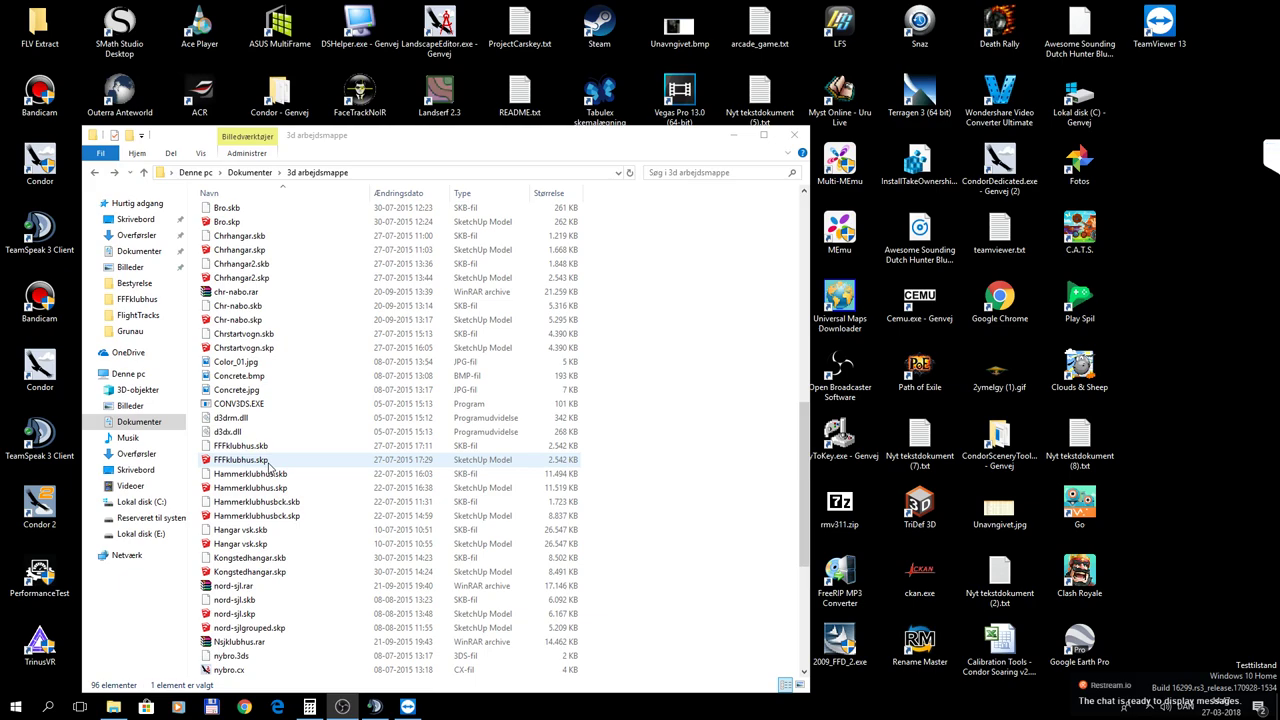
Open FFFklubhus.skp from the 3d arbejdsmappe folder and rotate the whole building 90 degrees so it stands upright on the ground.
left_click(268, 462)
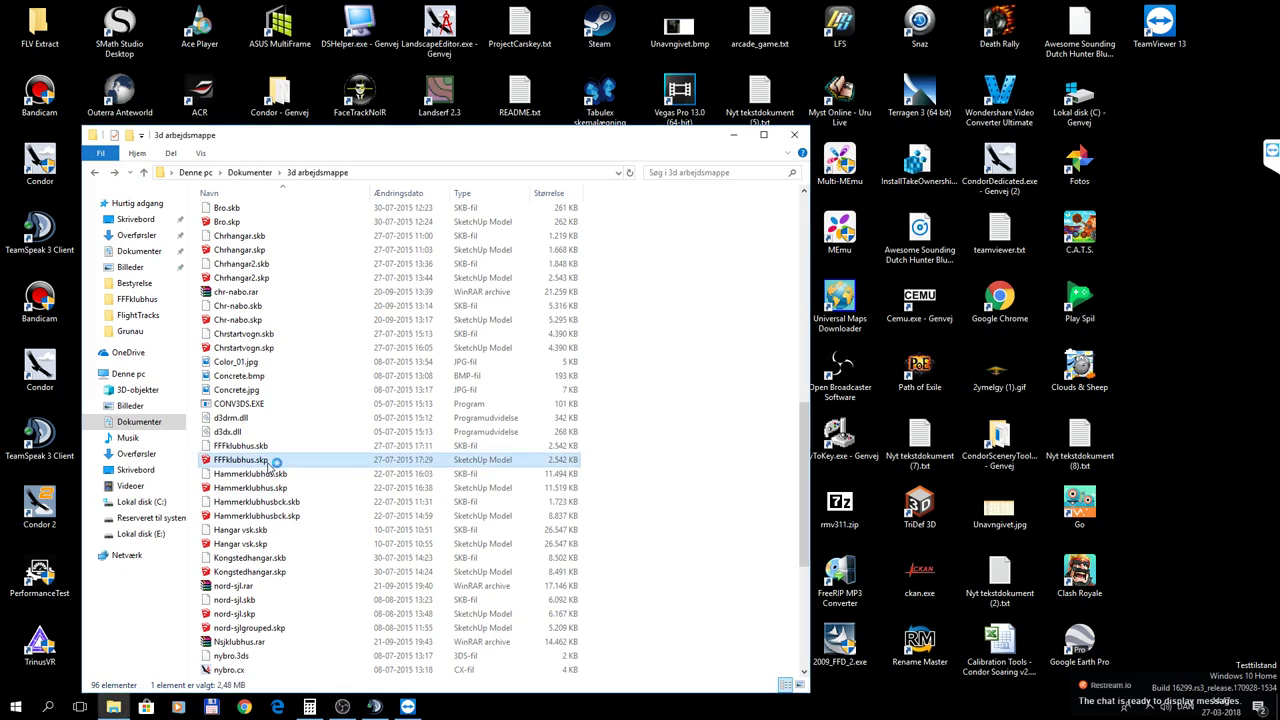
double_click(268, 462)
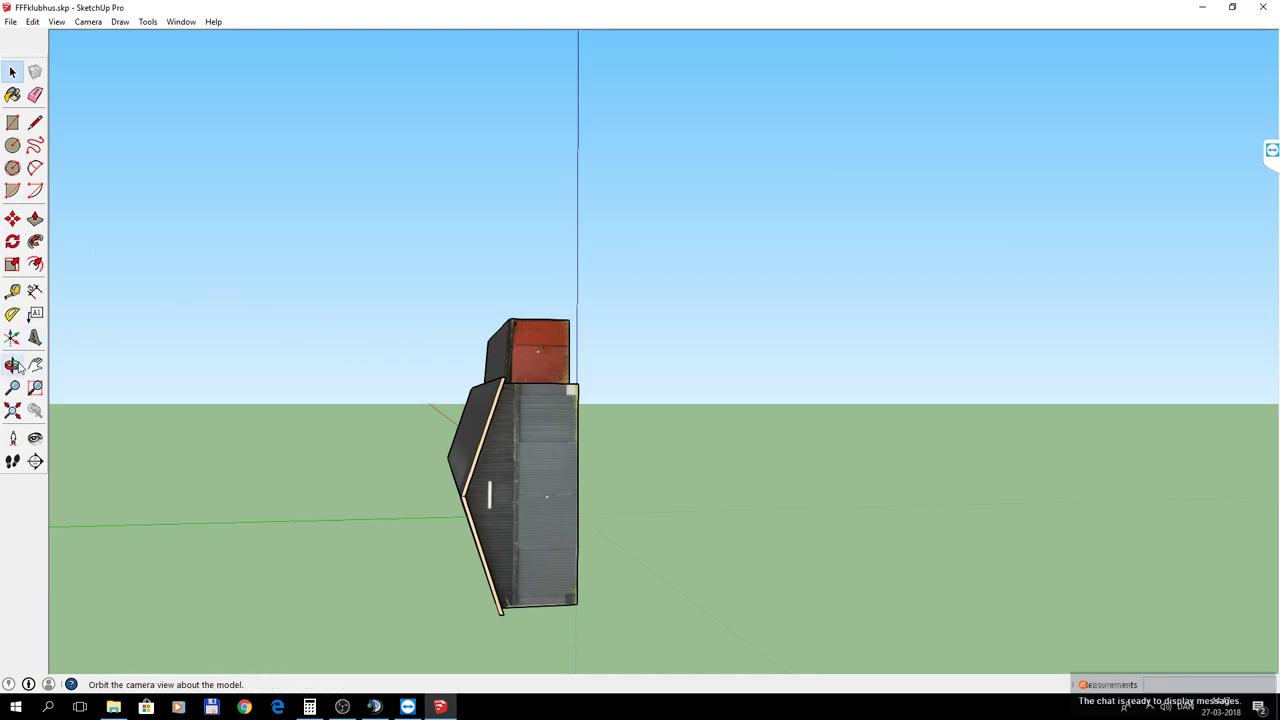
left_click(12, 243)
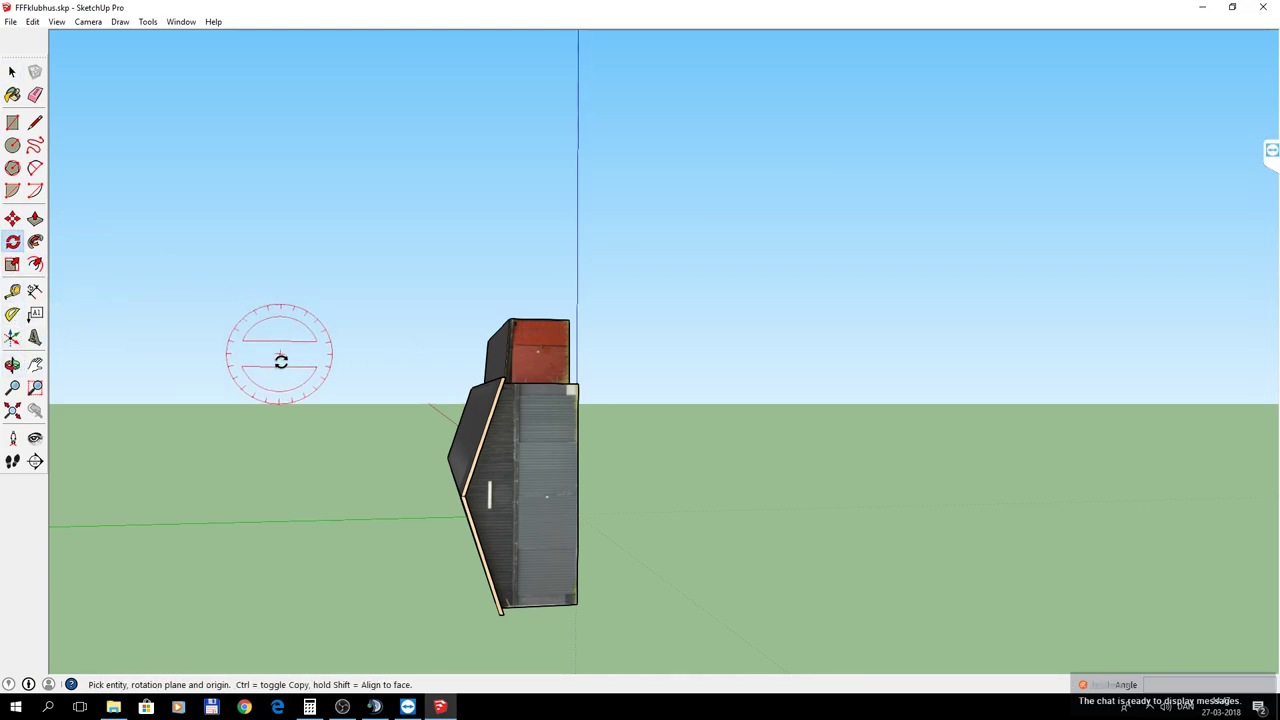
left_click(526, 474)
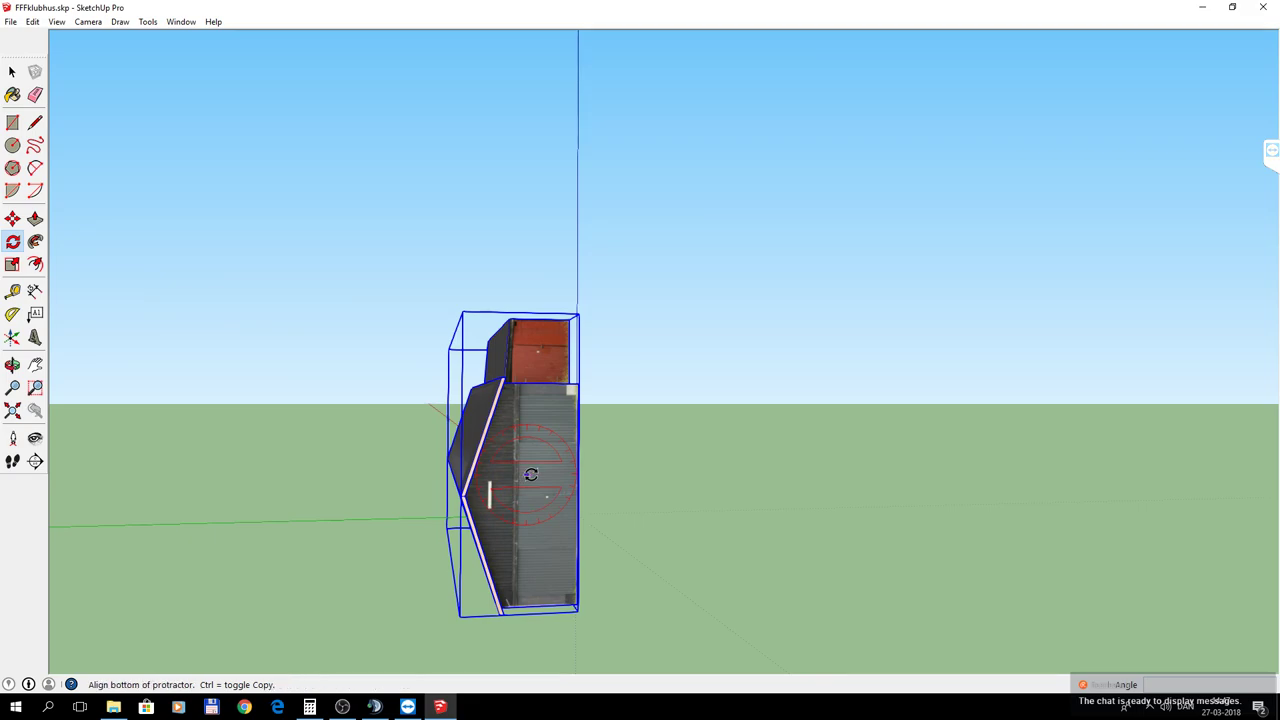
left_click(592, 469)
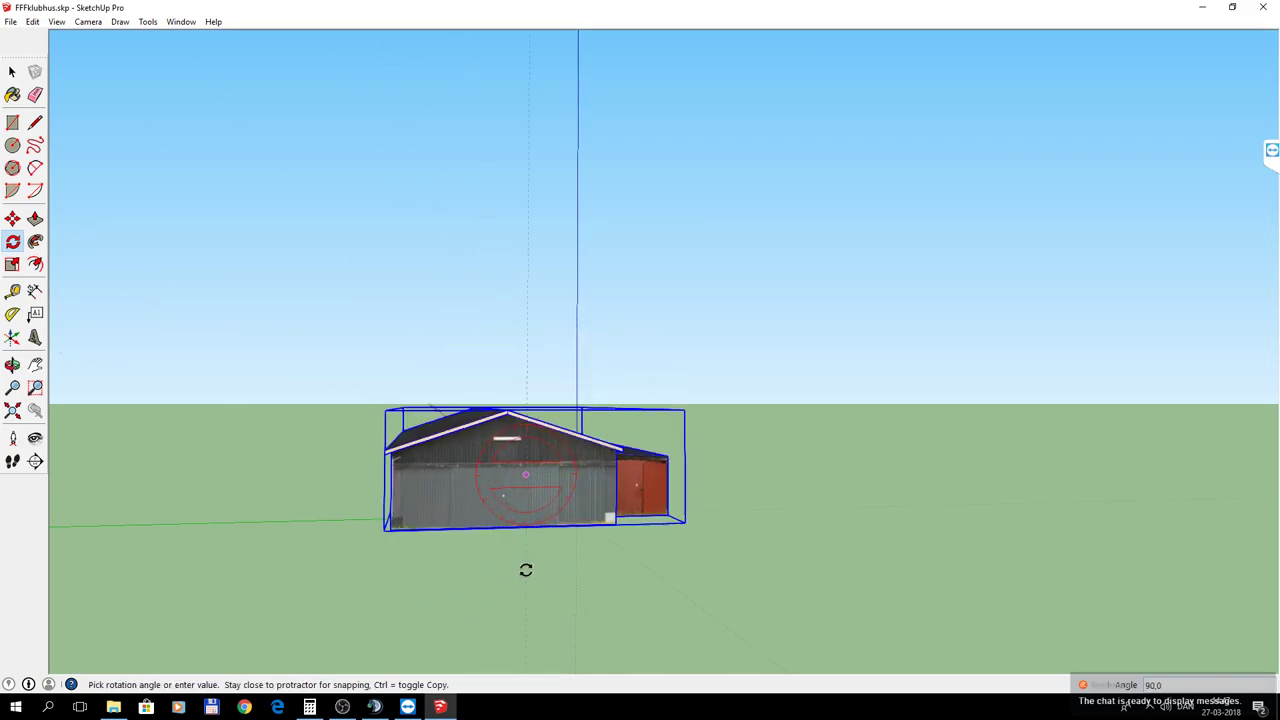
left_click(526, 571)
middle_click_drag(592, 476, 823, 543)
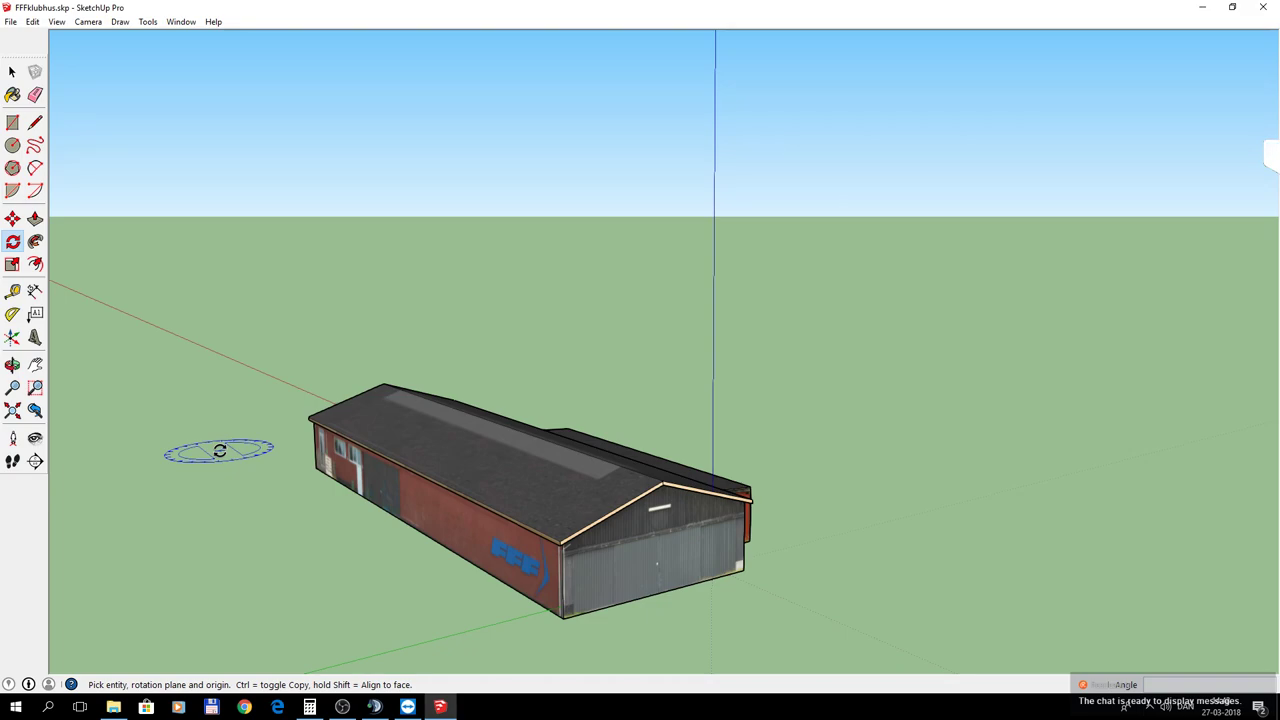
Select the entire clubhouse building and explode its group.
left_click(12, 72)
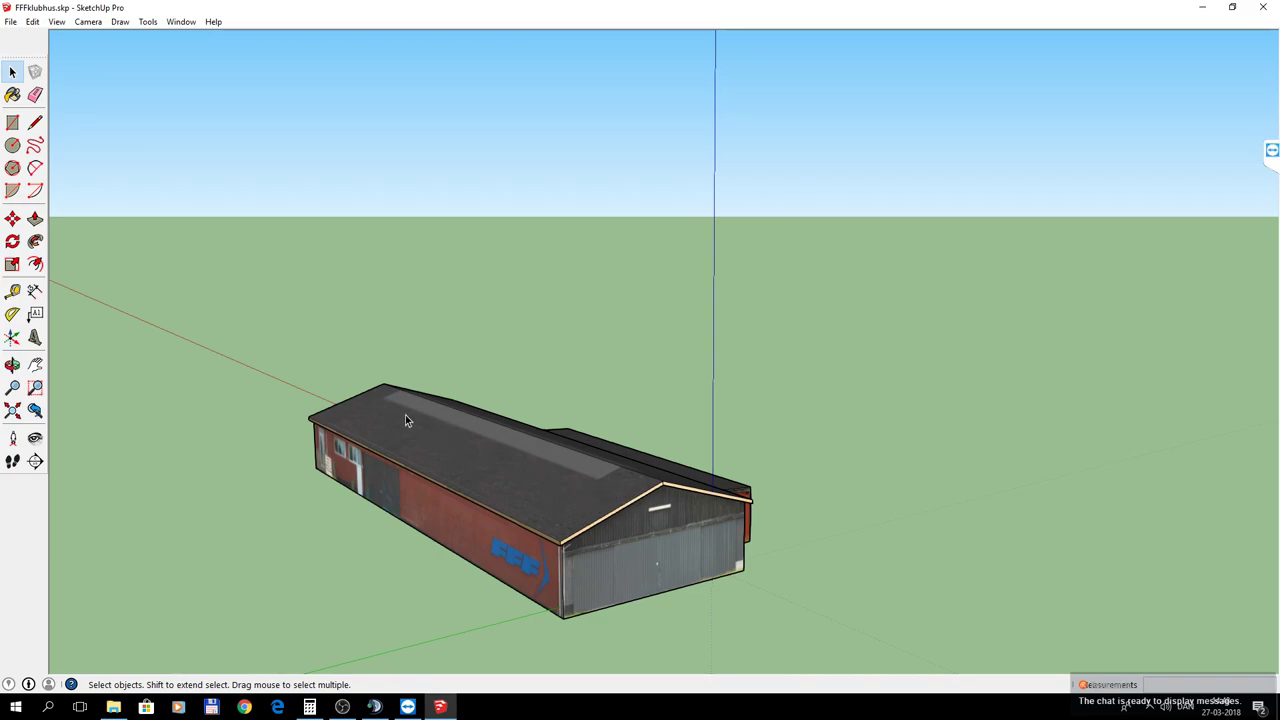
left_click_drag(280, 345, 835, 659)
right_click(589, 486)
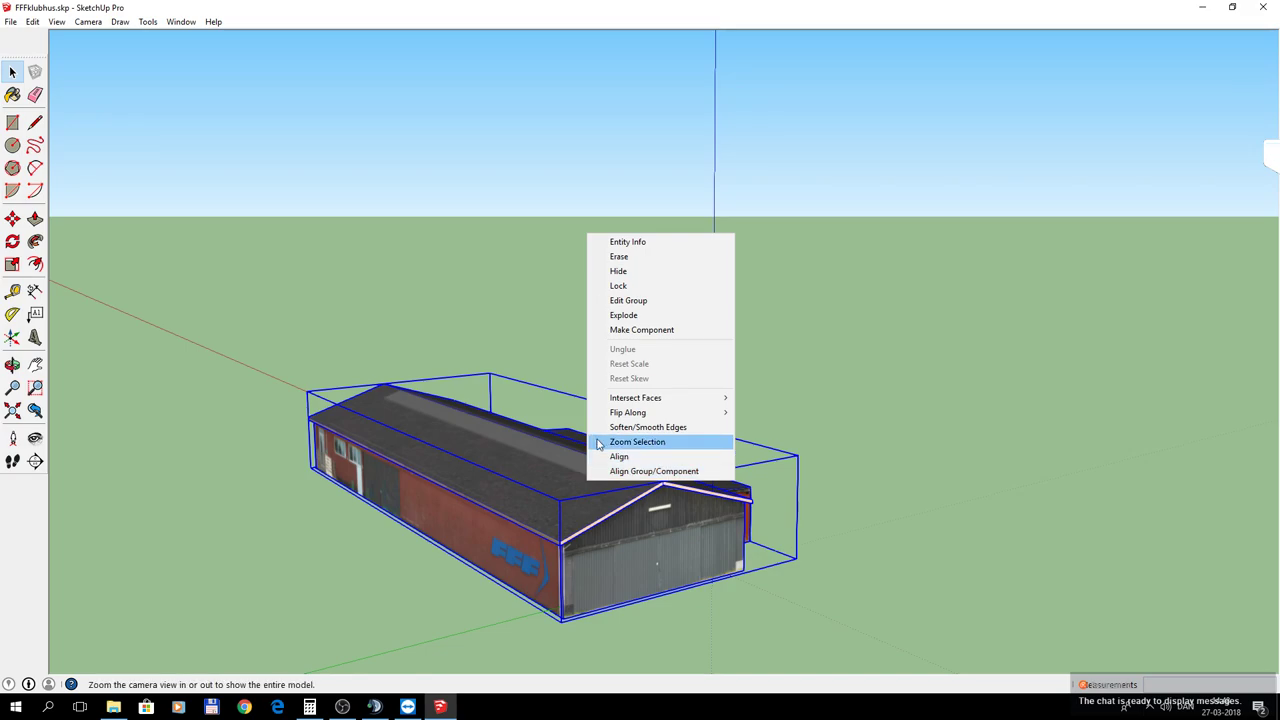
left_click(634, 315)
left_click(820, 465)
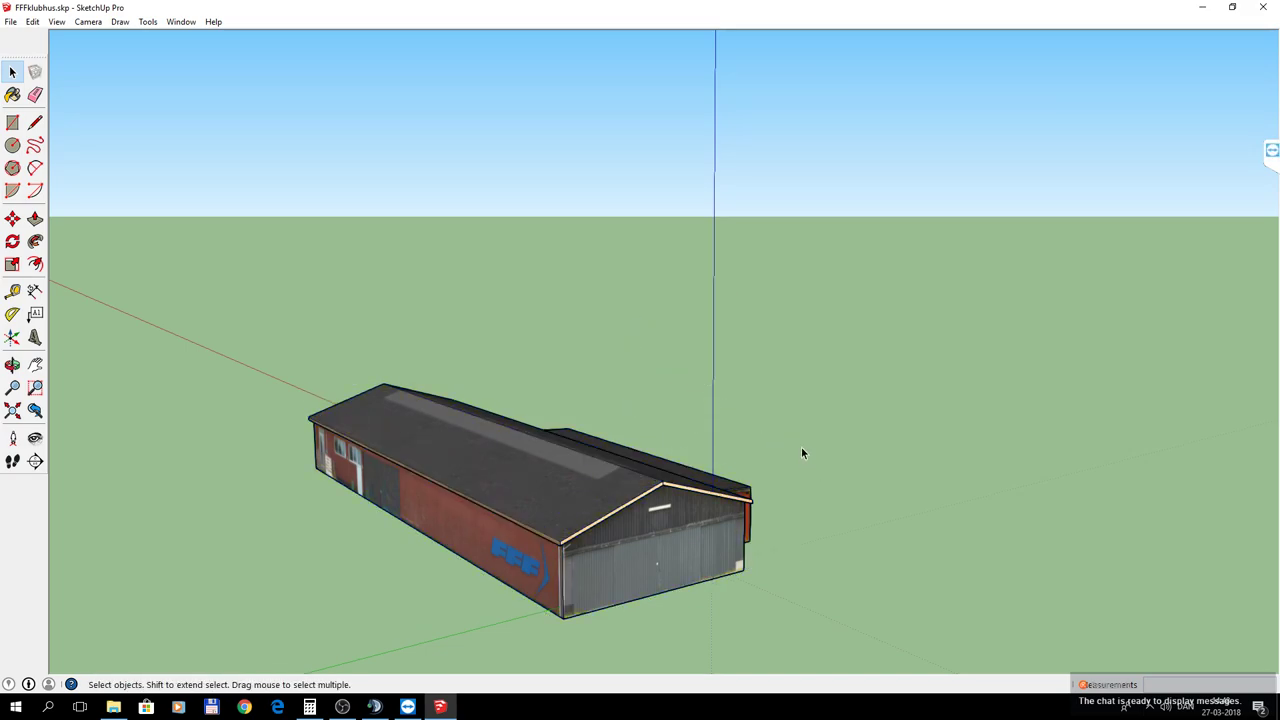
Start a 3D model export in OBJ format and choose the FFFklubhus folder inside 3d arbejdsmappe as its destination.
key("o")
left_click_drag(789, 417, 540, 414)
key("space")
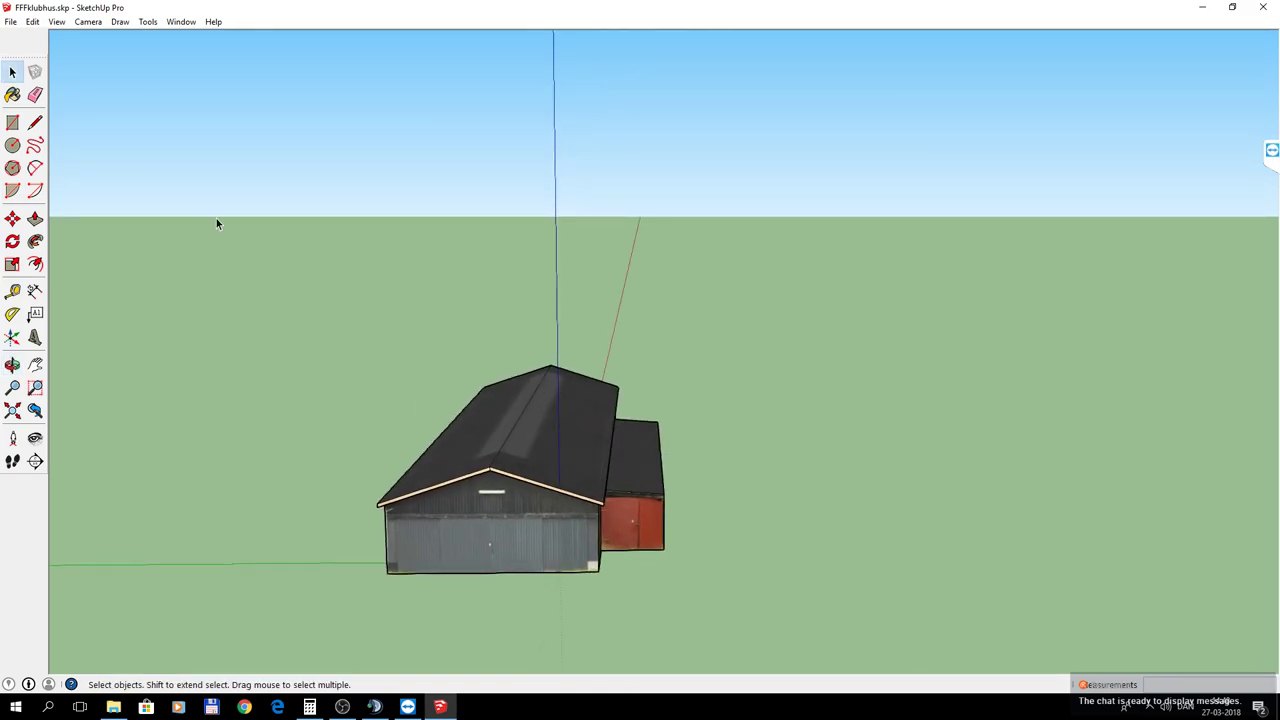
left_click(11, 21)
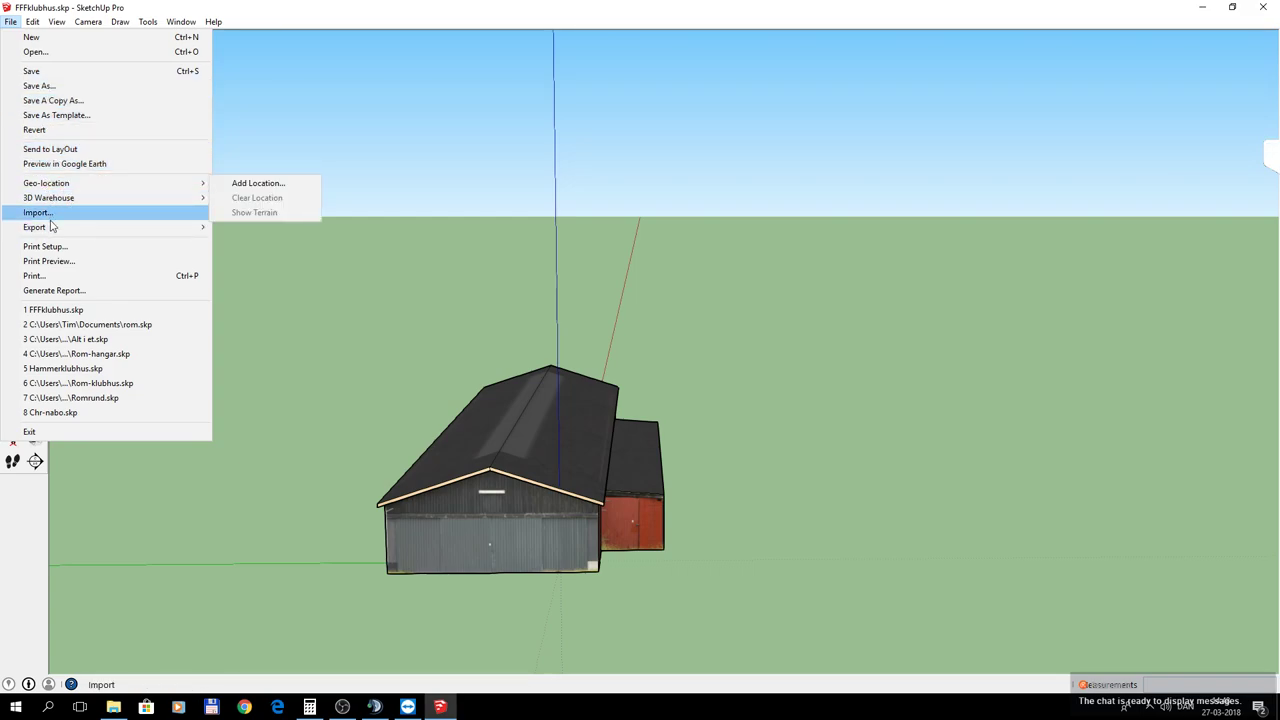
left_click(266, 236)
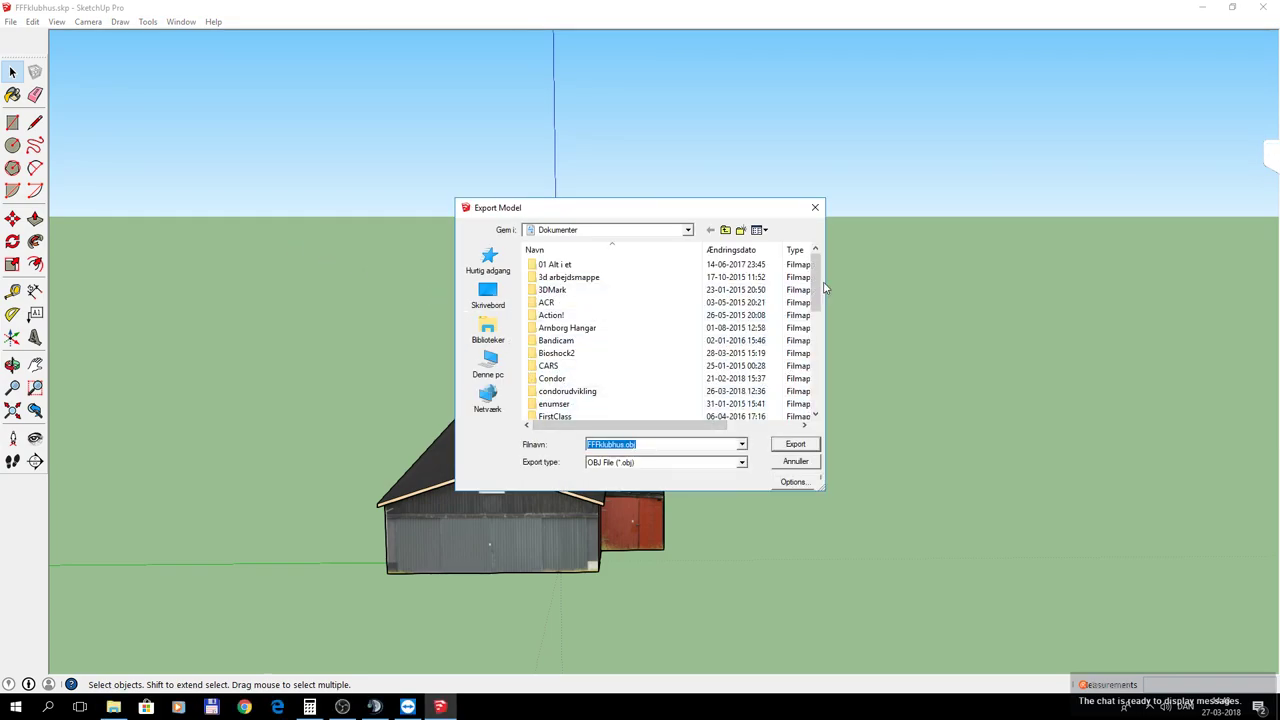
mouse_move(818, 287)
left_mouse_down()
mouse_move(815, 379)
mouse_move(813, 268)
left_mouse_up()
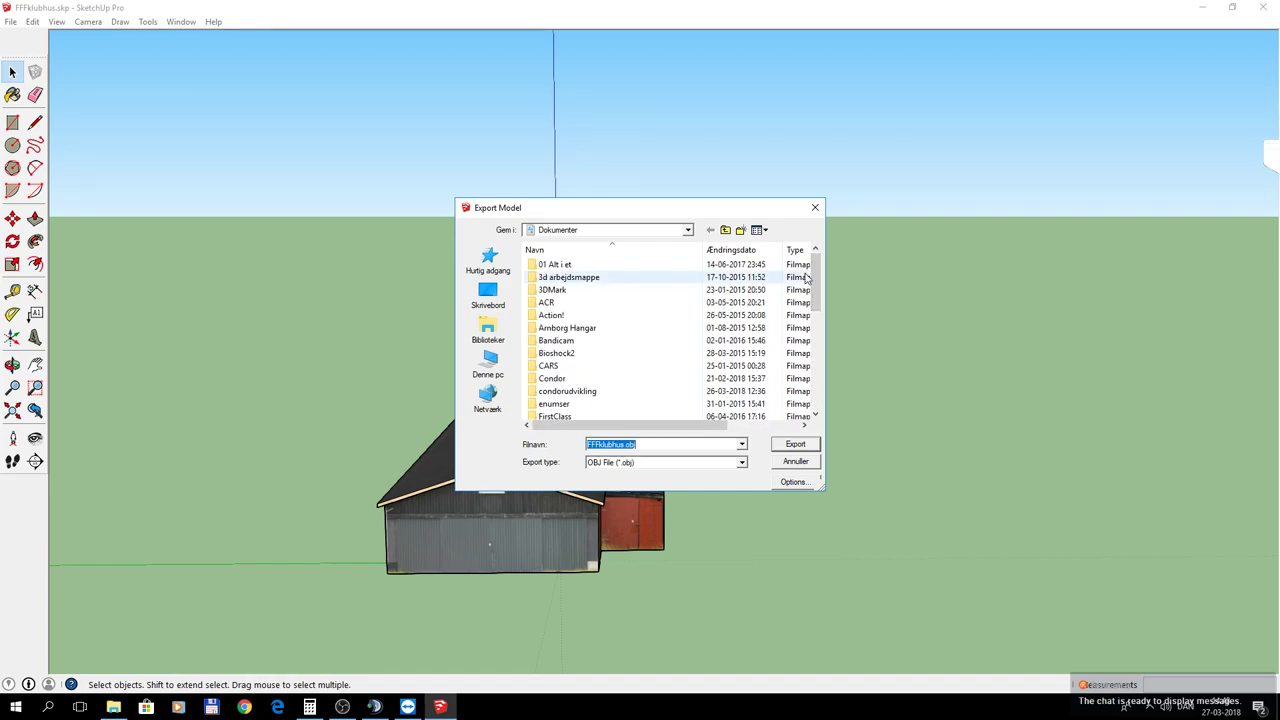
left_click(575, 280)
double_click(575, 280)
scroll(677, 331, "down", 2)
left_click_drag(816, 325, 816, 408)
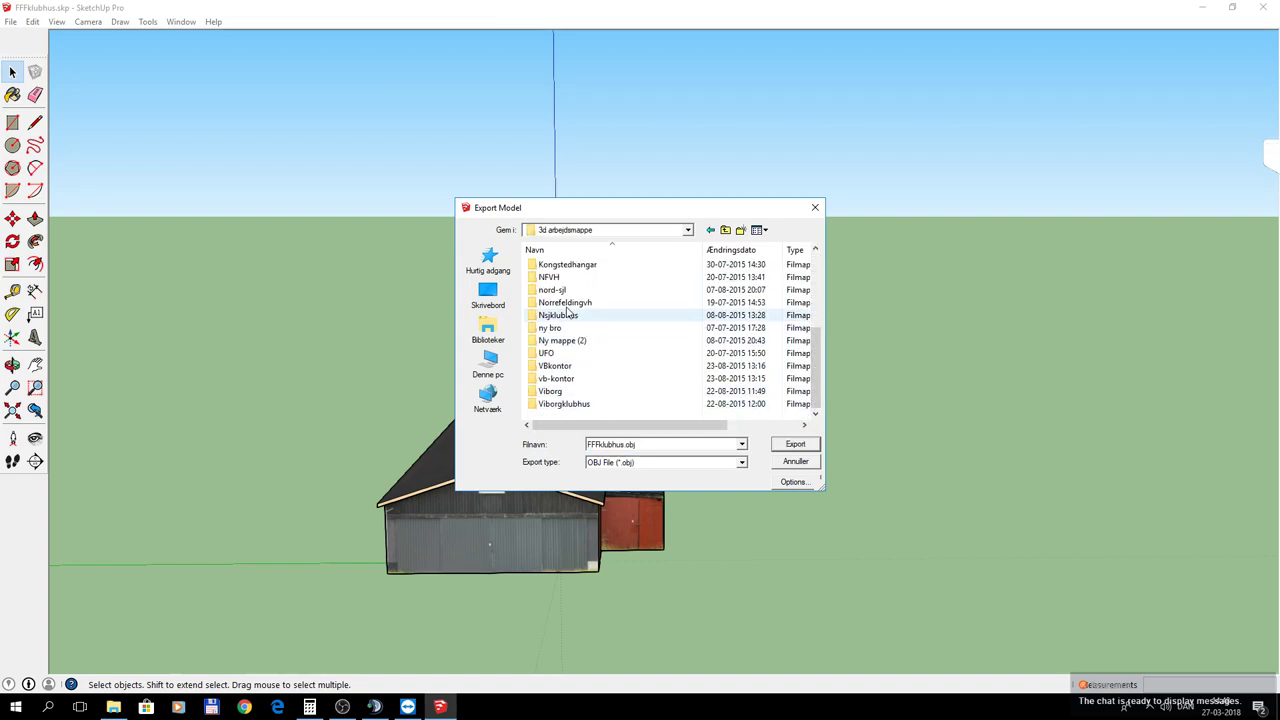
scroll(565, 309, "up", 2)
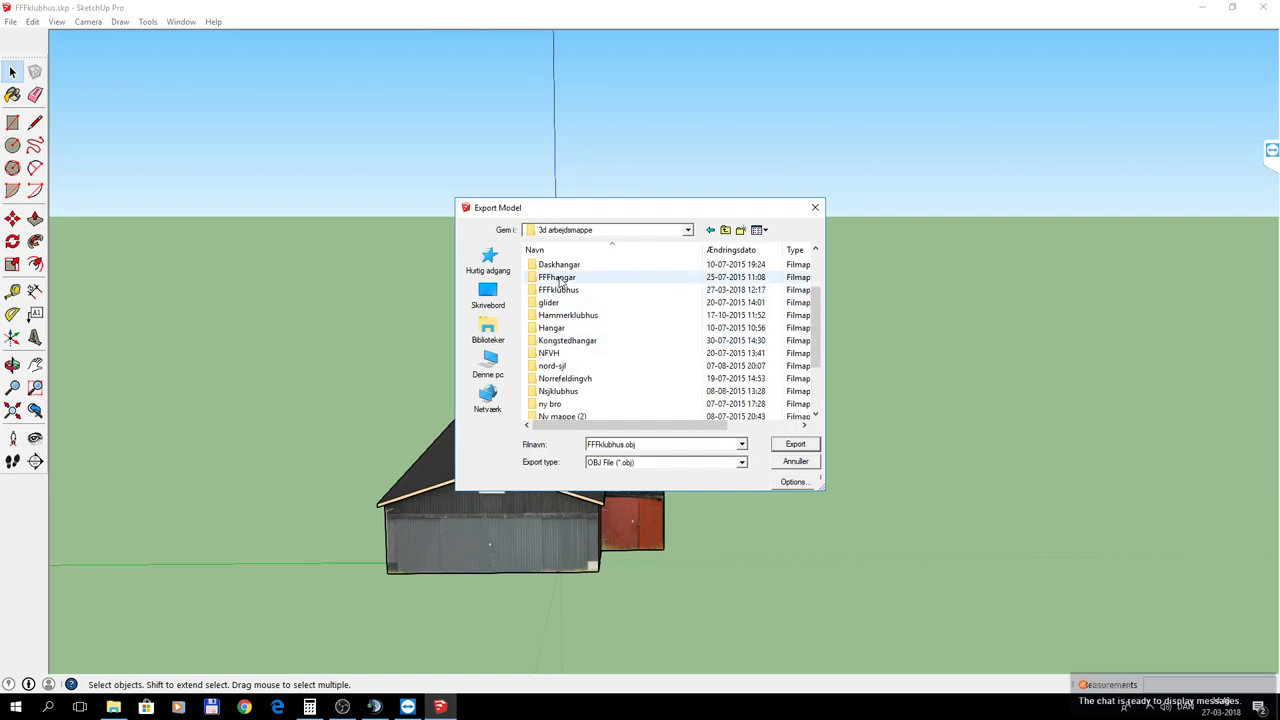
double_click(560, 290)
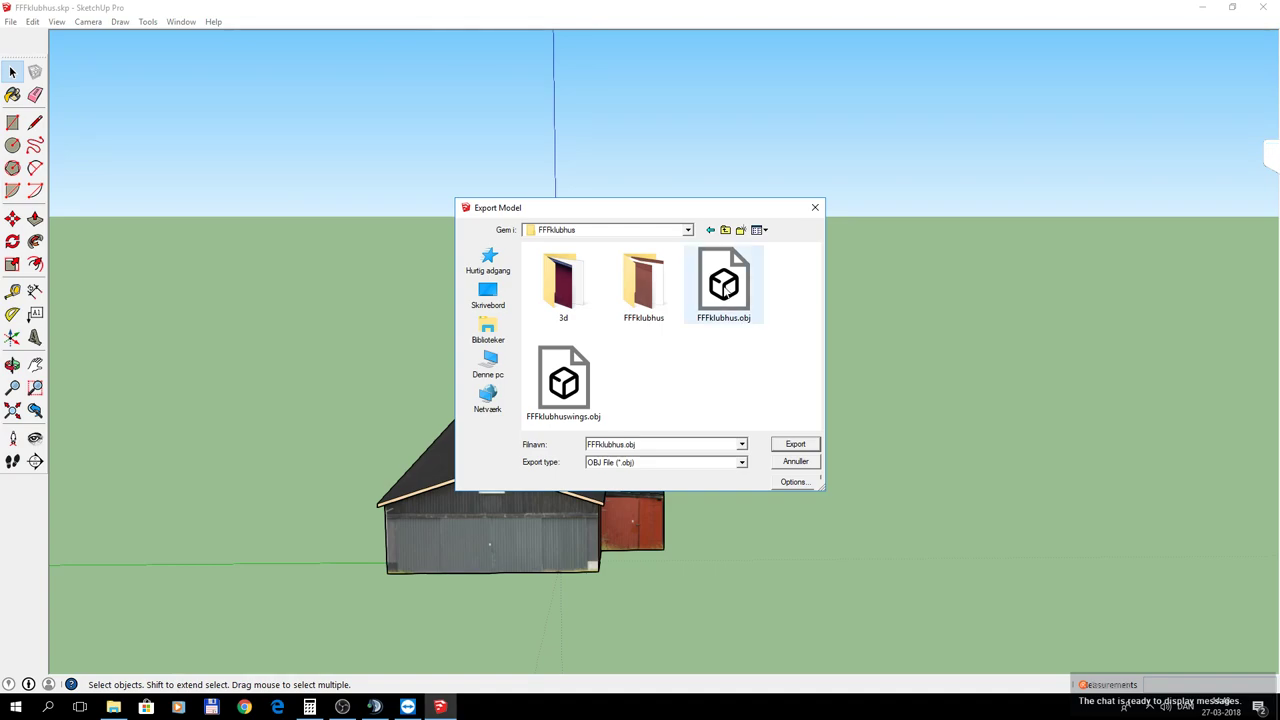
Export the model as FFFklubhuswings.obj, replacing the existing file of that name.
left_click(563, 382)
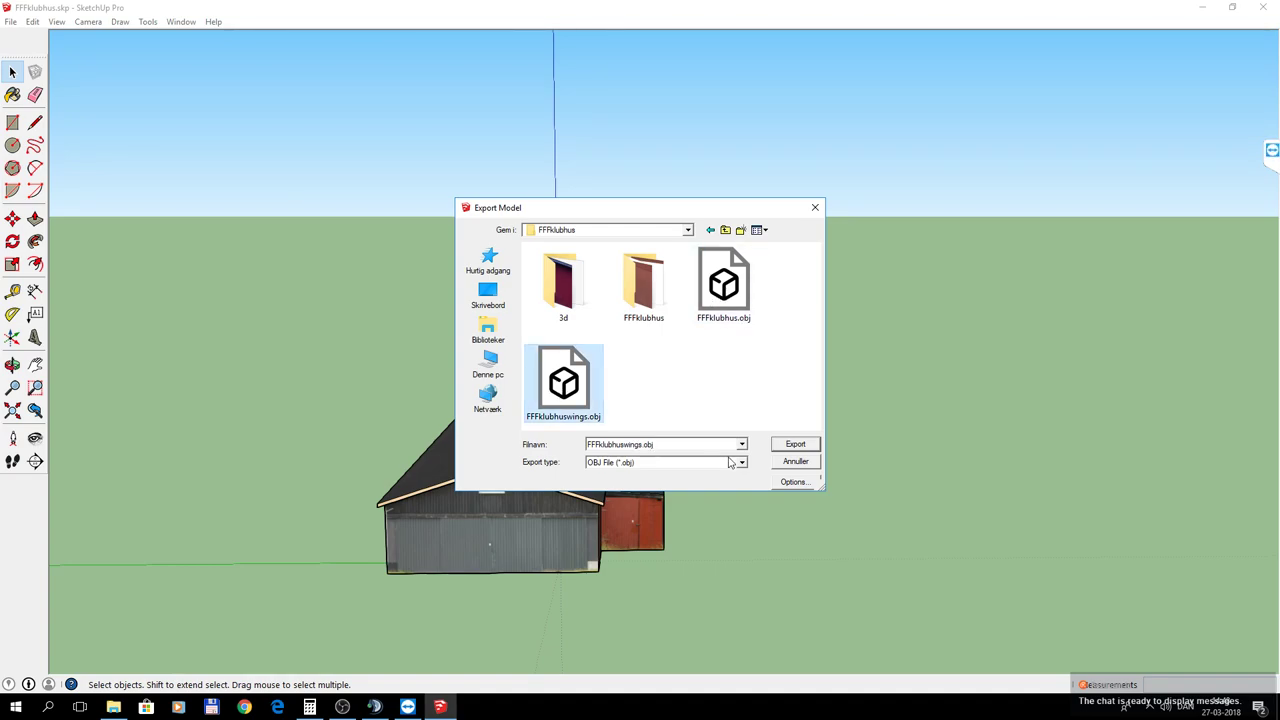
left_click(787, 447)
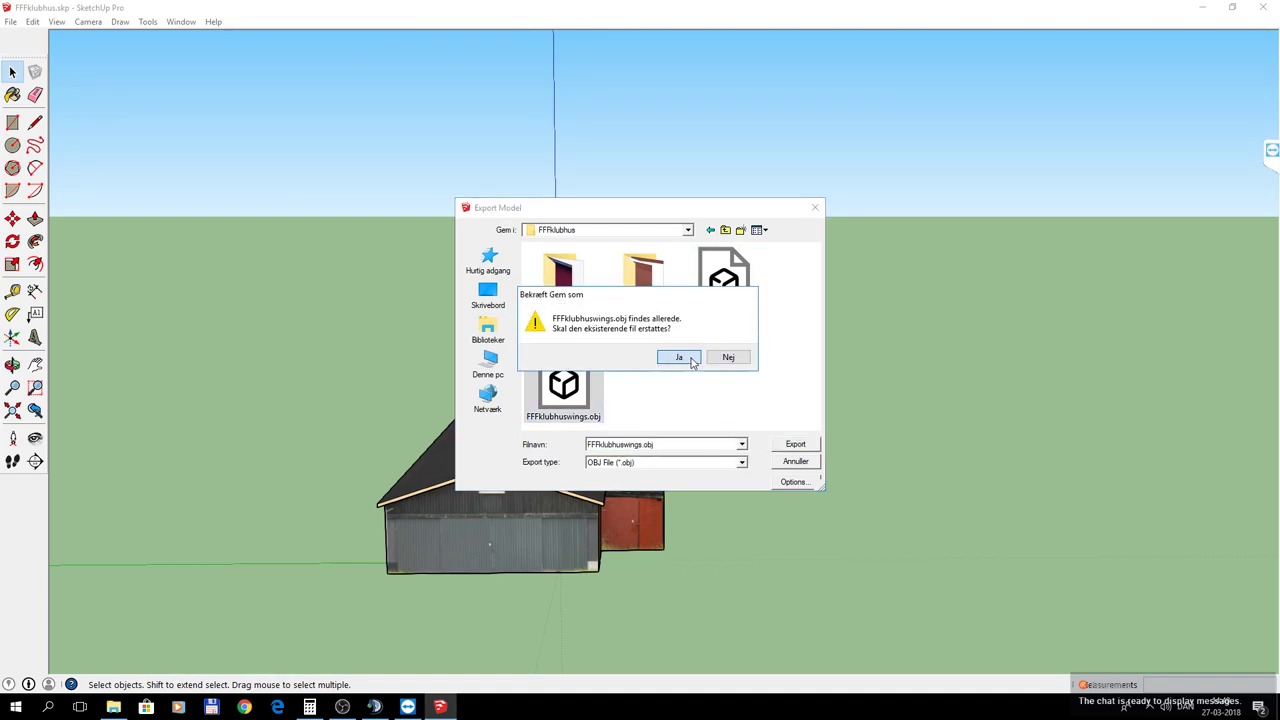
left_click(679, 360)
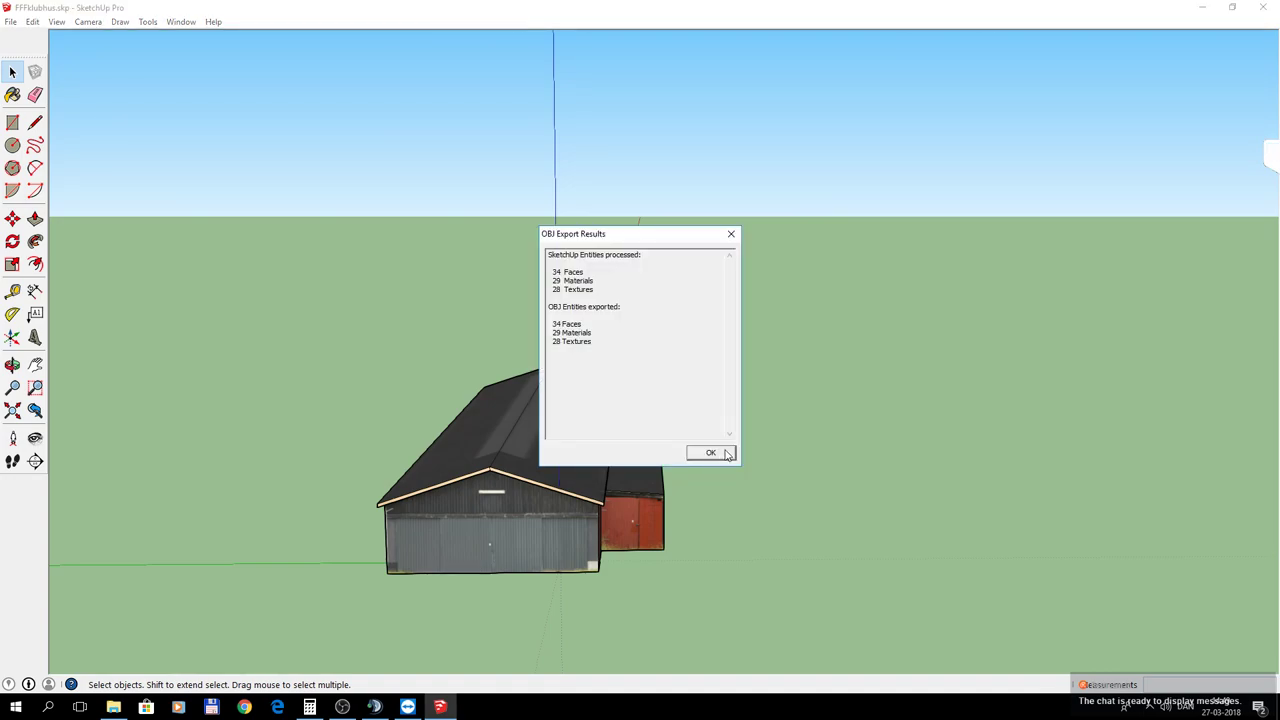
left_click(711, 454)
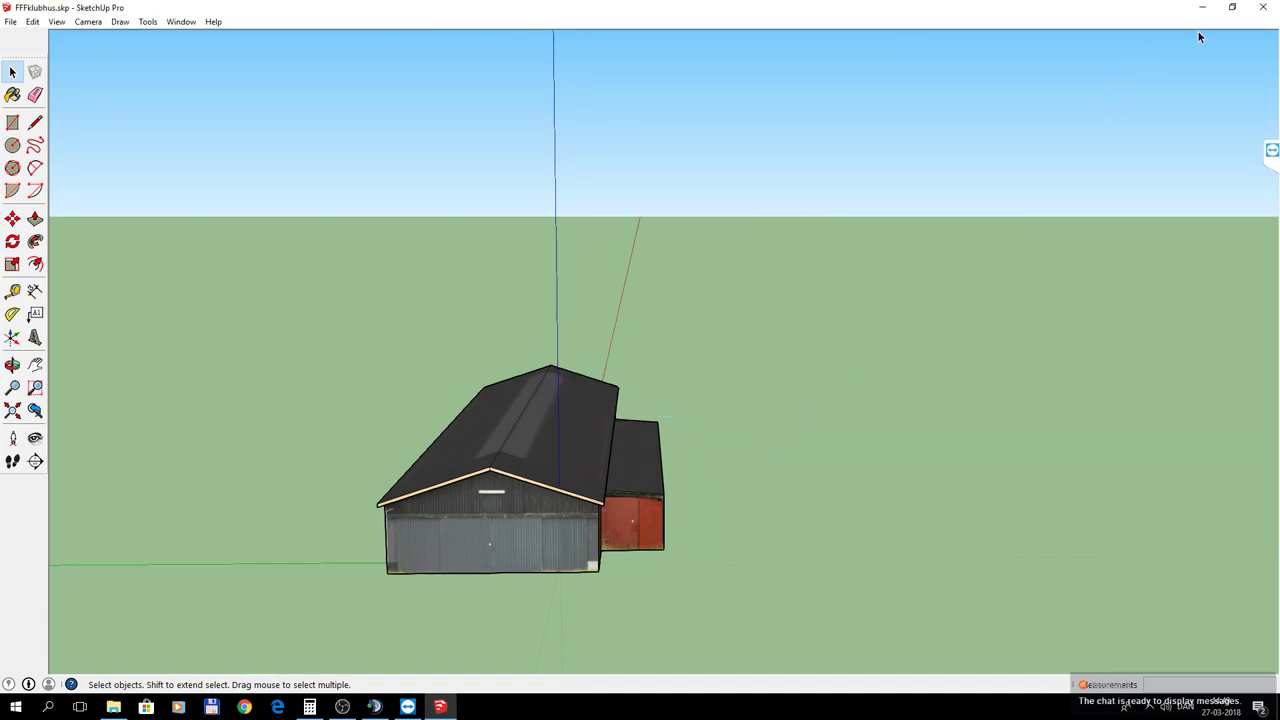
Close SketchUp without saving the changes to FFFklubhus.skp and run Wings 3D (x64) 2.1.5 as administrator.
left_click(1271, 7)
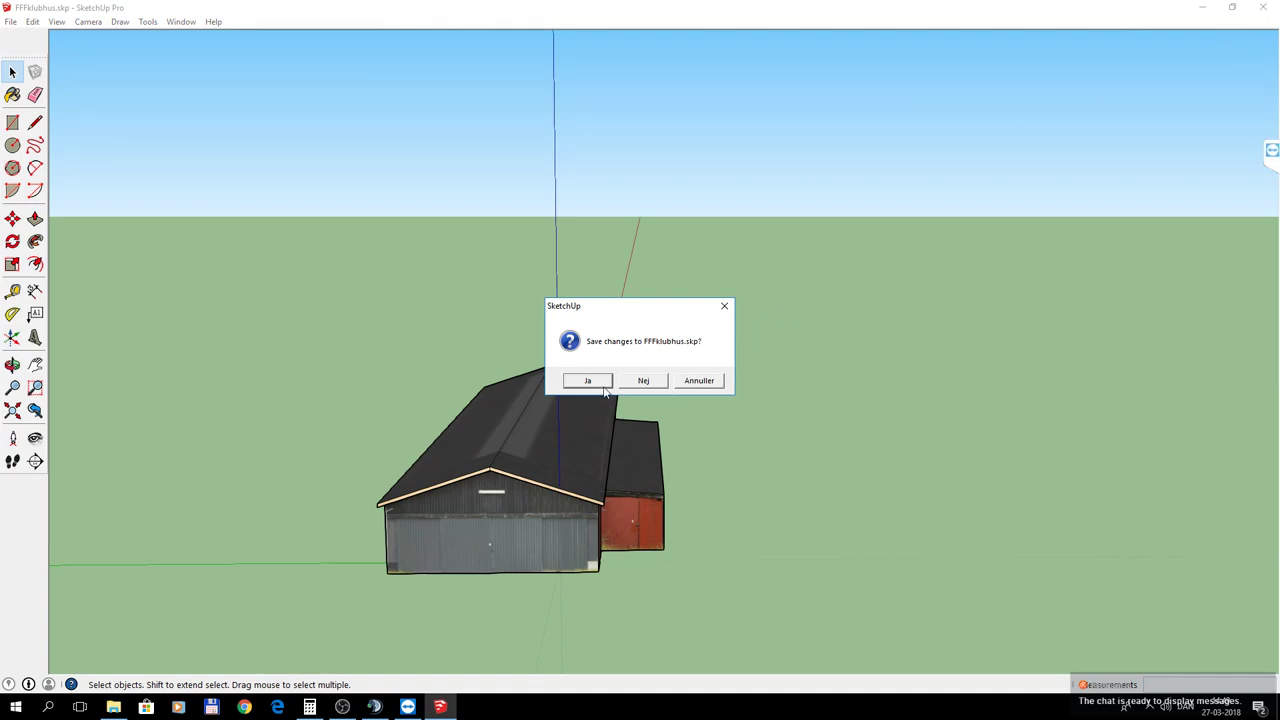
left_click(643, 381)
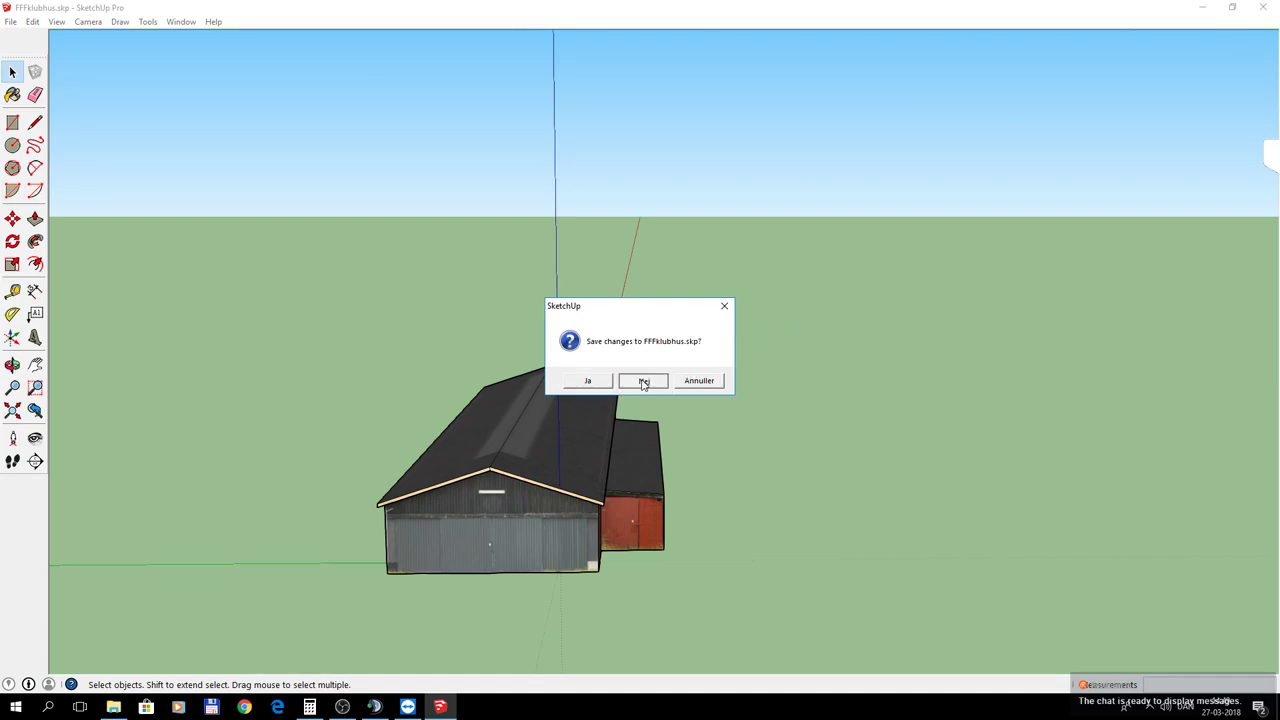
left_click(734, 135)
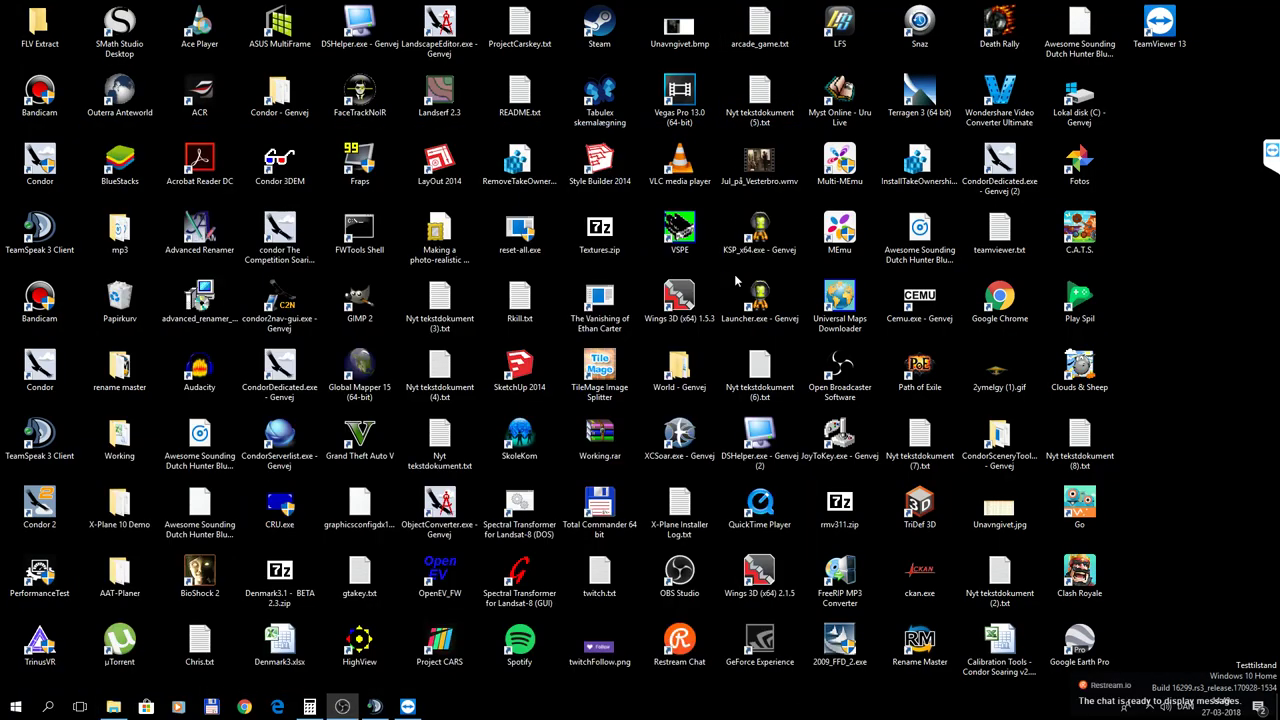
right_click(768, 570)
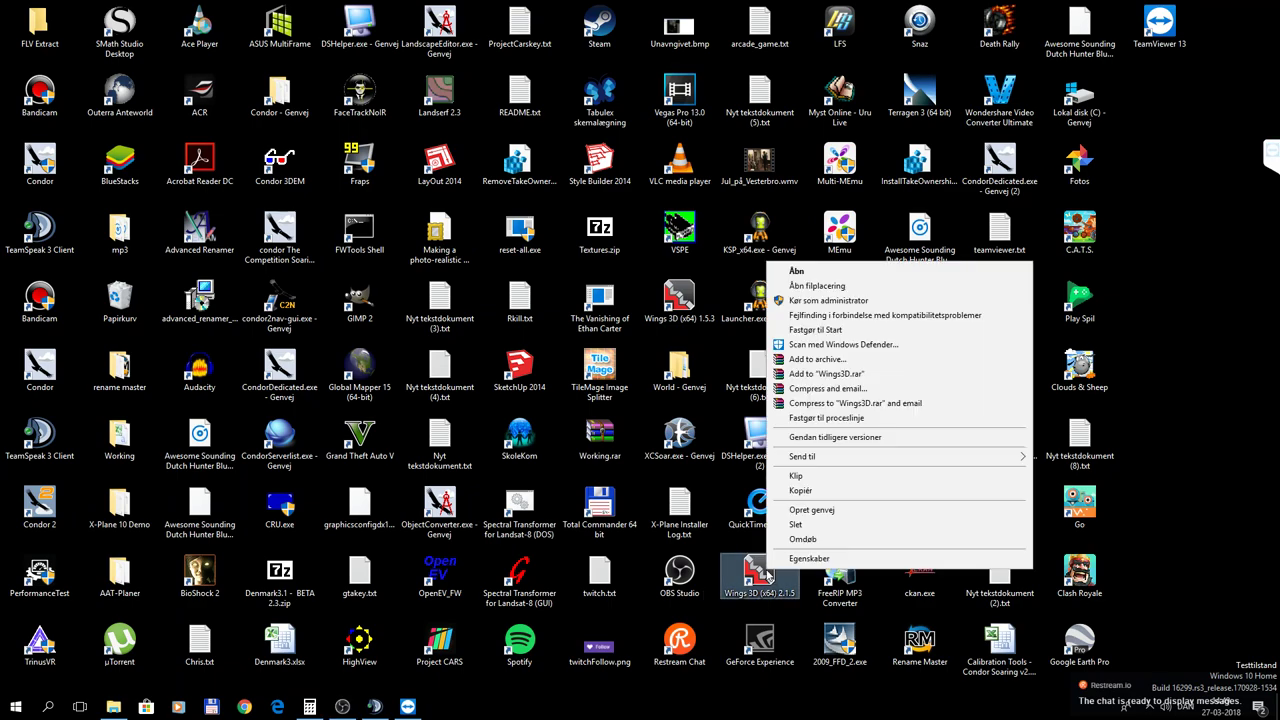
left_click(815, 302)
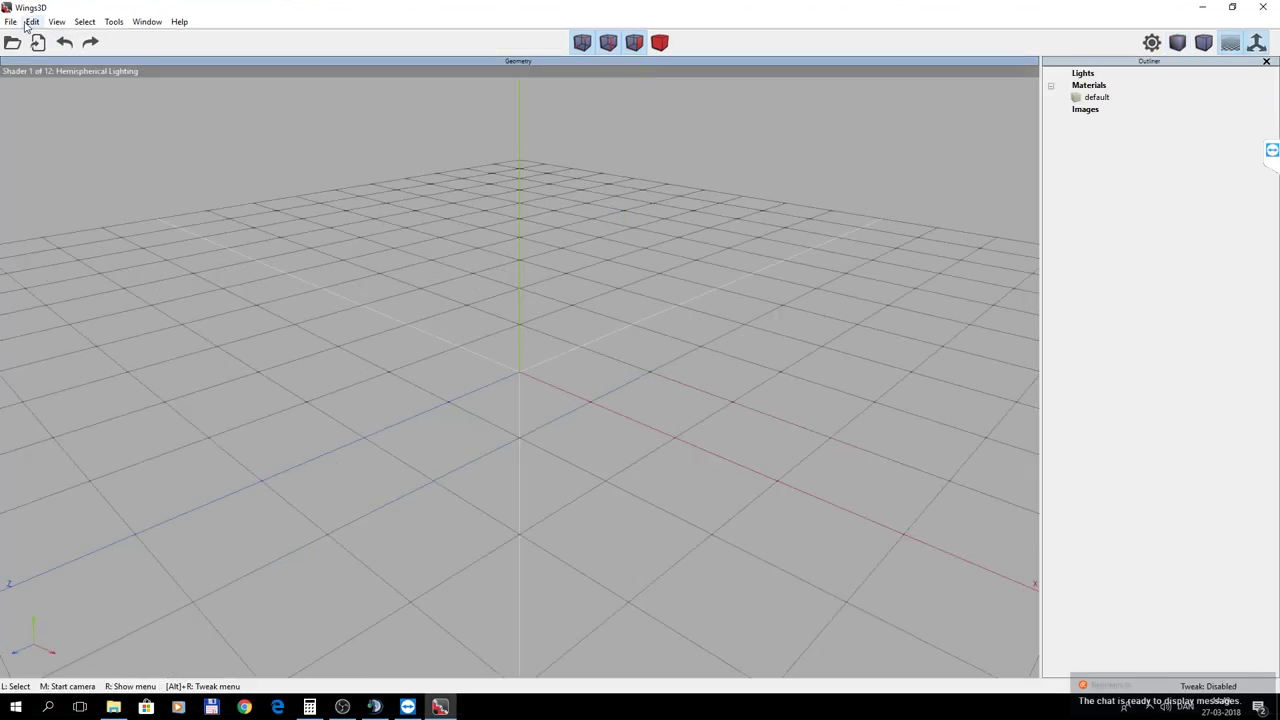
Import FFFklubhuswings.obj as a Wavefront file at import scale 1.0, with the Y and Z axes not swapped.
left_click(11, 22)
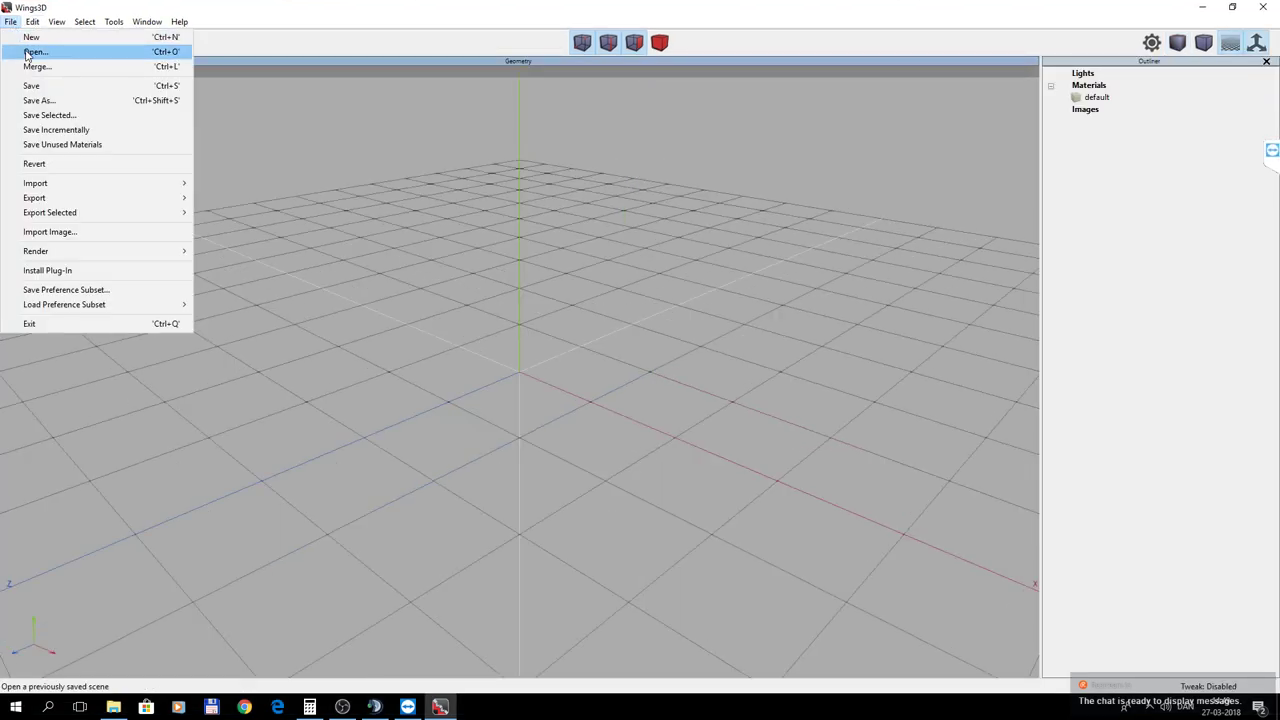
mouse_move(45, 184)
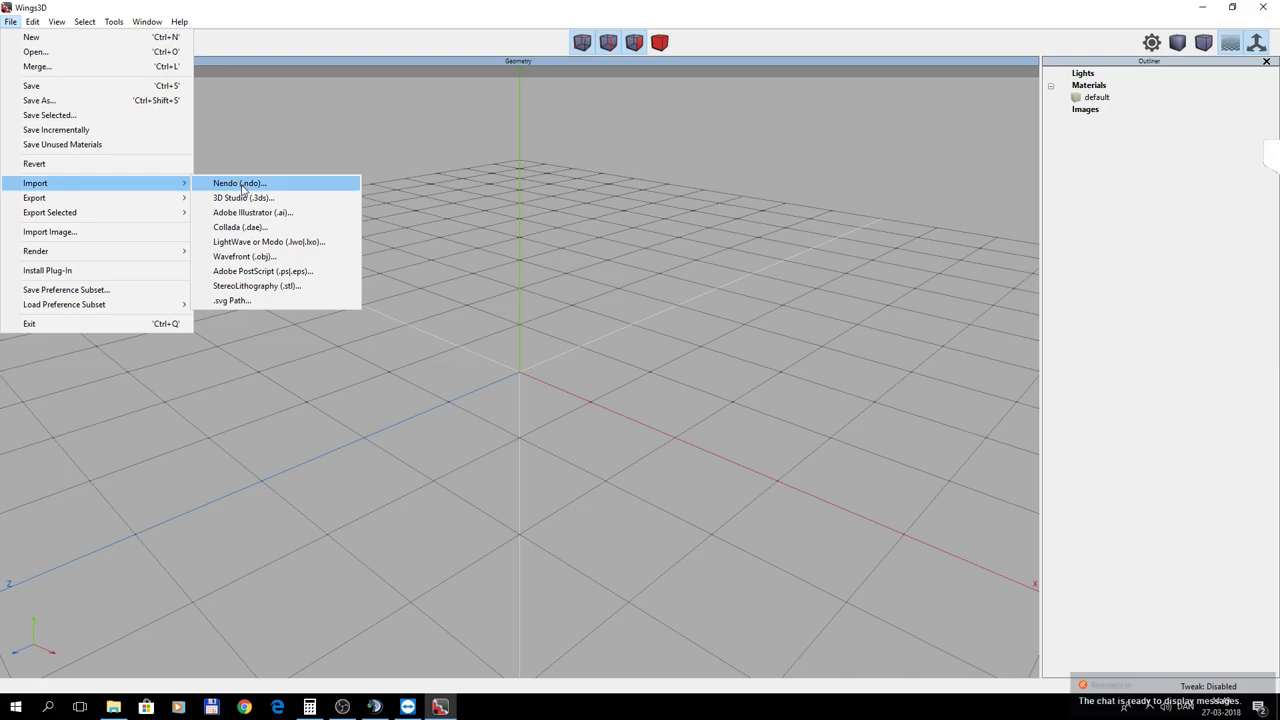
left_click(258, 257)
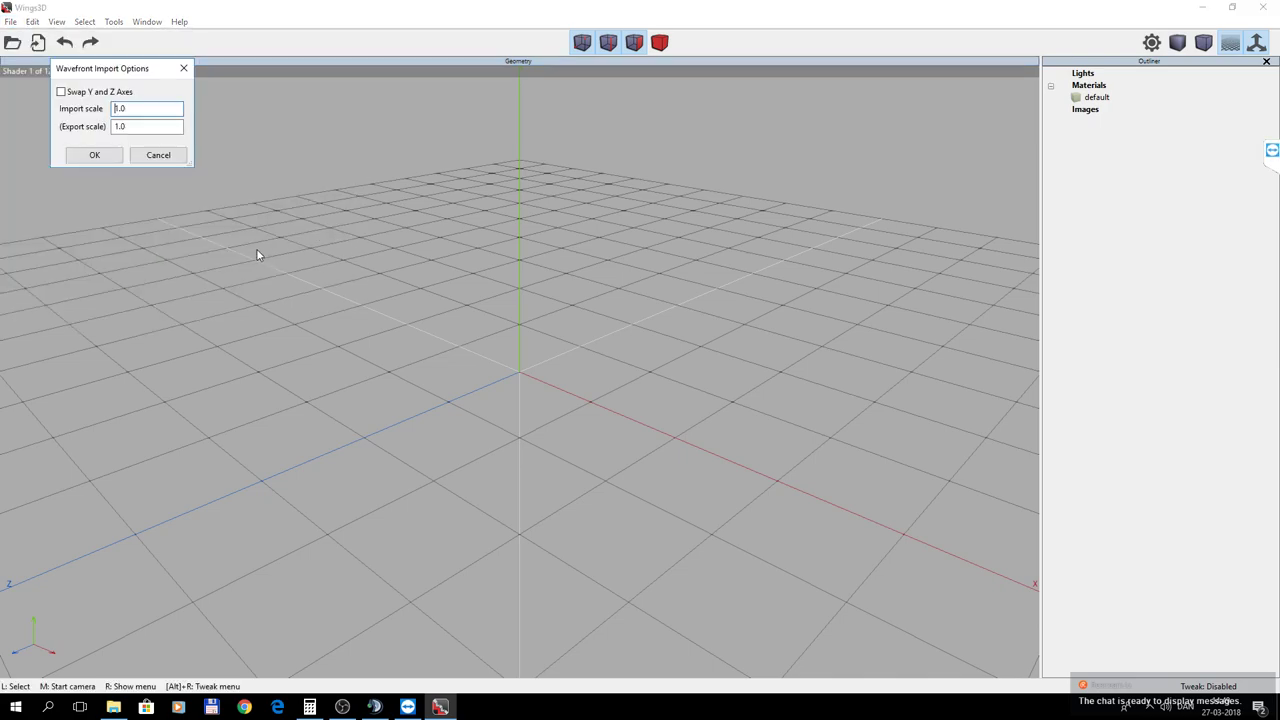
left_click(98, 155)
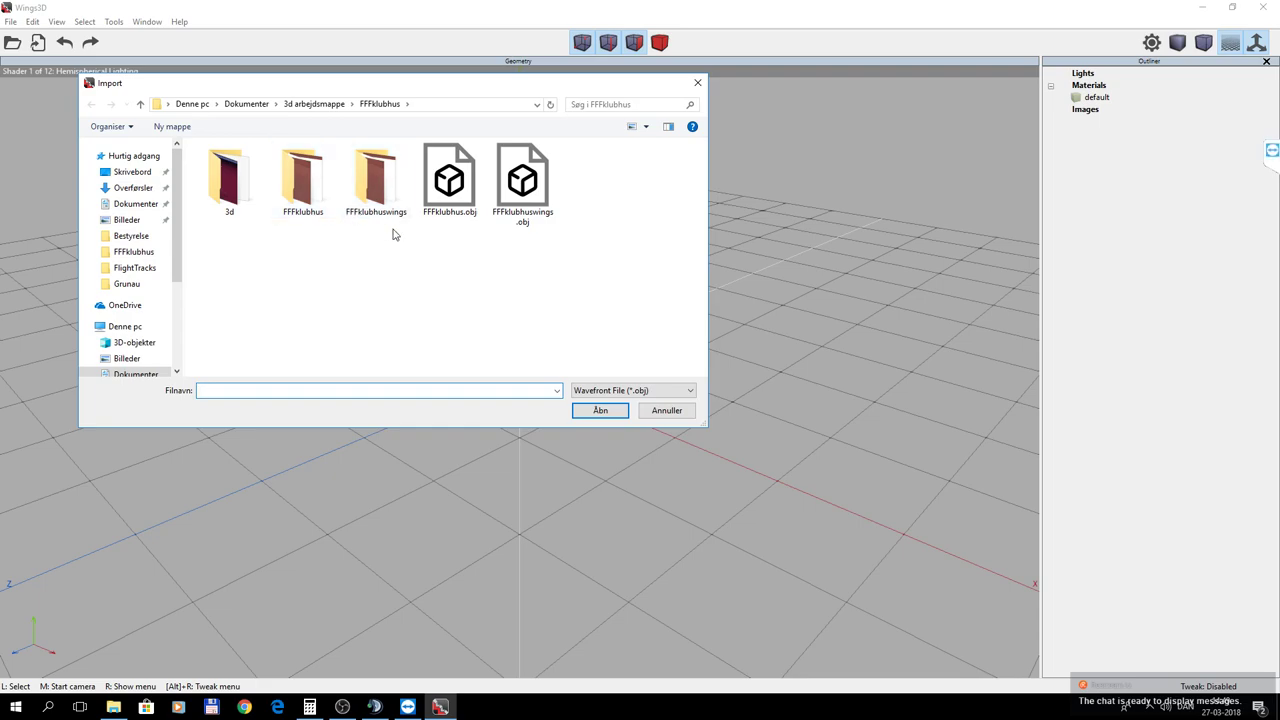
left_click(303, 188)
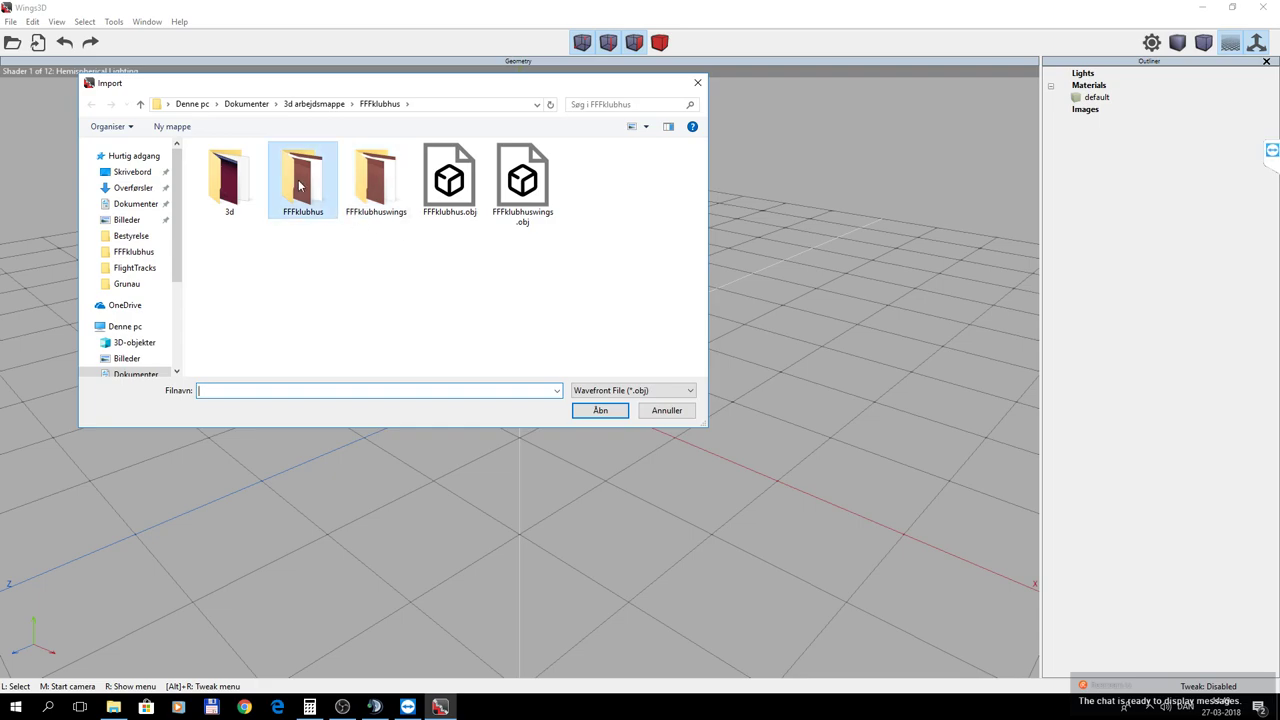
left_click(471, 188)
left_click(523, 185)
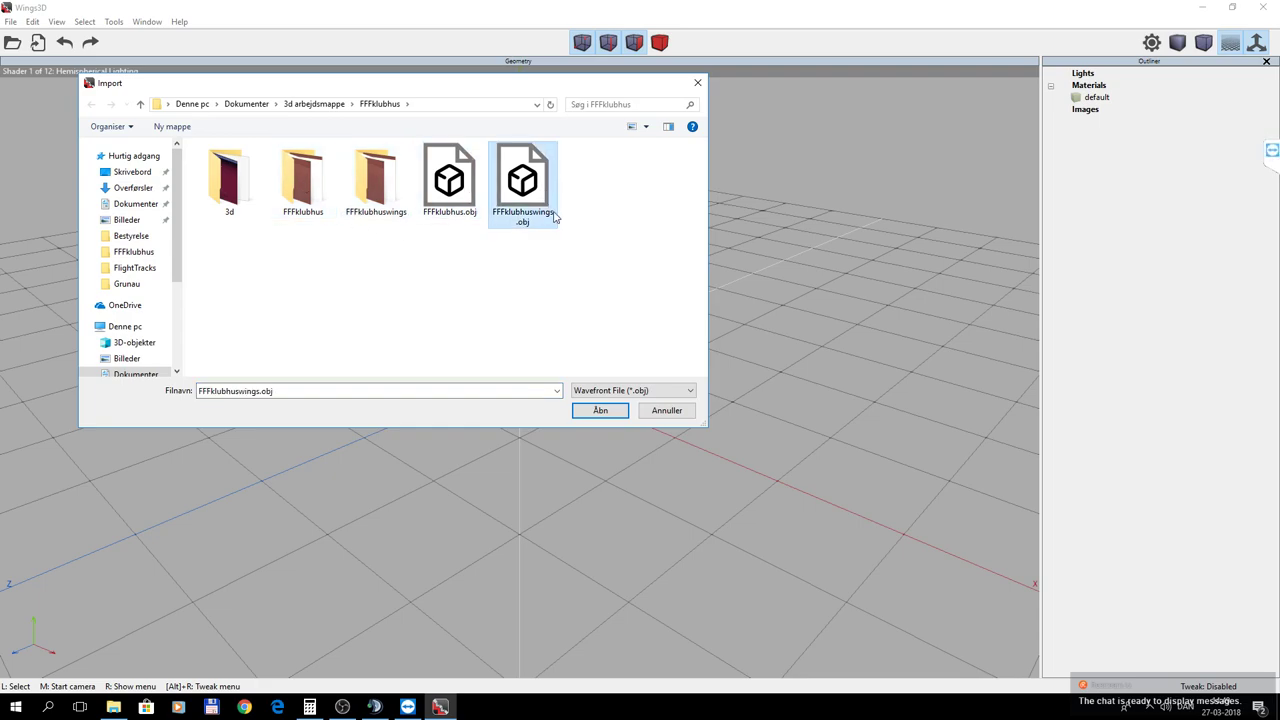
left_click(603, 411)
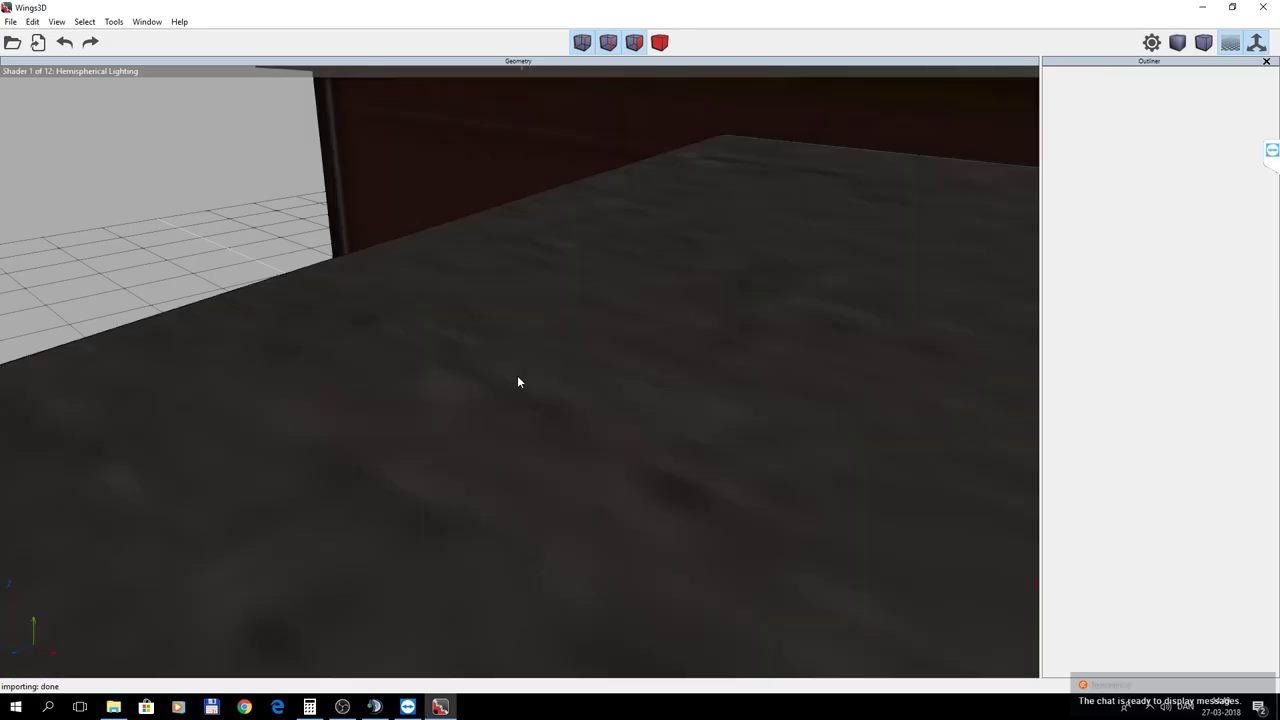
scroll(517, 380, "down", 10)
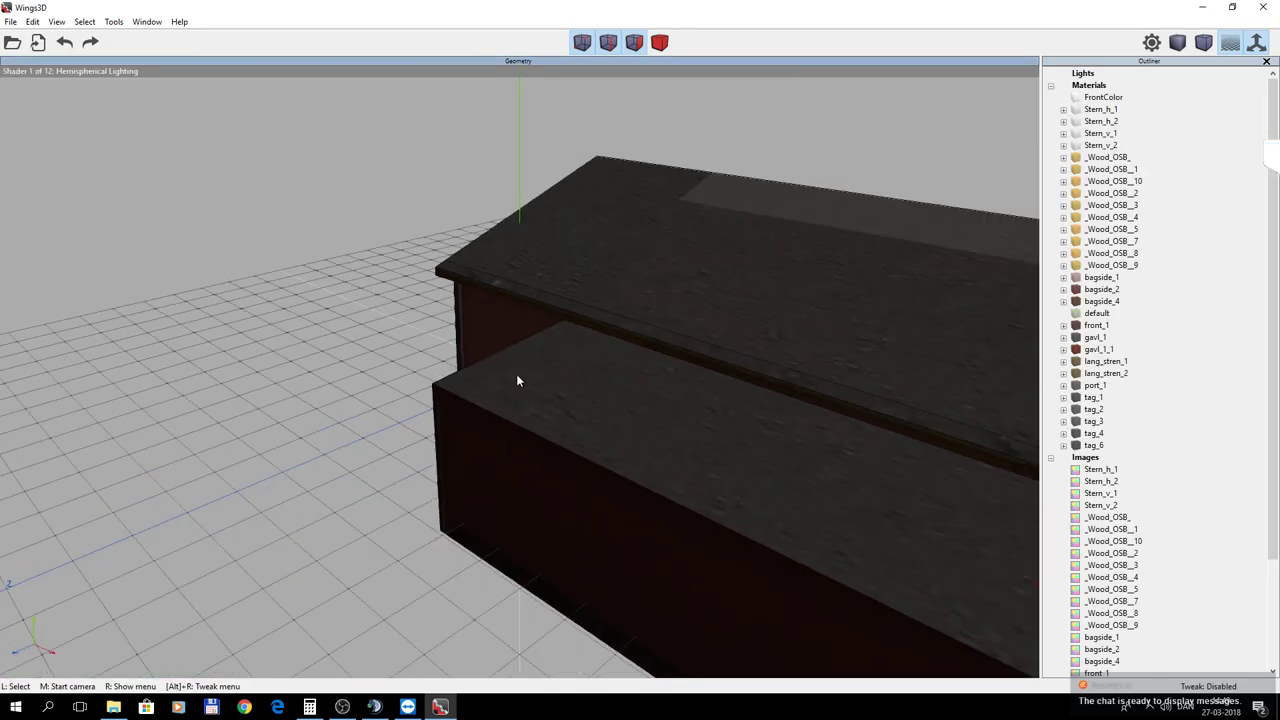
scroll(522, 378, "down", 6)
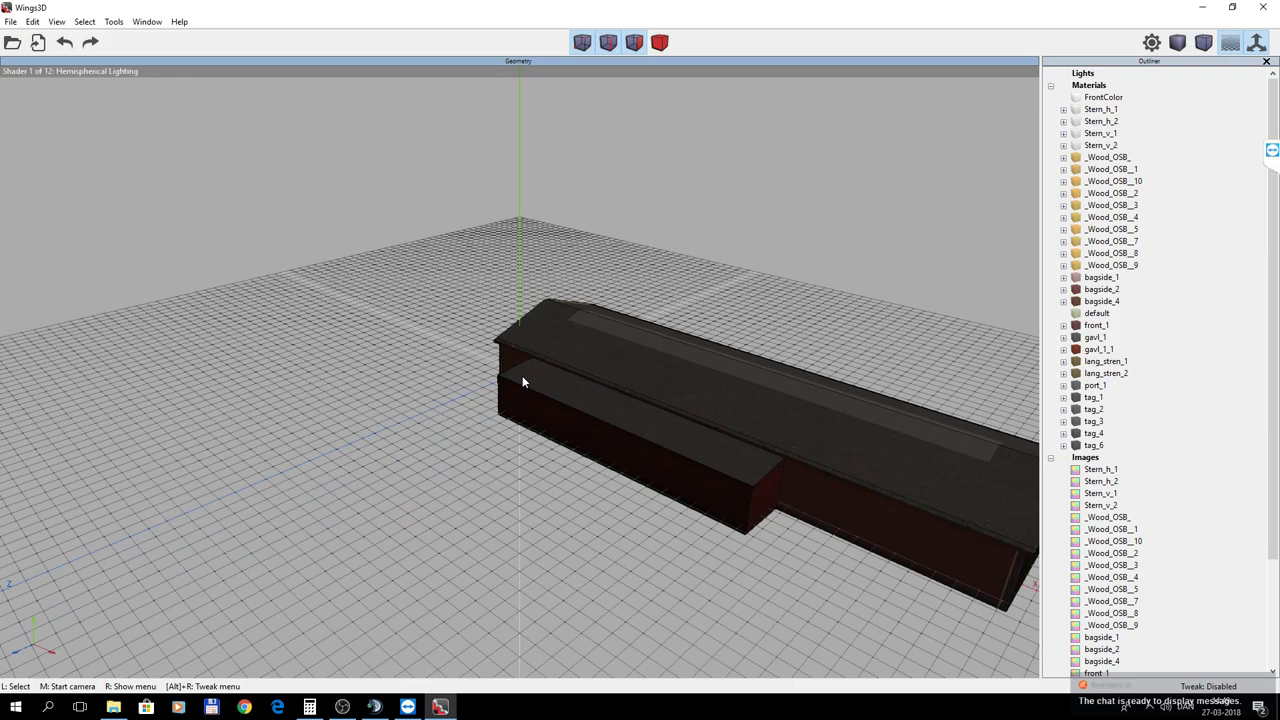
middle_click(447, 390)
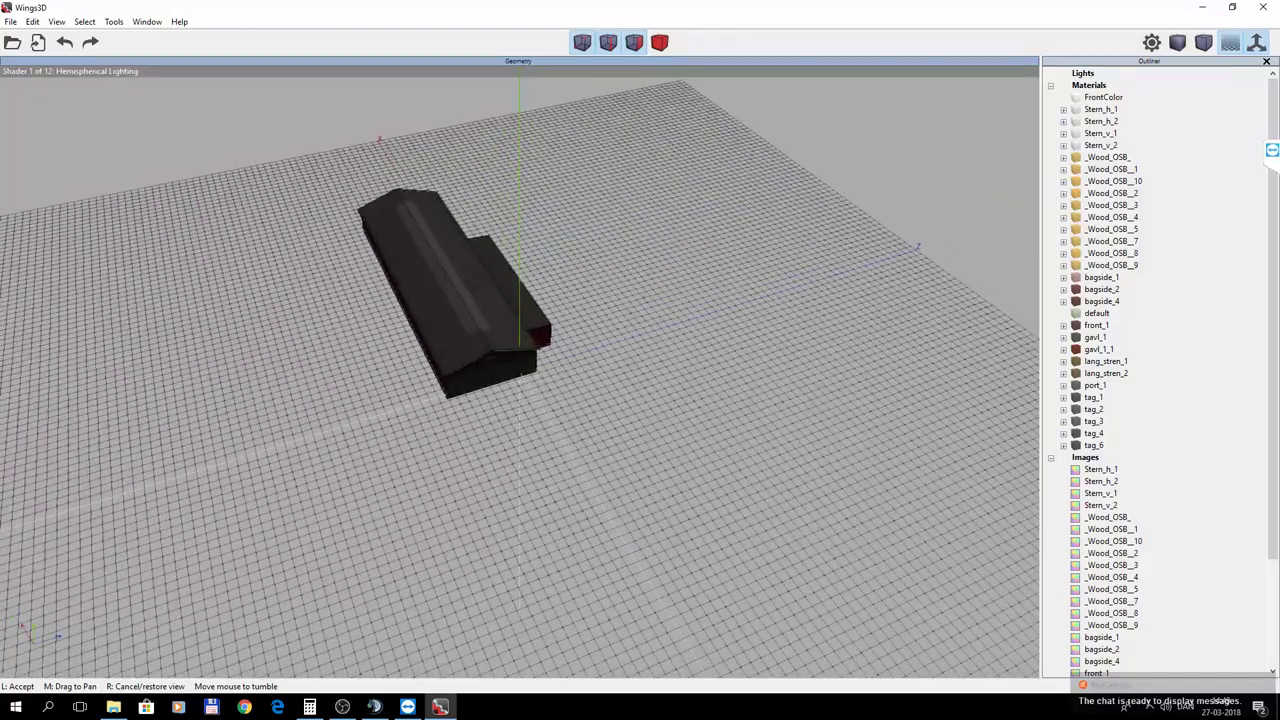
Settle the view on the imported clubhouse and raise the speaker volume in the TeamViewer meeting.
left_click(437, 394)
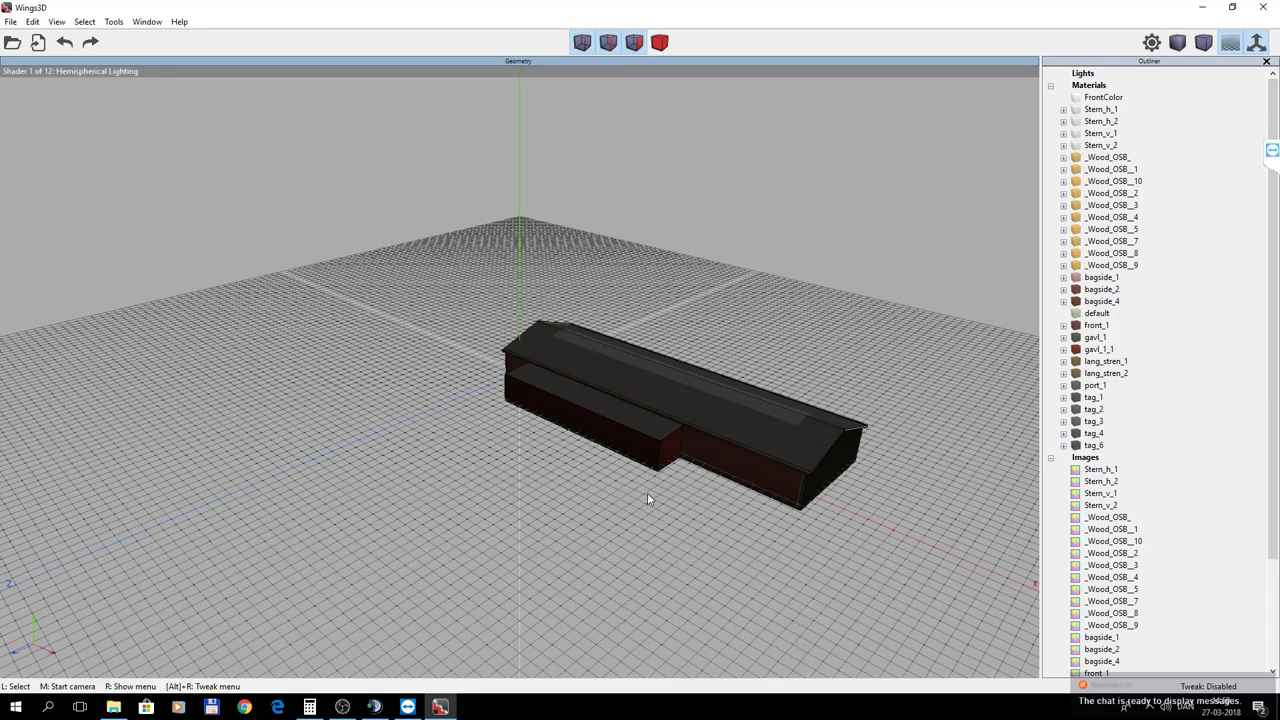
left_click(1273, 155)
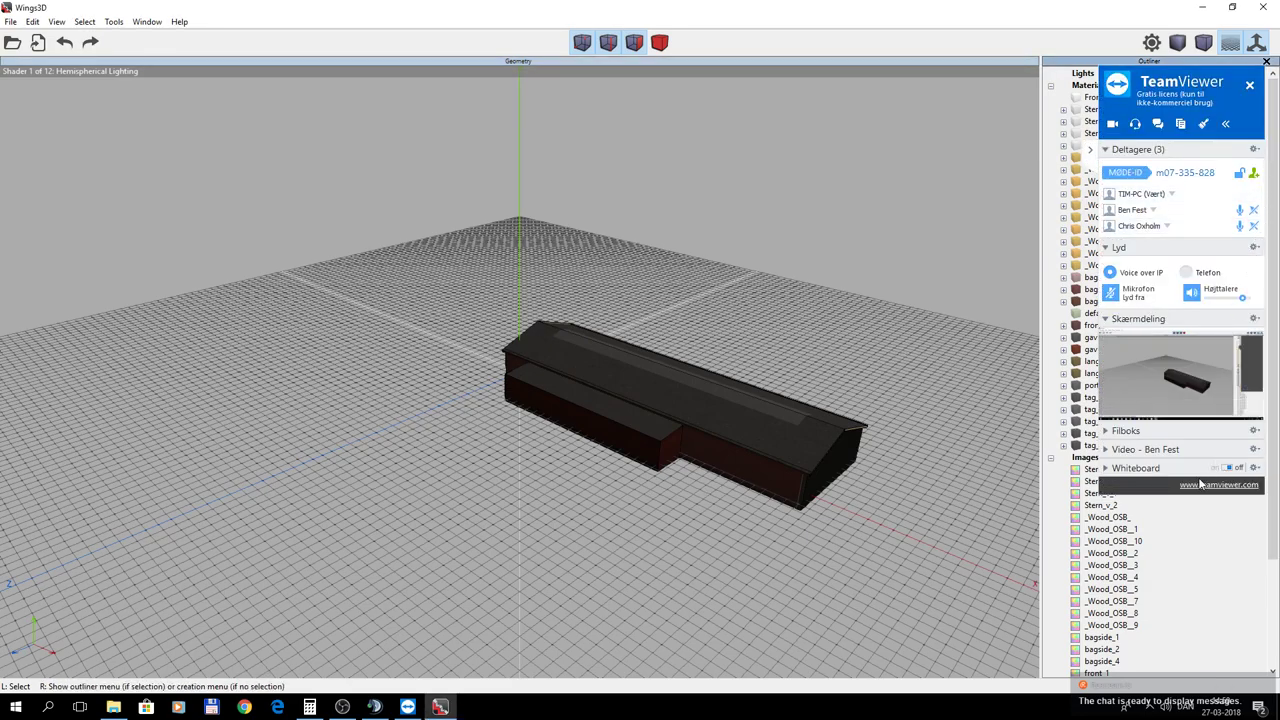
left_click_drag(1247, 303, 1258, 303)
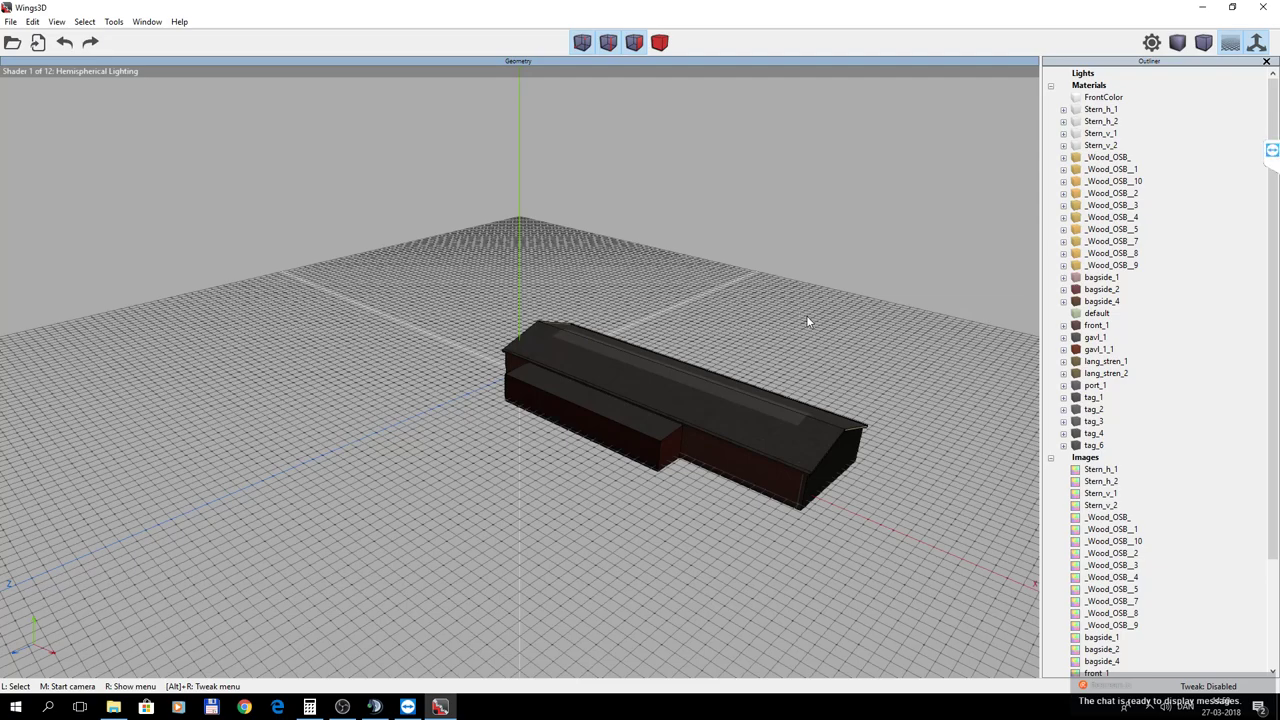
left_click_drag(805, 316, 770, 320)
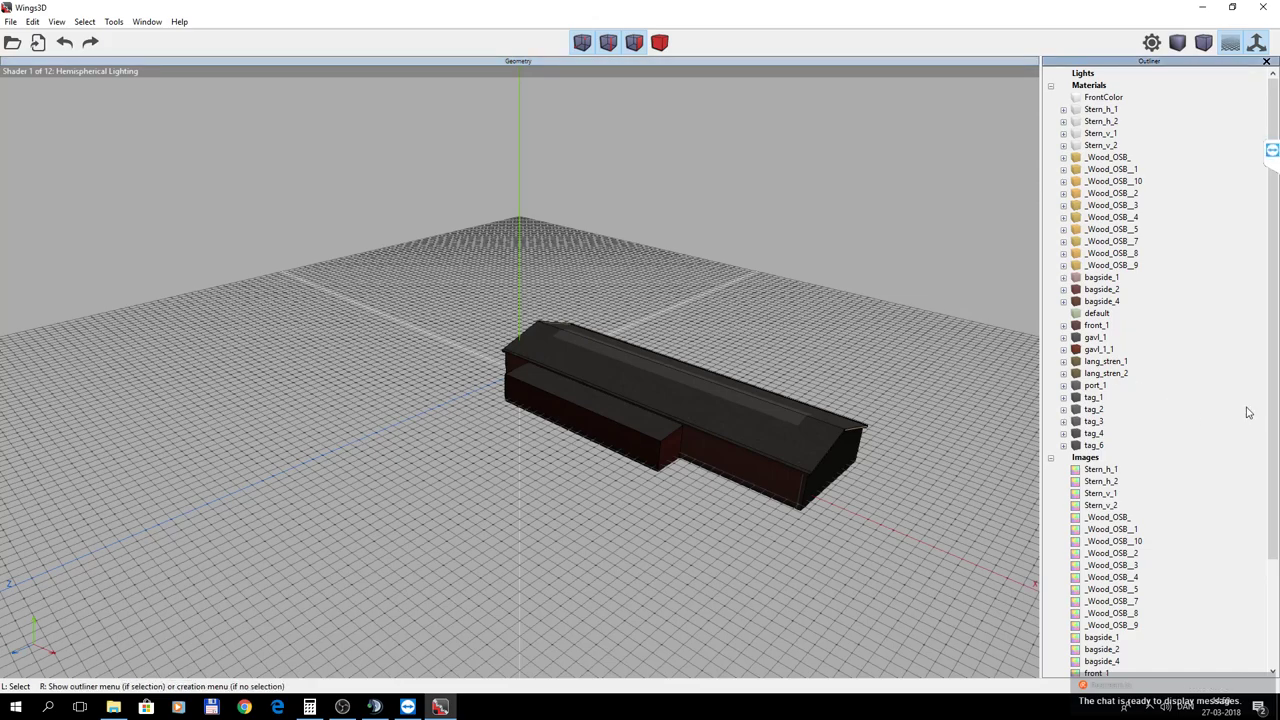
Open the Geometry Graph and dock it above the Outliner.
scroll(1246, 412, "down", 5)
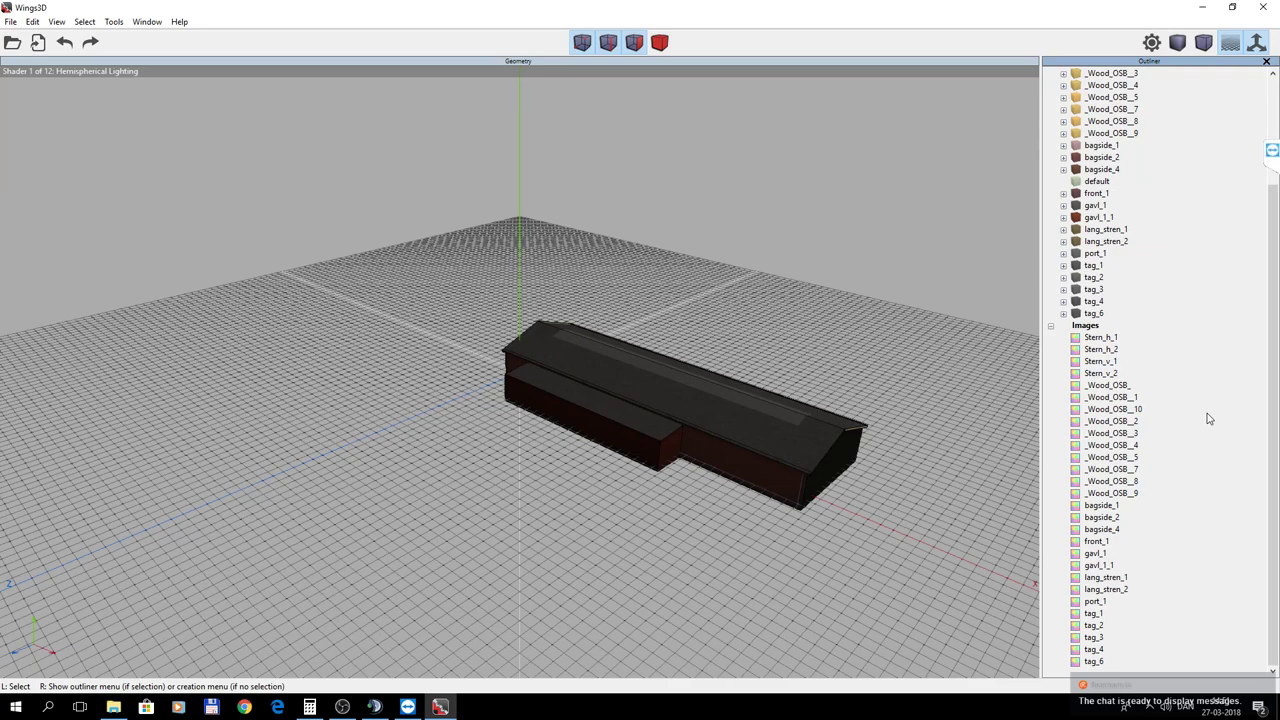
left_click(148, 23)
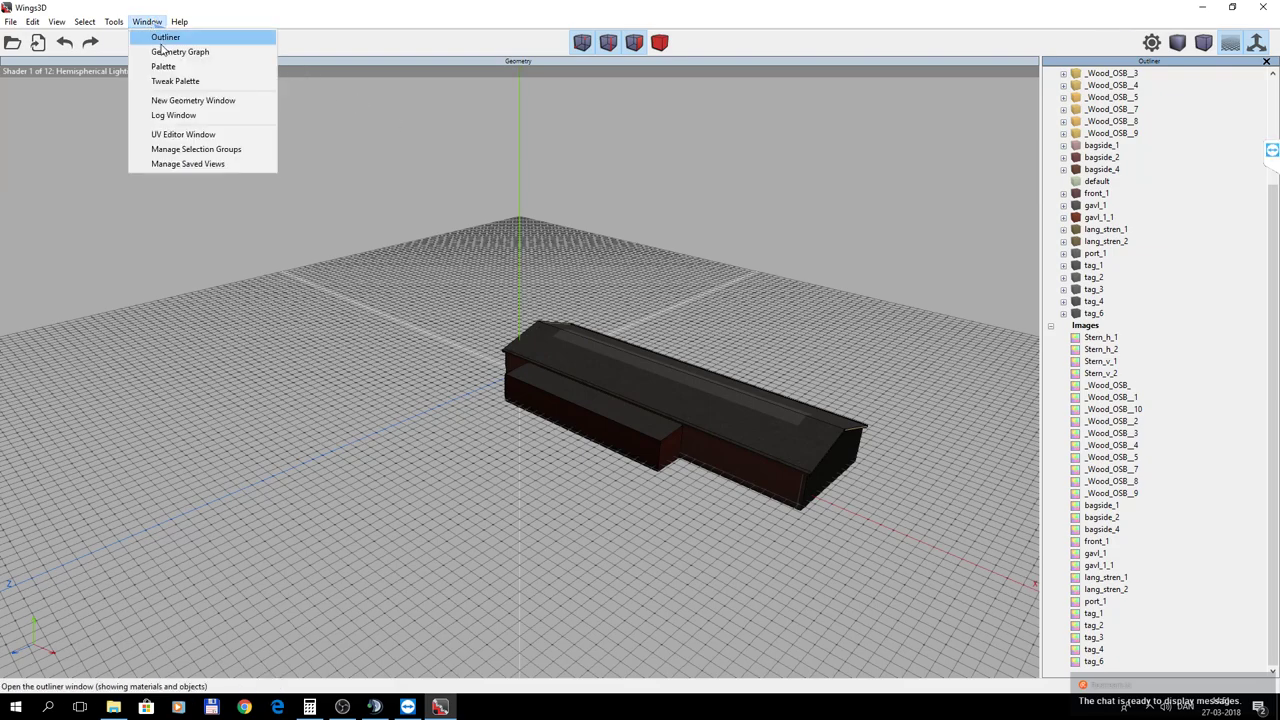
left_click(180, 51)
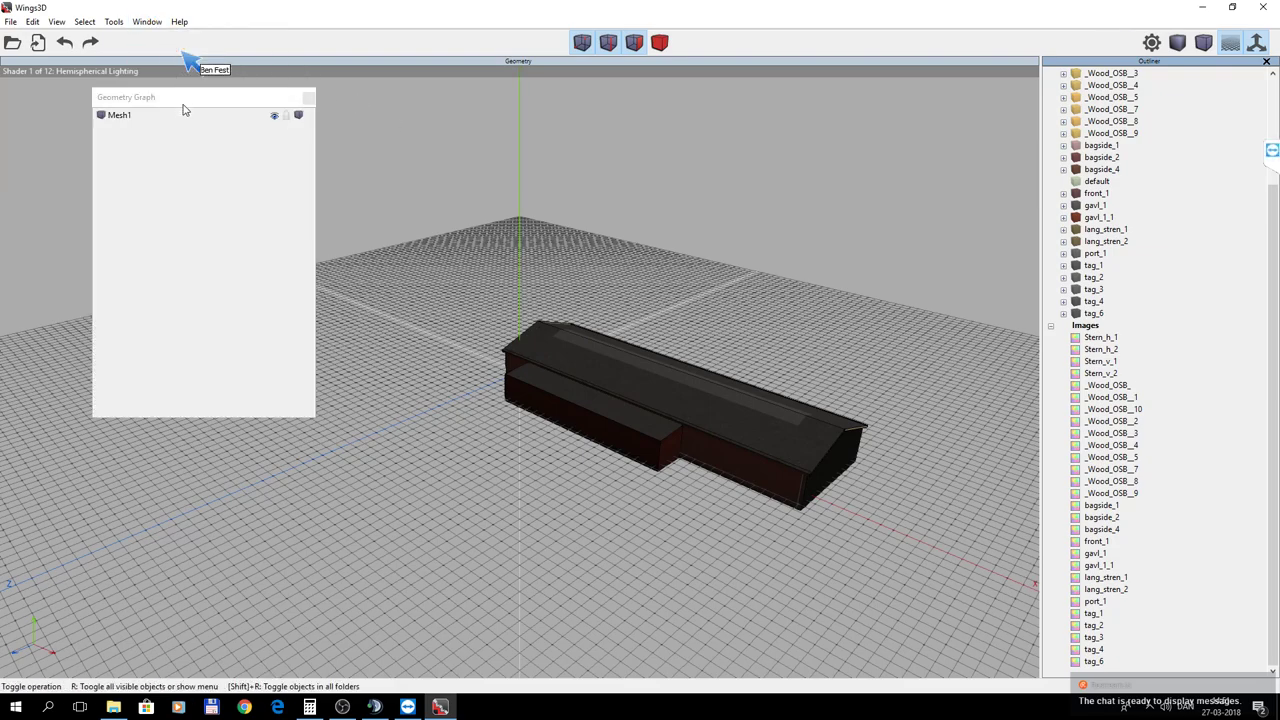
left_click_drag(181, 99, 1152, 167)
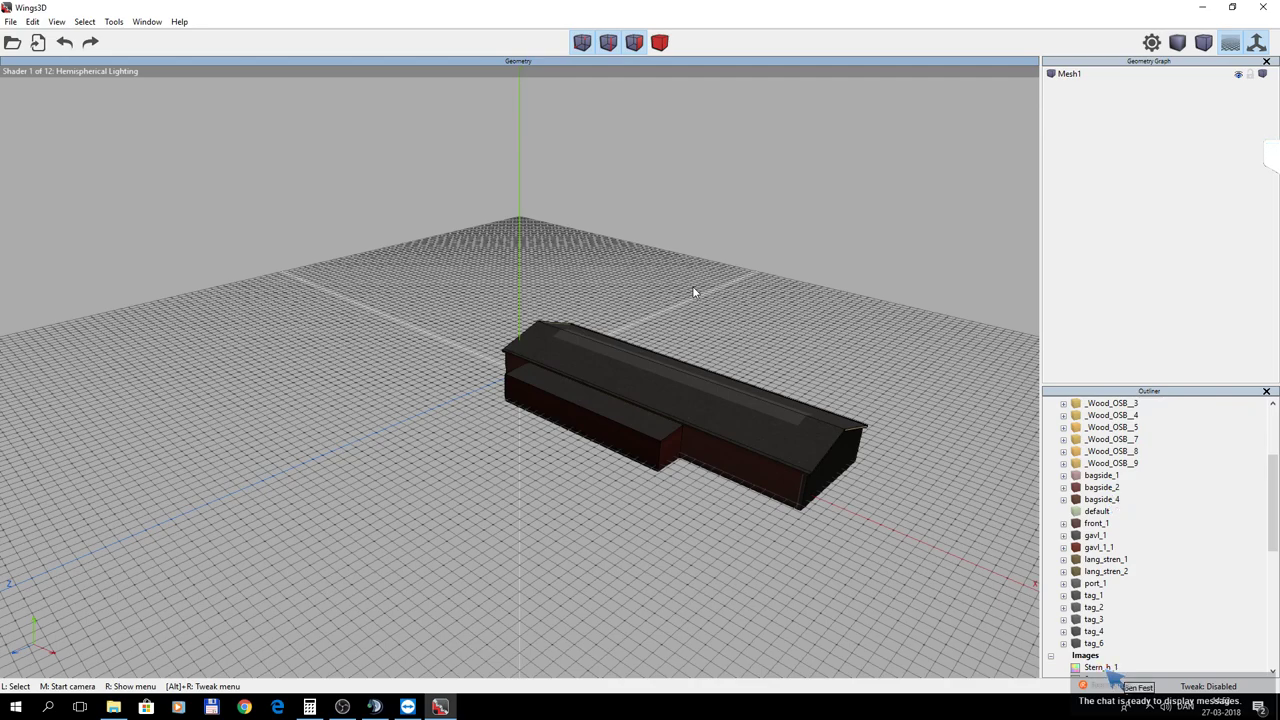
mouse_move(1272, 498)
left_mouse_down()
mouse_move(1272, 561)
mouse_move(1270, 490)
left_mouse_up()
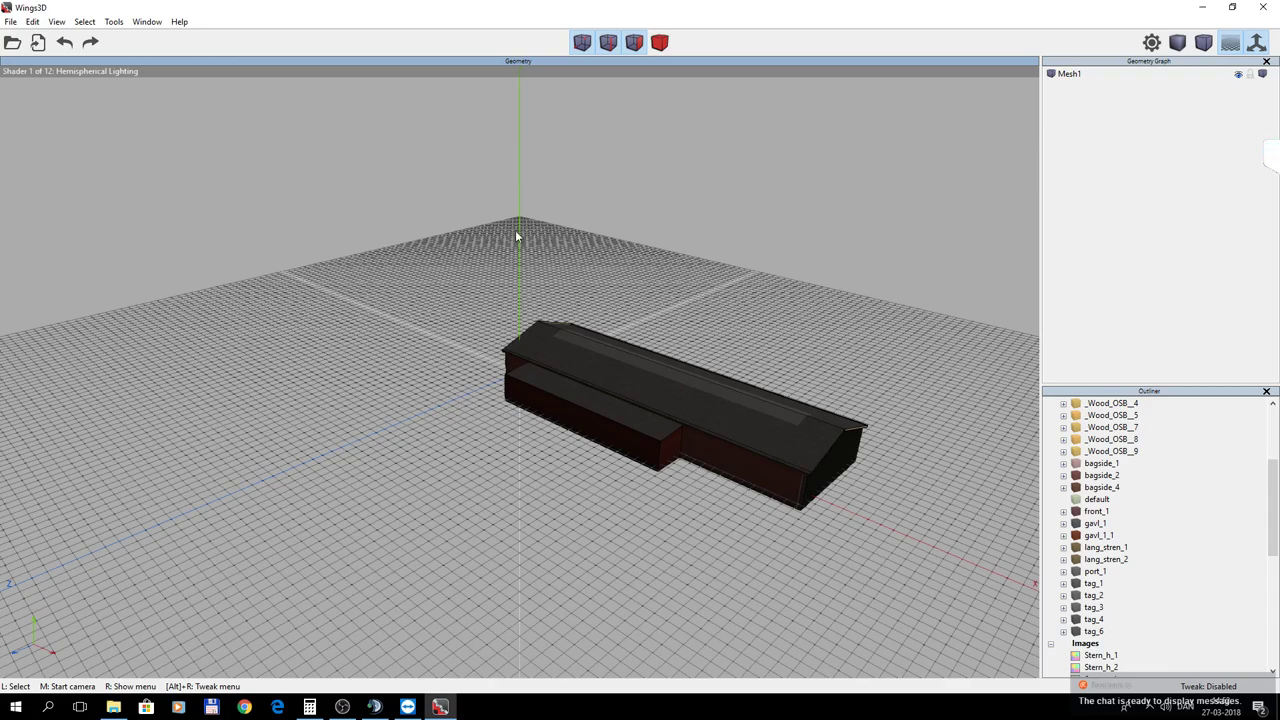
Select the whole clubhouse in body selection mode and separate it into its individual parts.
left_click(659, 42)
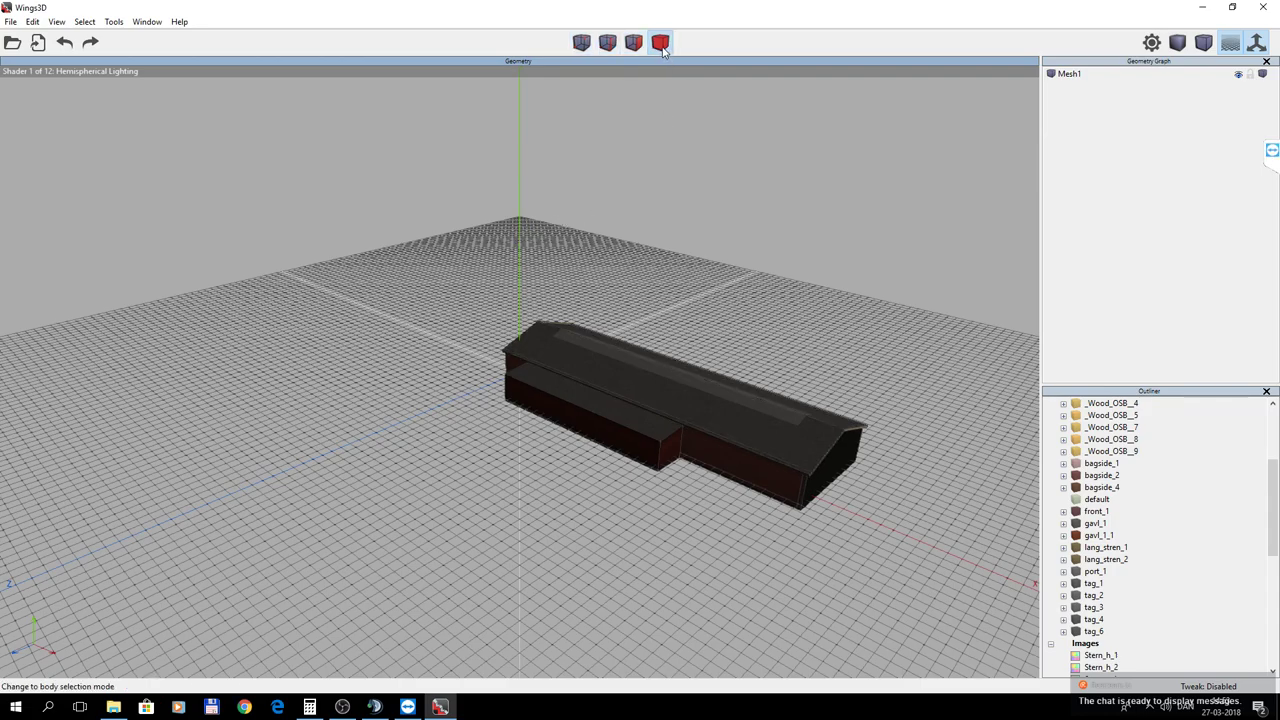
left_click_drag(472, 240, 927, 630)
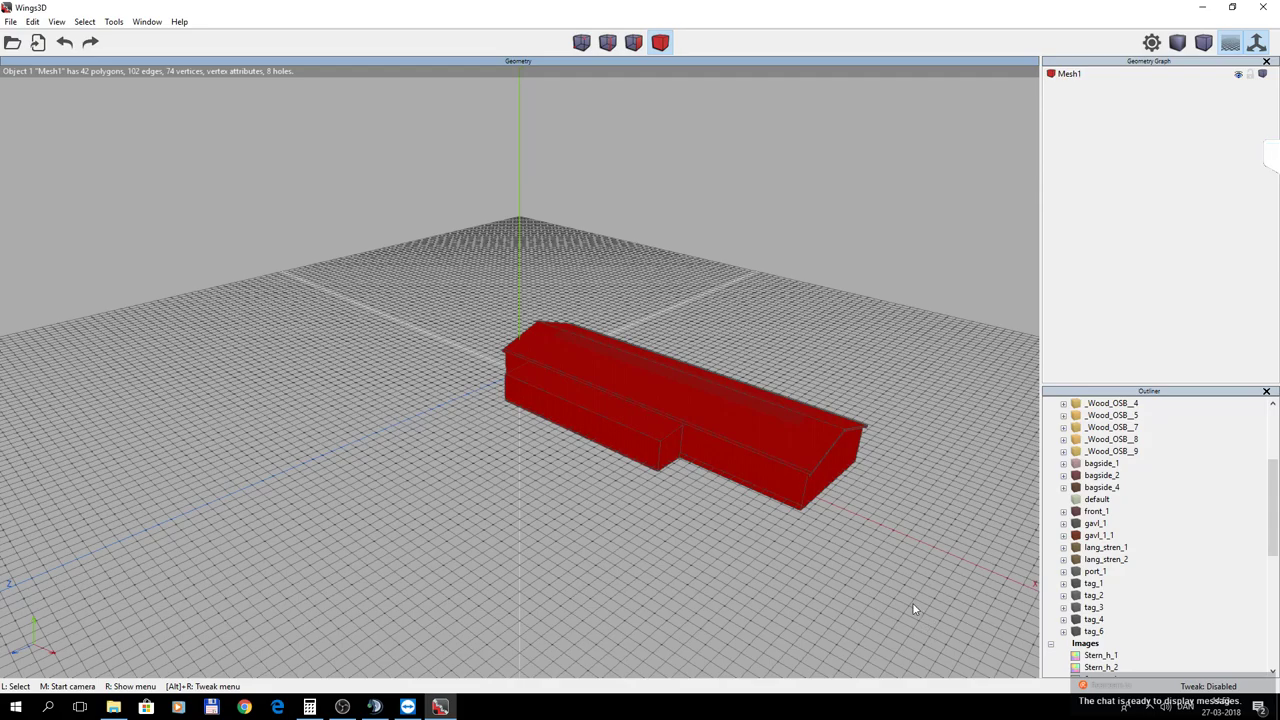
right_click(684, 398)
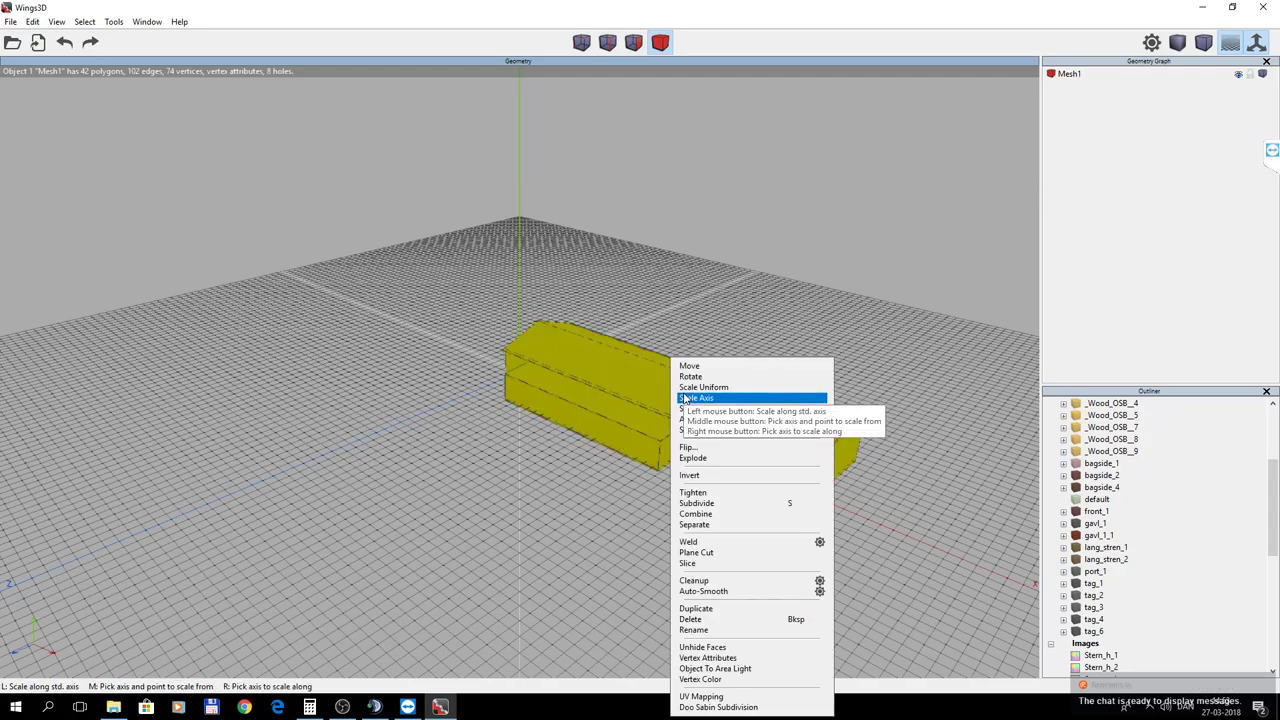
left_click(711, 526)
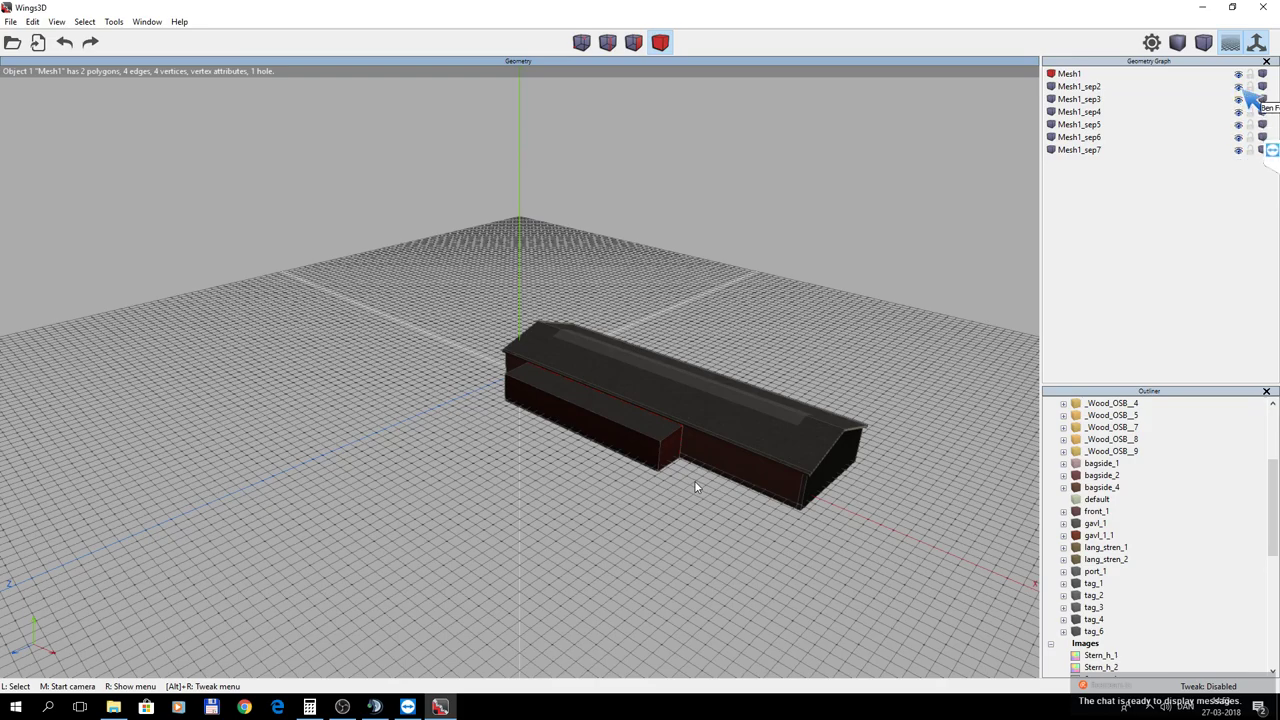
Hide the separated parts Mesh1_sep7 through Mesh1_sep2 one by one, leaving only Mesh1 visible.
left_click(1240, 154)
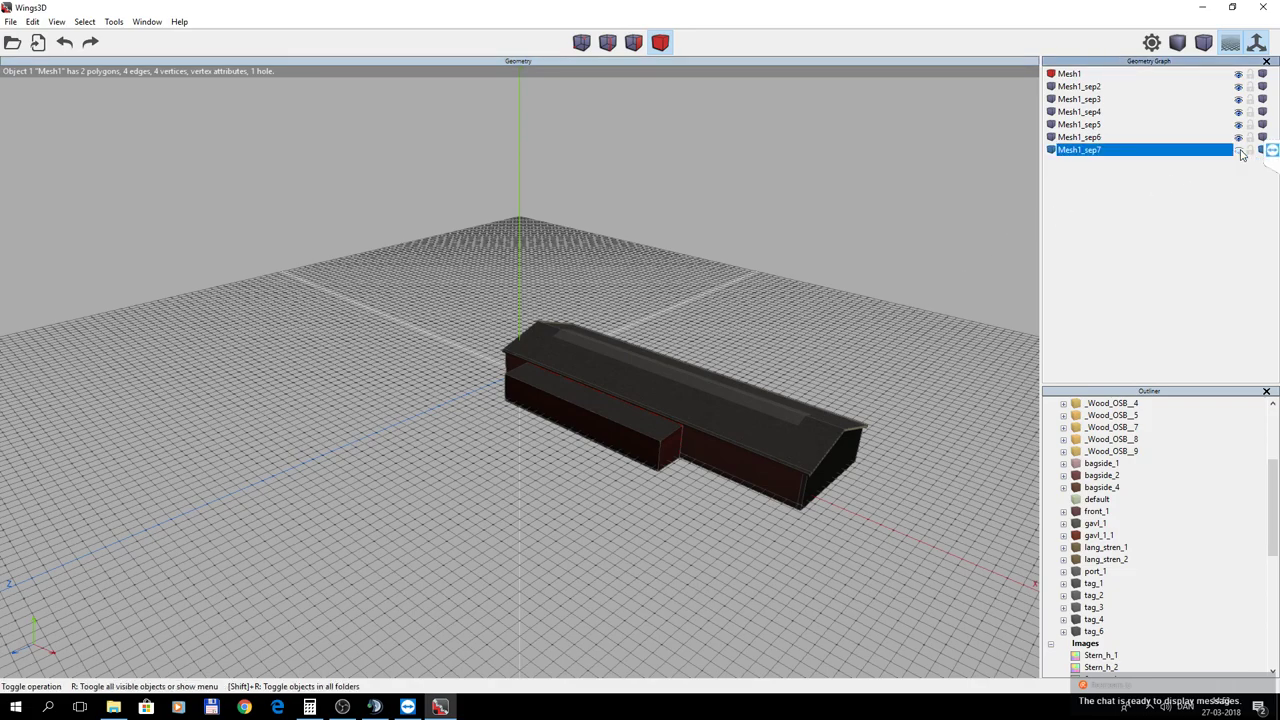
left_click(1240, 142)
left_click(1238, 124)
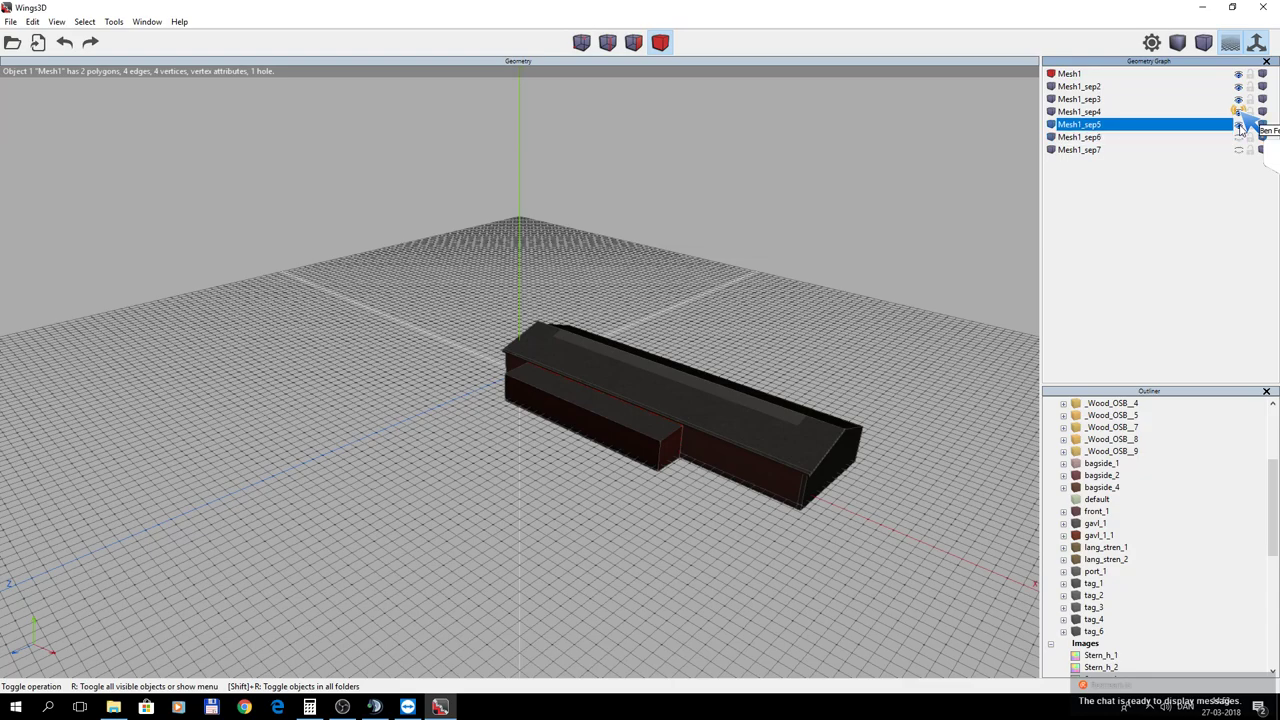
left_click(1238, 111)
left_click(1238, 99)
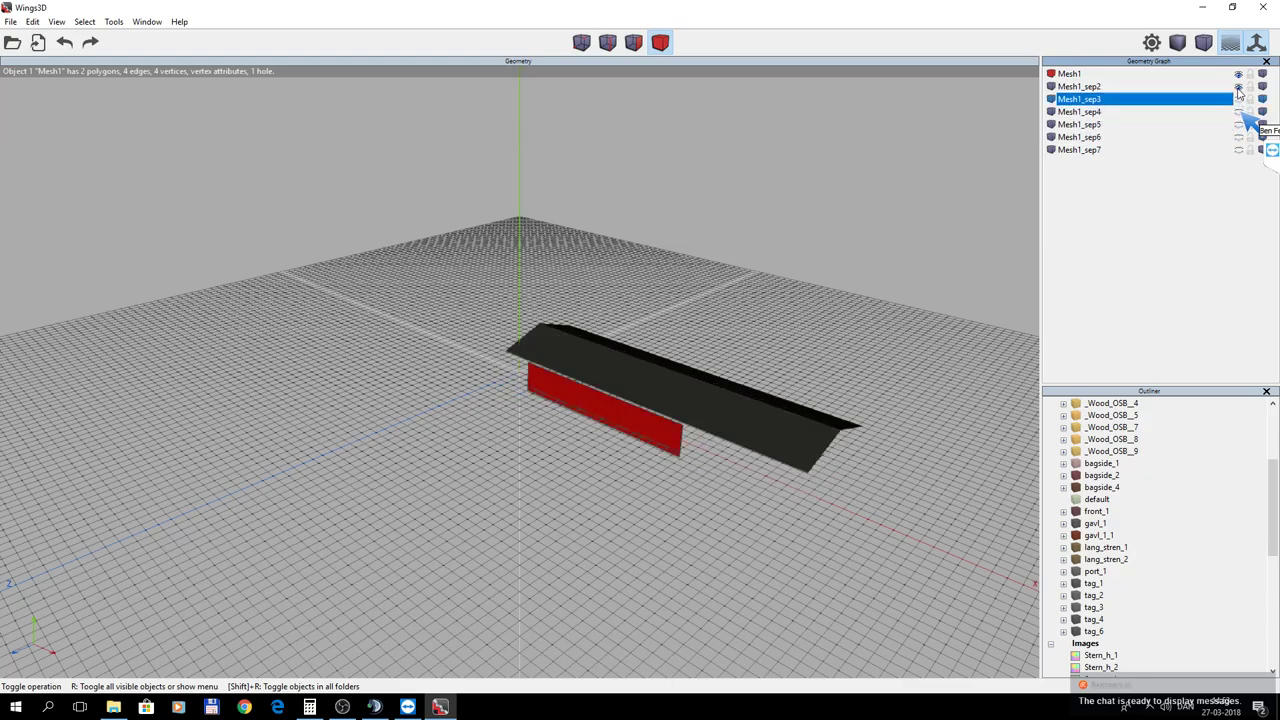
left_click(1238, 86)
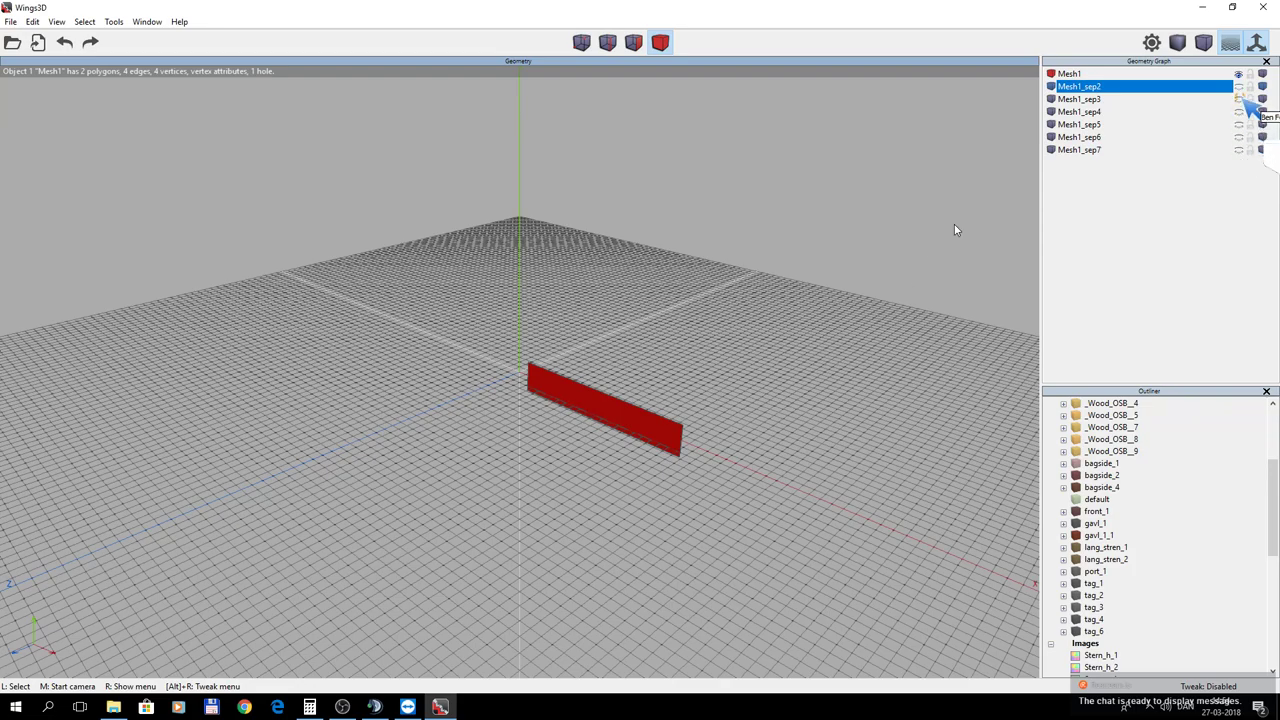
Show the hidden parts Mesh1_sep2 through Mesh1_sep7 again.
left_click(1239, 100)
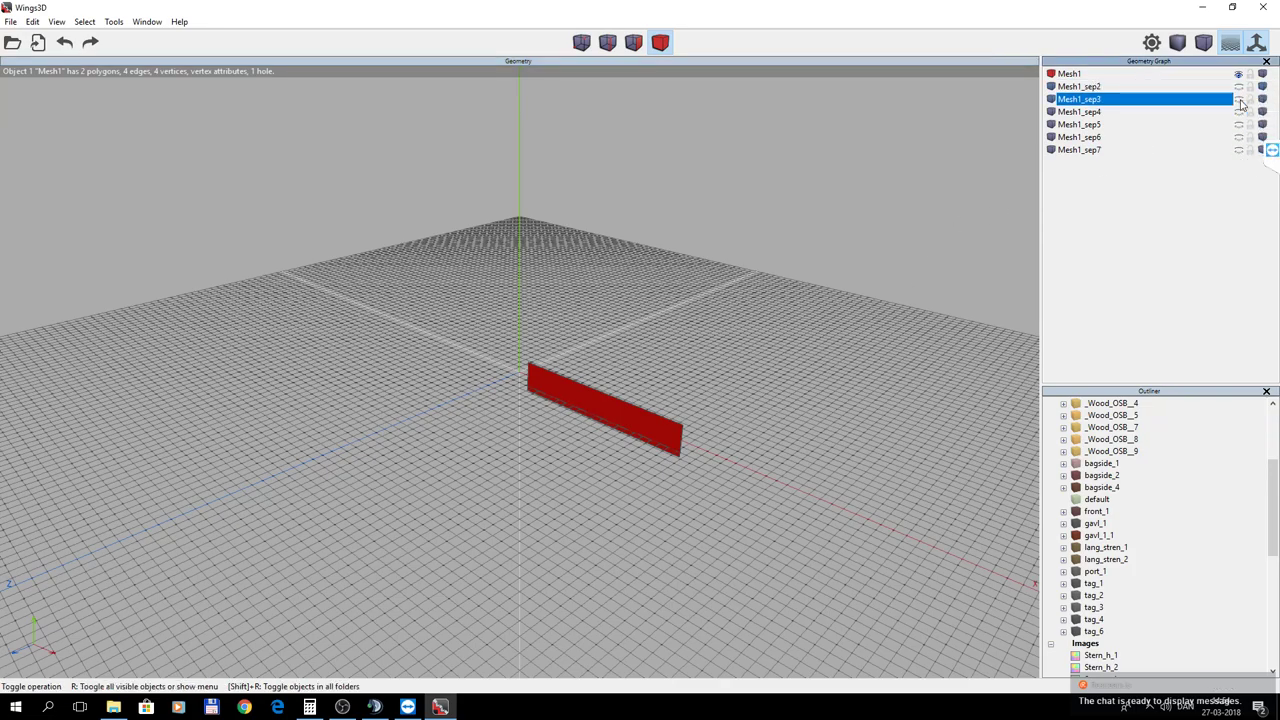
left_click(1239, 87)
left_click(1239, 112)
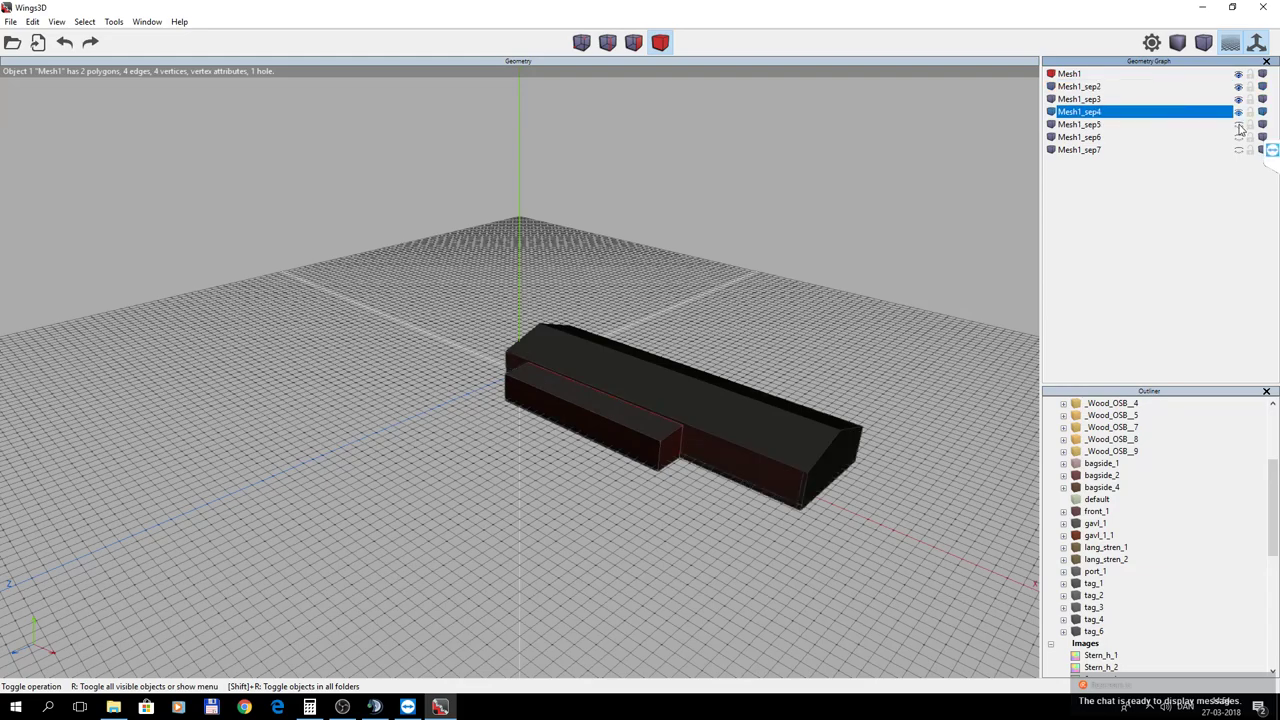
left_click(1239, 124)
left_click(1239, 137)
left_click(1239, 150)
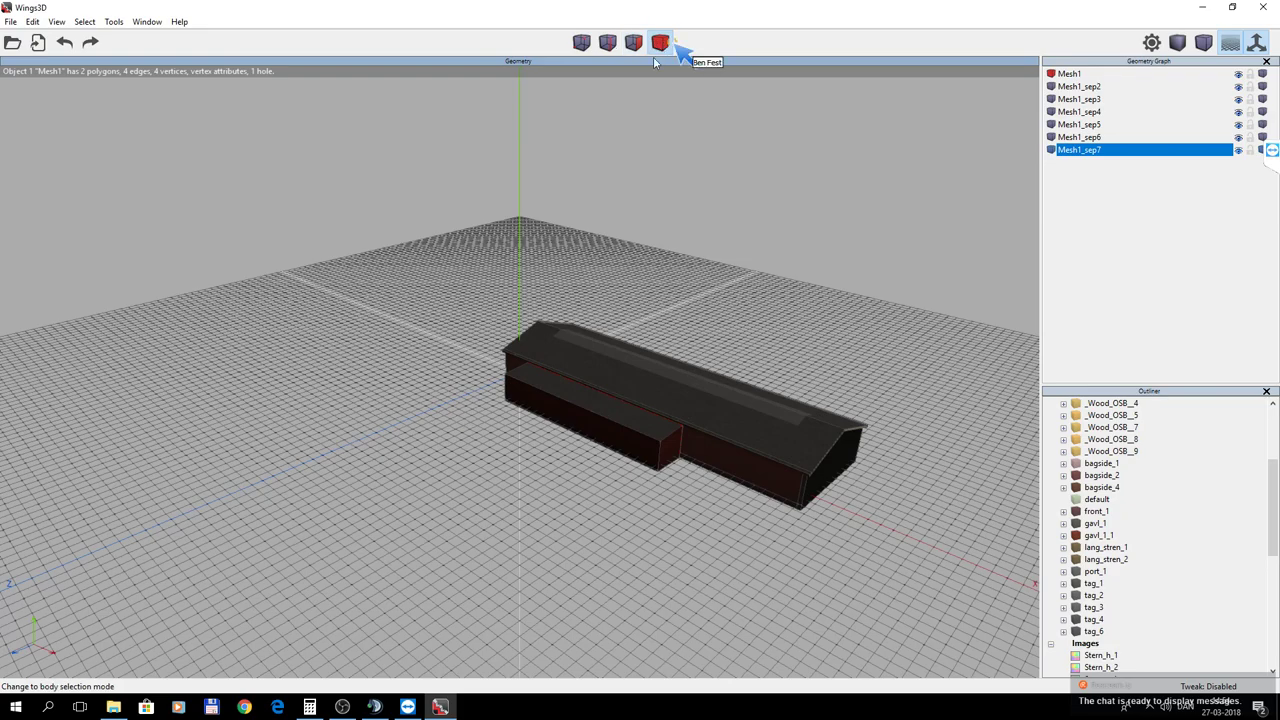
Select all clubhouse parts, combine them into one object and start UV Mapping on it.
left_click_drag(474, 264, 888, 628)
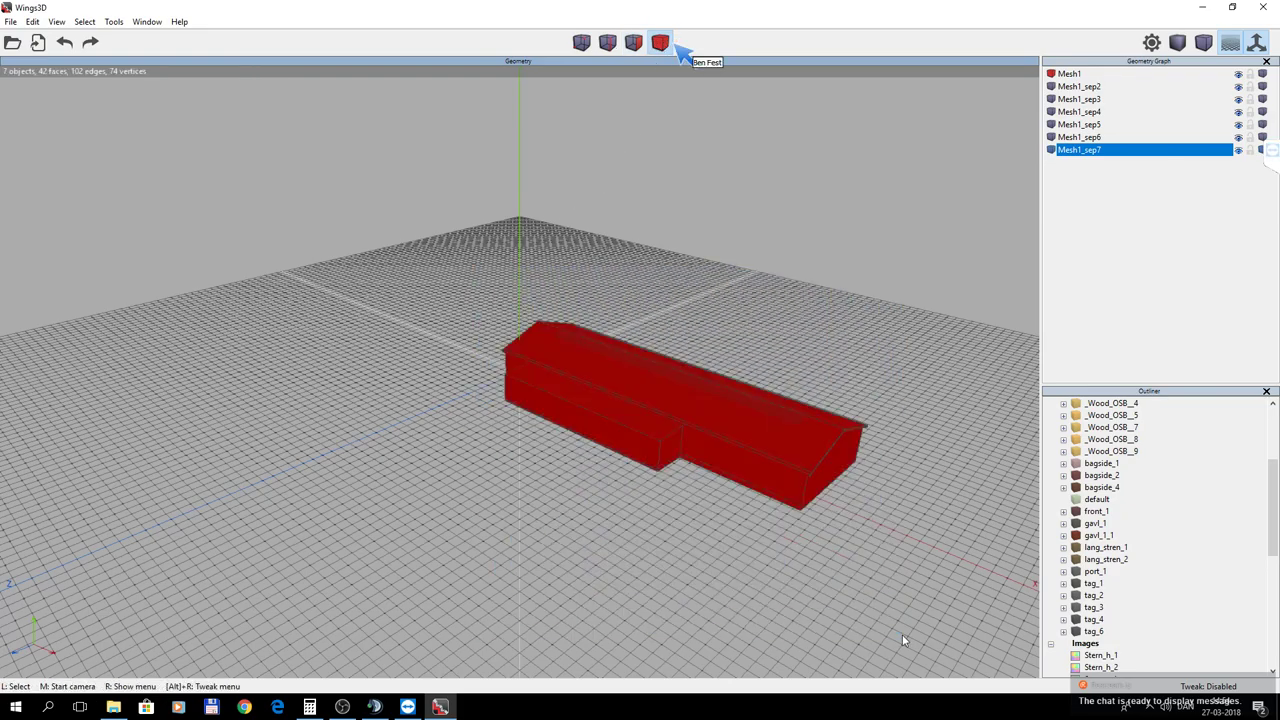
right_click(735, 427)
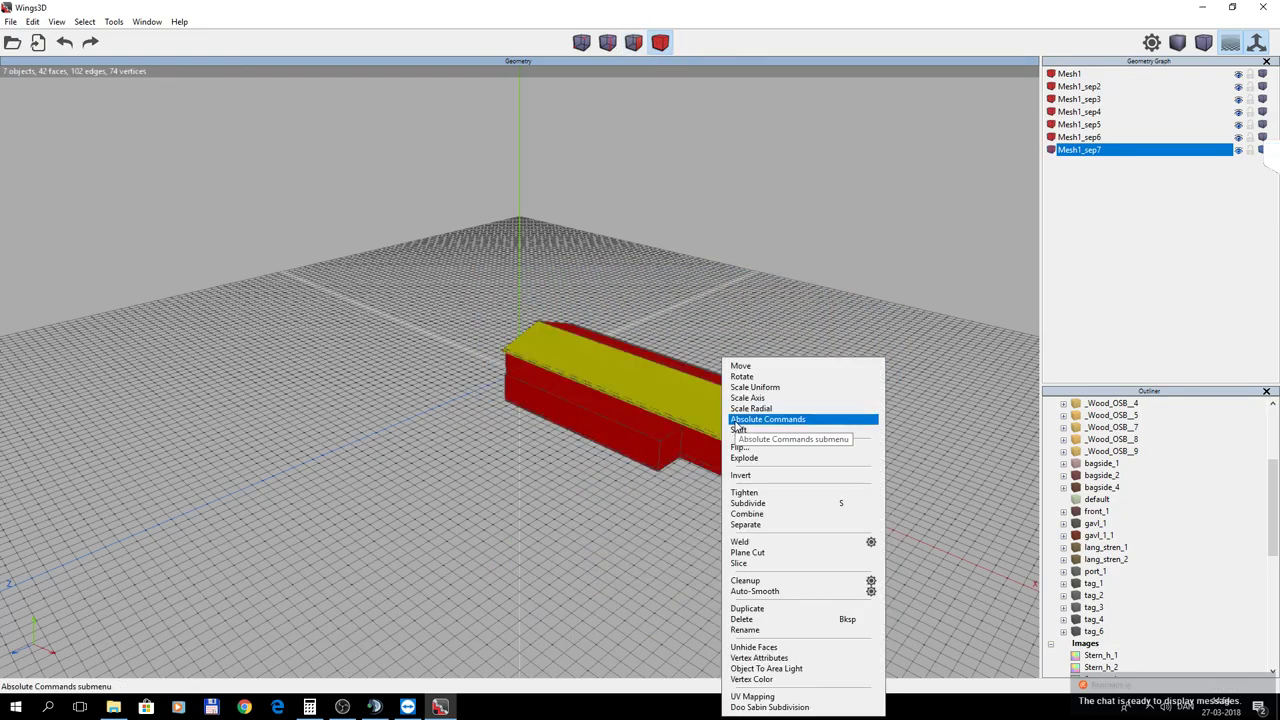
left_click(757, 514)
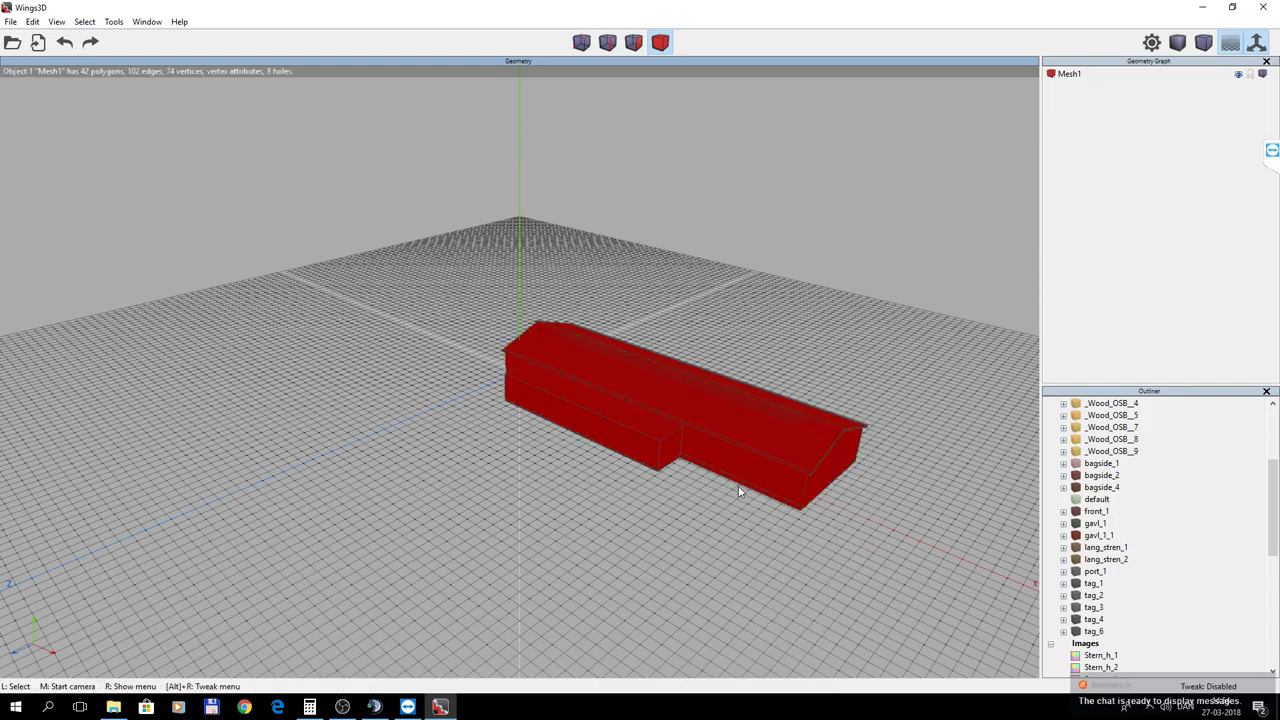
right_click(699, 403)
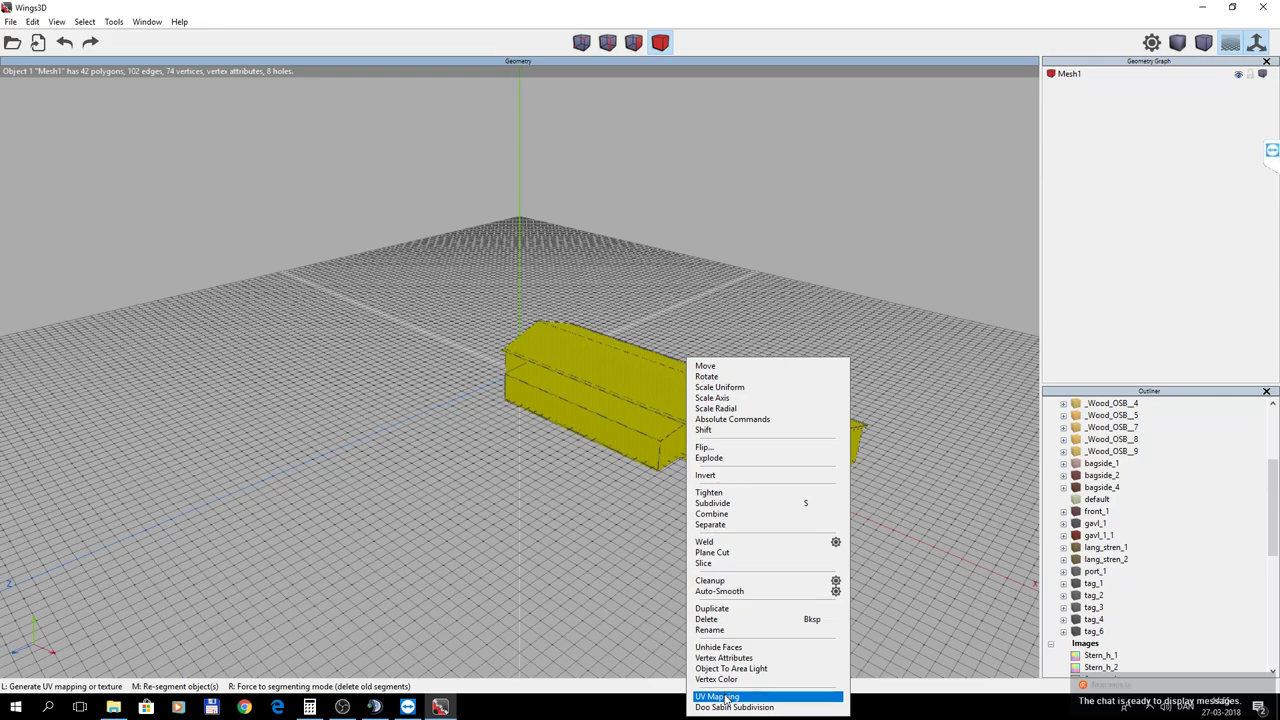
left_click(726, 697)
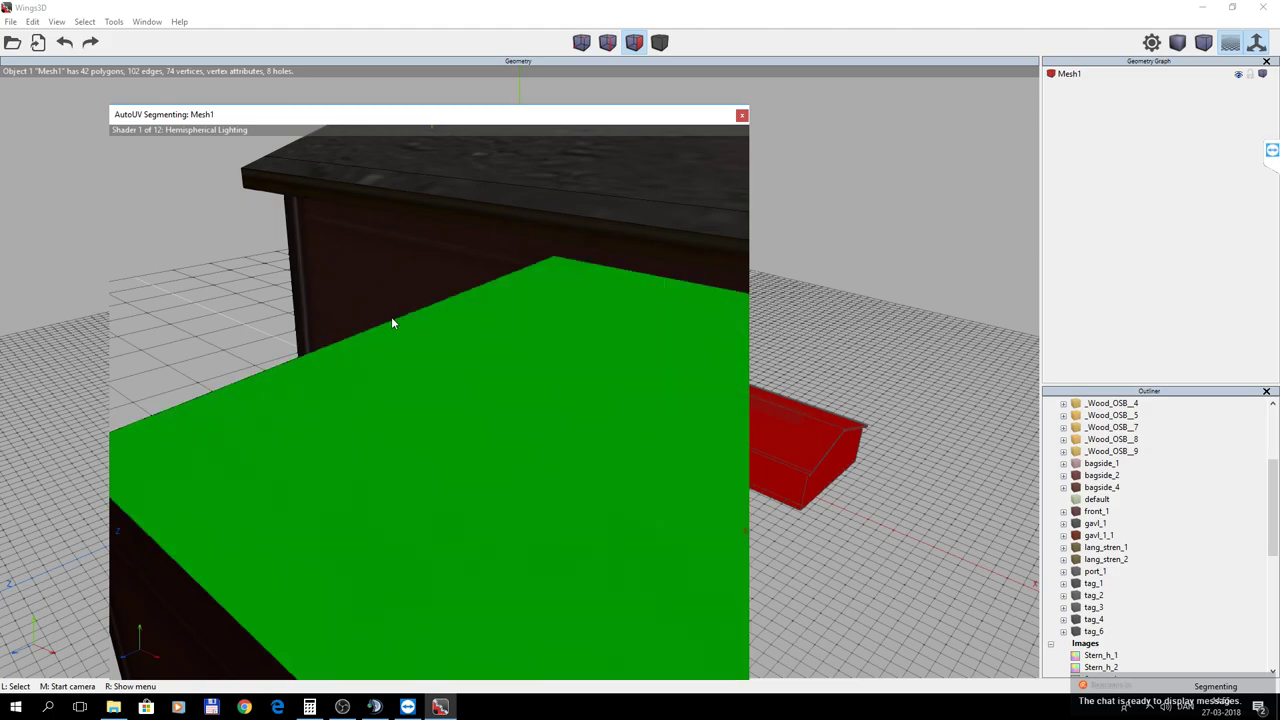
Examine the clubhouse from above, below and the annex side in the AutoUV Segmenting window.
middle_click(234, 310)
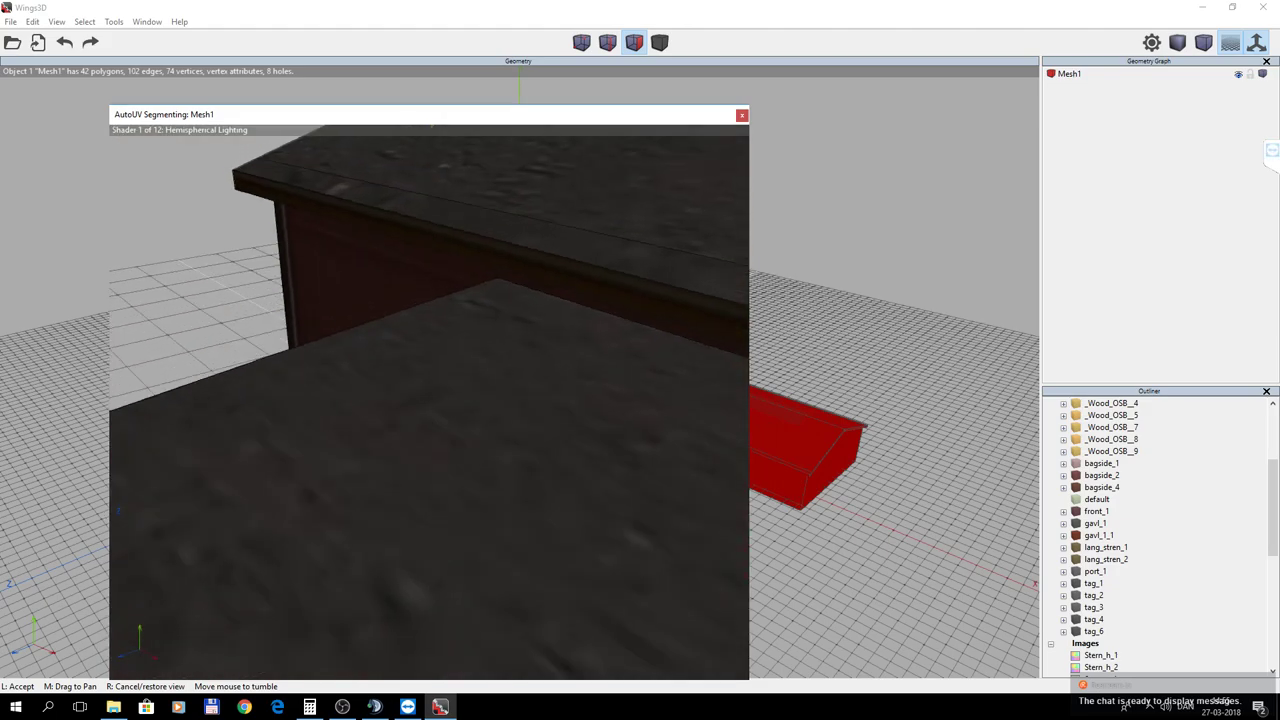
left_click(237, 317)
middle_click(237, 317)
left_click(244, 321)
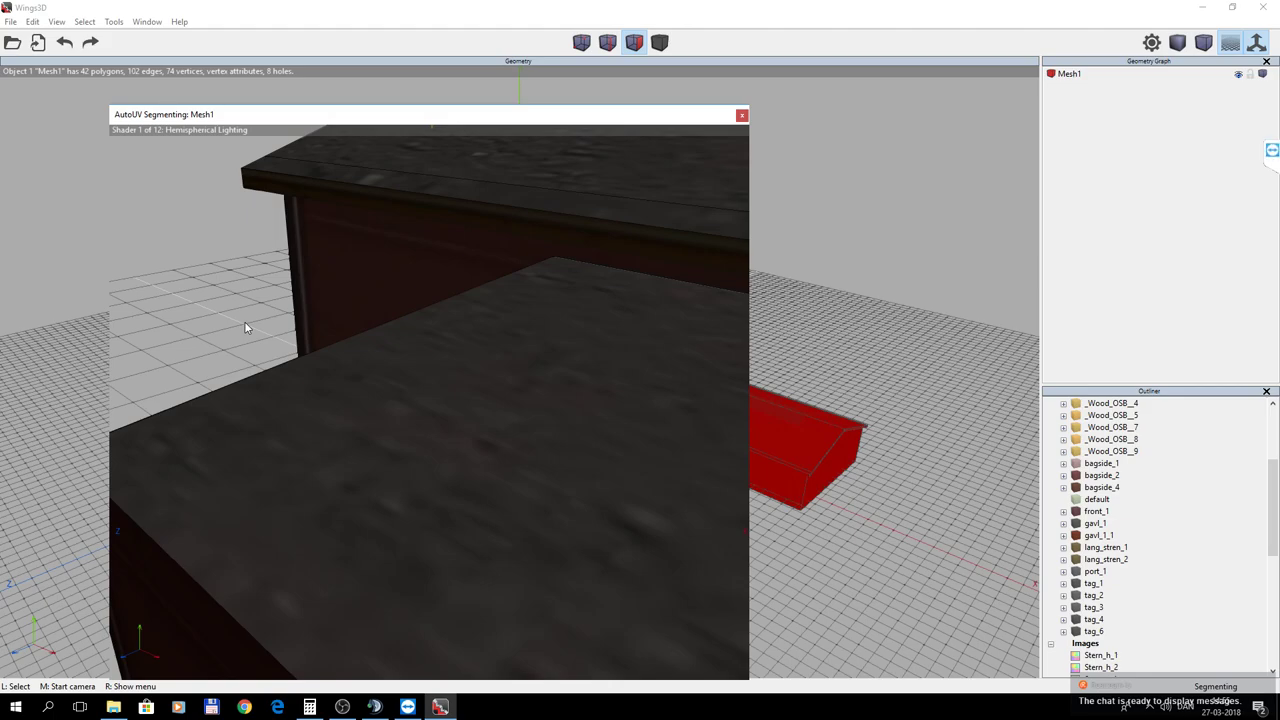
scroll(244, 321, "down", 10)
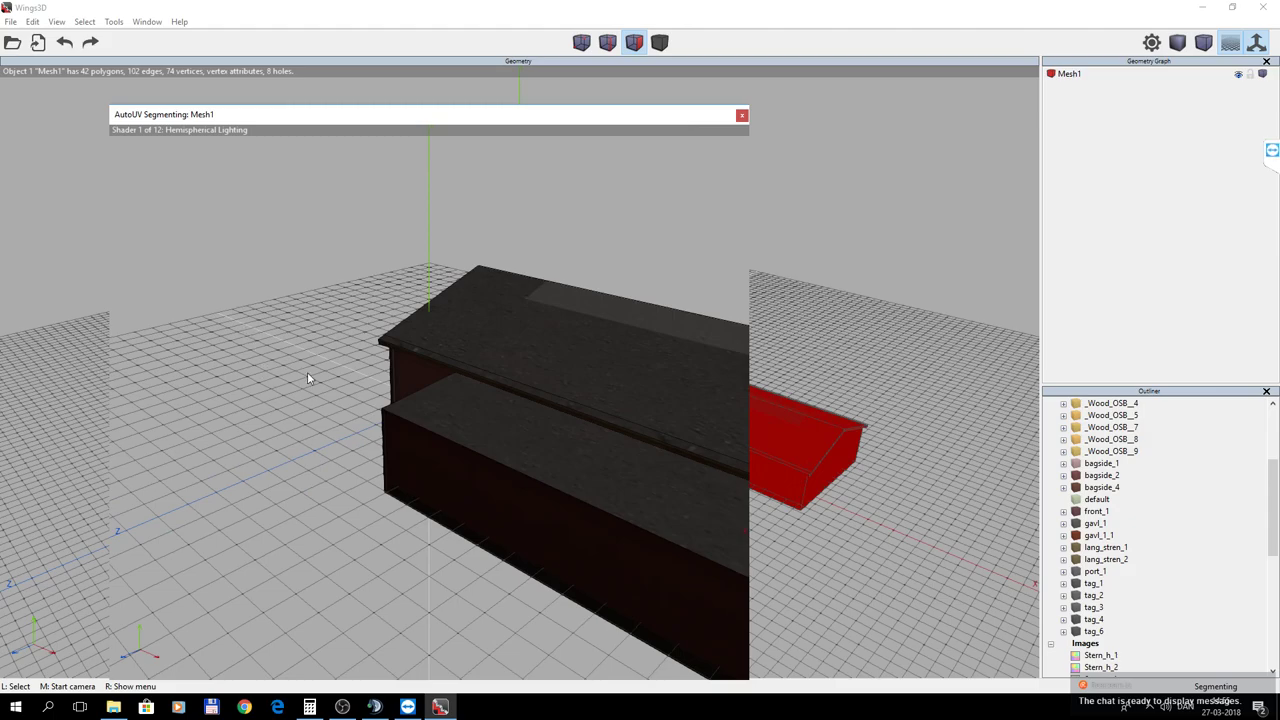
scroll(307, 372, "down", 3)
left_click(487, 467)
left_click(317, 429)
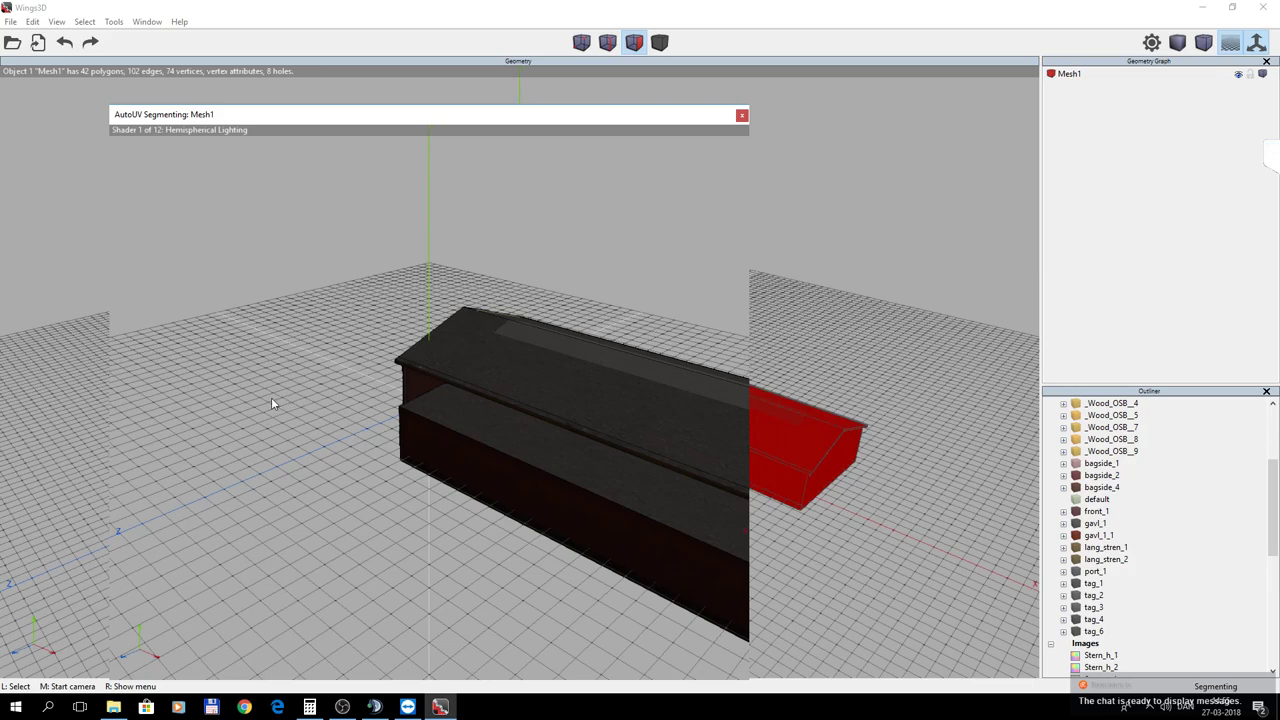
right_click(327, 430)
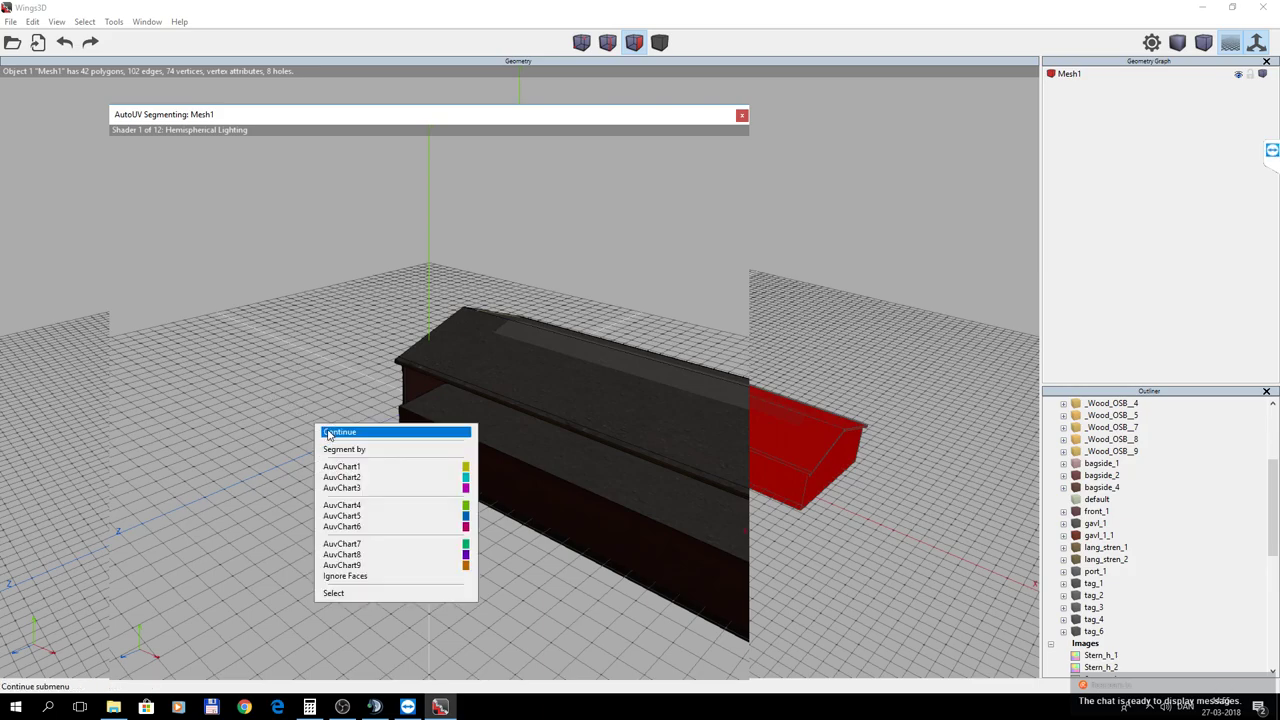
left_click(282, 376)
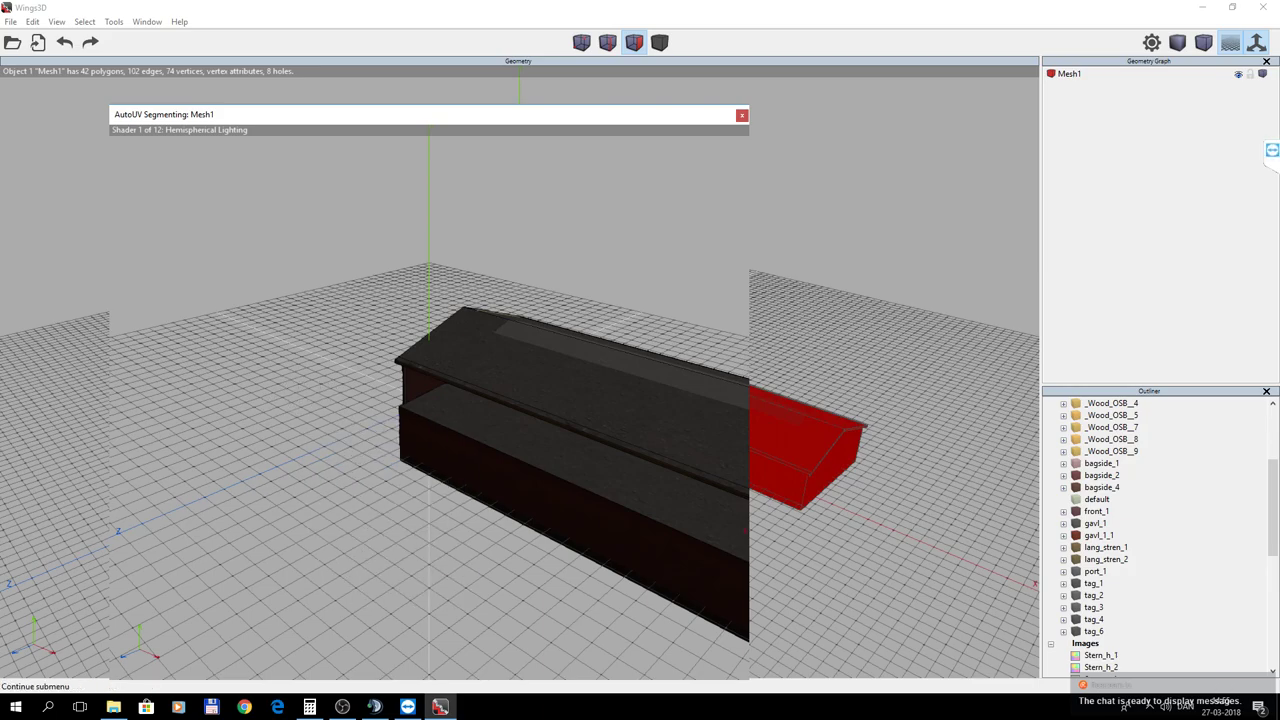
middle_click(312, 386)
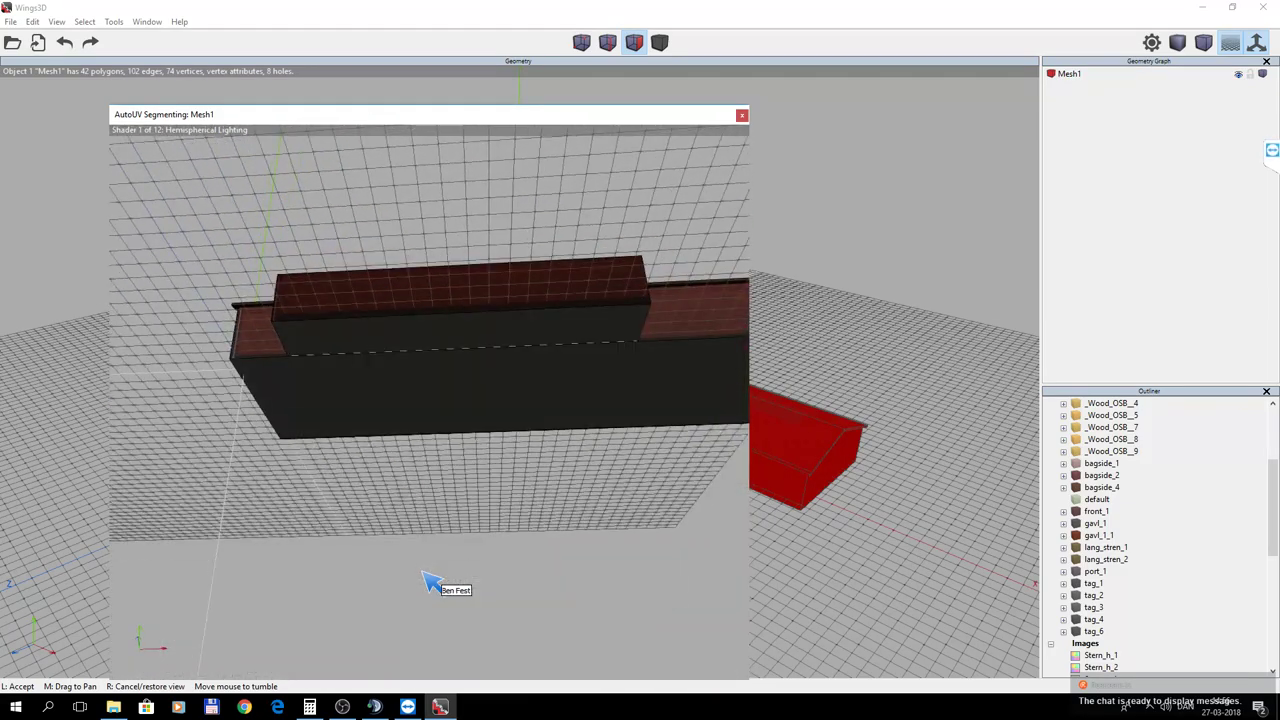
left_click(293, 383)
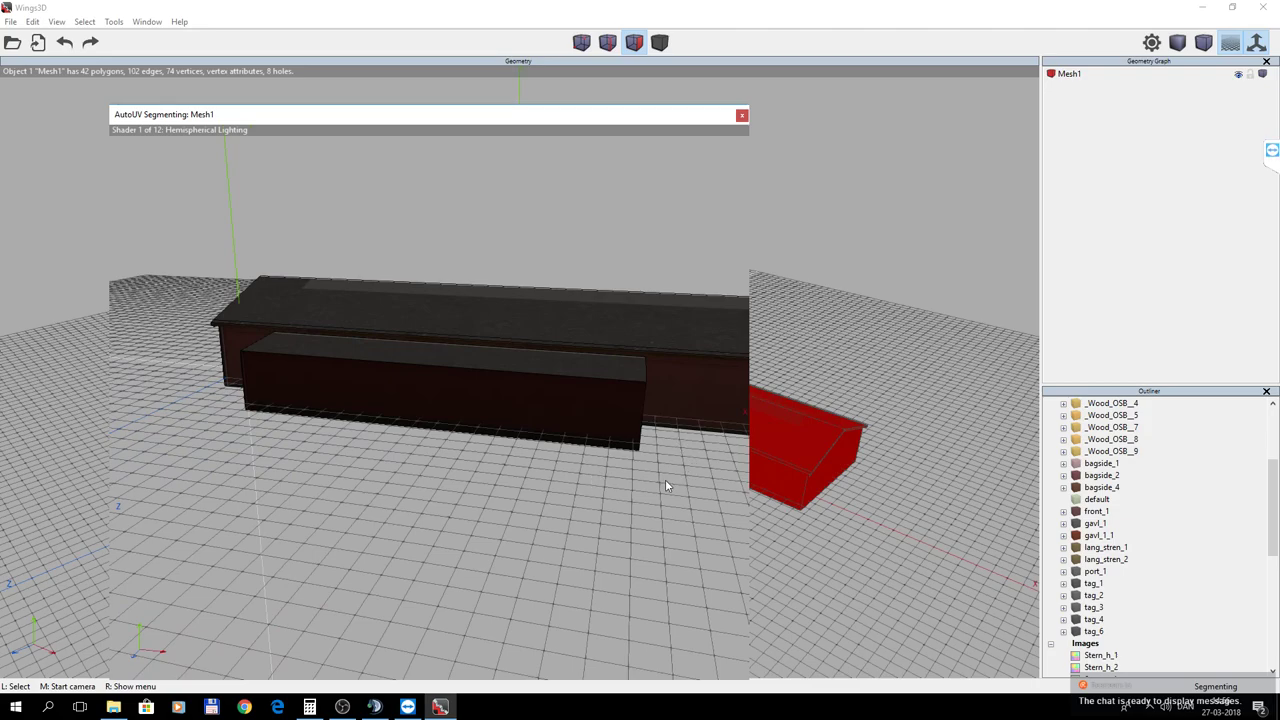
middle_click(640, 495)
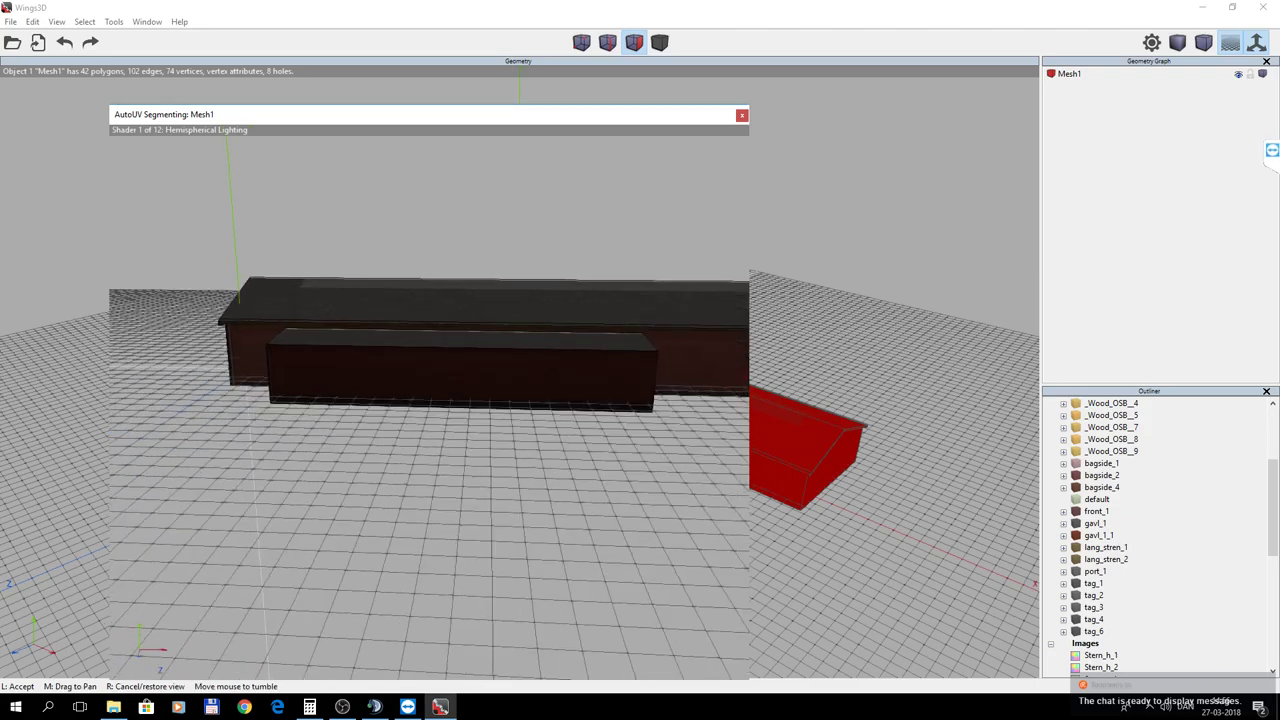
left_click(640, 490)
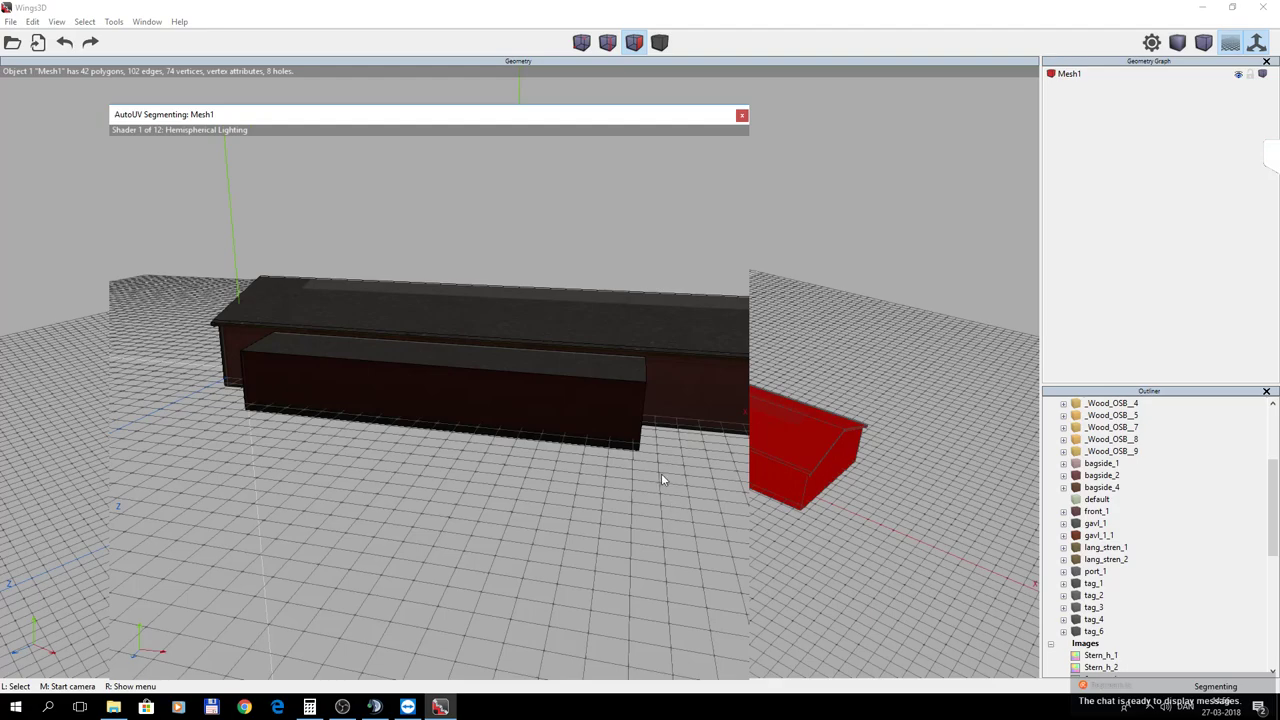
right_click(659, 509)
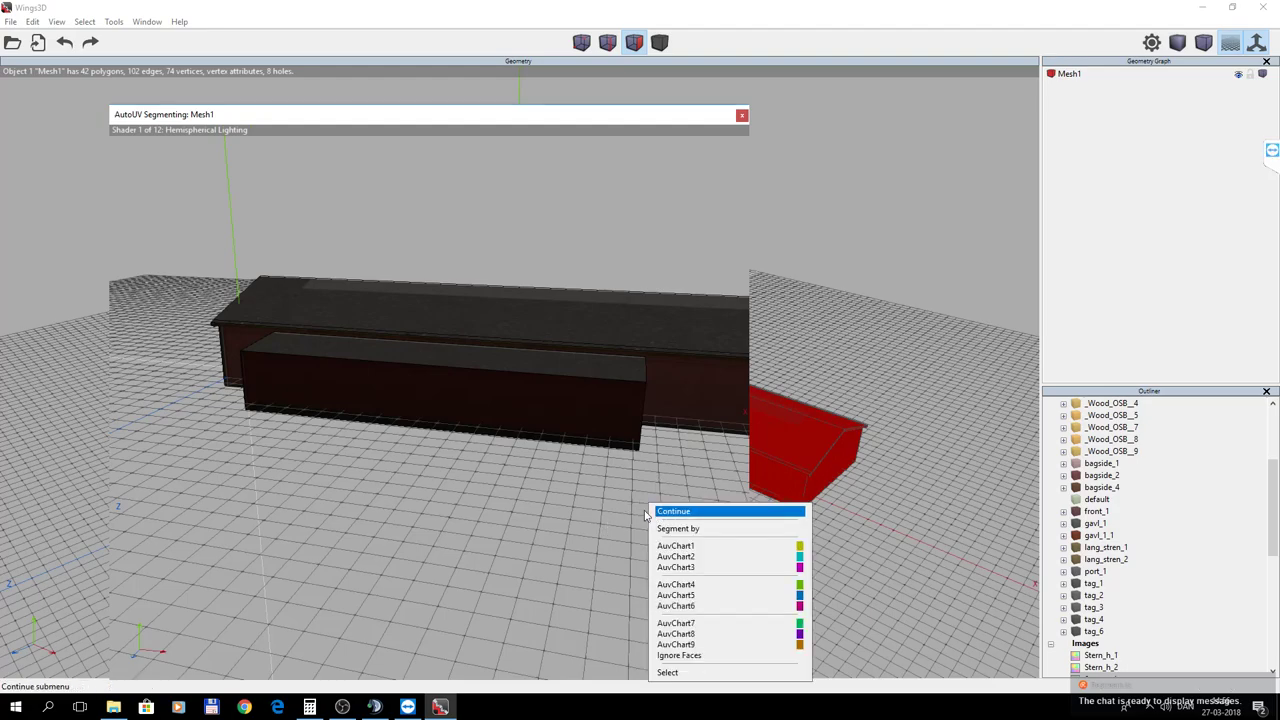
left_click(610, 508)
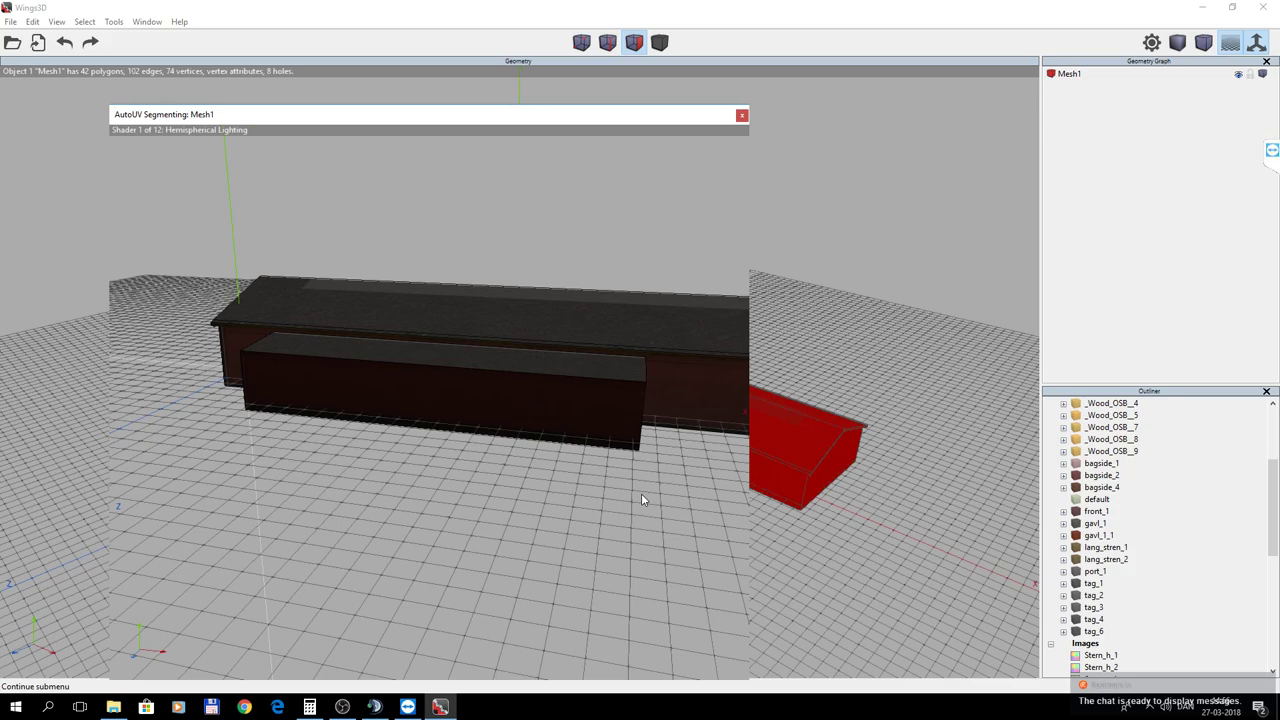
right_click(622, 497)
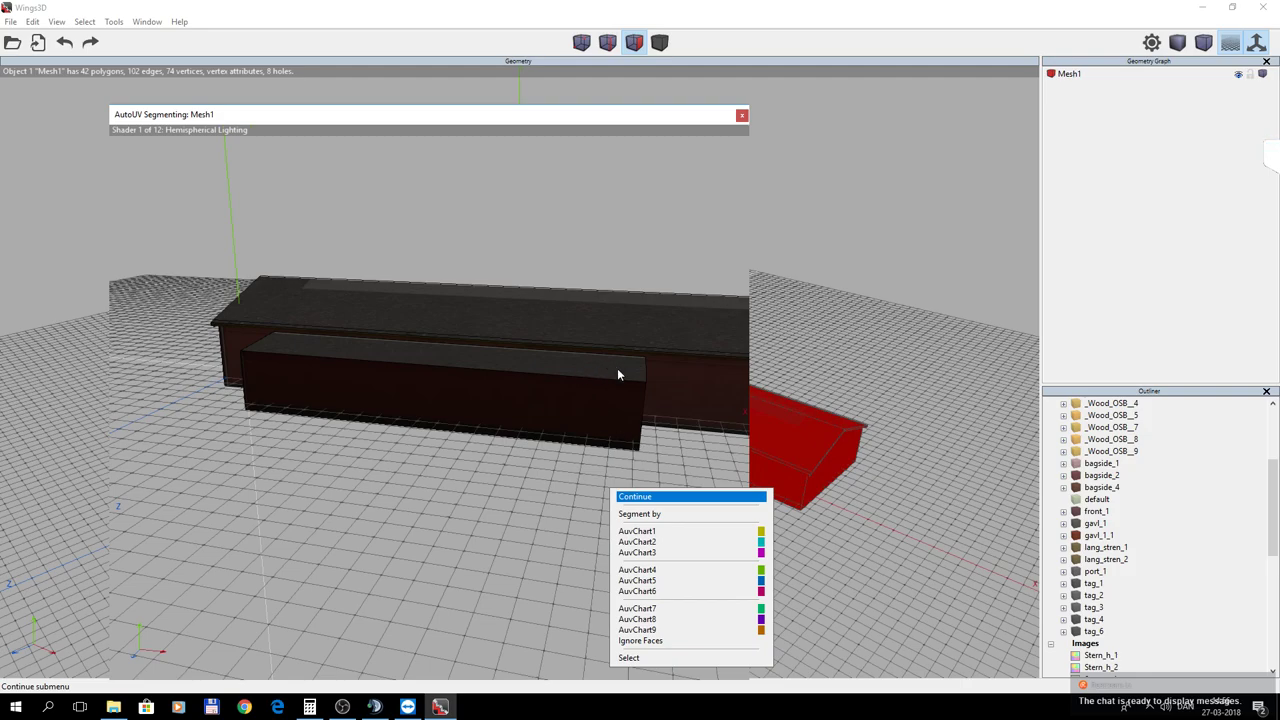
left_click(531, 492)
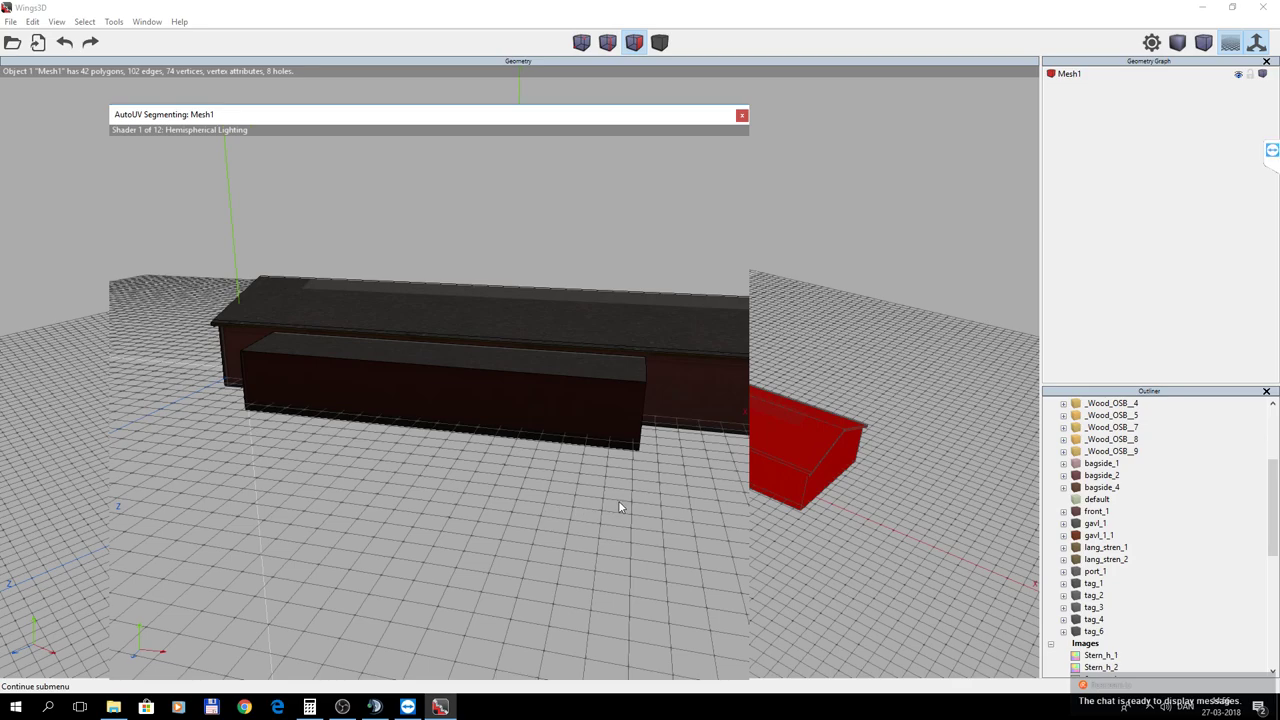
Examine the clubhouse's roof, annex and walls from above, the annex side and the gable end in the AutoUV Segmenting window.
middle_click(488, 509)
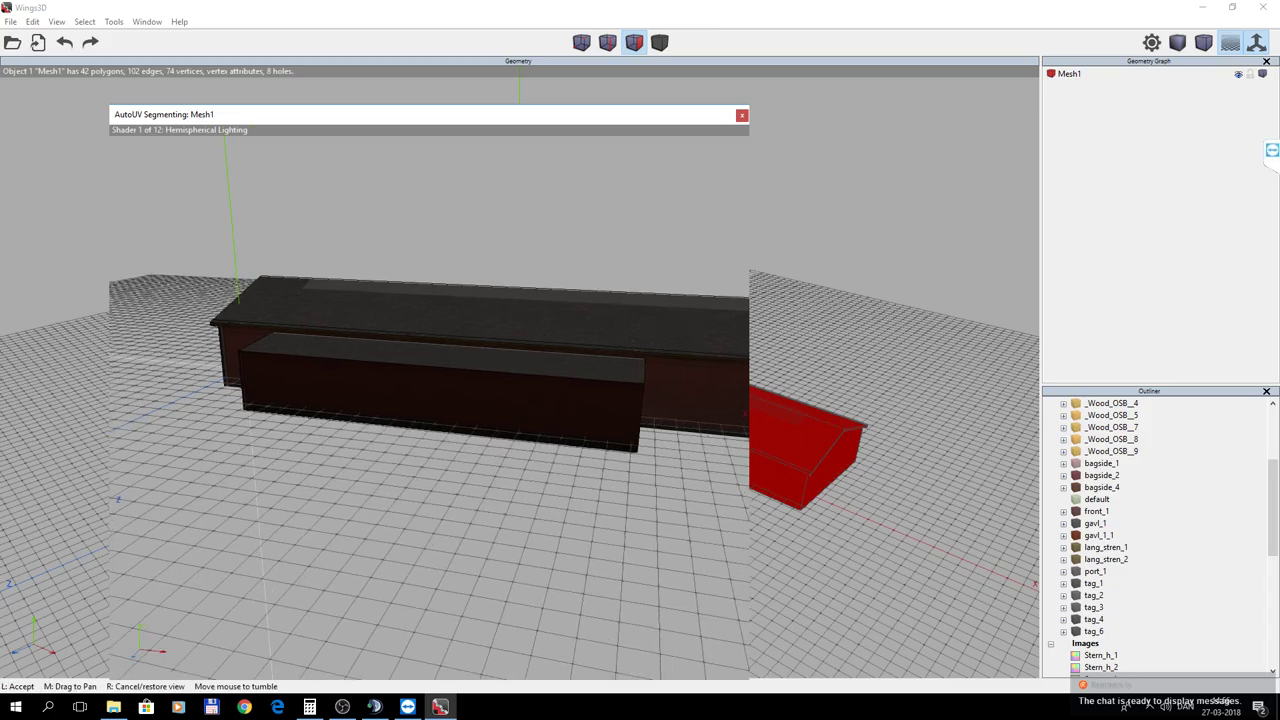
scroll(430, 450, "up", 5)
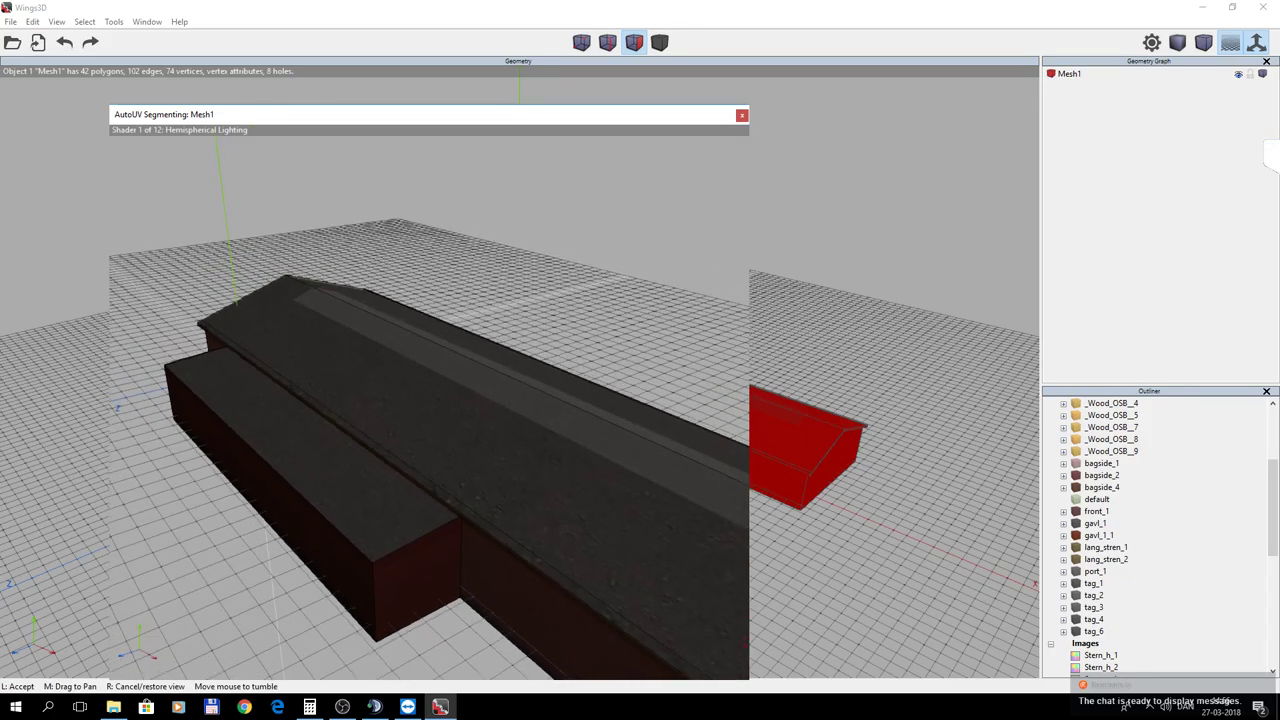
mouse_move(430, 450)
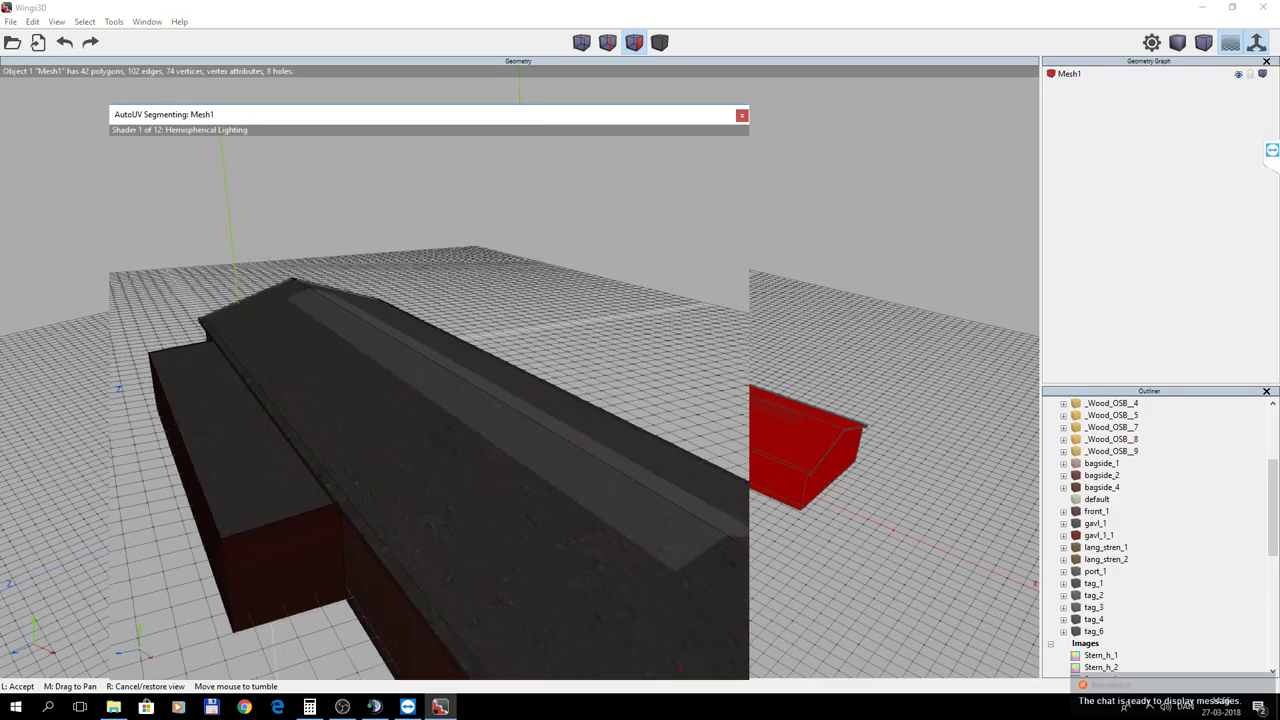
left_click(486, 509)
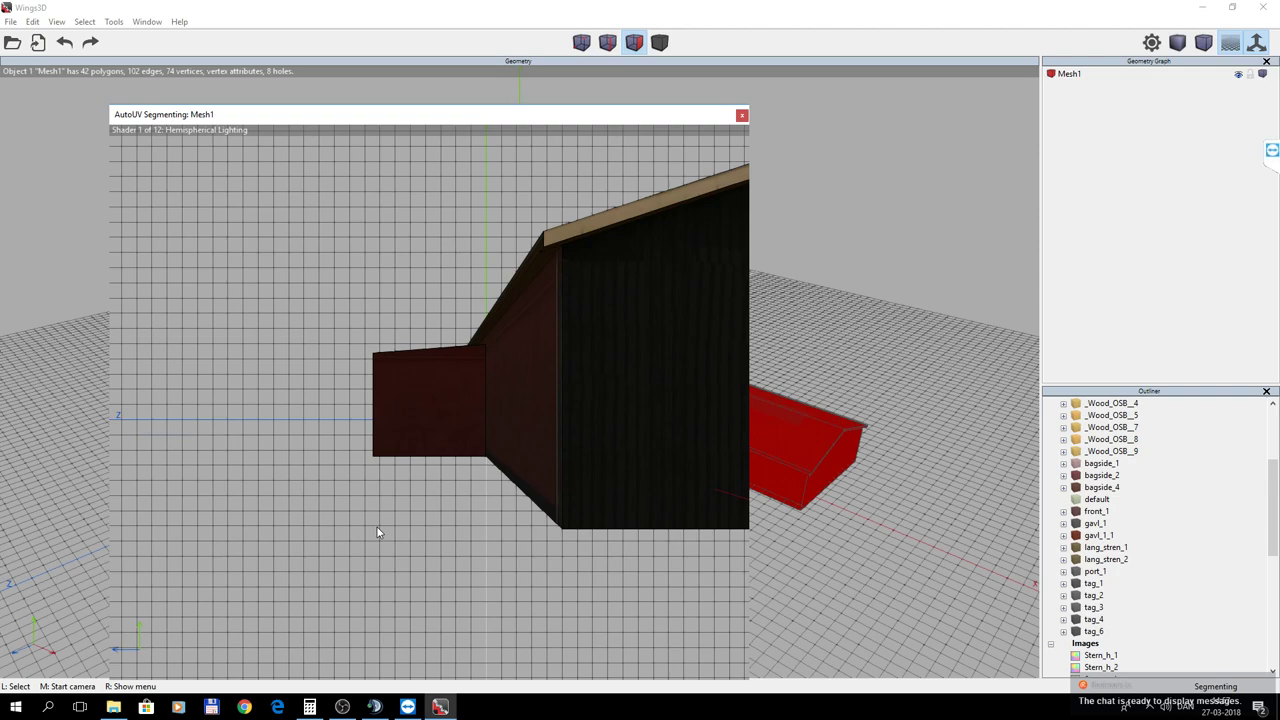
scroll(377, 532, "up", 3)
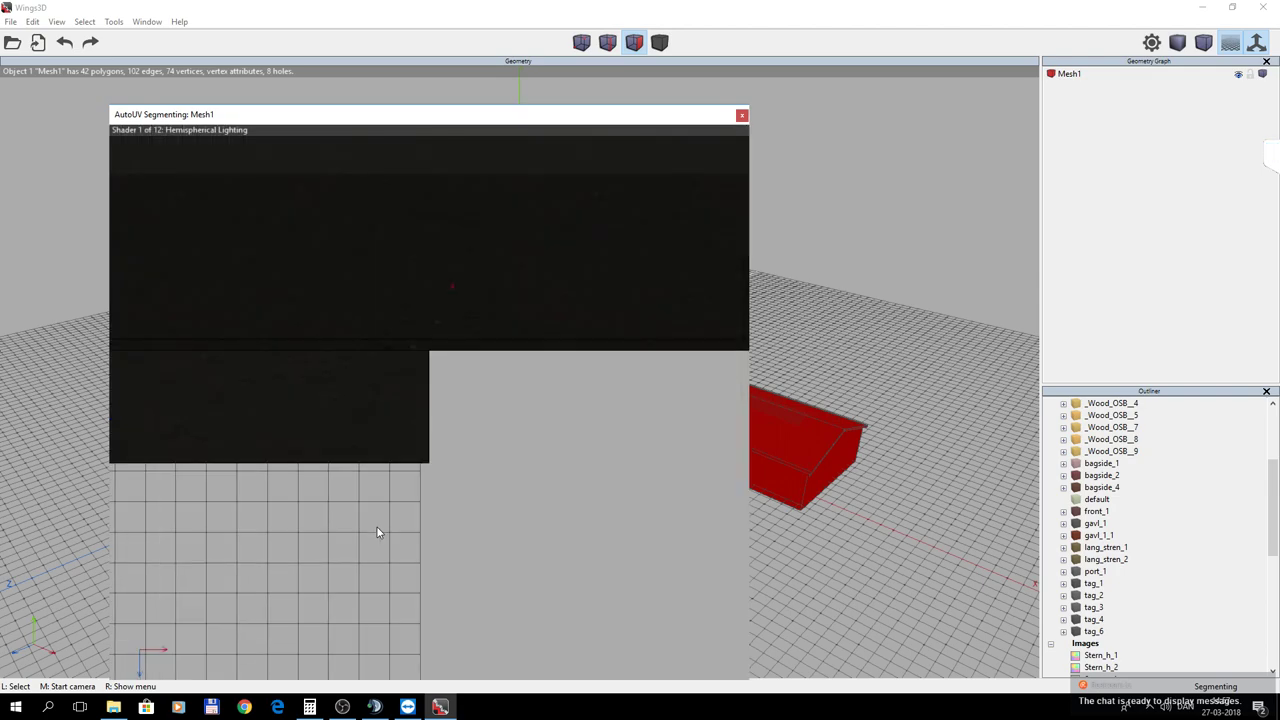
scroll(377, 532, "down", 1)
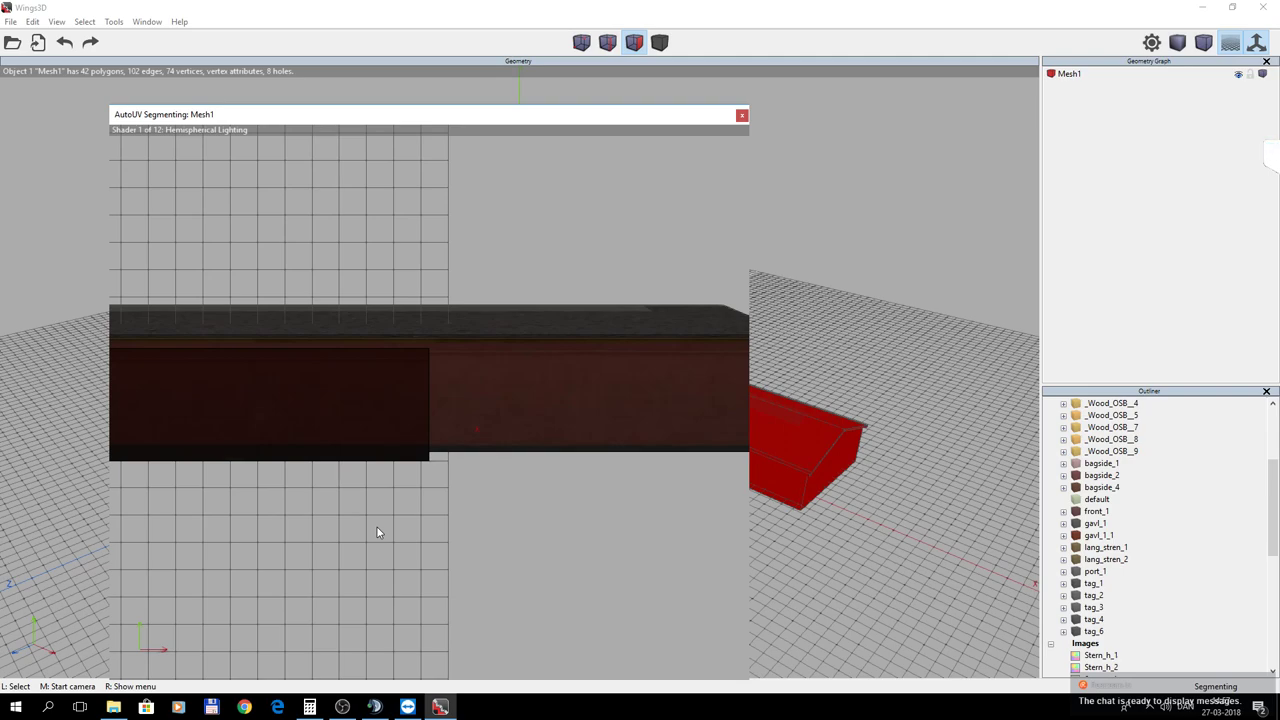
scroll(377, 532, "up", 3)
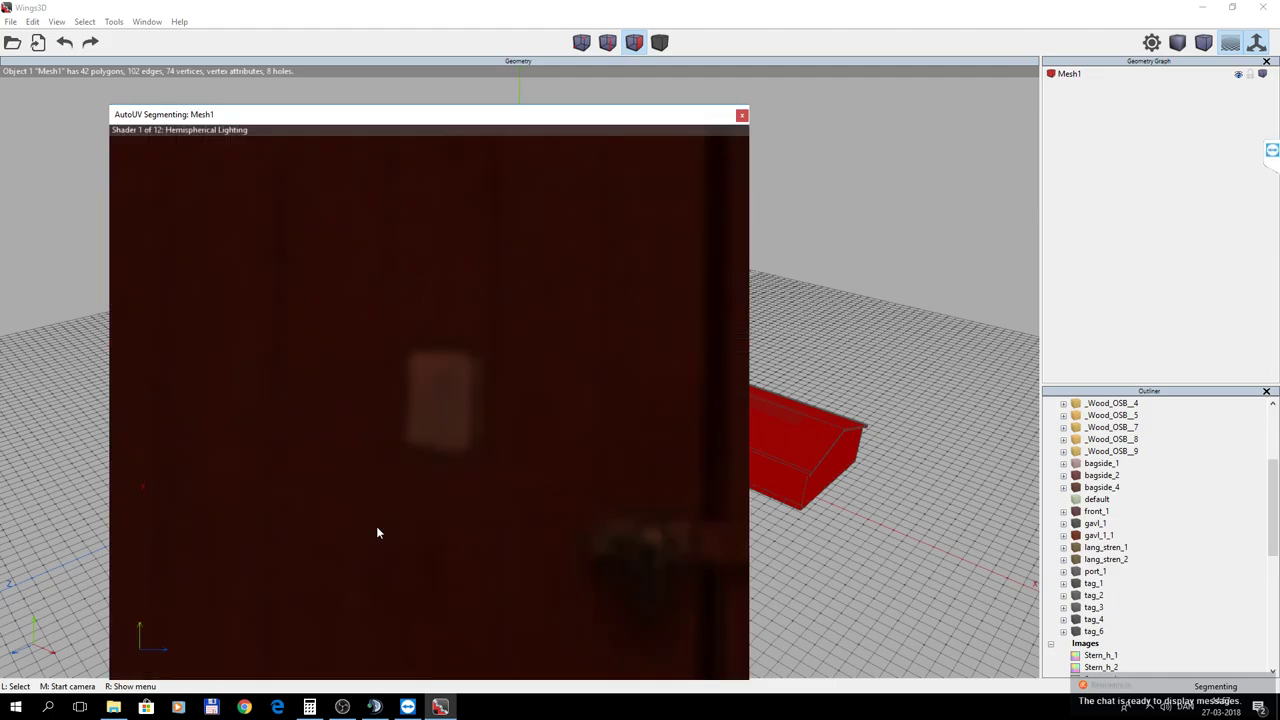
scroll(377, 532, "down", 3)
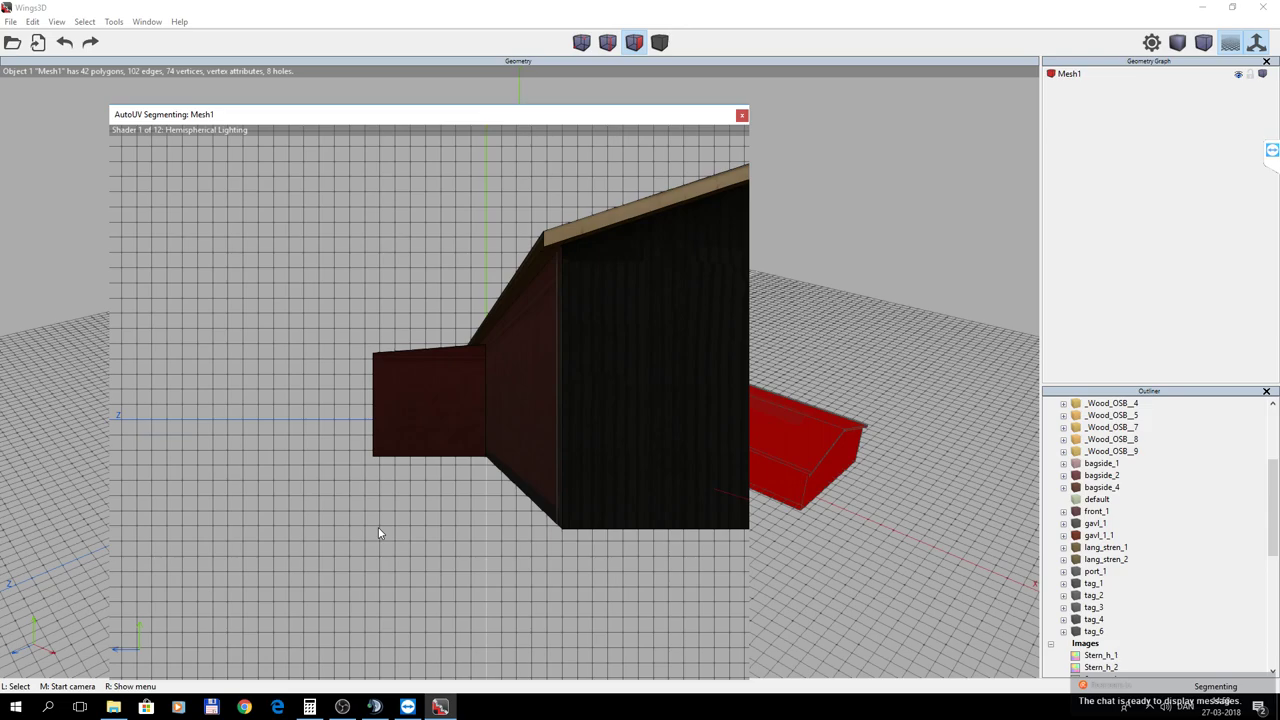
Mark the four border edges of the annex's long outer wall for cutting, using that face to pick them.
middle_click(378, 533)
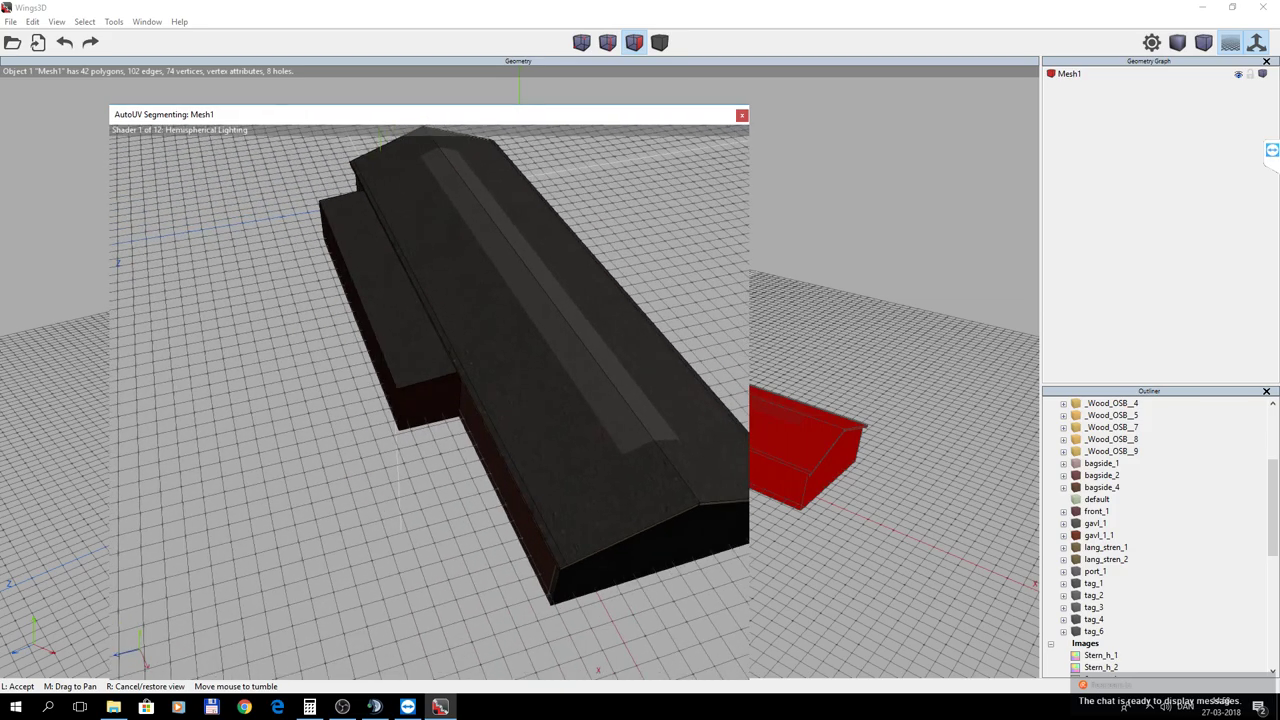
left_click(378, 528)
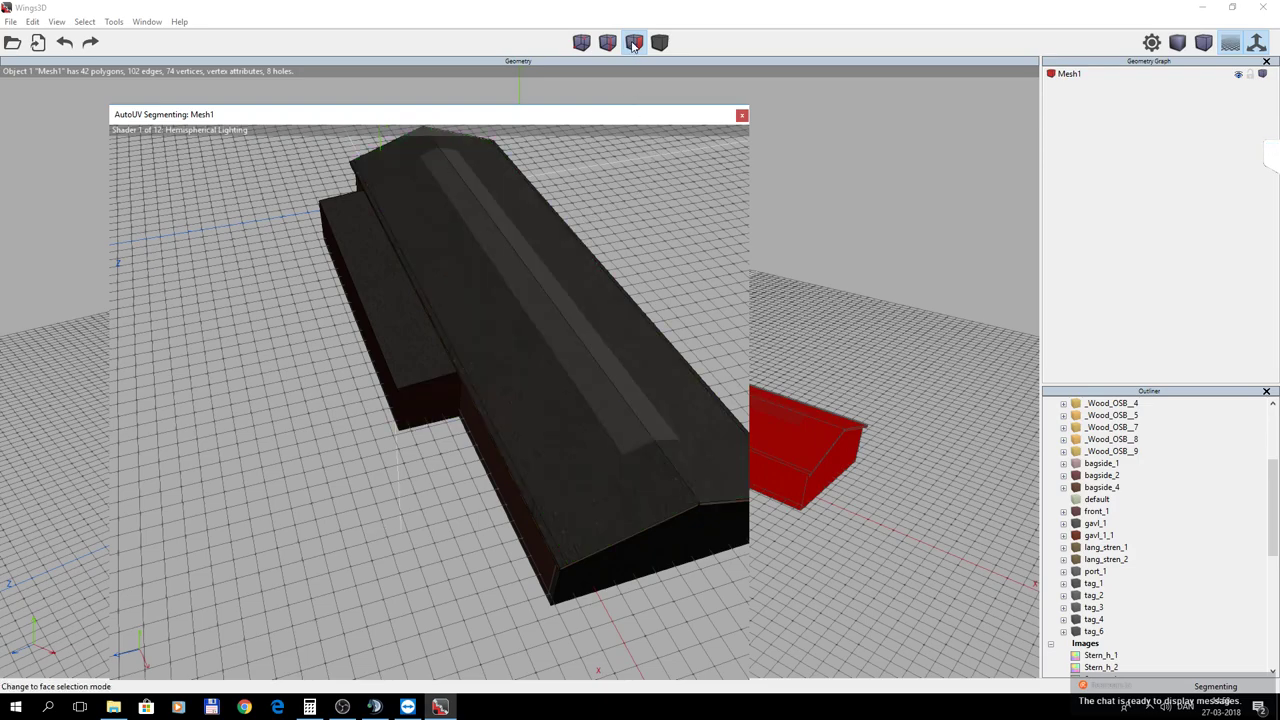
left_click(375, 369)
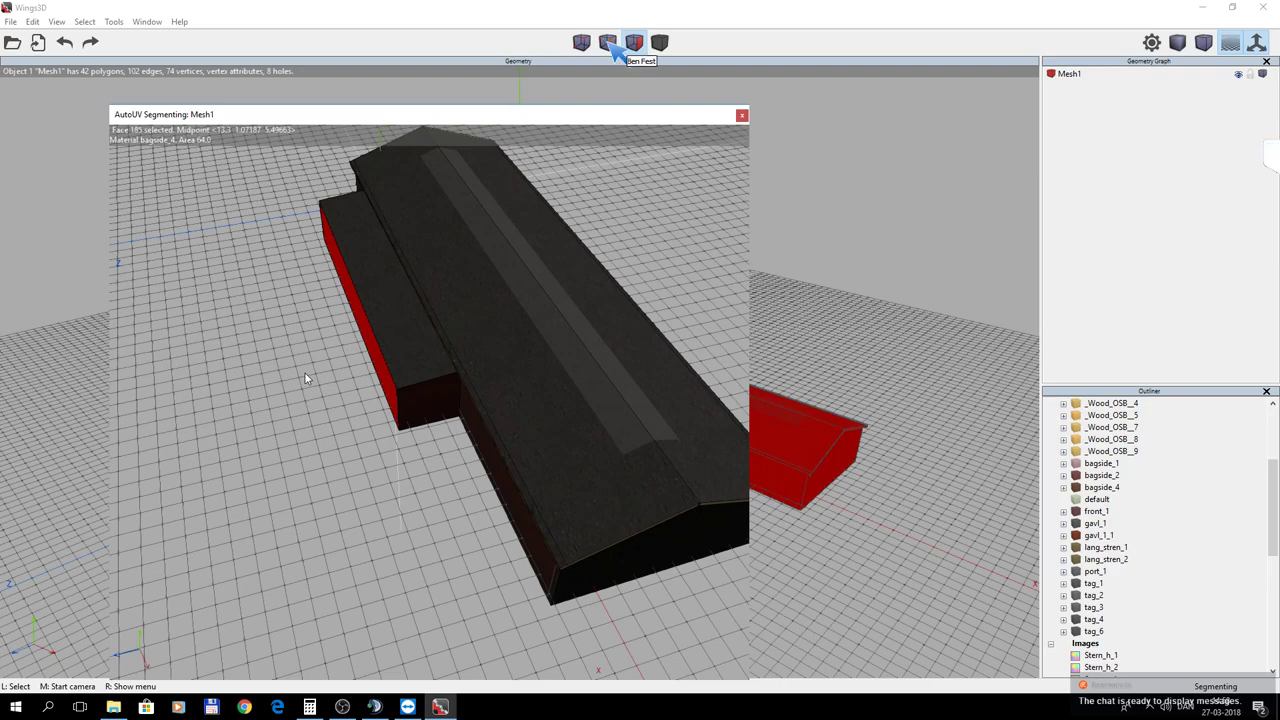
left_click(607, 43)
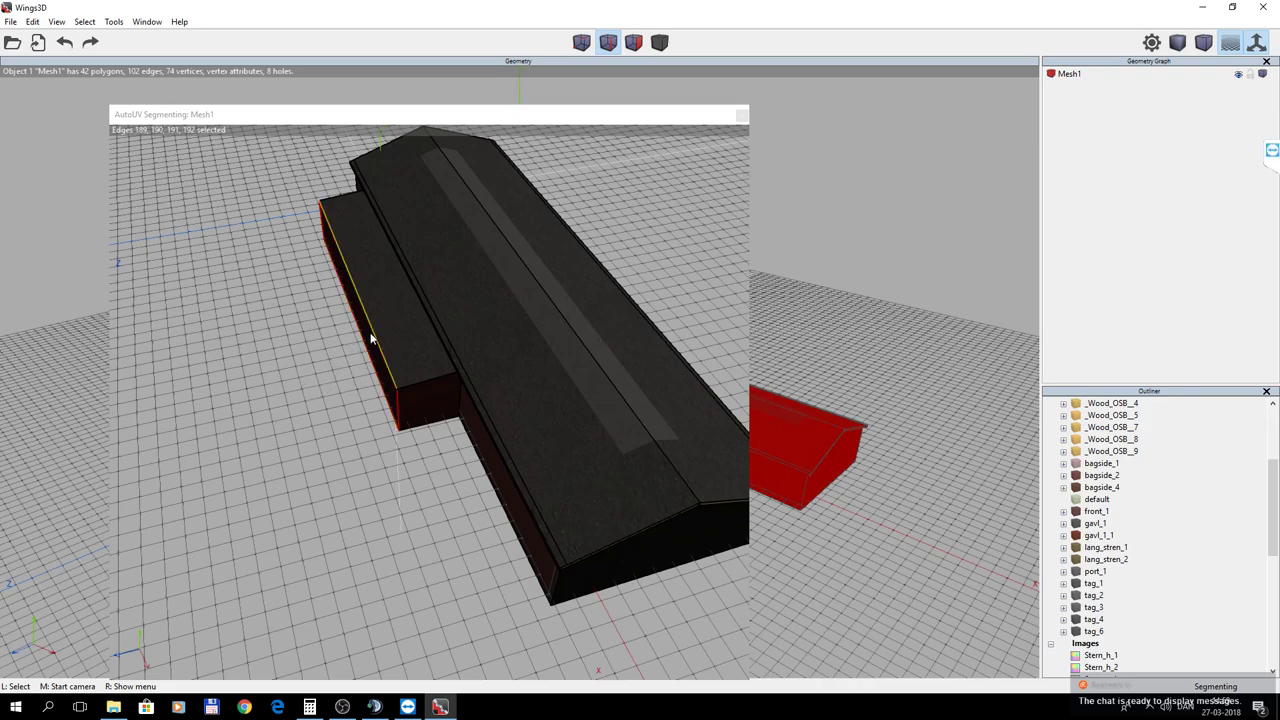
right_click(288, 365)
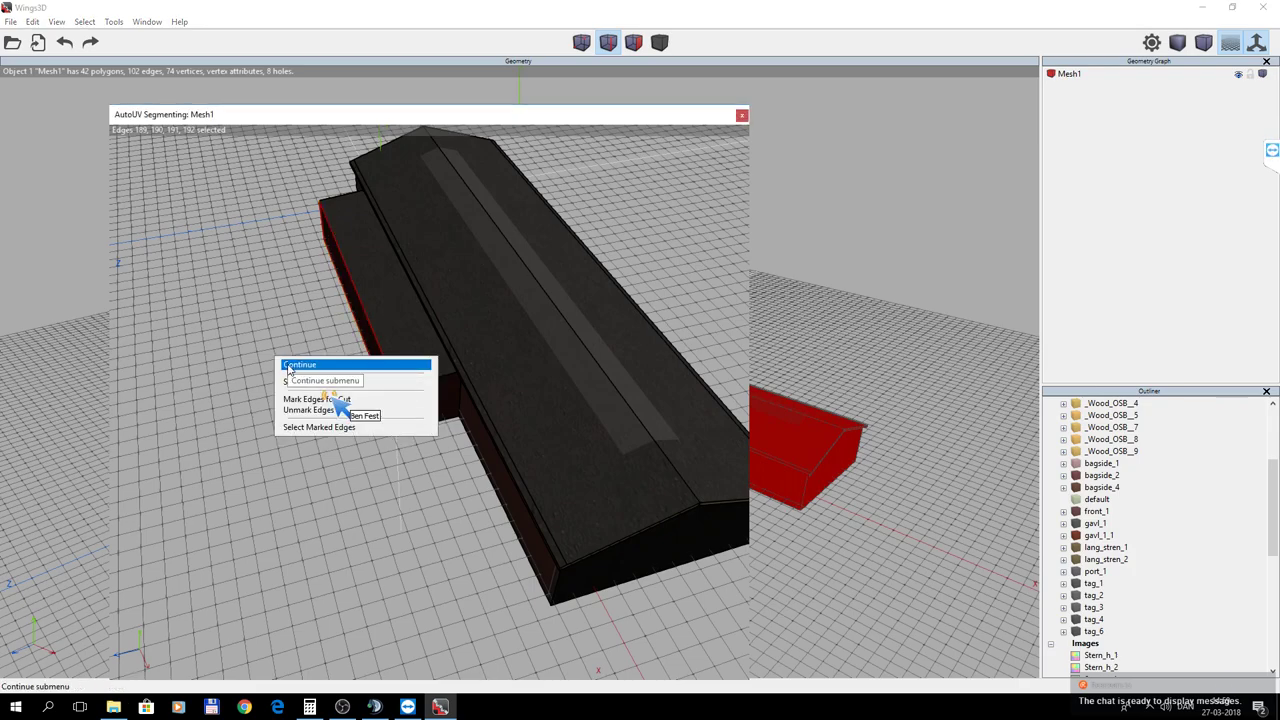
left_click(310, 400)
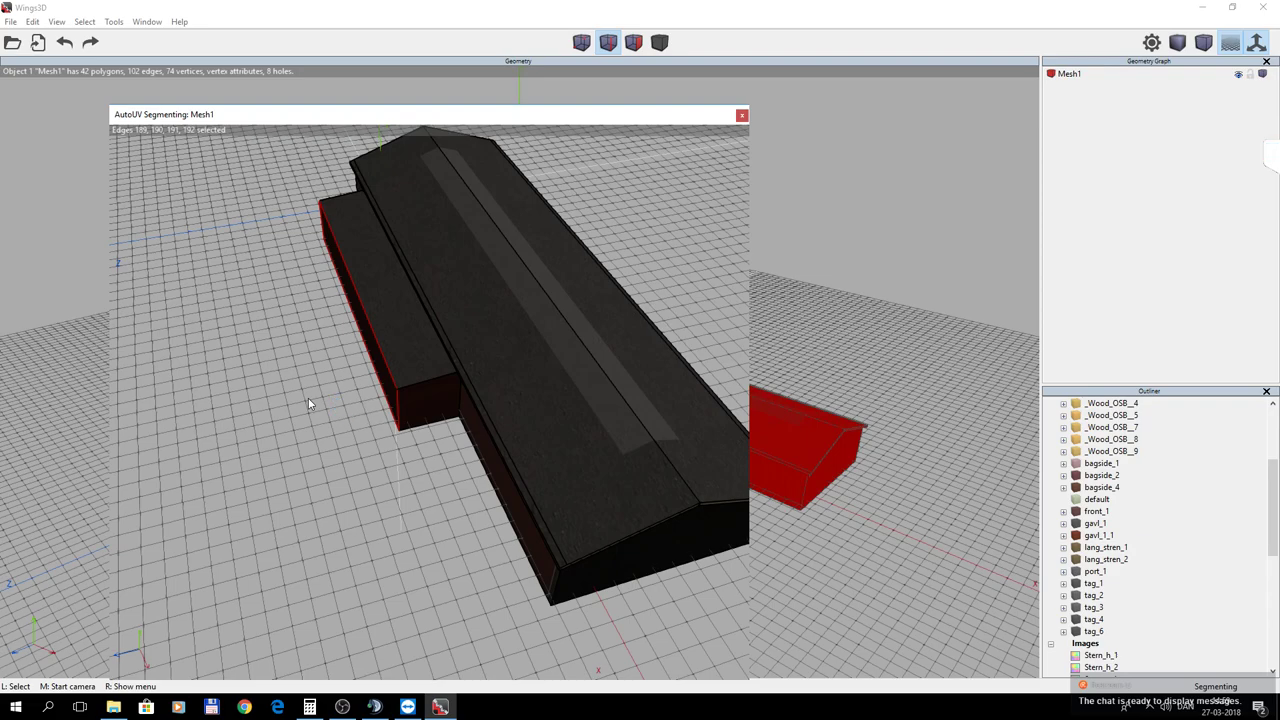
key("space")
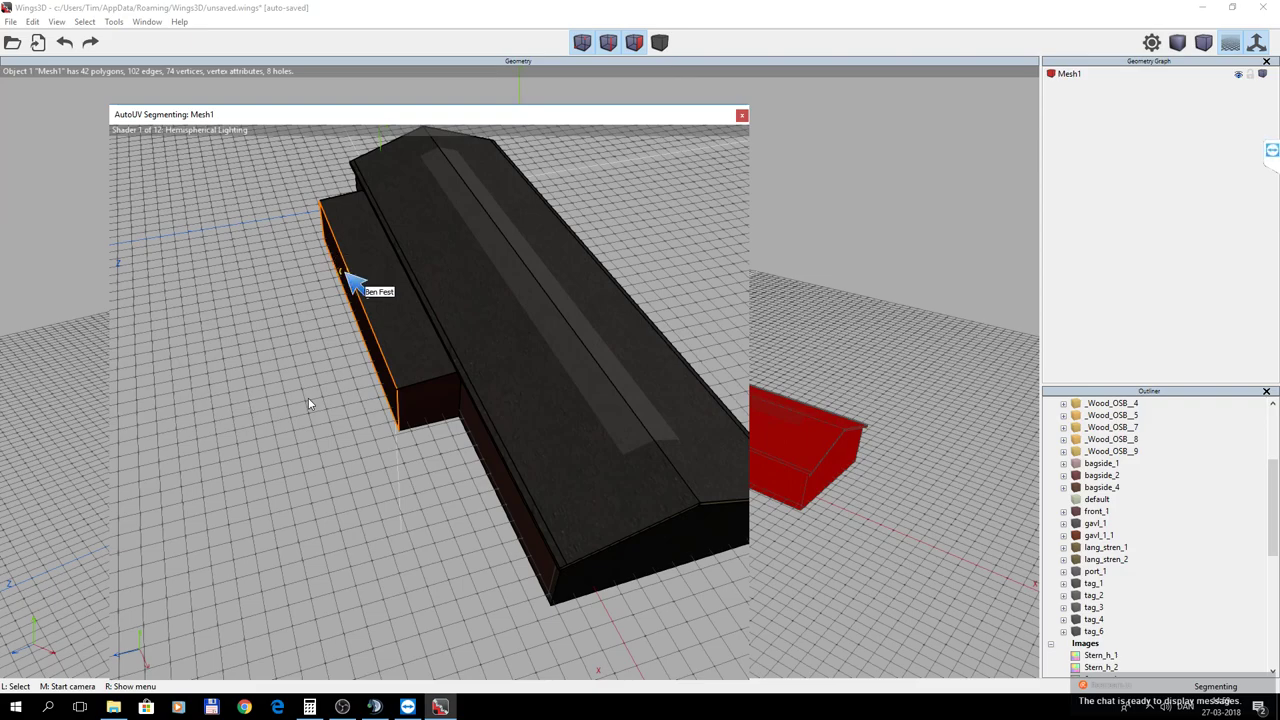
Select the faces of the whole clubhouse, convert the selection to edges and mark all of them for cutting.
middle_click(309, 404)
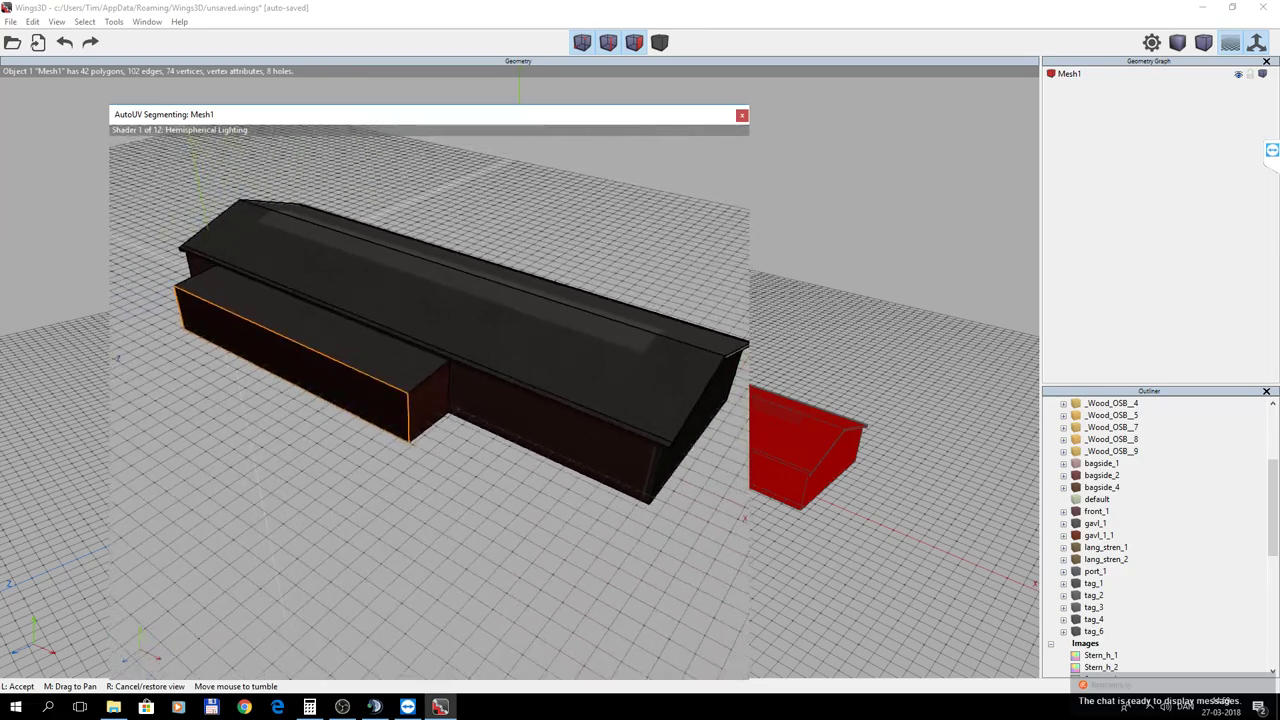
left_click(308, 398)
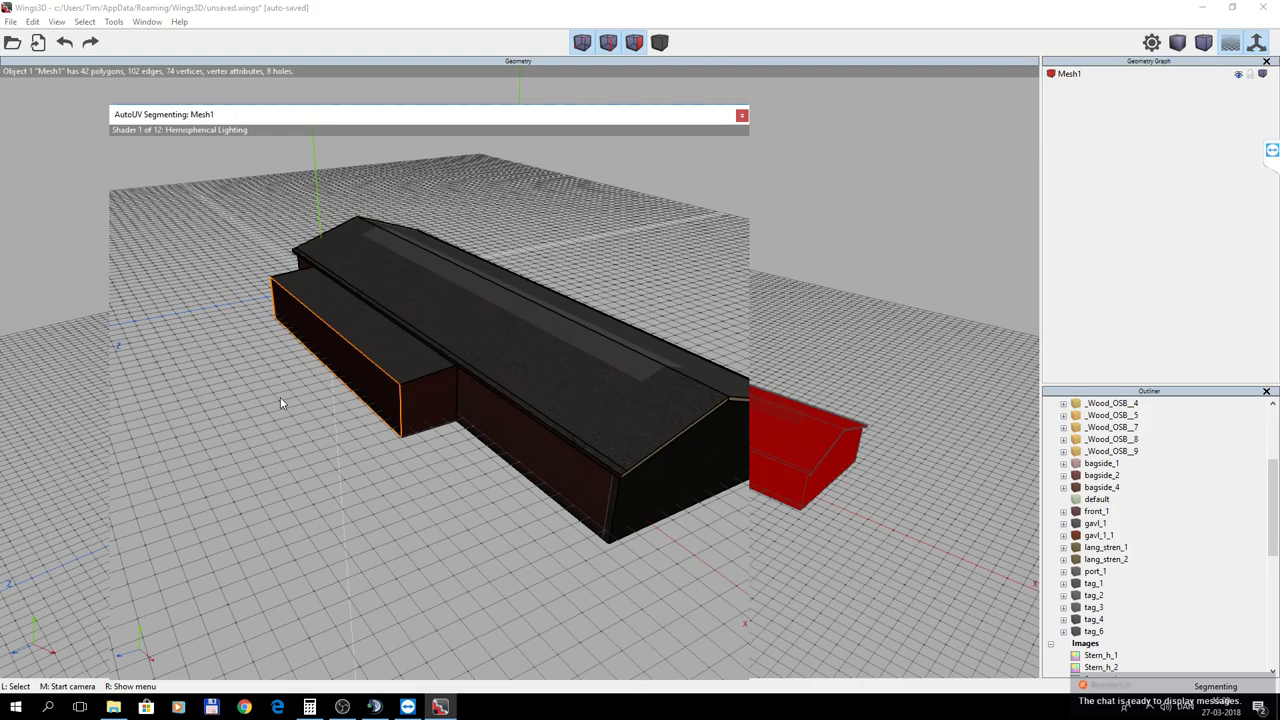
left_click(636, 45)
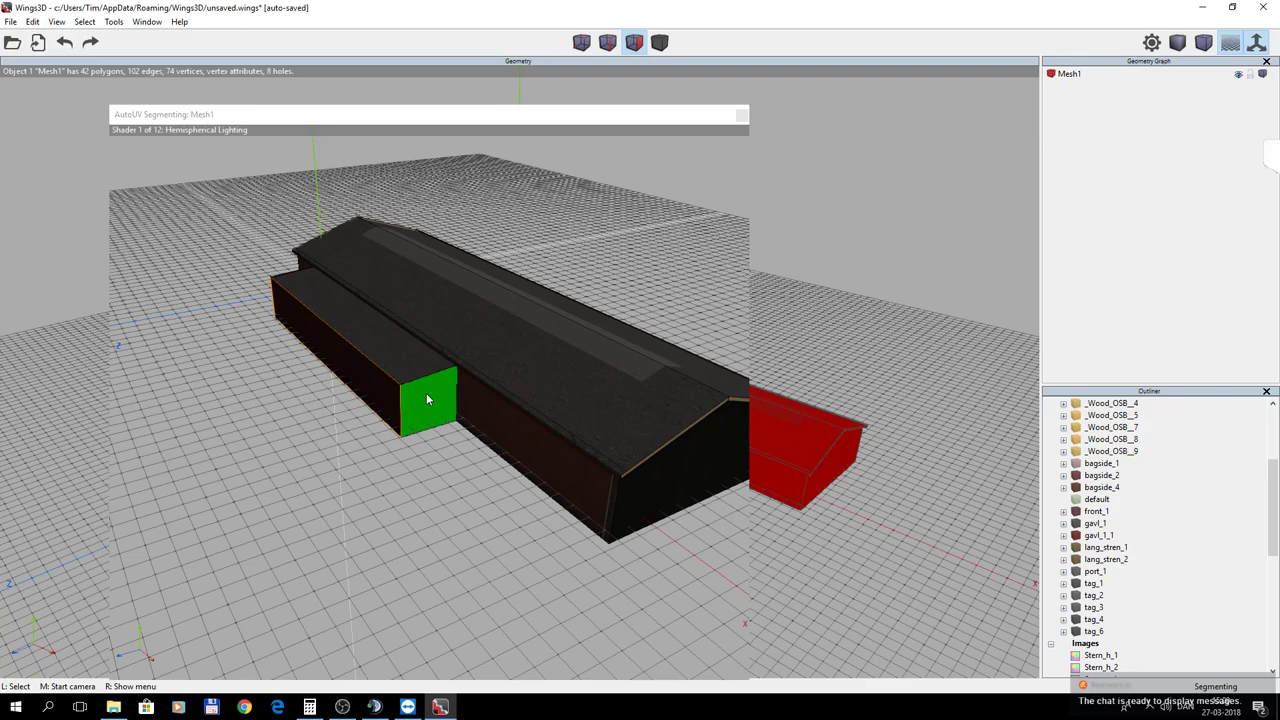
left_click_drag(269, 197, 802, 644)
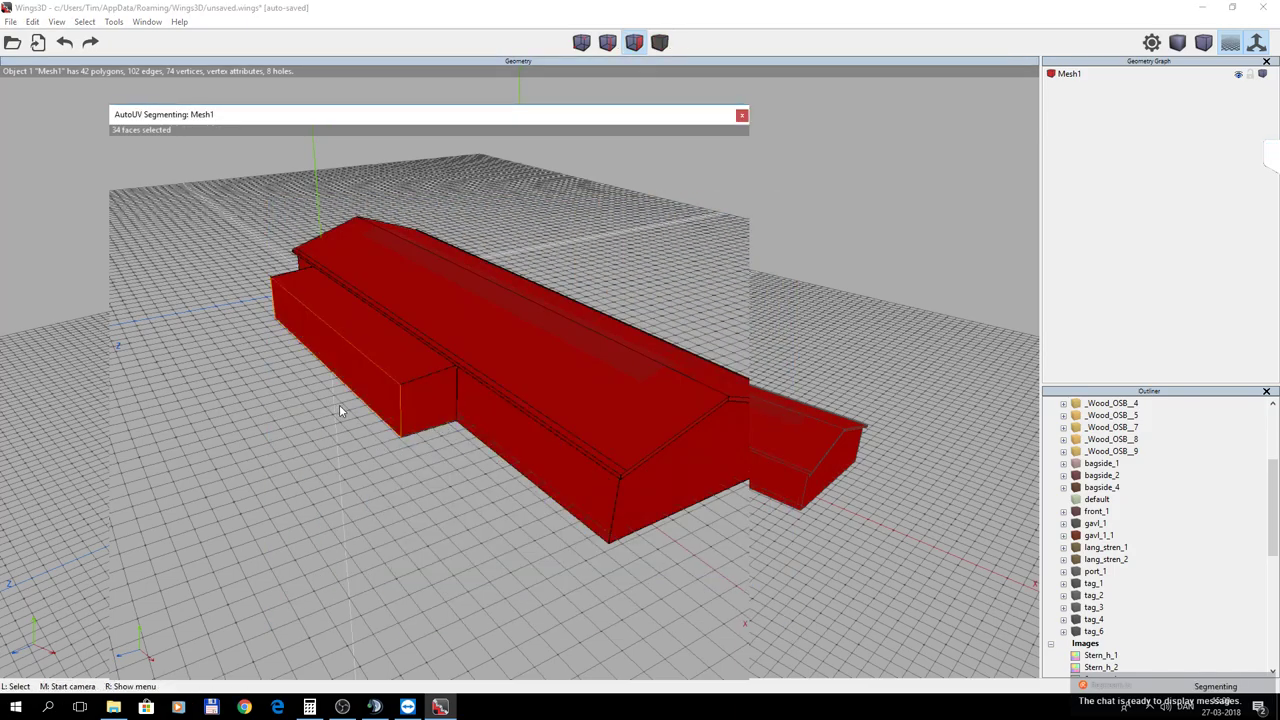
left_click(607, 42)
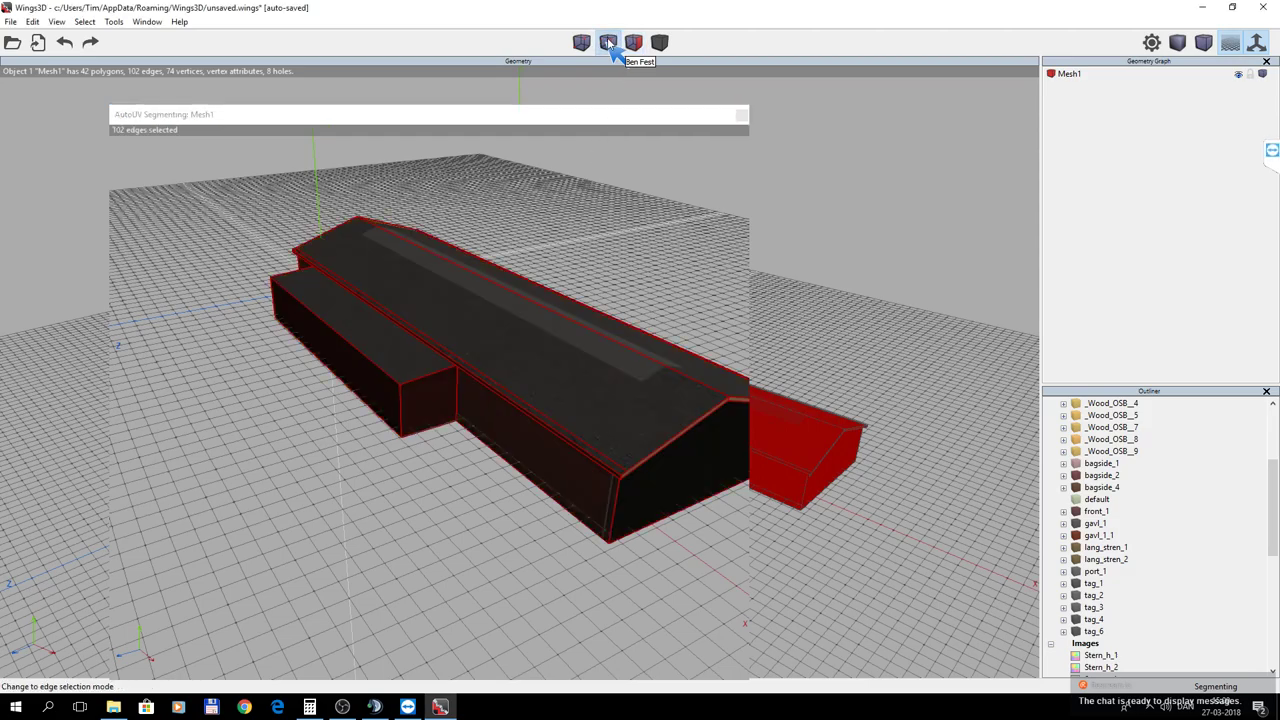
right_click(252, 434)
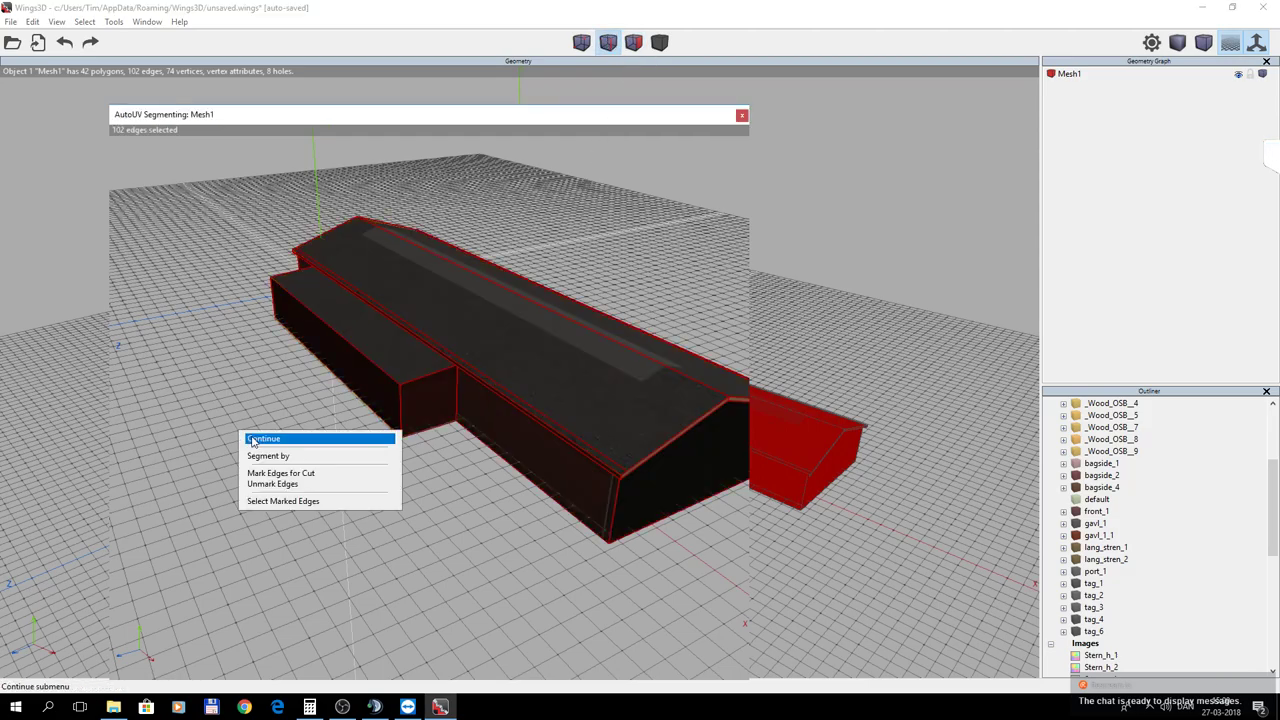
left_click(261, 474)
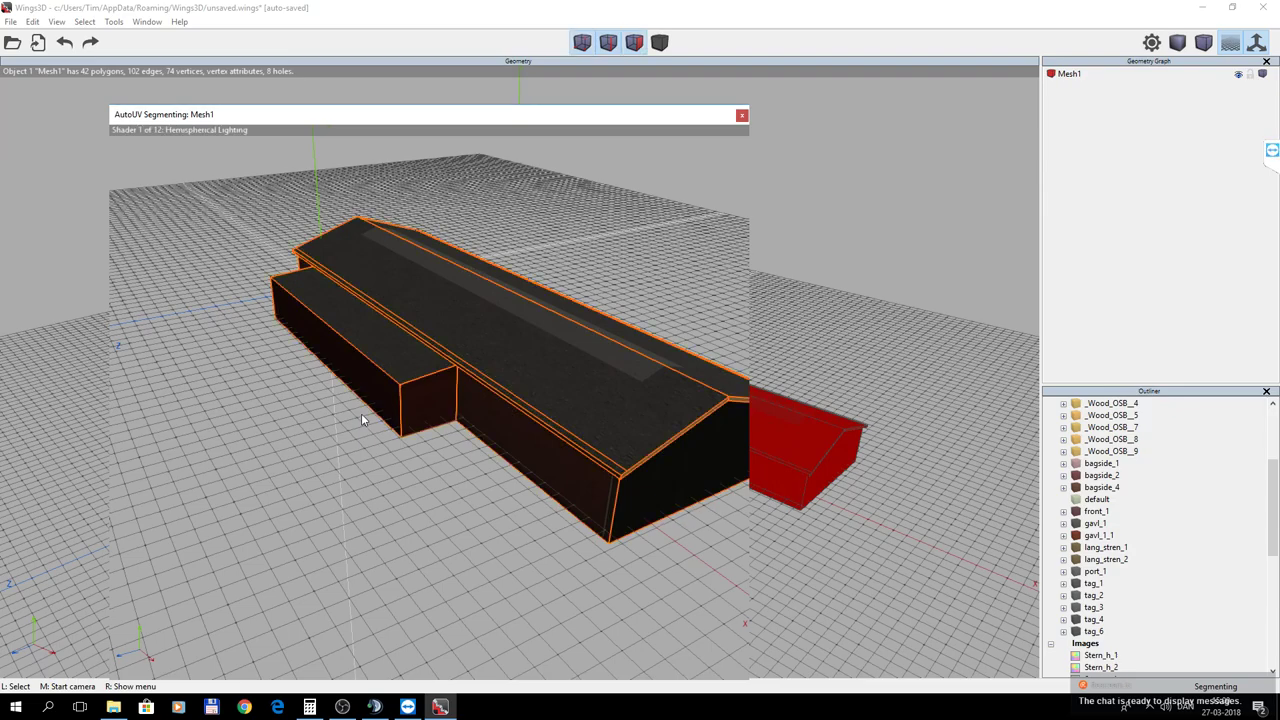
Unmark the long edges where the roof slopes meet their eave trim on both sides of the clubhouse.
left_click(523, 400)
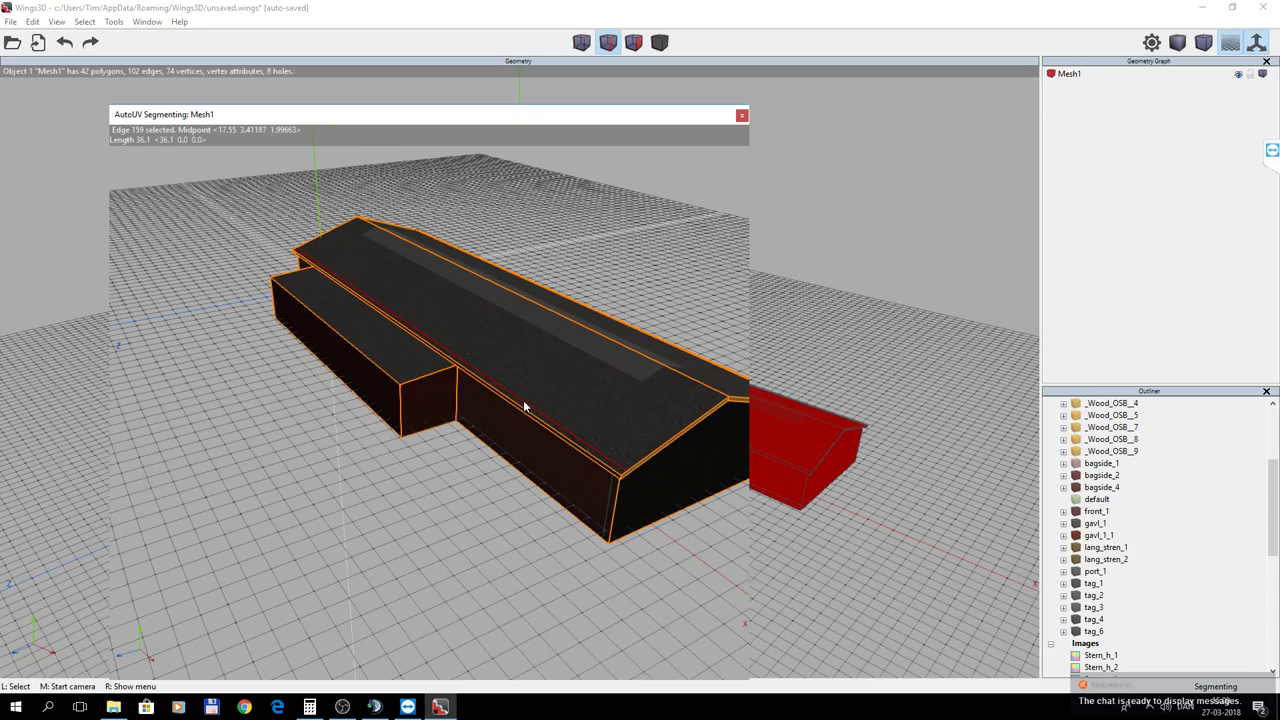
middle_click(623, 307)
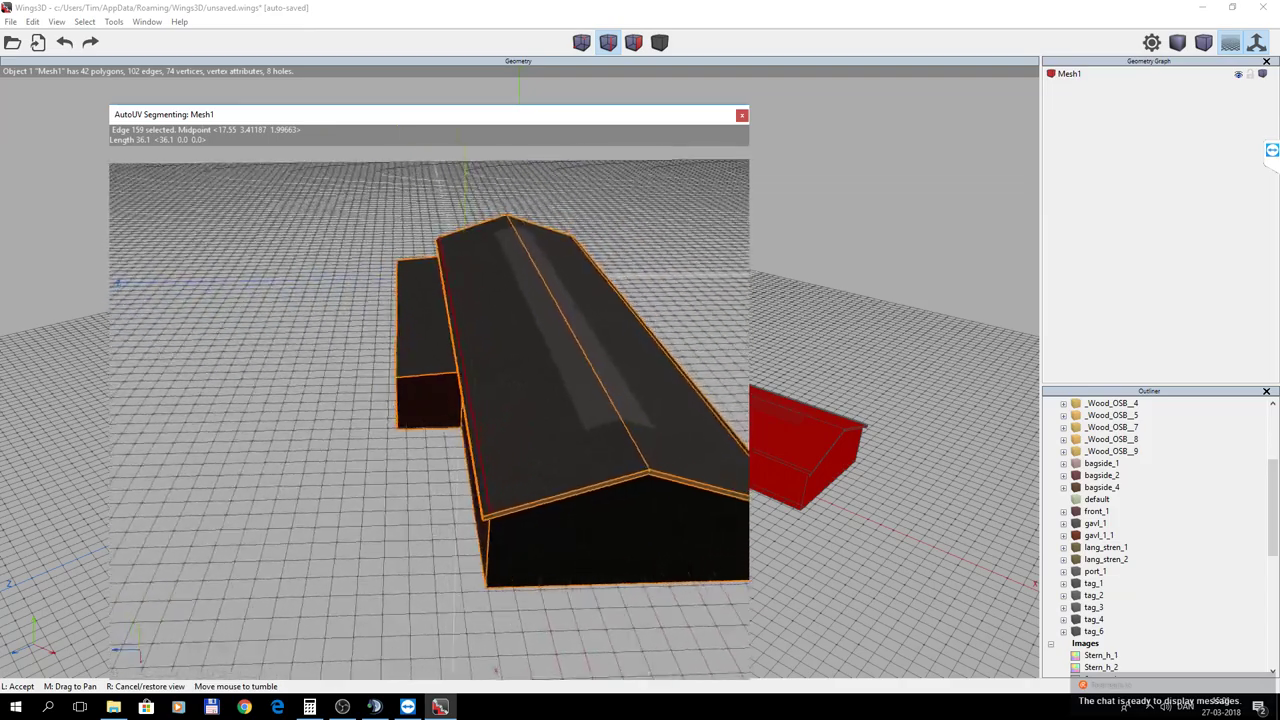
left_click(622, 300)
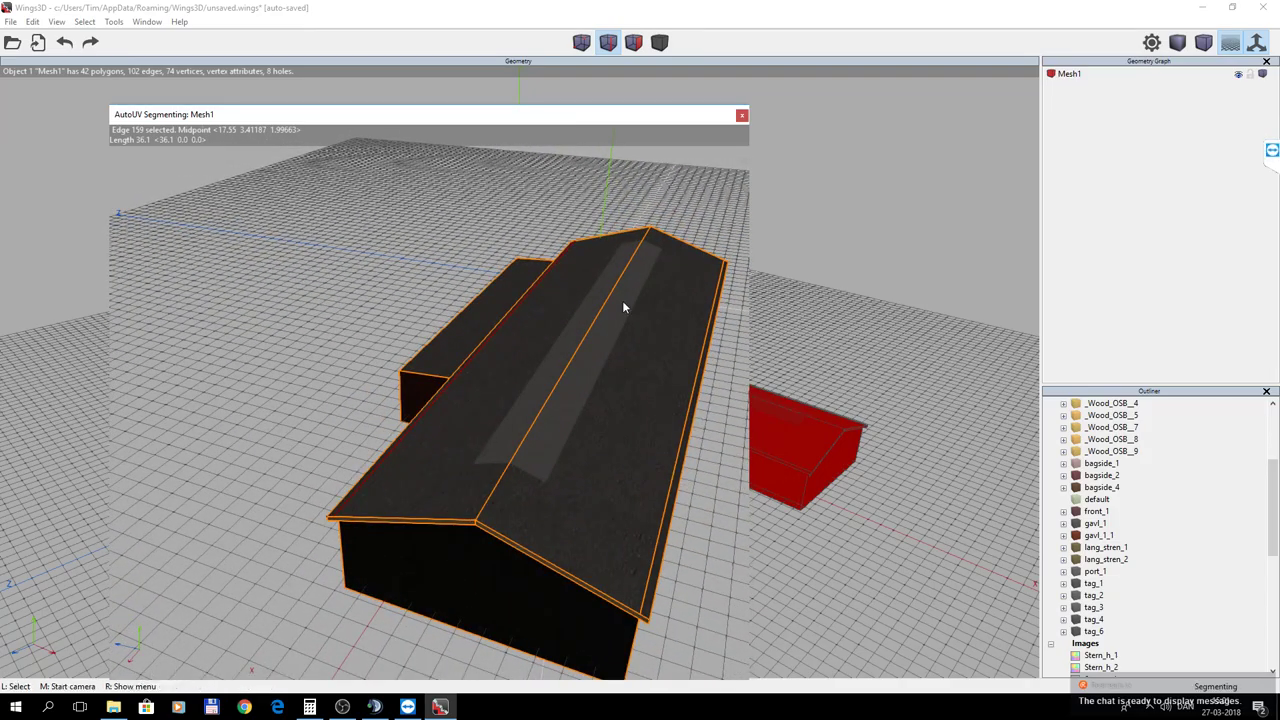
left_click(679, 459)
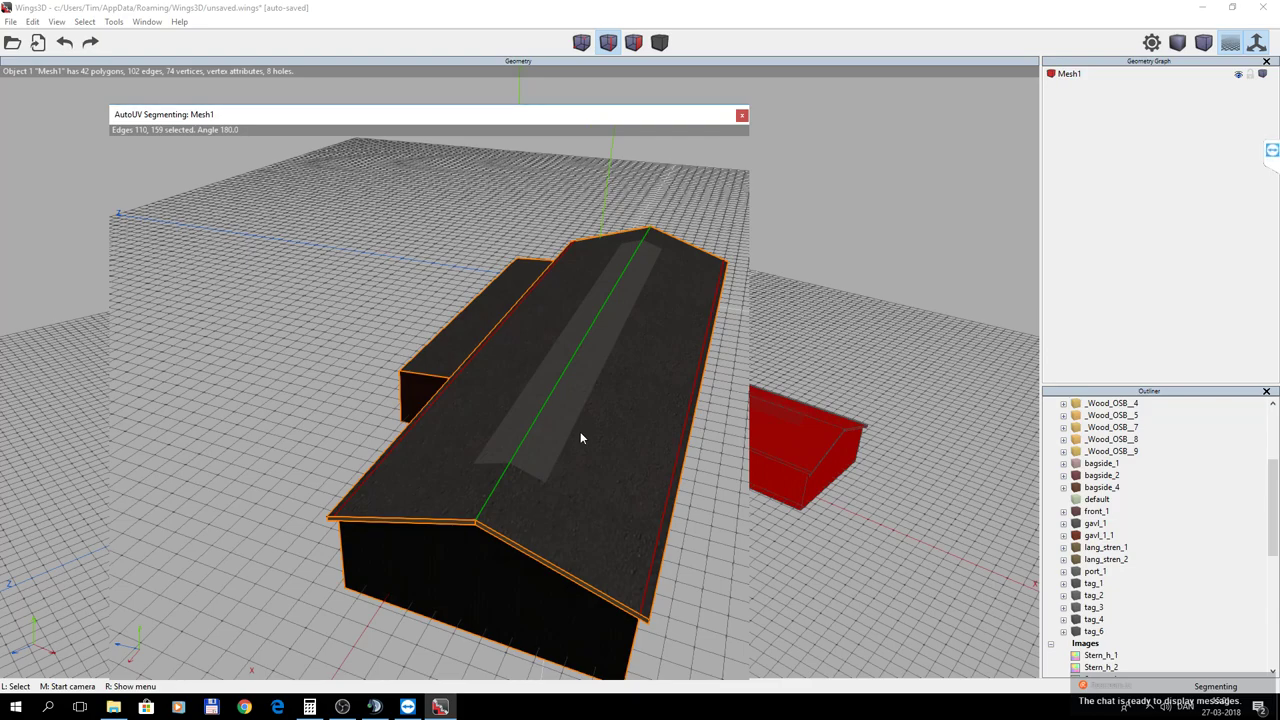
left_click(554, 426)
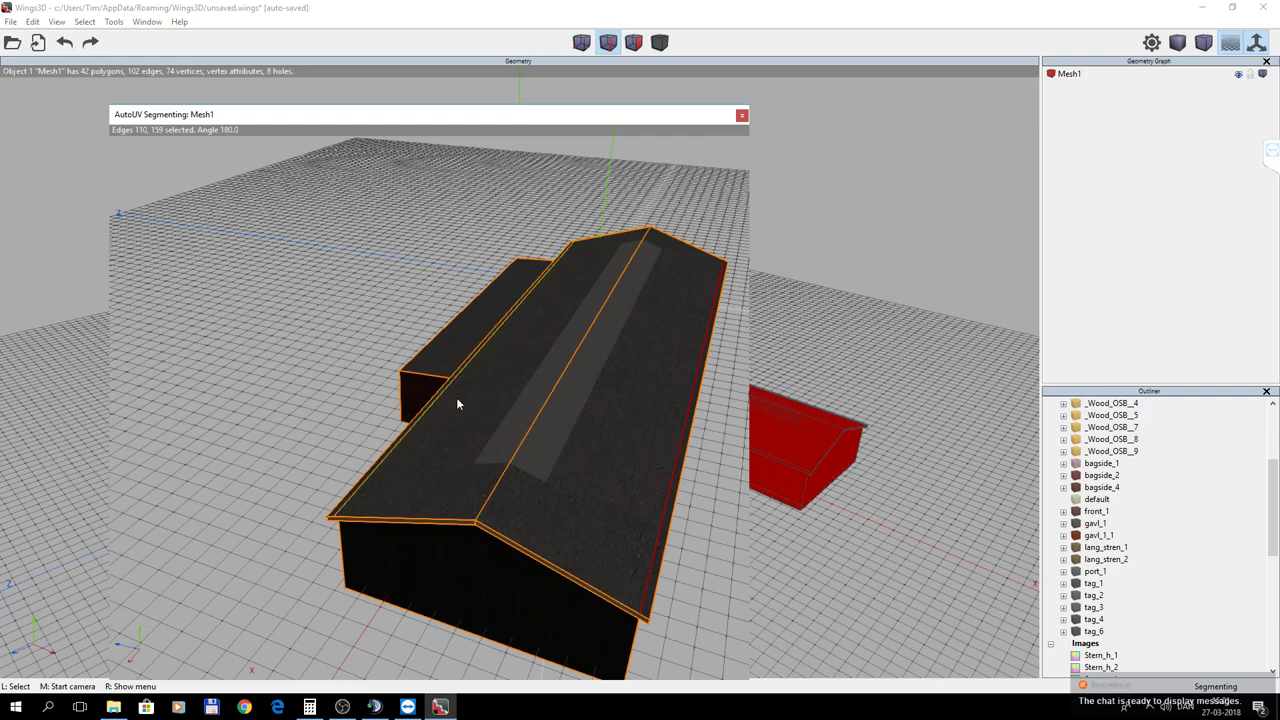
right_click(352, 410)
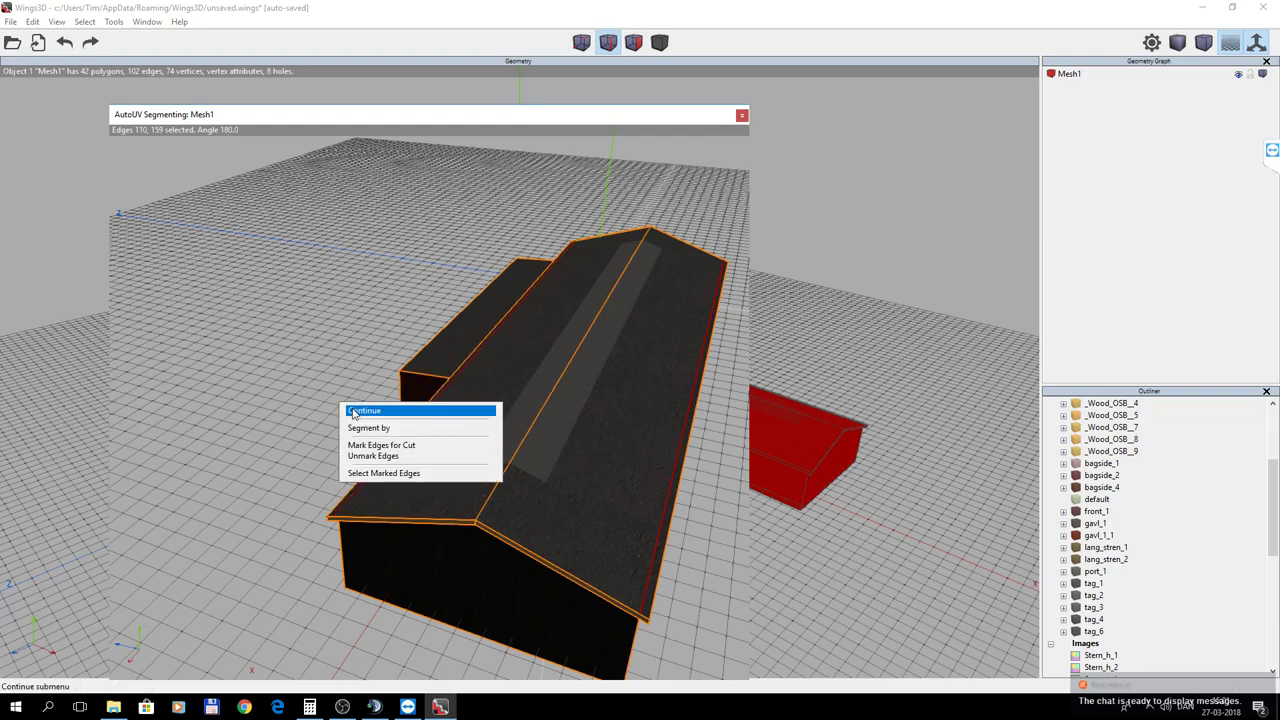
left_click(380, 456)
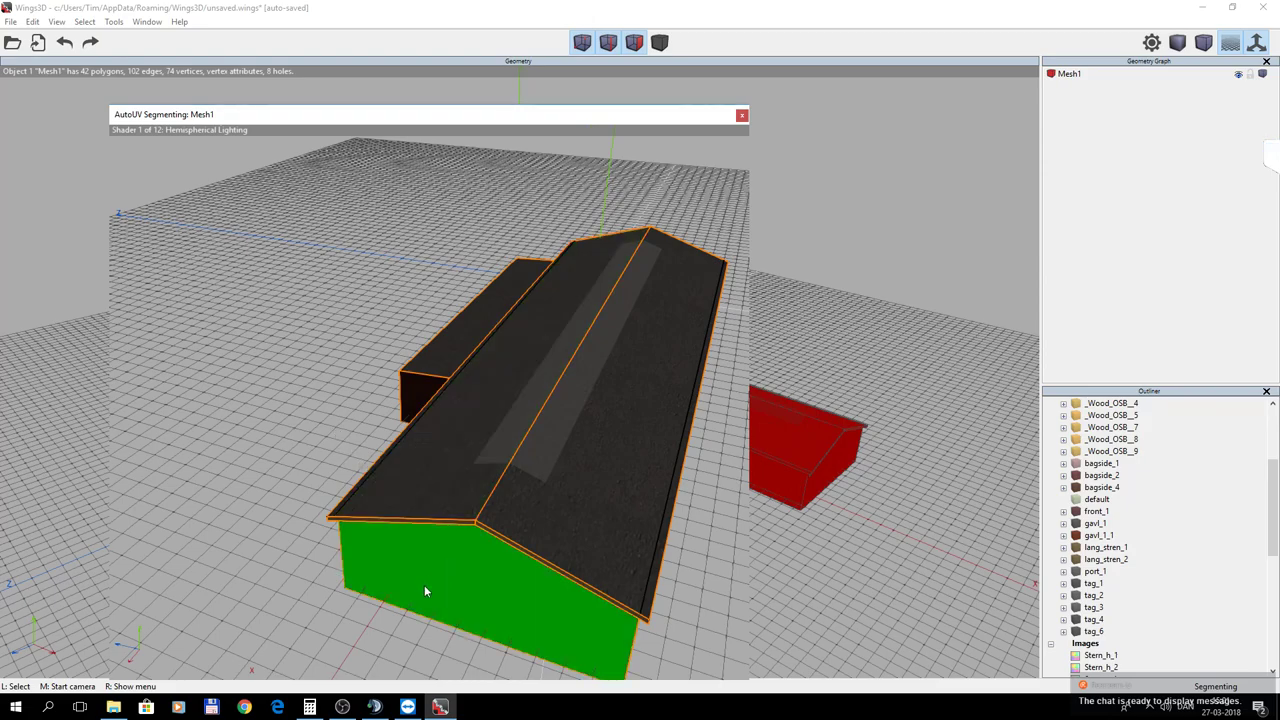
Unmark the two short soffit edges under the roof overhang where the red long wall meets the dark corrugated gable.
middle_click(272, 527)
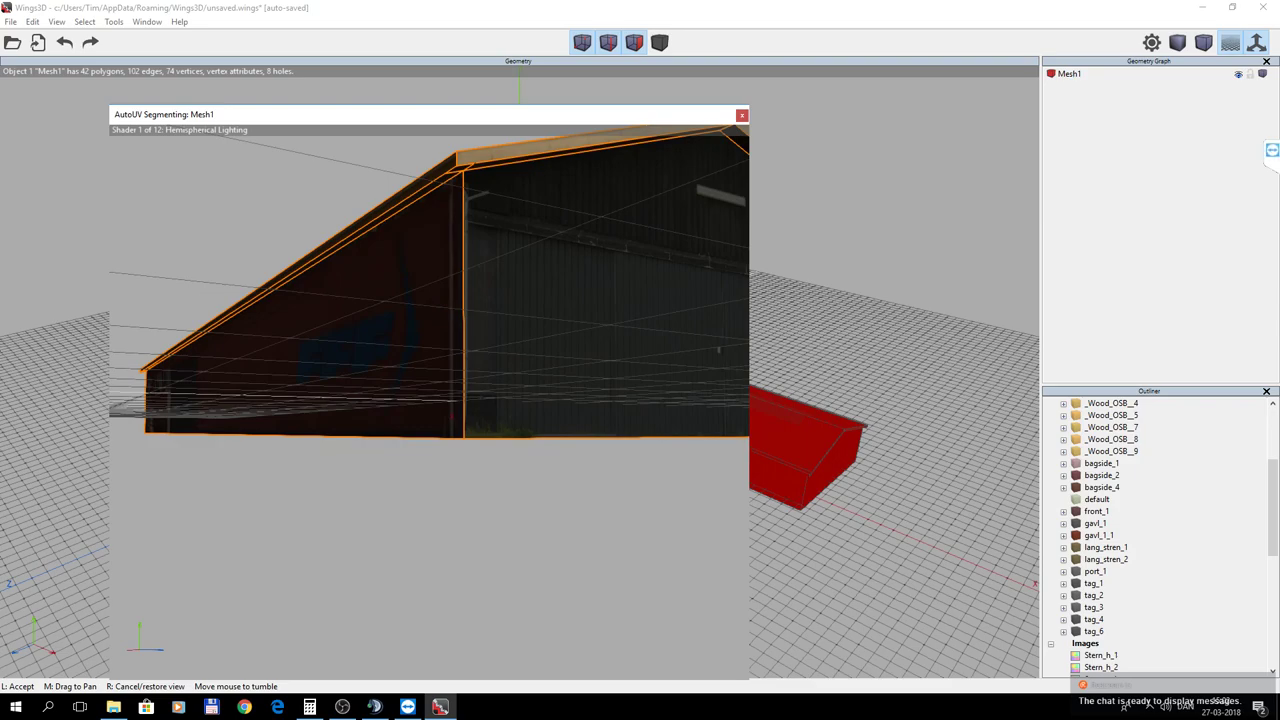
left_click(272, 527)
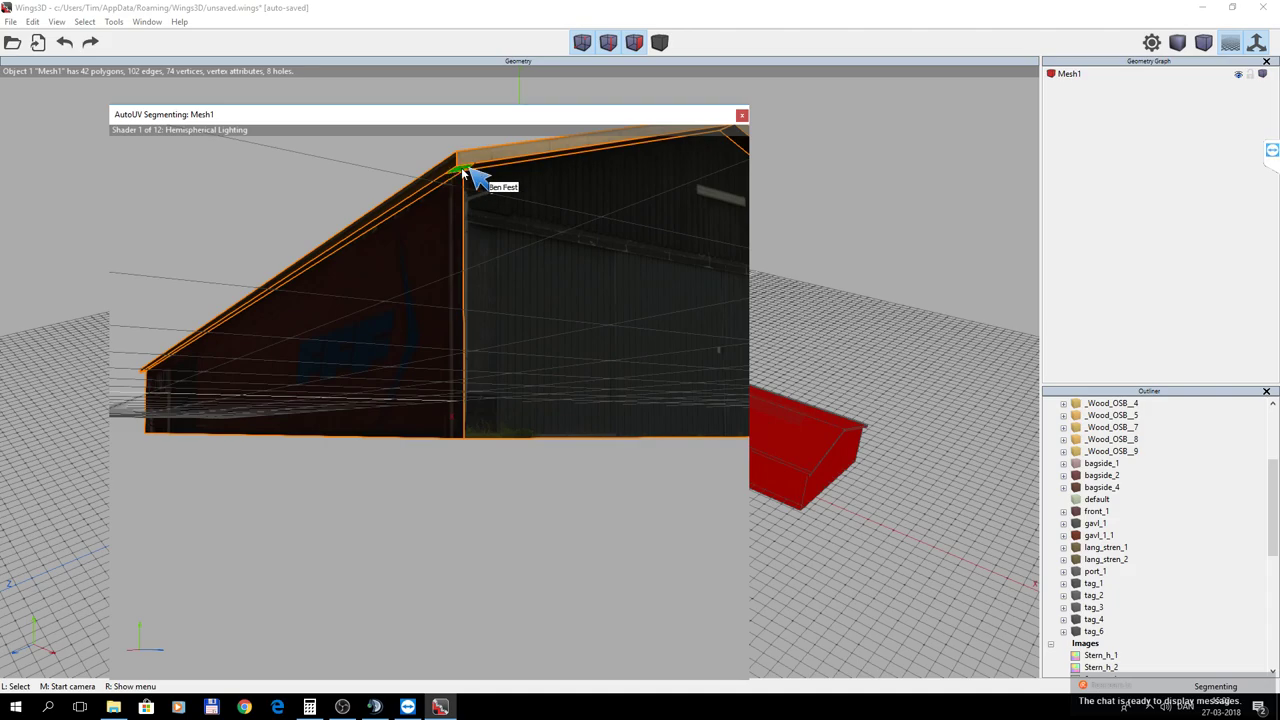
left_click(462, 172)
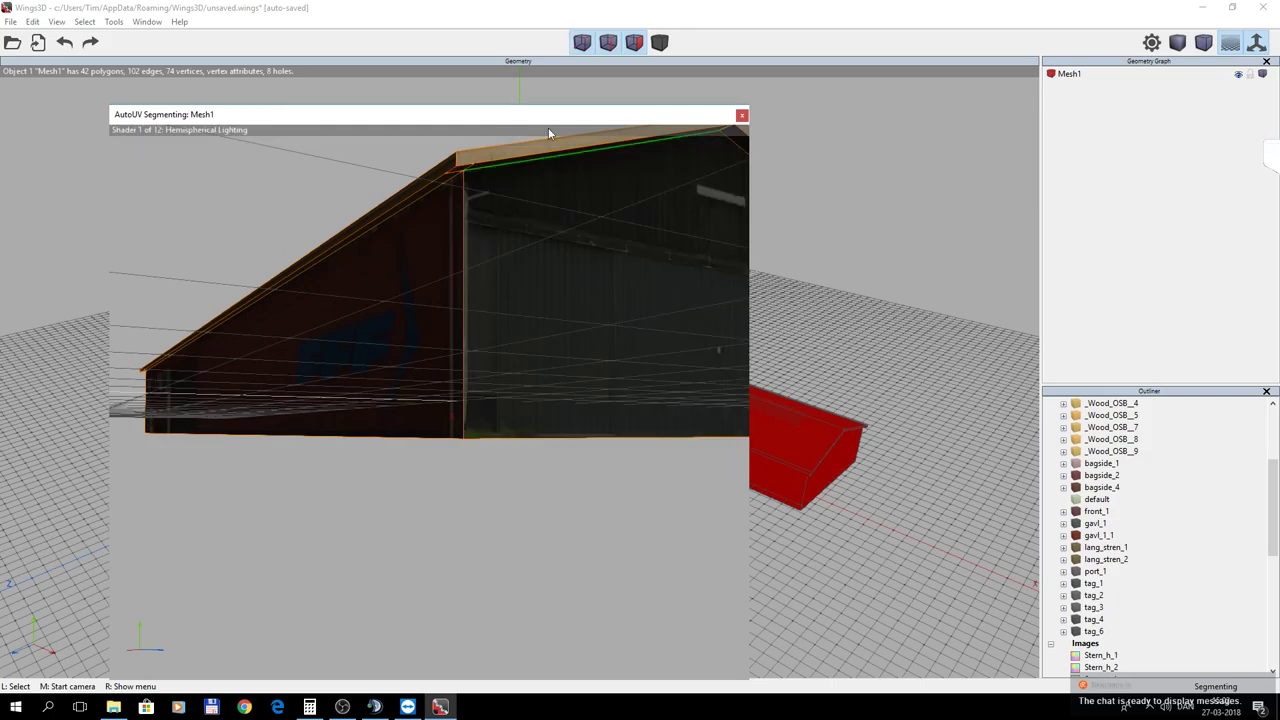
key("e")
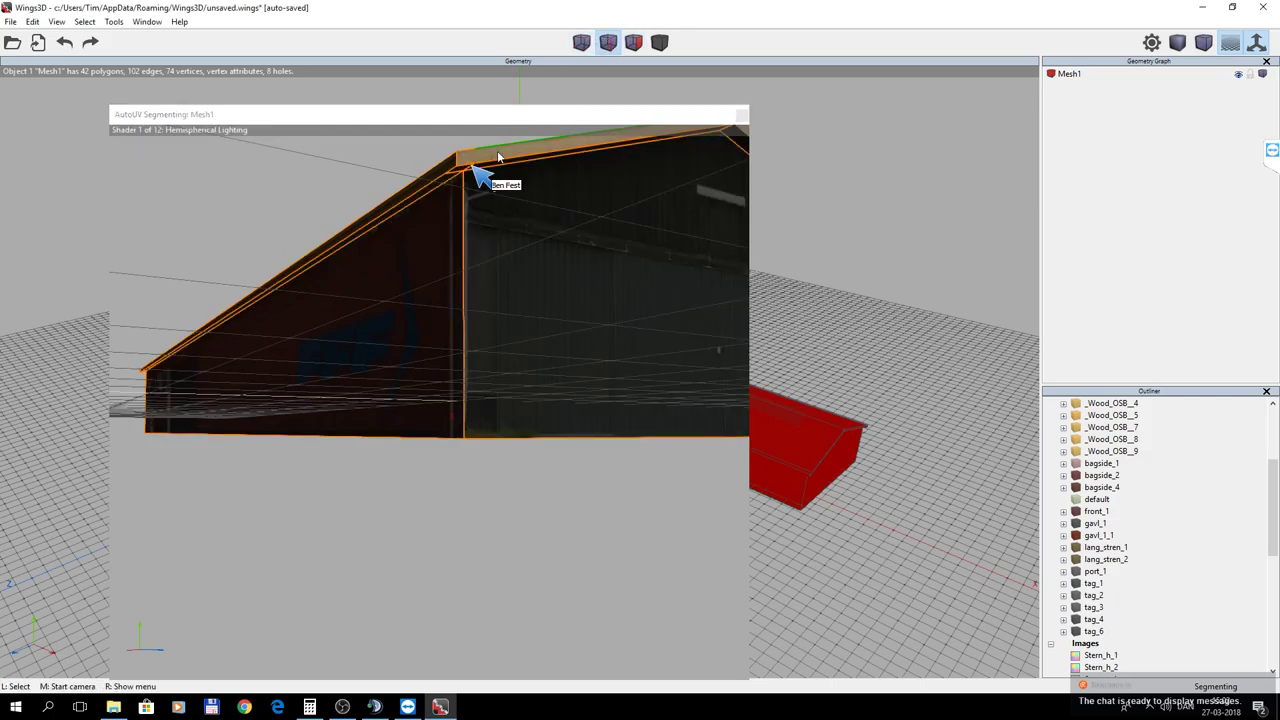
left_click(465, 170)
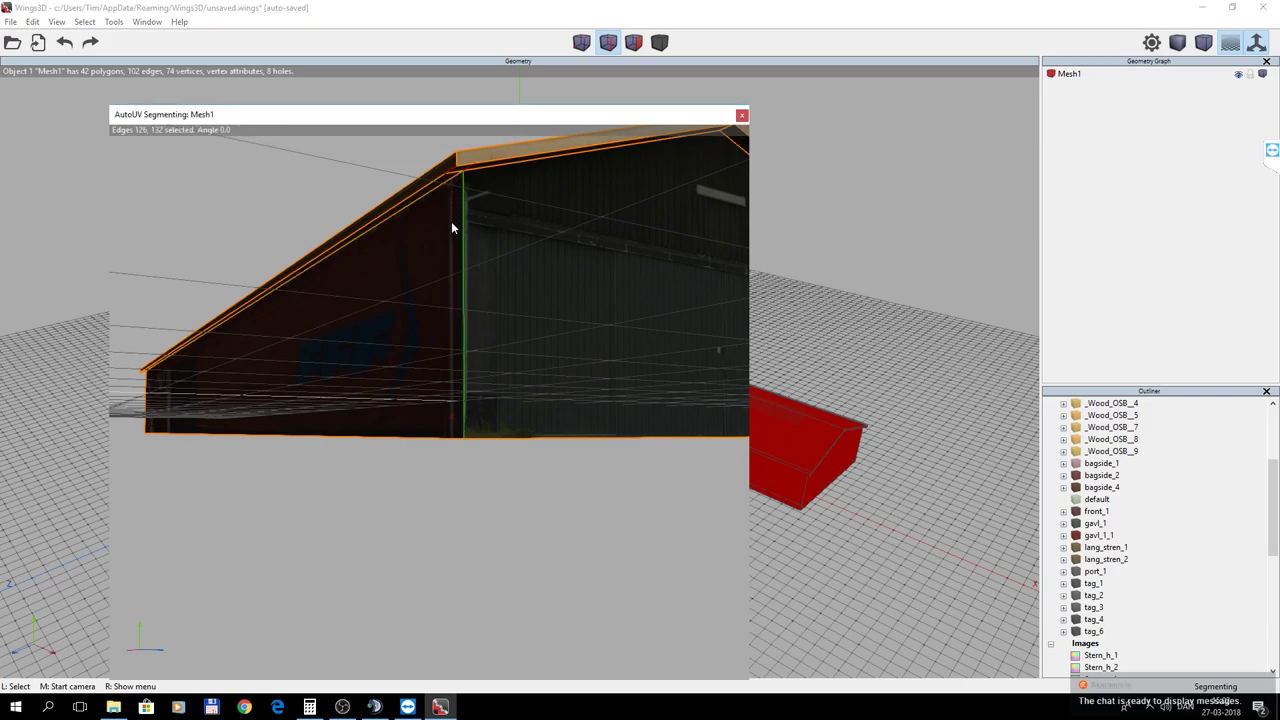
left_click(456, 176)
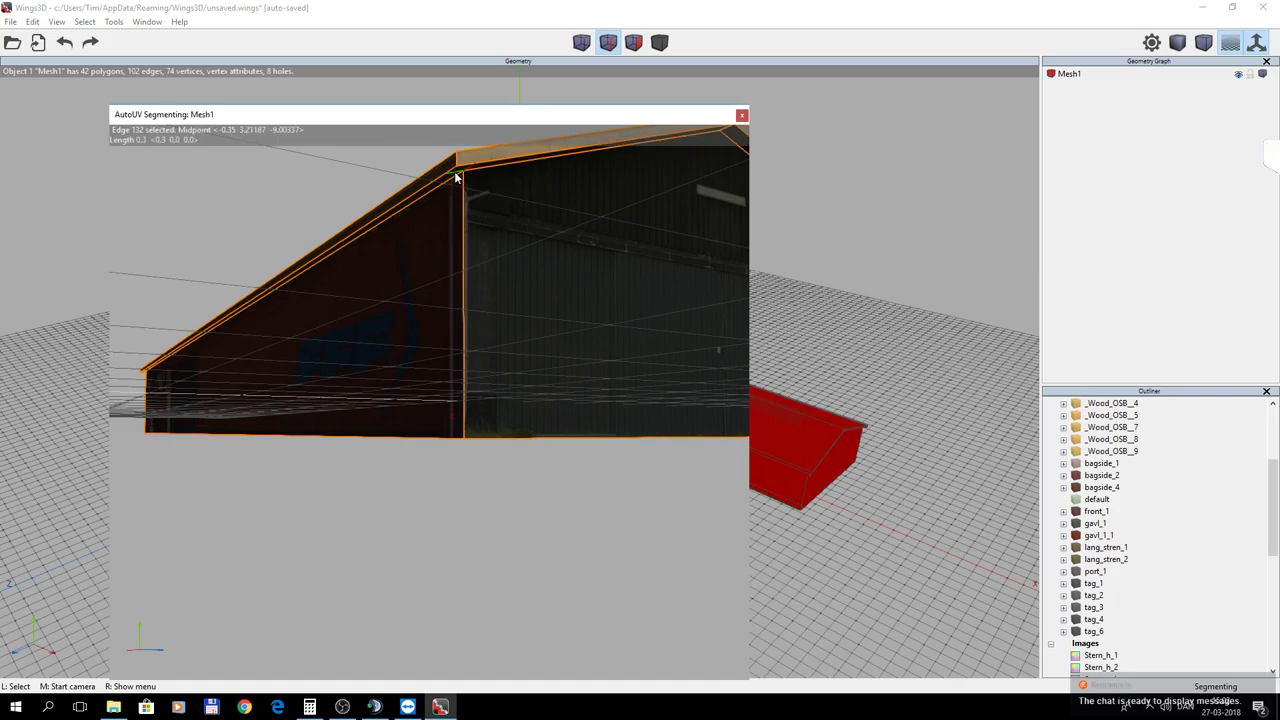
left_click(456, 177)
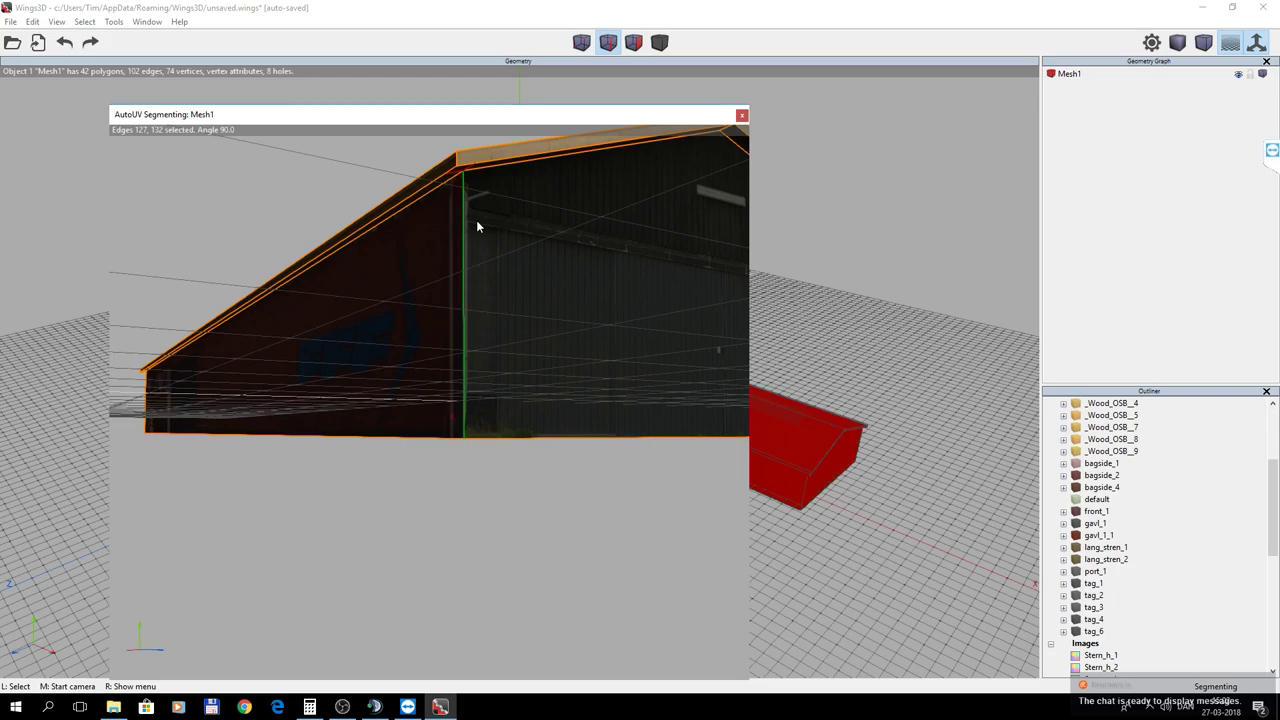
right_click(436, 479)
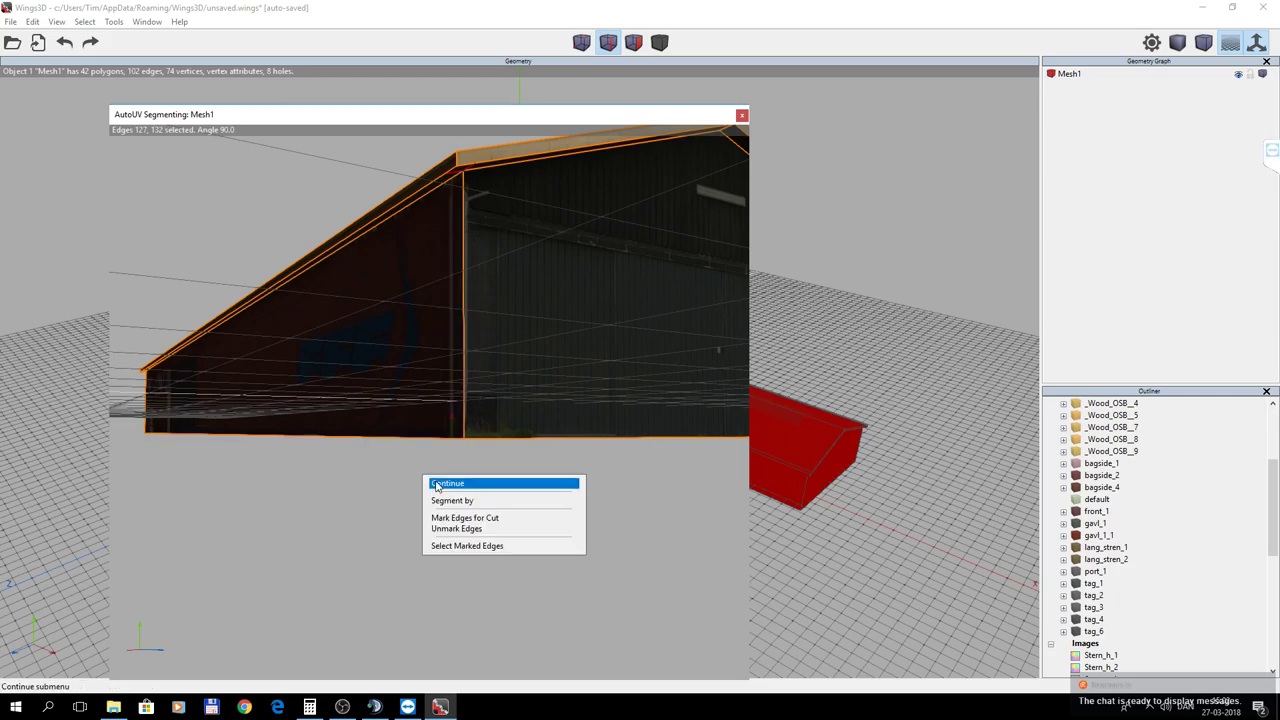
left_click(464, 529)
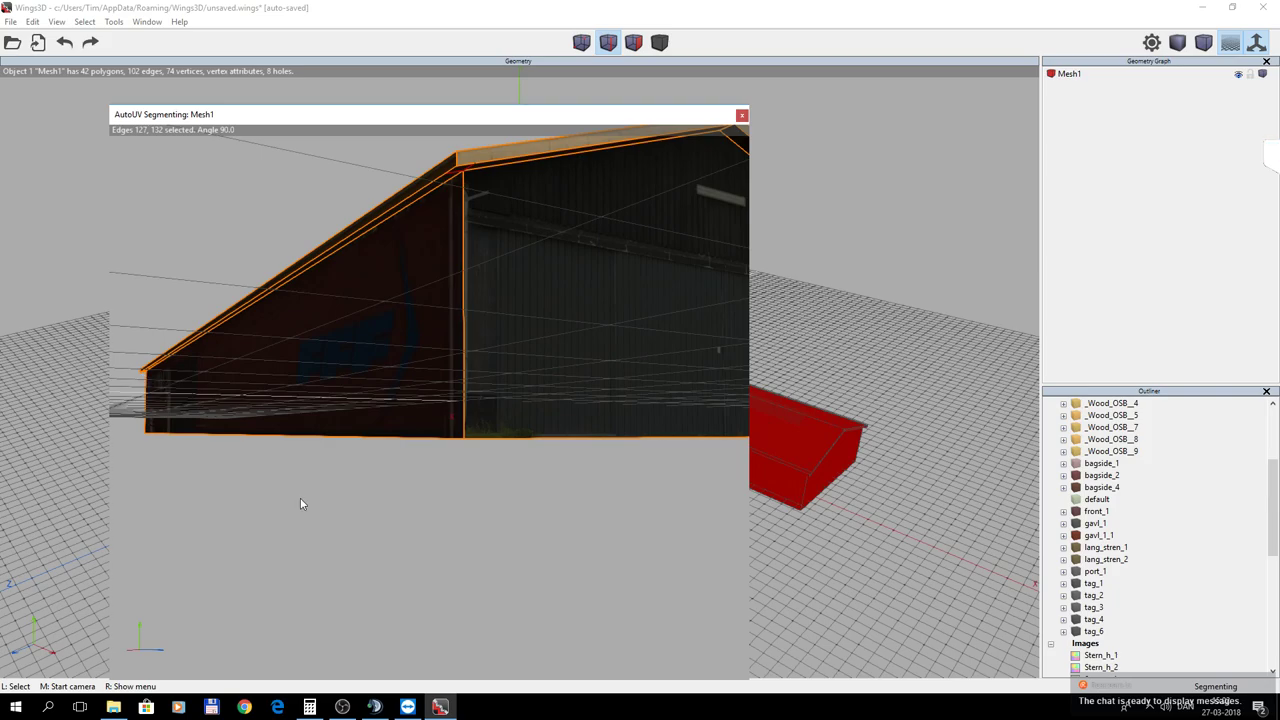
key("l")
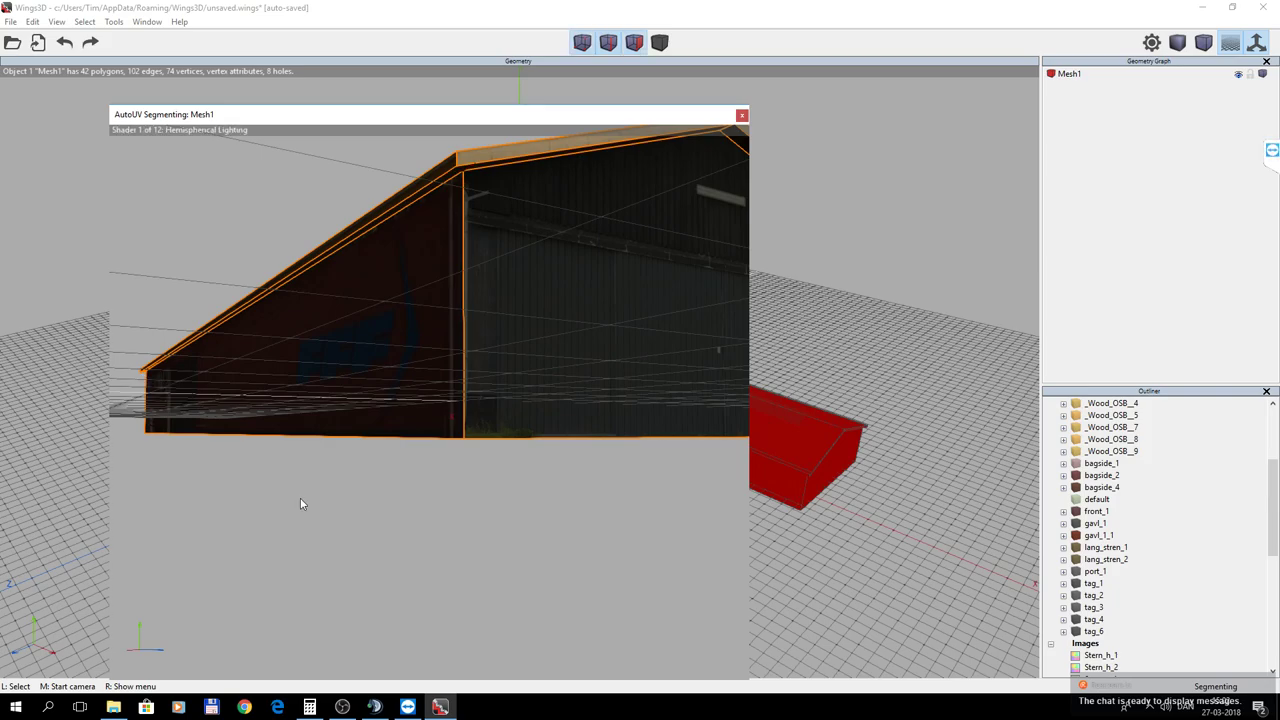
Unmark the two short soffit edges at the other end of the red long wall, above the porch door corner.
middle_click(184, 464)
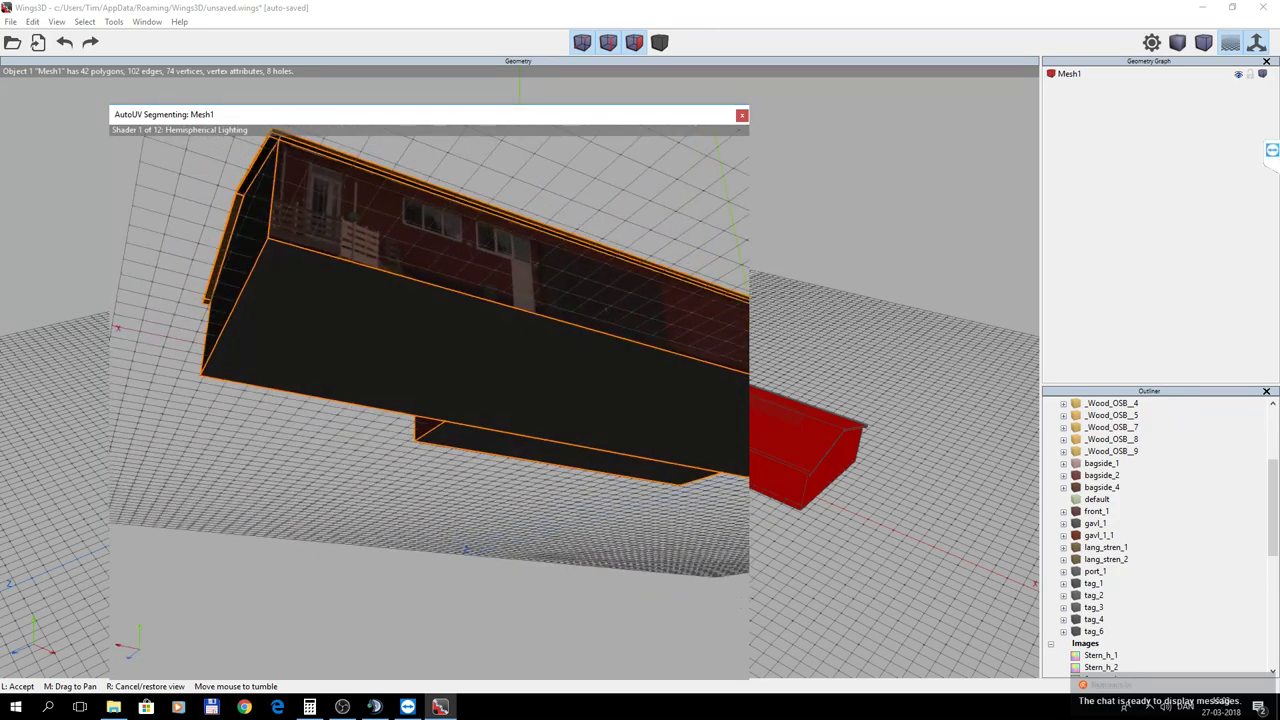
left_click(184, 461)
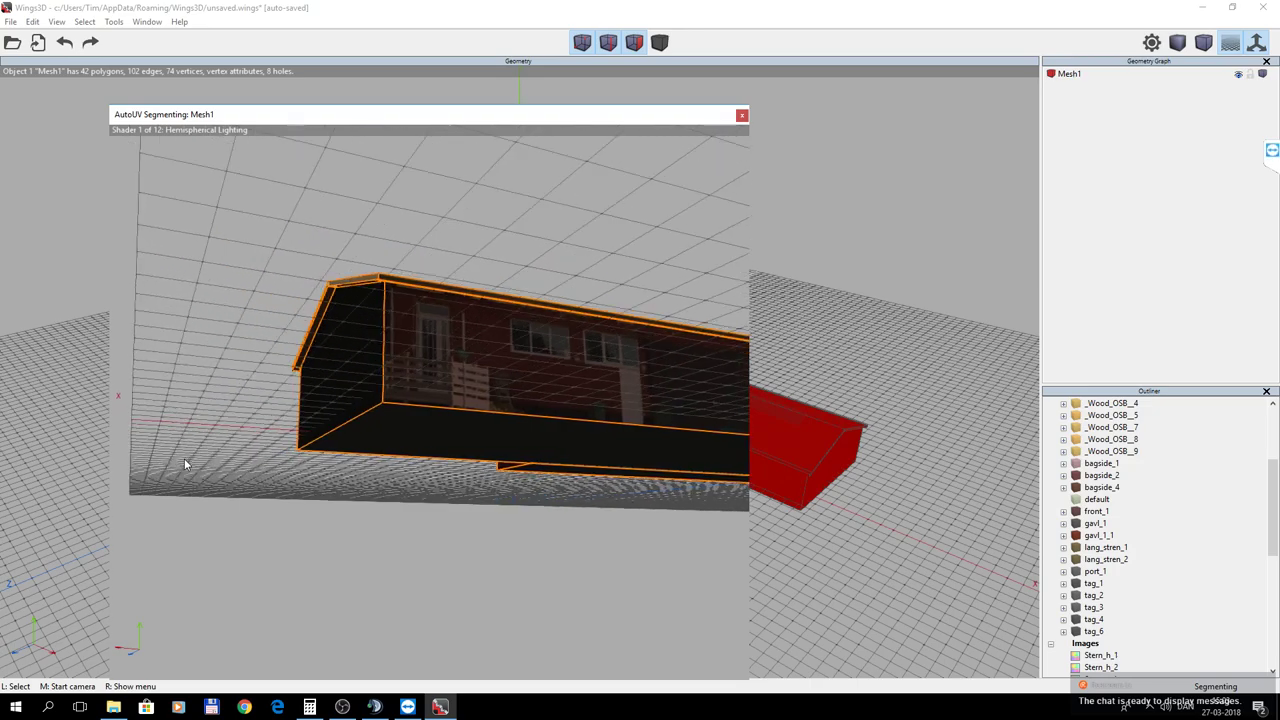
middle_click(189, 456)
left_click(190, 456)
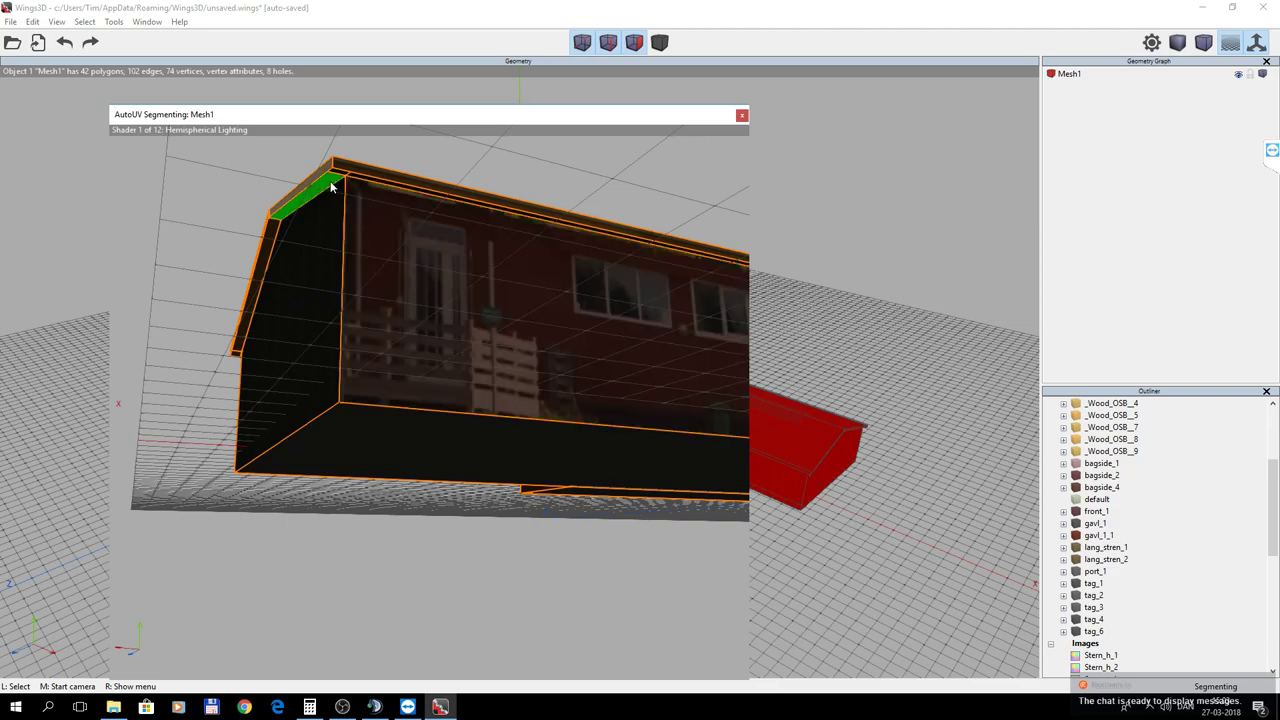
left_click(608, 42)
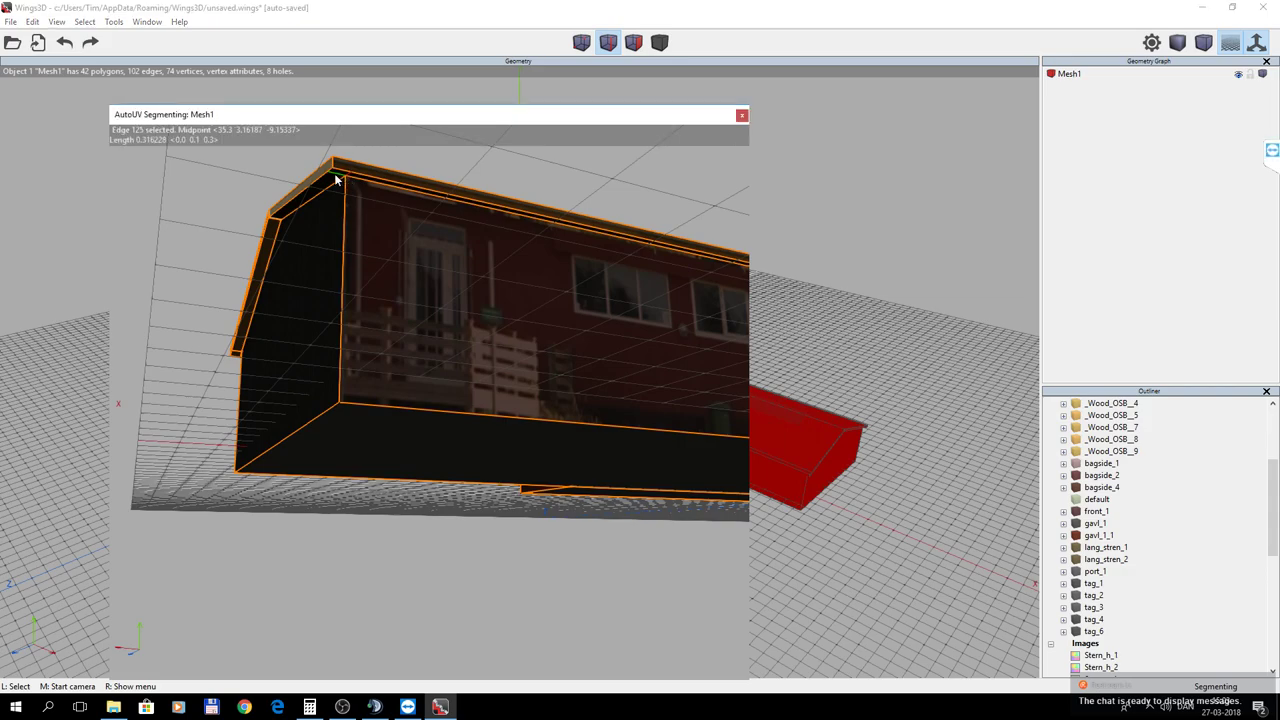
right_click(341, 586)
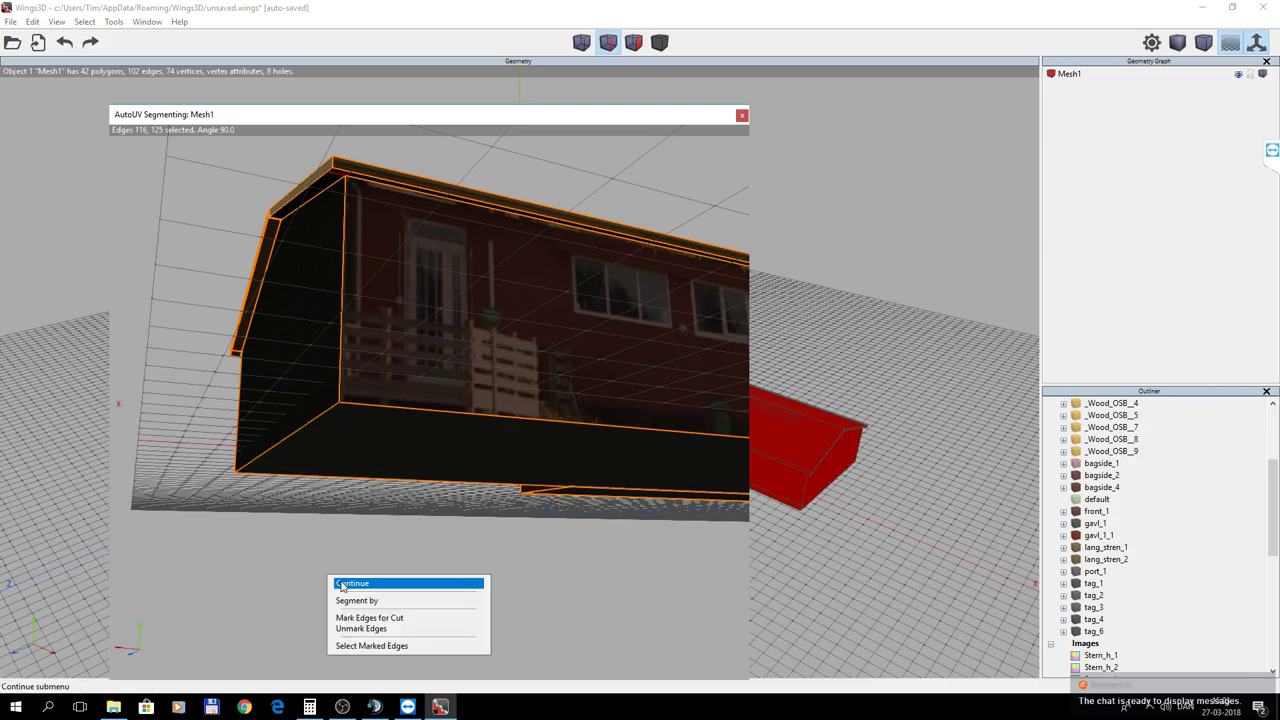
left_click(377, 627)
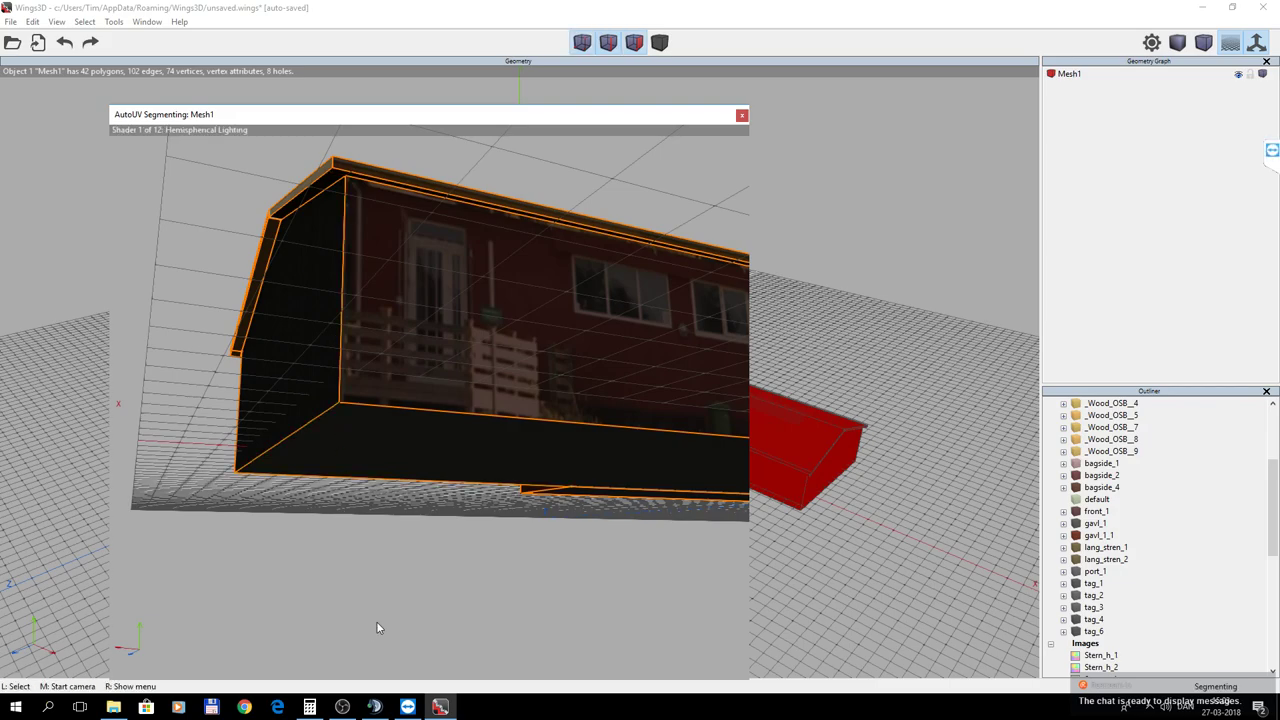
Unmark the two short soffit edges under the roof overhang at the corrugated gable's corner beside the red annex.
middle_click(192, 346)
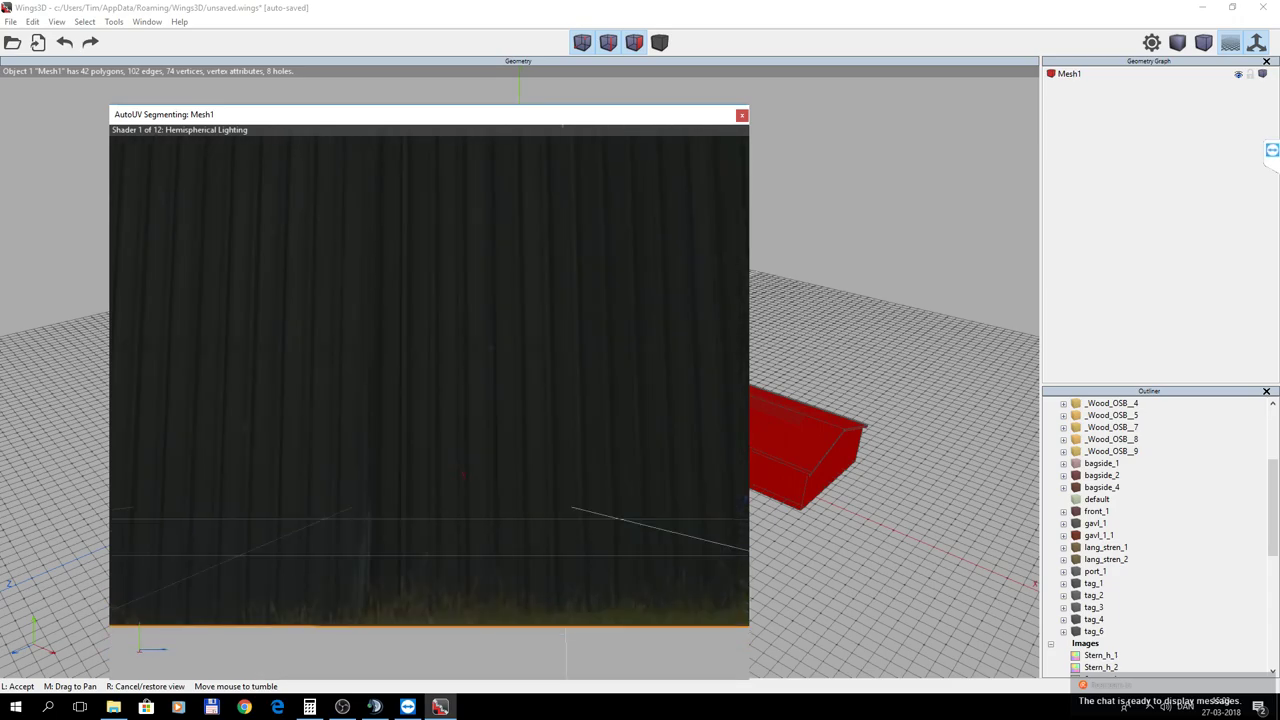
middle_click_drag(520, 370, 480, 370)
left_click(198, 344)
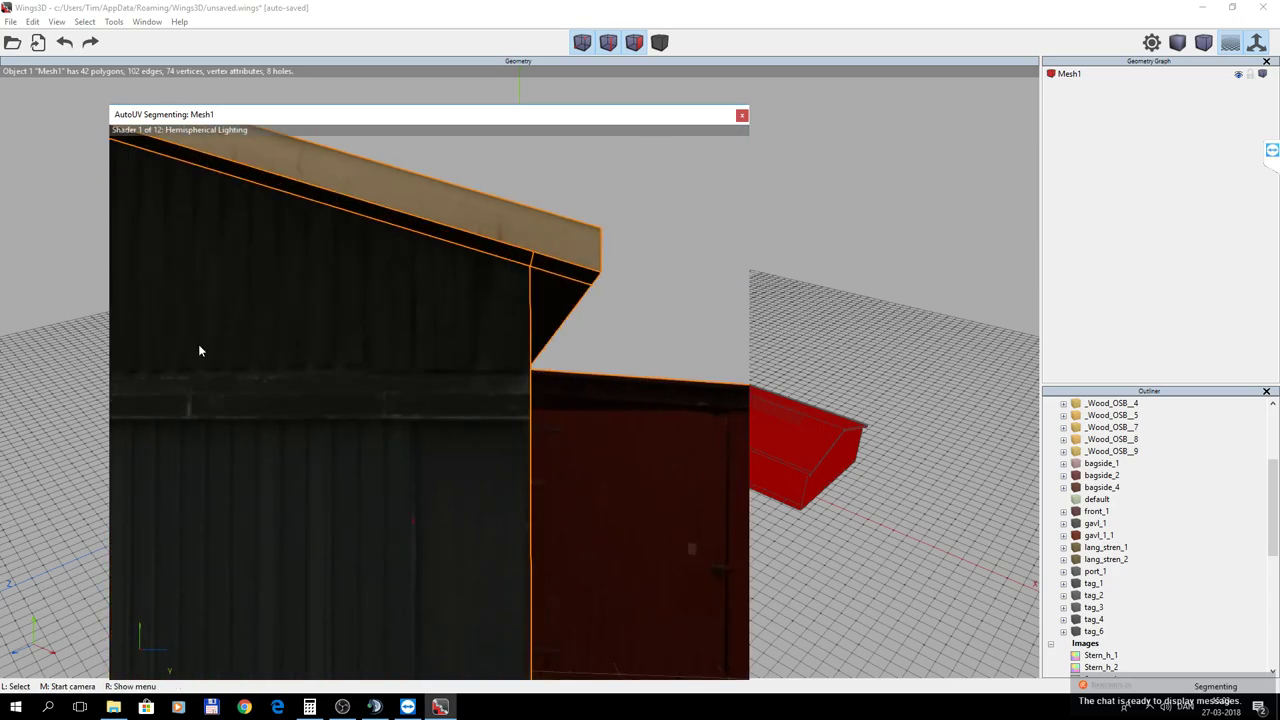
left_click(609, 43)
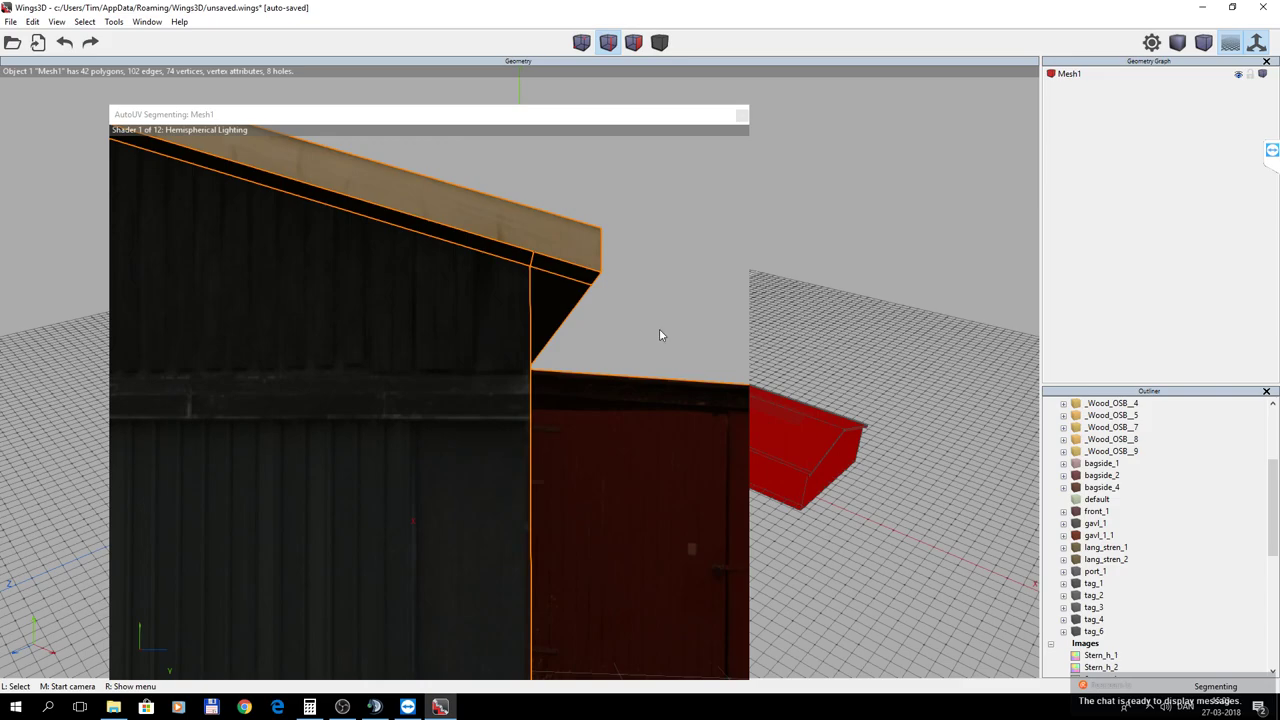
left_click(535, 263)
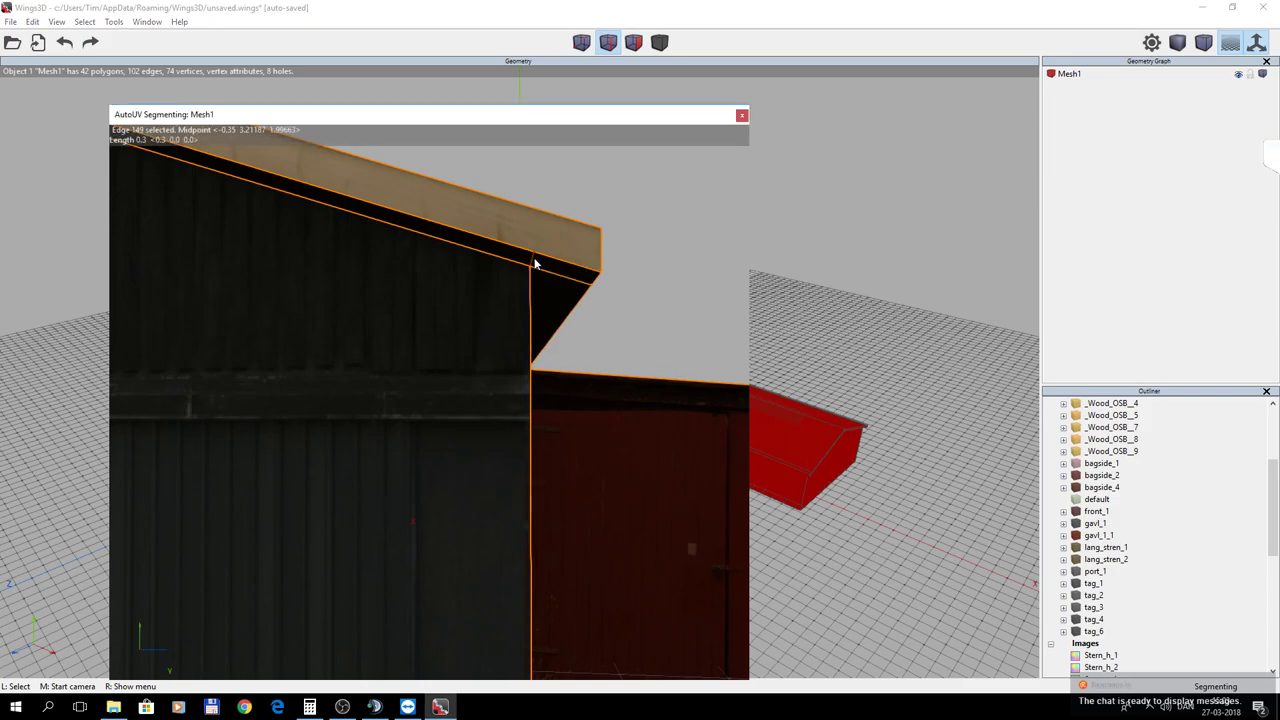
left_click(549, 270)
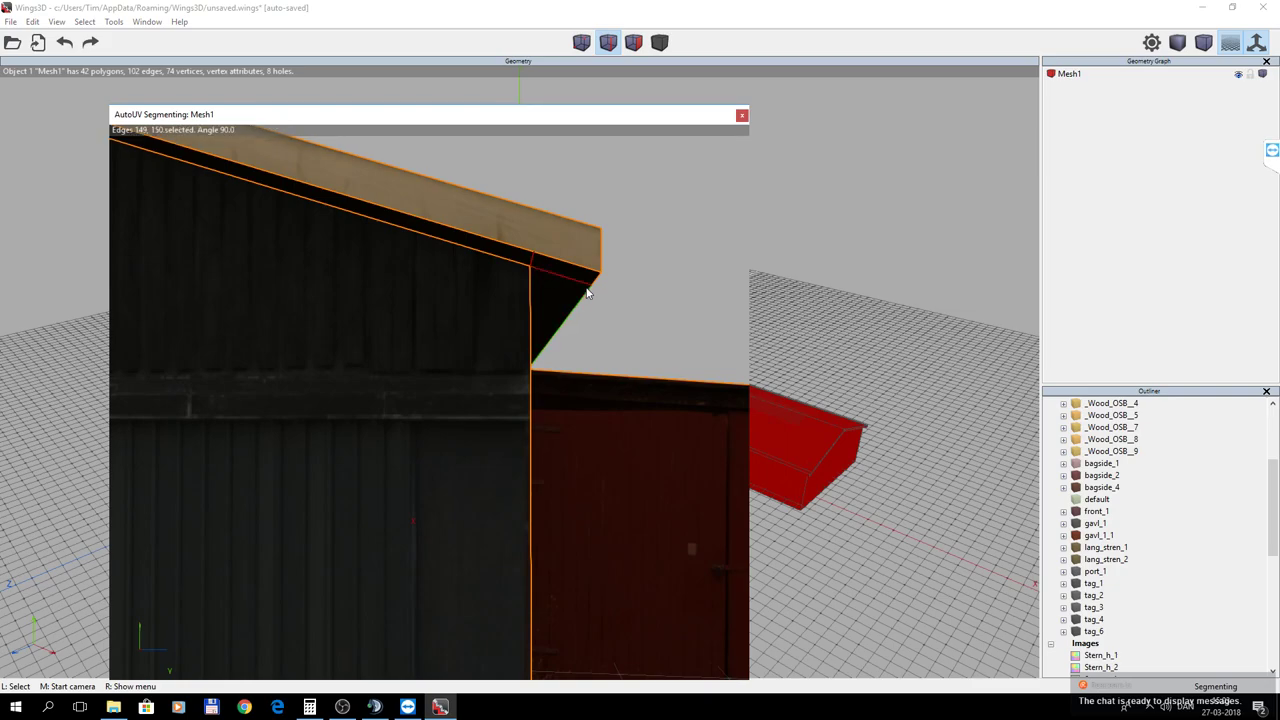
left_click(578, 289)
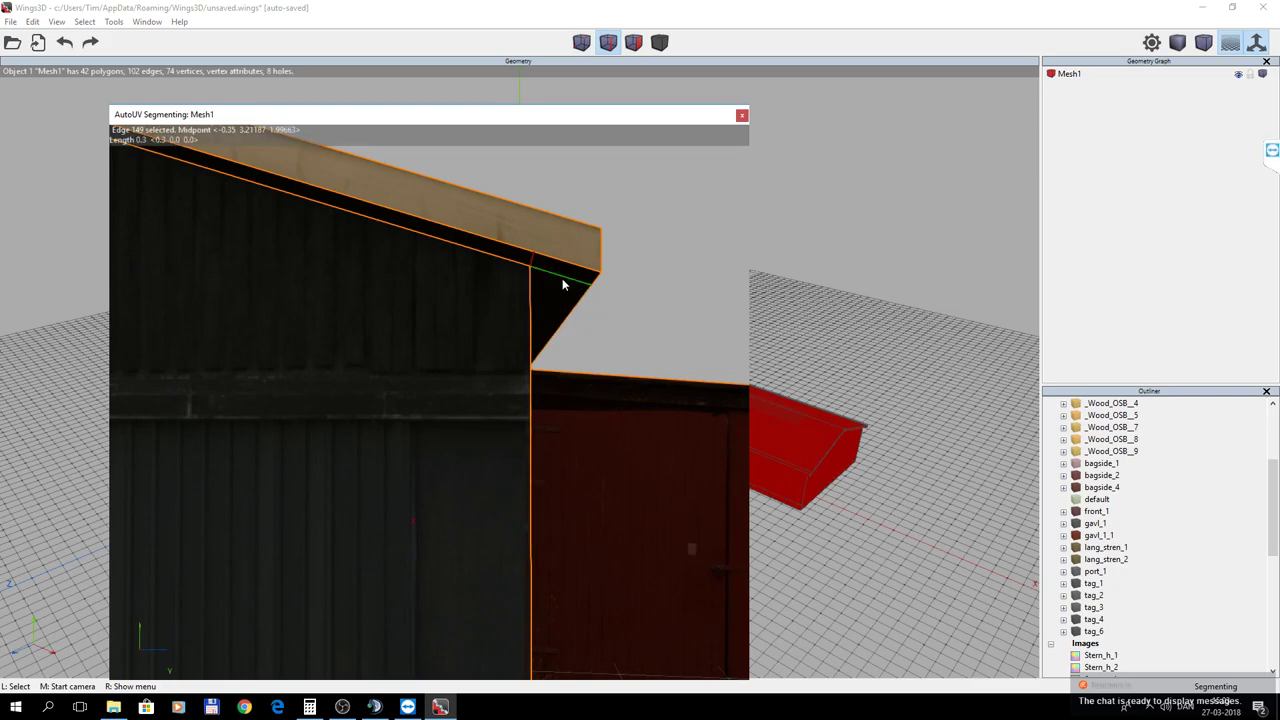
left_click(566, 279)
right_click(658, 330)
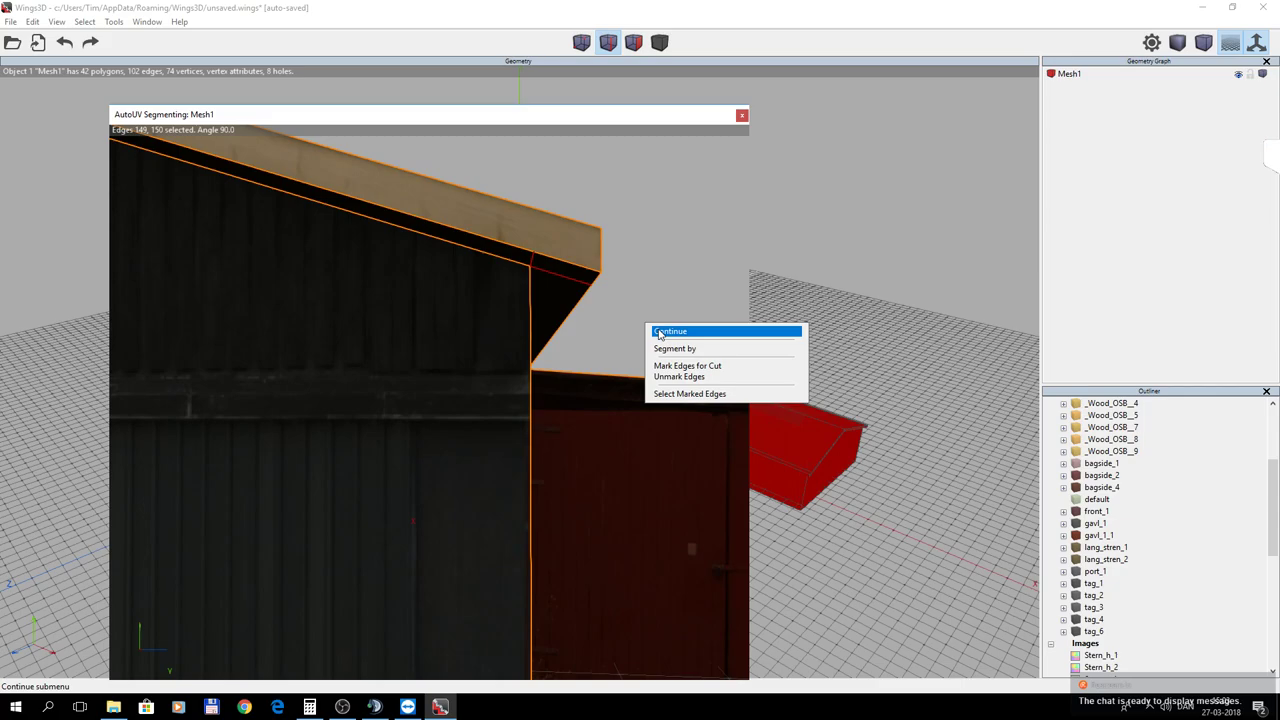
left_click(690, 377)
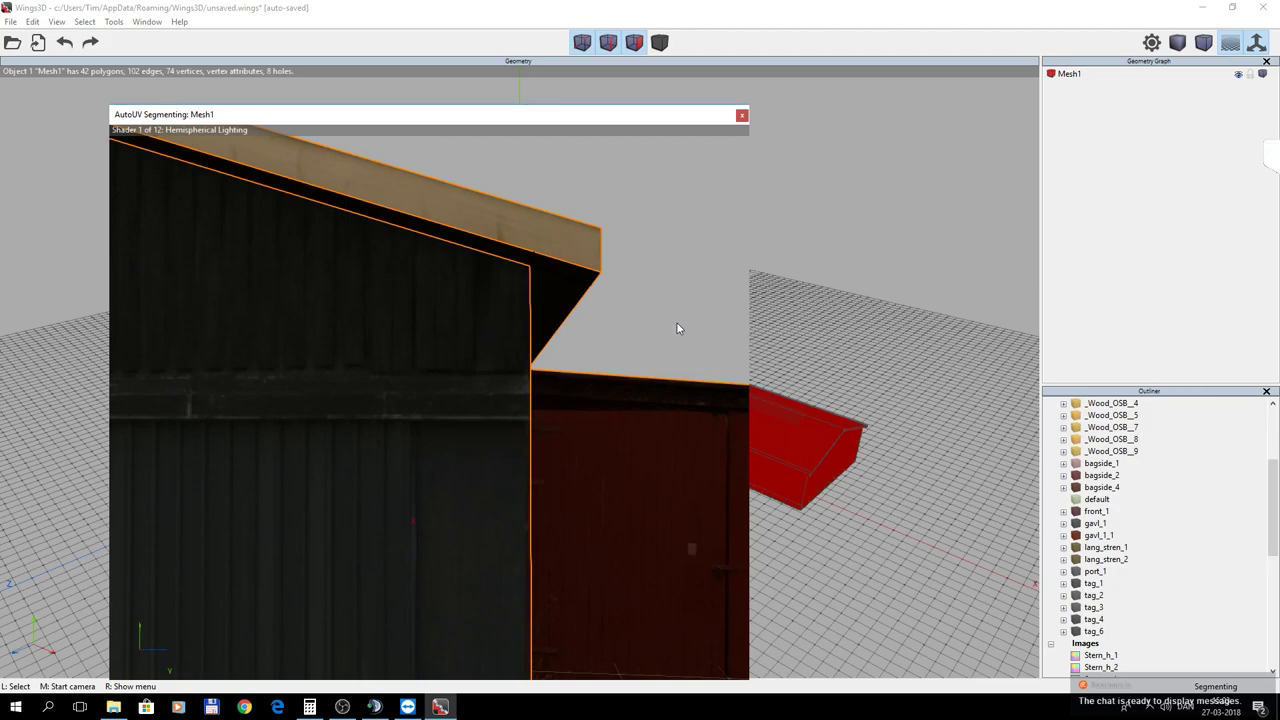
Unmark the two short soffit edges at the far end of the annex-side eave, at the plain black gable's corner.
middle_click(651, 328)
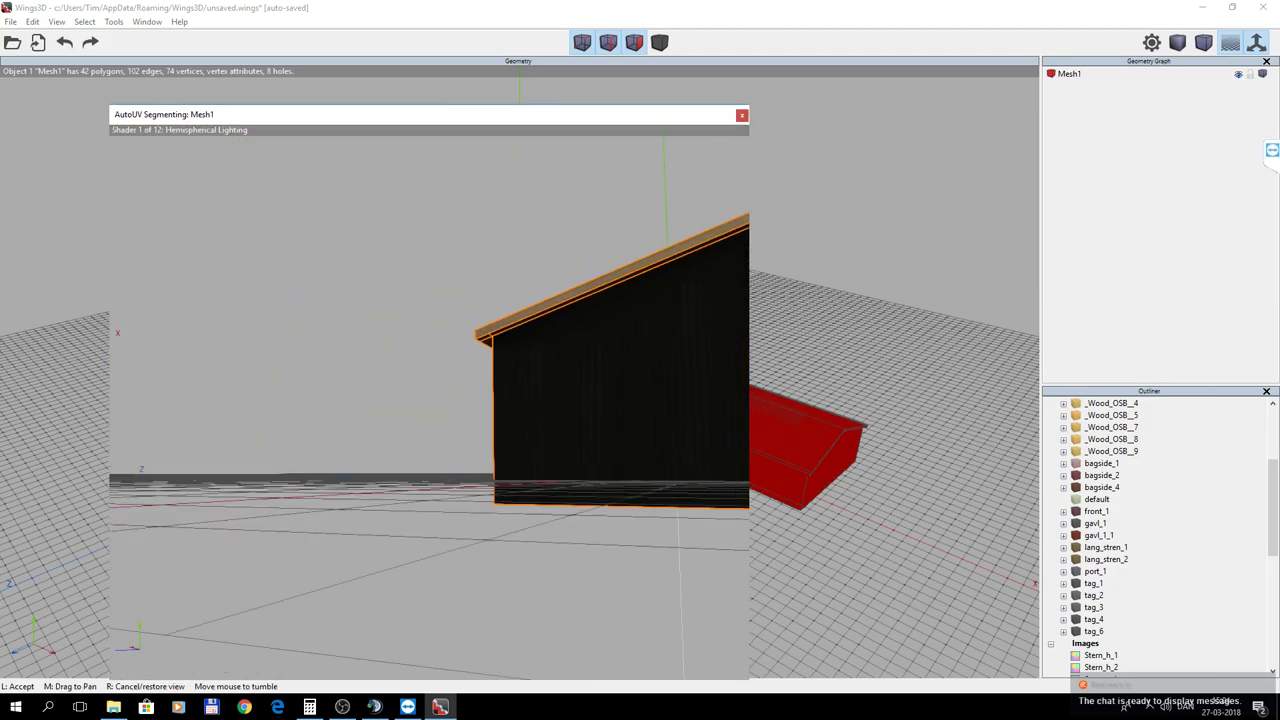
left_click(650, 322)
scroll(650, 322, "up", 2)
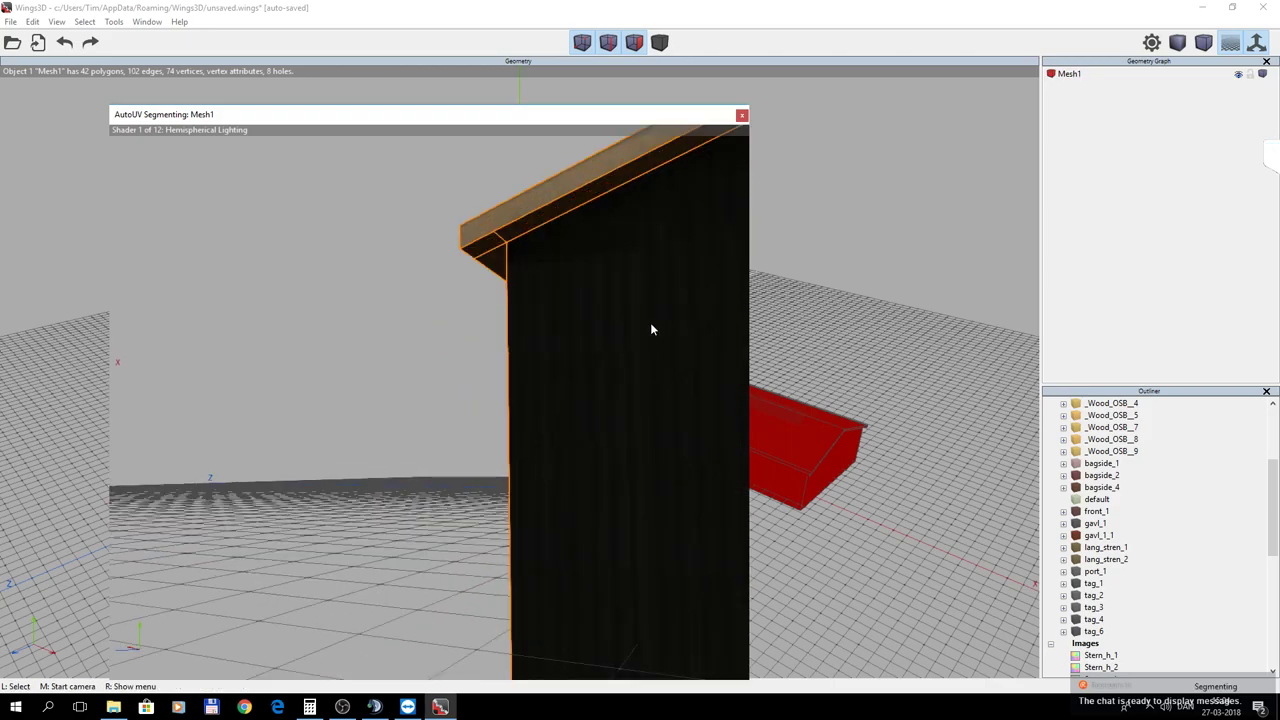
left_click(608, 42)
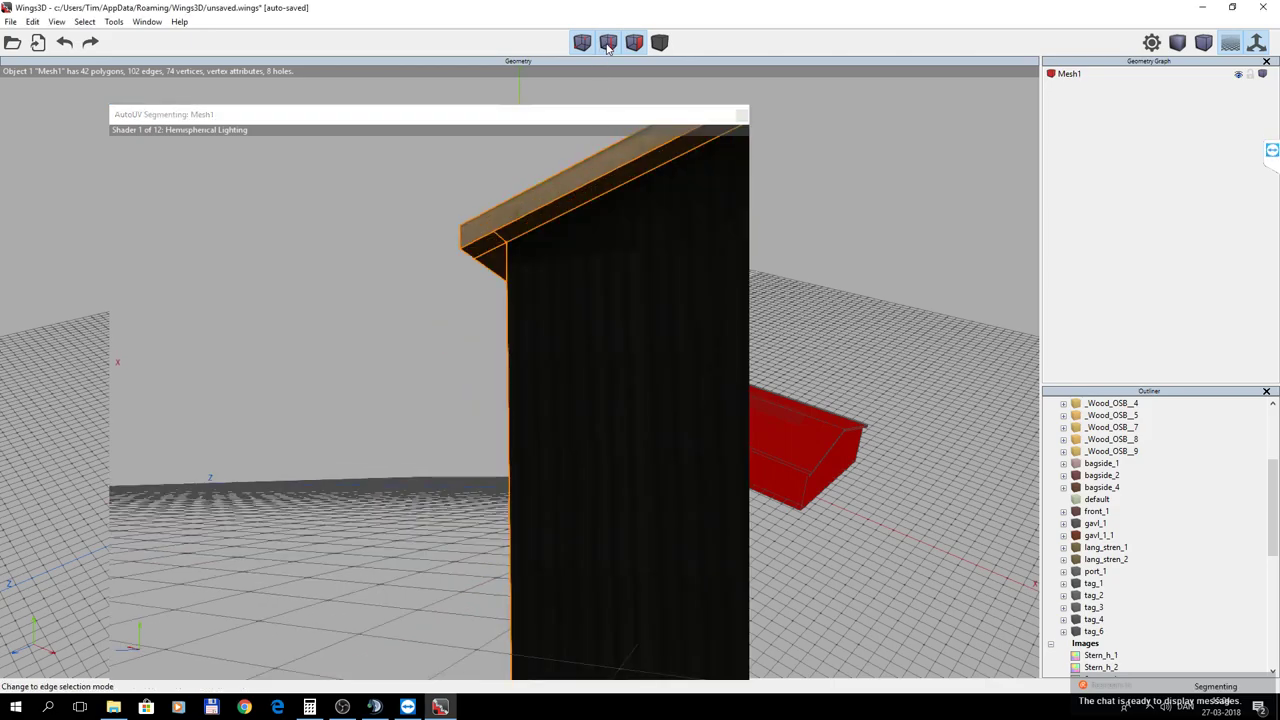
left_click(530, 228)
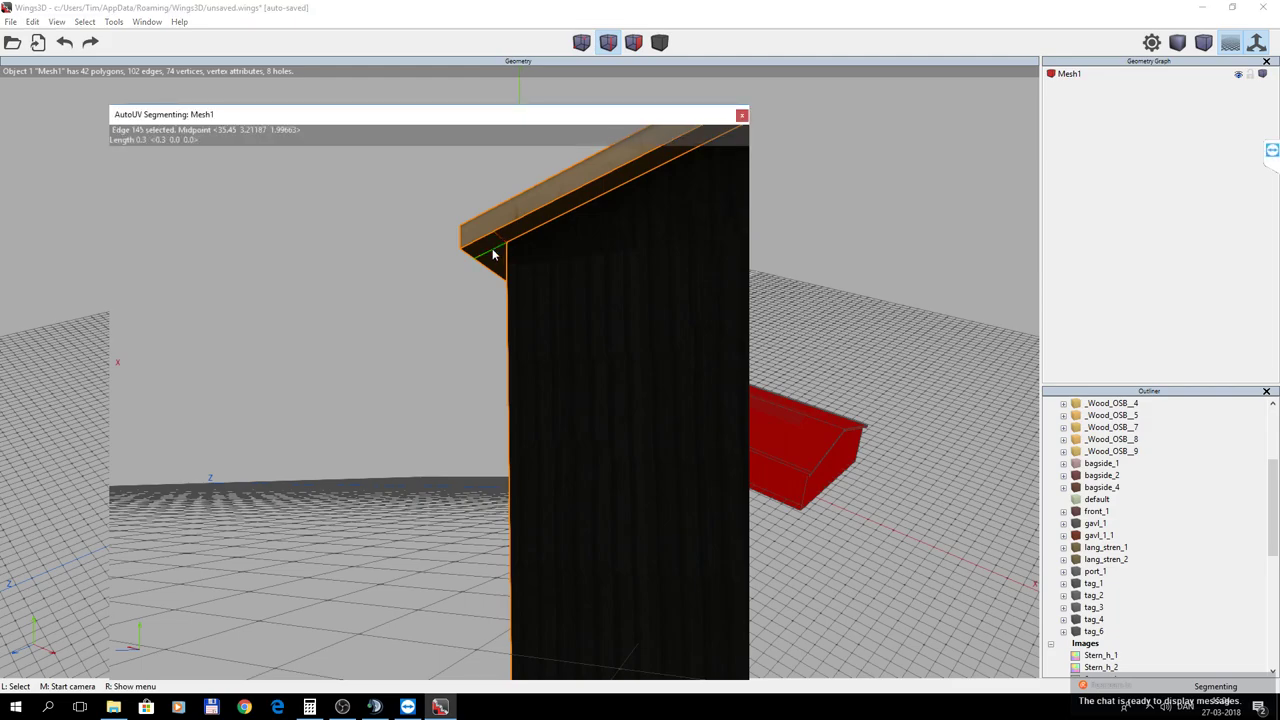
left_click(492, 256)
right_click(428, 323)
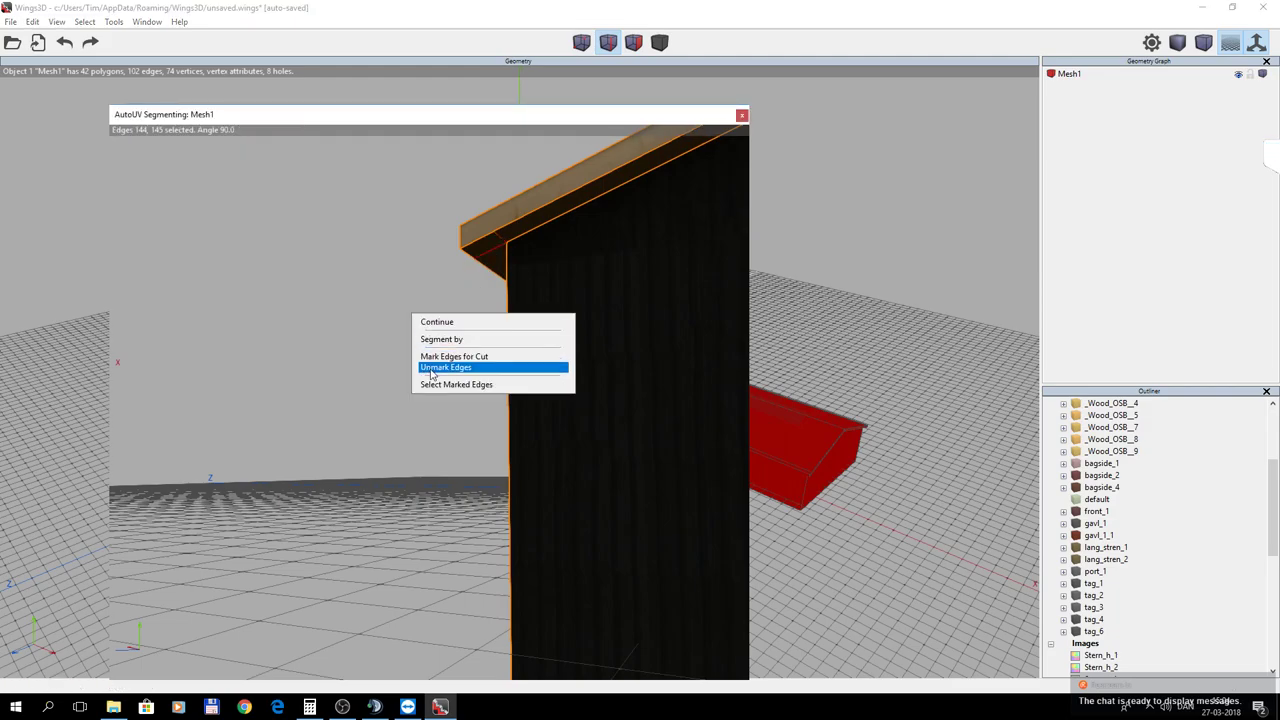
left_click(432, 368)
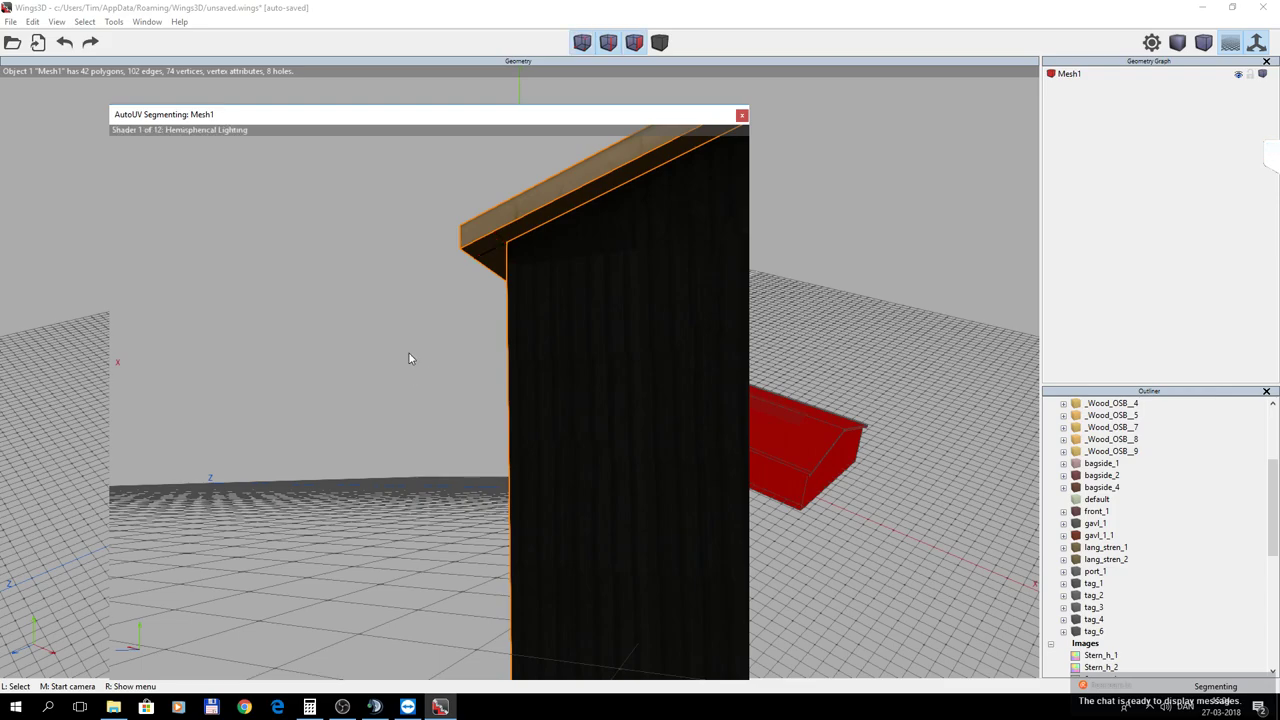
Unmark the short vertical fascia edge and the adjoining soffit edges at the roof peak of the plain black gable.
middle_click_drag(409, 358, 555, 407)
middle_click_drag(625, 500, 637, 386)
scroll(616, 205, "up", 4)
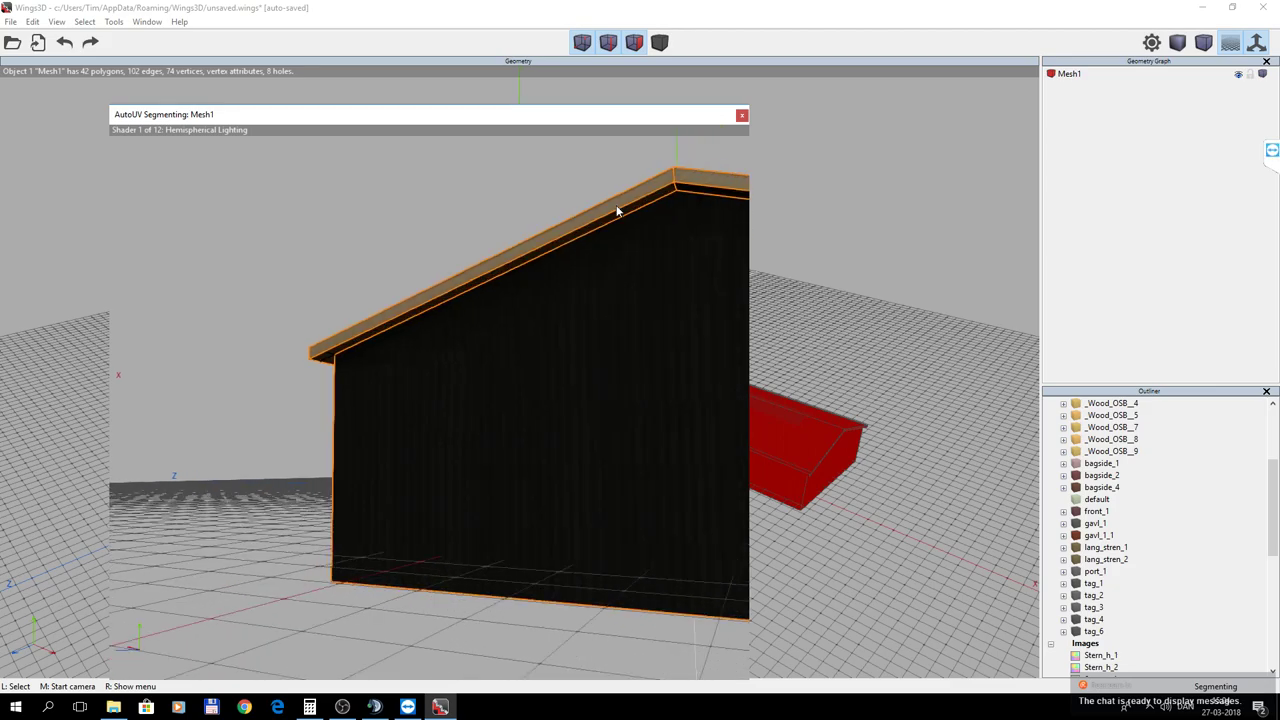
scroll(617, 210, "up", 3)
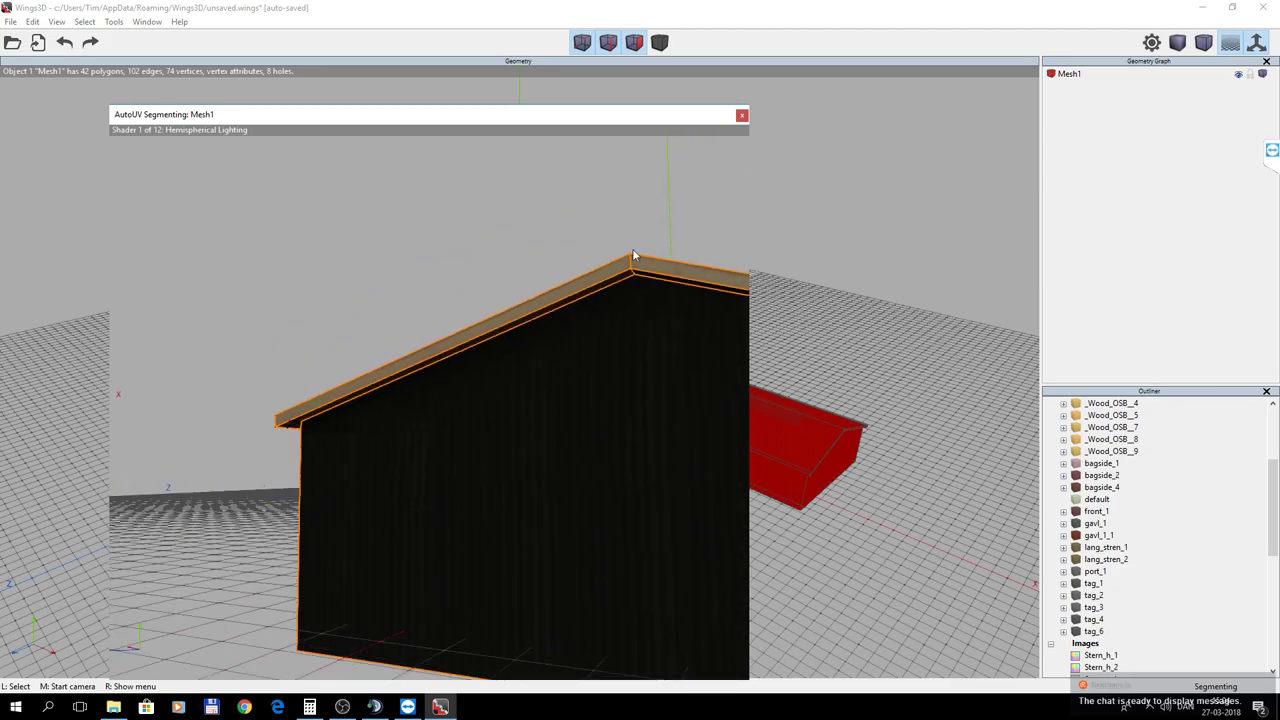
left_click(630, 266)
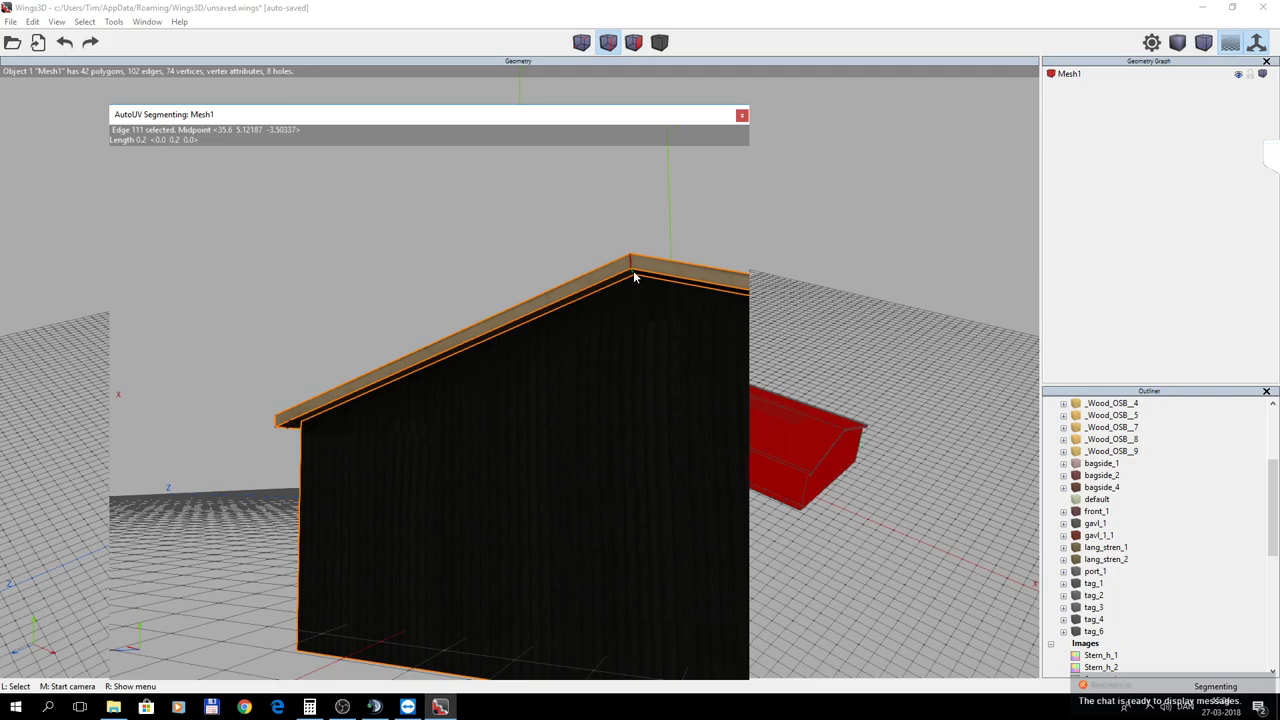
left_click(633, 270)
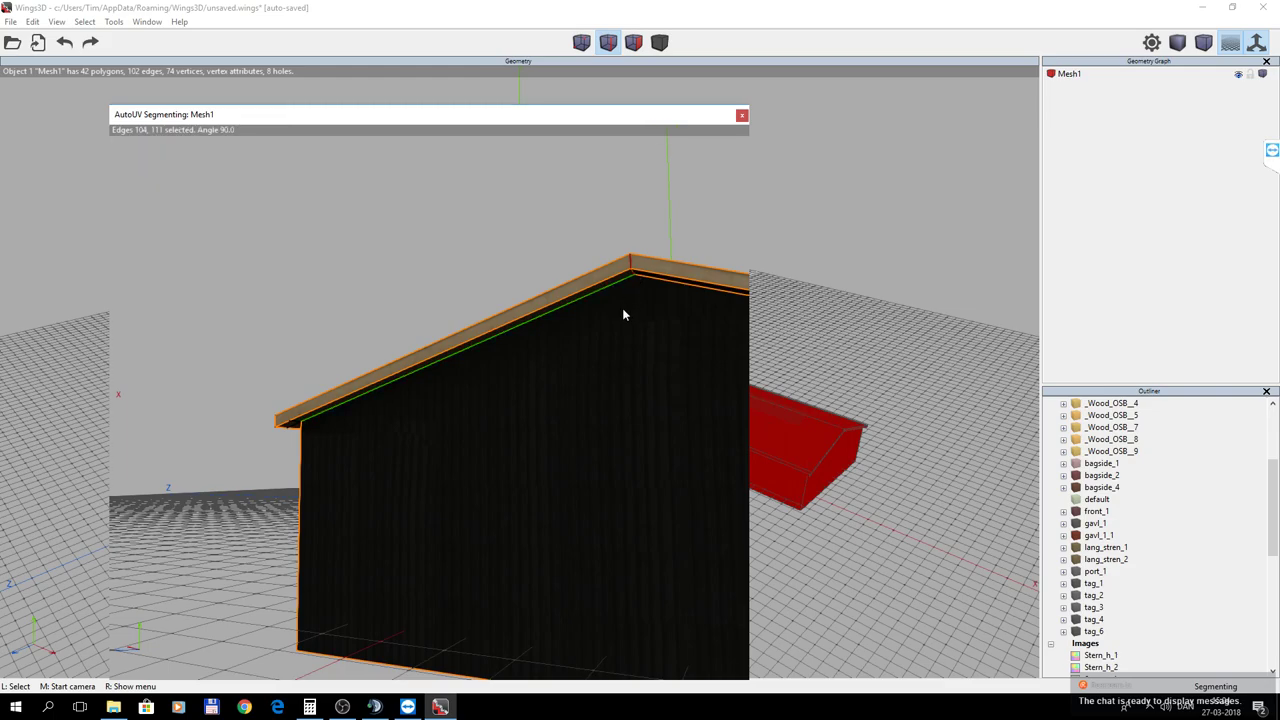
right_click(158, 376)
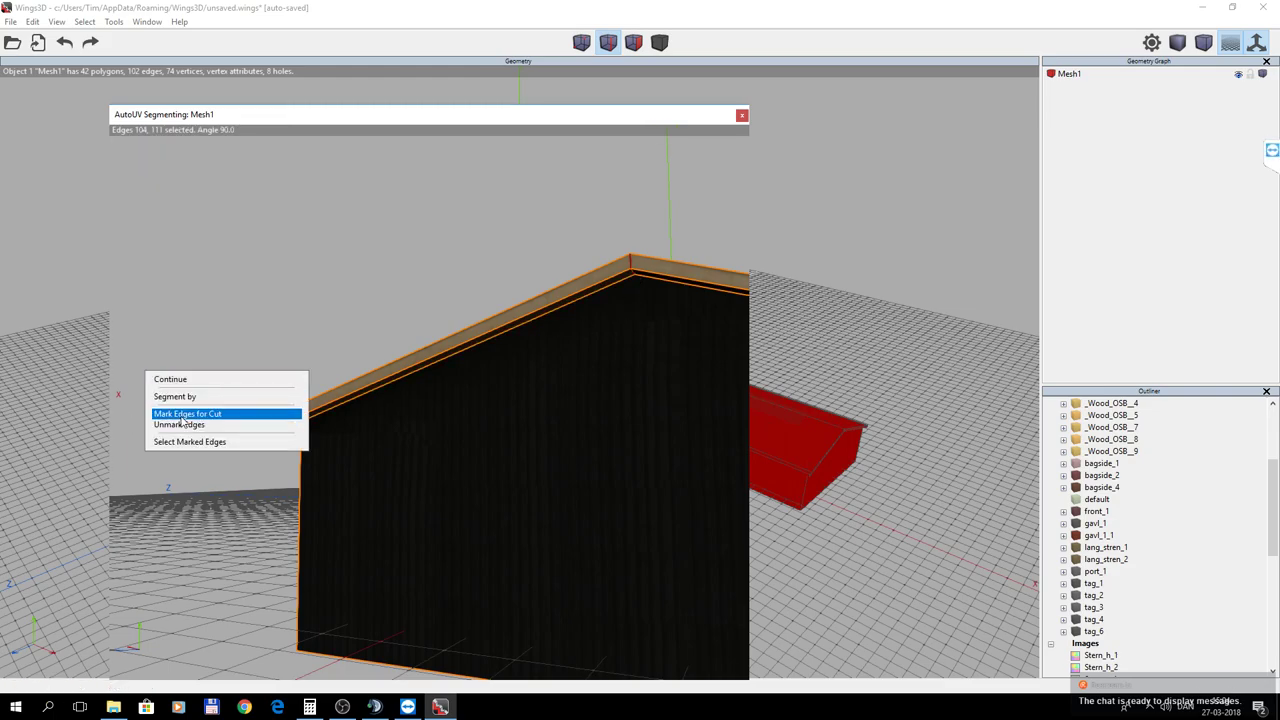
left_click(180, 425)
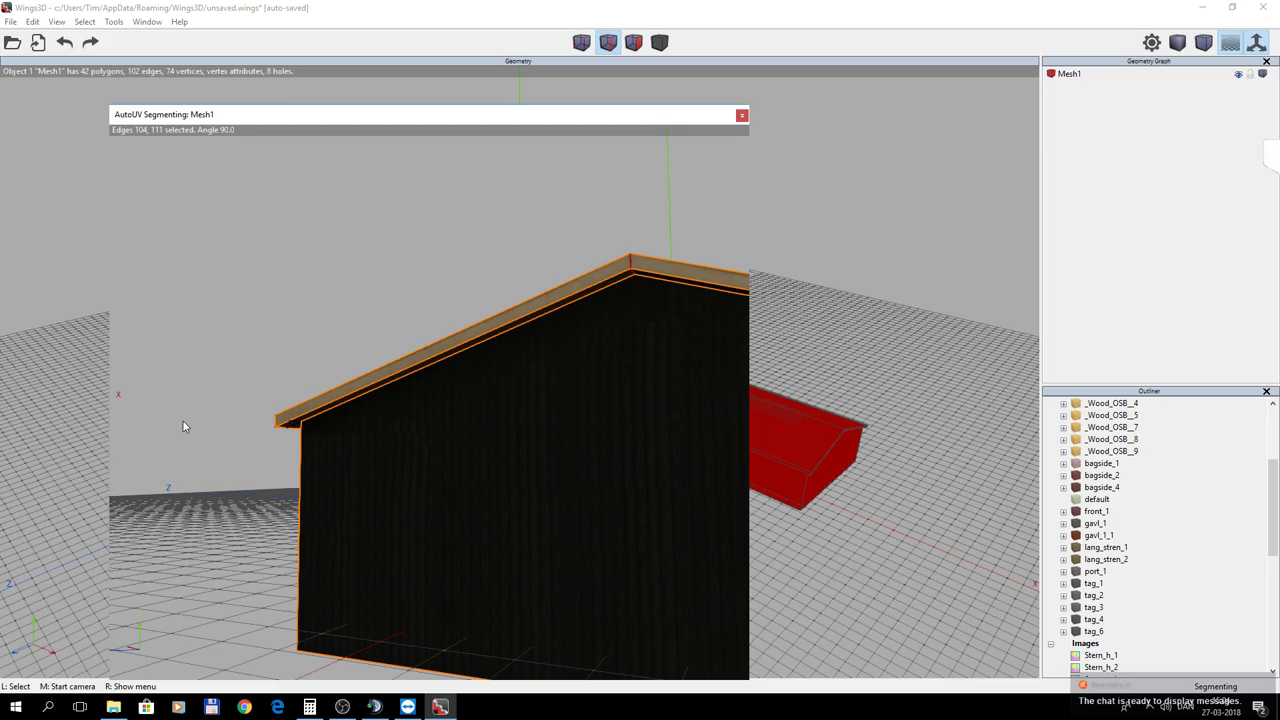
left_click(633, 270)
right_click(247, 386)
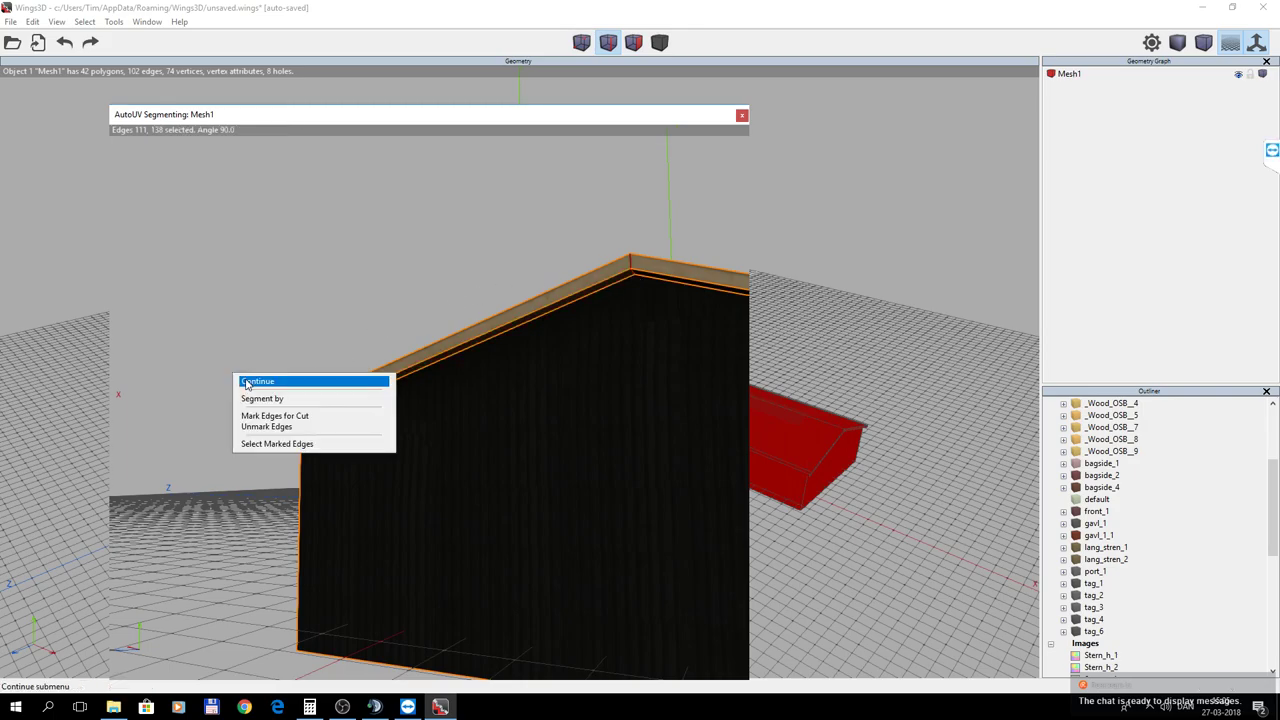
left_click(267, 427)
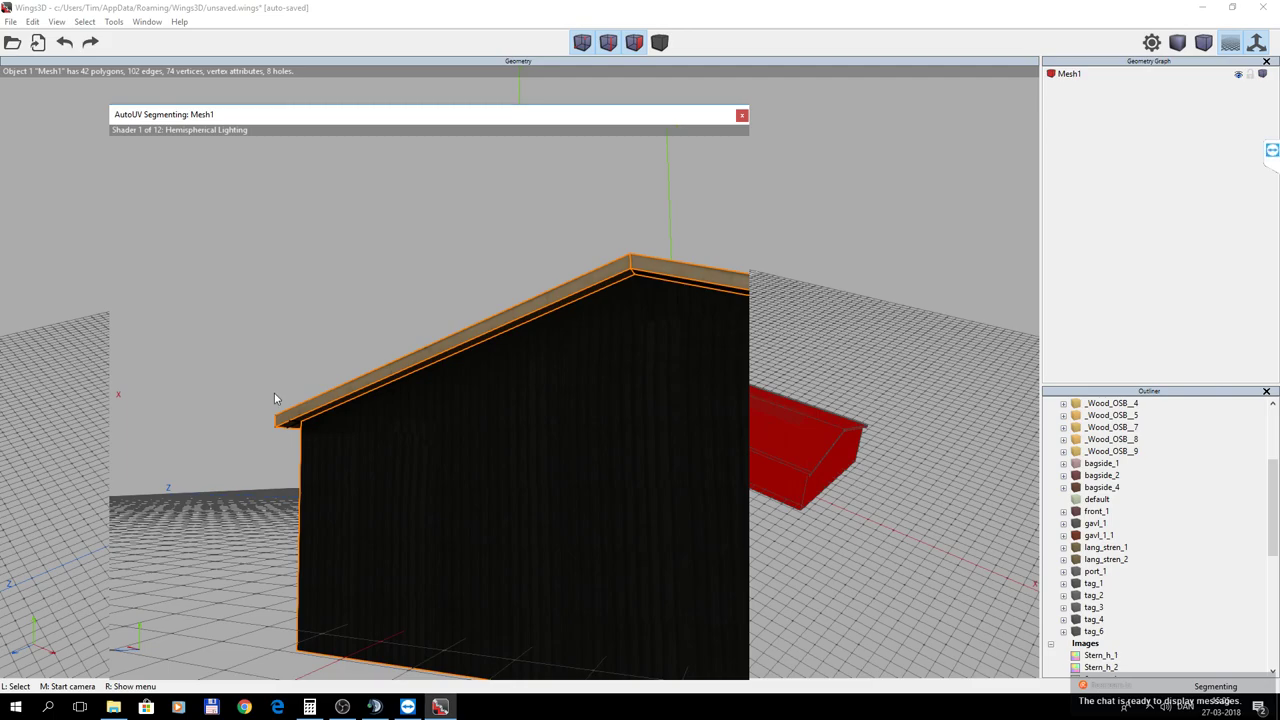
Reselect the vertical fascia edge and the adjoining soffit ridge edge at the same gable peak and repeat Unmark Edges.
scroll(275, 398, "down", 2)
scroll(440, 434, "up", 3)
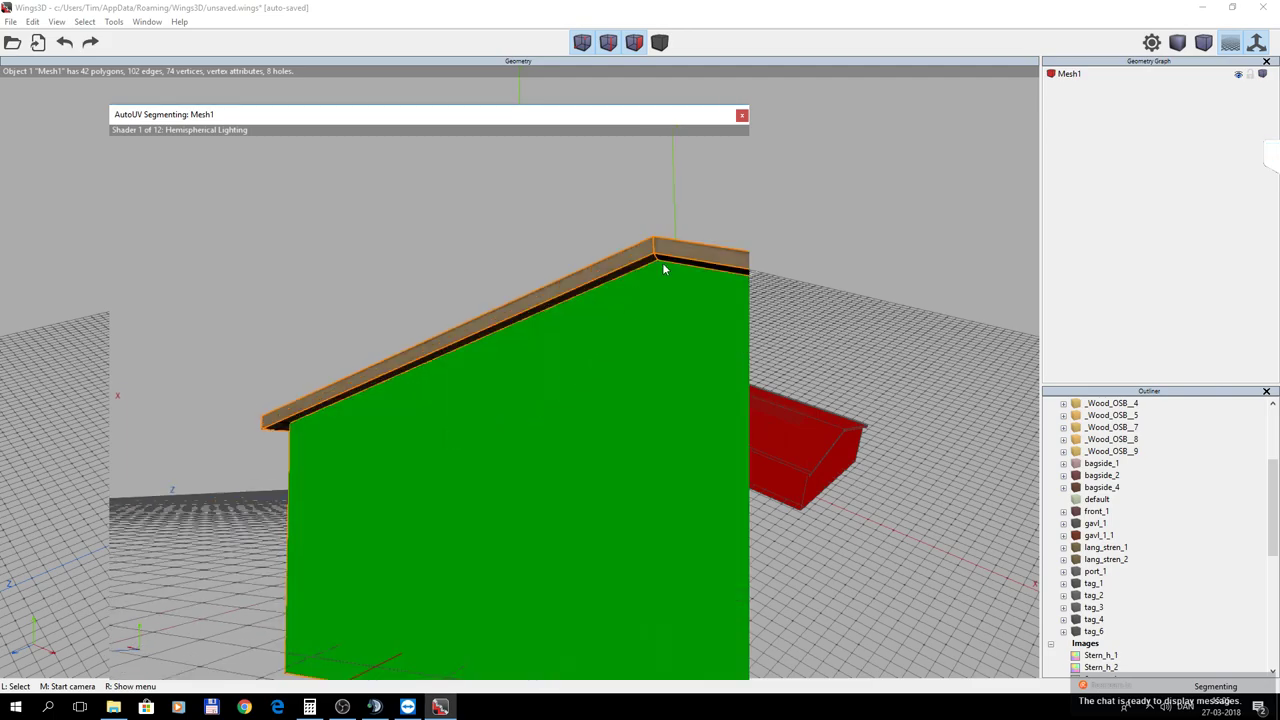
left_click(608, 42)
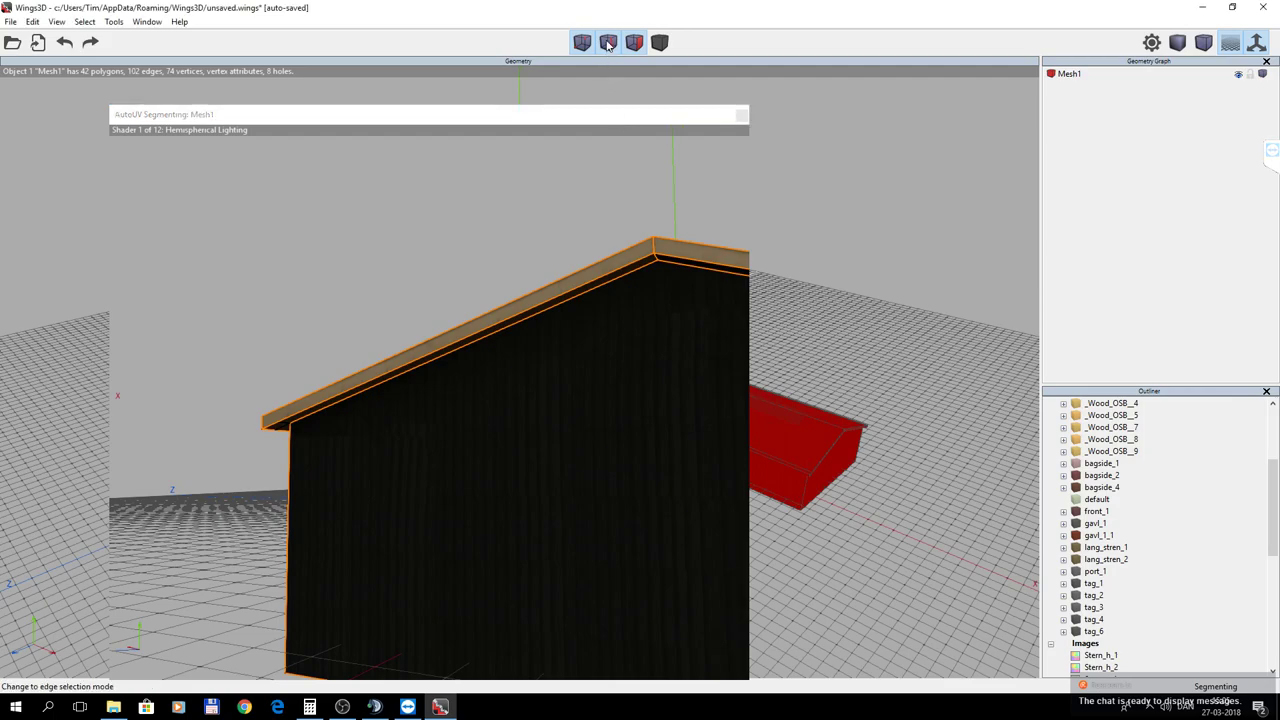
left_click(655, 256)
left_click(655, 250)
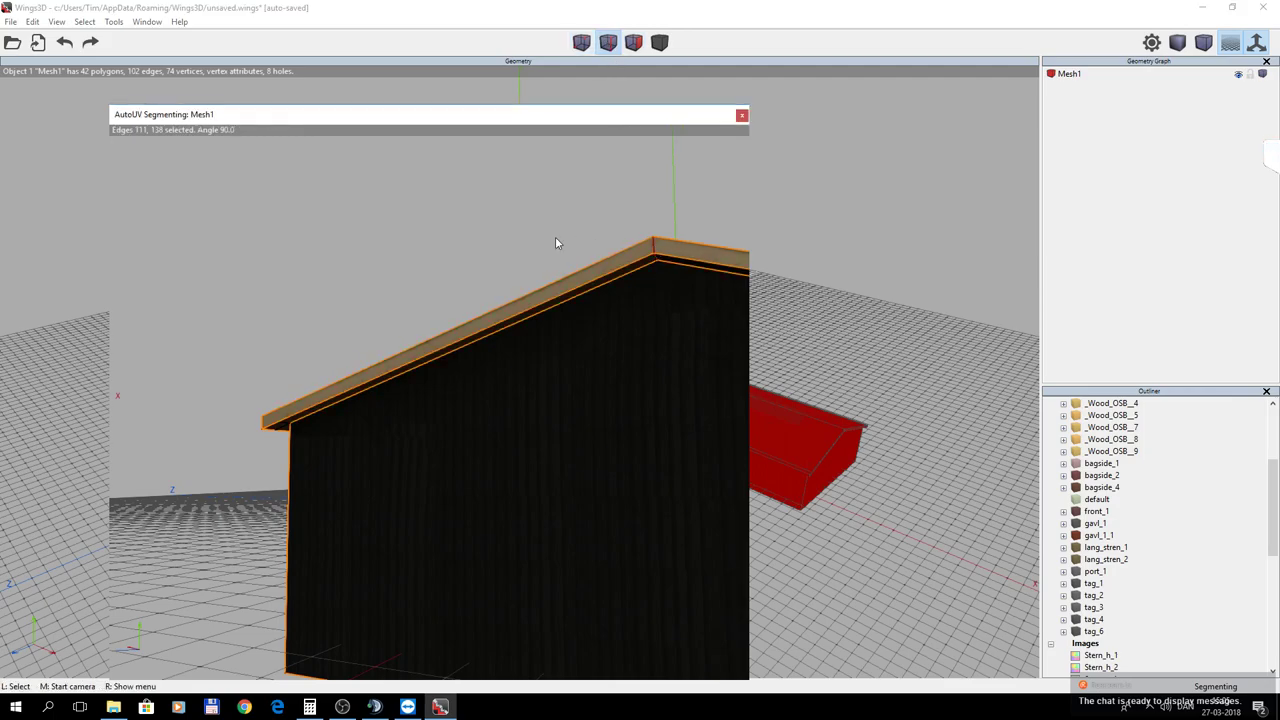
right_click(466, 230)
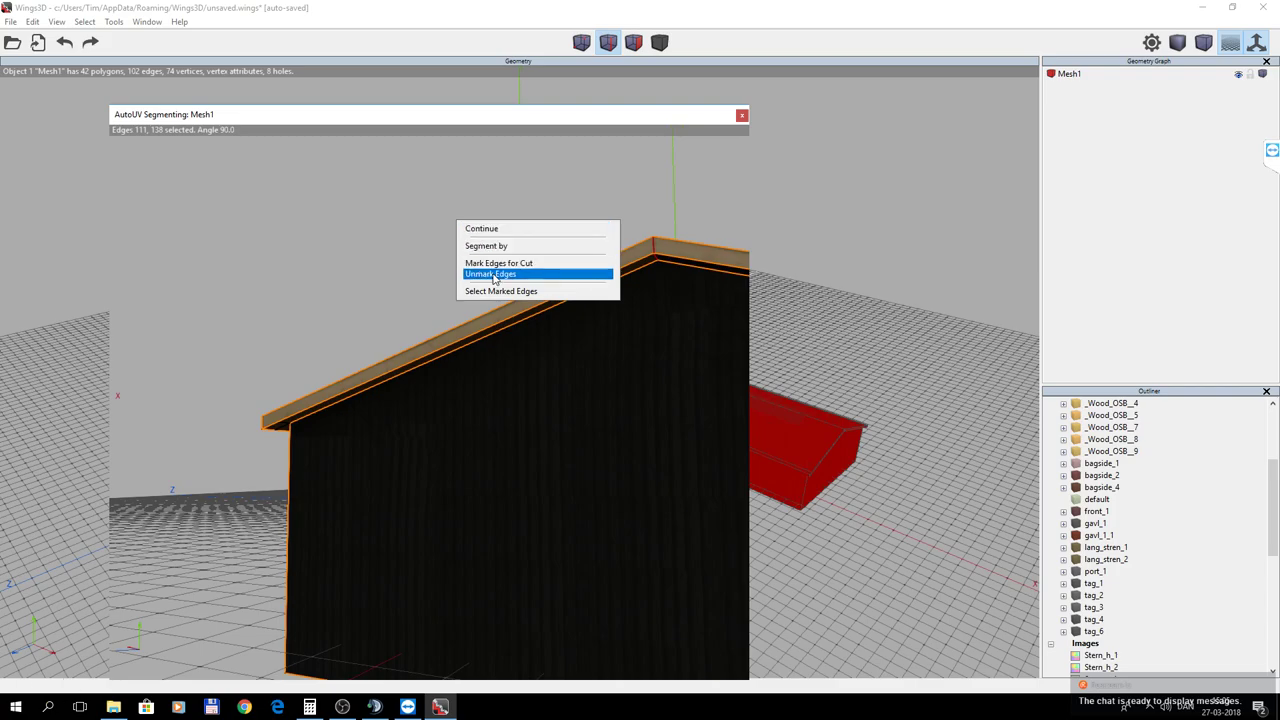
left_click(487, 264)
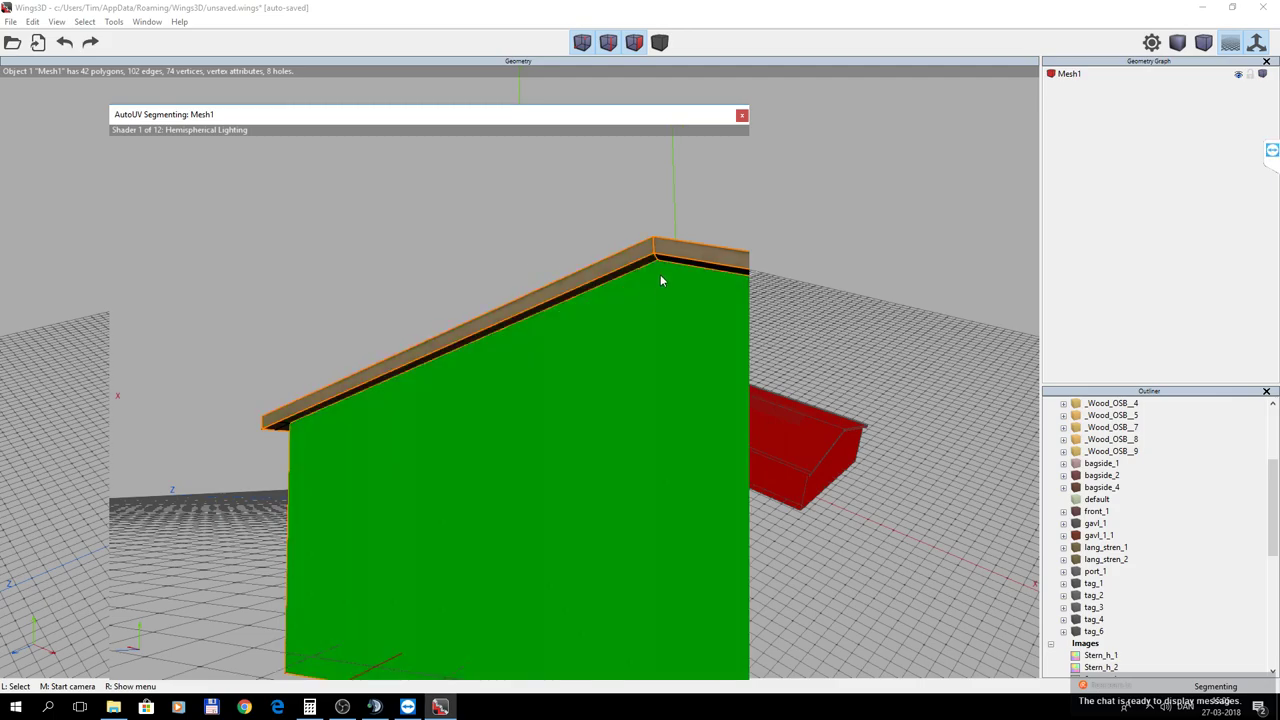
Examine the marked cut edges along the roof ridge, eaves and gables from several sides of the building.
middle_click(602, 198)
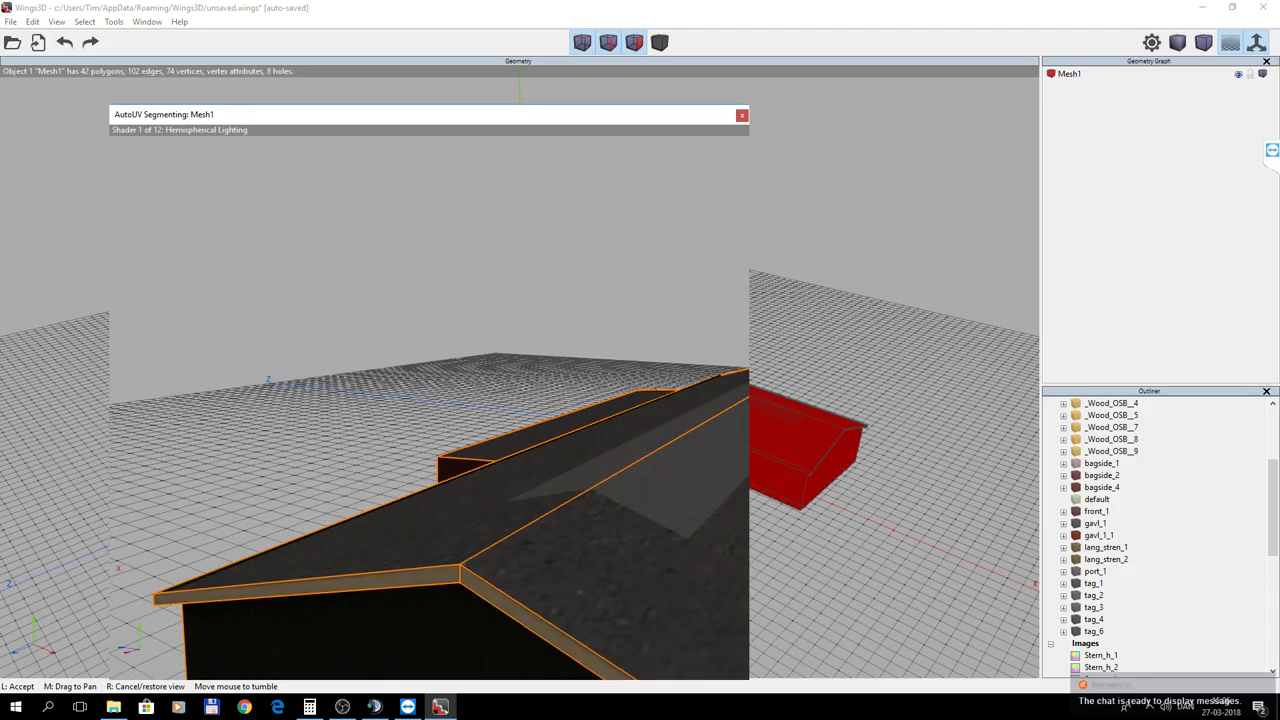
left_click(601, 192)
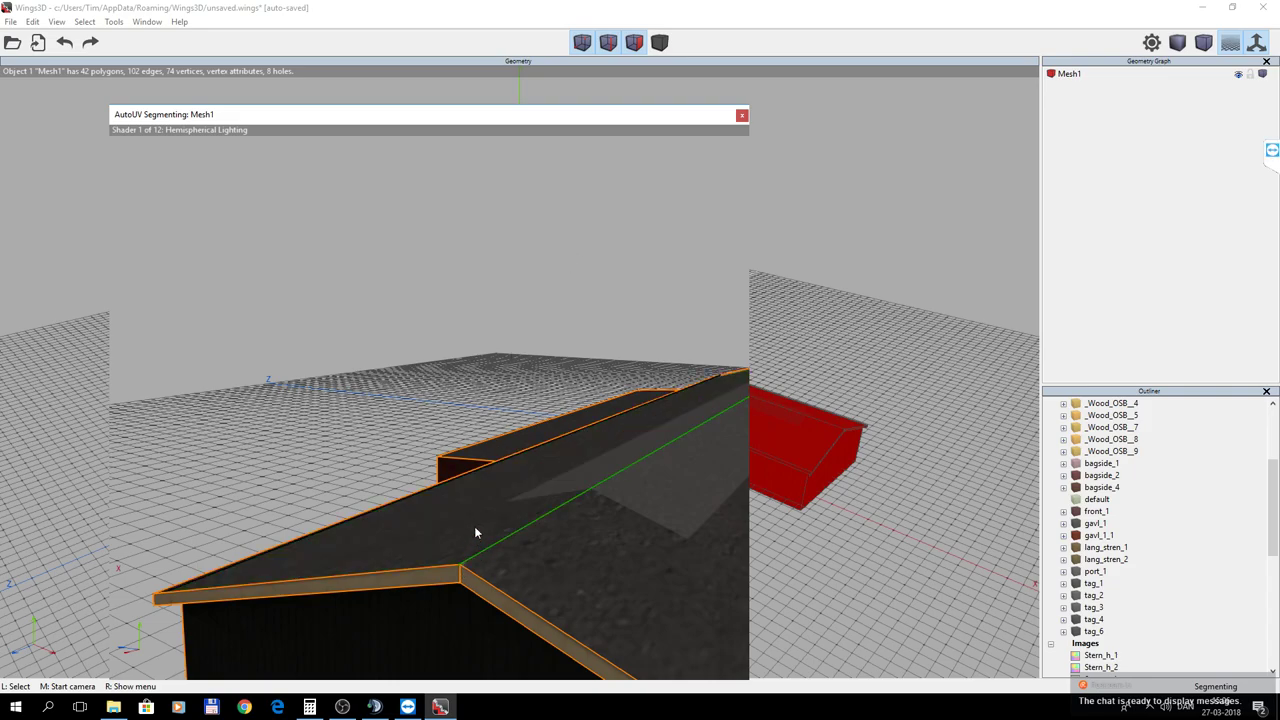
middle_click(416, 471)
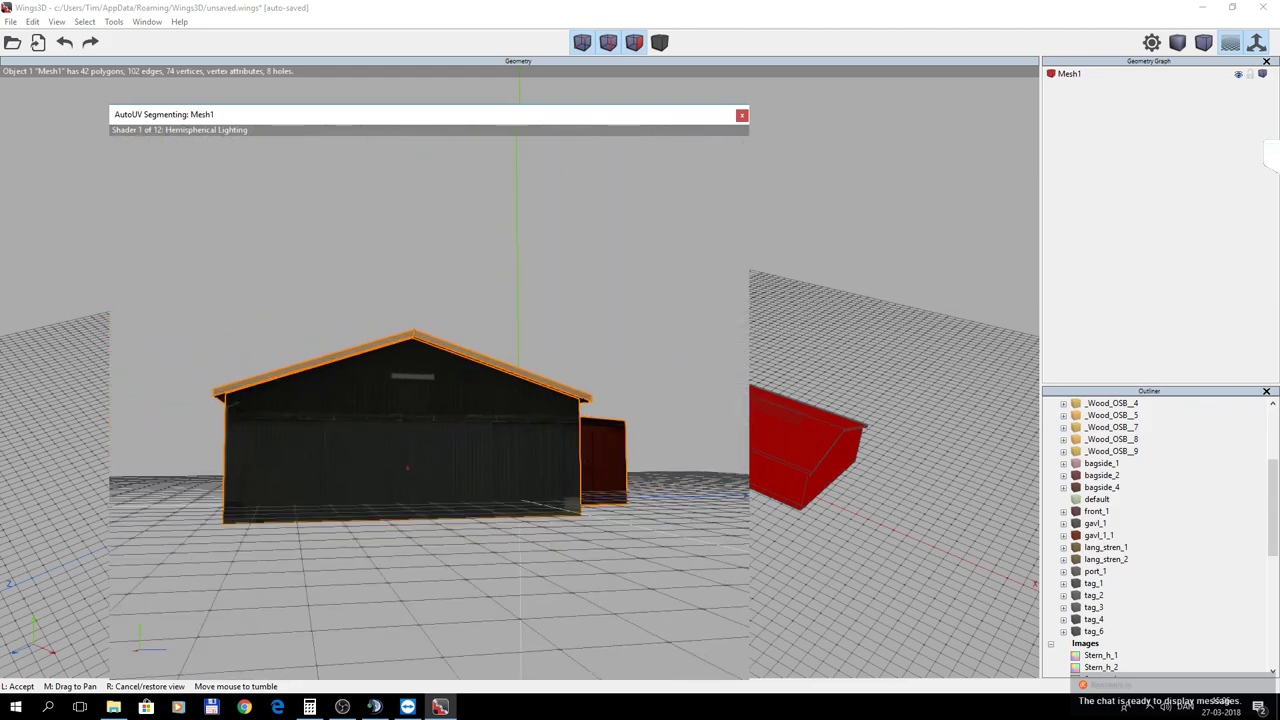
left_click(428, 469)
middle_click(436, 551)
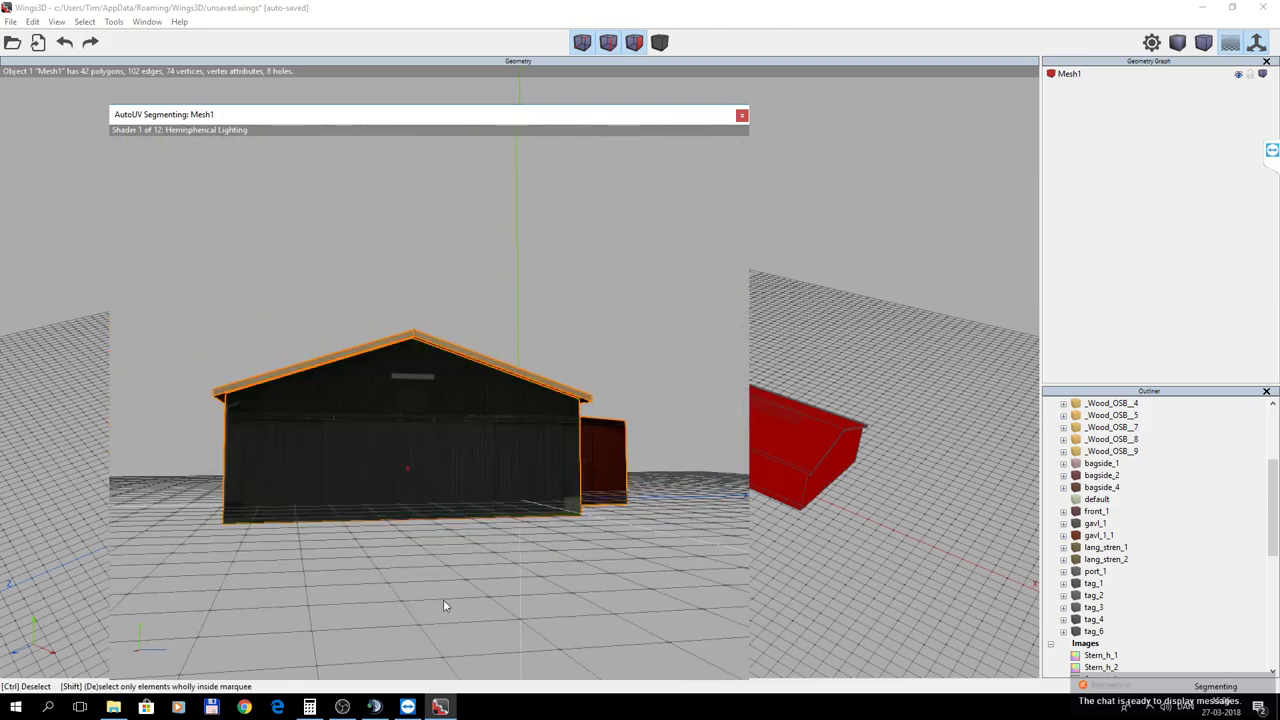
left_click(460, 559)
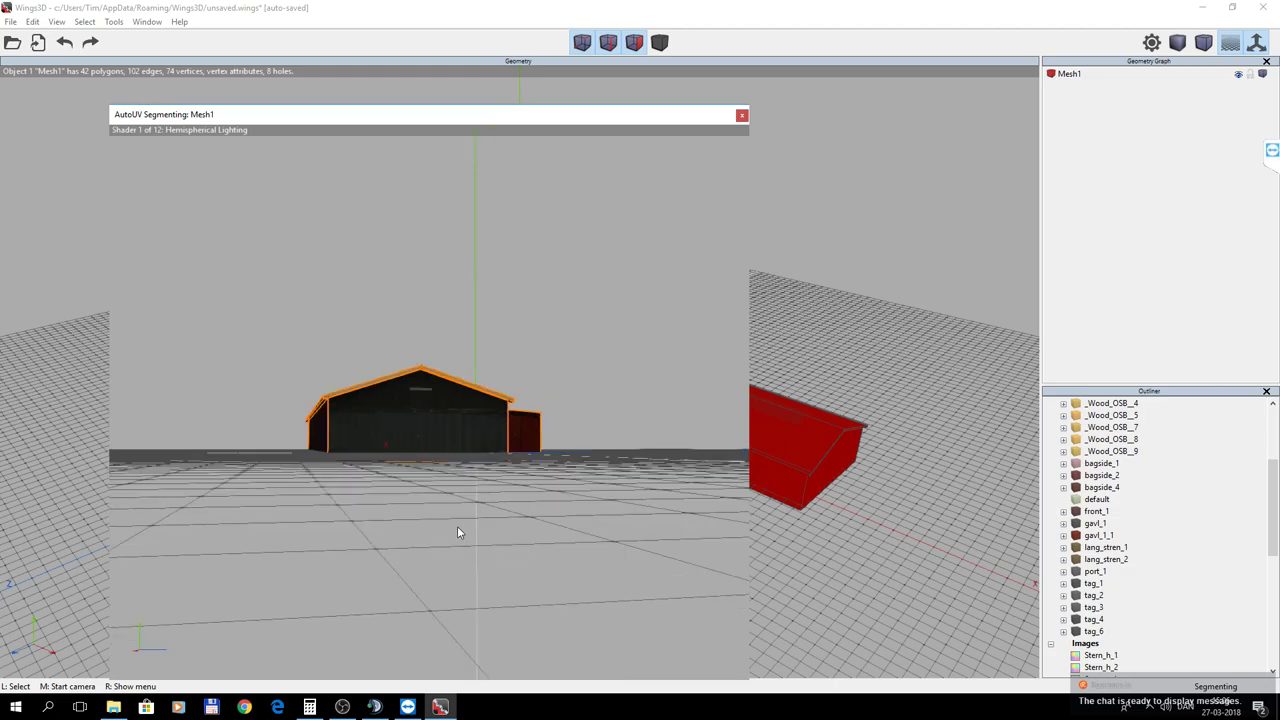
middle_click(456, 512)
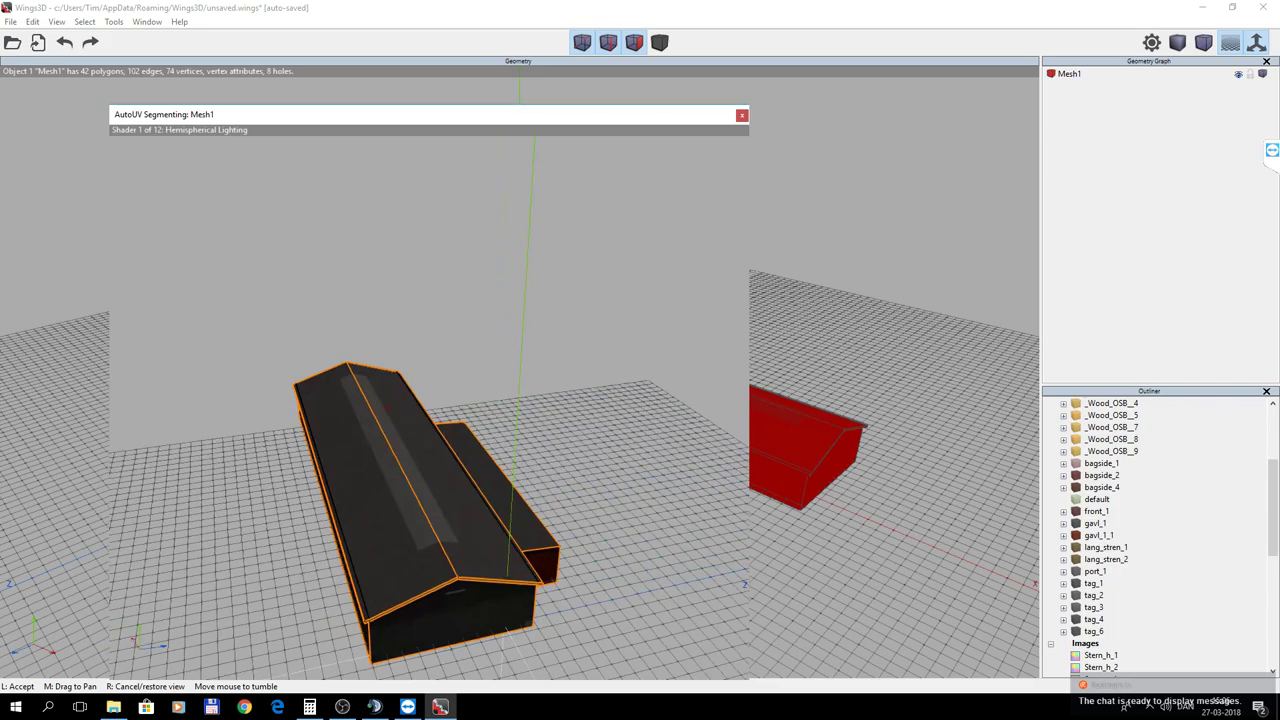
left_click(456, 504)
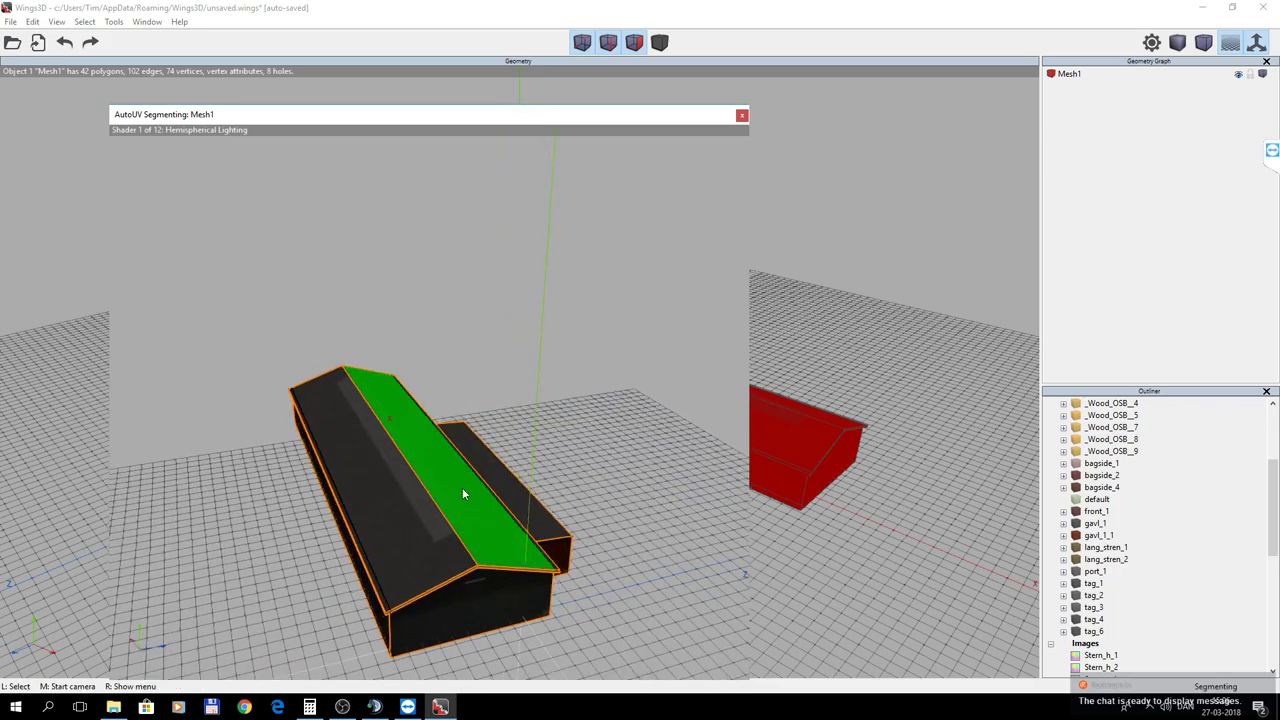
Continue from segmenting to the UV layout of the building with the Projection Normal mapping.
right_click(603, 461)
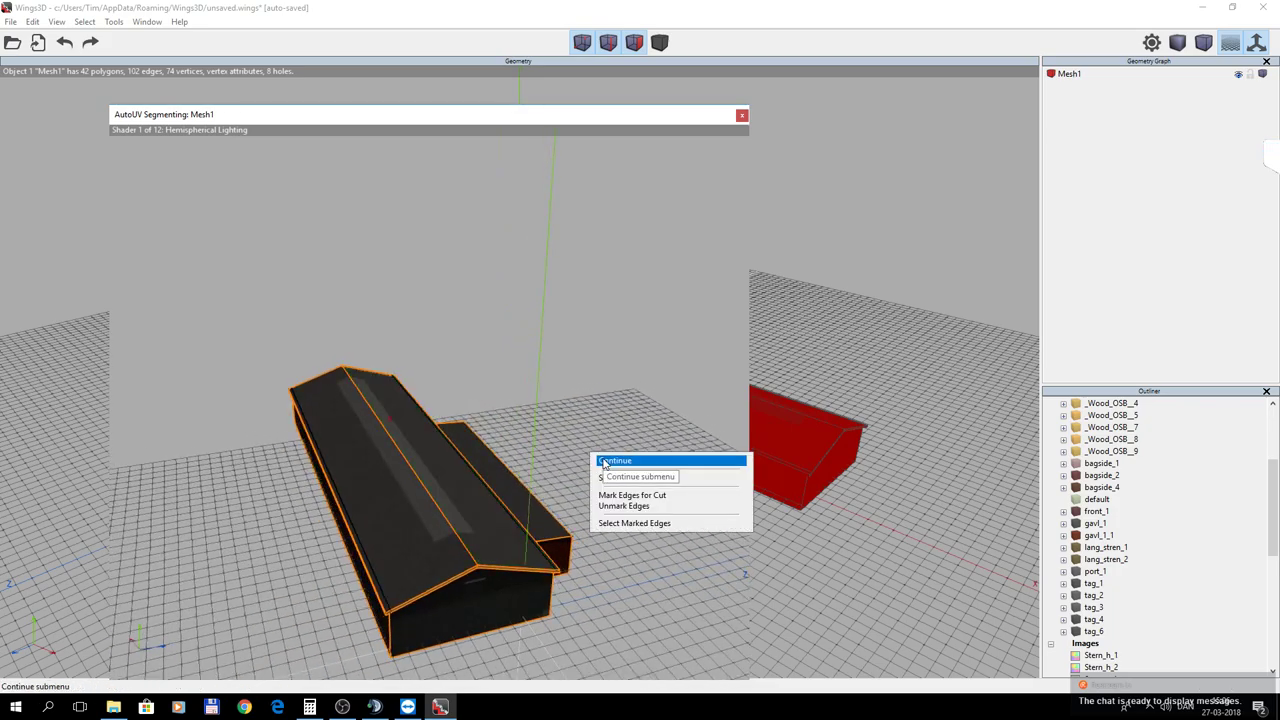
left_click(603, 462)
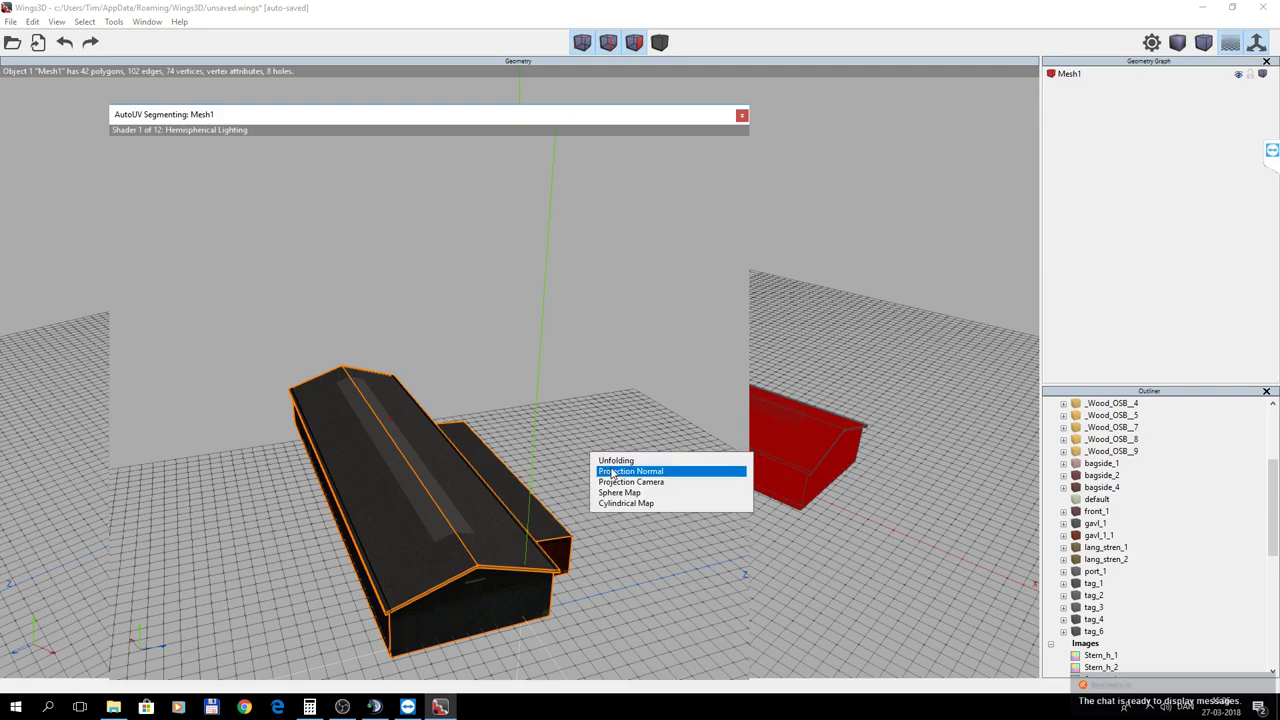
left_click(611, 470)
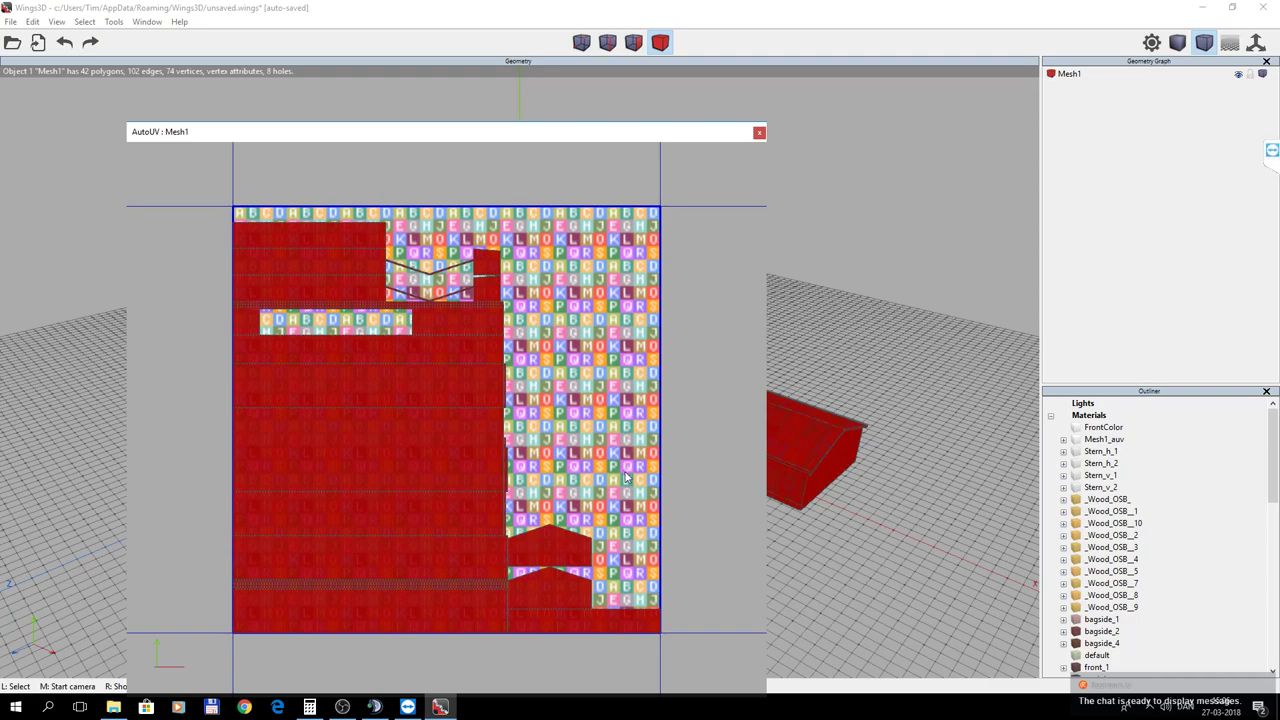
Shift all UV charts together slightly up and to the right in the texture square and clear the selection.
left_click(564, 538)
key("m")
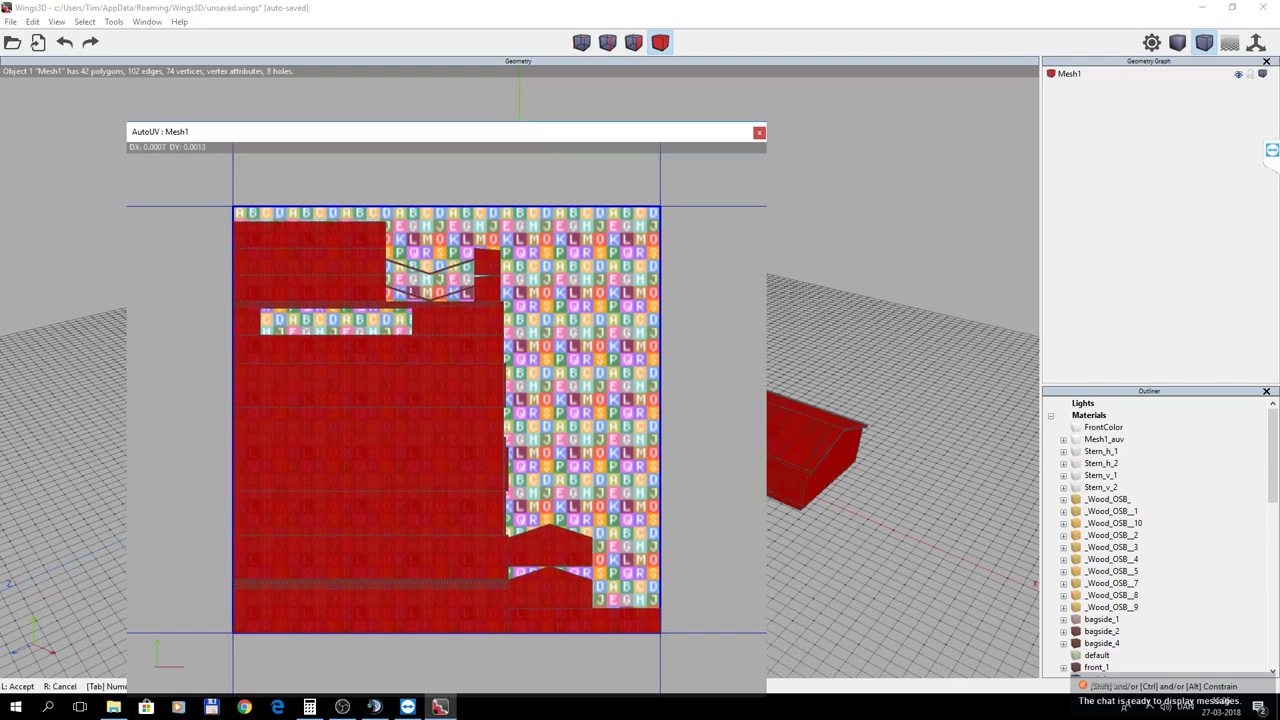
left_click(568, 542)
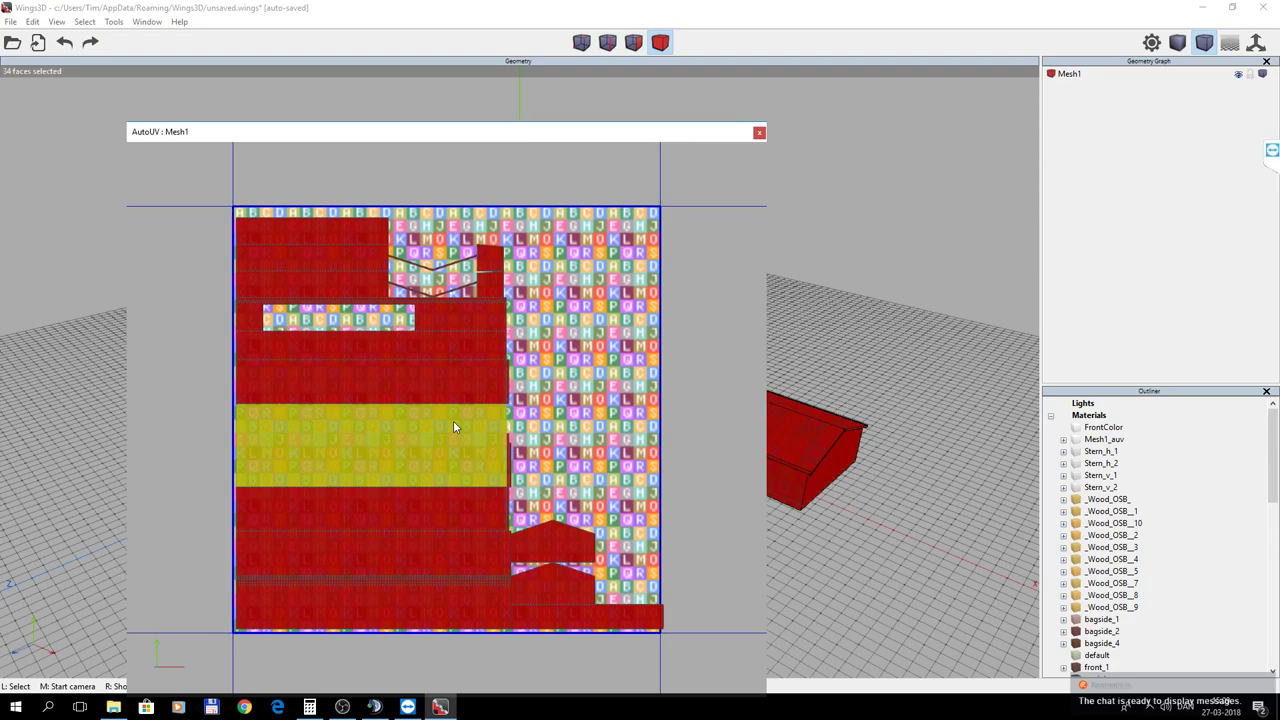
left_click(553, 438)
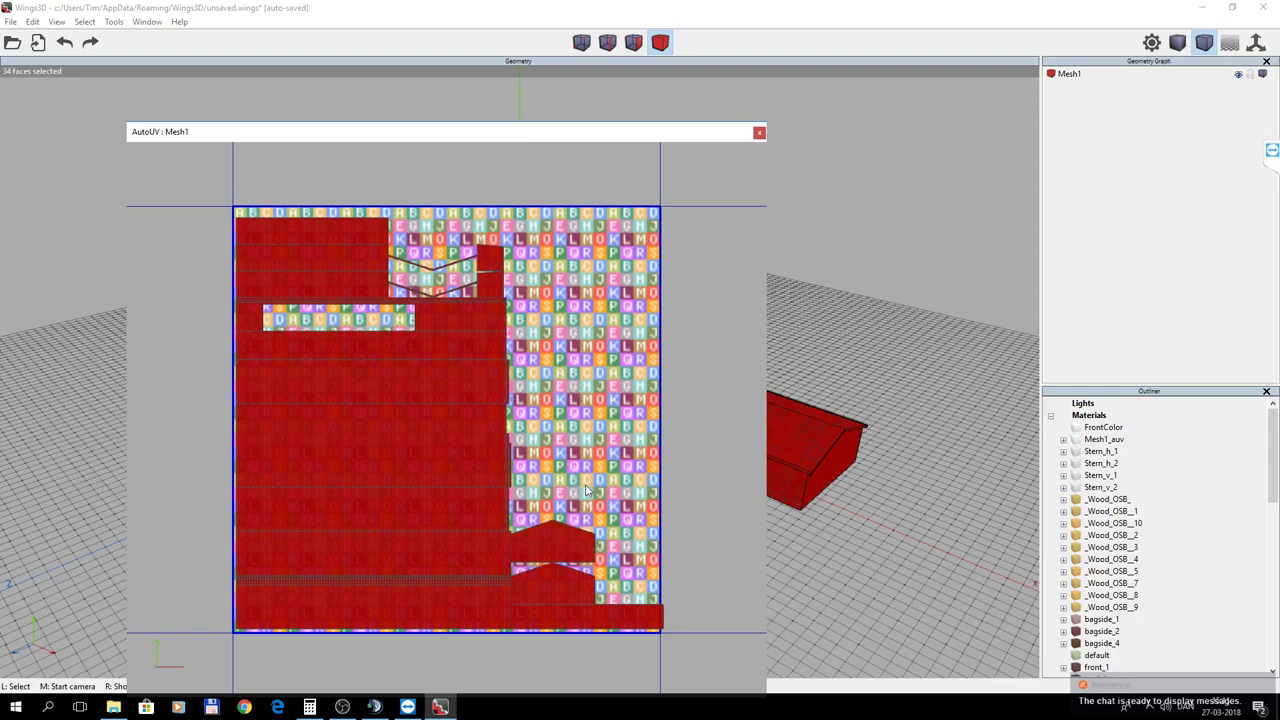
key("space")
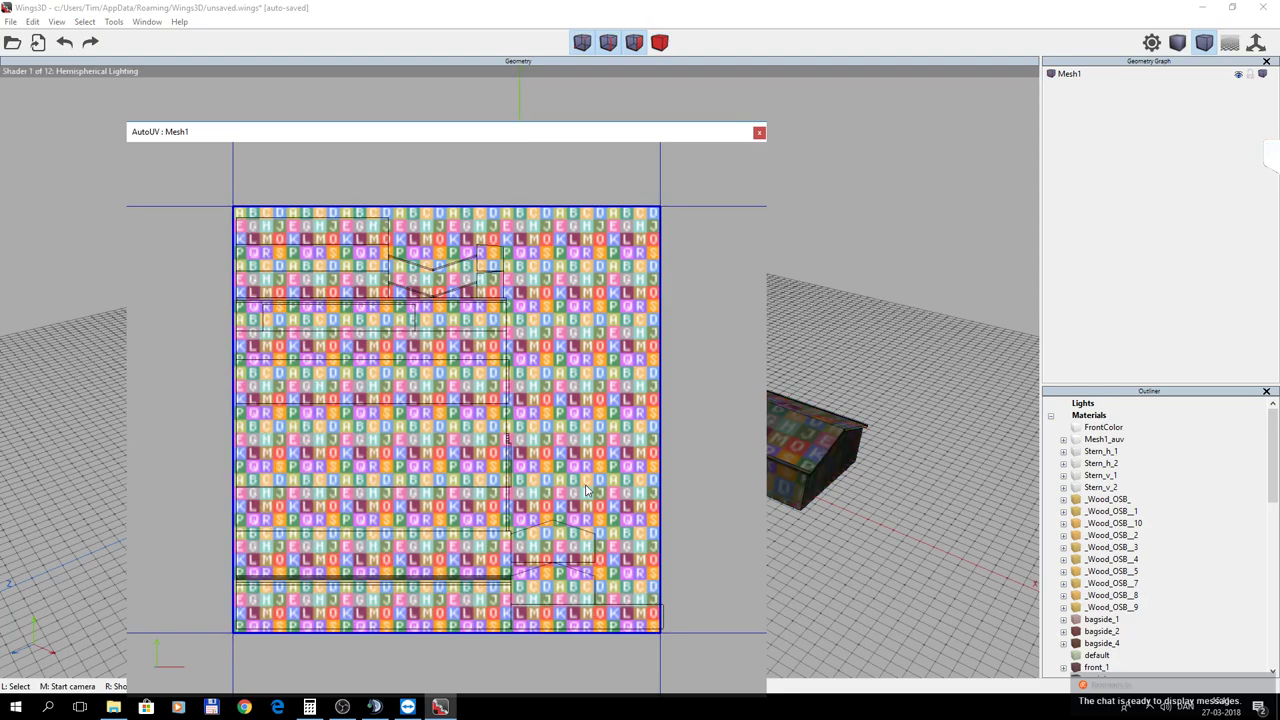
Scale the upper of the two gable-wall charts uniformly to about 181%.
left_click(547, 536)
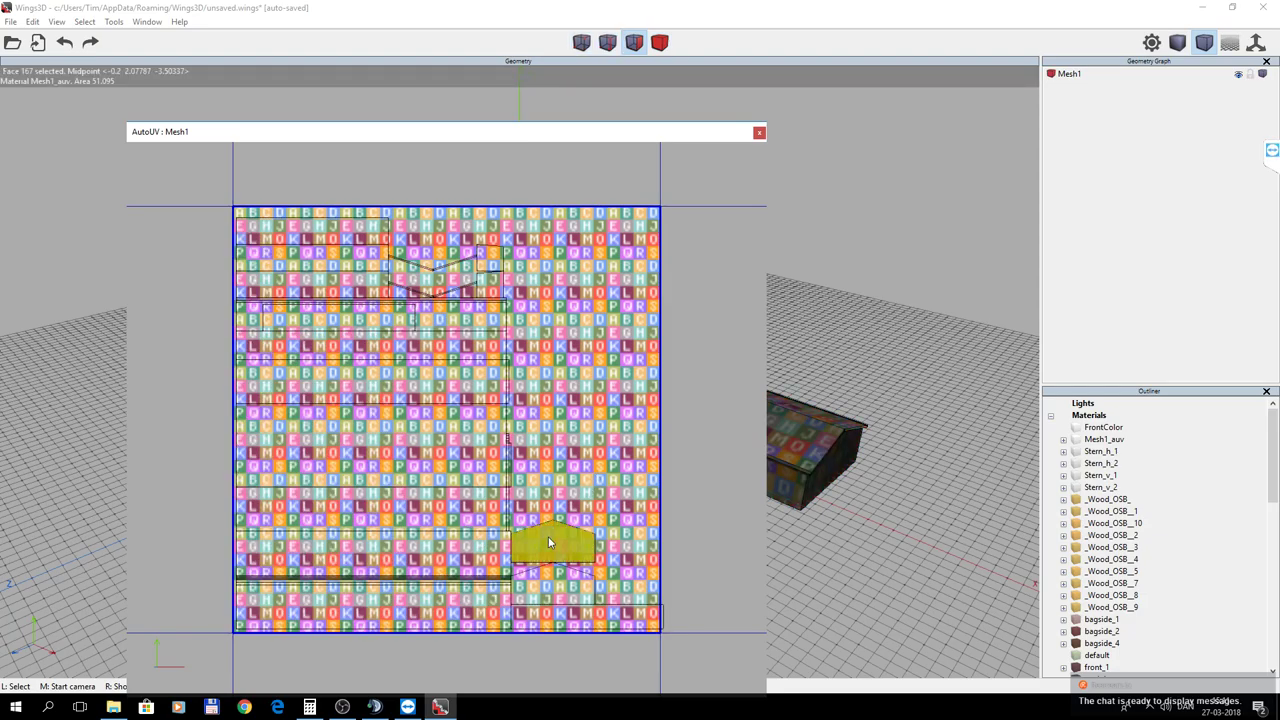
right_click(548, 538)
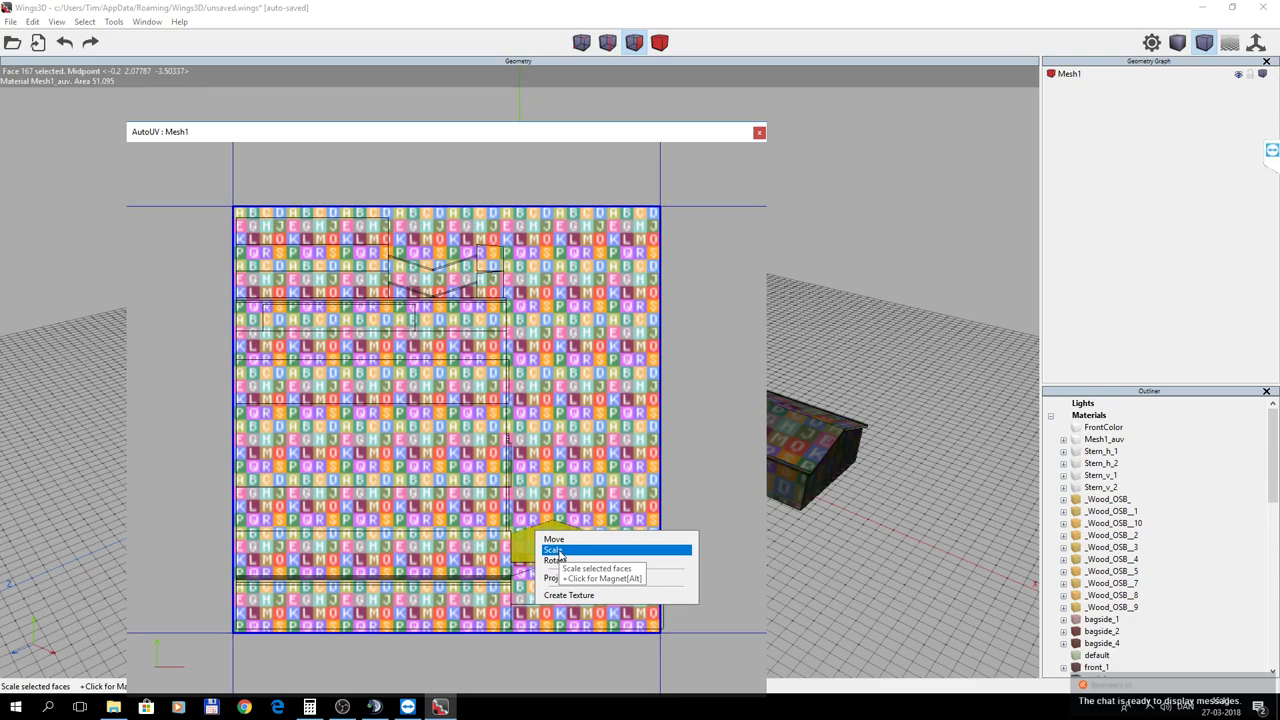
left_click(560, 551)
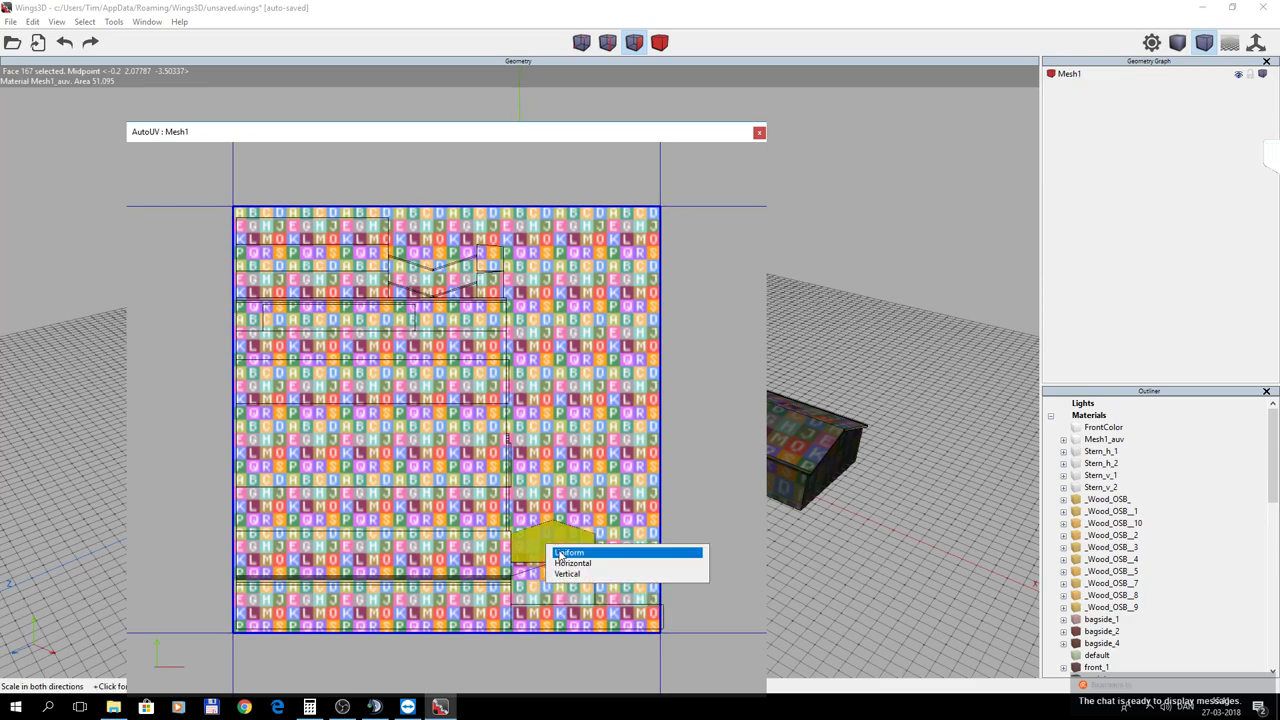
left_click(566, 552)
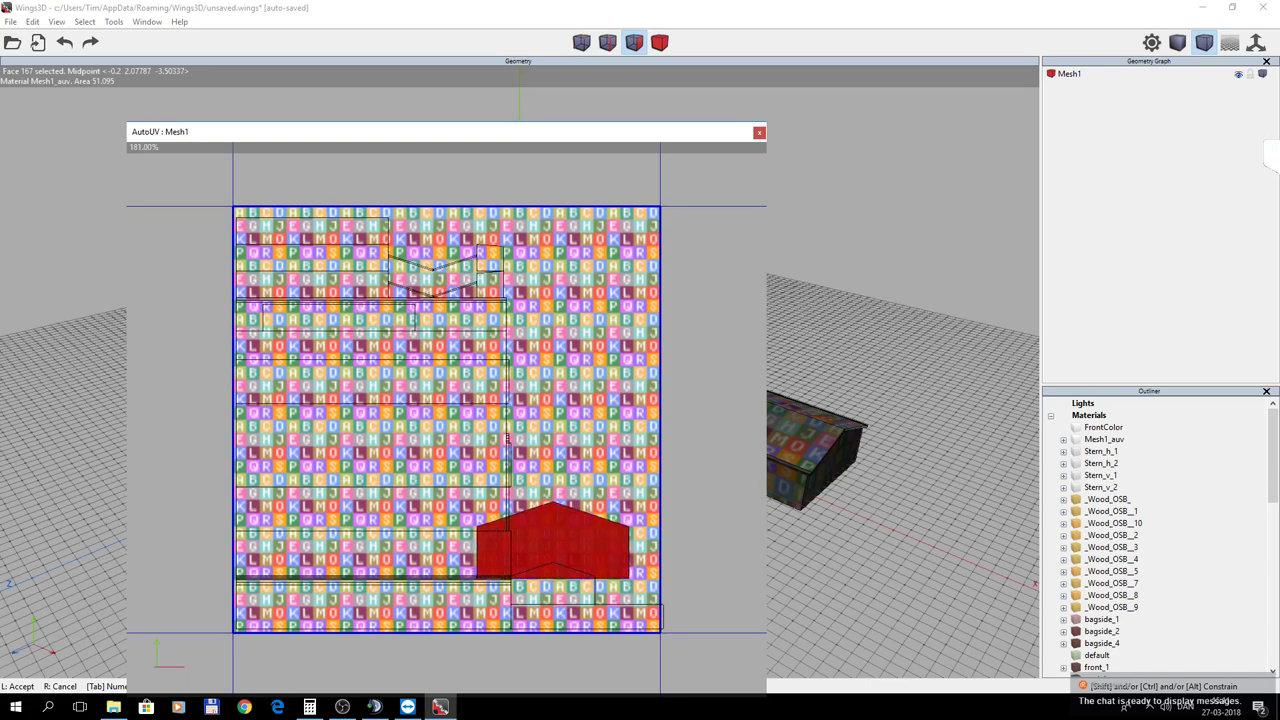
left_click(557, 545)
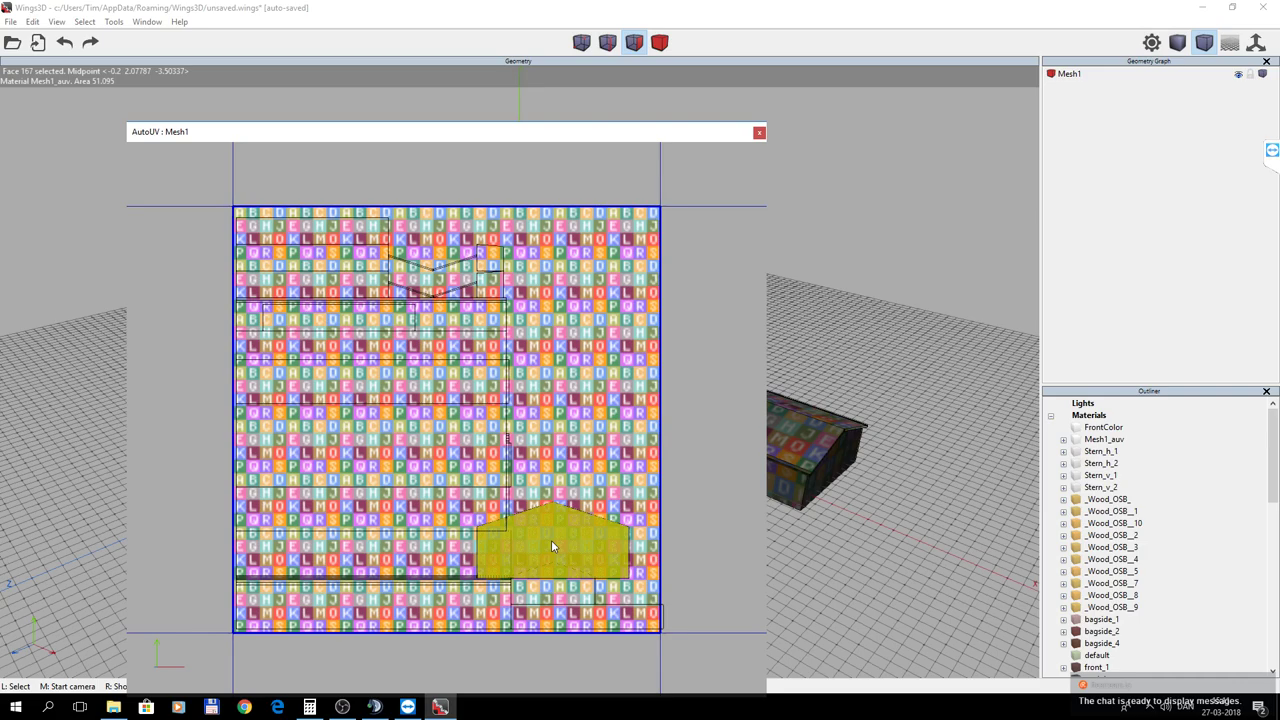
Move the enlarged gable-wall chart freely by about 0.077 to the right and 0.099 upward, against the texture square's right edge.
right_click(551, 545)
left_click(553, 543)
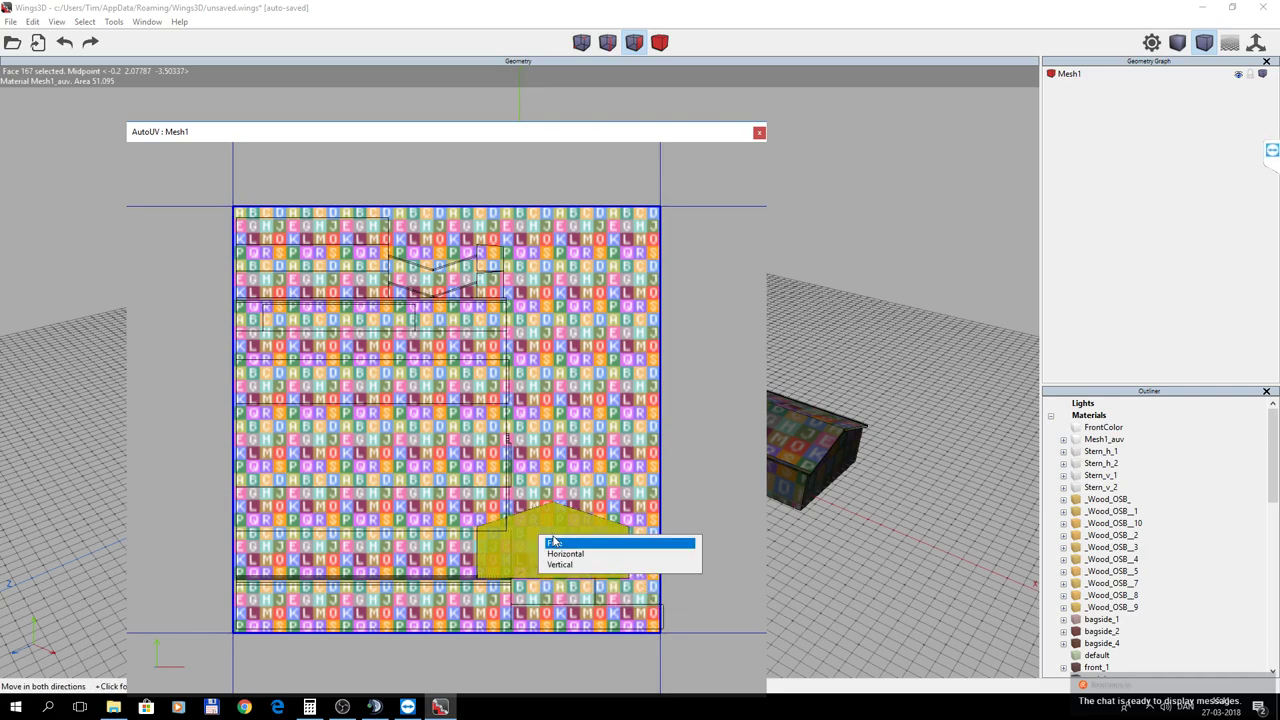
left_click(555, 542)
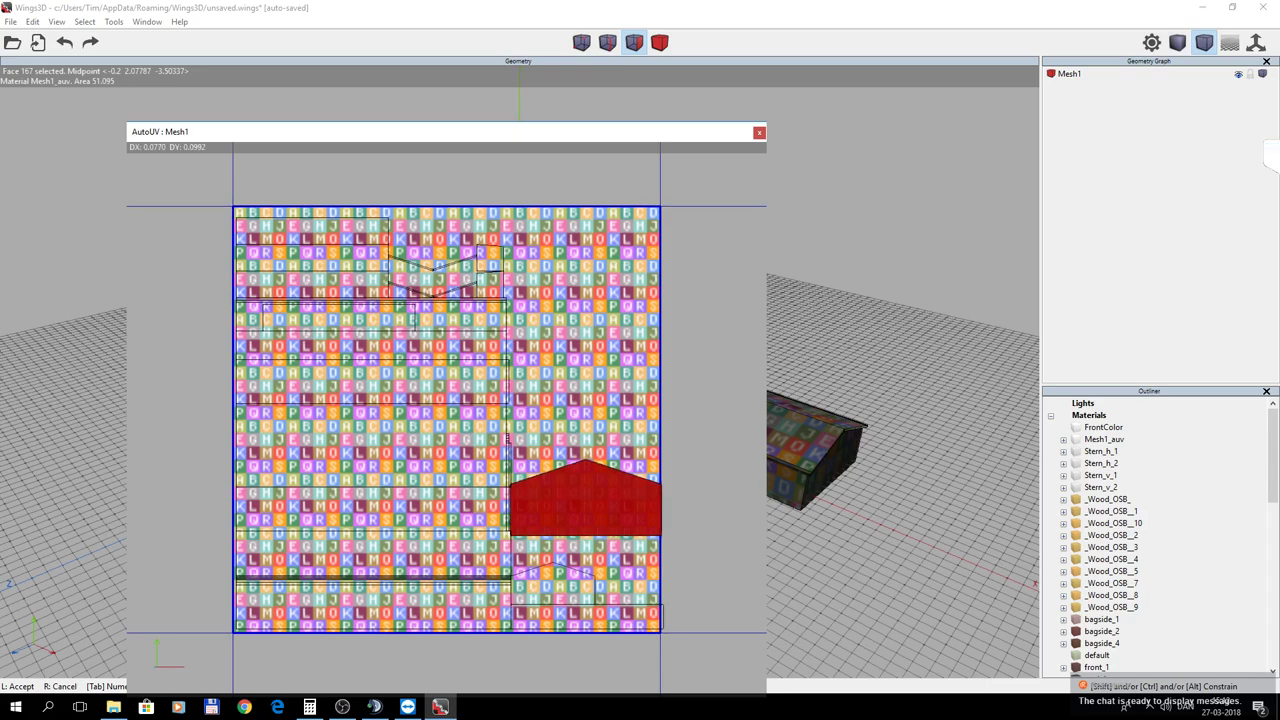
left_click(570, 506)
Scale the moved gable-wall chart down slightly and uniformly so it sits inside the texture square's right edge.
right_click(570, 506)
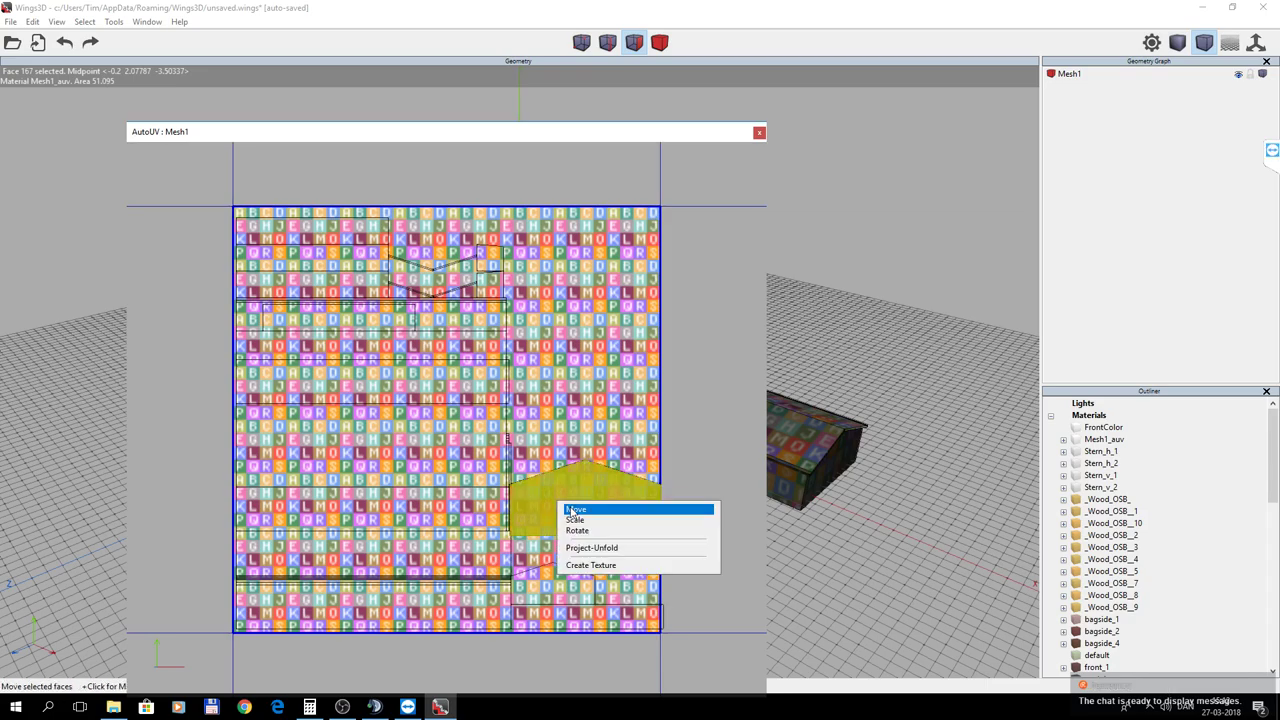
left_click(575, 520)
left_click(576, 522)
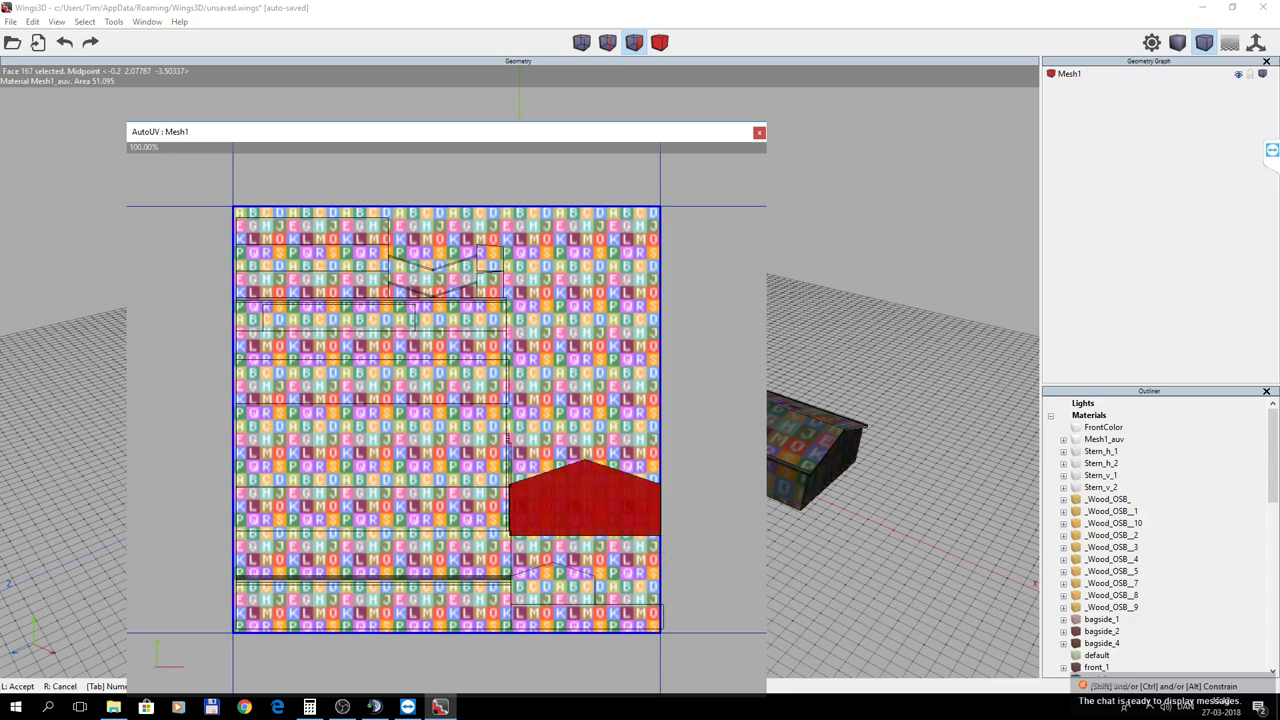
left_click(575, 523)
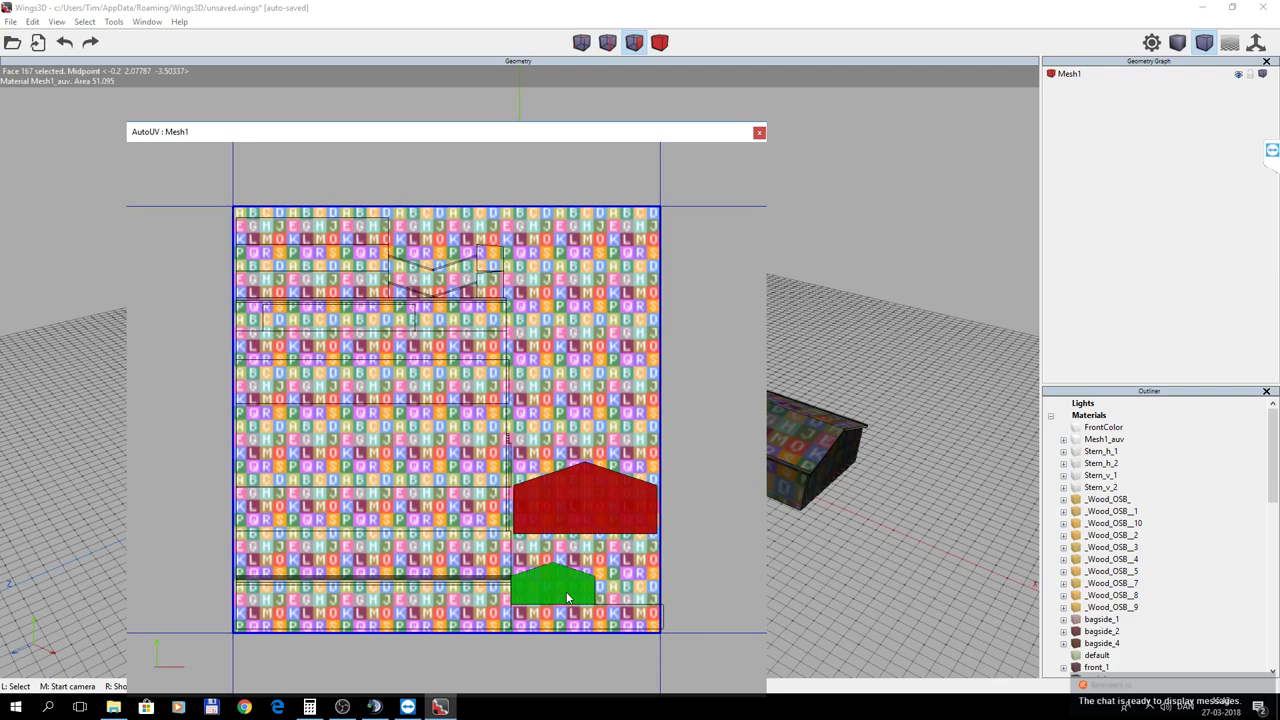
Scale the same gable-wall chart uniformly to about 103% and clear the selection.
right_click(566, 593)
left_click(575, 607)
left_click(575, 614)
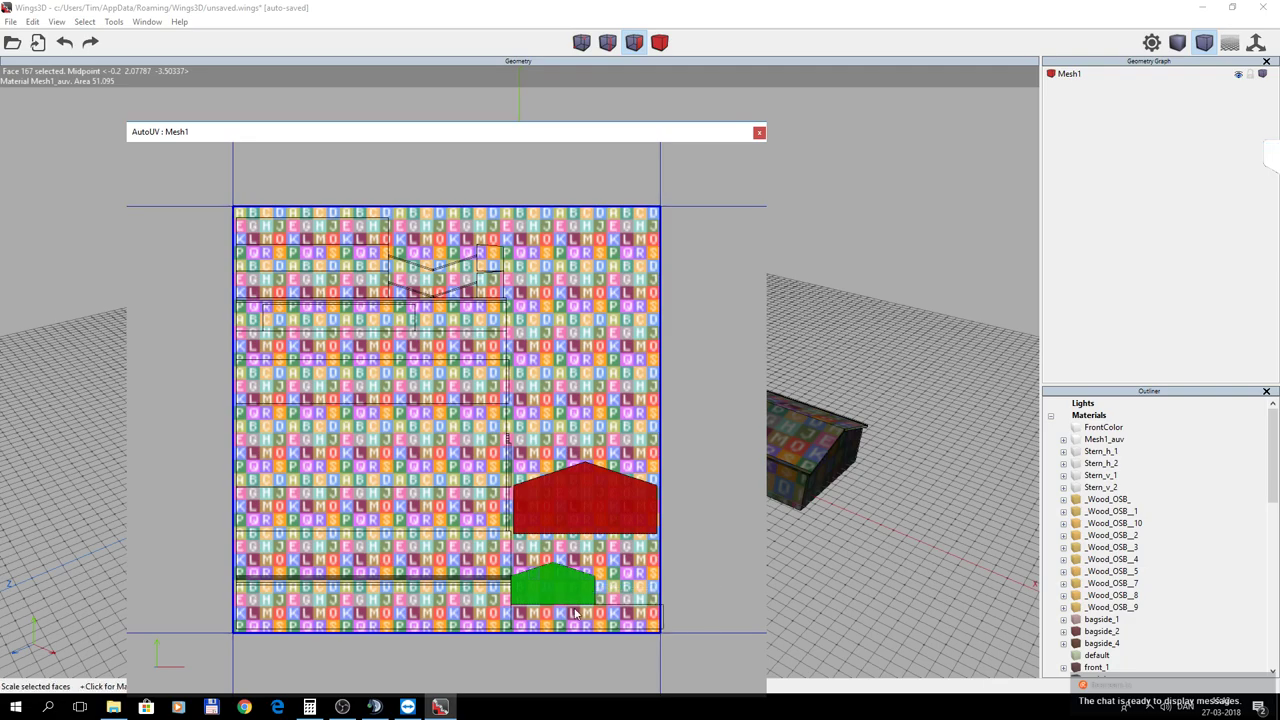
left_click(574, 610)
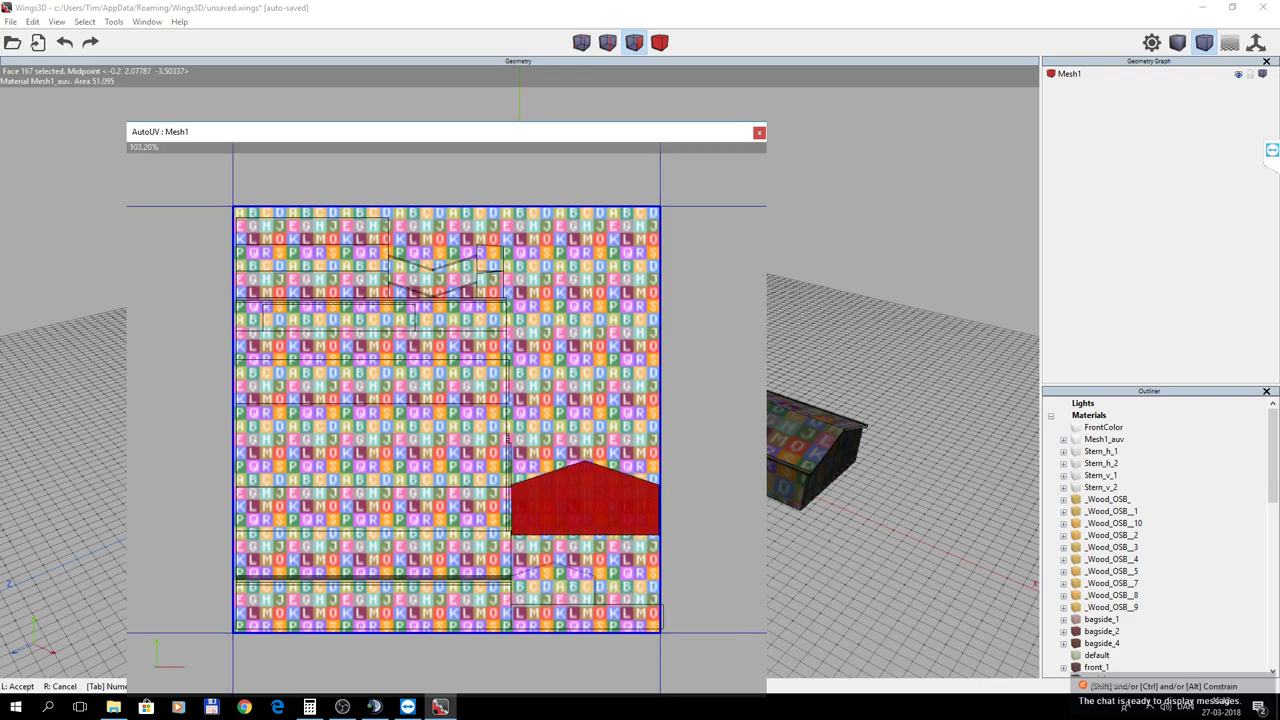
left_click(577, 603)
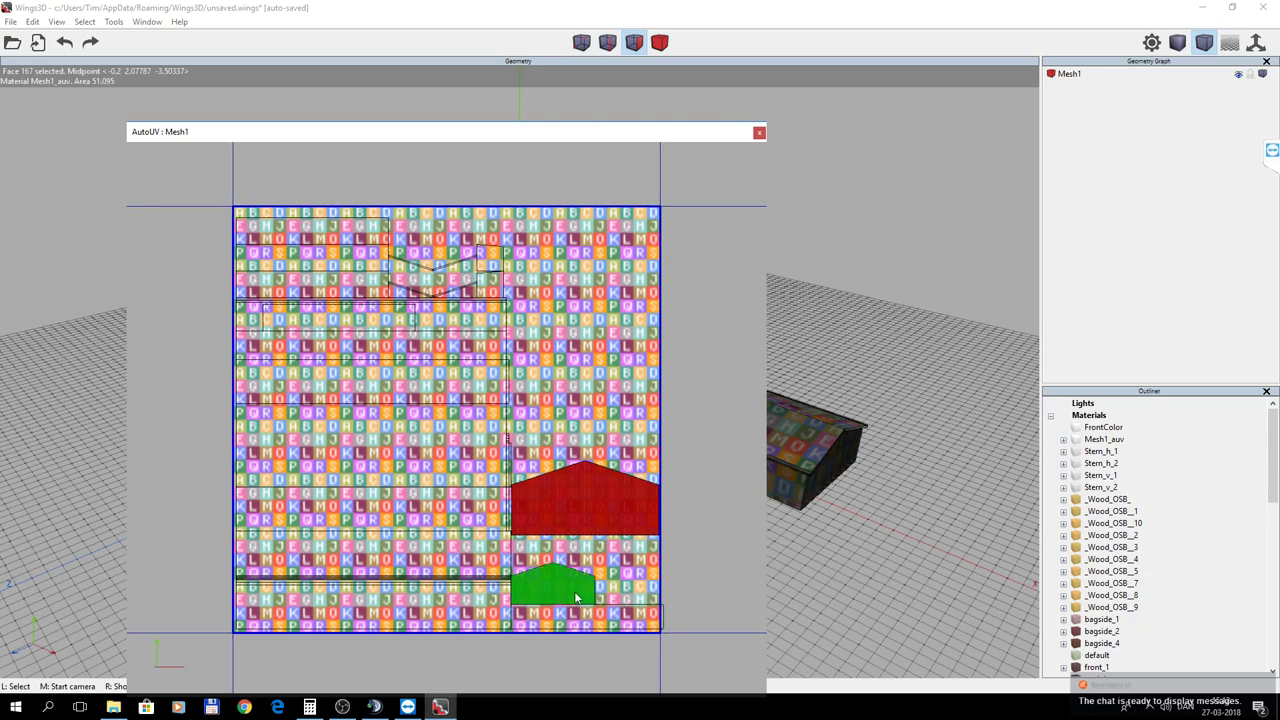
key("space")
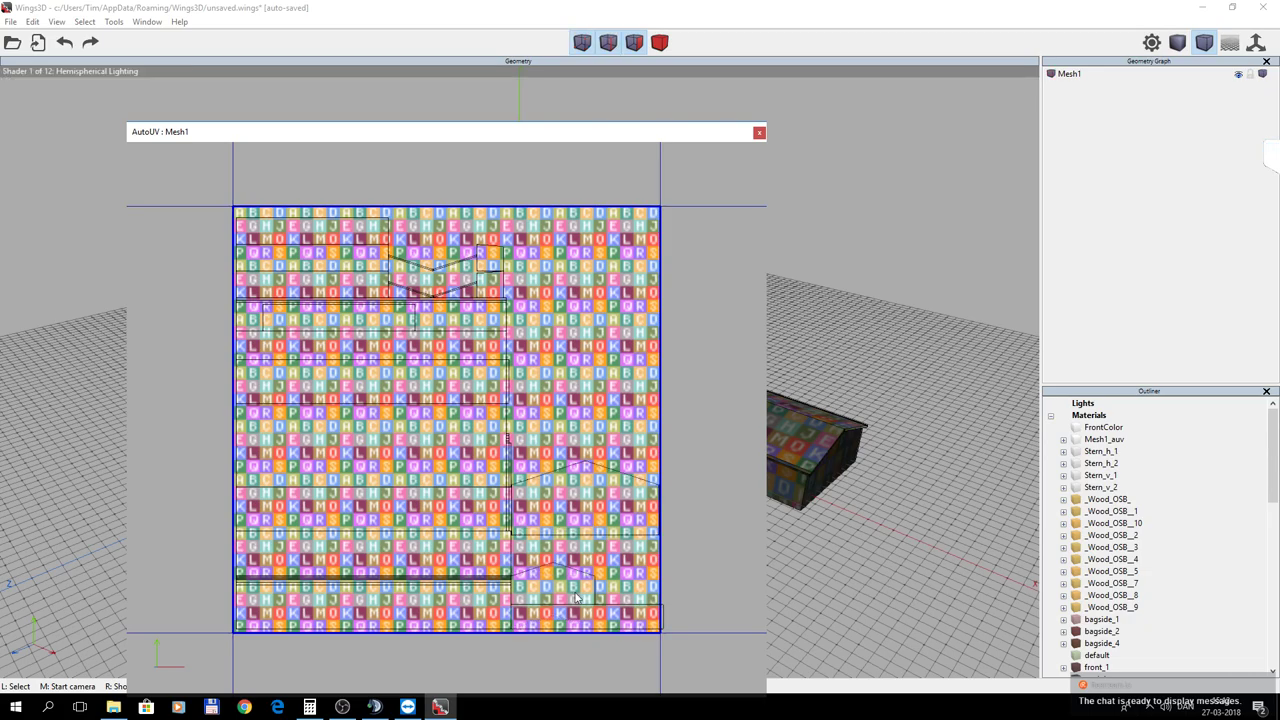
Scale the lower, smaller gable-wall chart uniformly to about 161%.
left_click(578, 598)
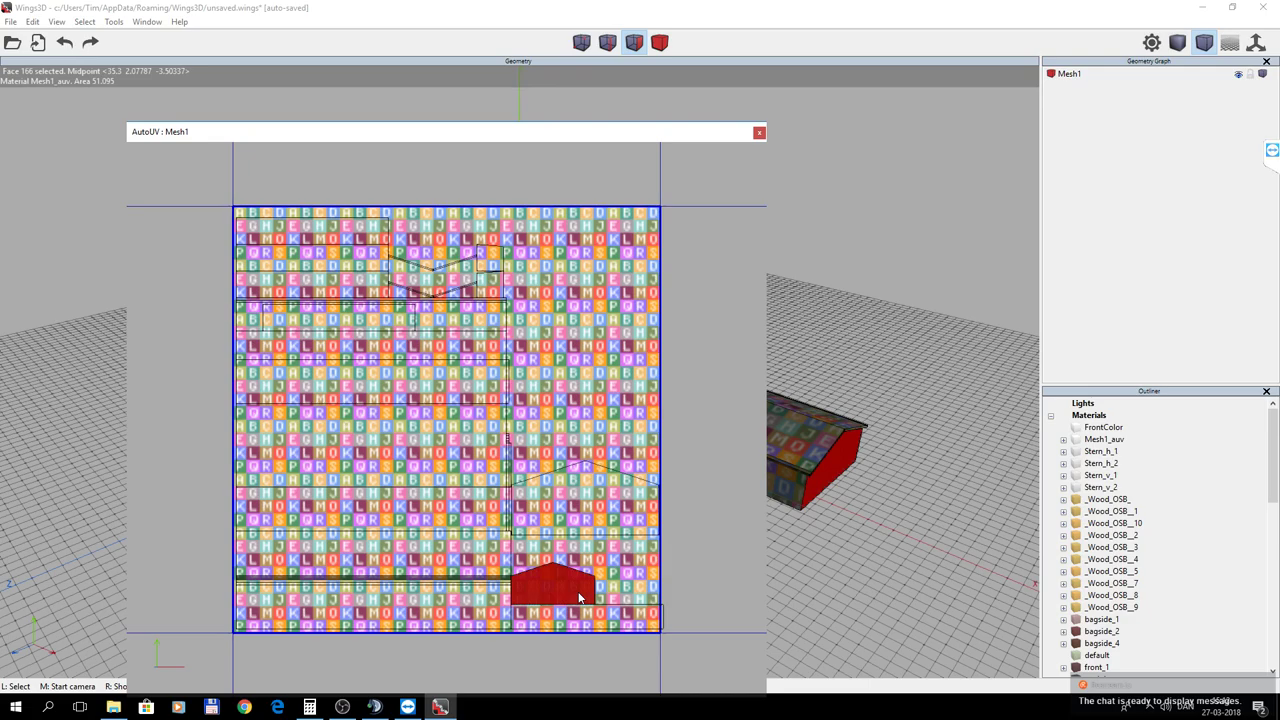
right_click(578, 598)
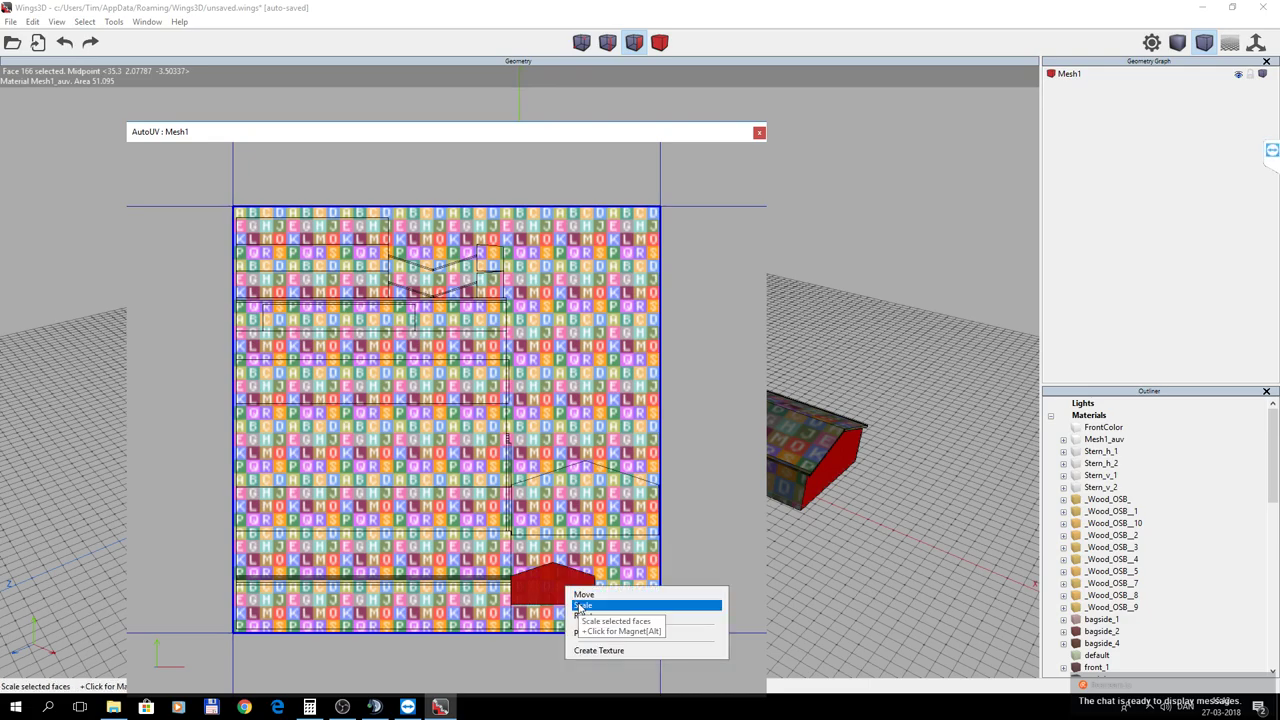
left_click(580, 596)
left_click(585, 604)
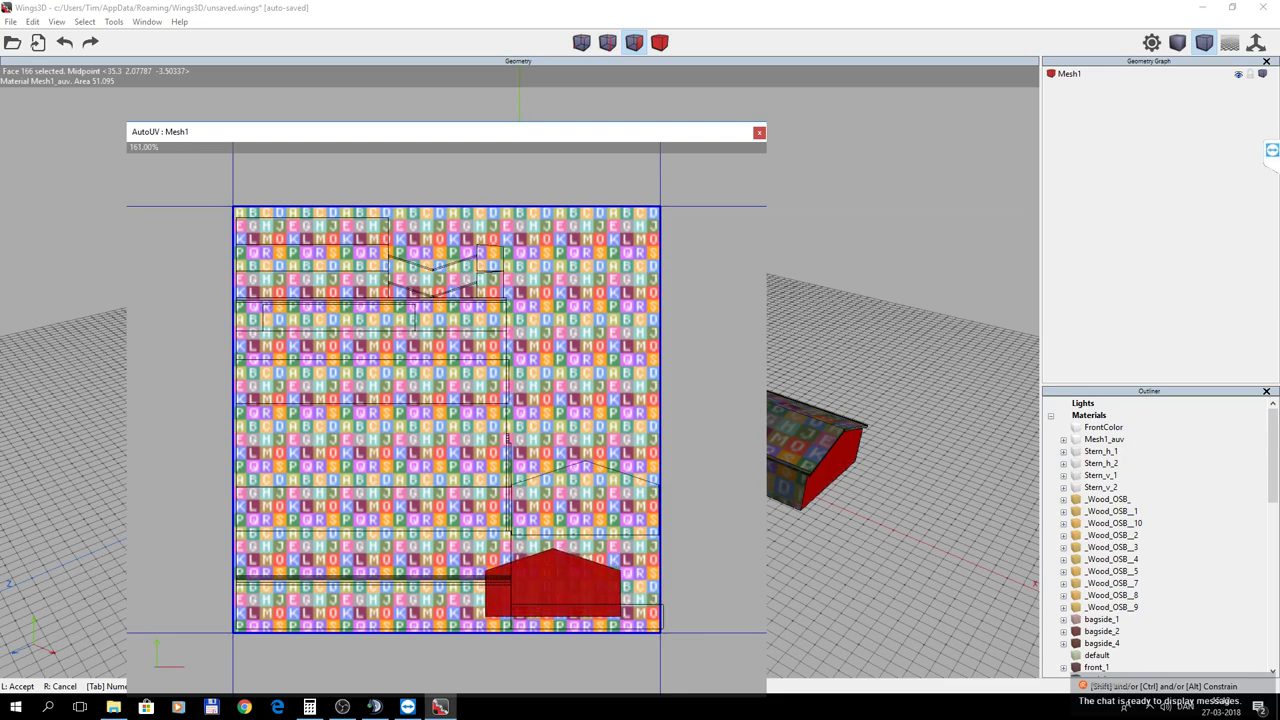
left_click(586, 608)
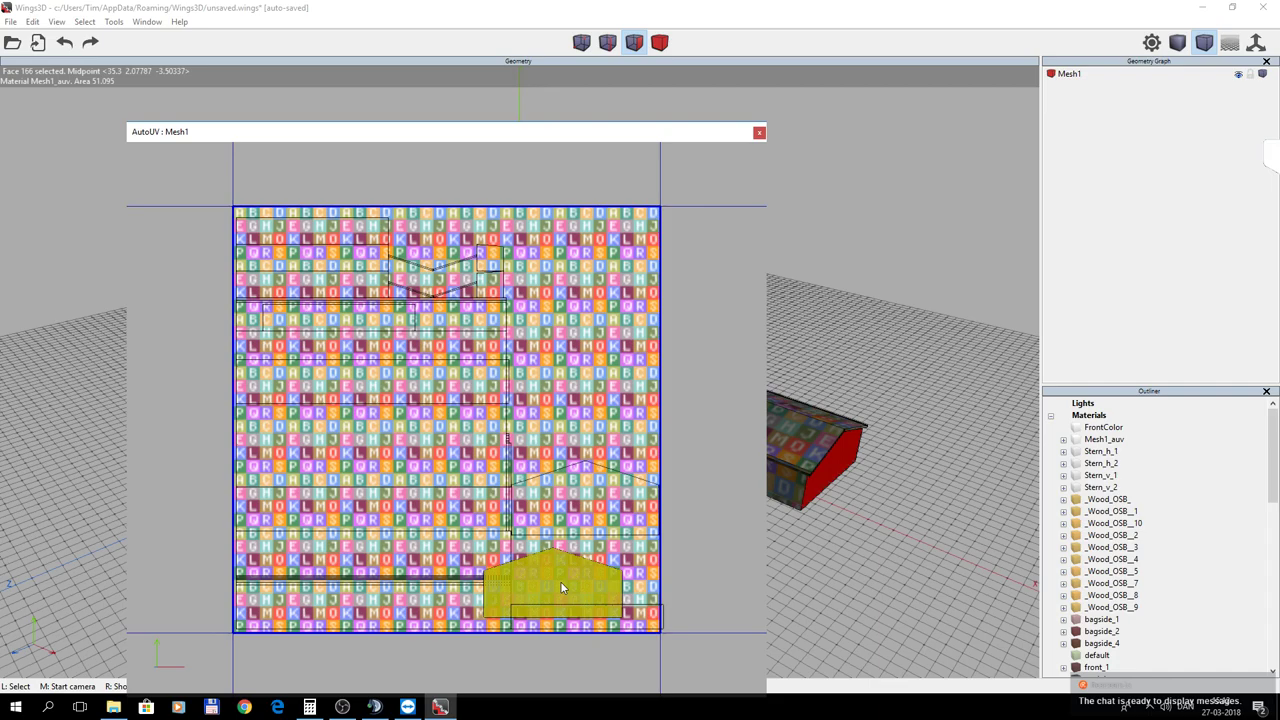
Move the lower gable-wall chart freely about 0.07 right and 0.03 up, below the other gable chart, and clear the selection.
right_click(560, 581)
left_click(563, 586)
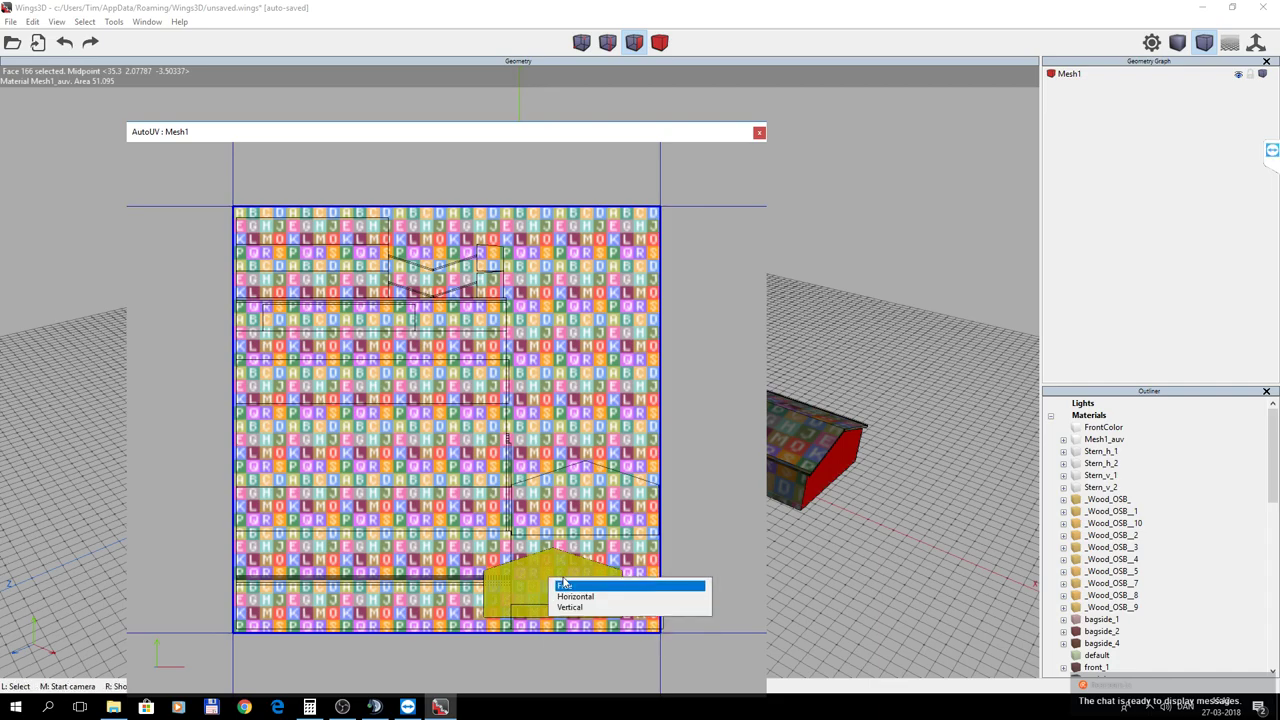
left_click(565, 587)
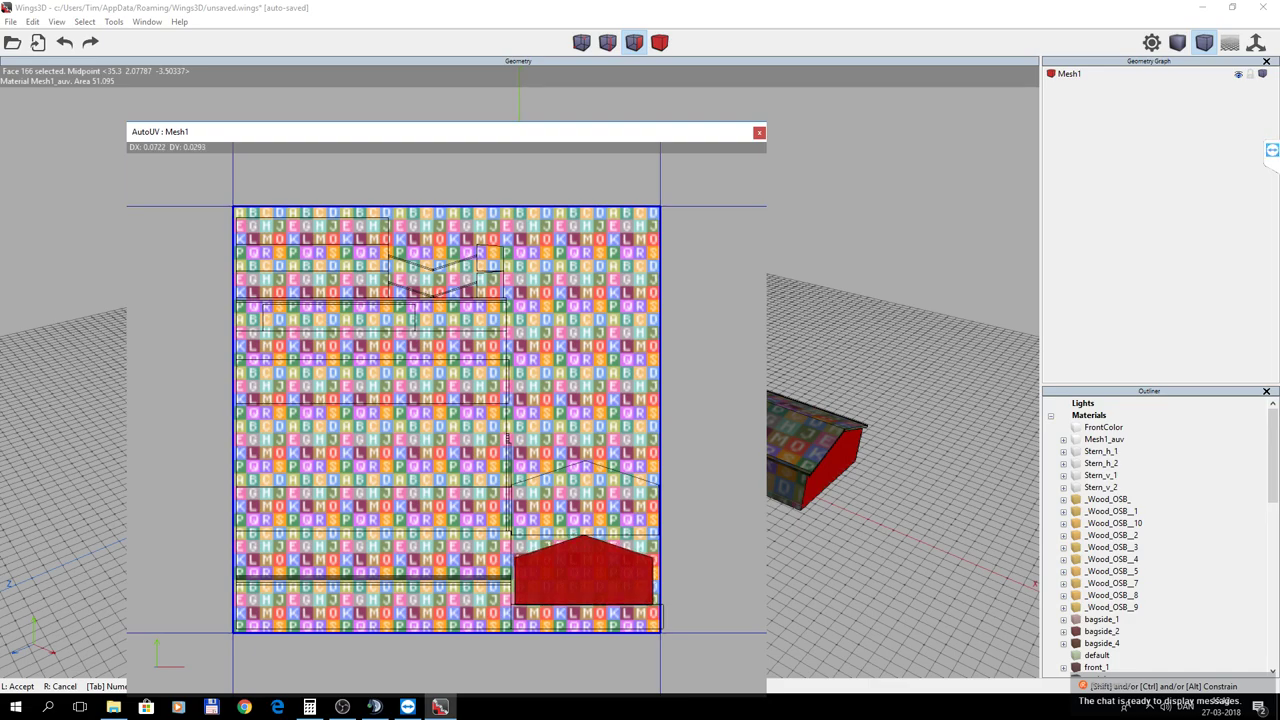
left_click(564, 582)
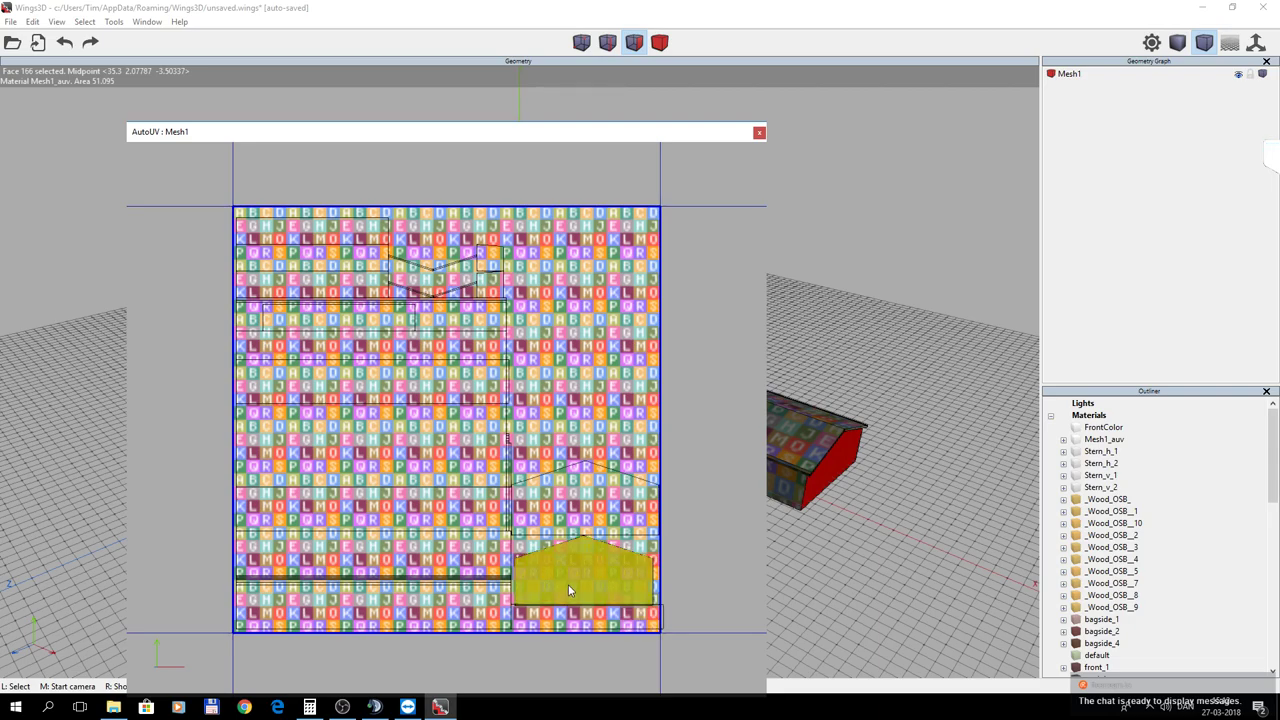
left_click(568, 582)
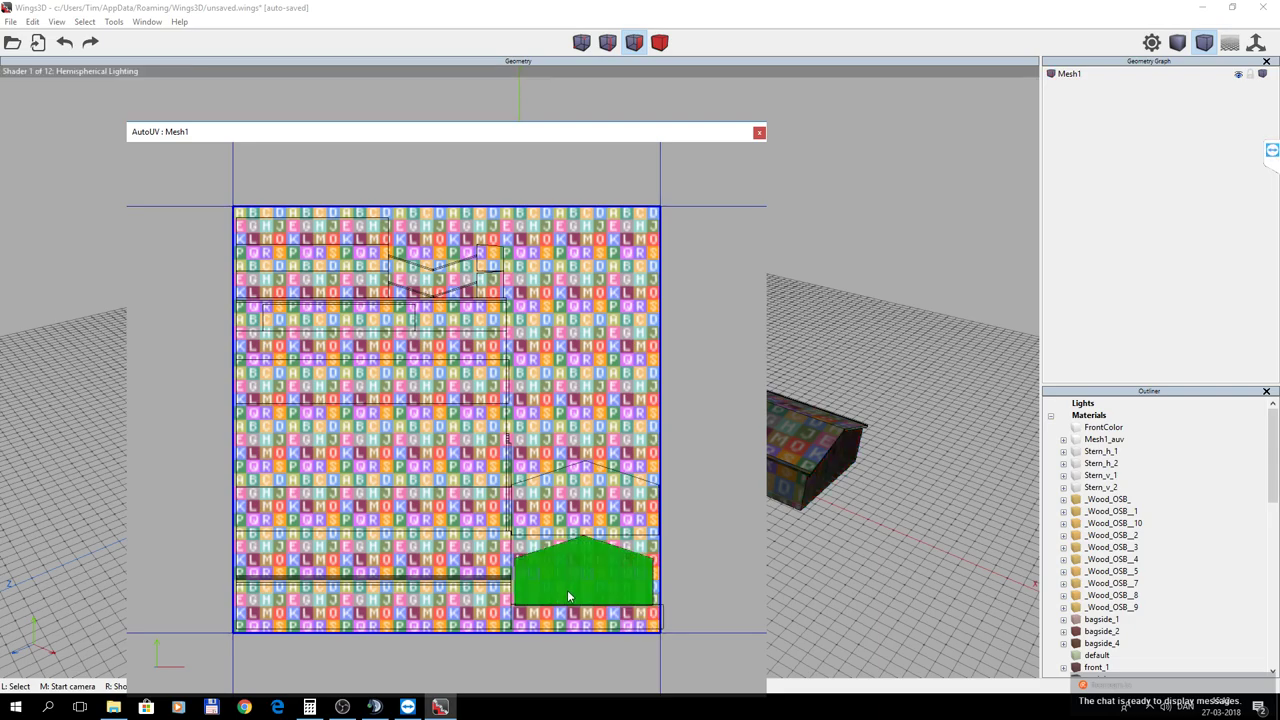
Move the long strip chart from the texture square's lower right corner to the free area in its upper right corner.
left_click(568, 619)
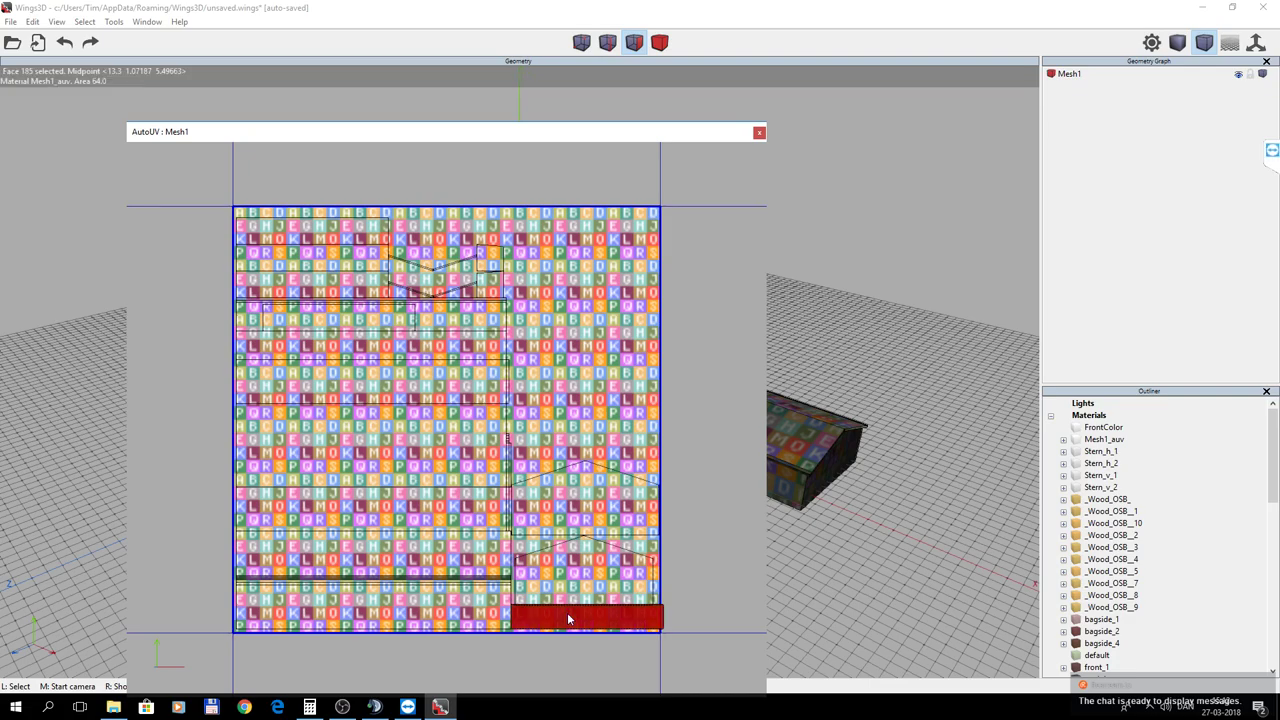
right_click(568, 619)
left_click(569, 619)
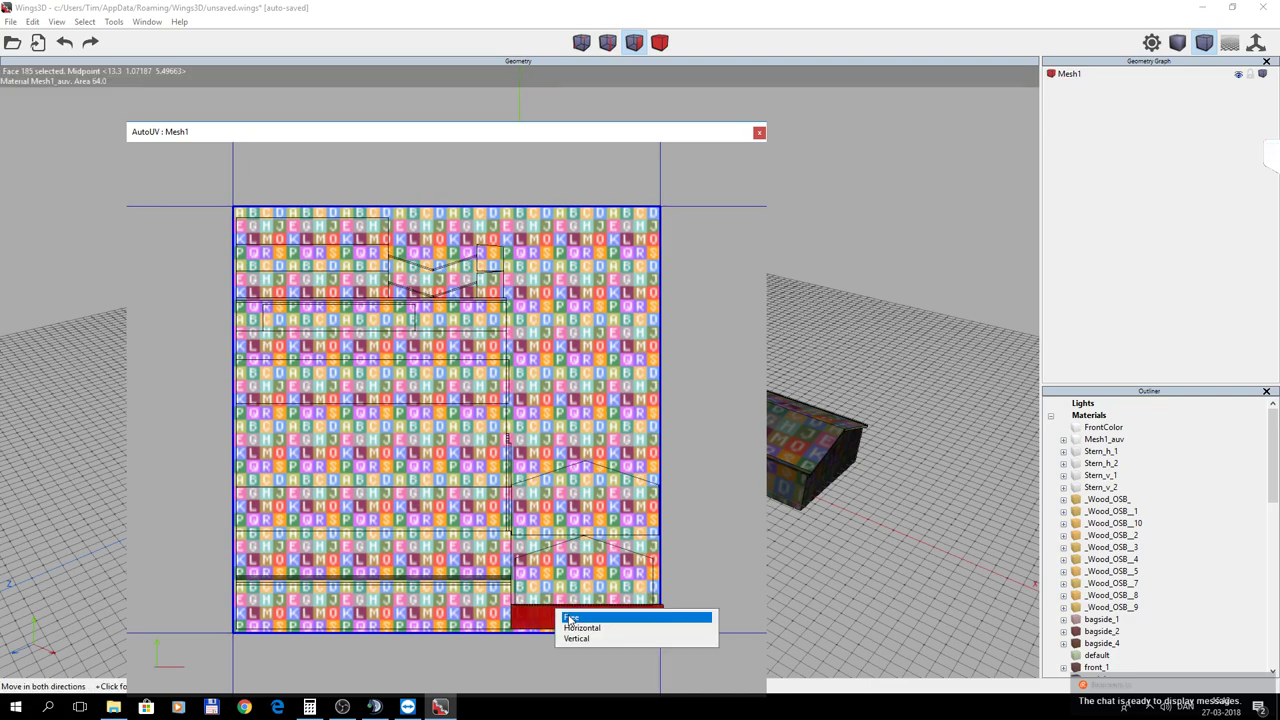
left_click(569, 619)
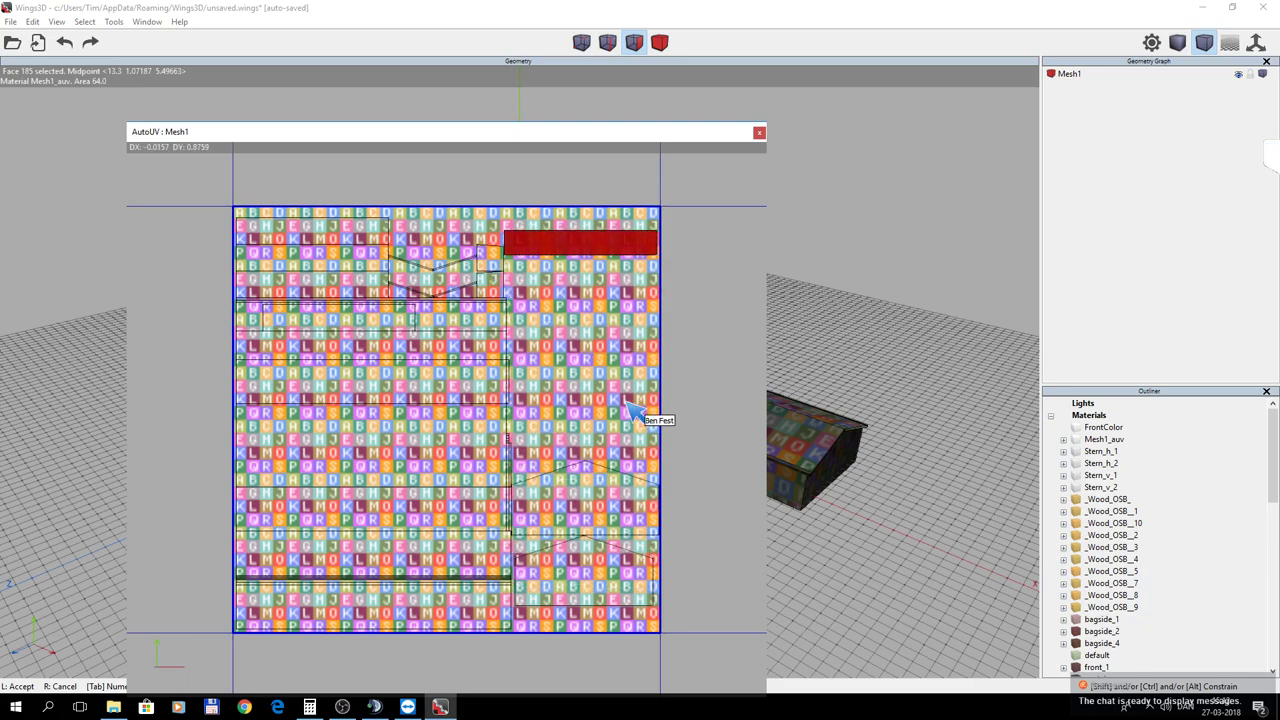
left_click(569, 619)
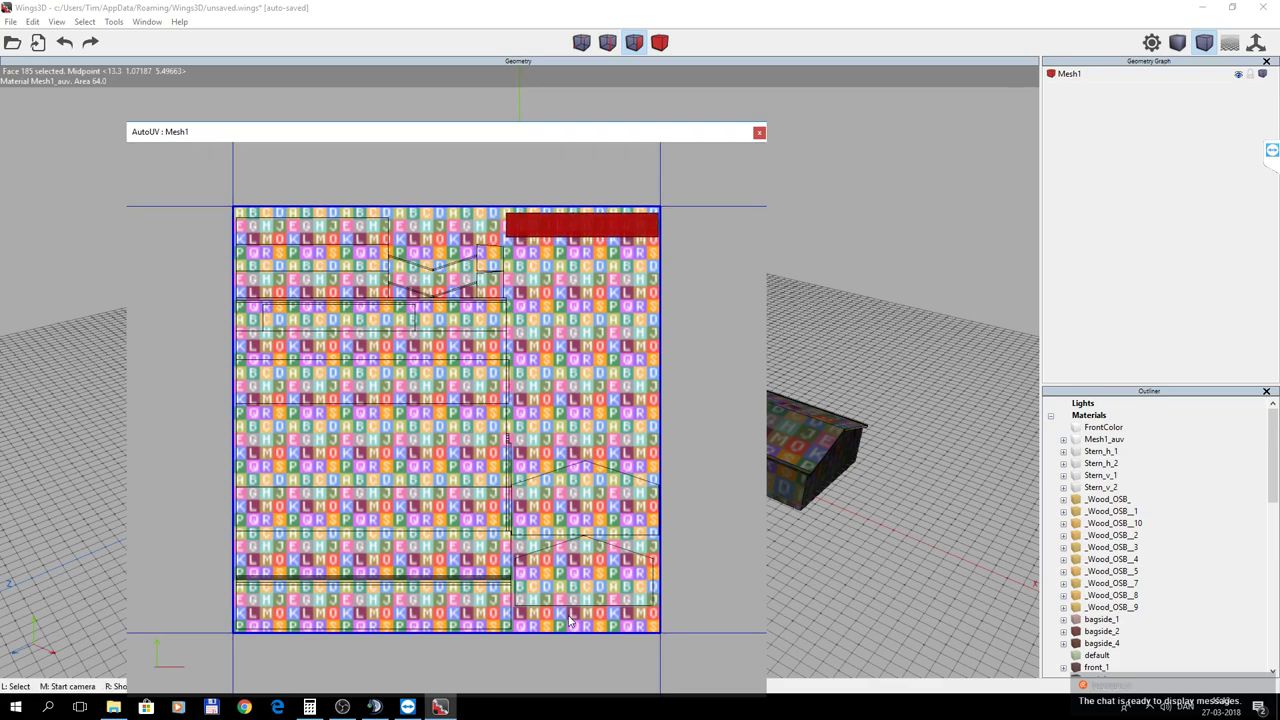
Add the small square chart to the selection, shift it and the strip chart slightly right together, and clear the selection.
left_click(491, 260)
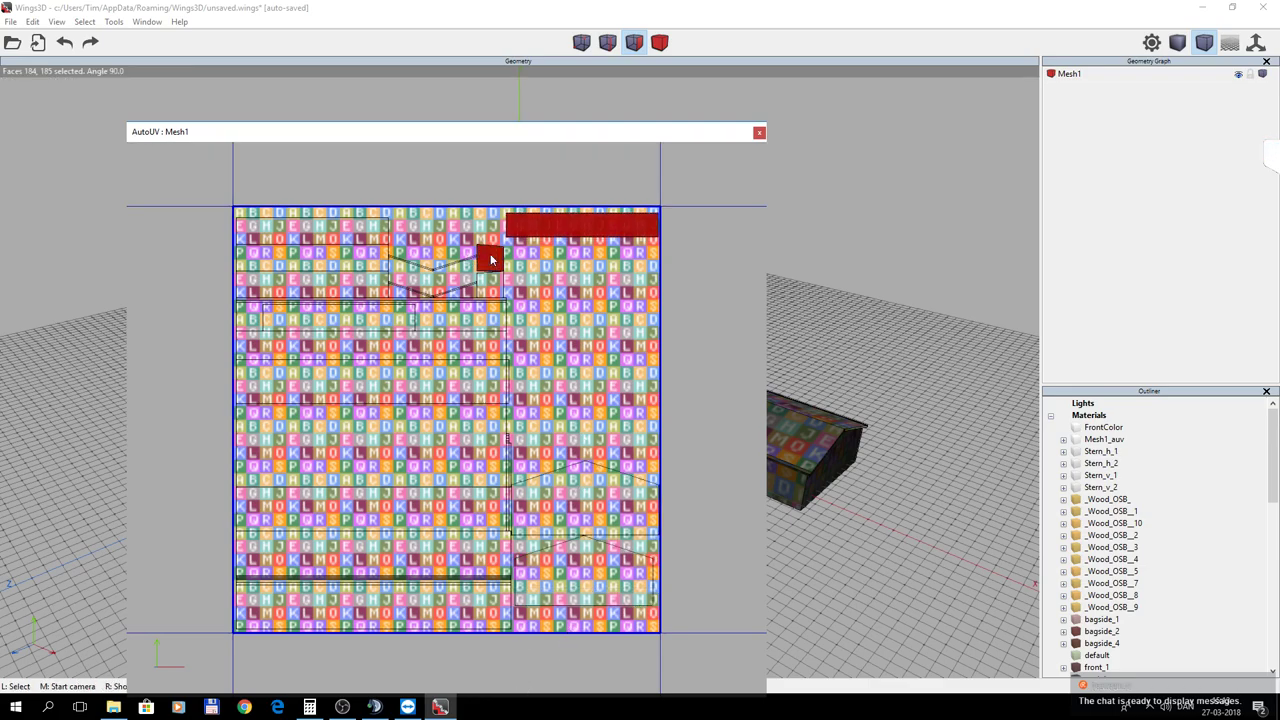
right_click(491, 260)
left_click(497, 260)
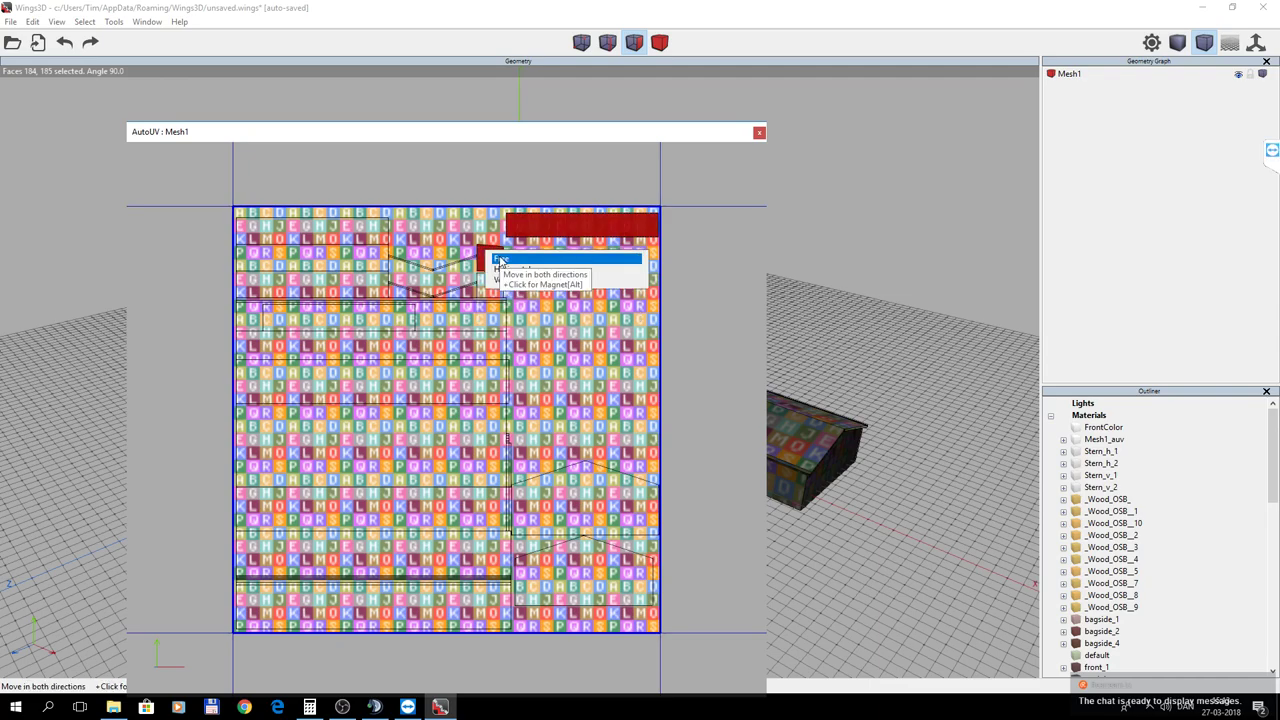
left_click(500, 260)
left_click(502, 262)
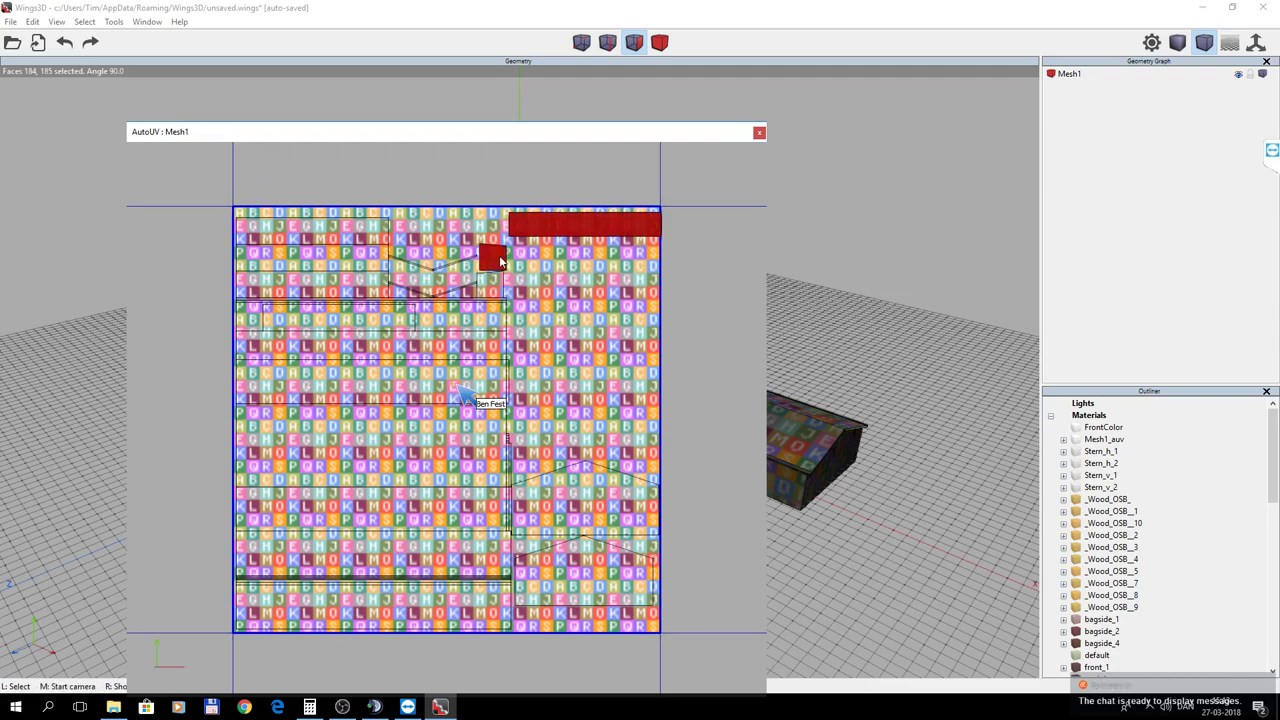
left_click(507, 265)
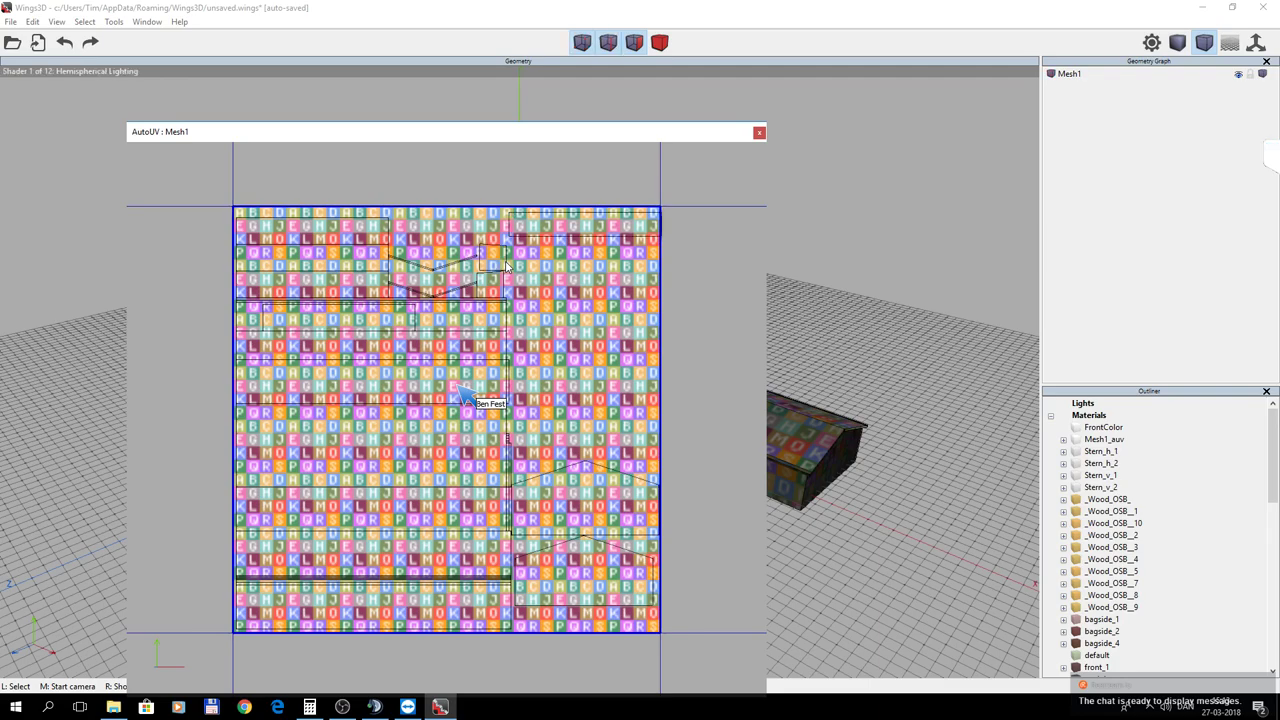
Move the small square chart freely into the empty area below the strip chart in the texture square's upper right.
left_click(500, 263)
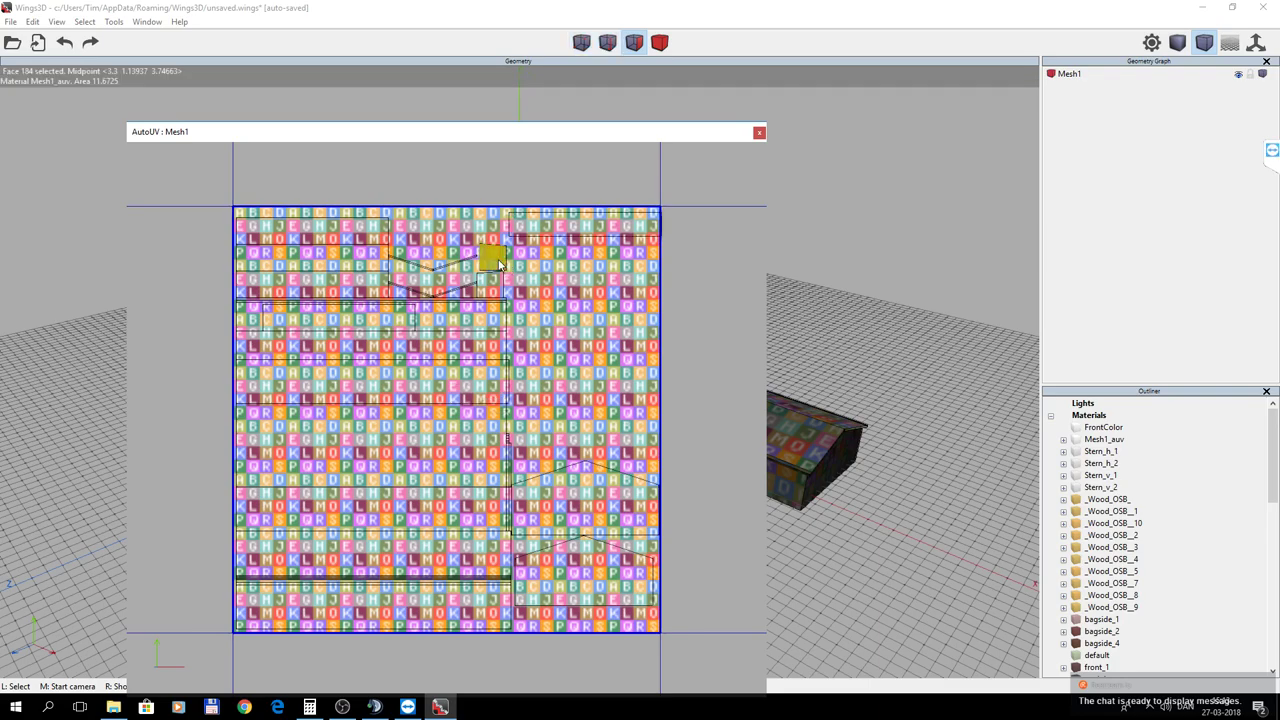
right_click(500, 263)
left_click(503, 264)
left_click(506, 262)
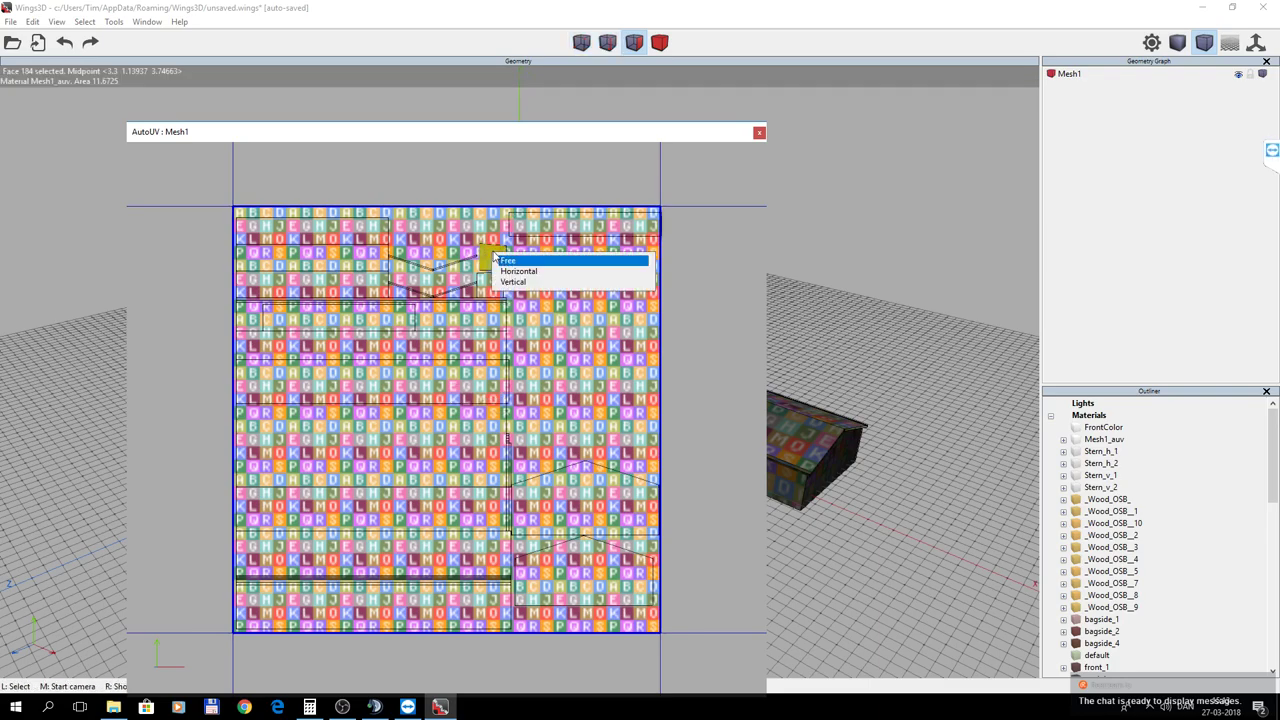
left_click(505, 256)
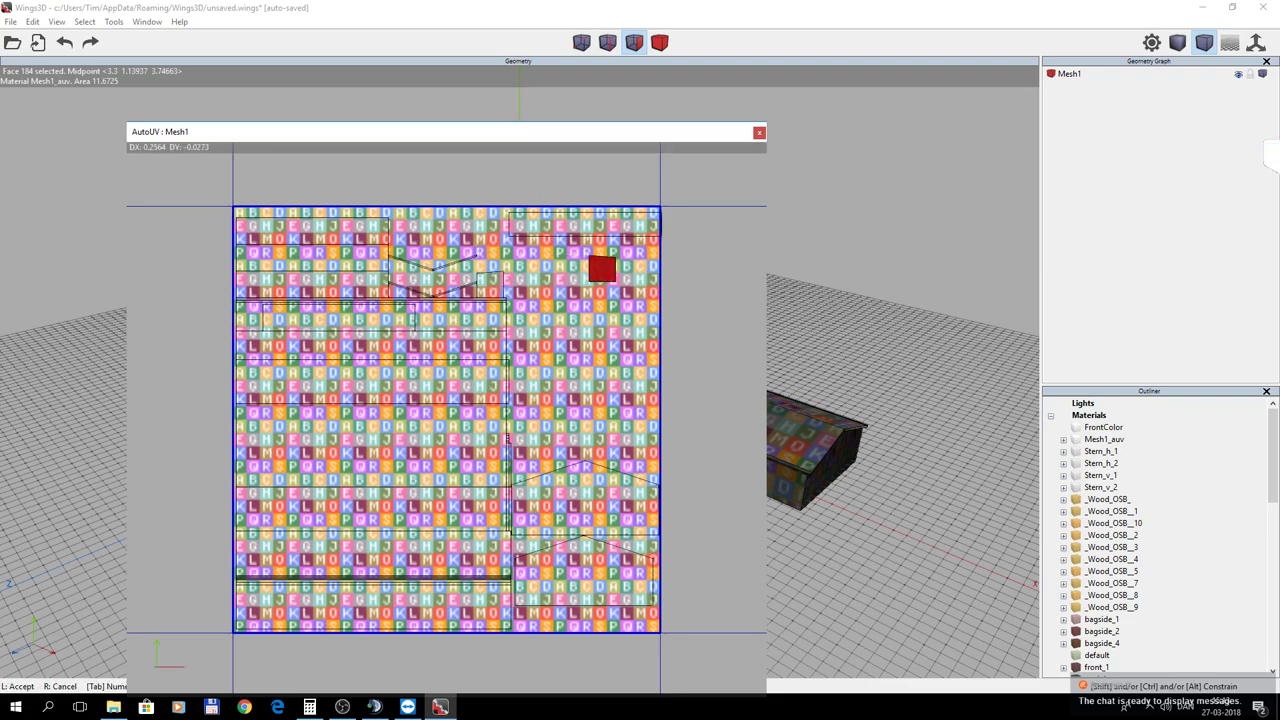
left_click(616, 287)
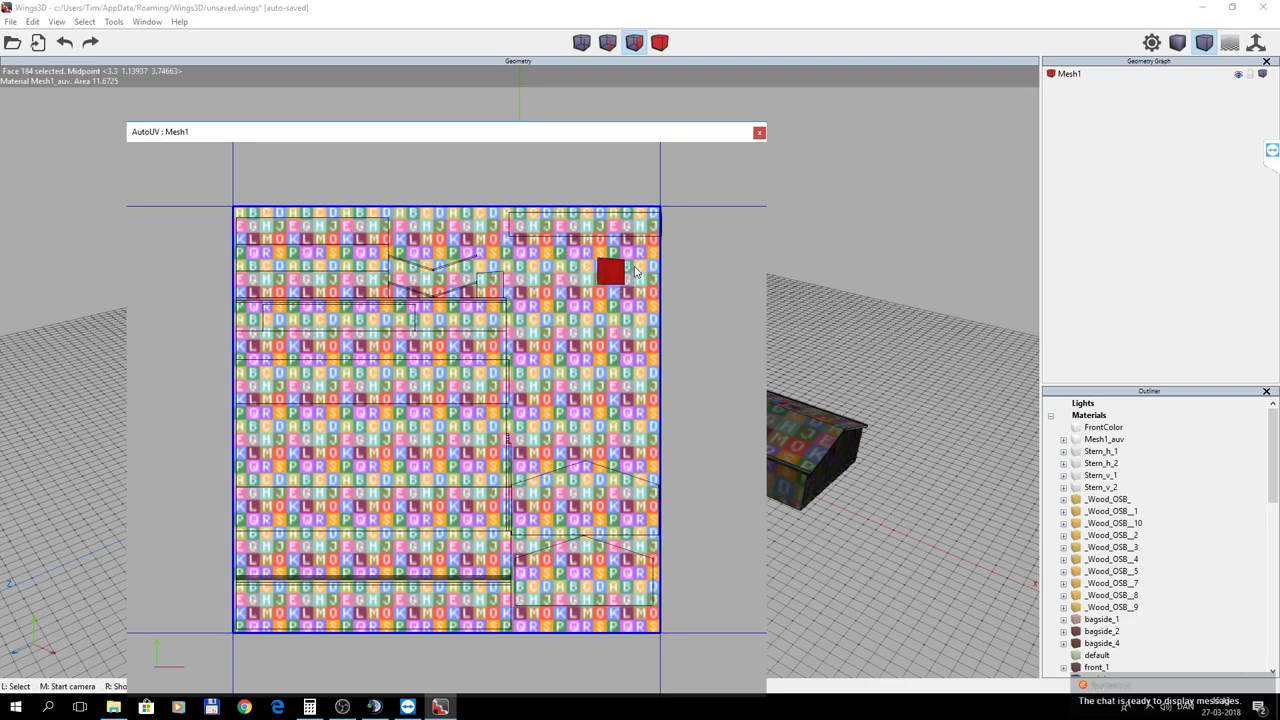
Enlarge the small square chart uniformly until it nearly reaches the texture square's right edge.
right_click(615, 271)
left_click(625, 287)
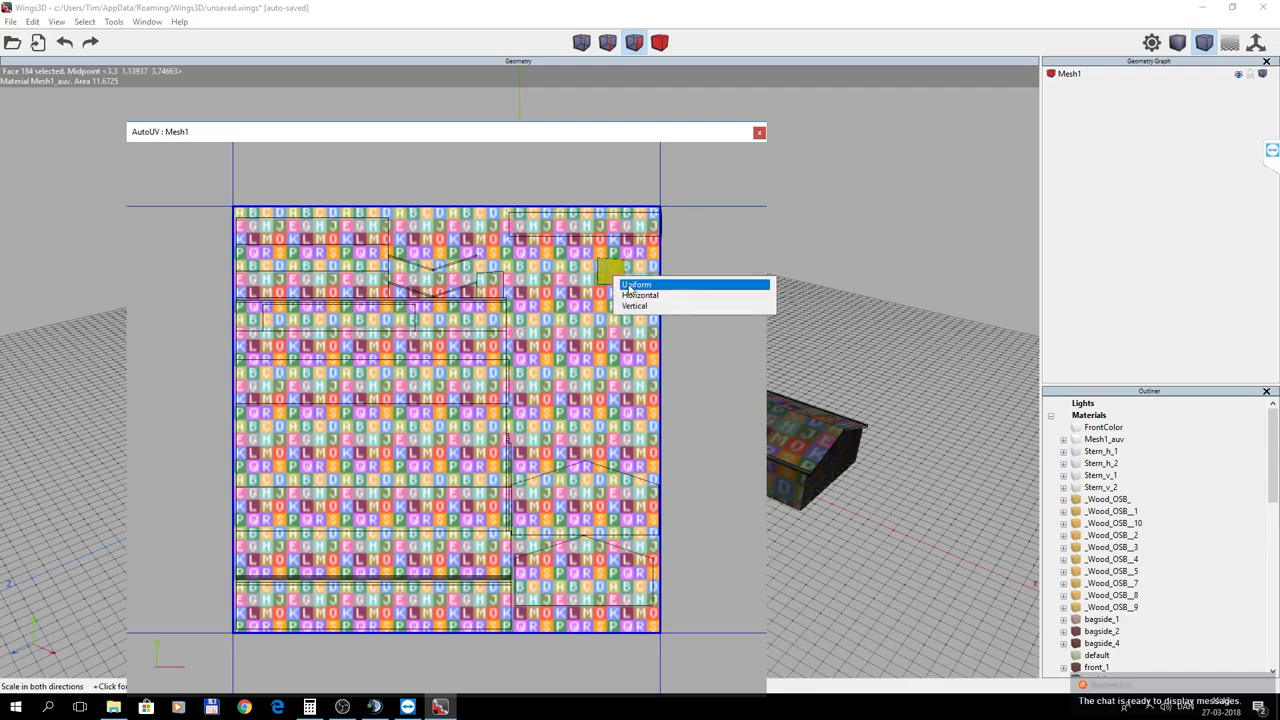
left_click(625, 287)
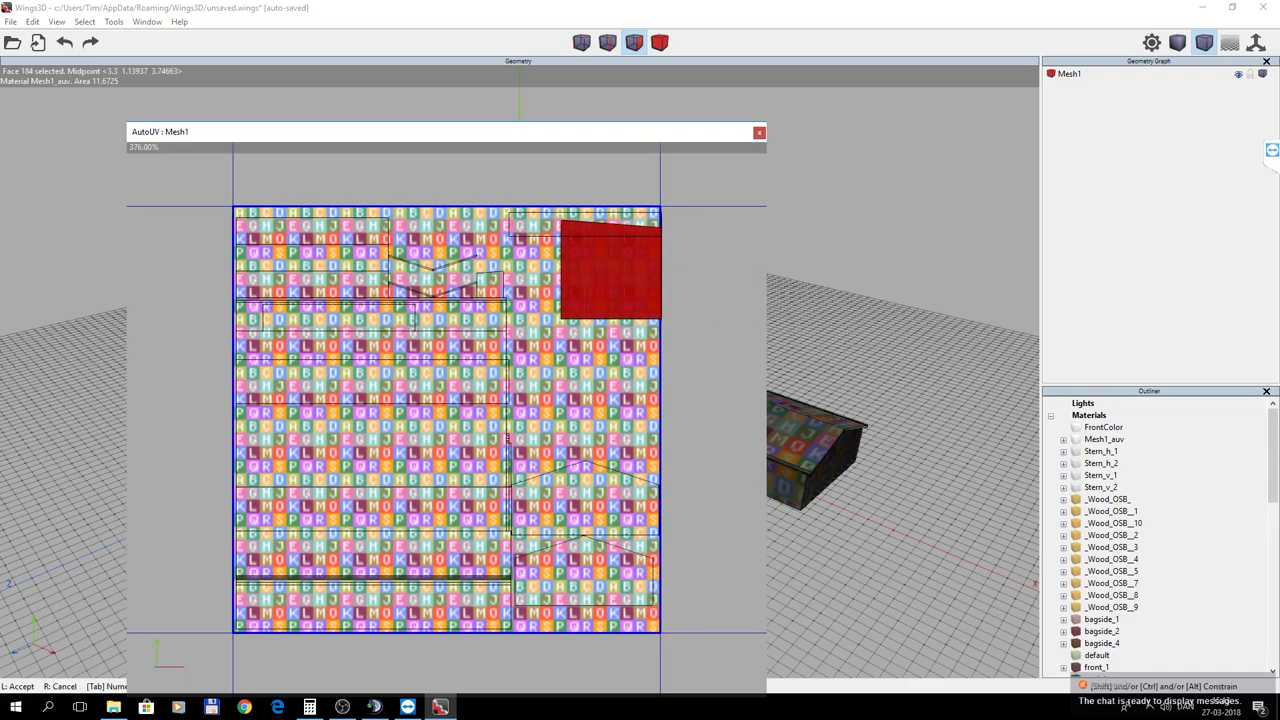
left_click(627, 282)
right_click(597, 270)
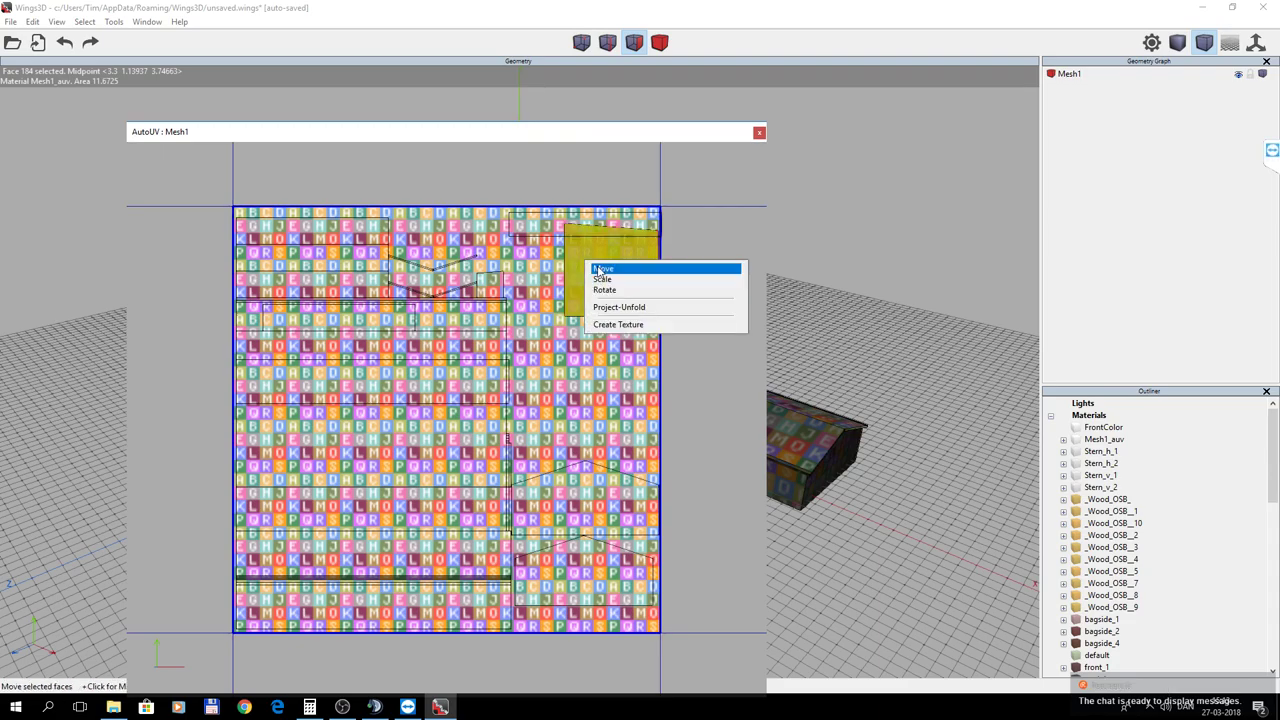
left_click(601, 272)
left_click(603, 273)
left_click(603, 273)
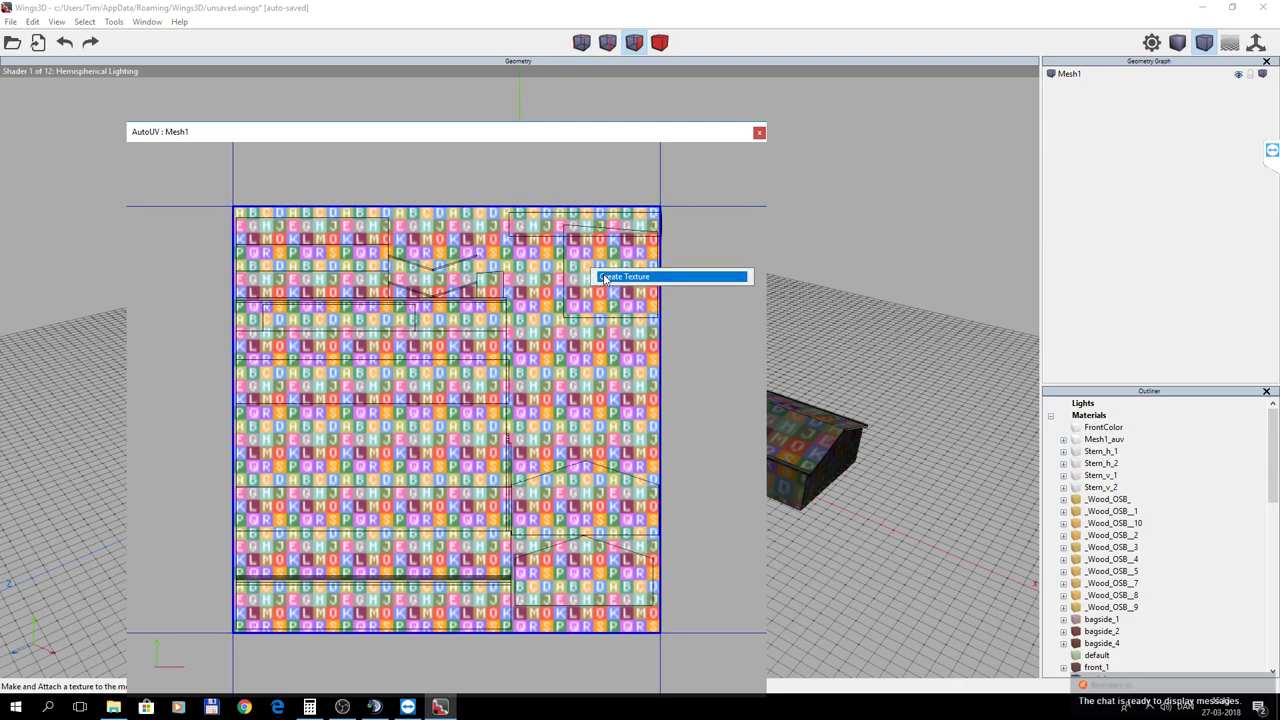
left_click(582, 280)
right_click(582, 277)
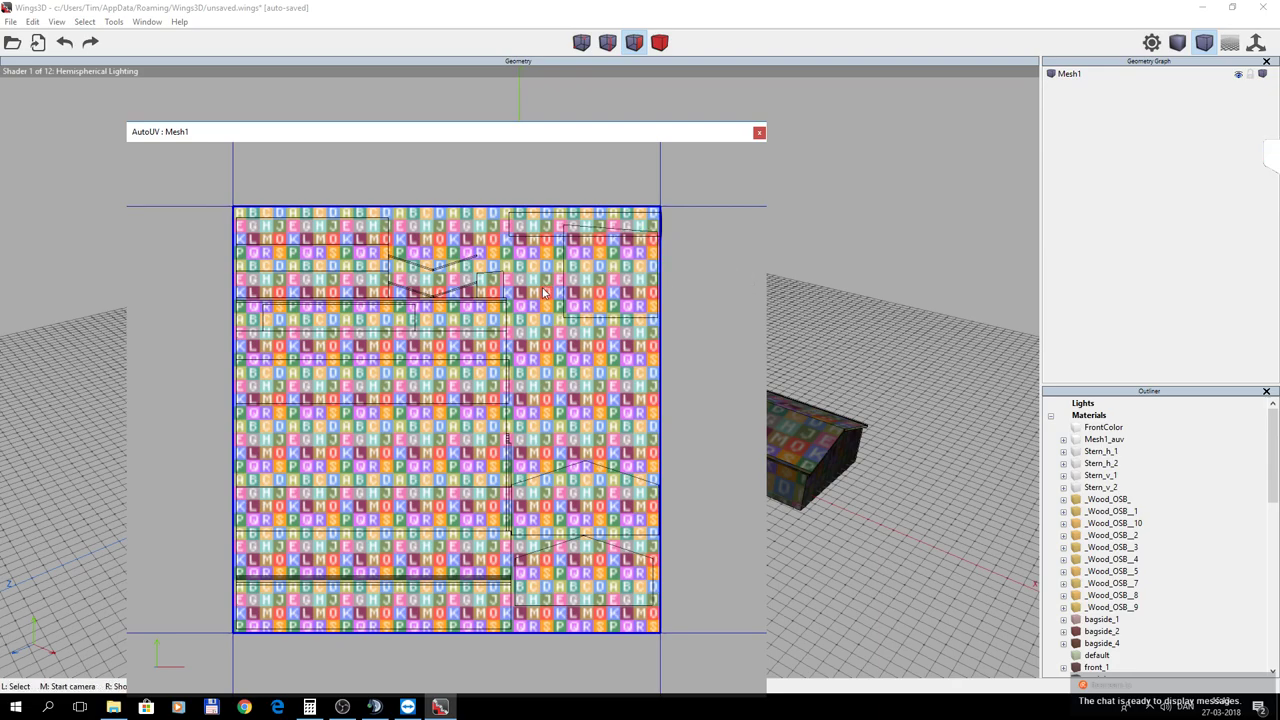
Move the enlarged square chart freely a little downward so that it sits below the strip chart.
left_click(617, 298)
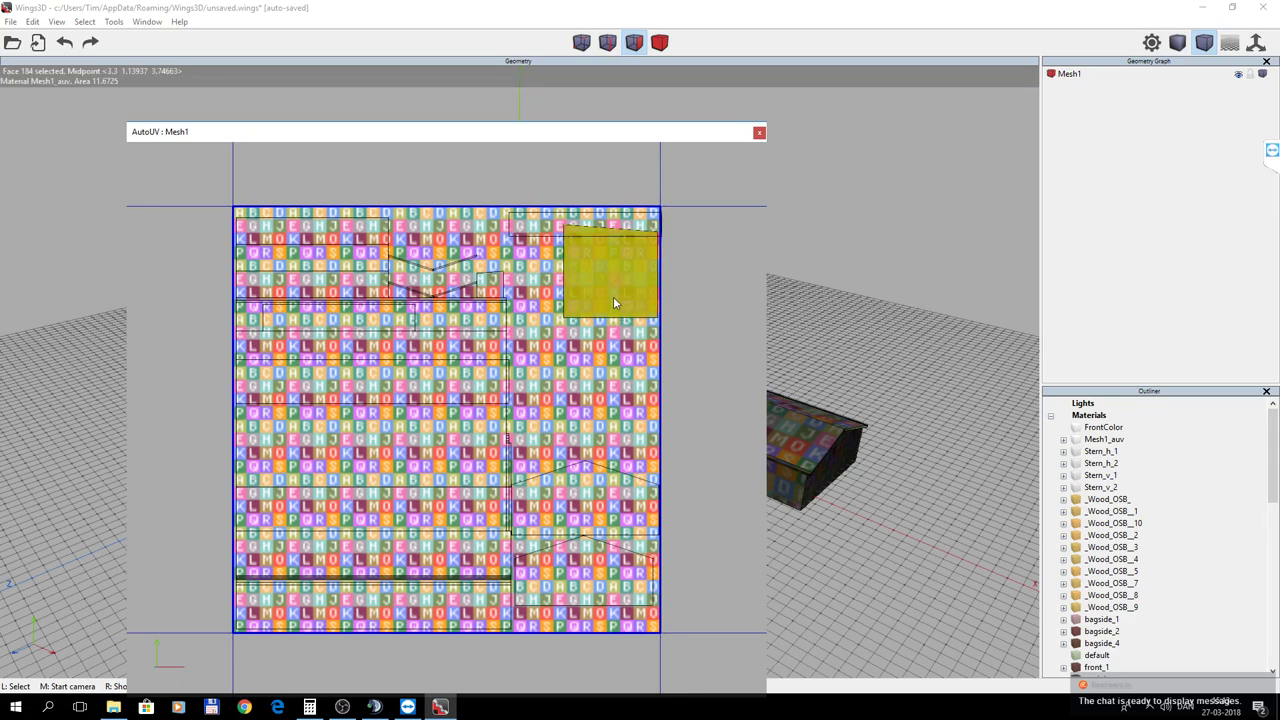
right_click(615, 297)
left_click(616, 304)
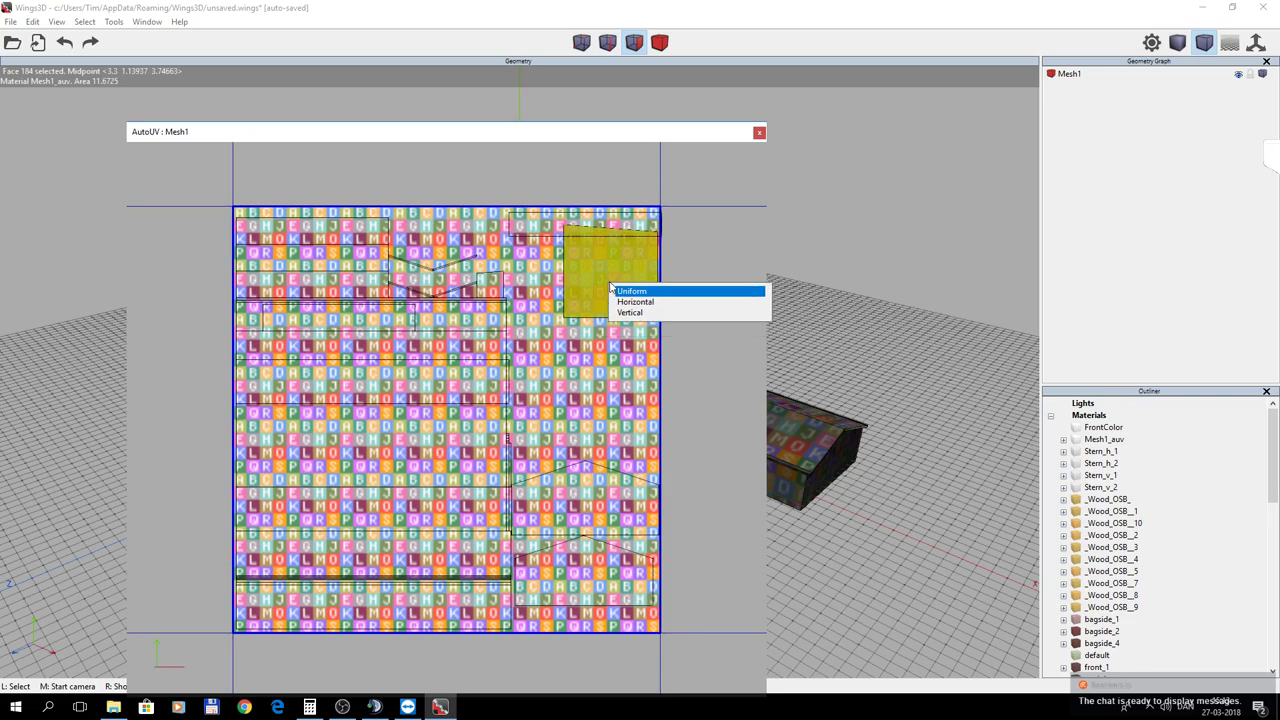
right_click(599, 285)
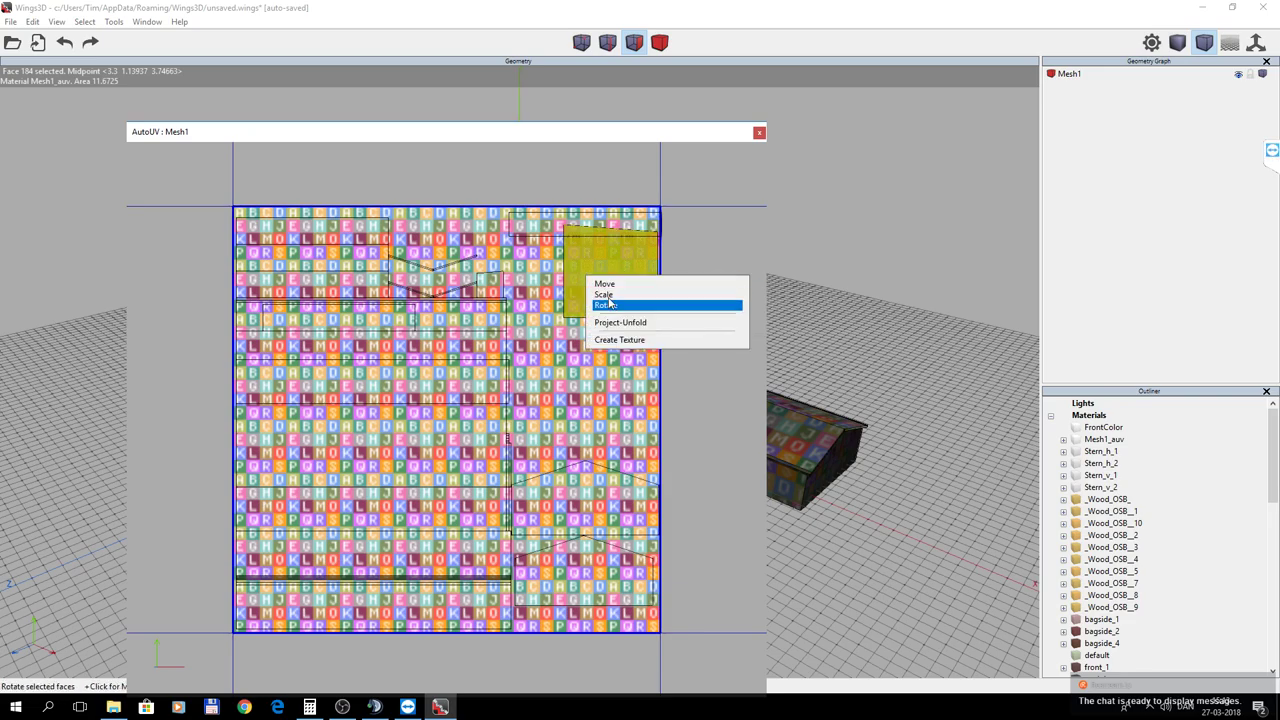
left_click(606, 284)
left_click(610, 287)
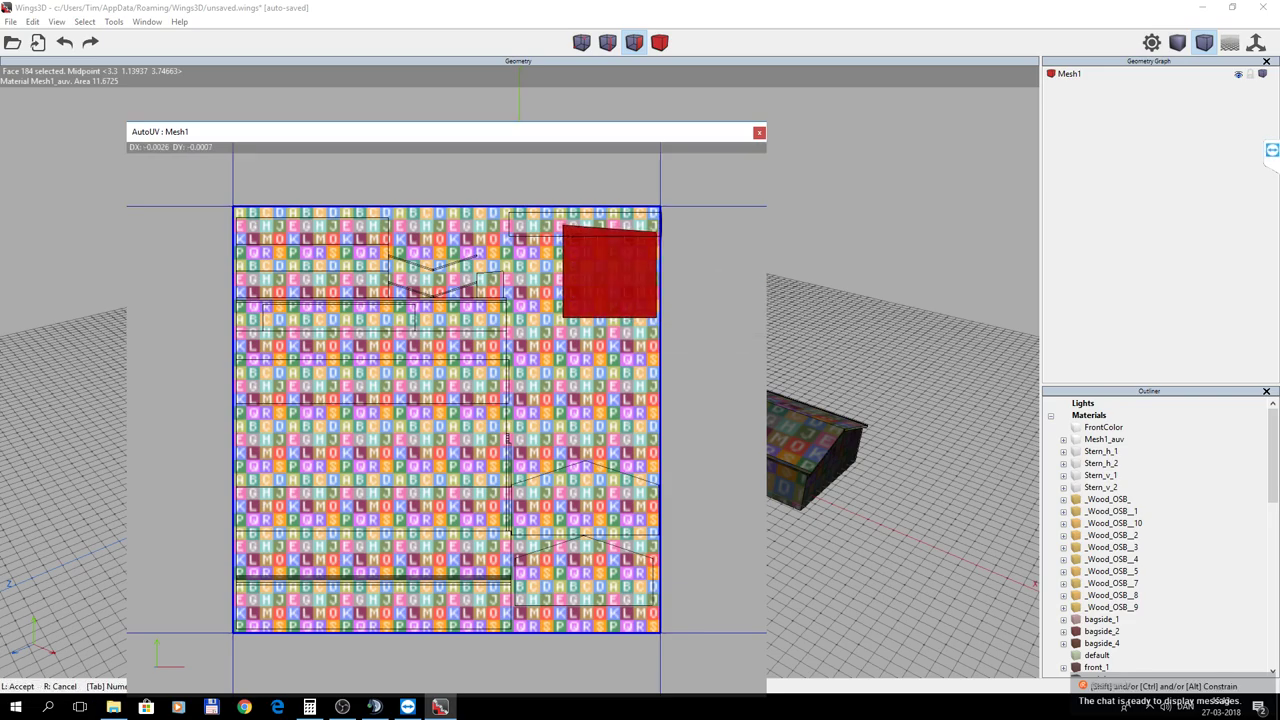
left_click(612, 290)
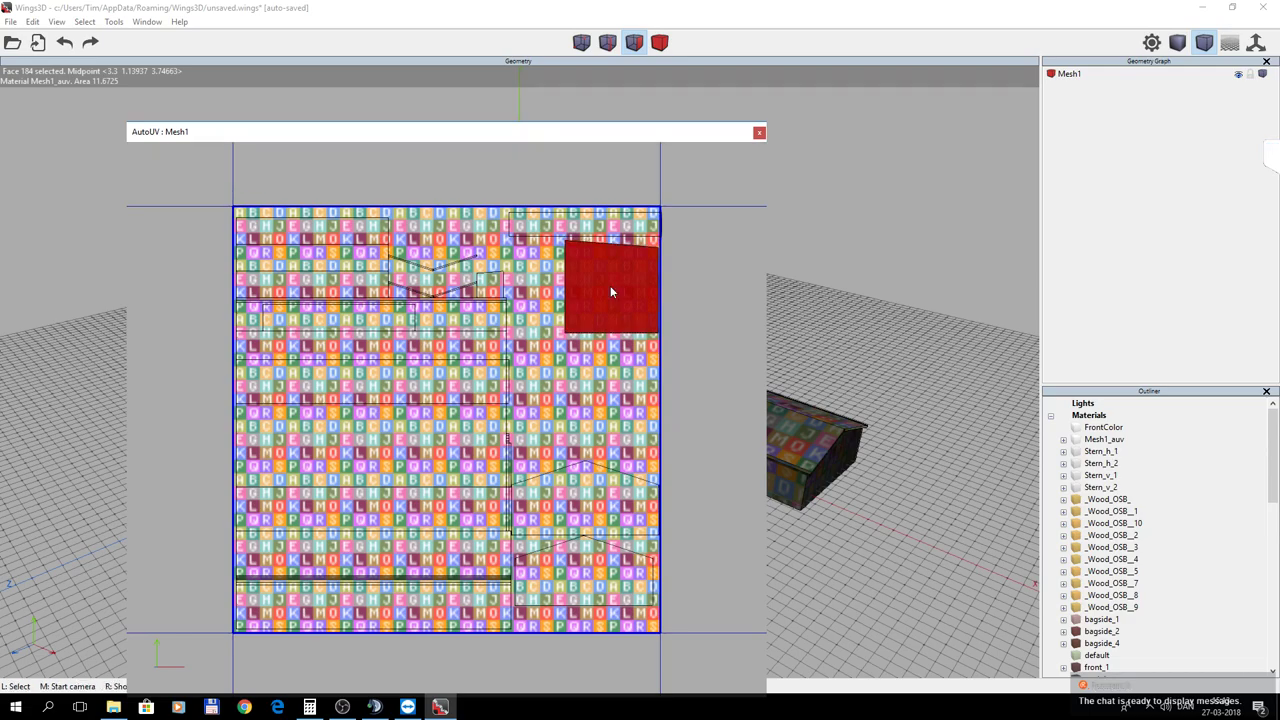
left_click(493, 285)
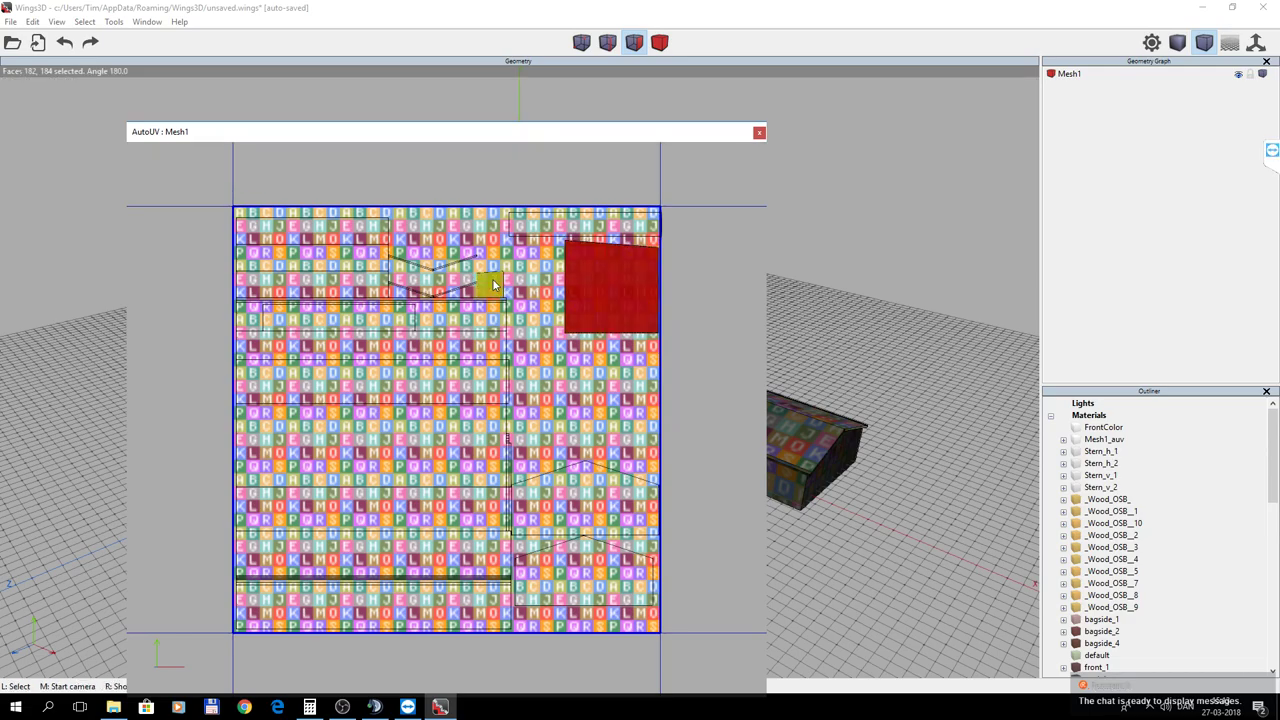
right_click(493, 285)
left_click(494, 284)
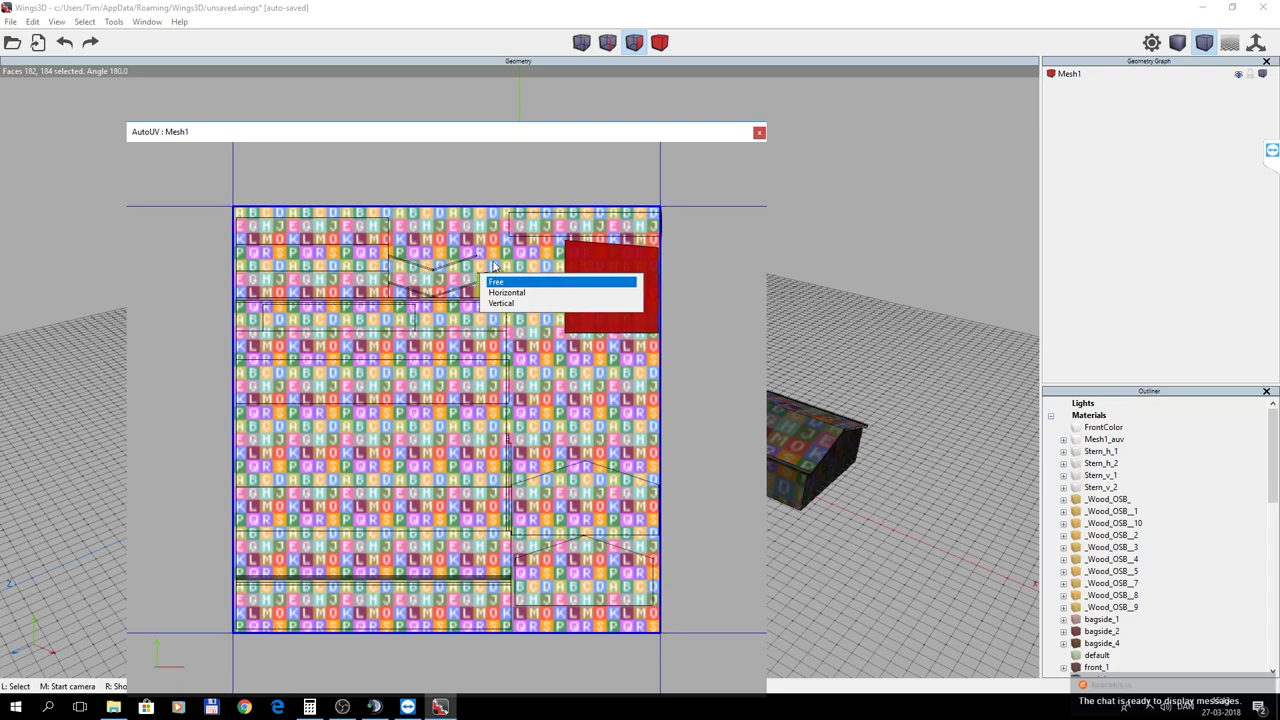
key("Escape")
key("space")
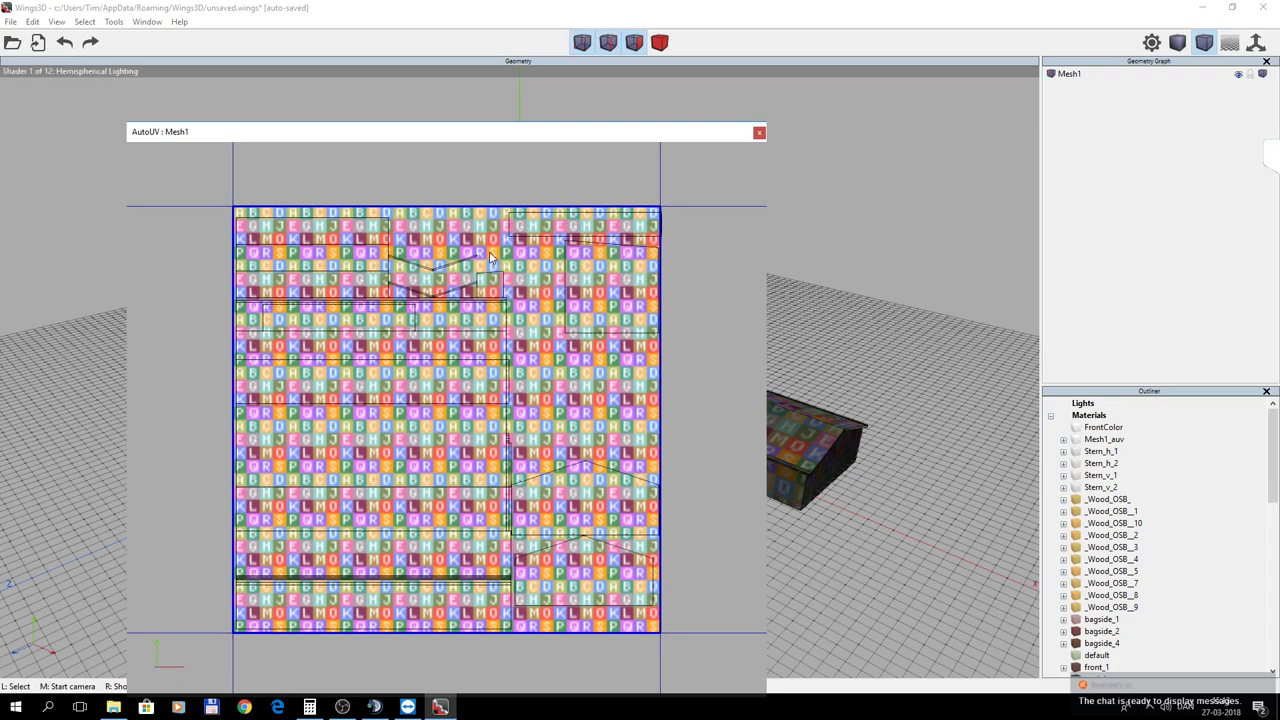
Enlarge the other small square chart, beside the V-shaped gable chart, uniformly to about 350%.
left_click(491, 287)
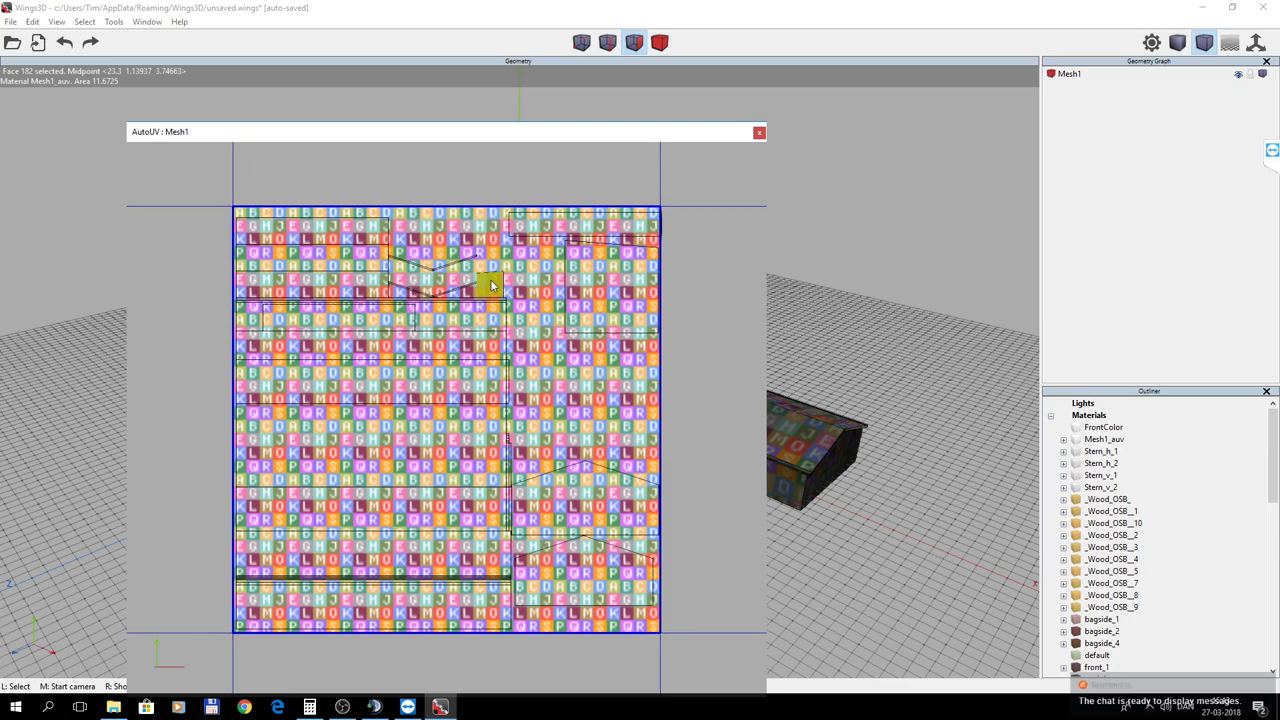
right_click(491, 287)
left_click(495, 296)
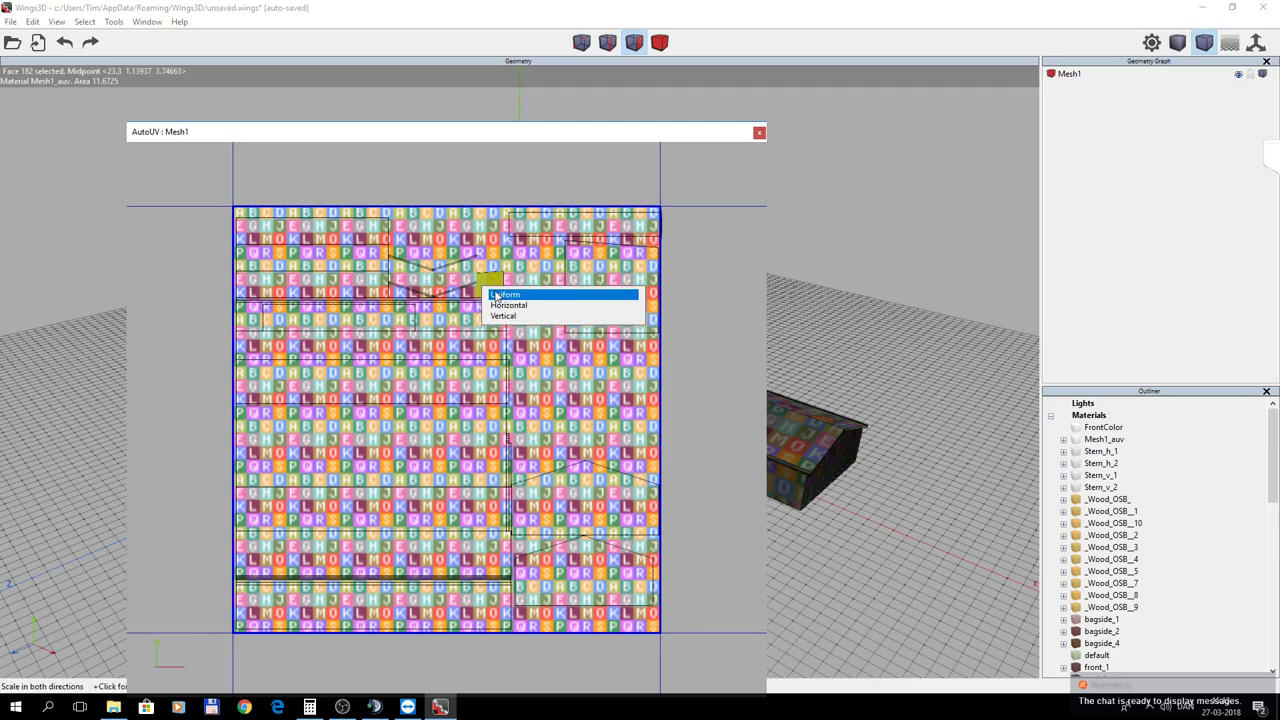
left_click(496, 295)
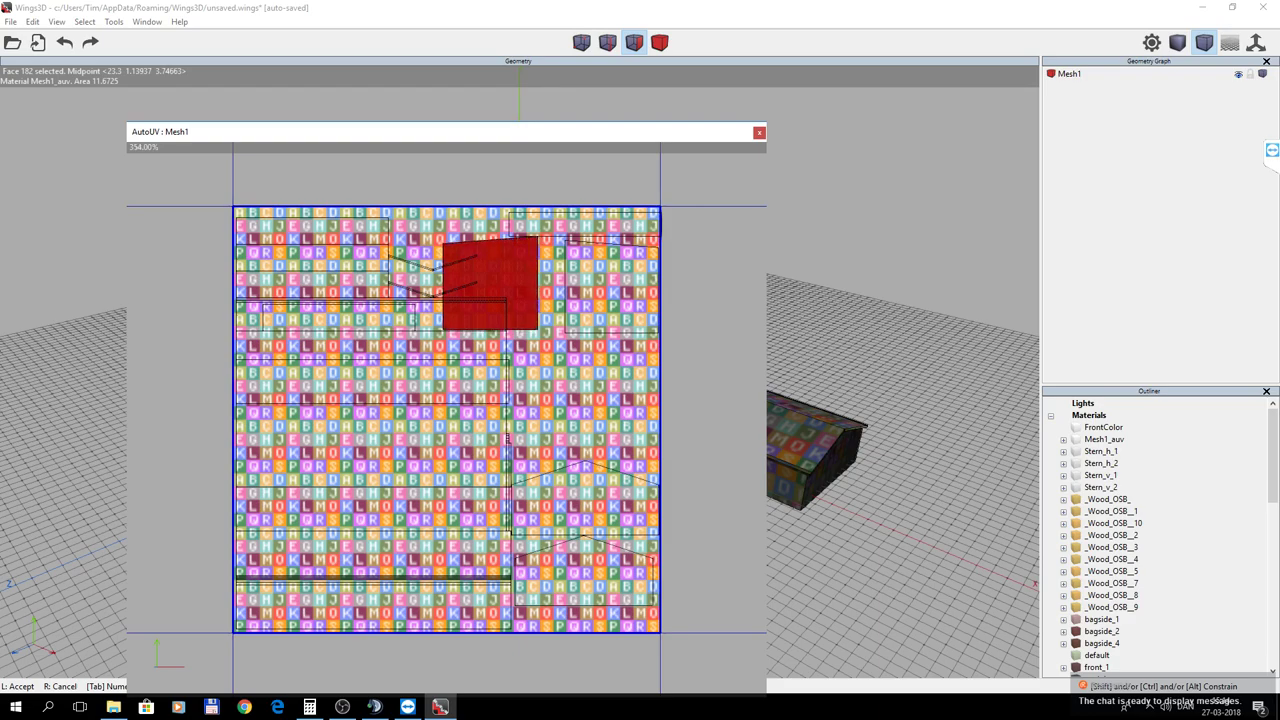
left_click(502, 291)
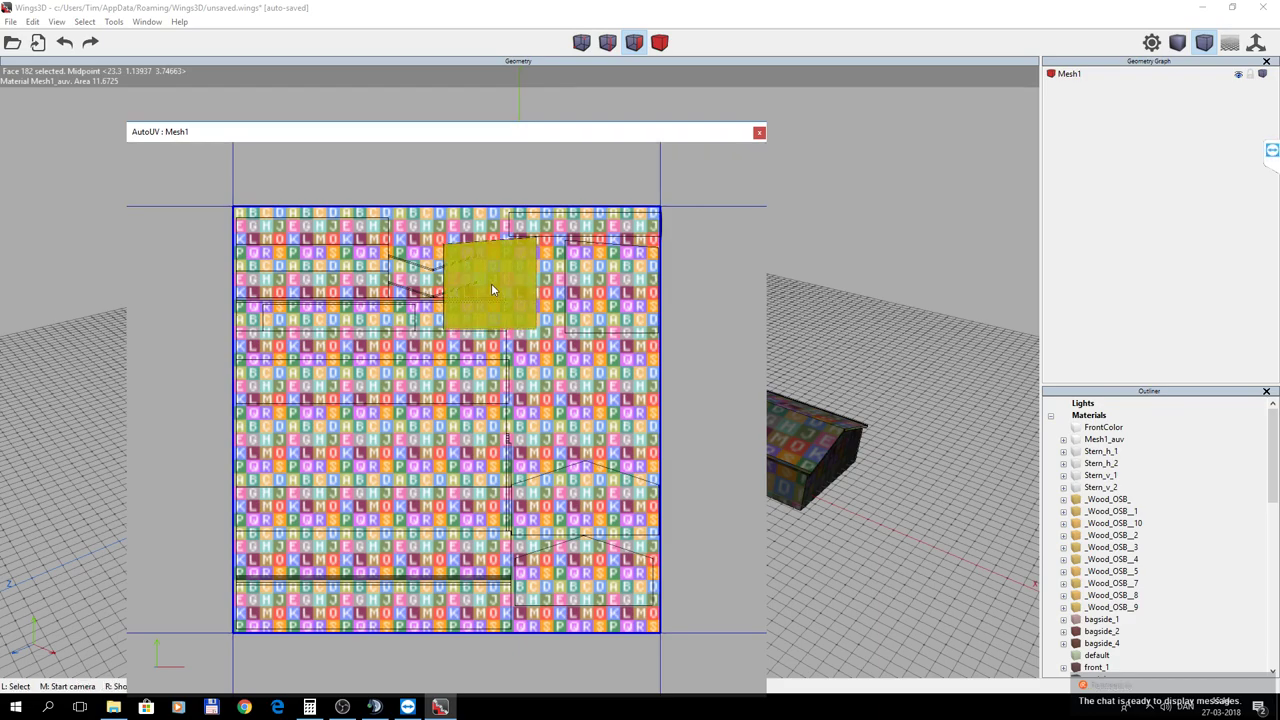
Move the newly enlarged square chart freely to the empty area directly below the first square chart near the texture square's right edge.
right_click(491, 284)
left_click(497, 287)
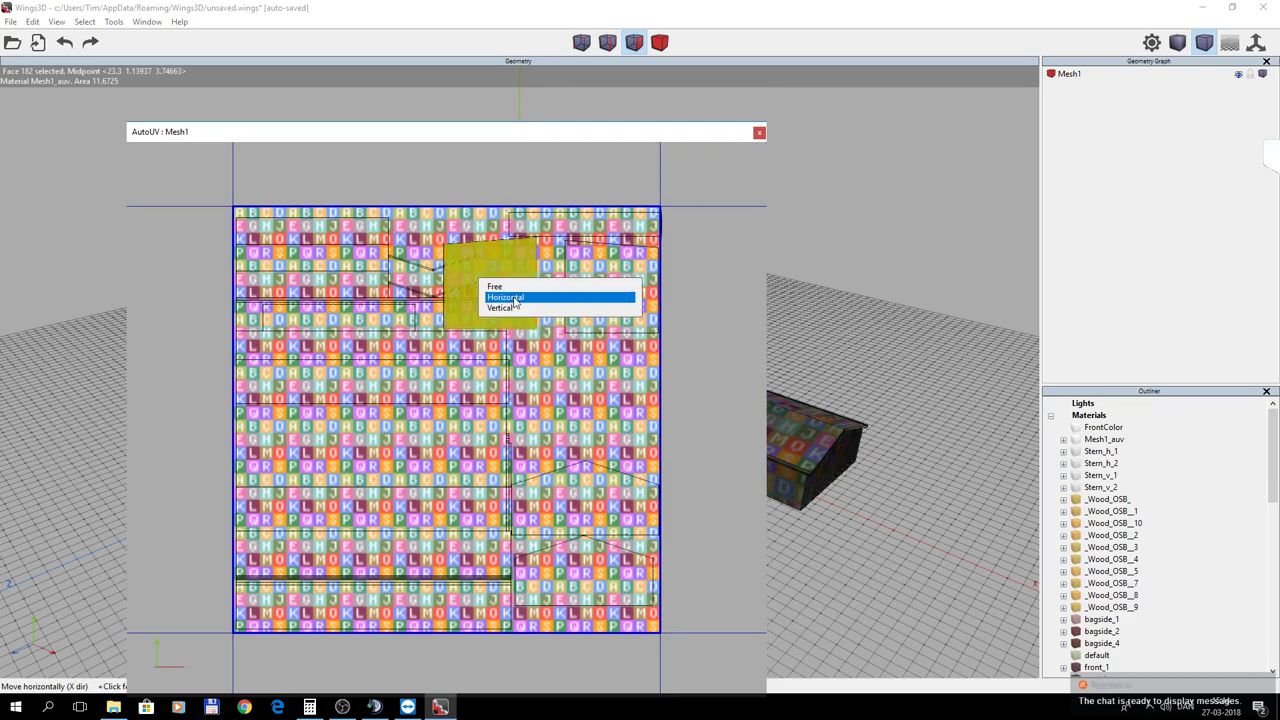
left_click(495, 287)
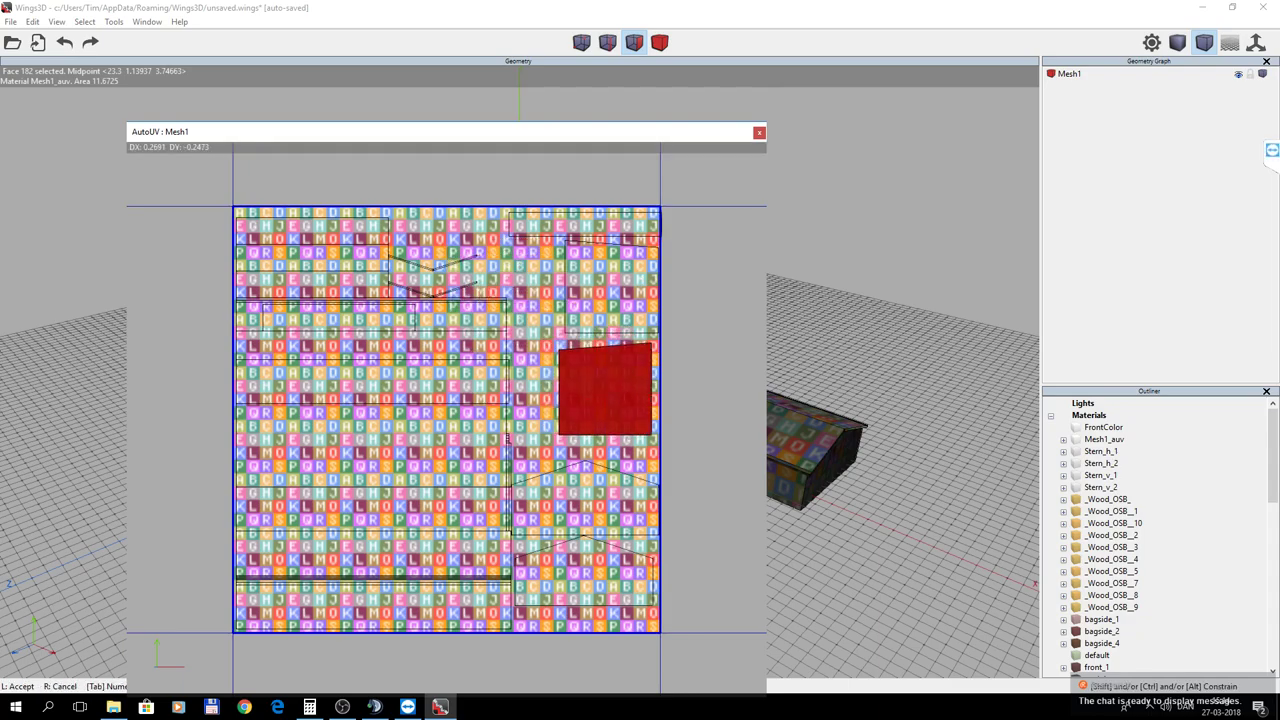
left_click(511, 291)
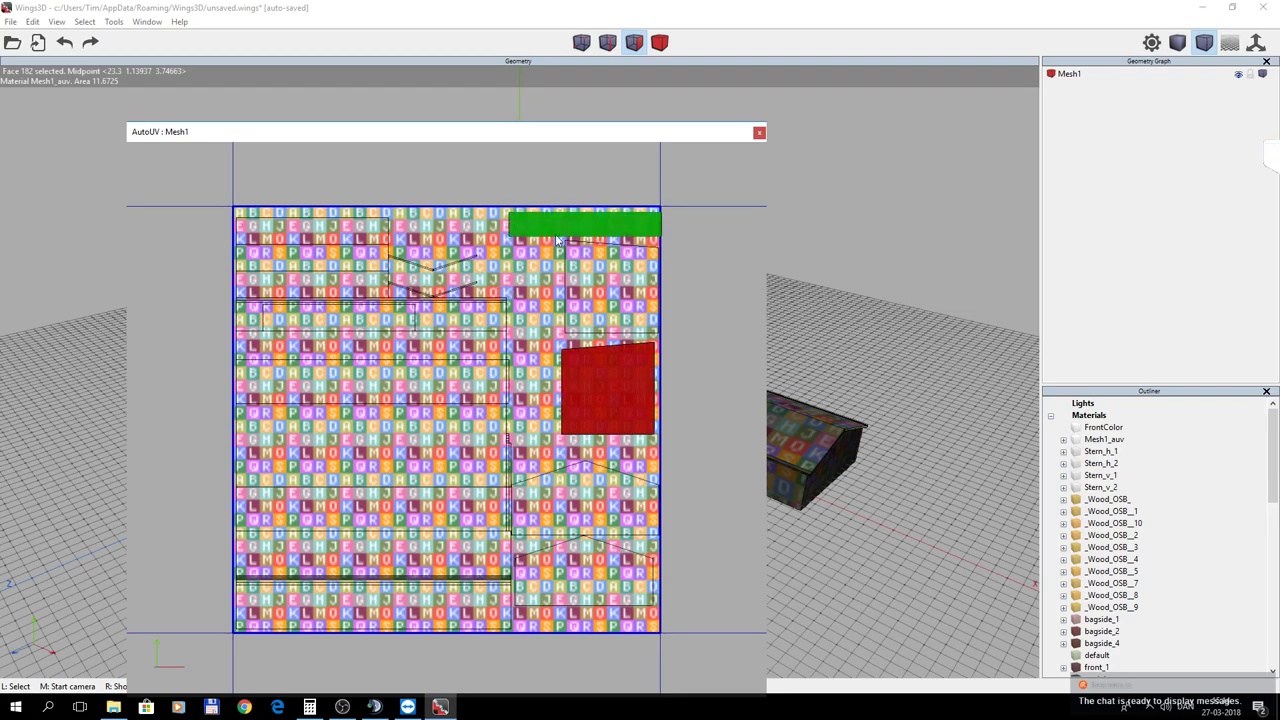
Clear the selection and rotate the long strip chart at the texture square's top edge by -90 degrees.
right_click(552, 225)
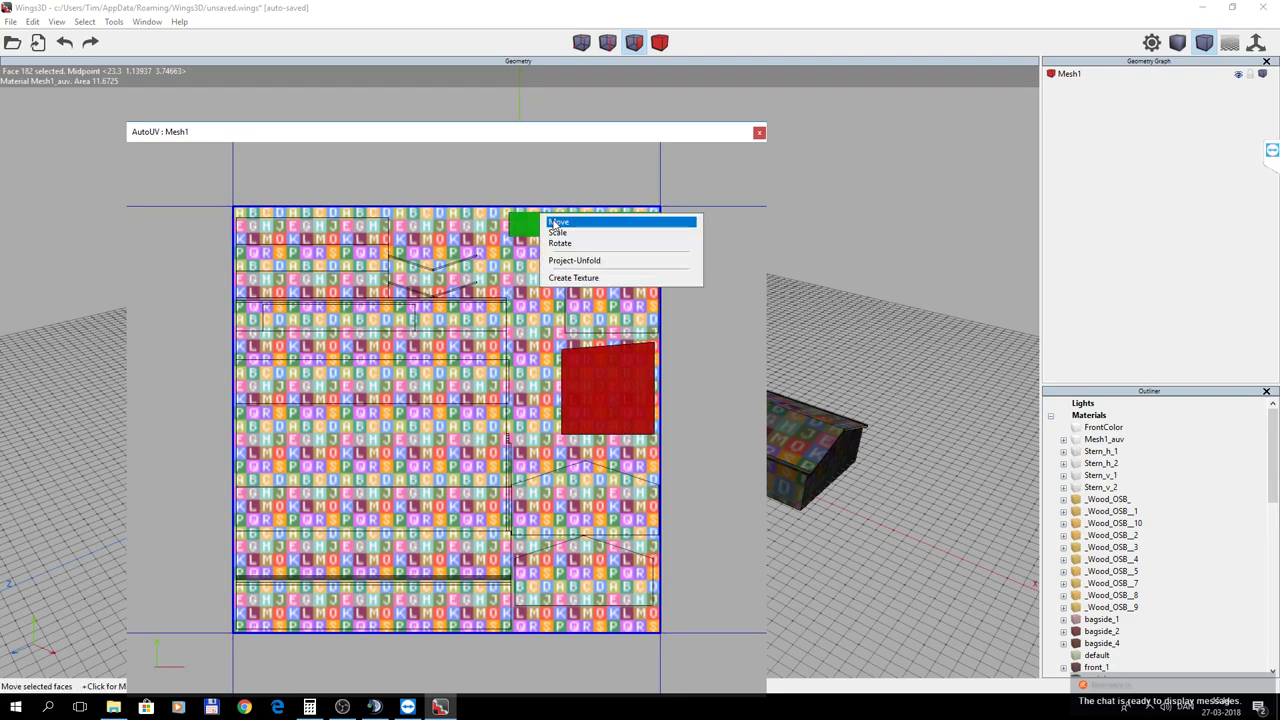
left_click(525, 286)
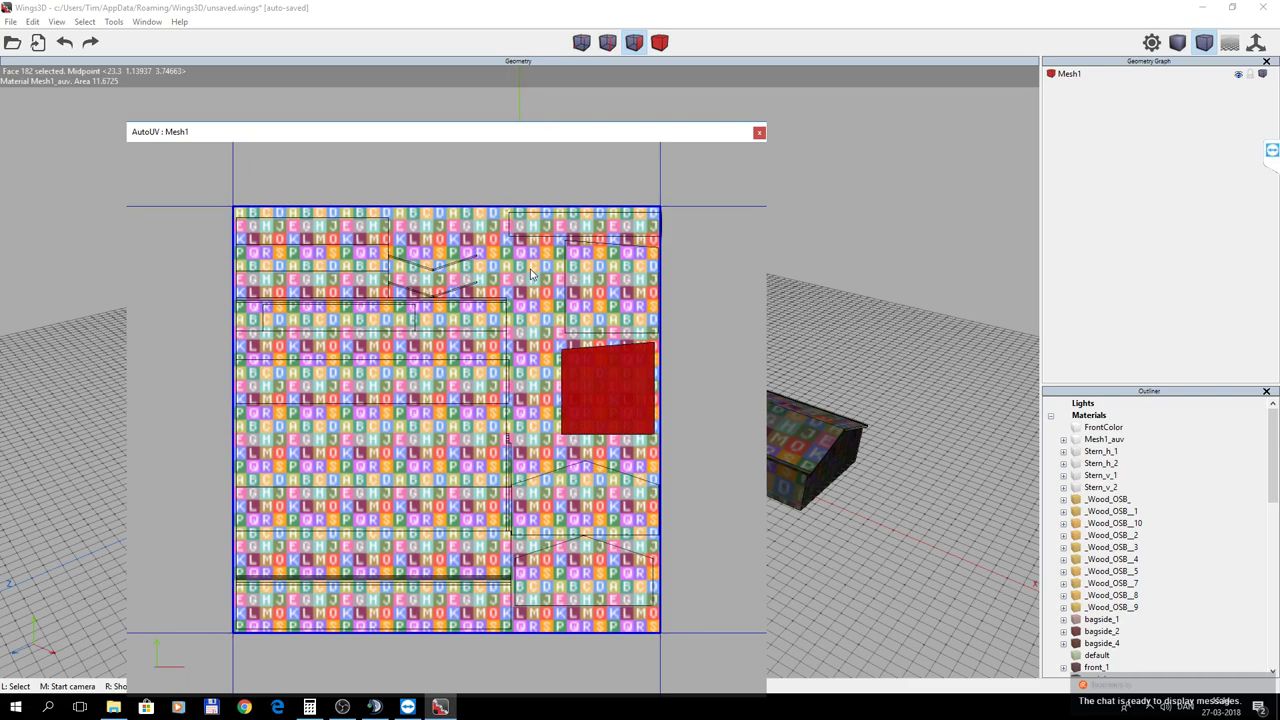
key("space")
left_click(553, 229)
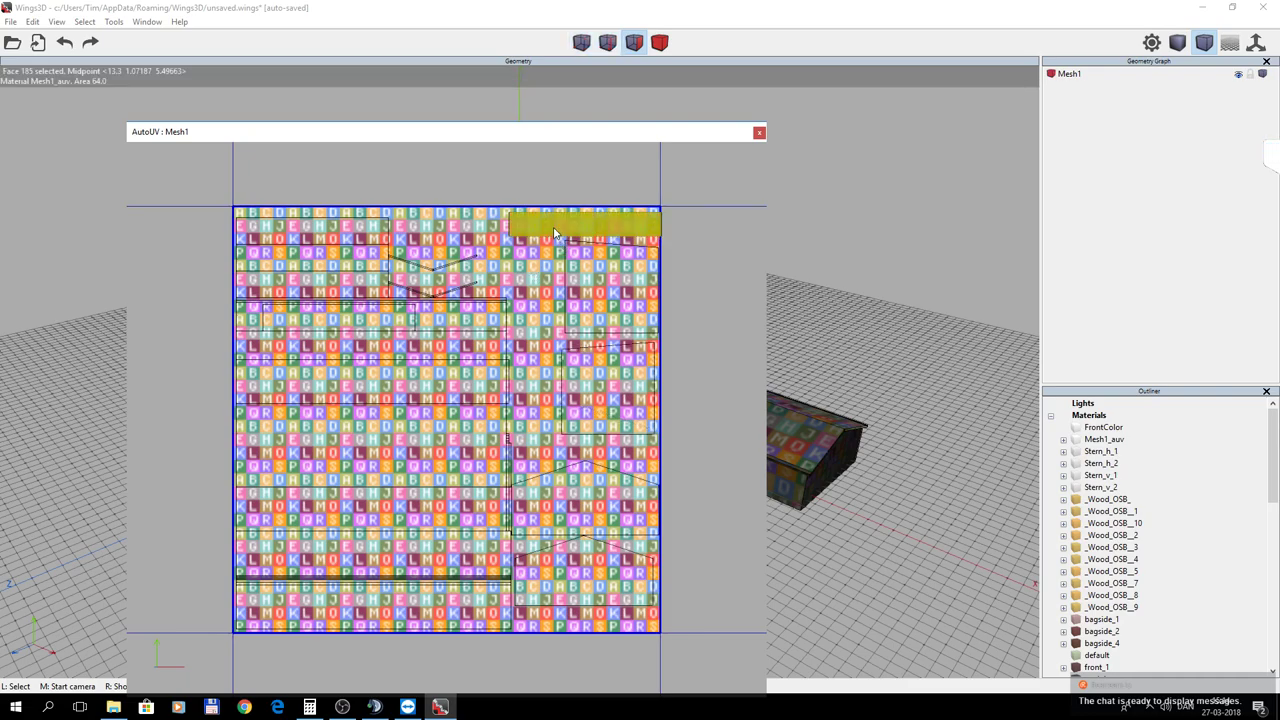
right_click(554, 233)
left_click(572, 248)
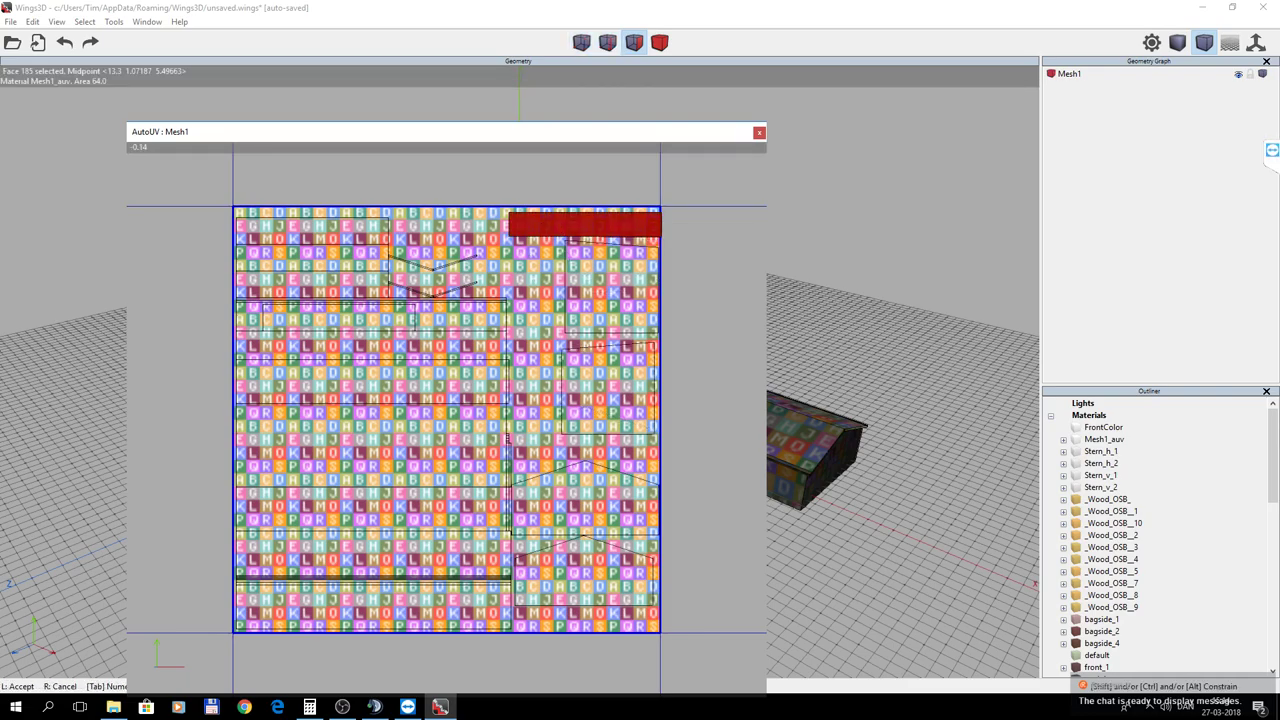
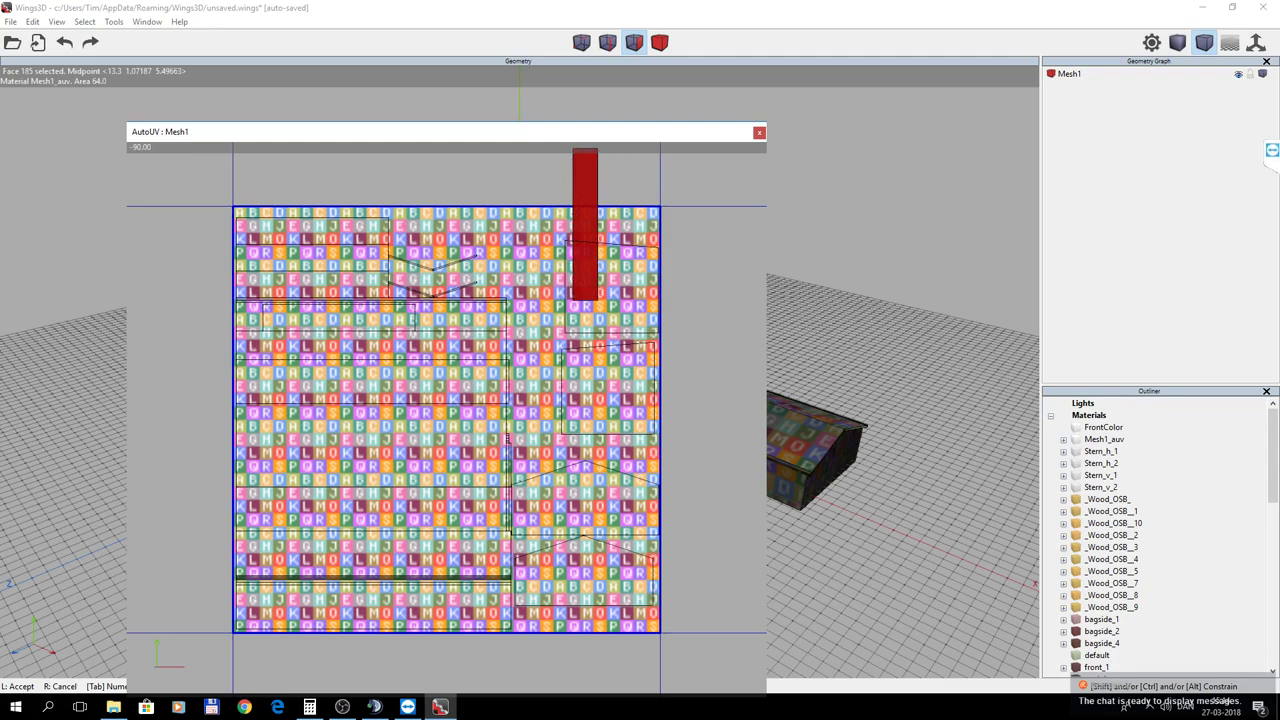
left_click(585, 226)
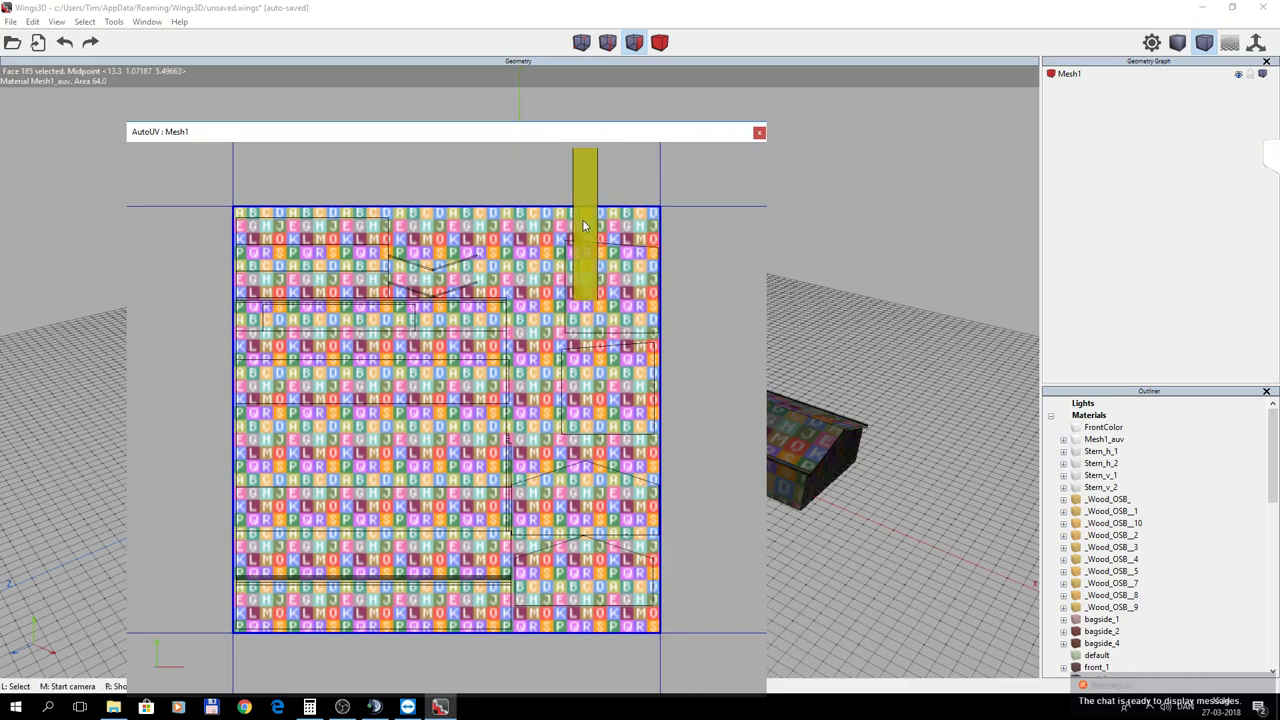
Move the upright strip chart freely into the narrow gap to the left of the two square charts.
right_click(584, 224)
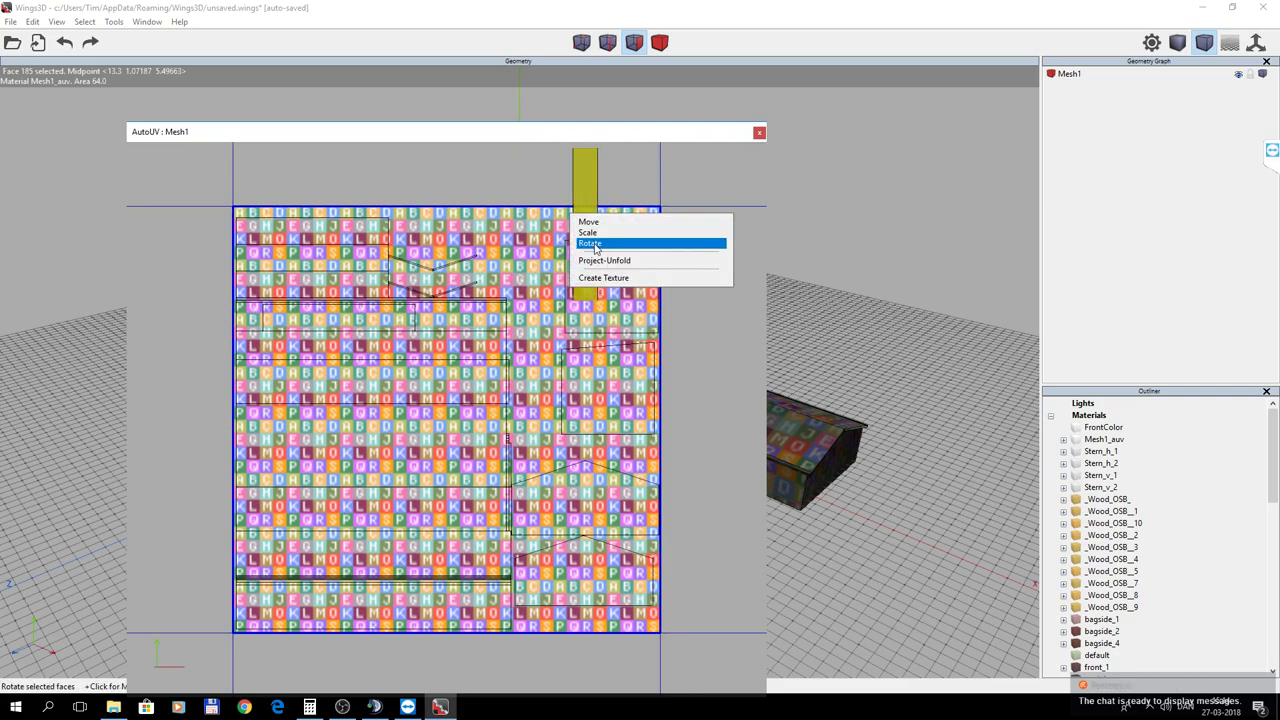
left_click(588, 223)
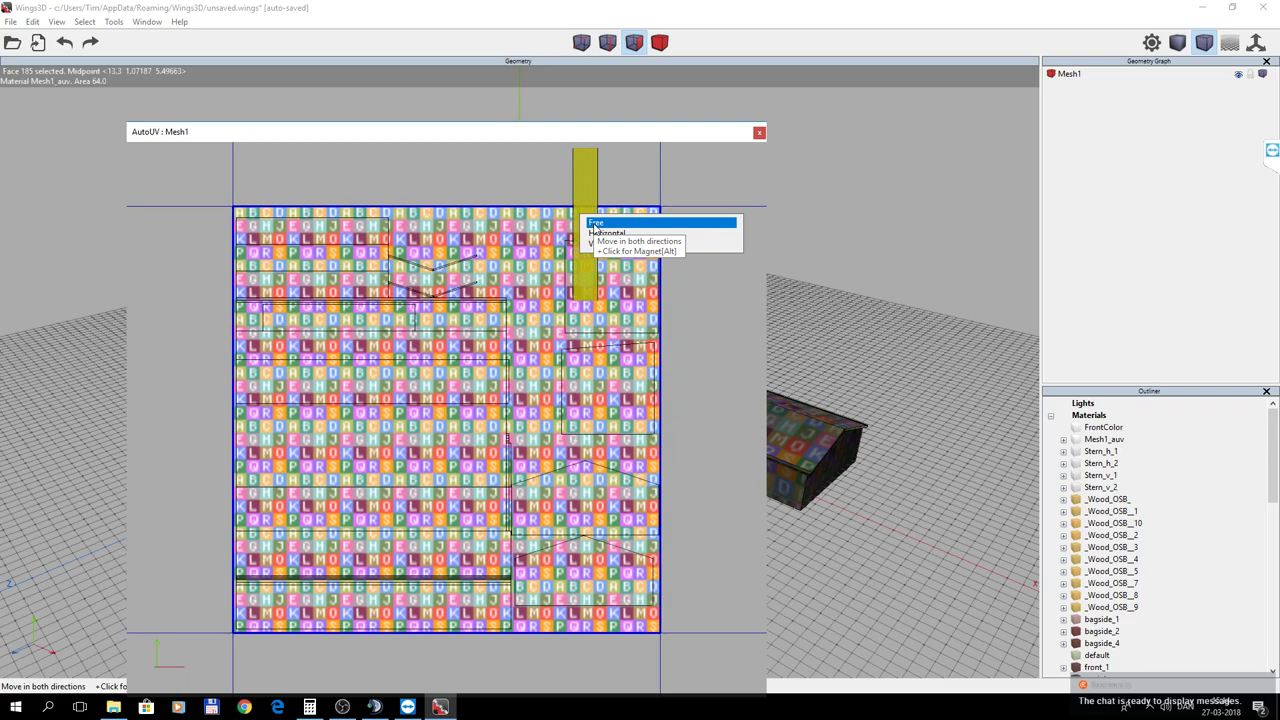
left_click(594, 222)
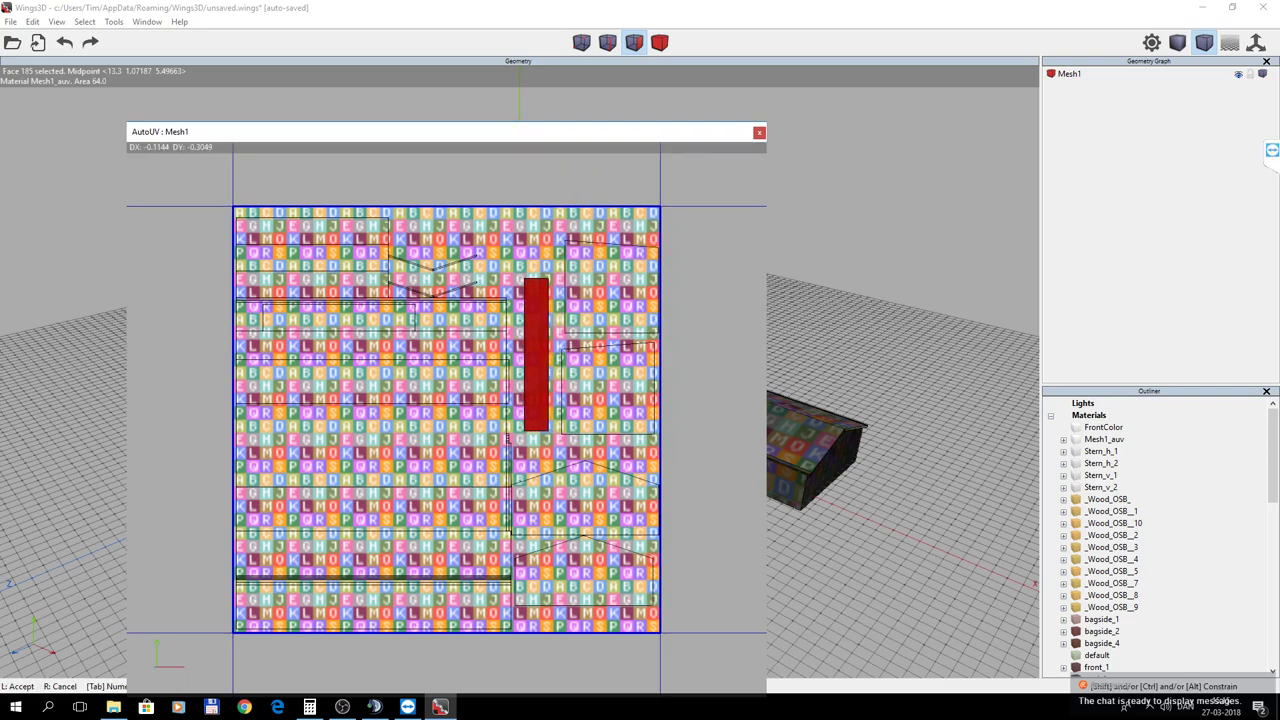
left_click(596, 228)
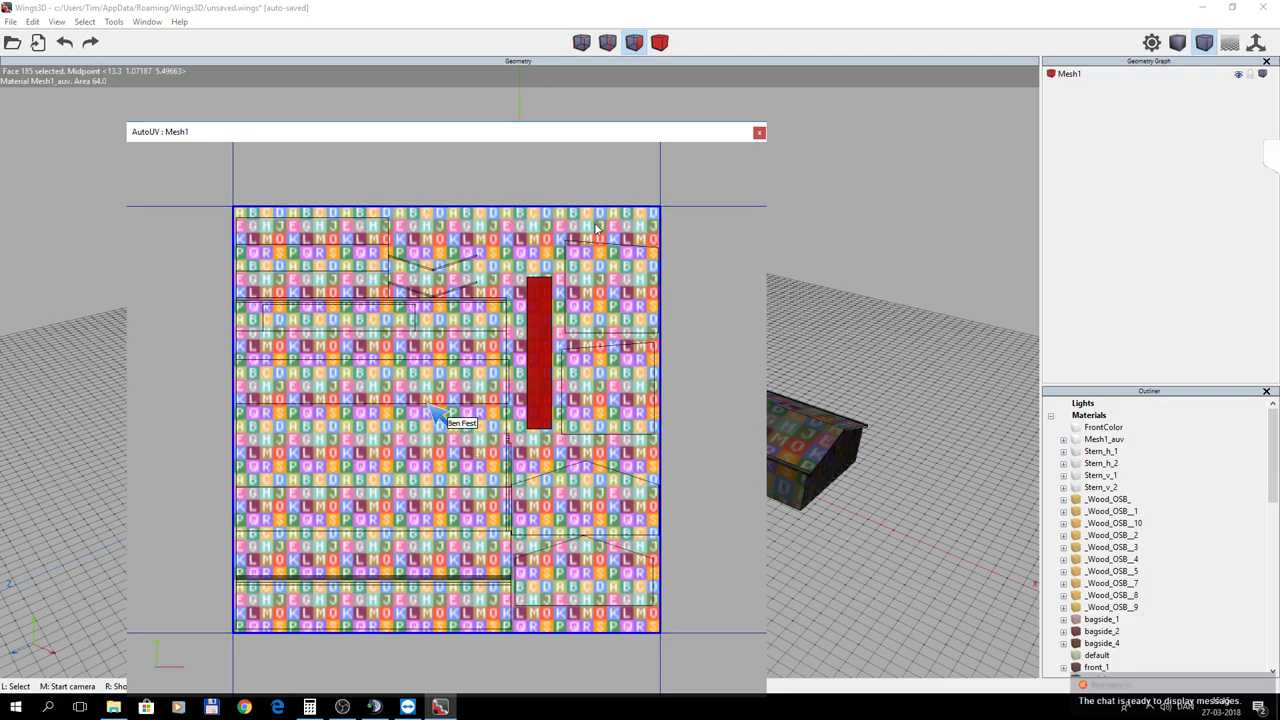
Enlarge the upright strip chart uniformly to about 150% so it fills the gap beside the square charts.
left_click(533, 303)
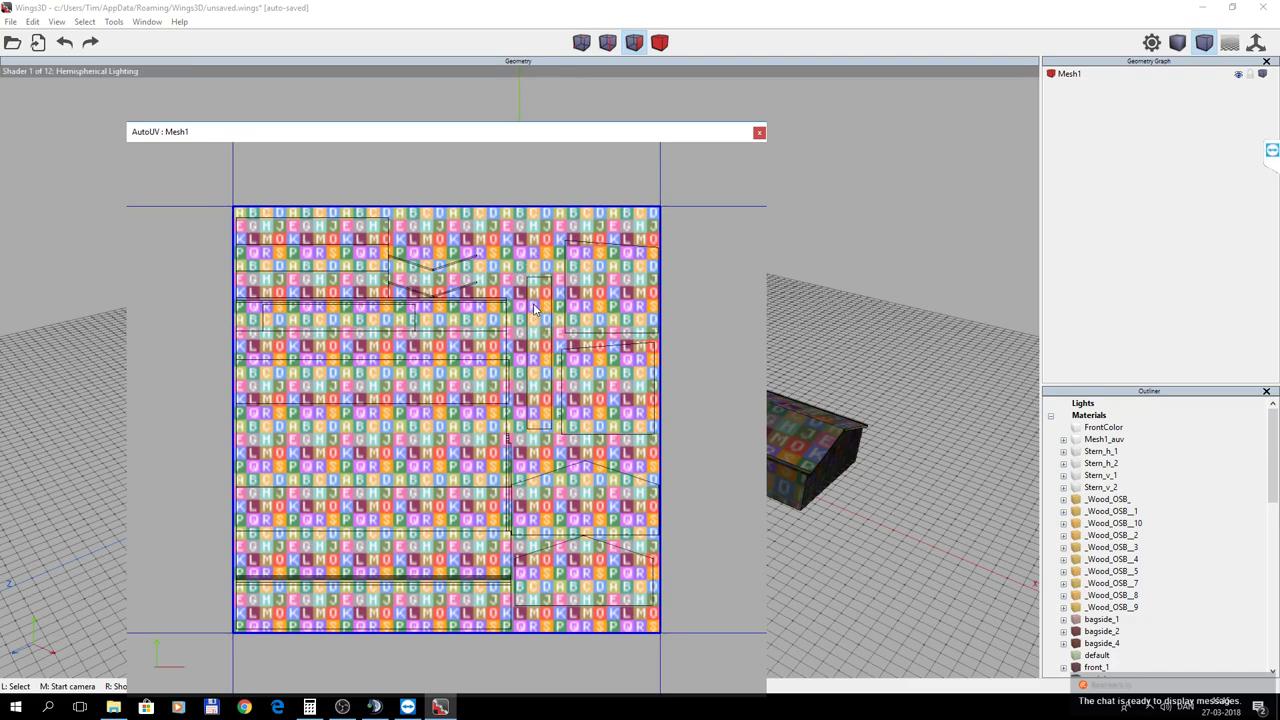
left_click(540, 303)
right_click(540, 305)
left_click(545, 314)
left_click(557, 317)
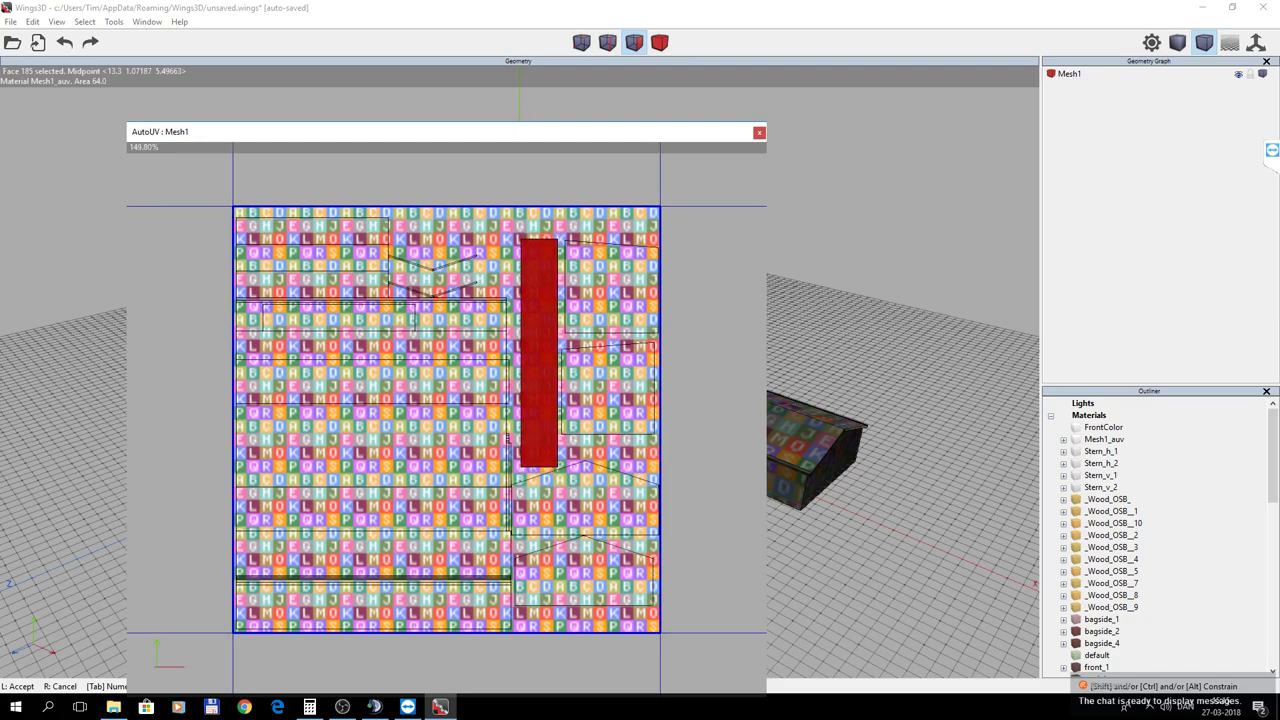
left_click(557, 320)
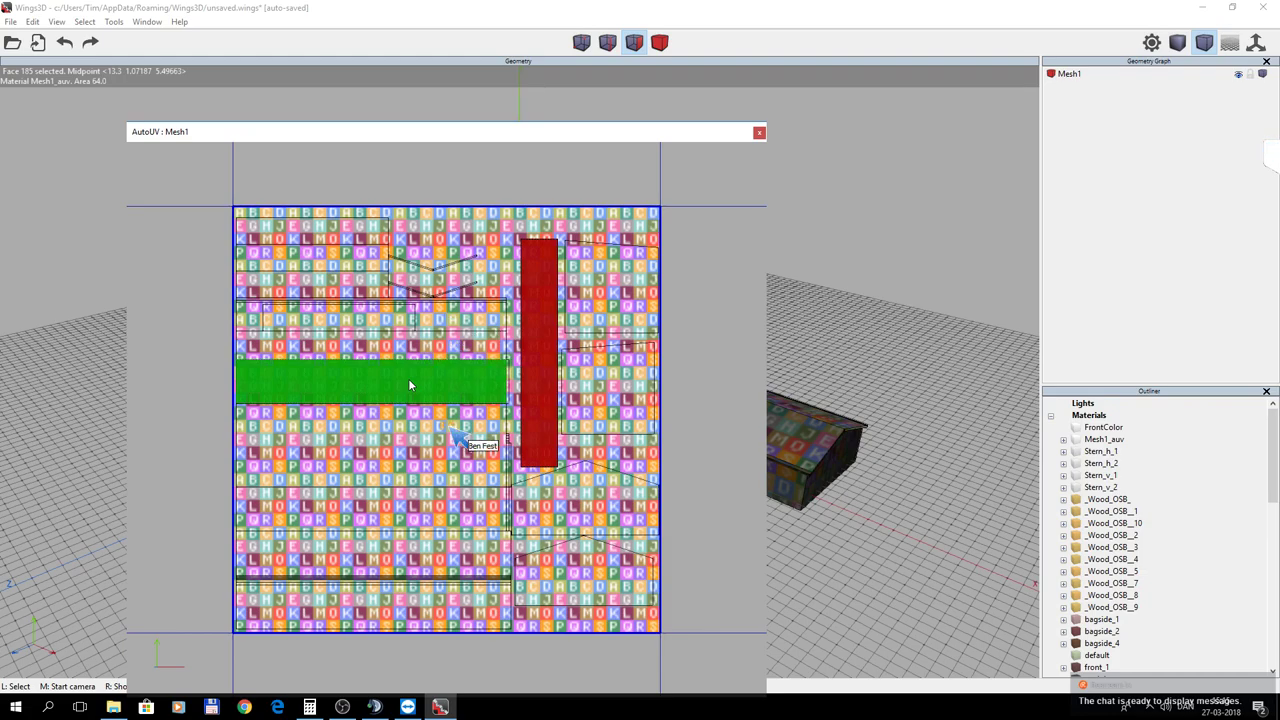
Clear the selection and shrink the wide strip chart at mid-height of the texture square, with its overlapping thin chart, uniformly to about 95%.
key("space")
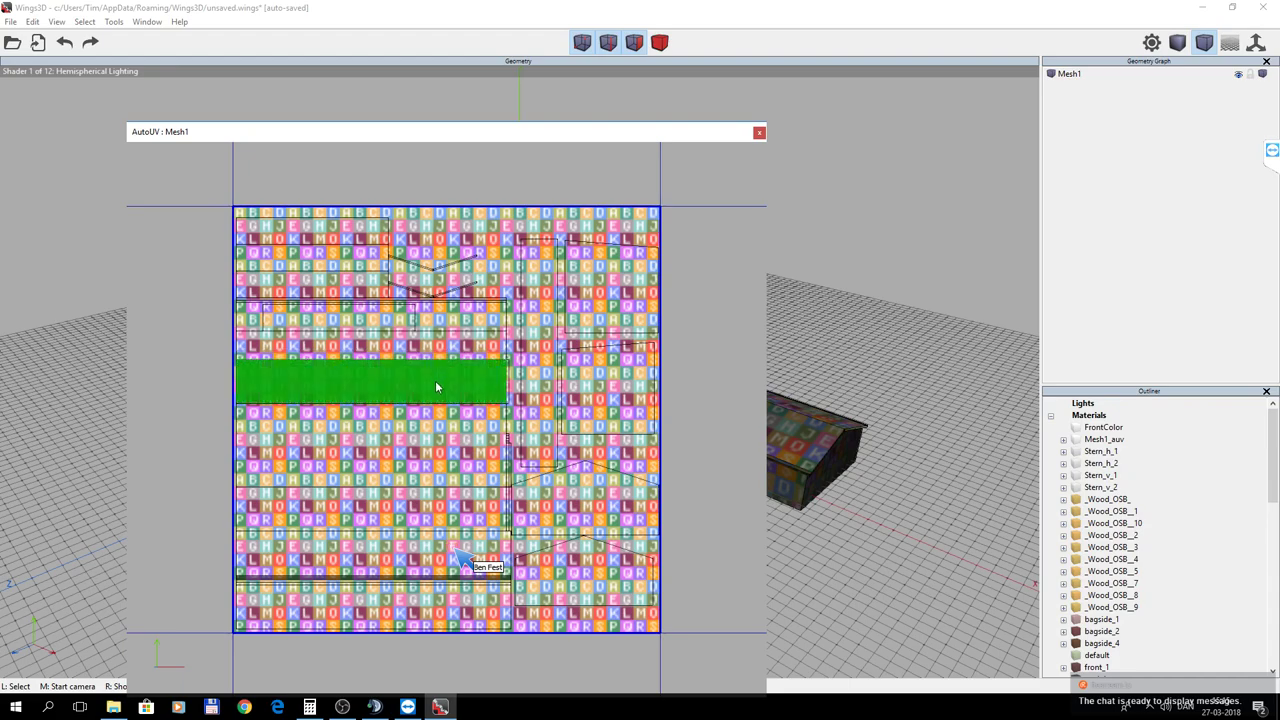
left_click(435, 380)
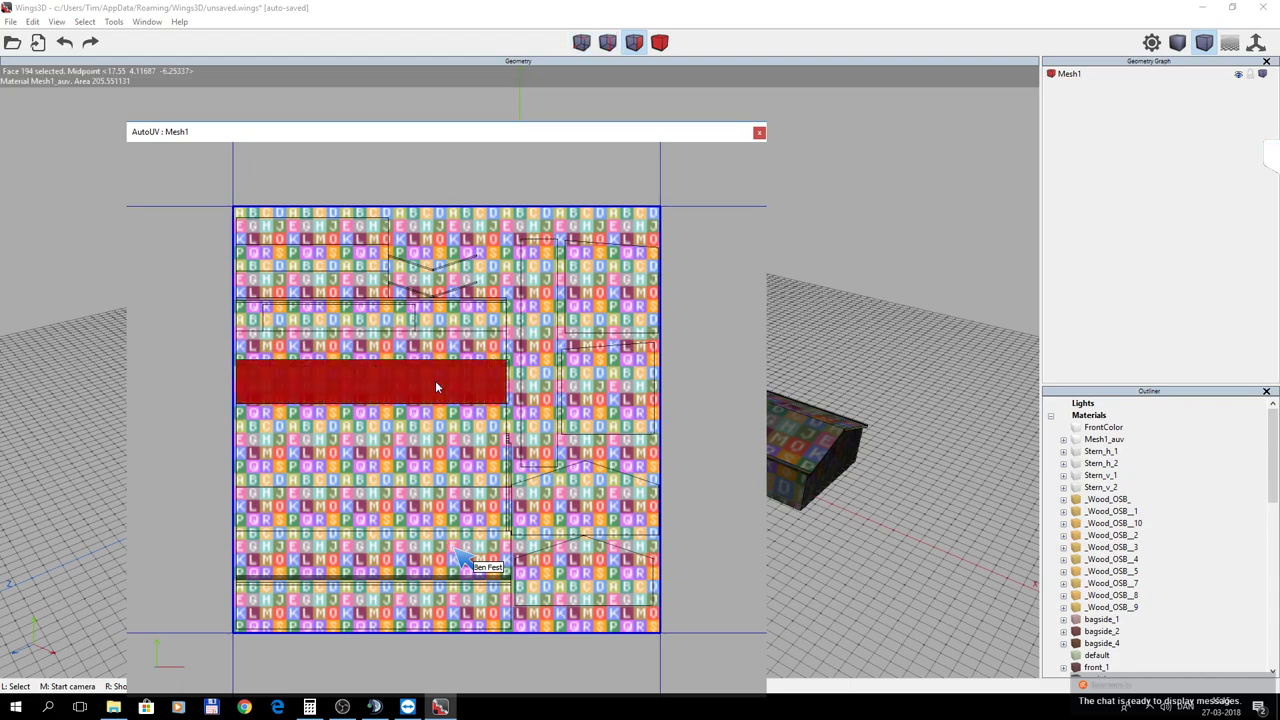
left_click(508, 375)
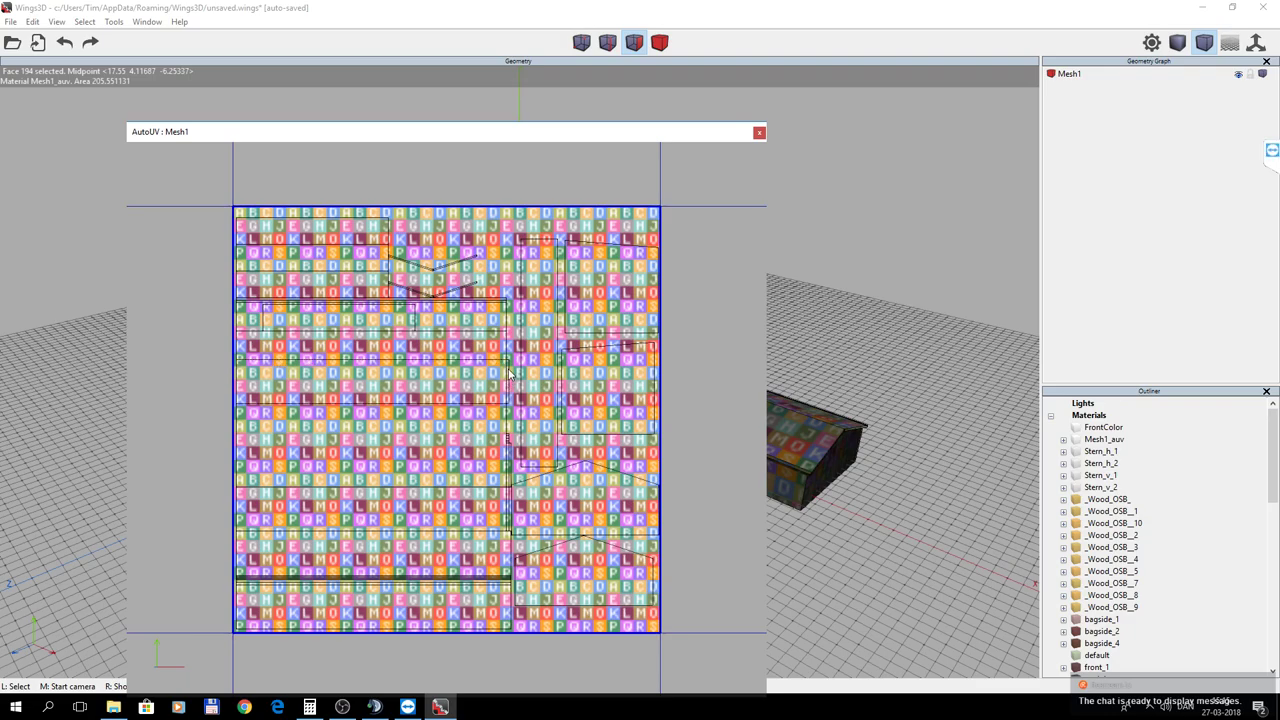
left_click(508, 375)
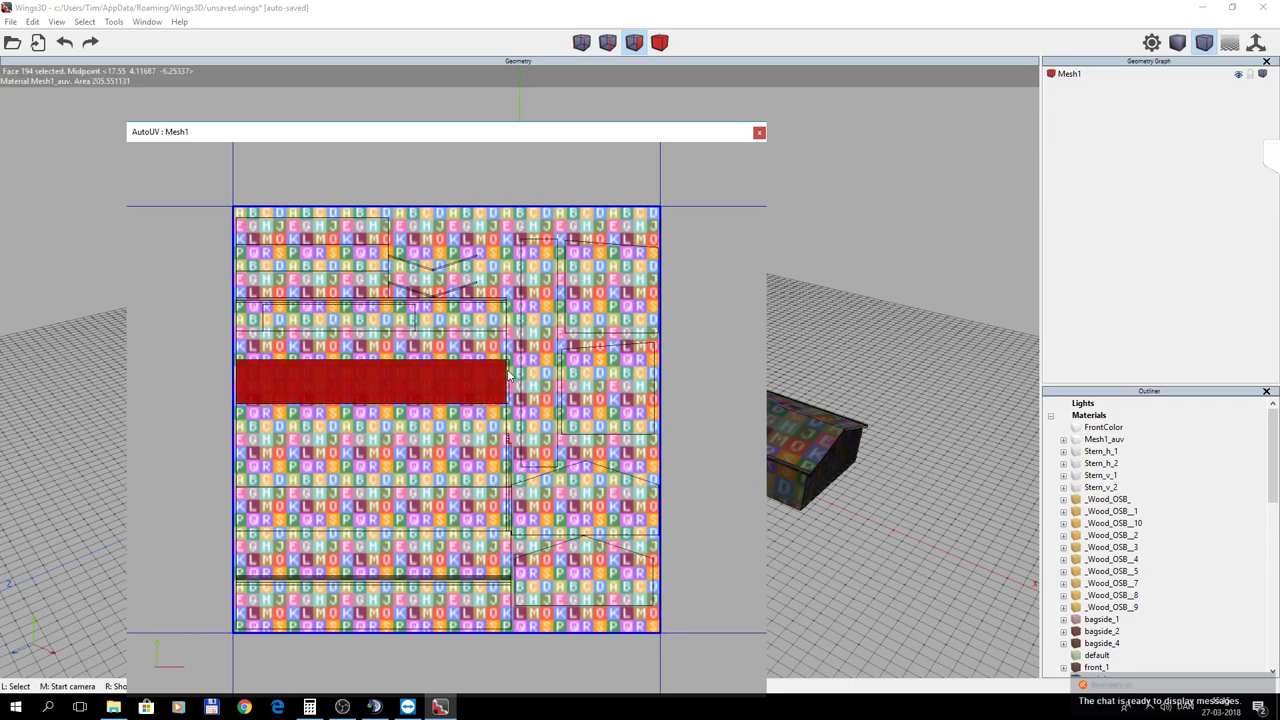
left_click(508, 377)
left_click(508, 375)
left_click(508, 378)
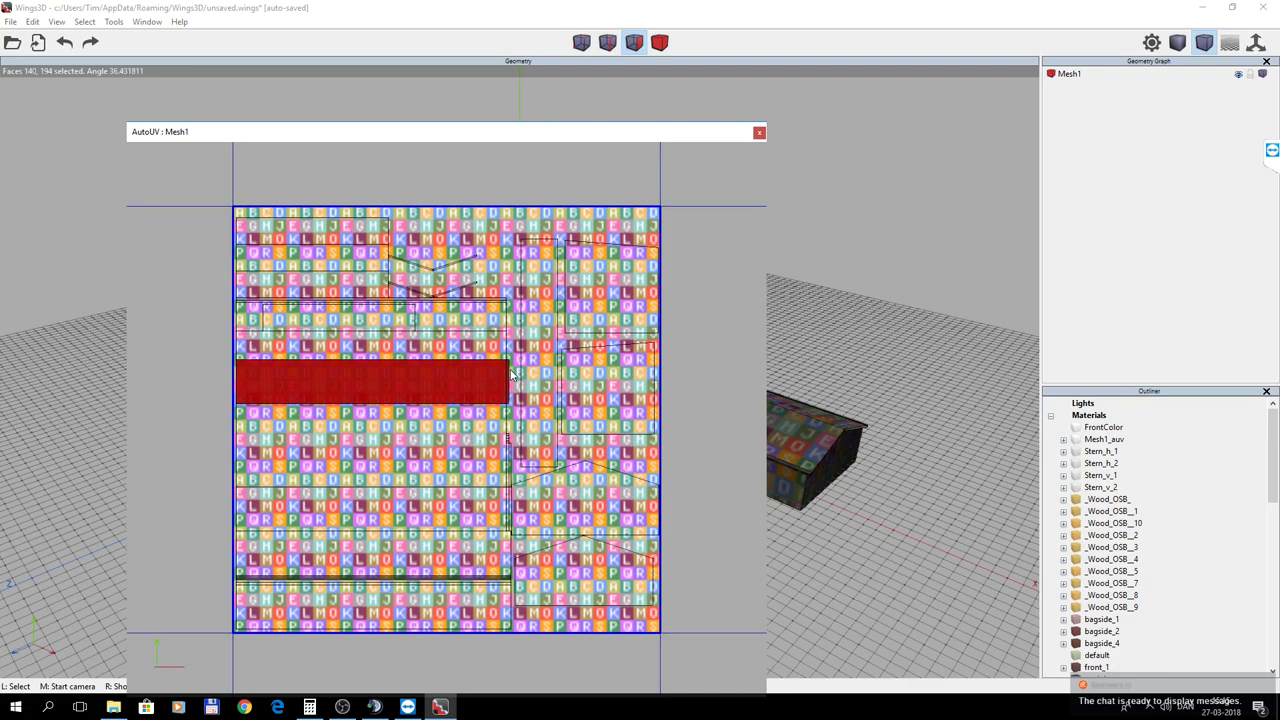
right_click(458, 375)
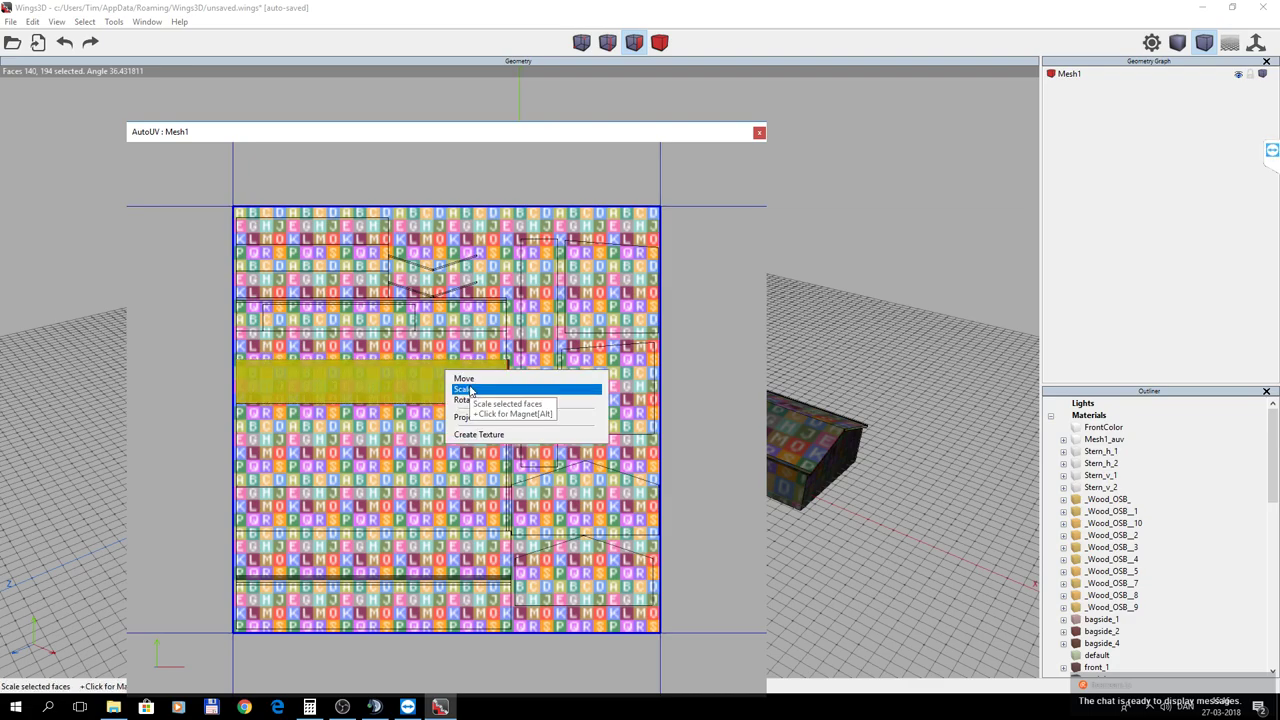
left_click(470, 389)
left_click(470, 389)
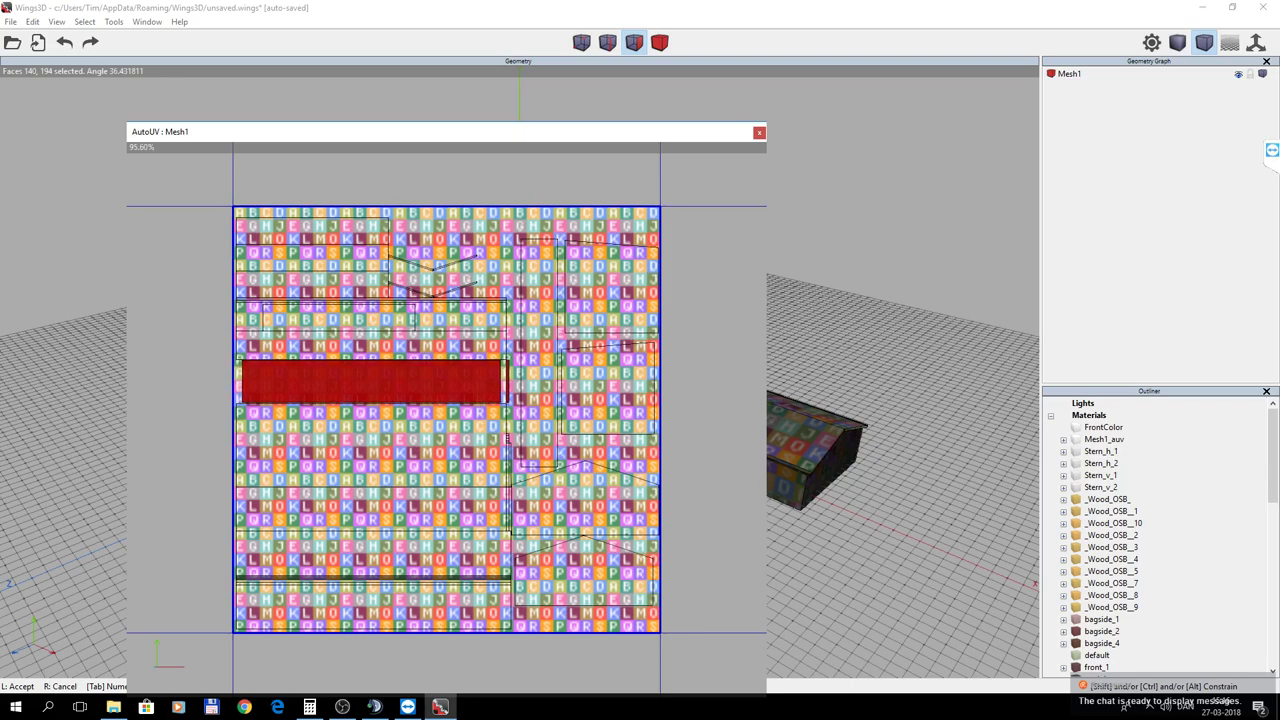
left_click(473, 392)
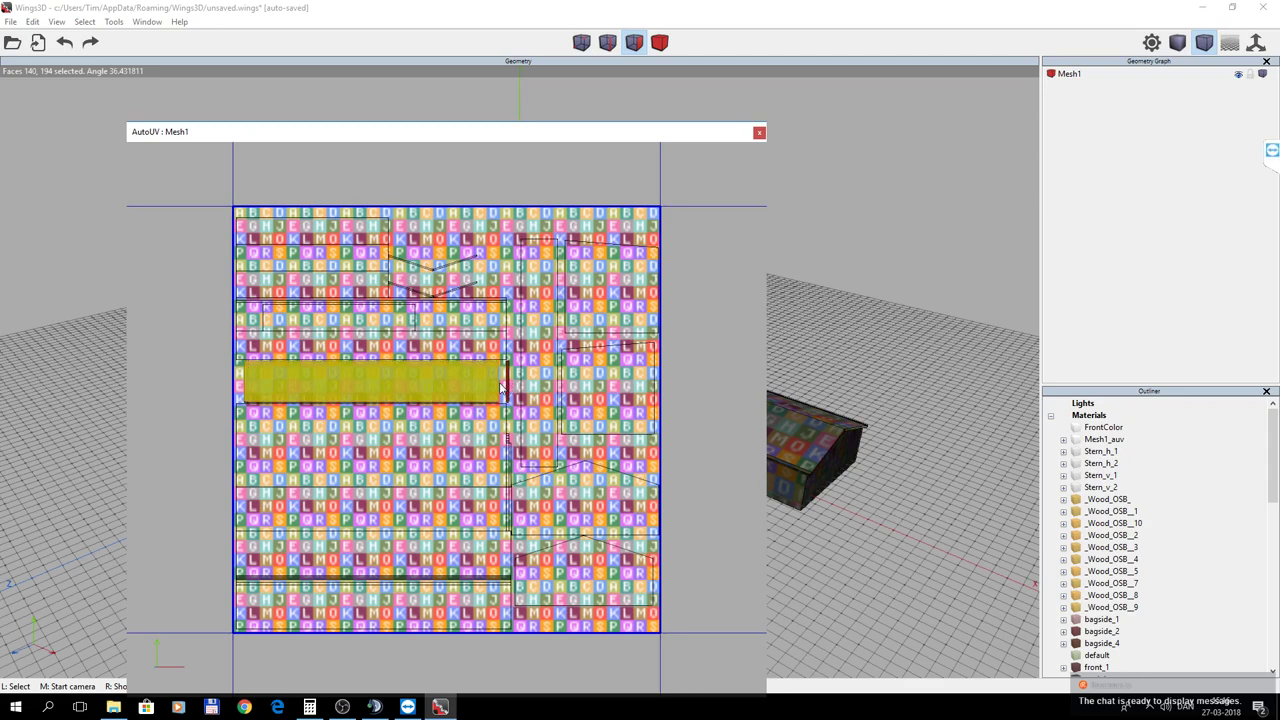
Clear the selection, select the four large stacked charts in the texture square's lower half and scale them uniformly to about 93%.
left_click(500, 388)
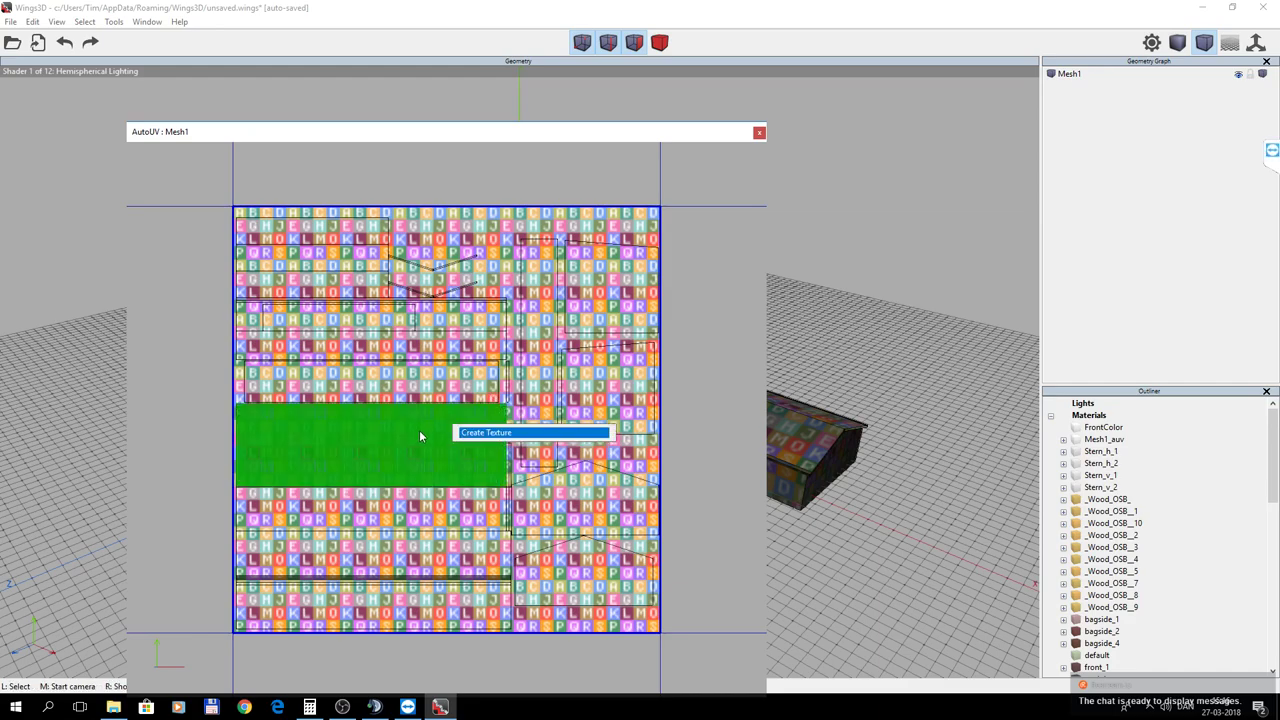
right_click(428, 438)
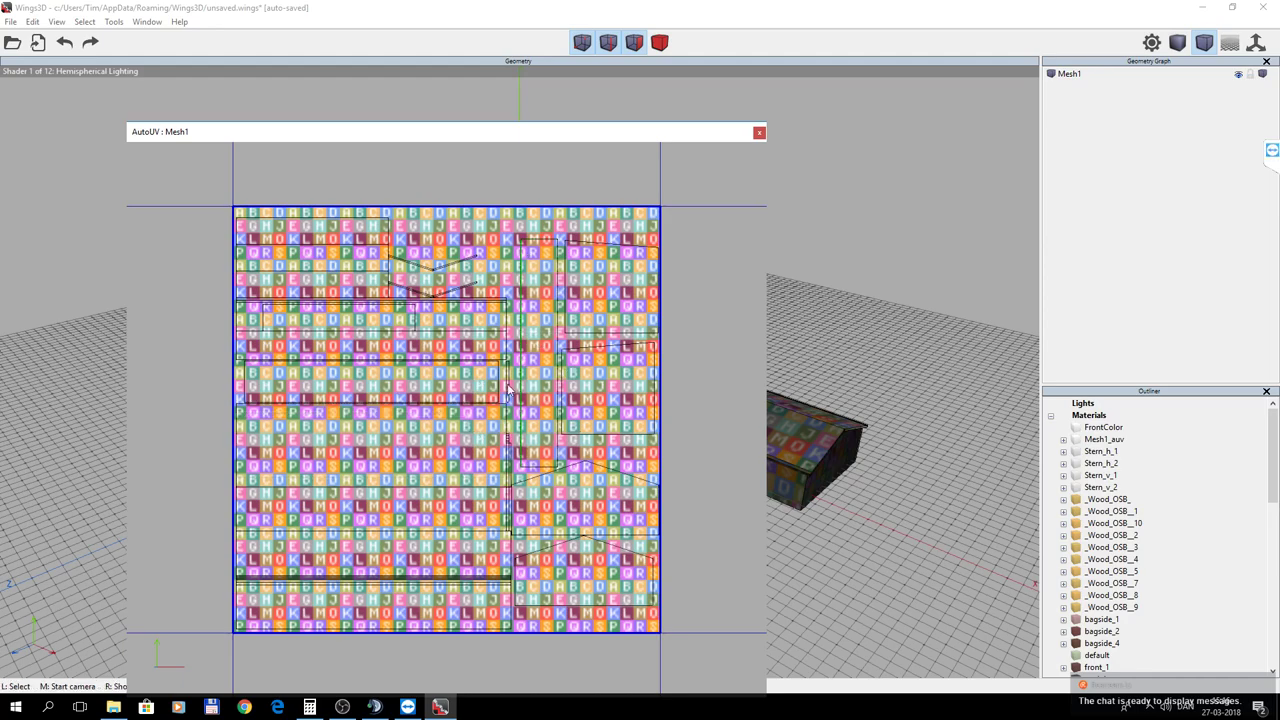
left_click(450, 432)
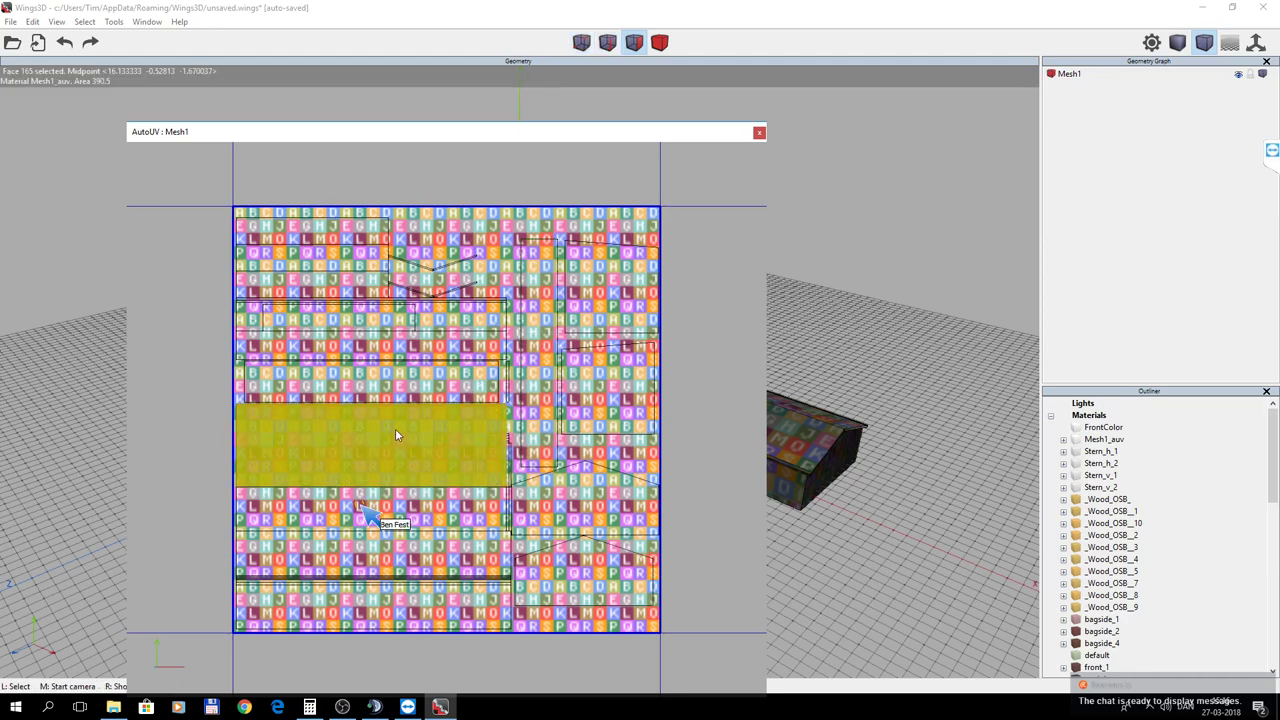
left_click(397, 460)
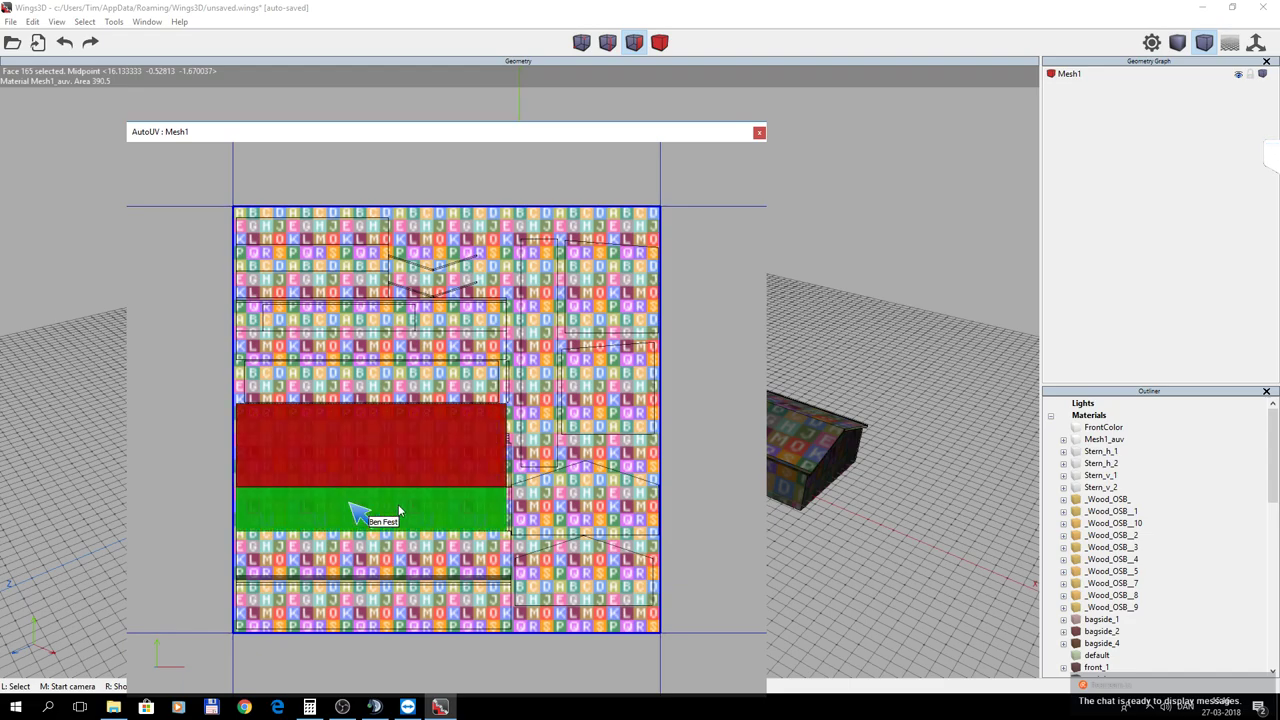
left_click(399, 508)
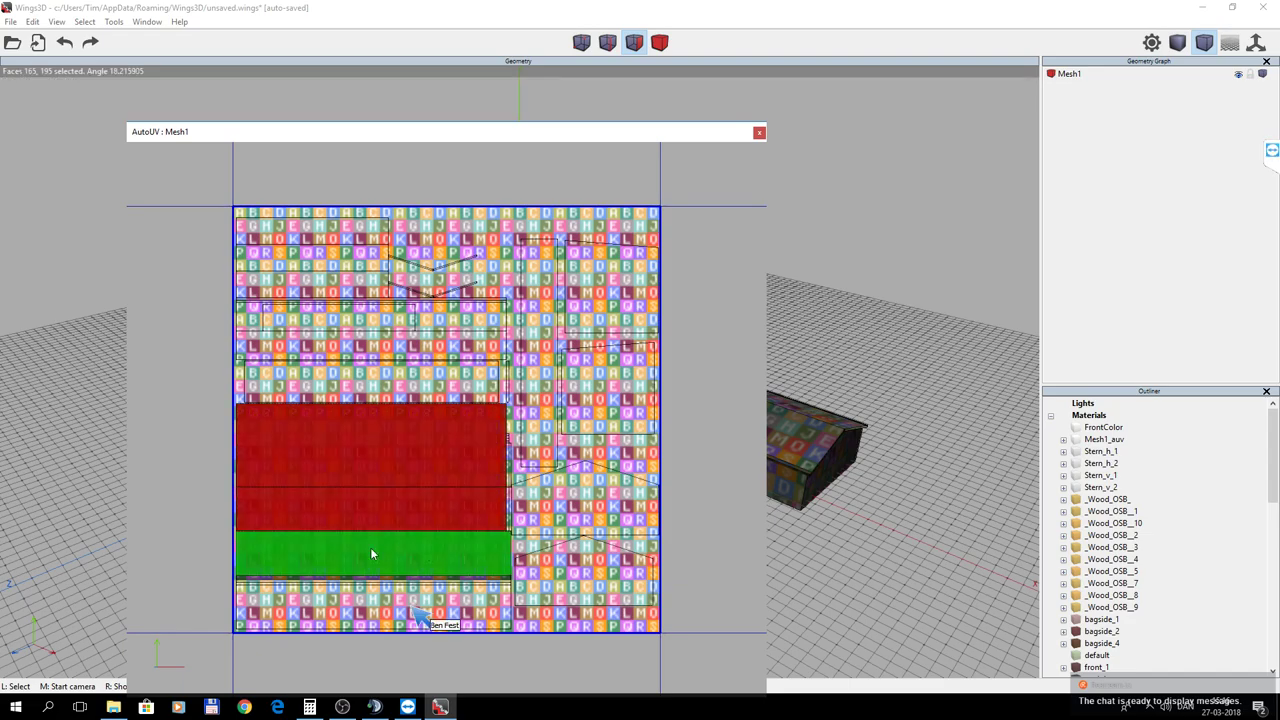
left_click(371, 550)
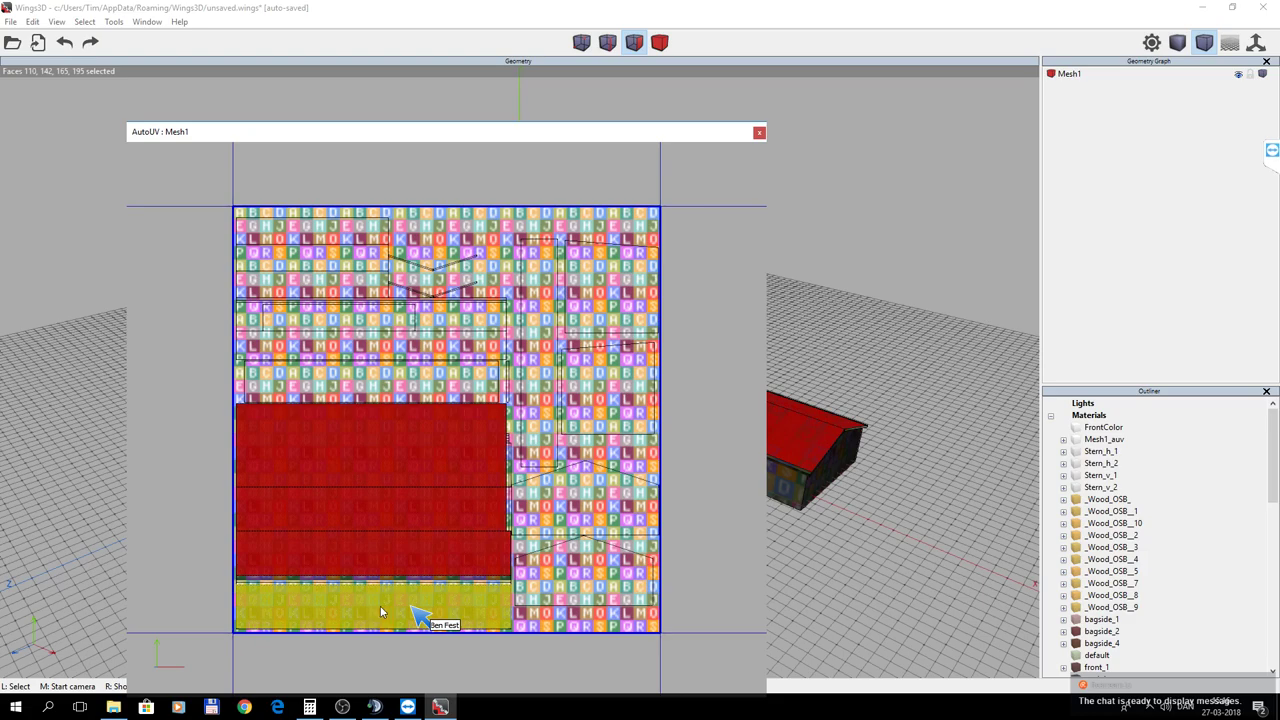
right_click(386, 598)
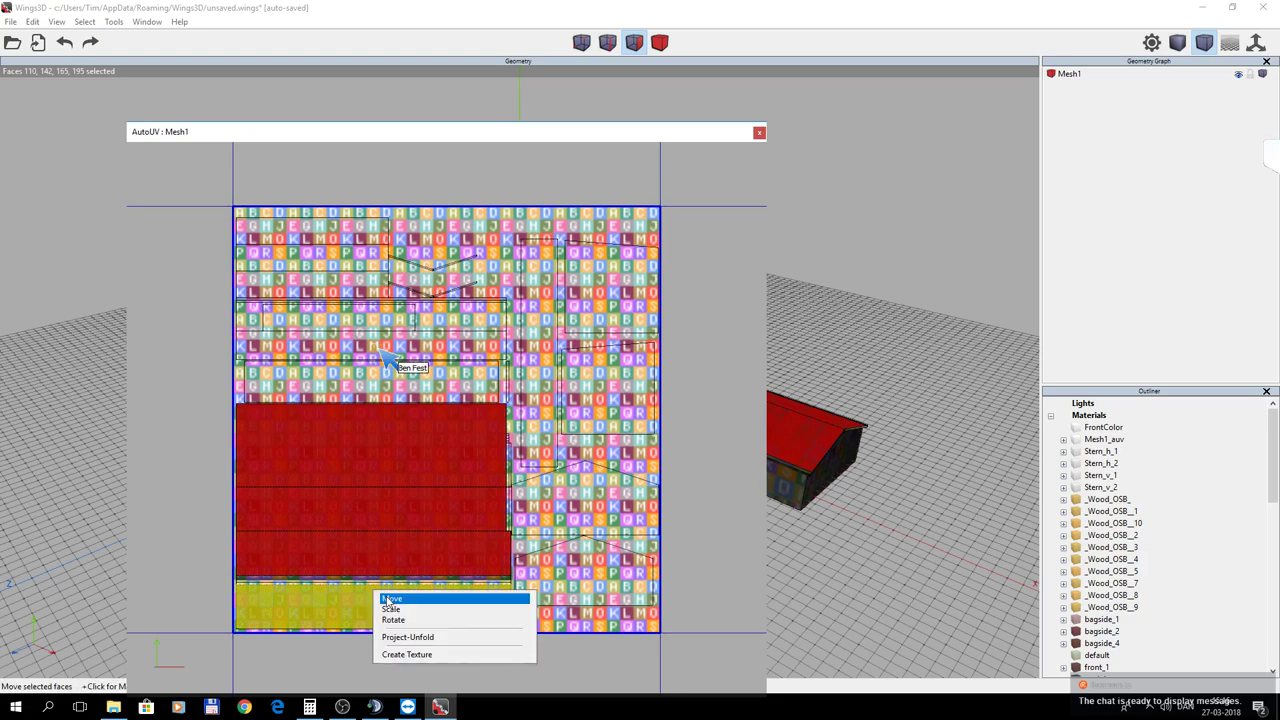
left_click(390, 609)
left_click(395, 607)
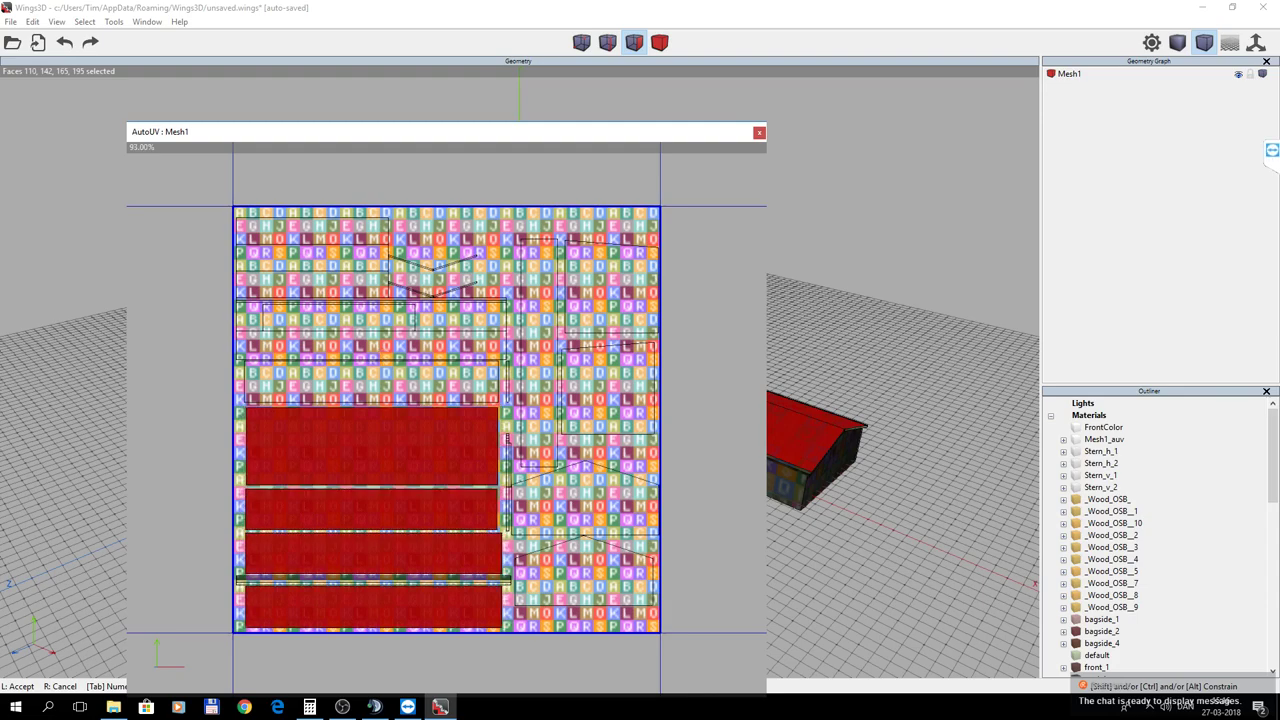
left_click(395, 607)
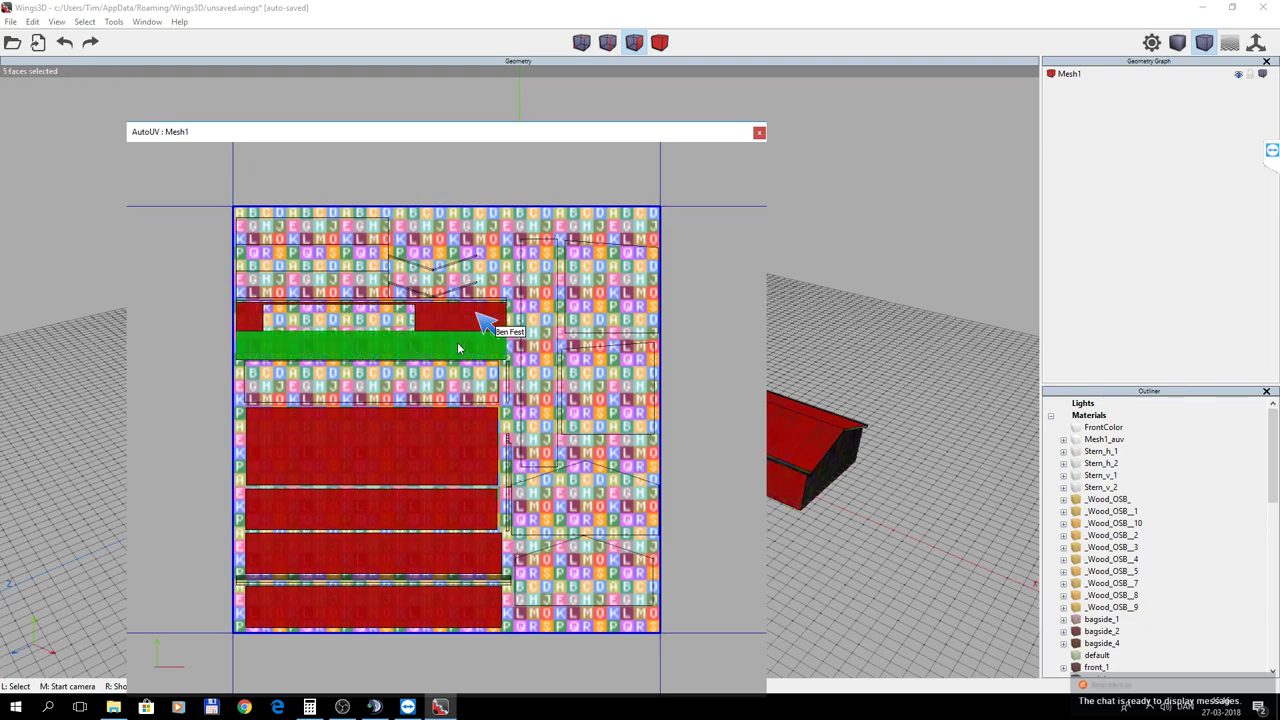
Select only the notched wall chart and the long strip directly below it, and scale both uniformly to about 92%.
left_click(462, 353)
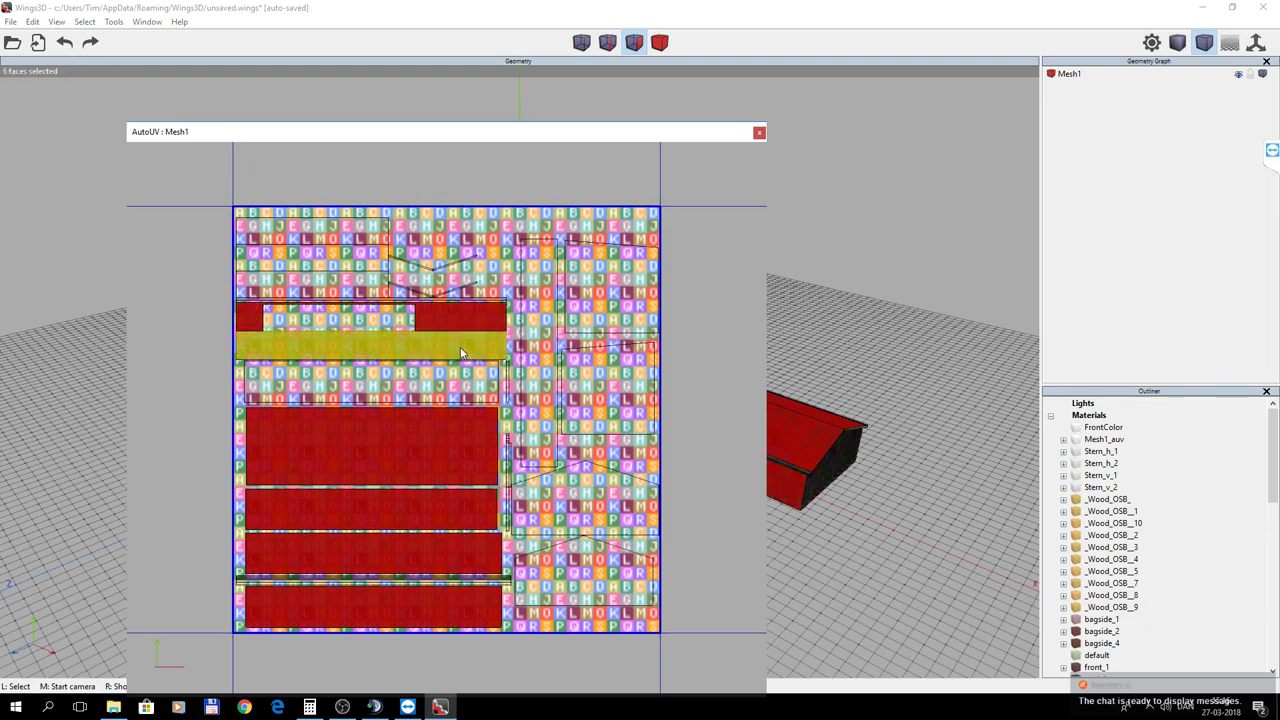
key("space")
left_click(461, 352)
left_click(461, 313)
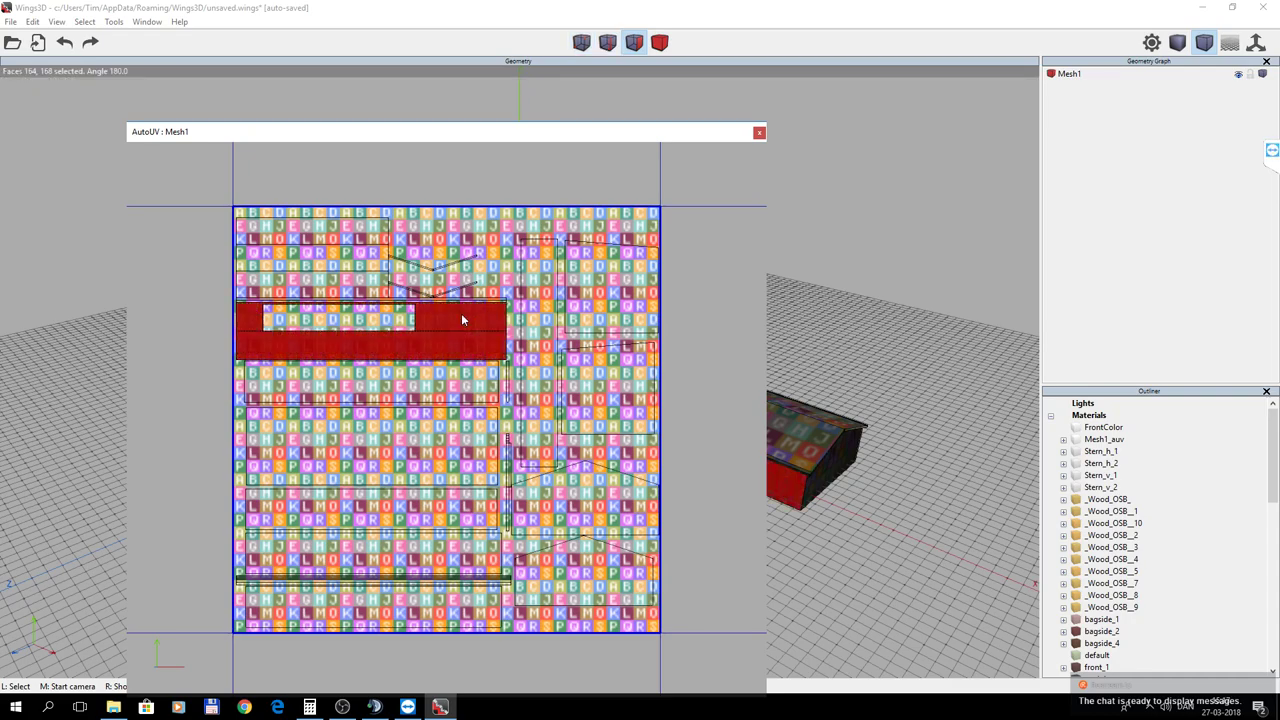
right_click(461, 314)
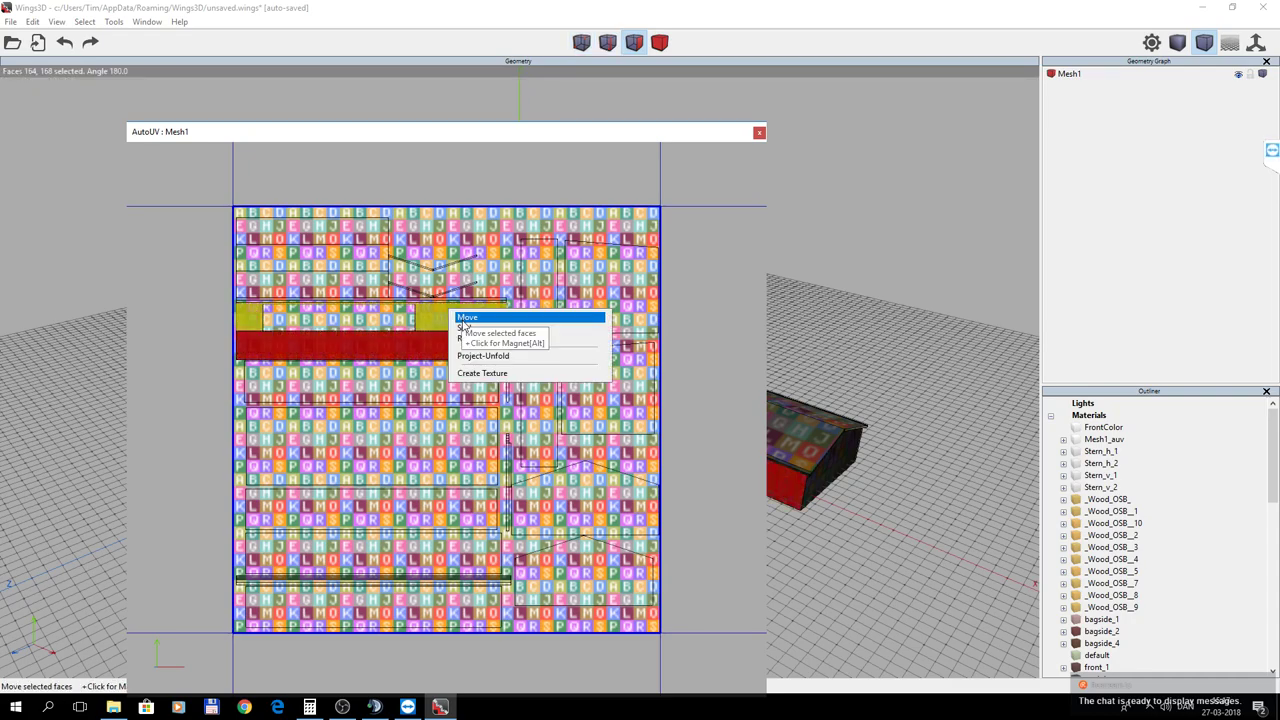
left_click(466, 329)
left_click(466, 331)
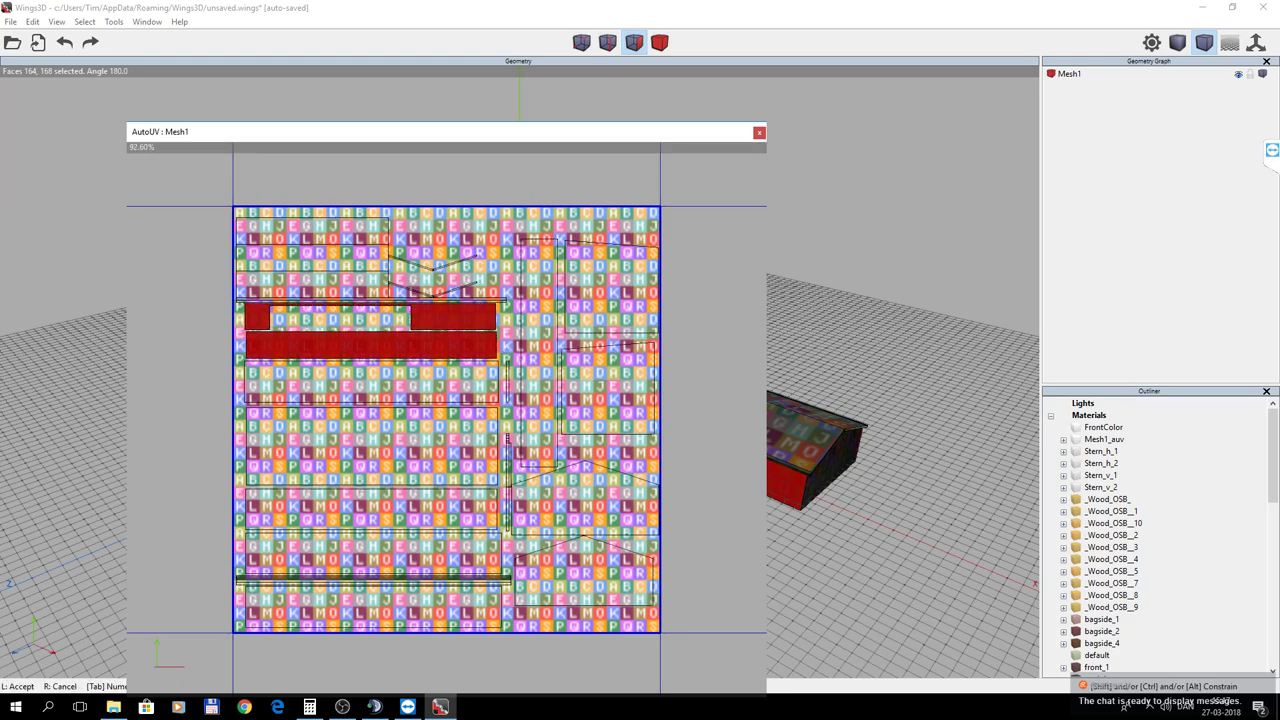
left_click(466, 331)
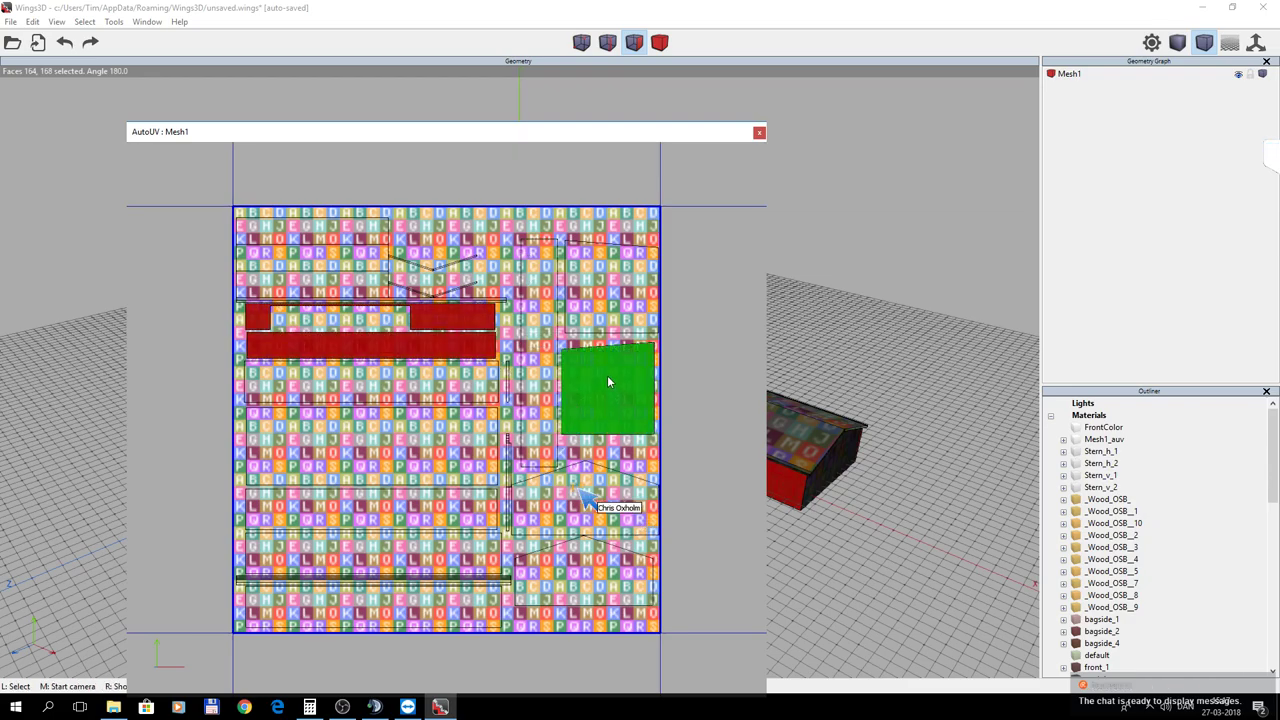
Select only the three short stacked strip charts in the texture square's upper corner and scale them uniformly to about 94%.
left_click(355, 228)
left_click(355, 260)
left_click(356, 284)
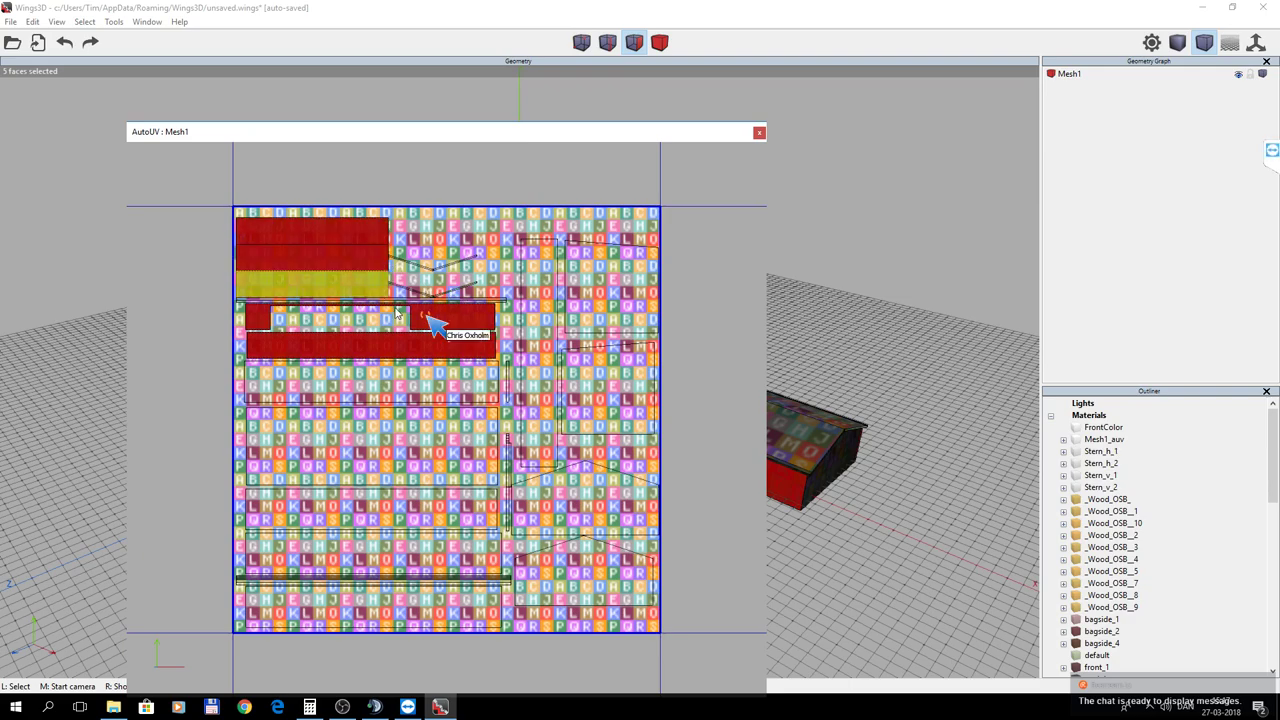
key("space")
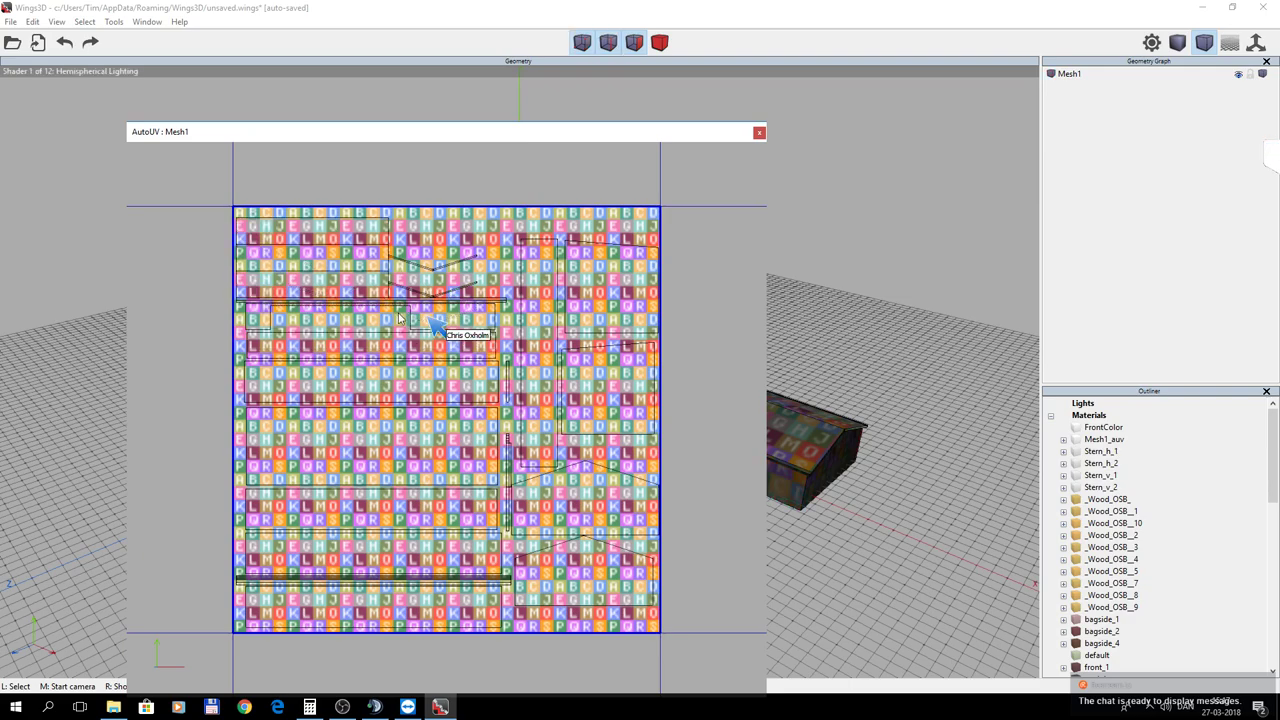
left_click(356, 229)
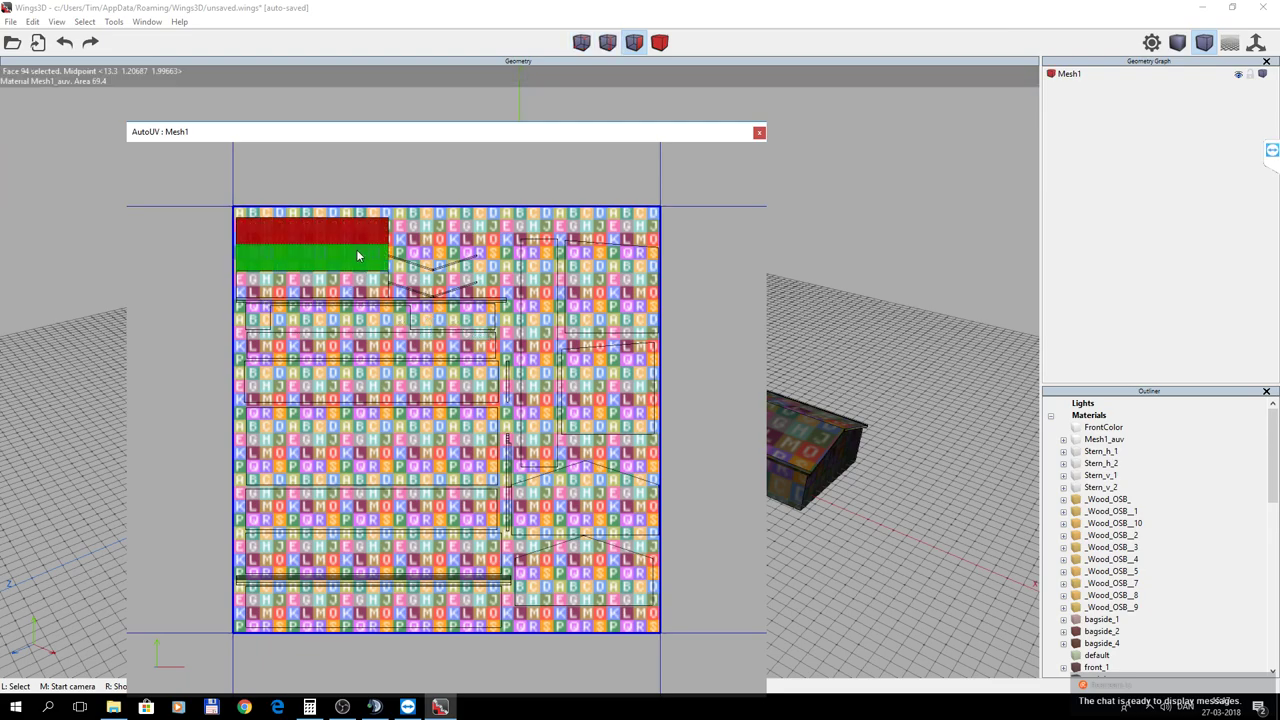
left_click(357, 268)
left_click(357, 285)
right_click(357, 259)
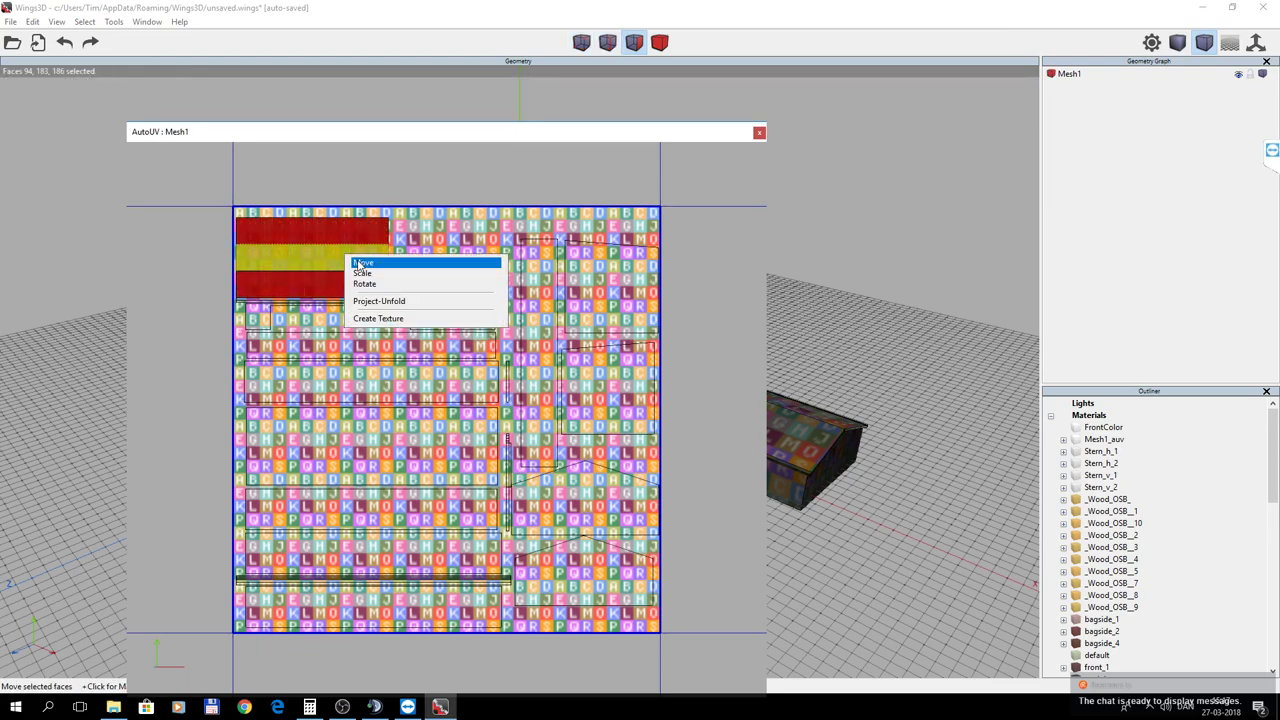
left_click(365, 275)
left_click(372, 273)
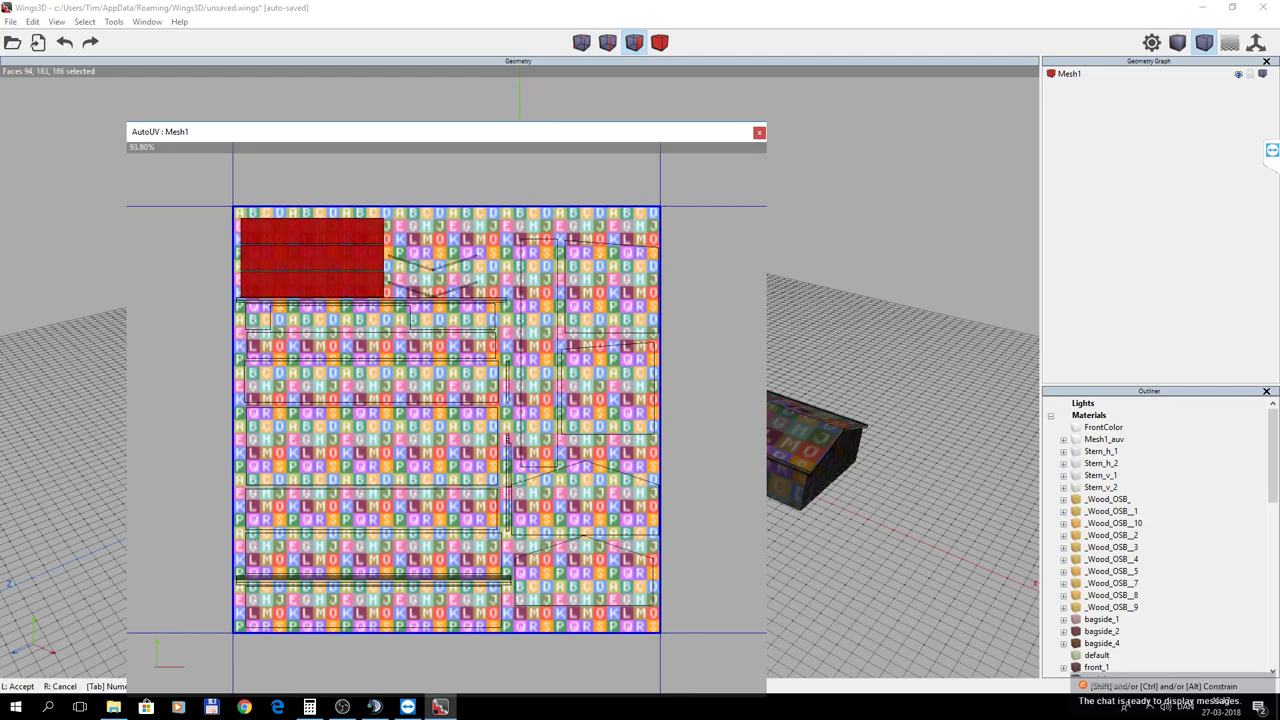
left_click(366, 277)
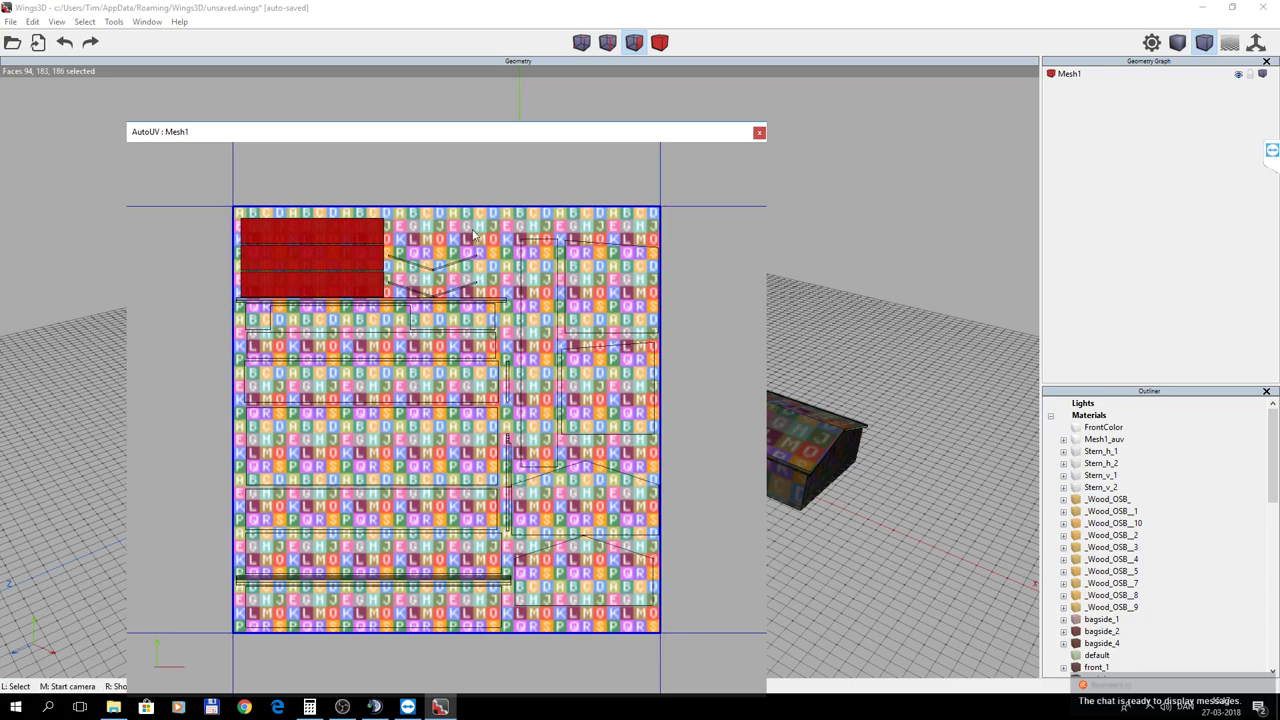
Clear the selection and shrink the upper of the two large gable charts uniformly by a small amount.
key("space")
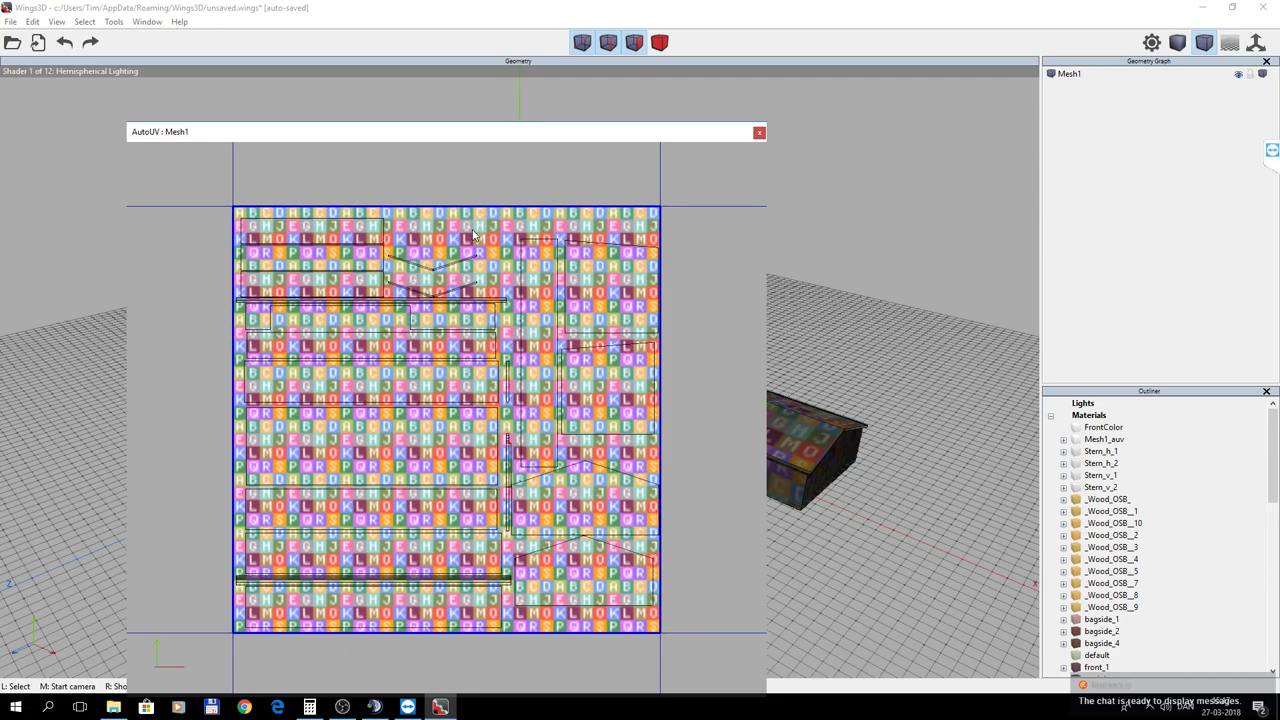
left_click(595, 504)
right_click(594, 500)
left_click(600, 514)
left_click(605, 511)
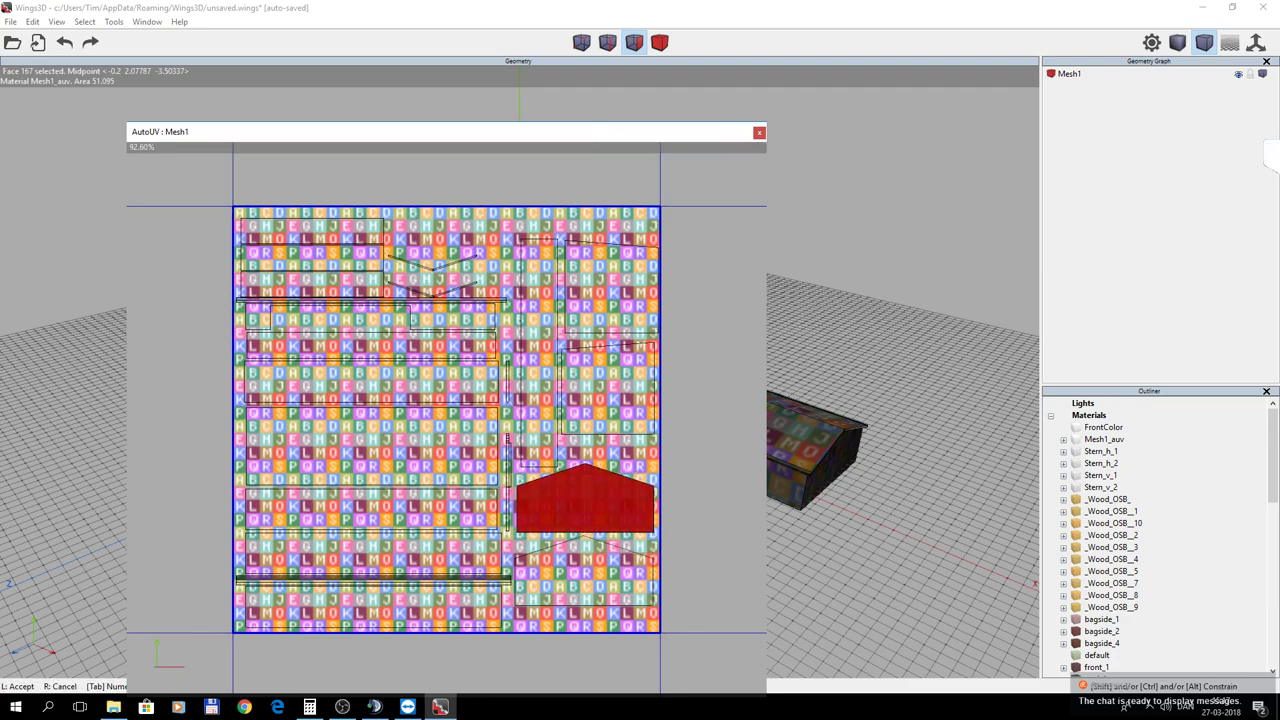
left_click(604, 507)
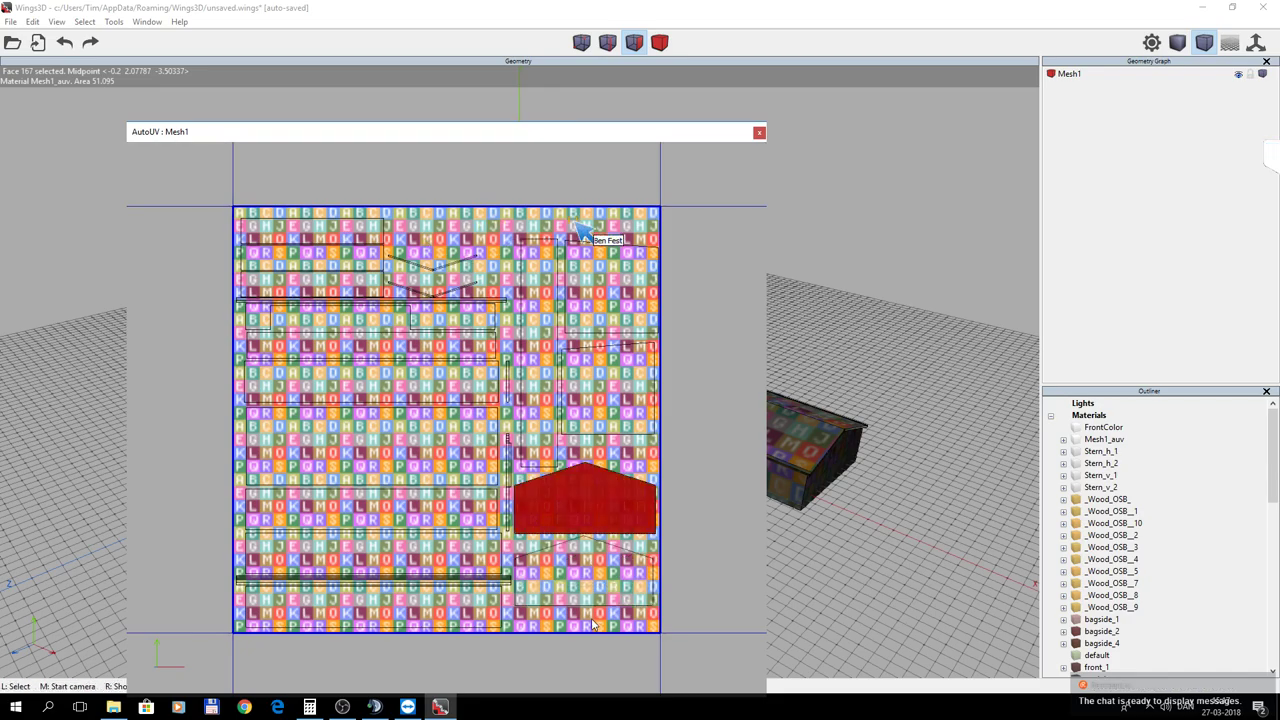
Clear the chart selection and start creating a texture from the UV layout at a size of 1024x1024.
key("space")
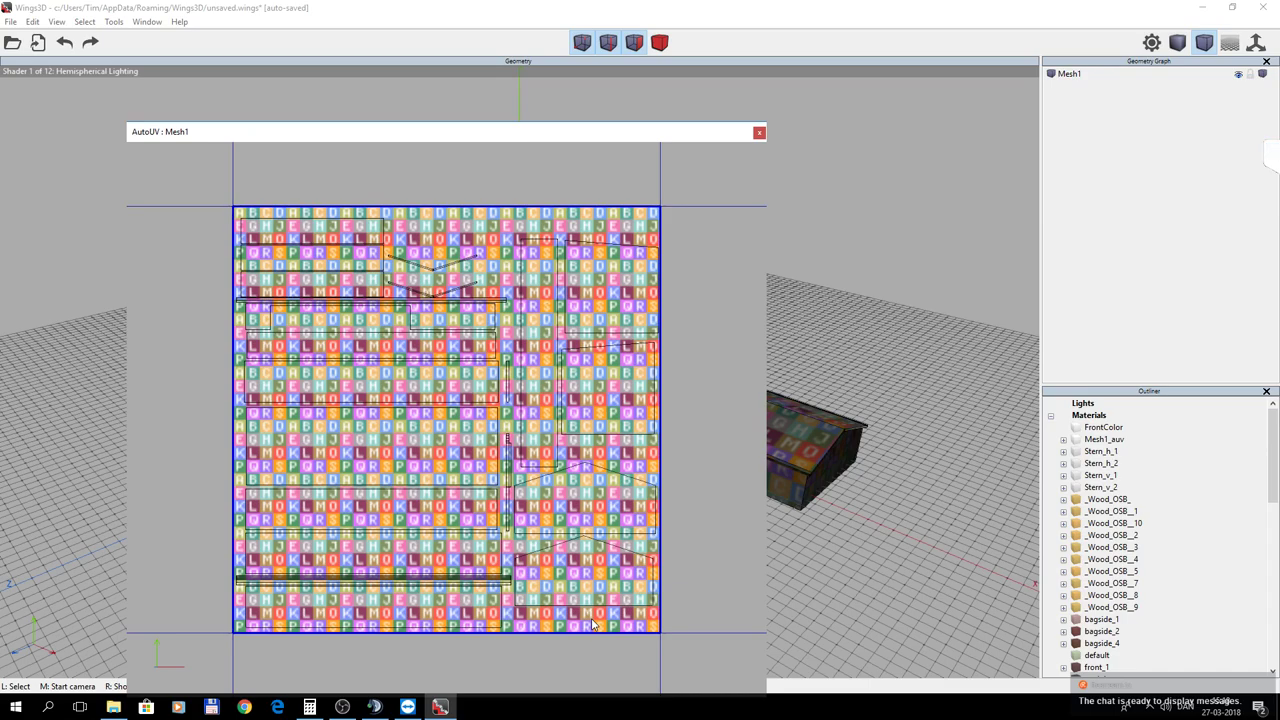
right_click(511, 416)
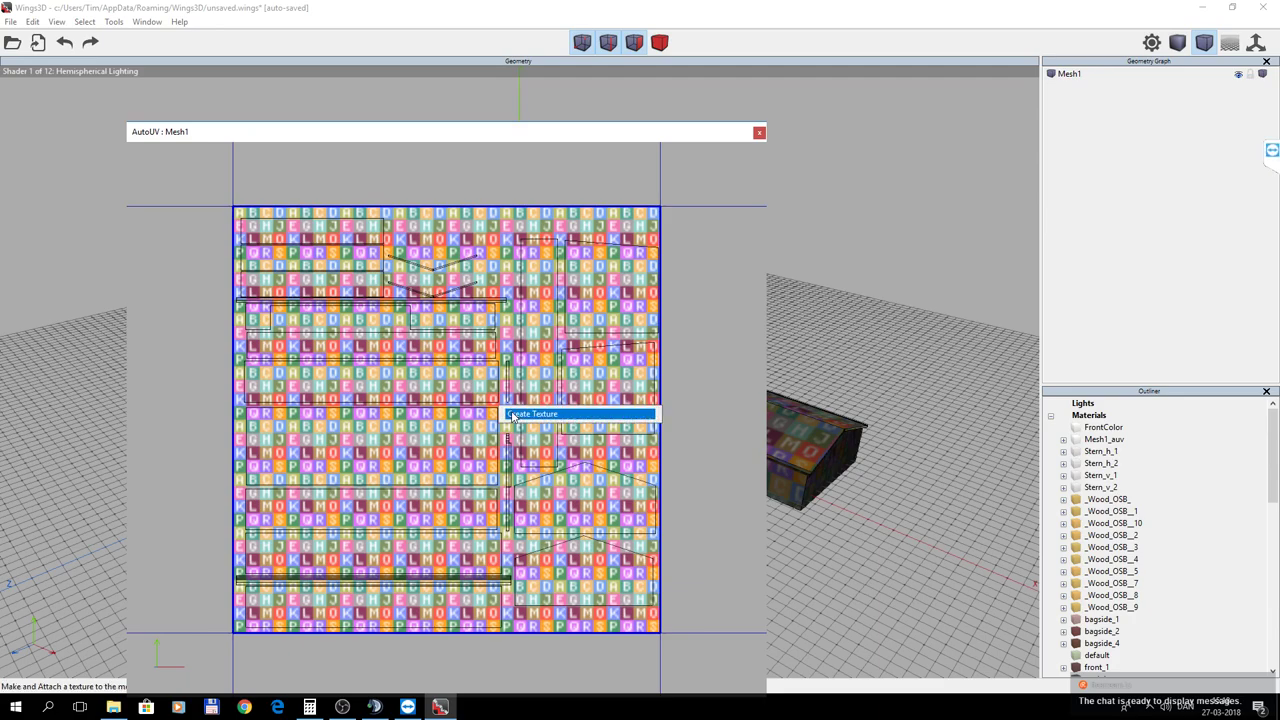
left_click(530, 414)
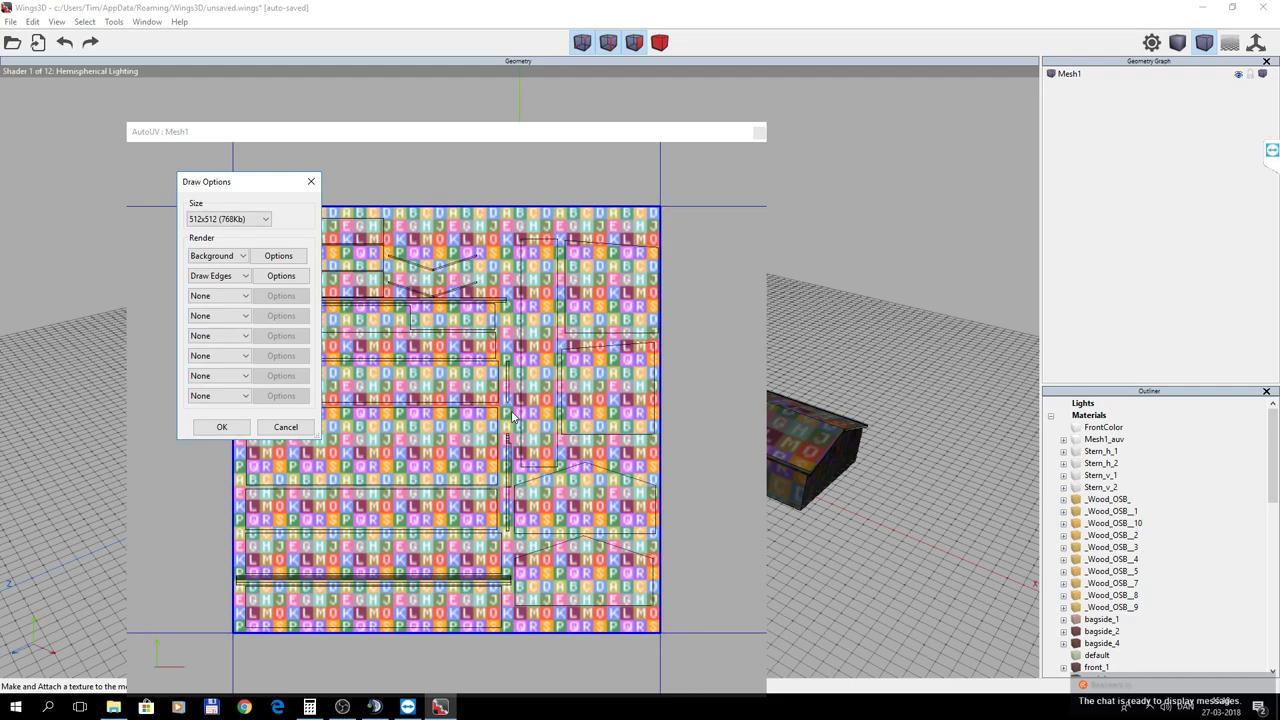
left_click(267, 221)
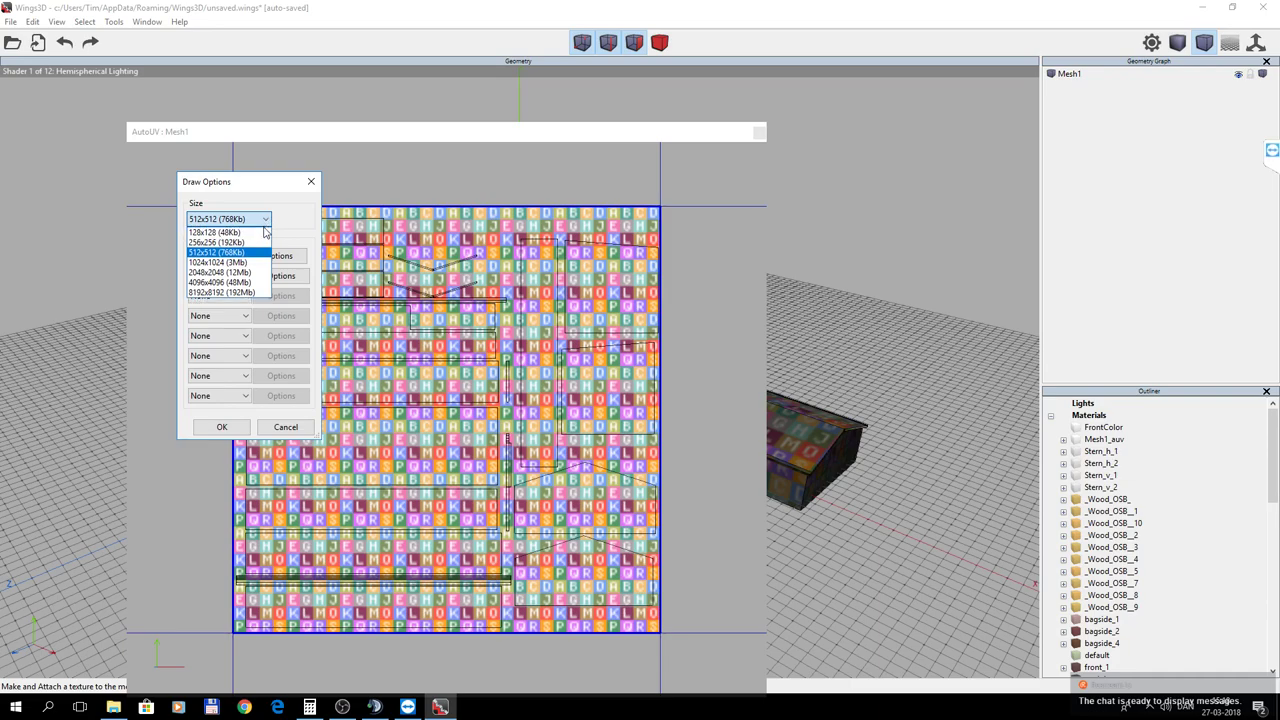
left_click(242, 263)
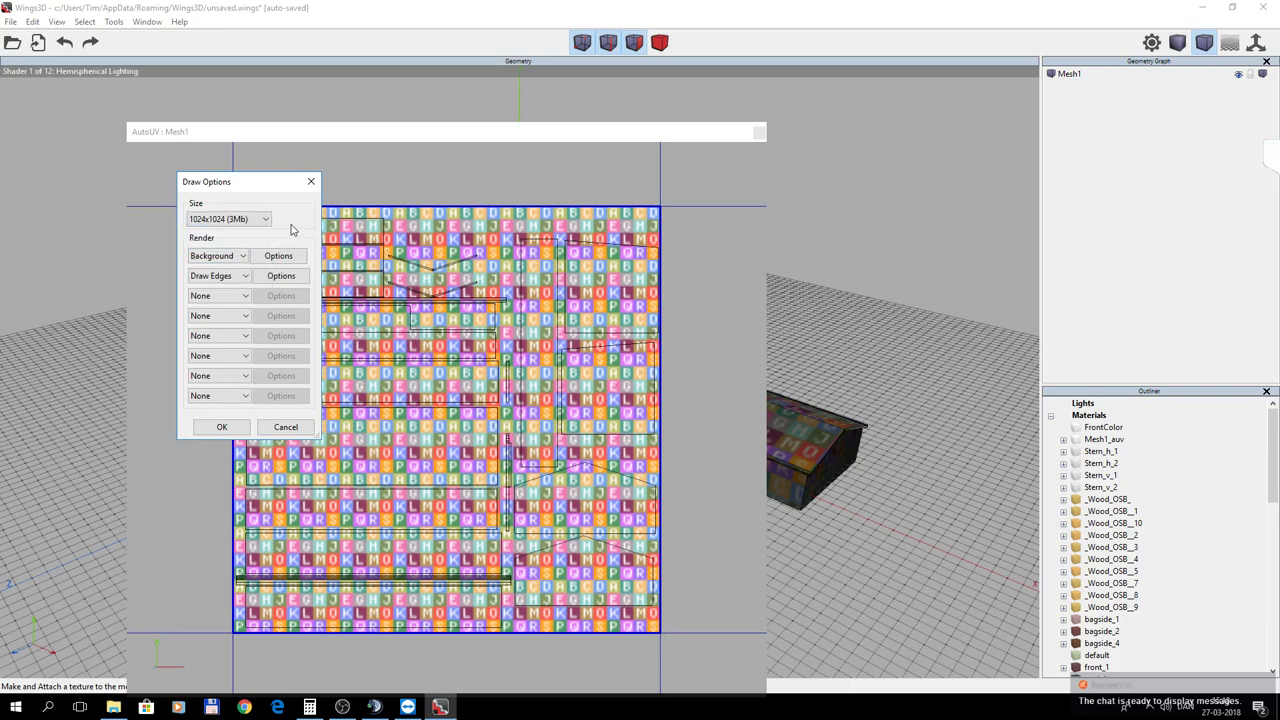
Generate the texture with a plain white background color and all edges drawn in black at width 1.0, and close the AutoUV window.
left_click(279, 257)
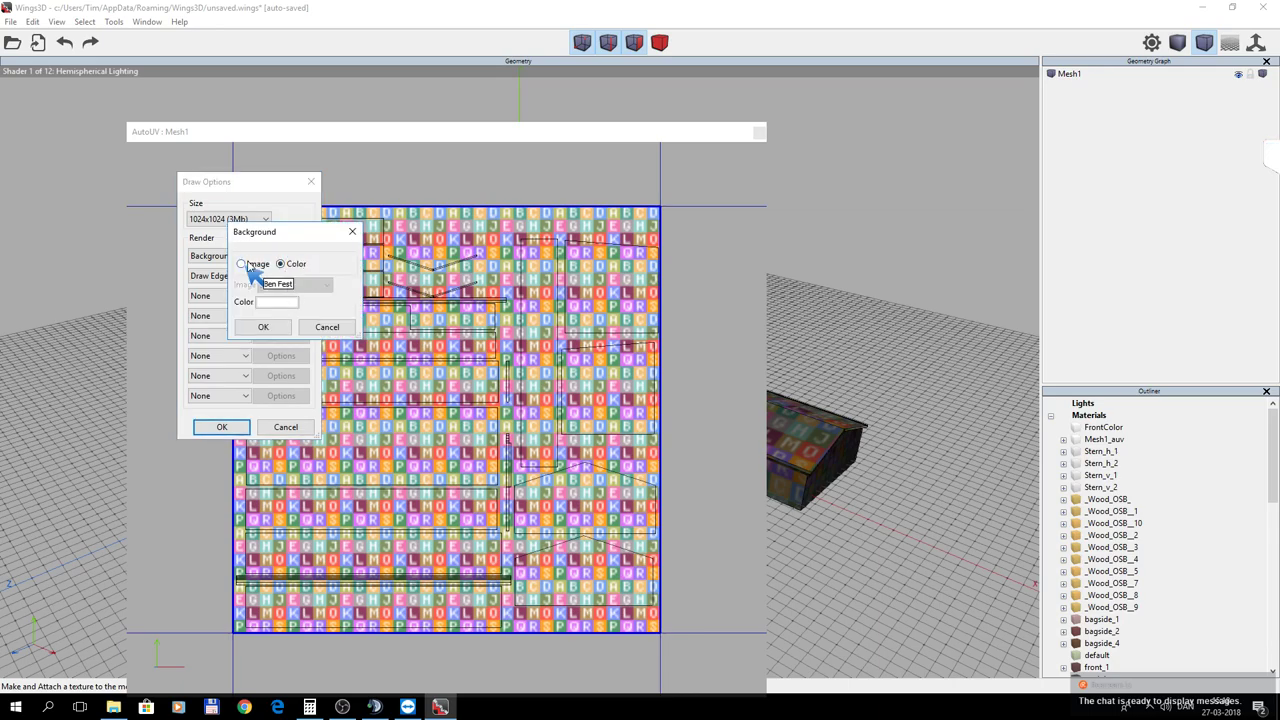
left_click(280, 331)
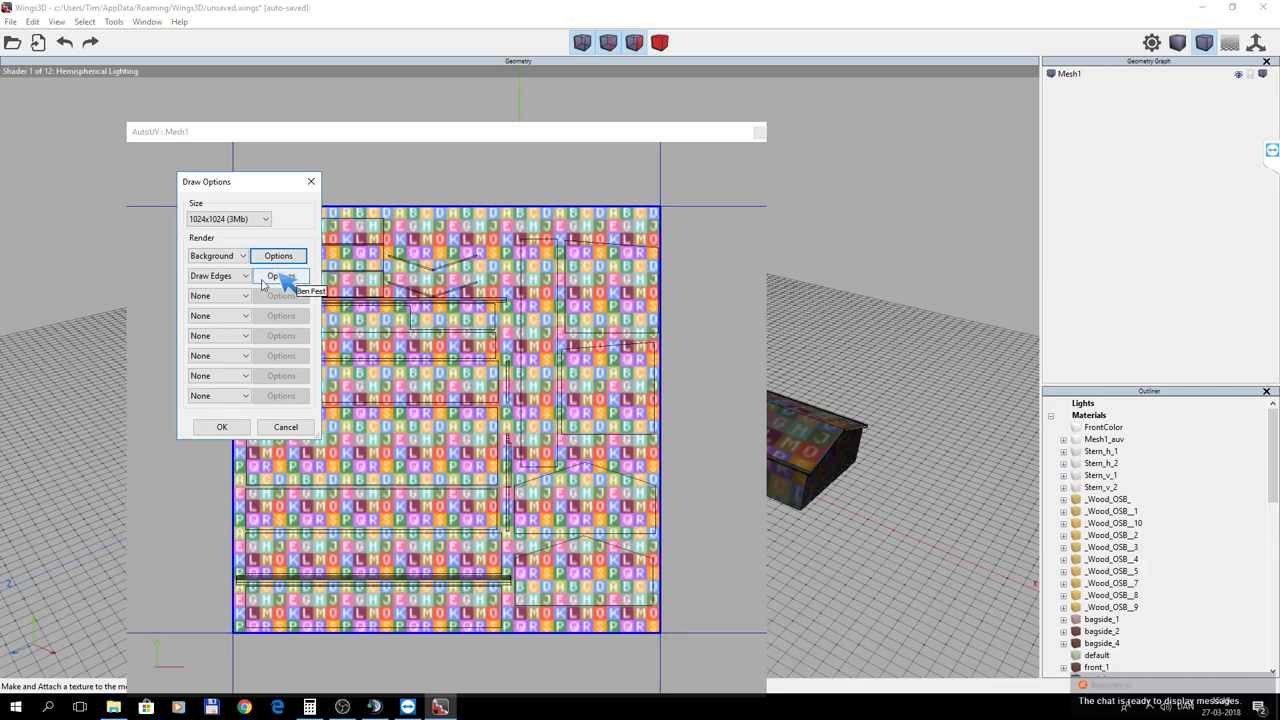
left_click(262, 284)
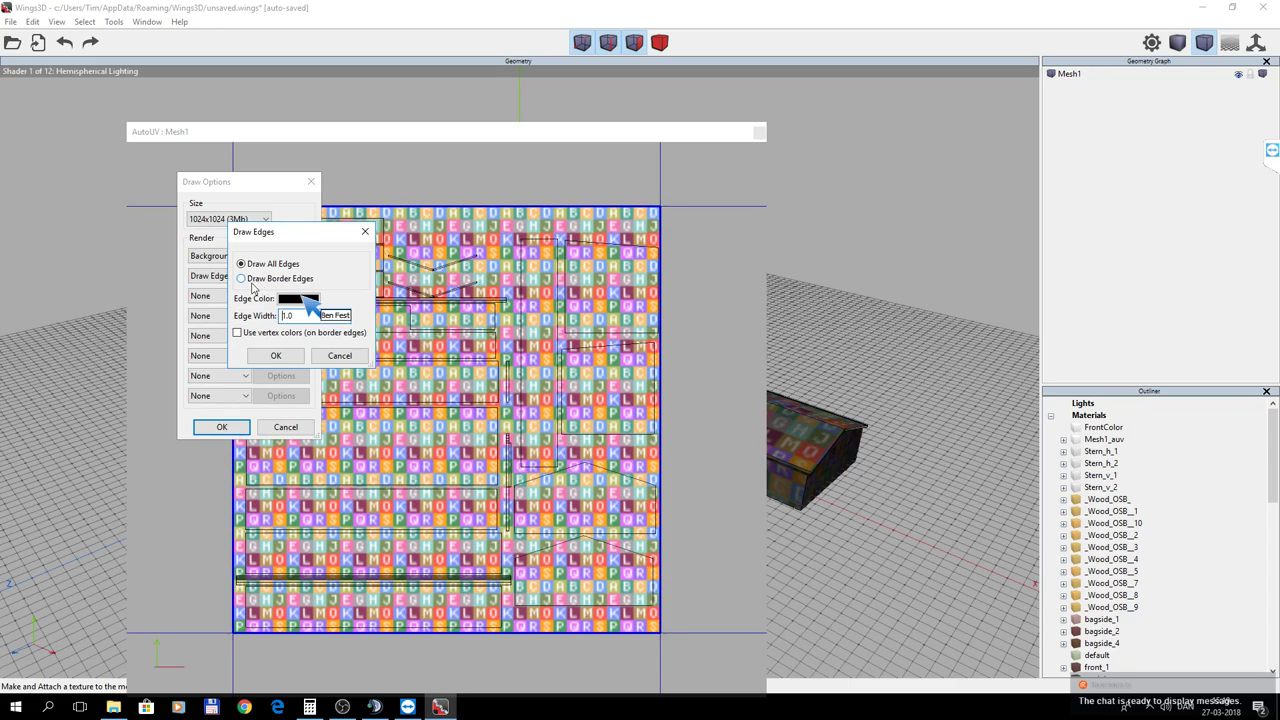
left_click(288, 316)
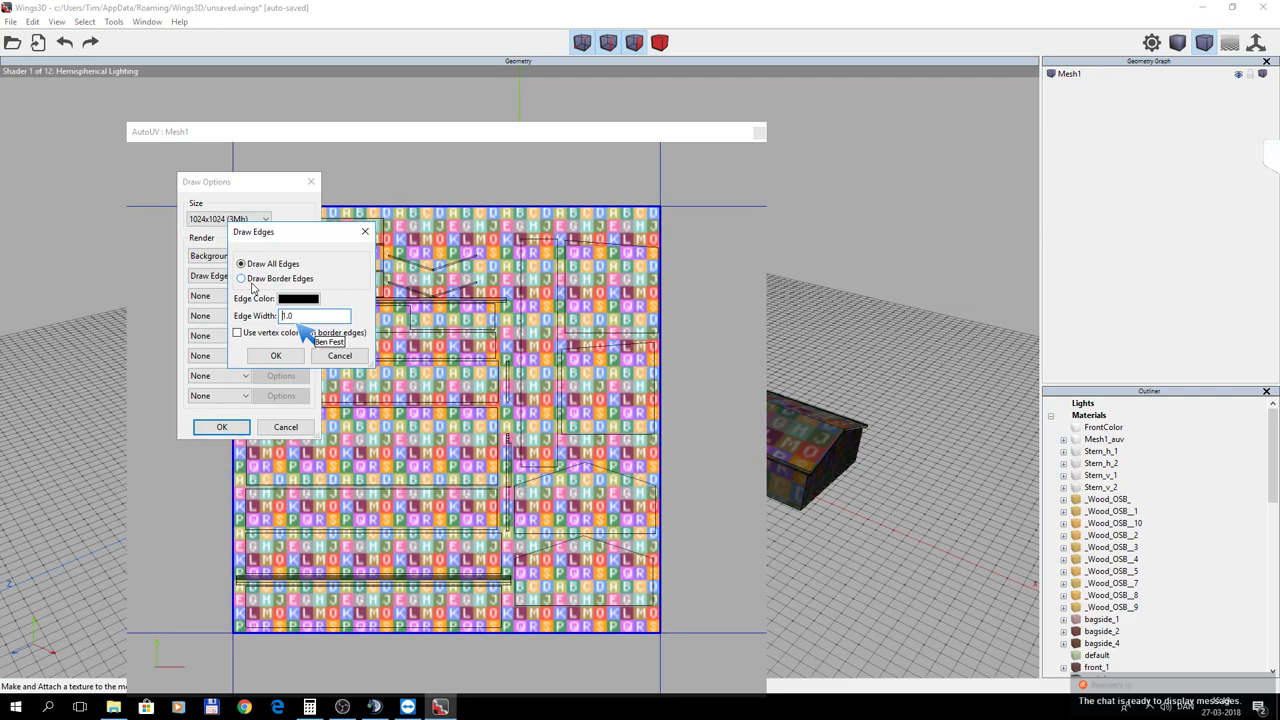
left_click(278, 356)
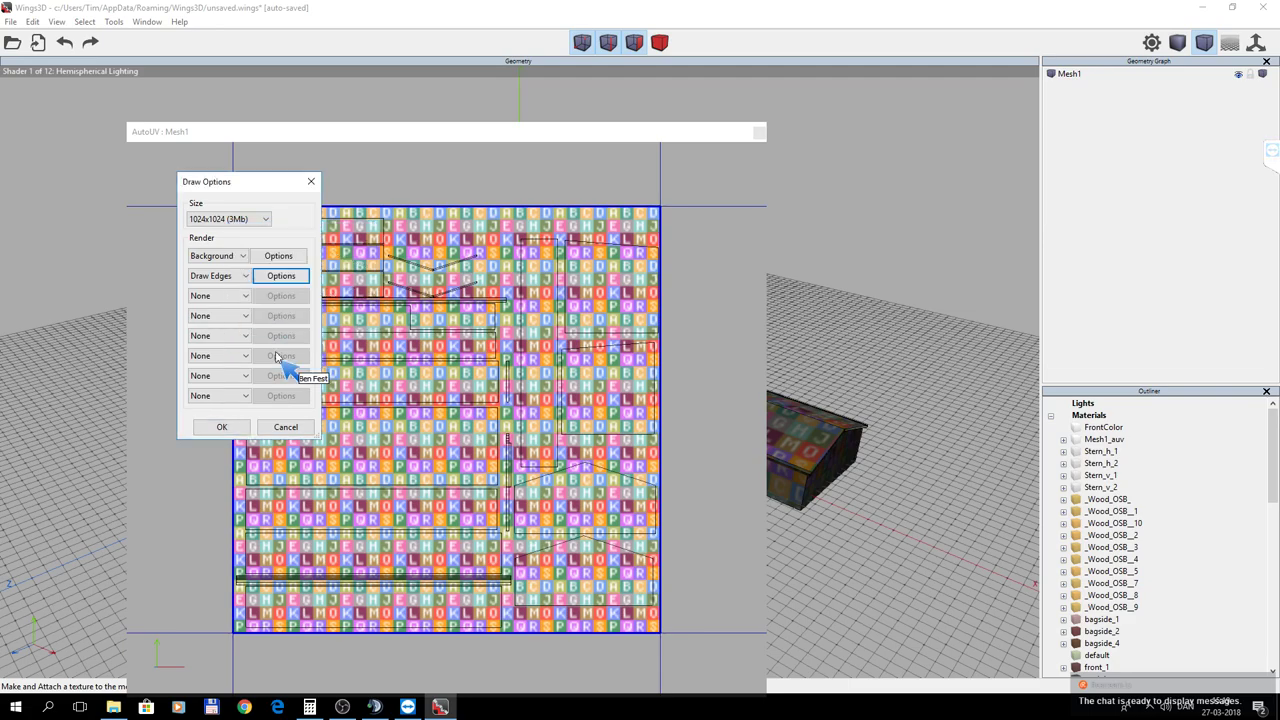
left_click(236, 421)
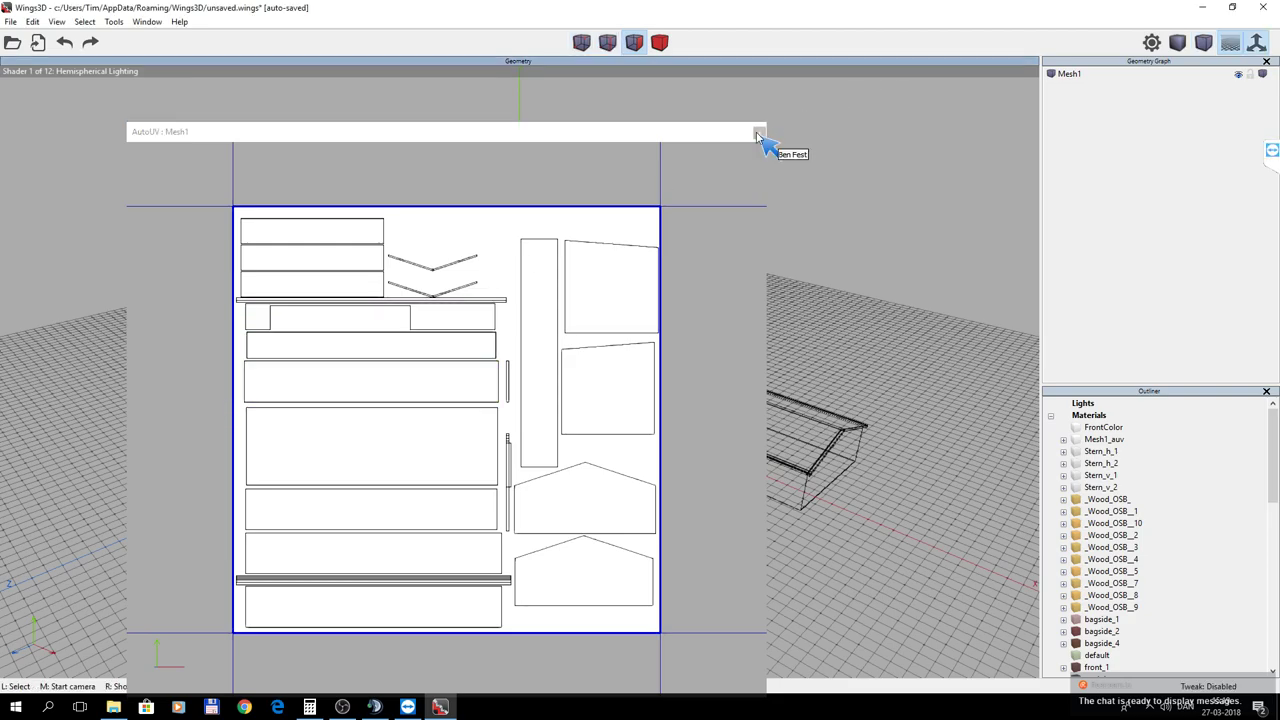
left_click(759, 133)
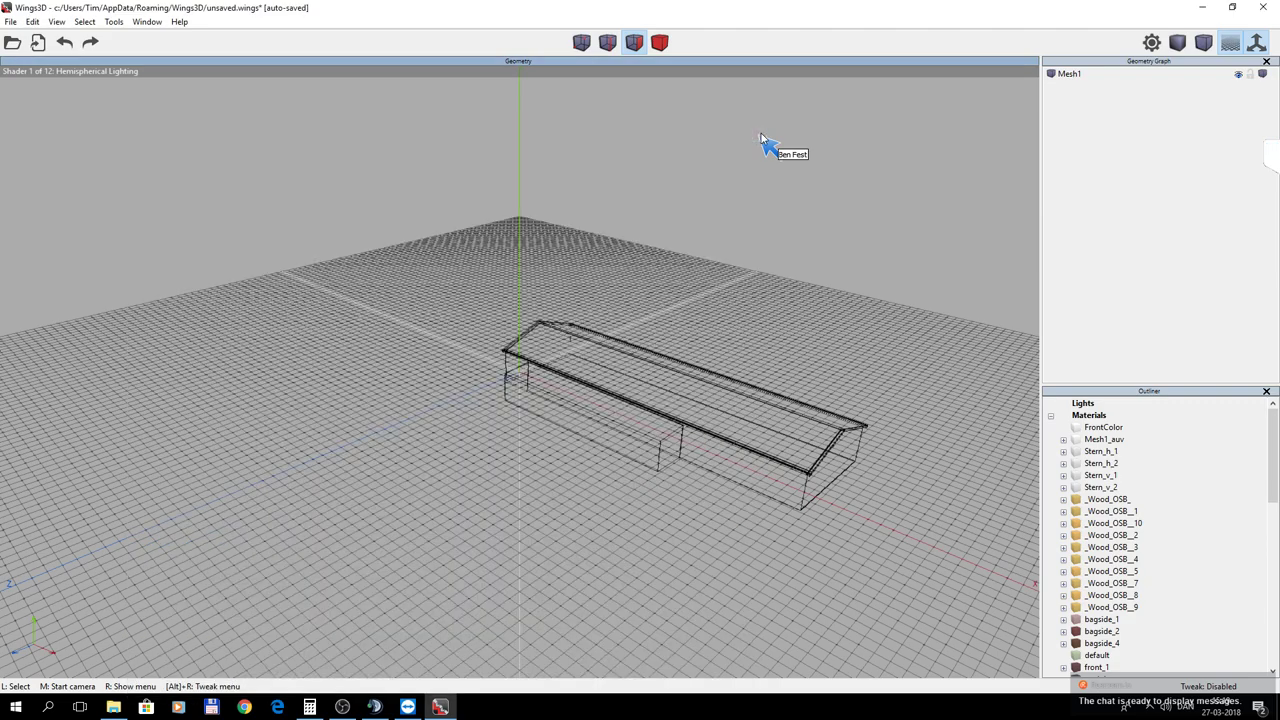
Rename the Mesh1 object to FFFKlubhus.
left_click(1069, 75)
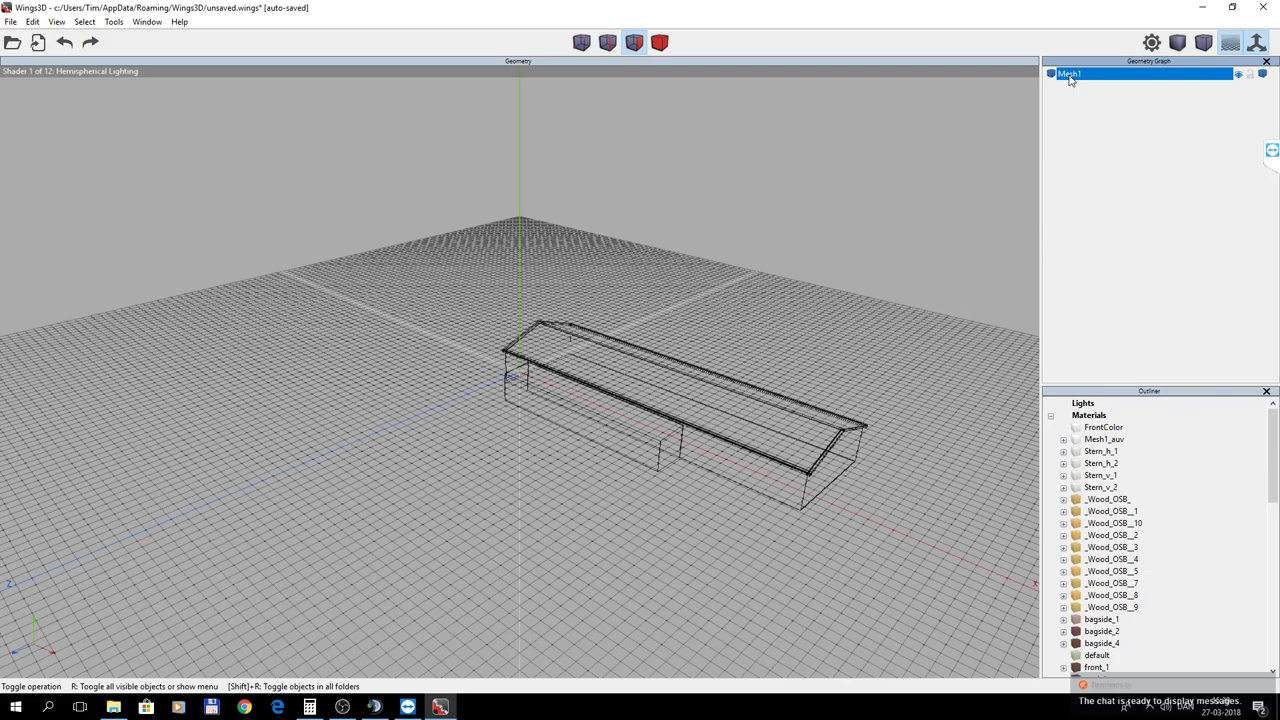
right_click(1069, 80)
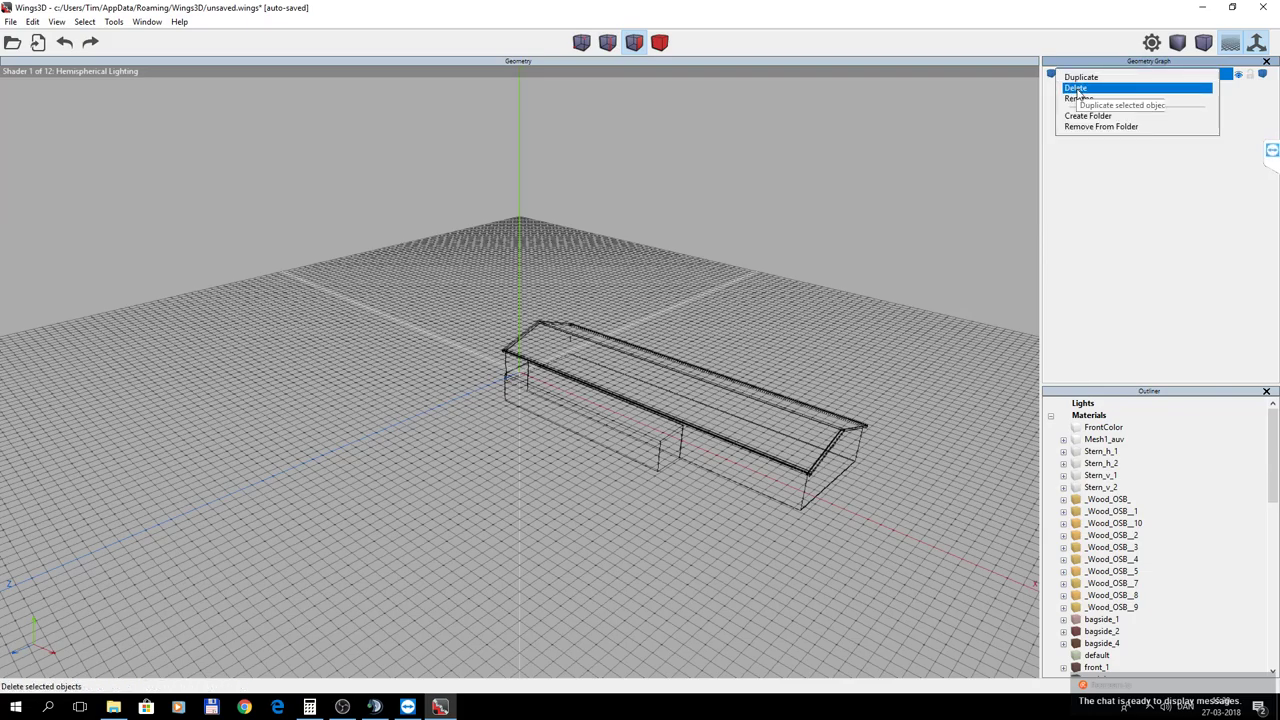
left_click(1080, 100)
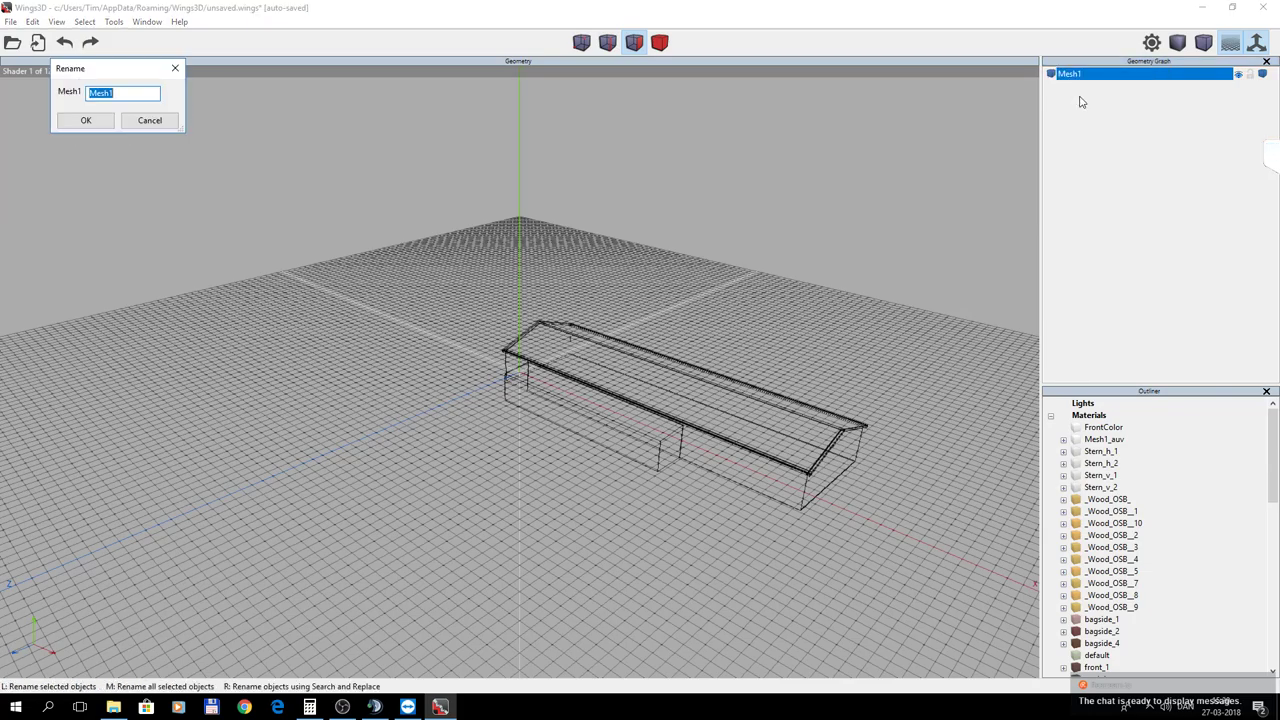
type("FFF")
type("Hanga")
key("BackSpace")
key("BackSpace")
key("BackSpace")
key("BackSpace")
key("BackSpace")
type("Klubhus")
left_click(85, 122)
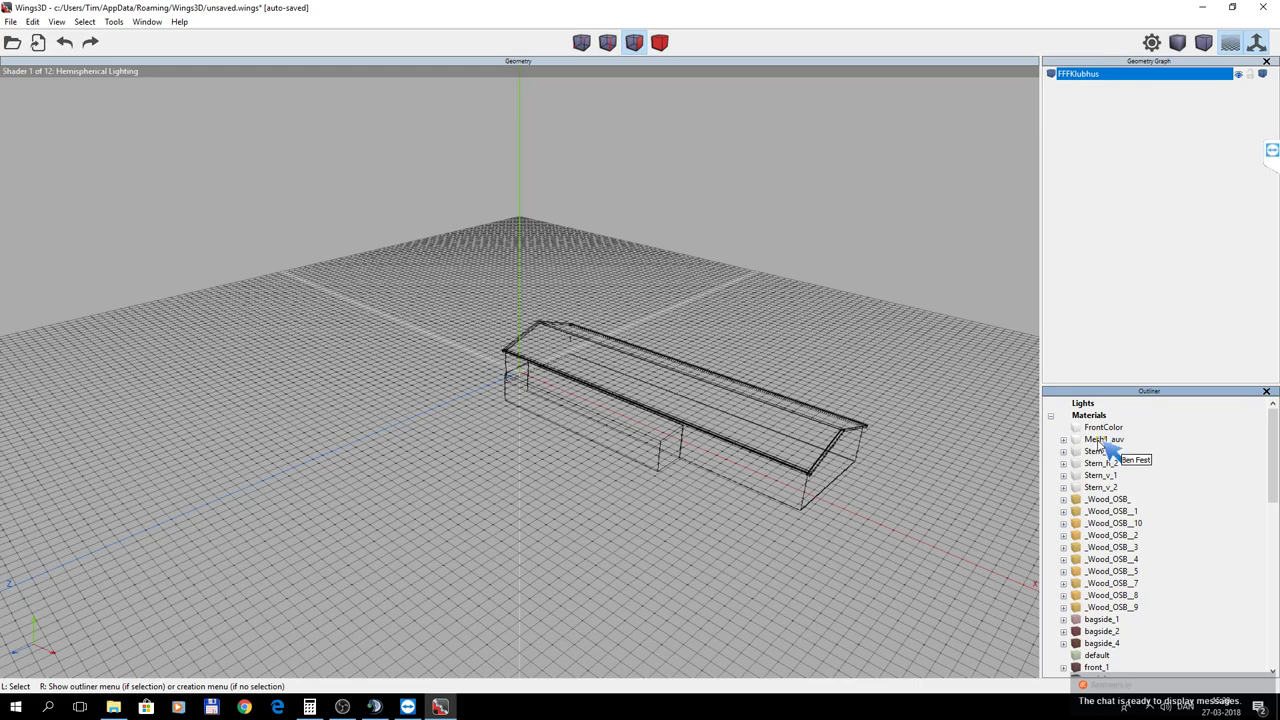
Rename the Mesh1_auv material to FFFKlubhus.
right_click(1100, 442)
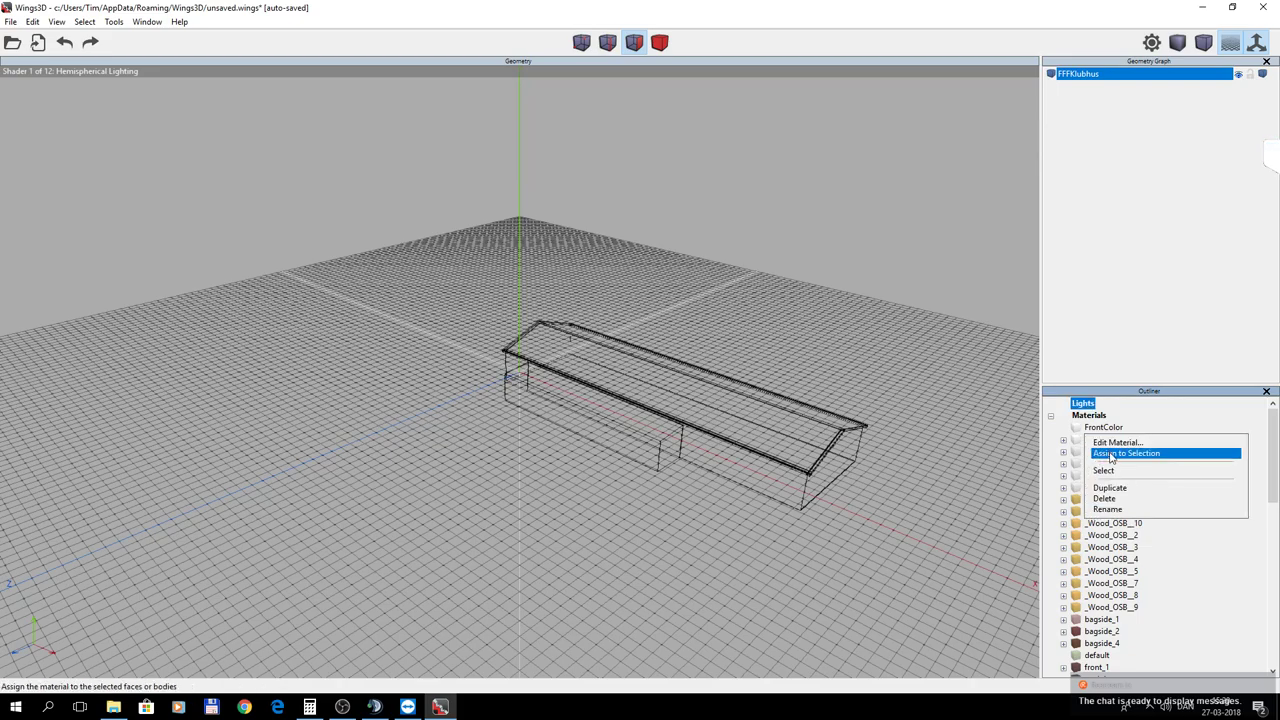
left_click(1110, 510)
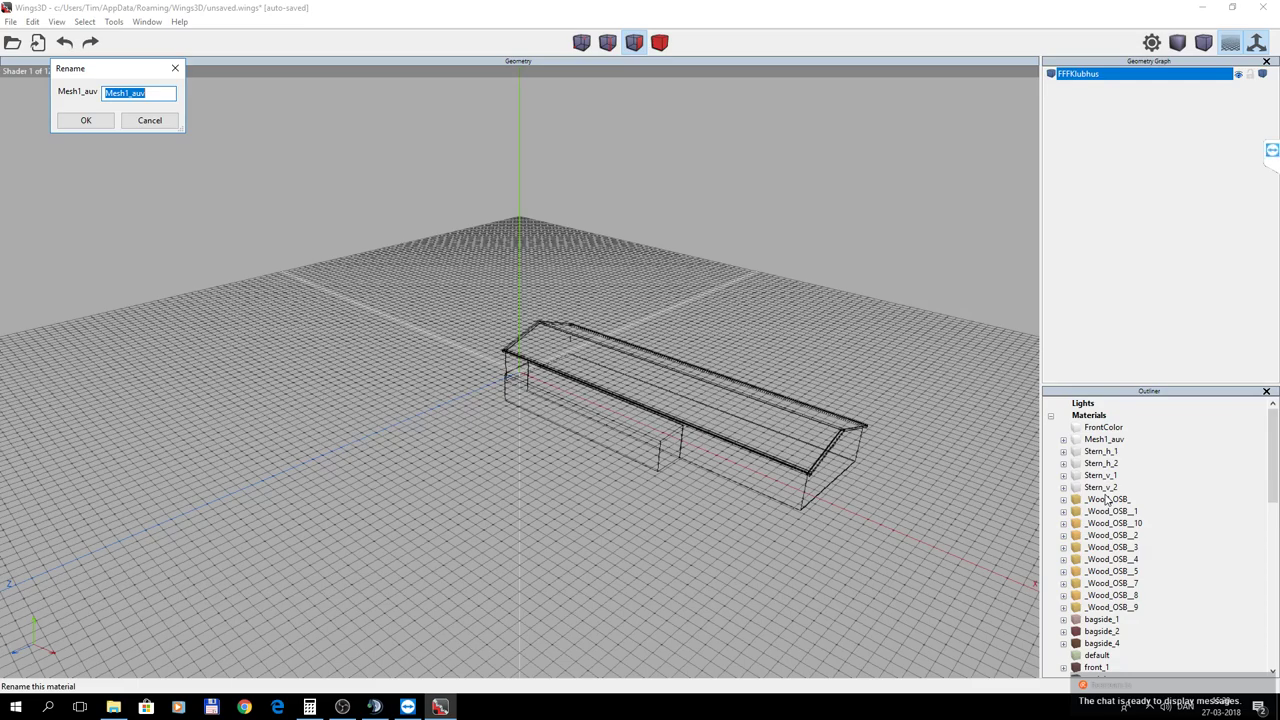
type("FFFKlubhus")
left_click_drag(165, 94, 95, 97)
left_click(101, 118)
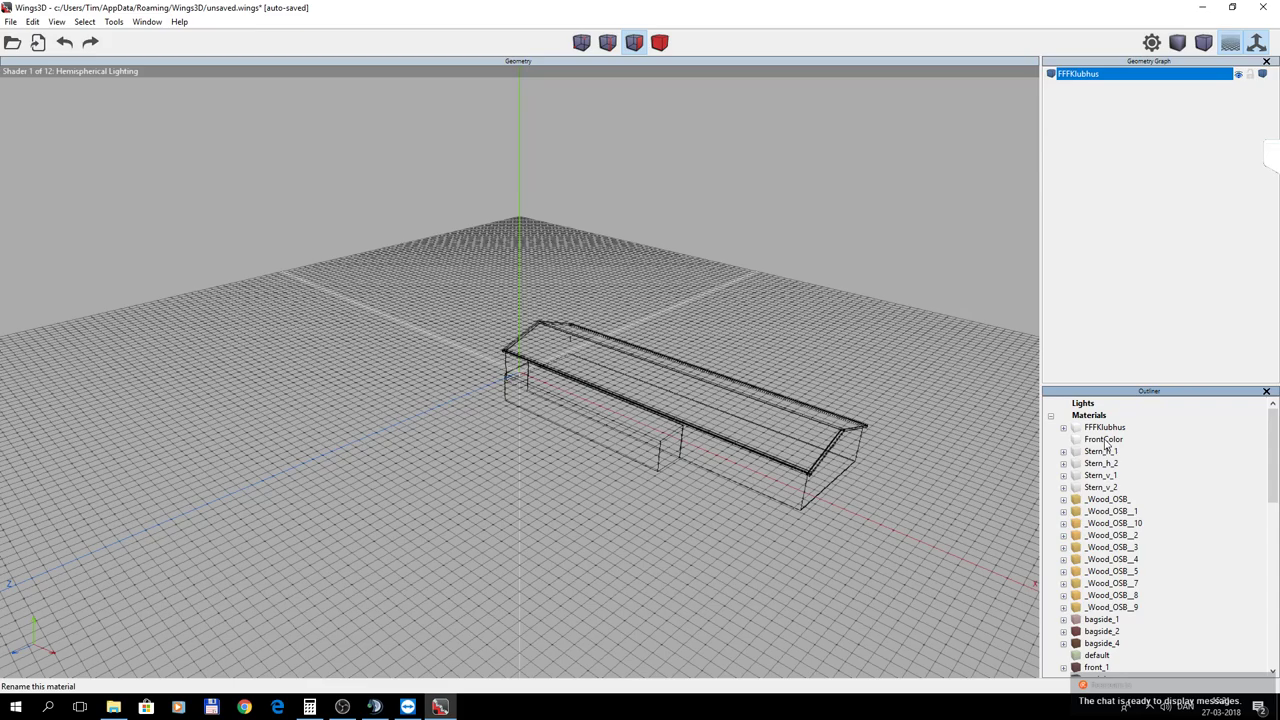
right_click(1098, 452)
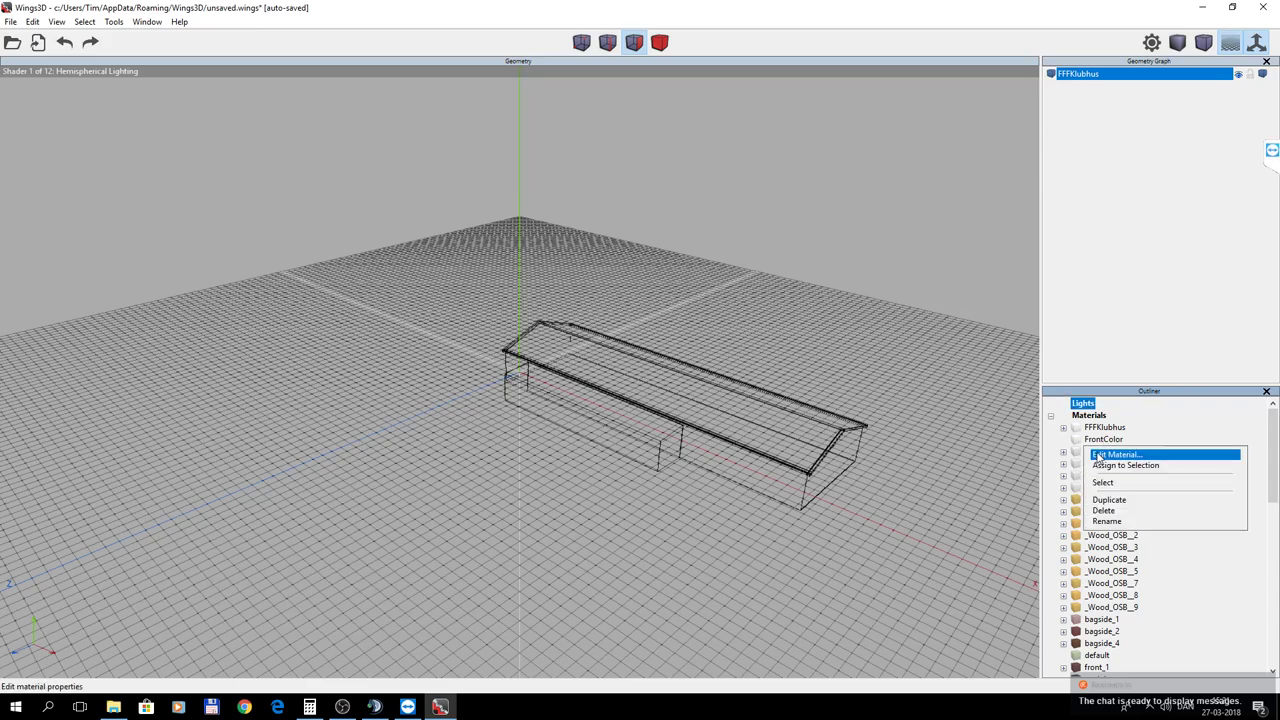
left_click(1199, 426)
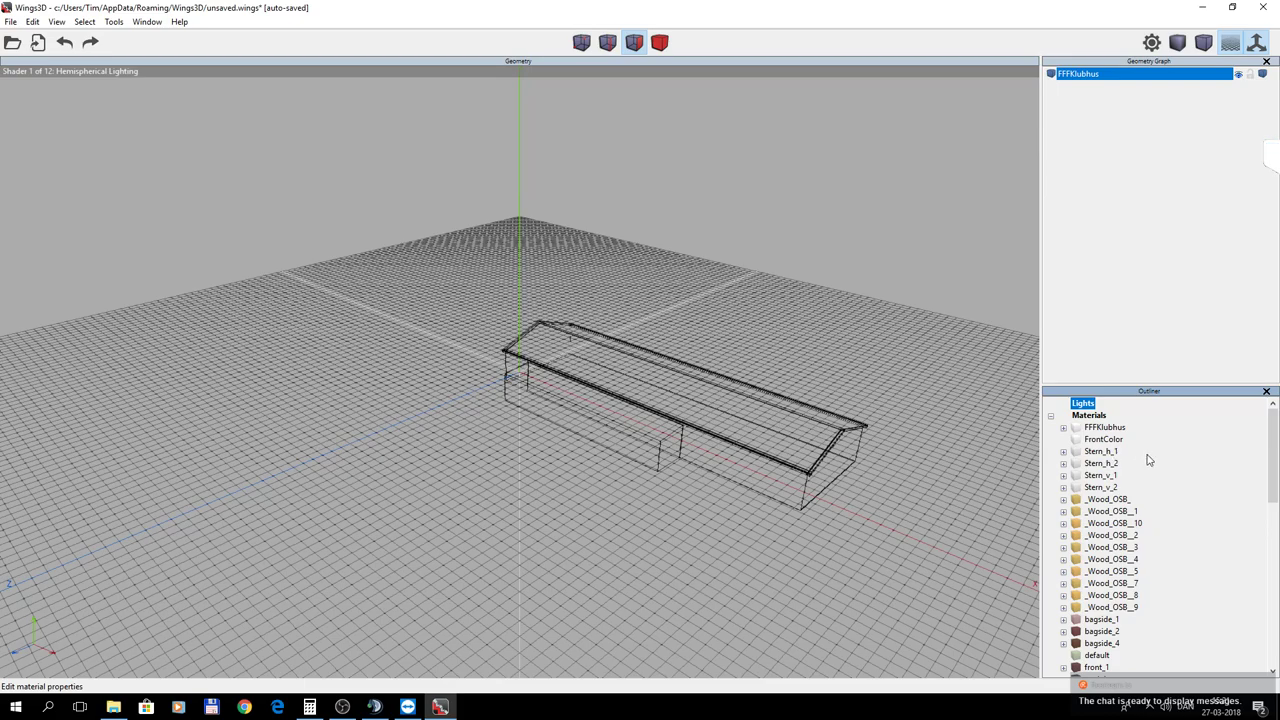
mouse_move(1273, 457)
left_mouse_down()
mouse_move(1276, 577)
mouse_move(1270, 450)
left_mouse_up()
Delete the Stern_h_1 and Stern_h_2 materials.
right_click(1098, 451)
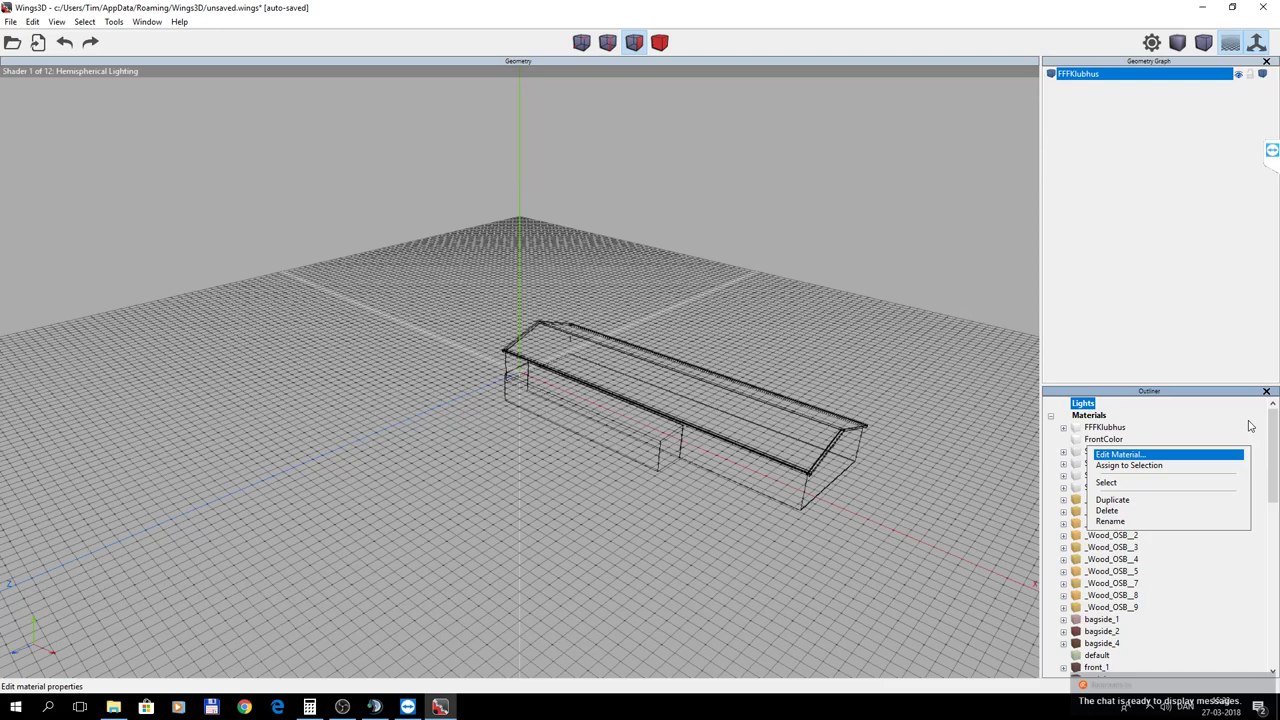
left_click(1137, 515)
left_click(1098, 452)
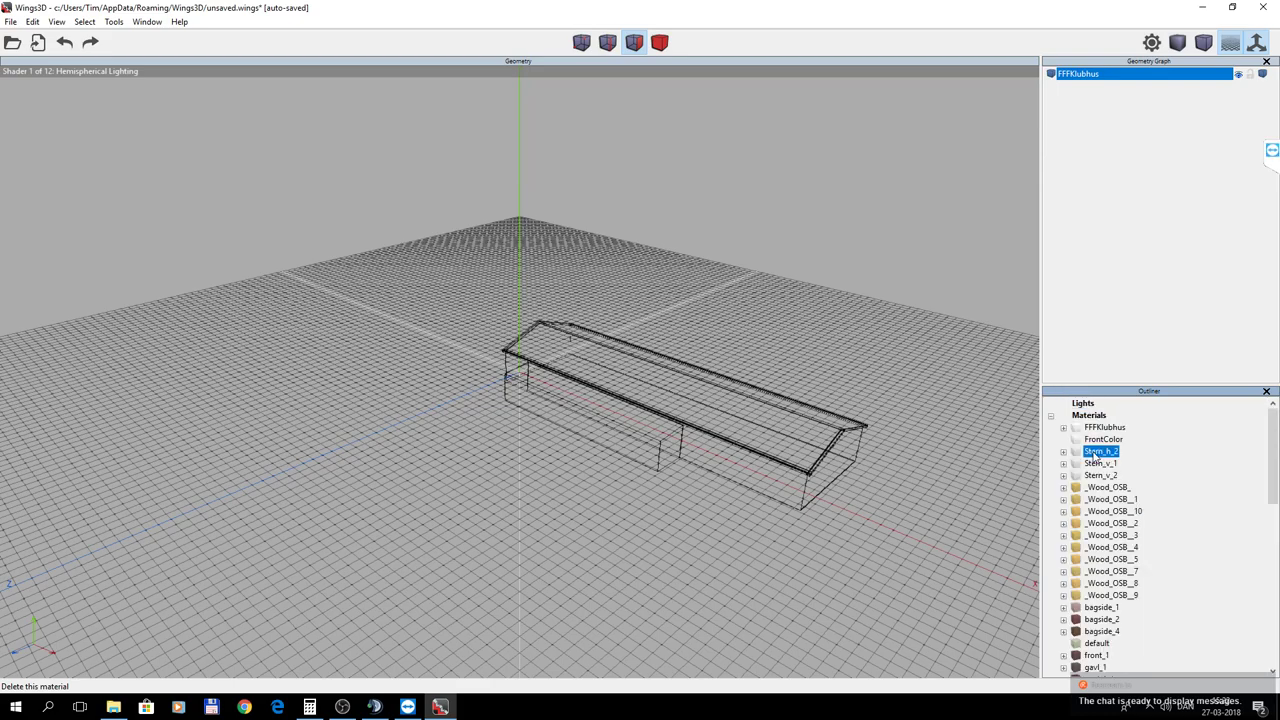
right_click(1096, 456)
left_click(1110, 514)
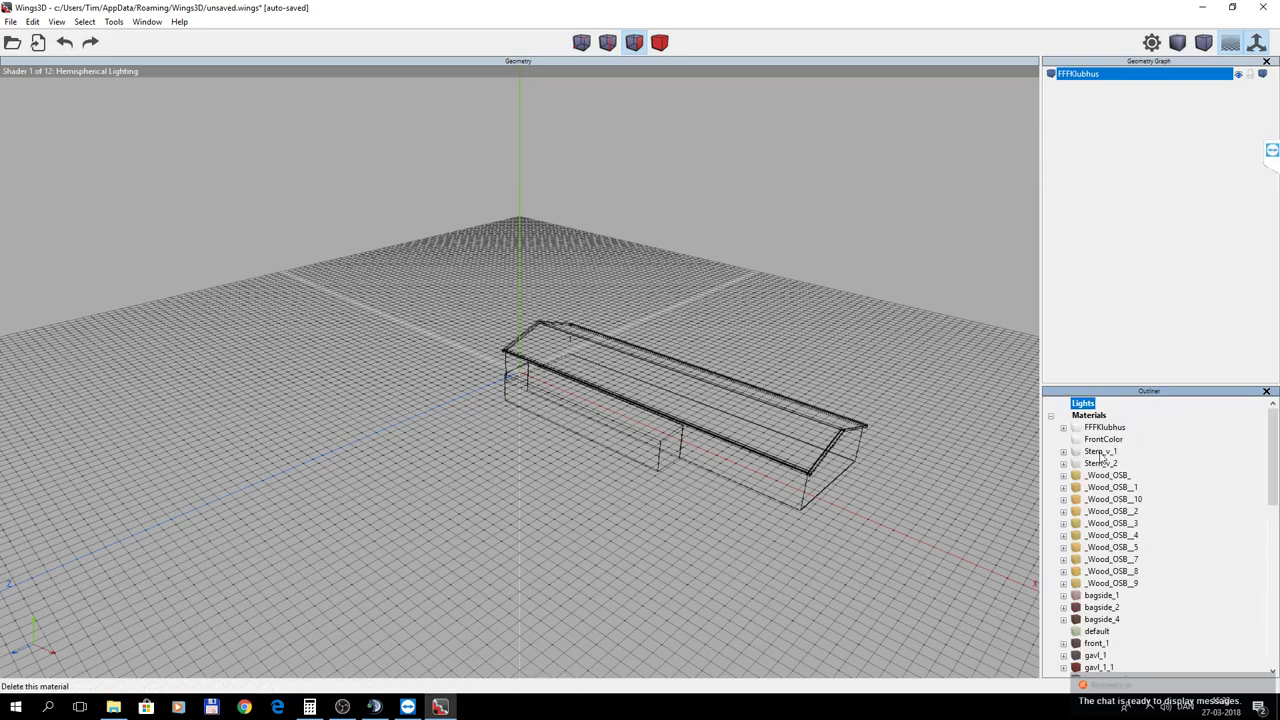
Delete the Stern_v_1, FrontColor and Stern_v_2 materials.
left_click(1099, 453)
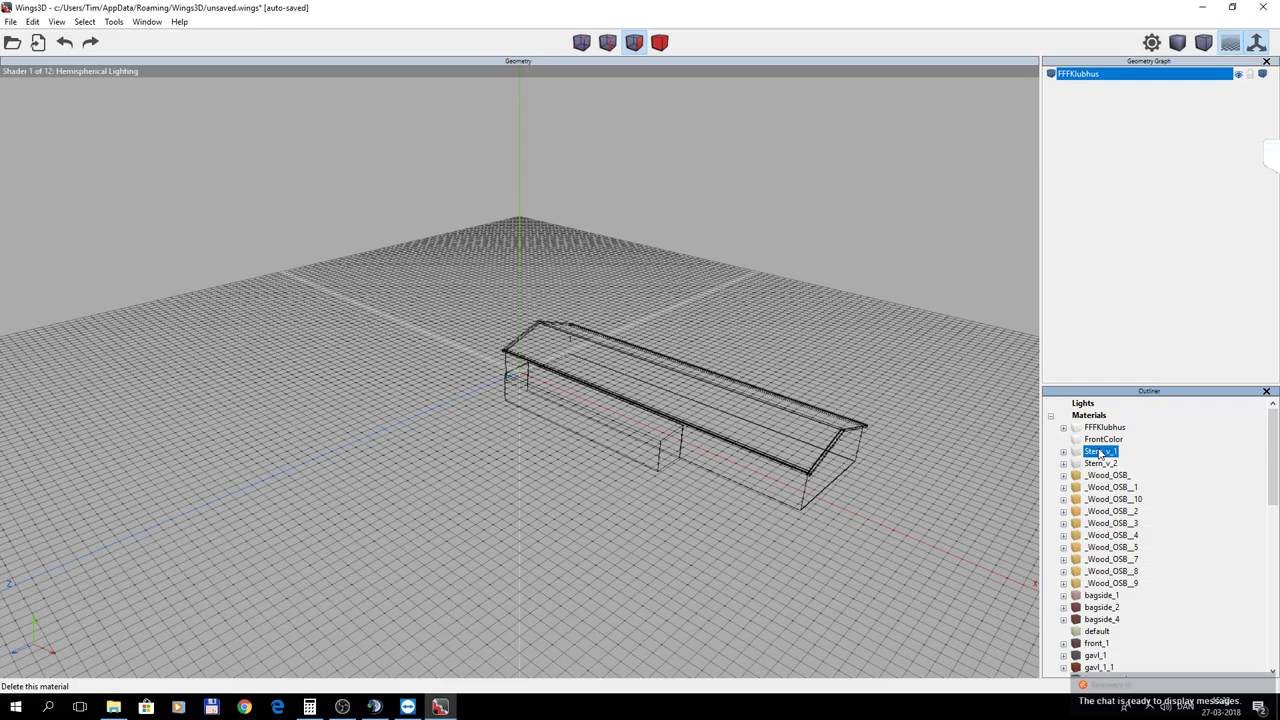
right_click(1100, 453)
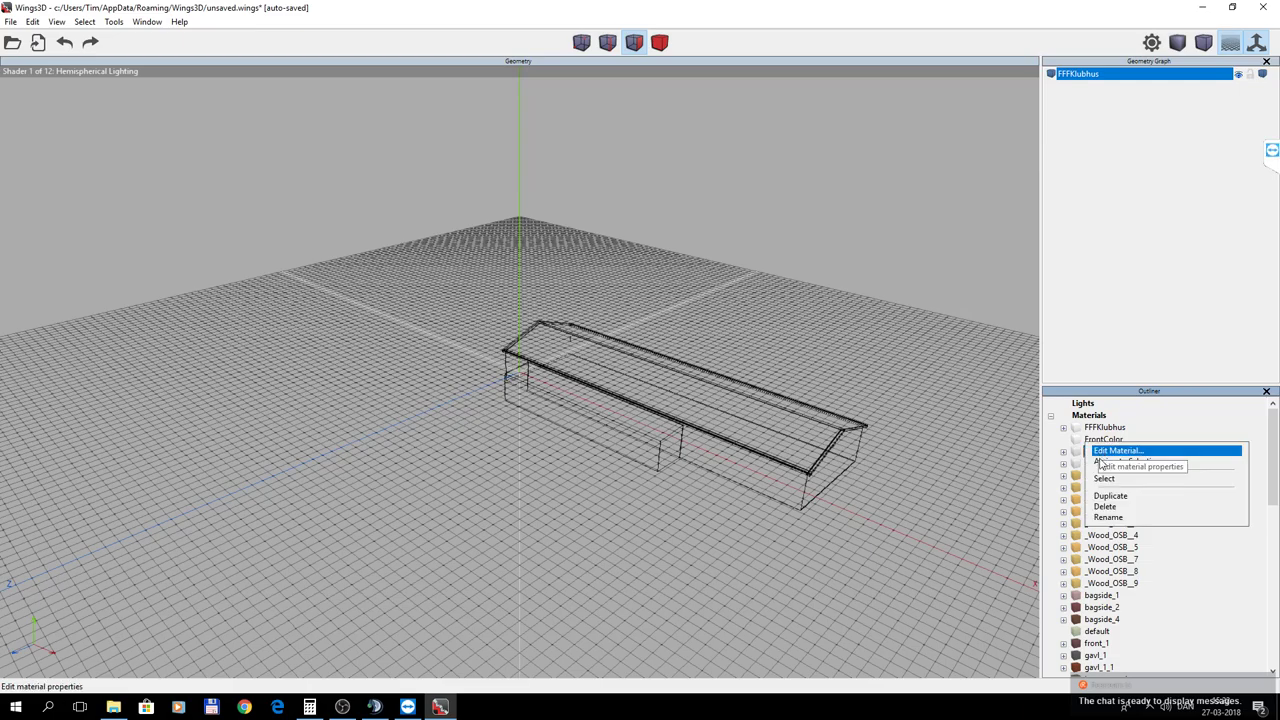
left_click(1120, 514)
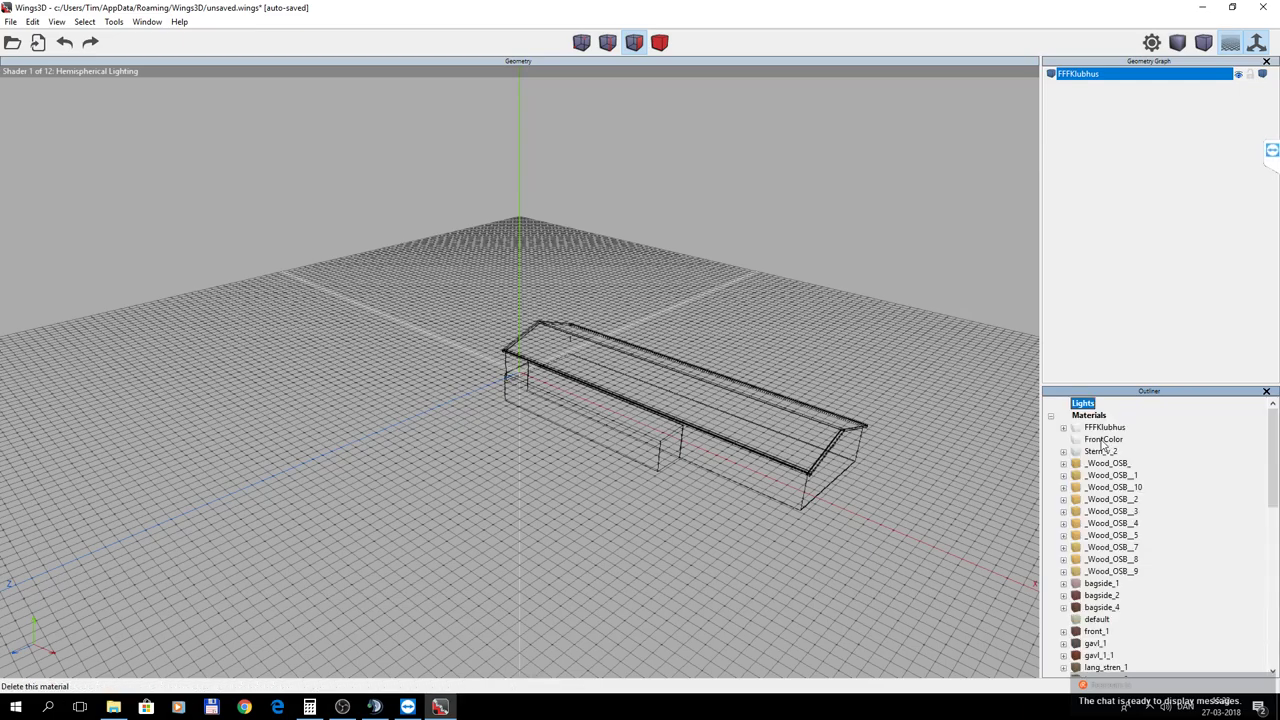
right_click(1100, 440)
right_click(1097, 444)
left_click(1112, 500)
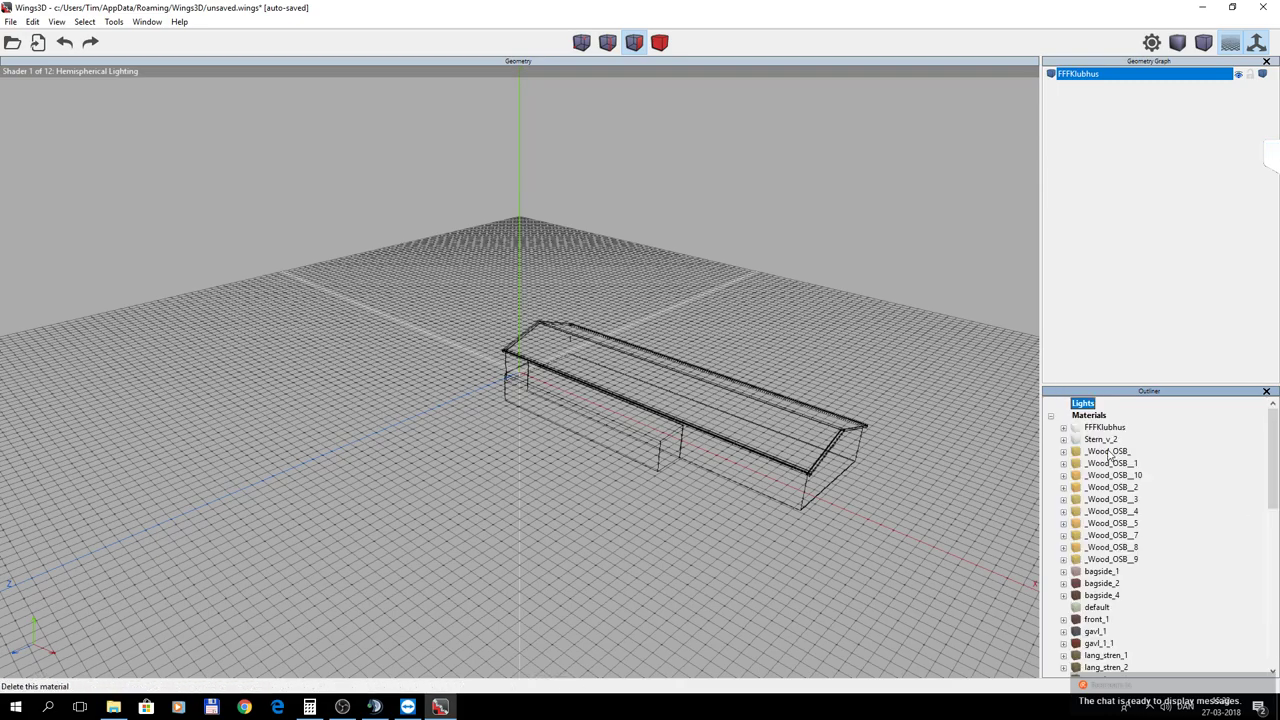
right_click(1098, 440)
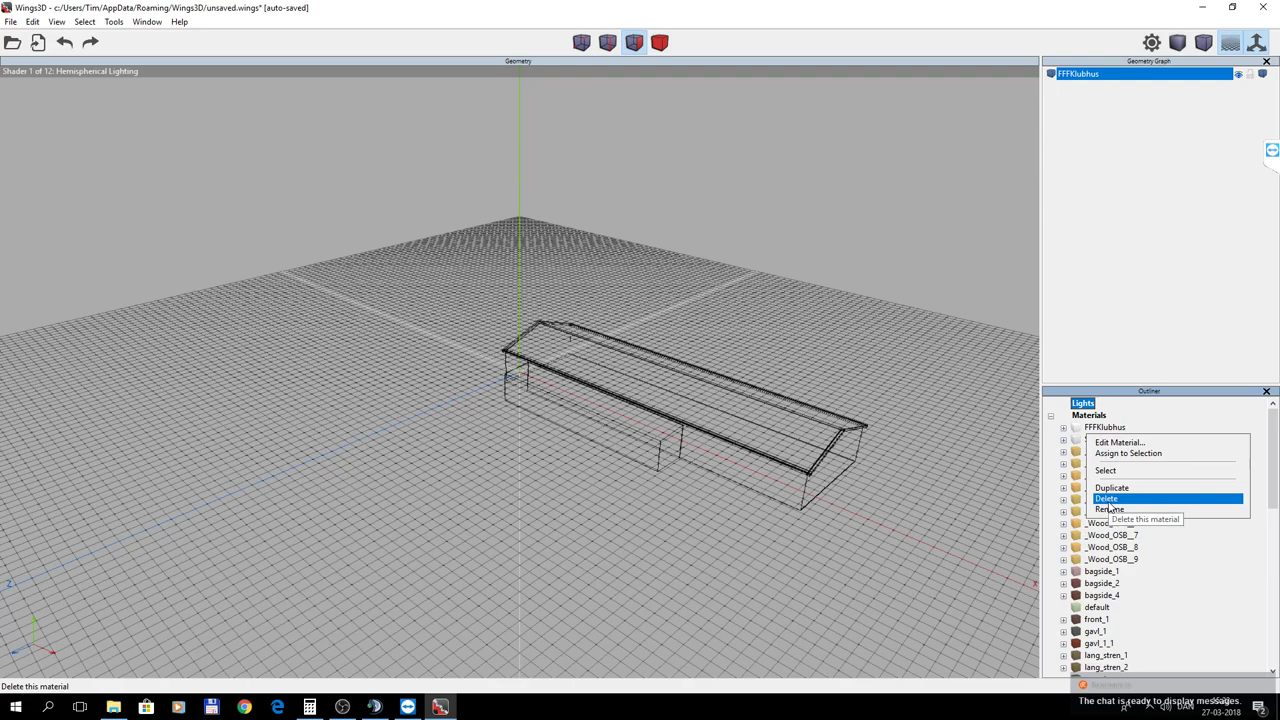
left_click(1108, 502)
Delete the wood materials _Wood_OSB_, _Wood_OSB__1, _Wood_OSB__10 and _Wood_OSB__2 one by one.
right_click(1105, 441)
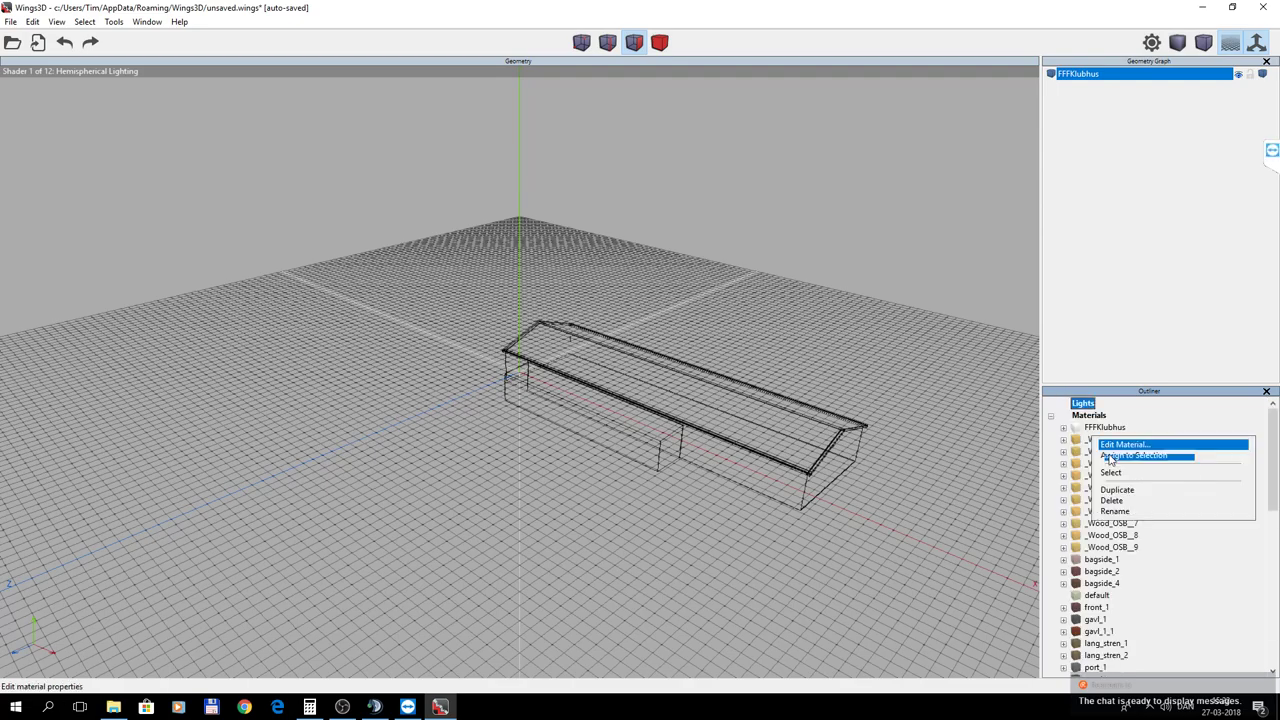
left_click(1112, 500)
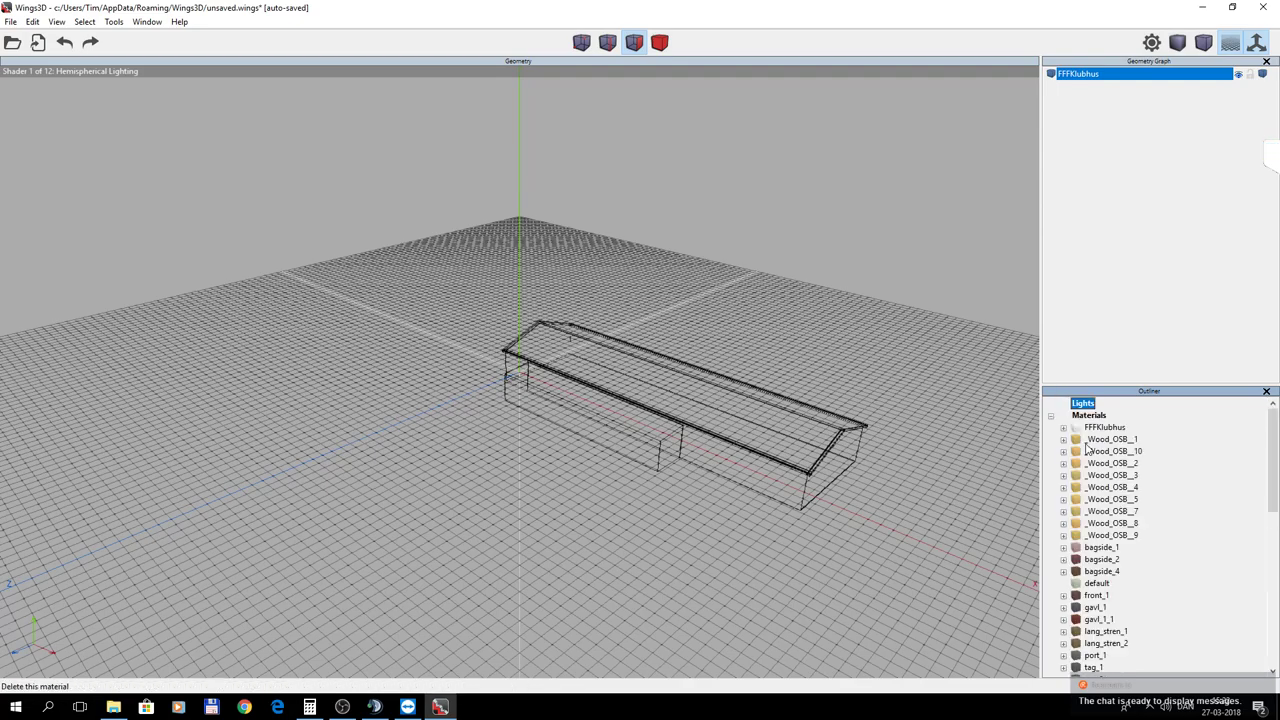
left_click(1090, 441)
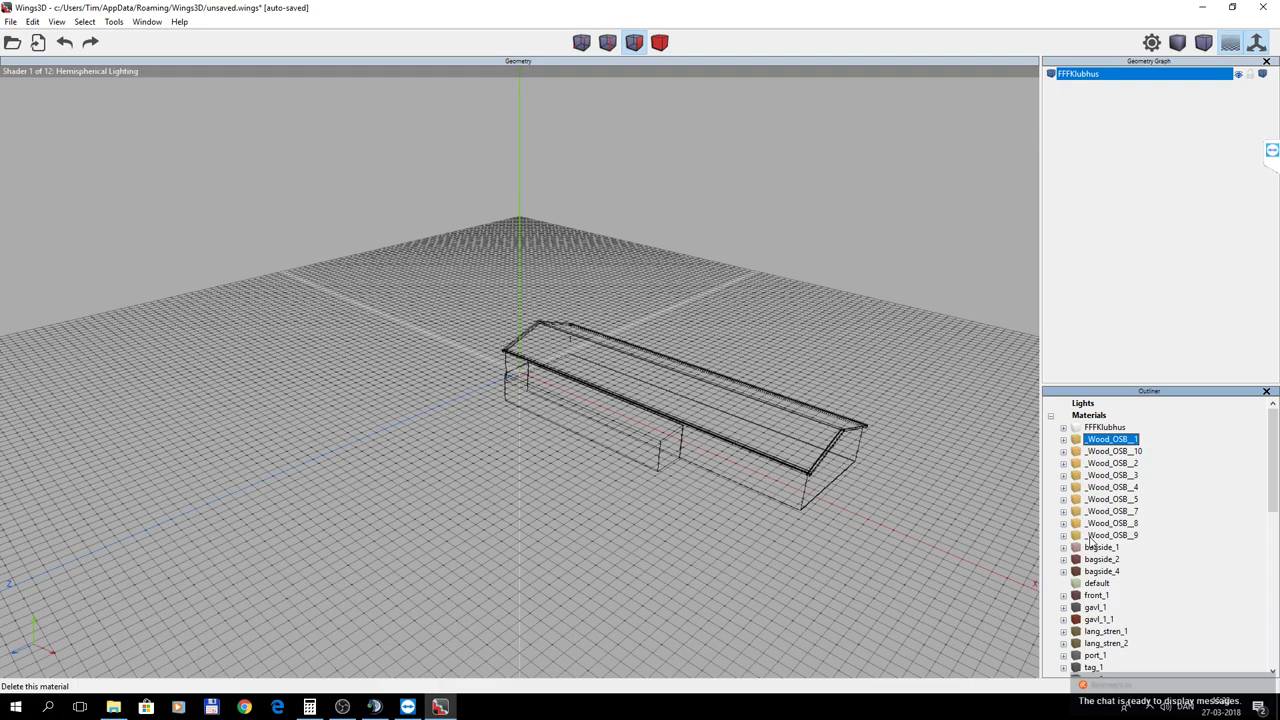
left_click(1095, 537)
left_click(1104, 445)
right_click(1105, 450)
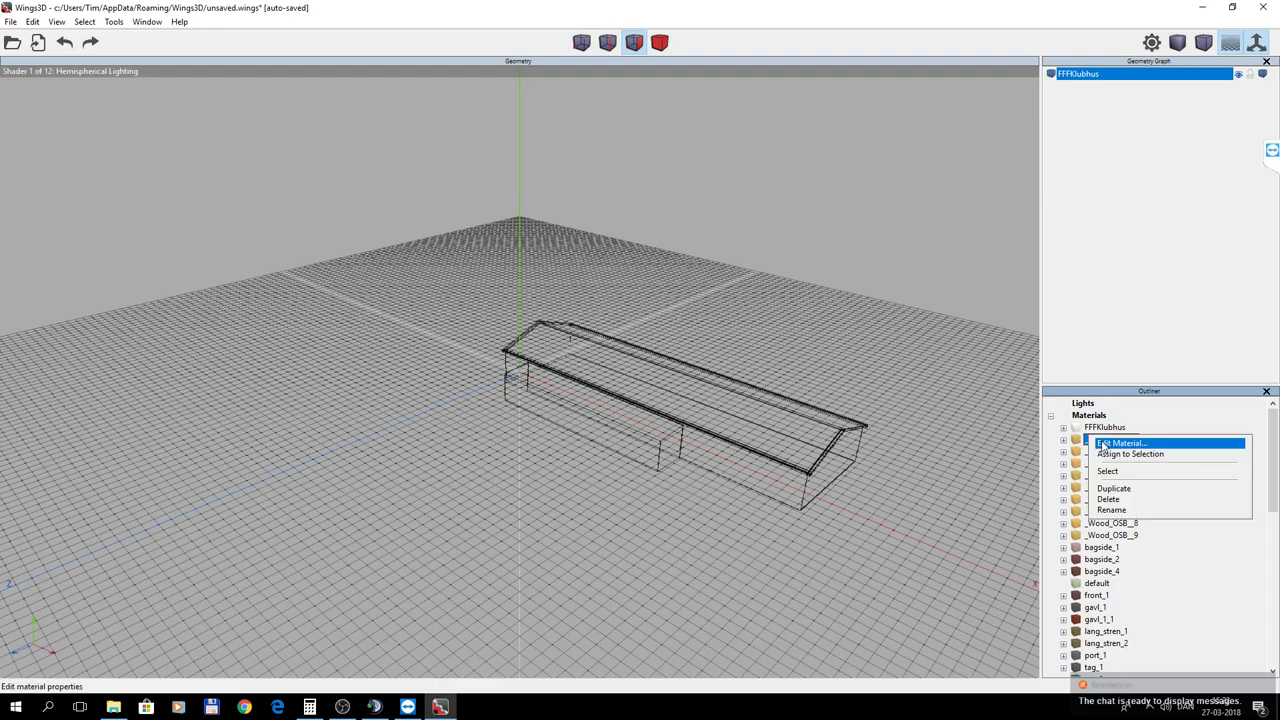
left_click(1115, 500)
right_click(1100, 447)
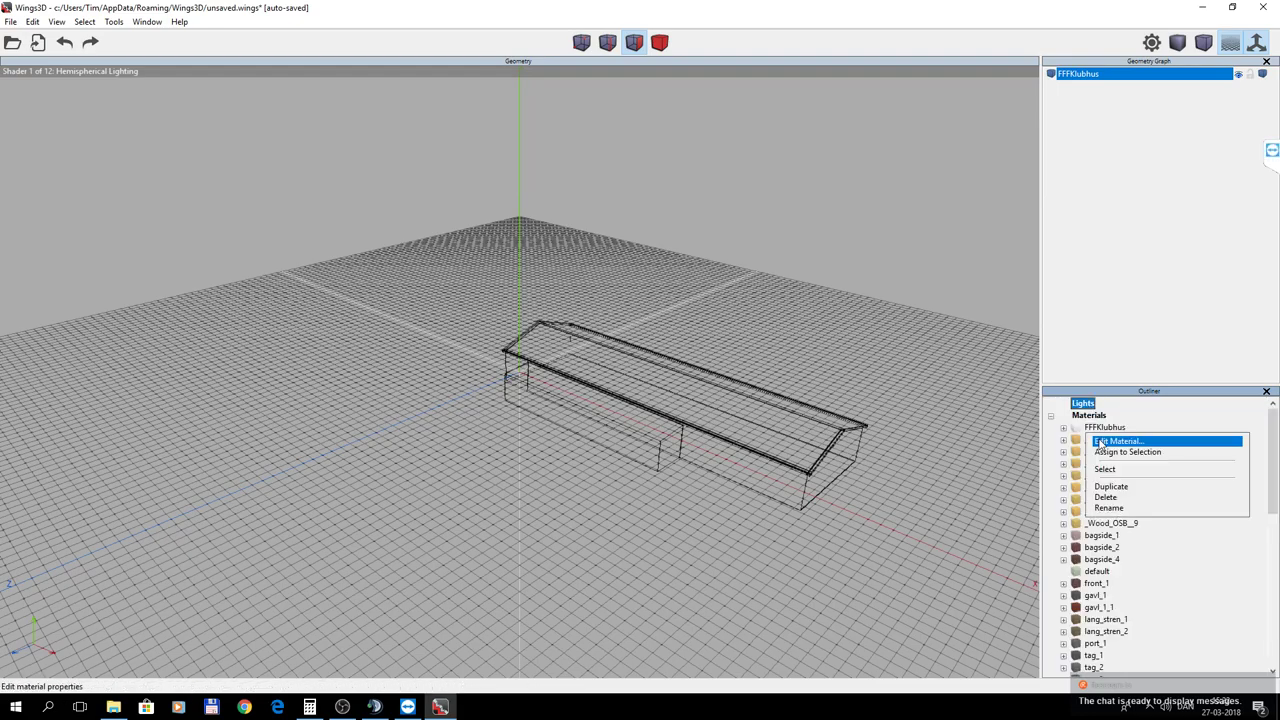
left_click(1115, 503)
right_click(1100, 437)
left_click(1112, 499)
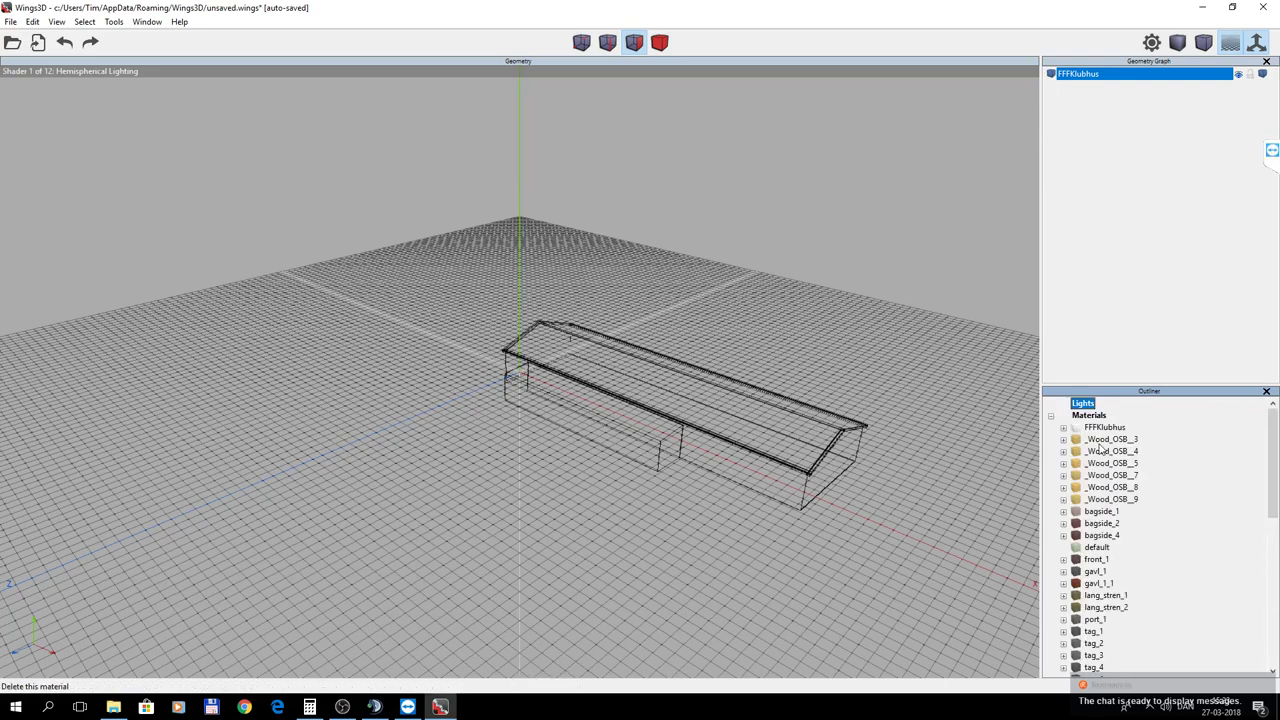
Delete the wood materials _Wood_OSB__3, _Wood_OSB__4 and _Wood_OSB__5.
right_click(1100, 440)
left_click(1110, 500)
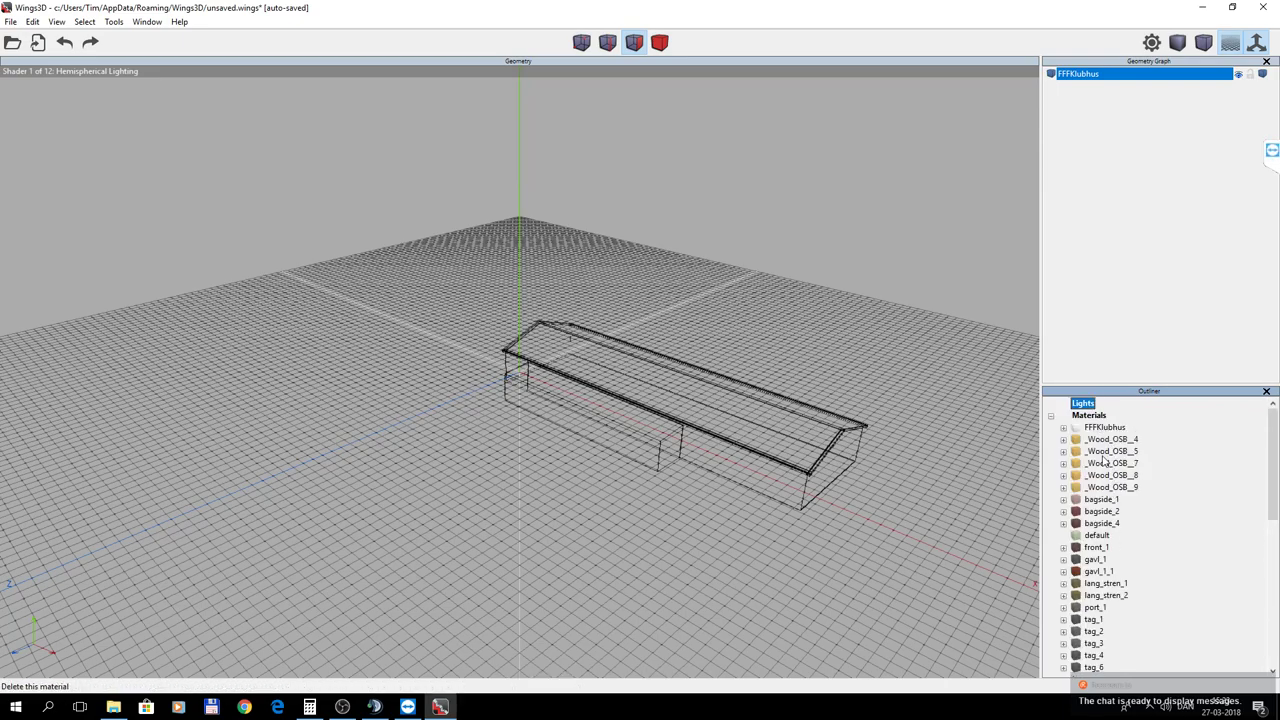
right_click(1100, 440)
left_click(1110, 499)
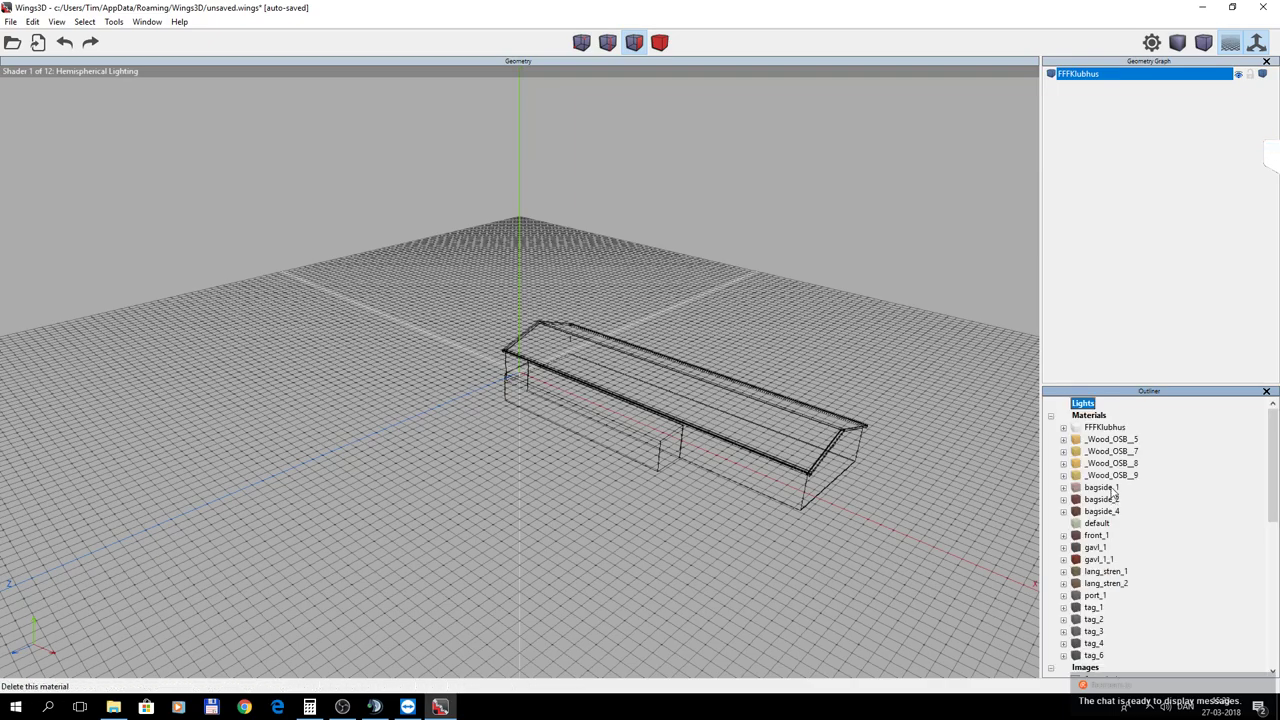
right_click(1104, 448)
left_click(1113, 499)
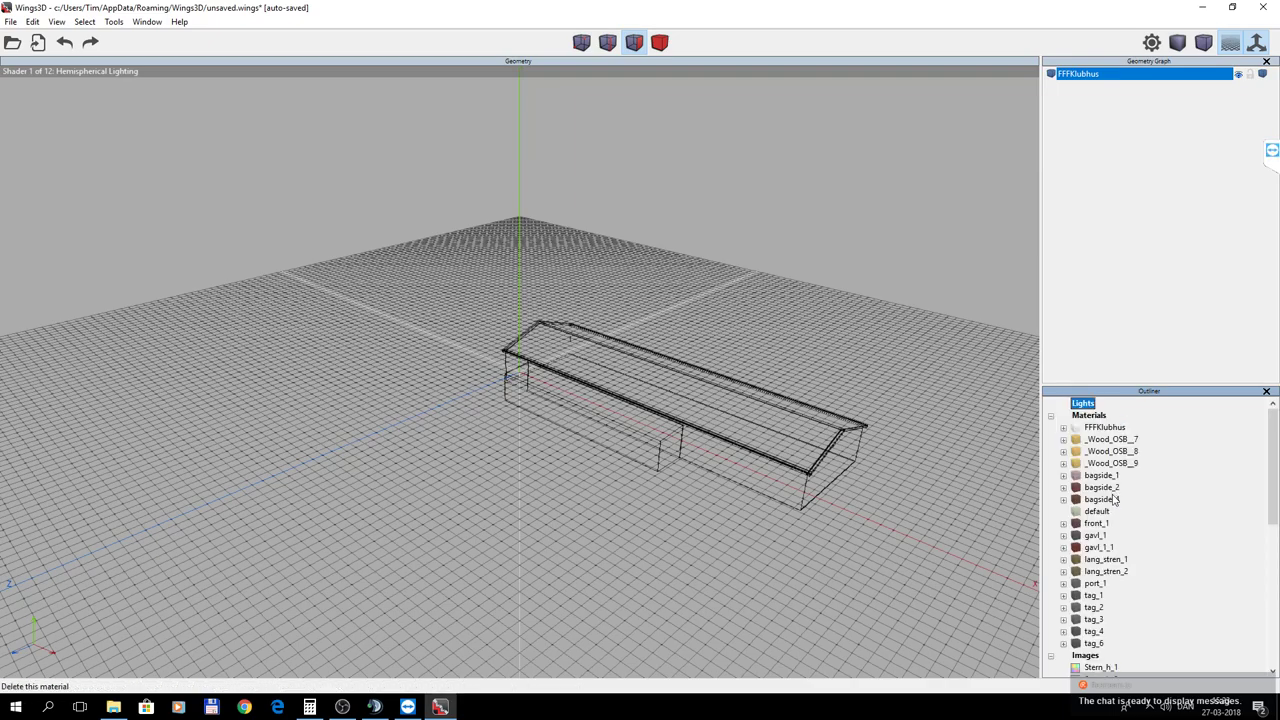
Delete the remaining wood materials _Wood_OSB__7, _Wood_OSB__8 and _Wood_OSB__9.
right_click(1100, 448)
left_click(1113, 500)
right_click(1095, 440)
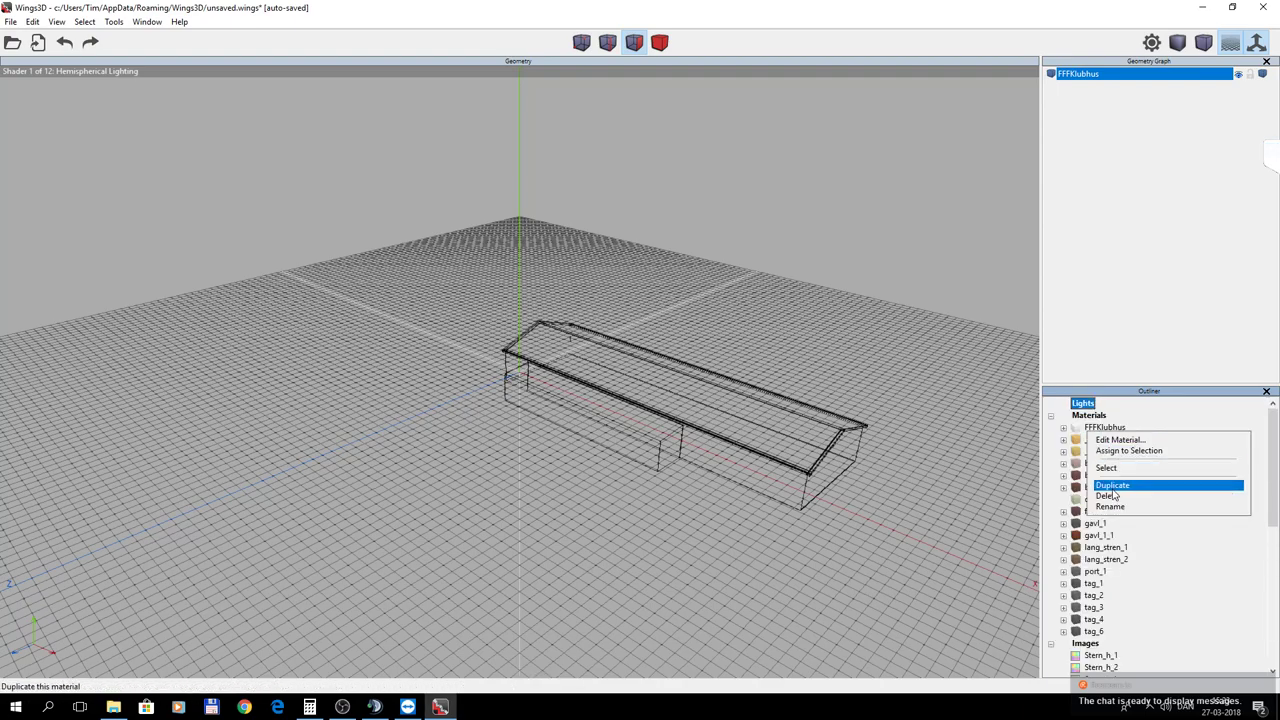
left_click(1113, 497)
right_click(1097, 438)
left_click(1115, 496)
Delete the bagside_1, bagside_2 and bagside_4 materials.
left_click(1107, 441)
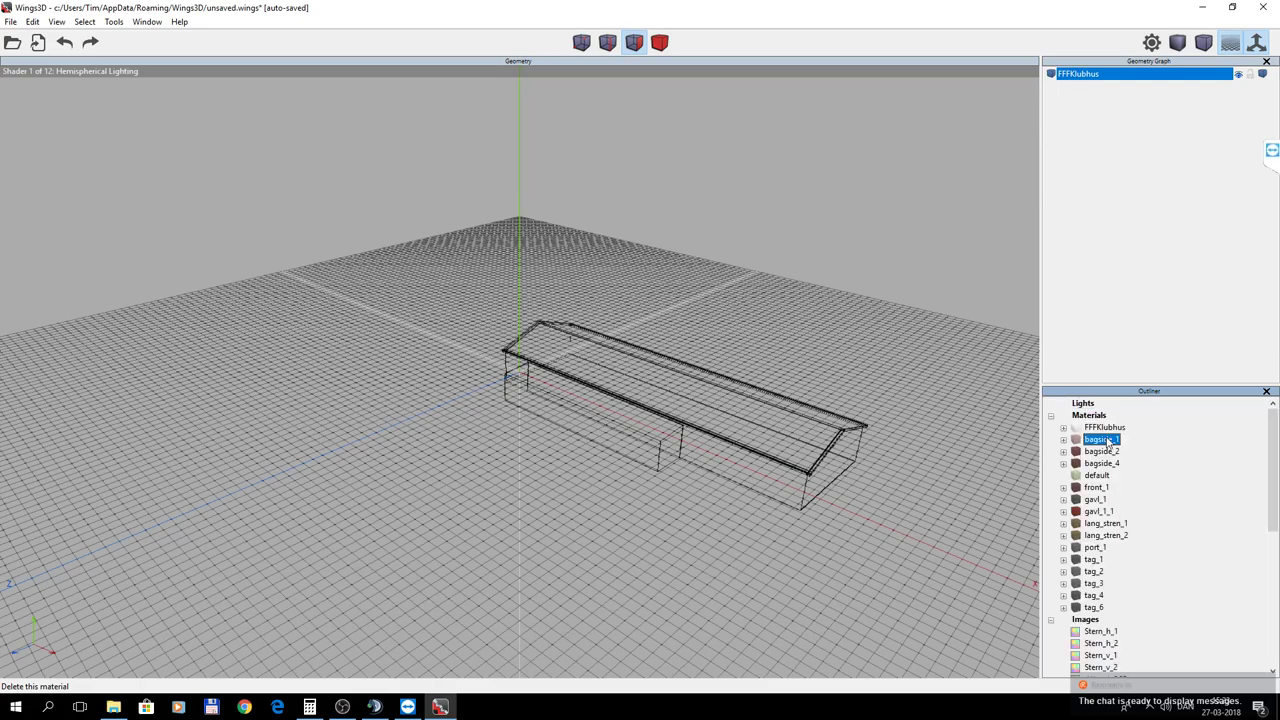
right_click(1107, 441)
left_click(1115, 495)
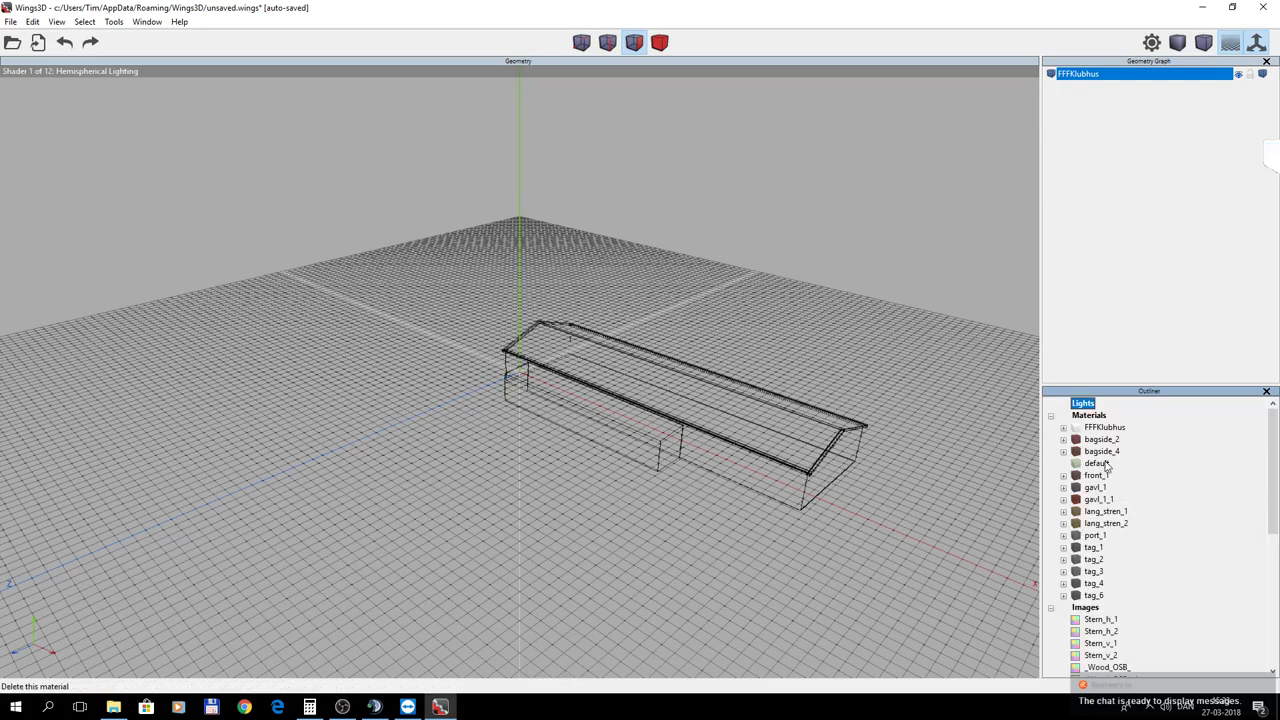
right_click(1101, 445)
left_click(1115, 496)
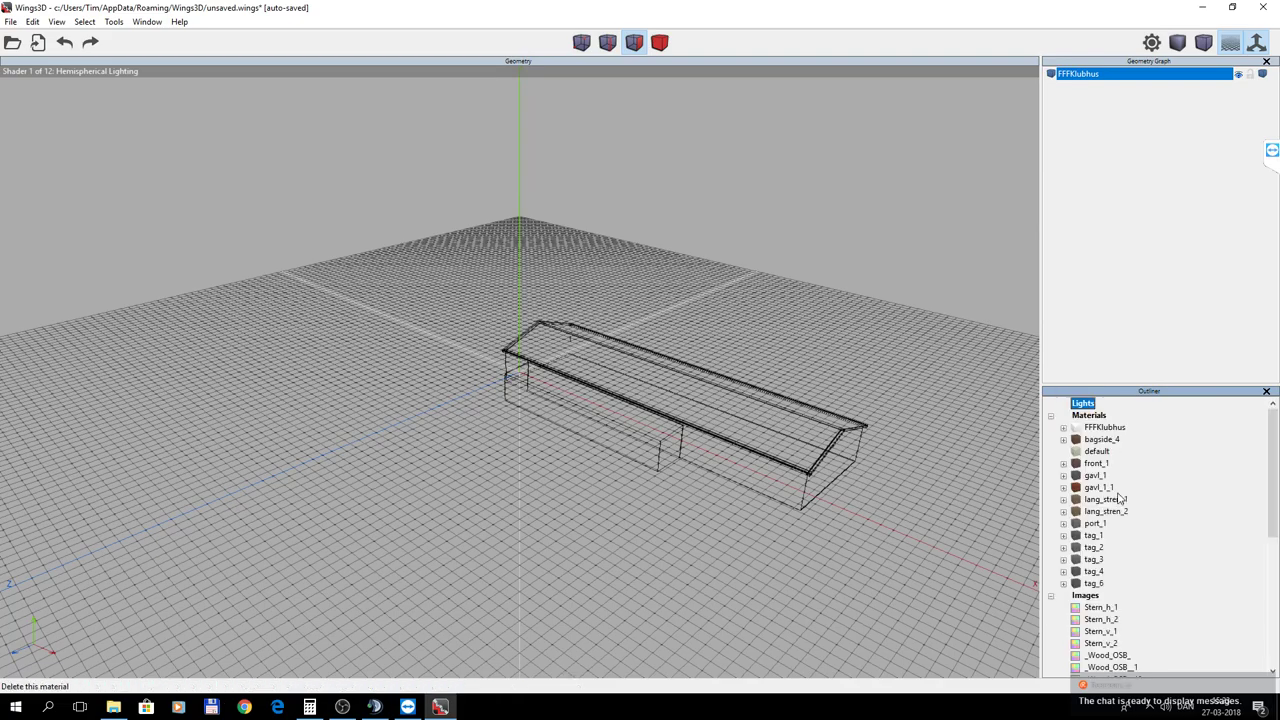
right_click(1104, 446)
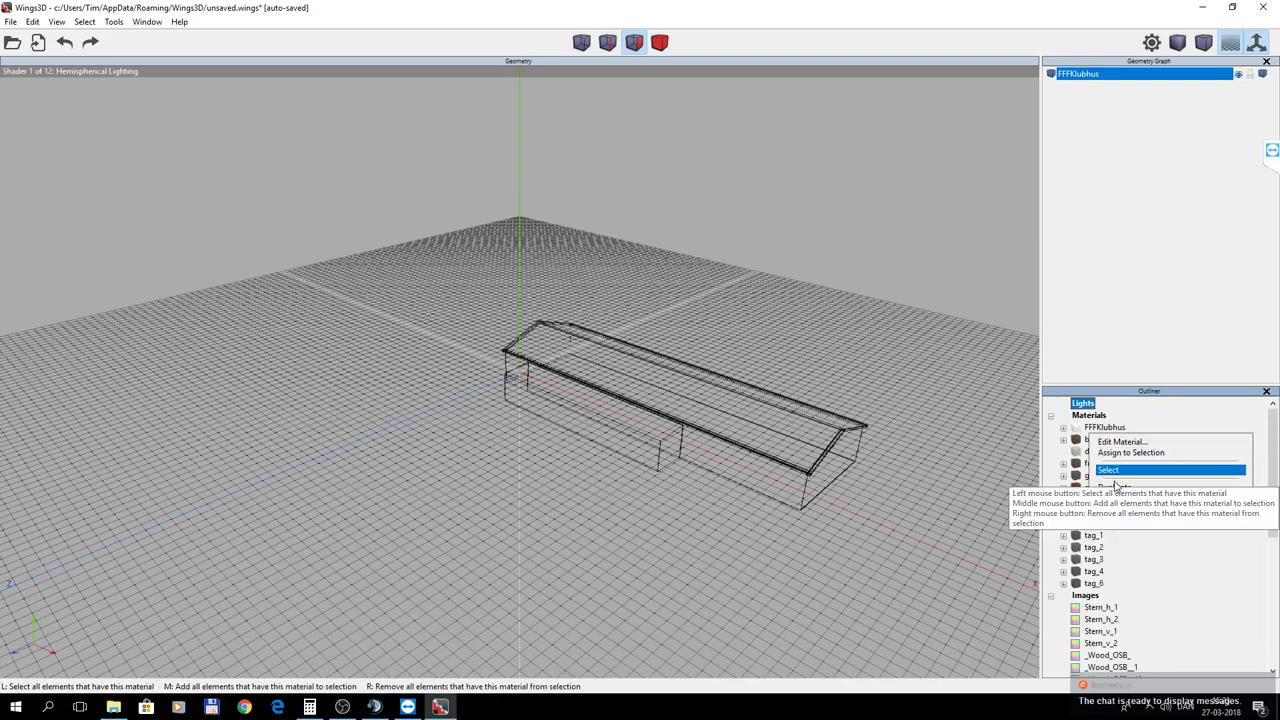
left_click(1112, 496)
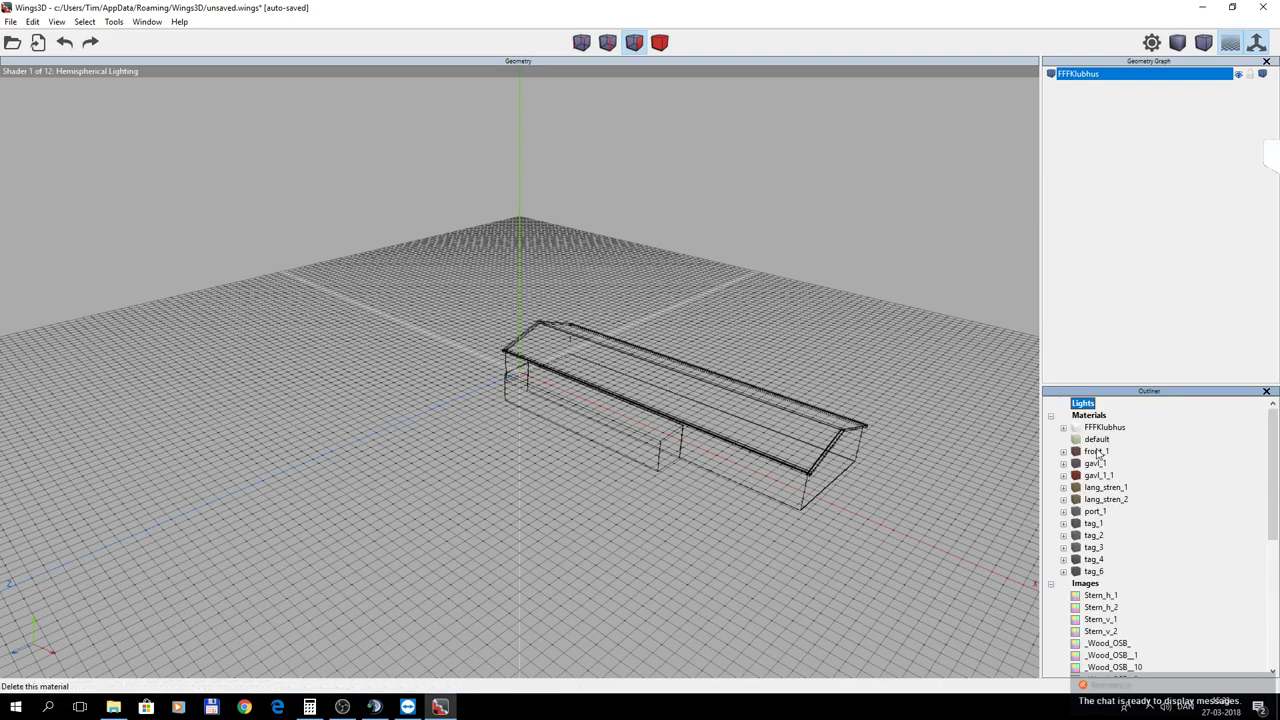
Delete the front_1, gavl_1 and gavl_1_1 materials.
right_click(1097, 445)
left_click(1110, 498)
right_click(1098, 452)
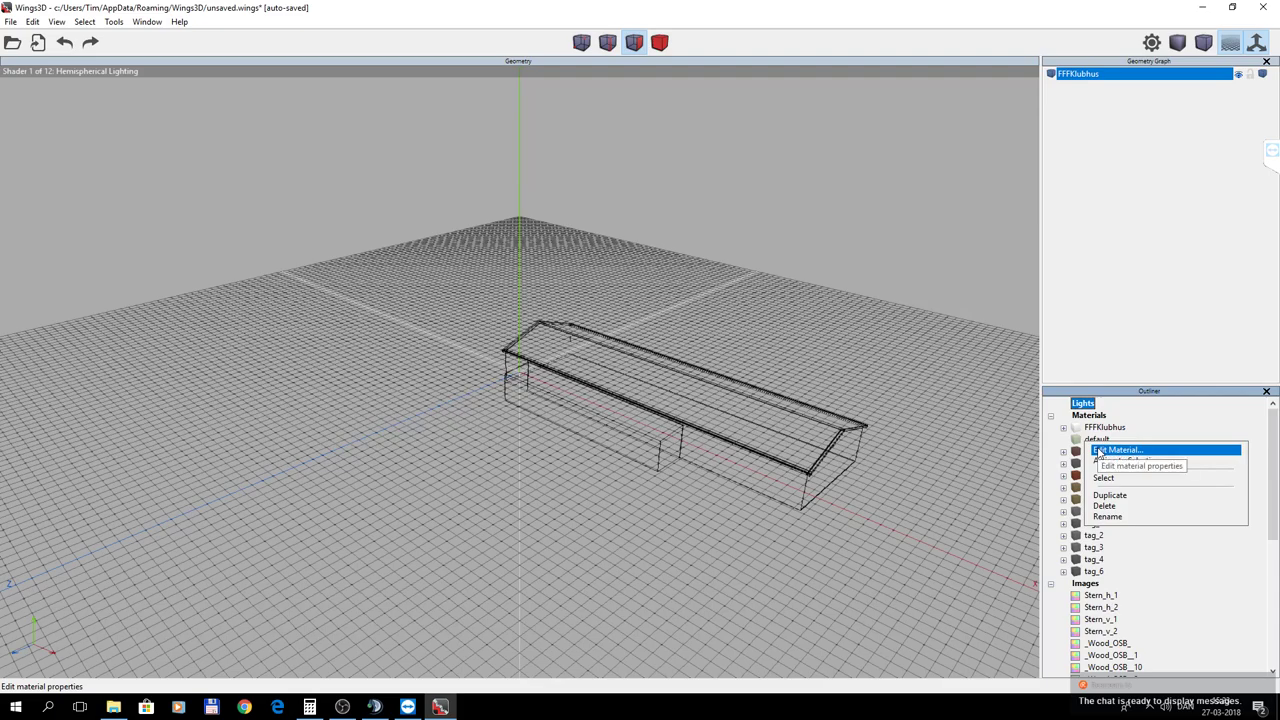
left_click(1117, 508)
right_click(1097, 455)
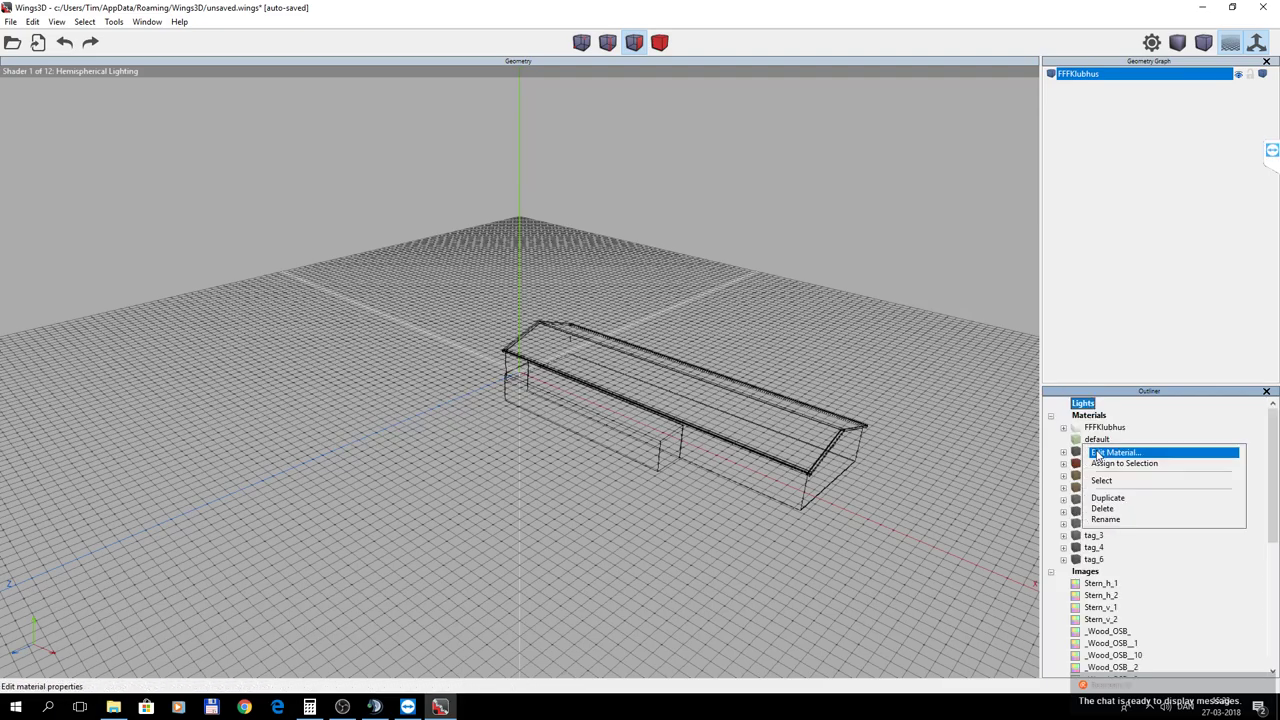
left_click(1115, 508)
right_click(1100, 455)
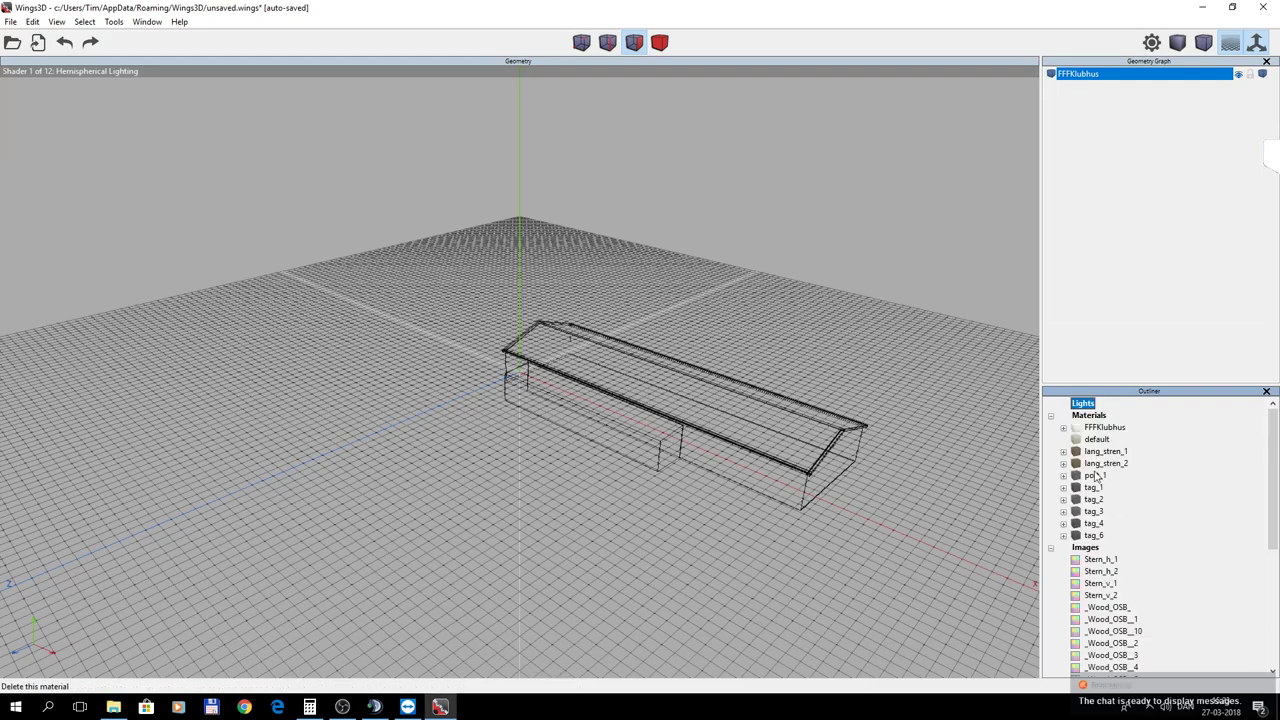
Delete the lang_stren_1, lang_stren_2 and port_1 materials.
right_click(1096, 453)
left_click(1106, 500)
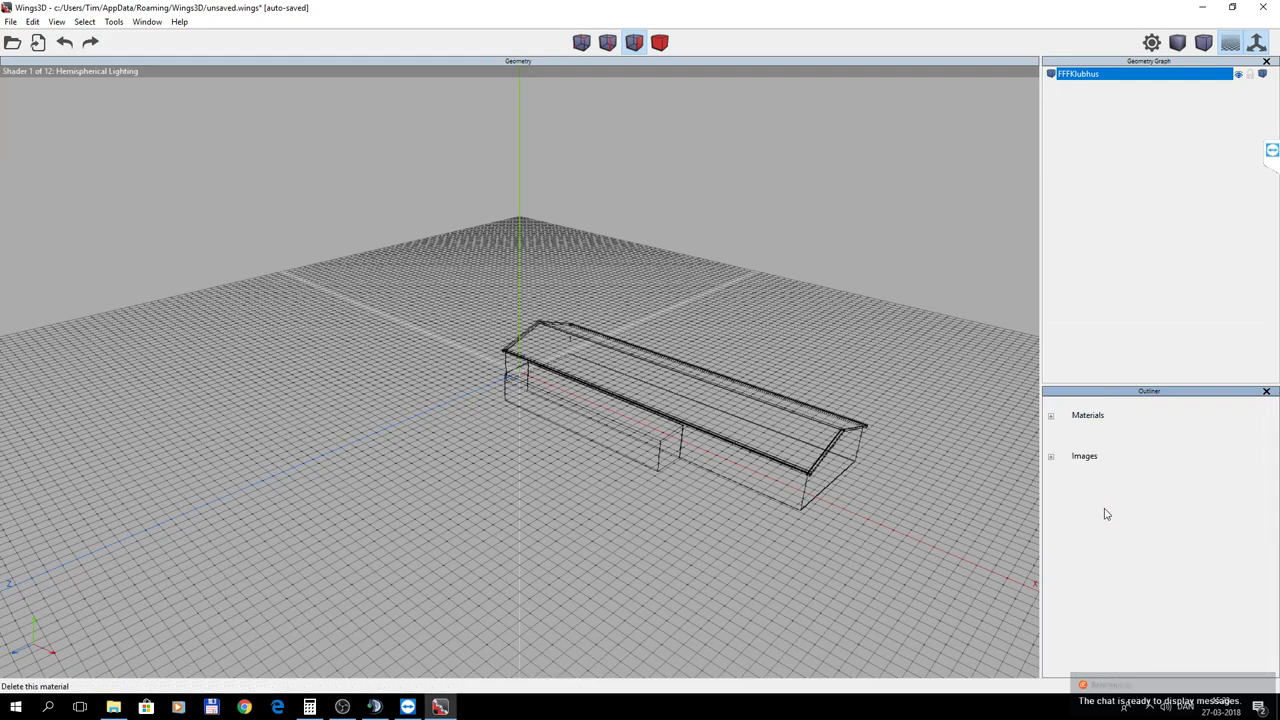
right_click(1096, 457)
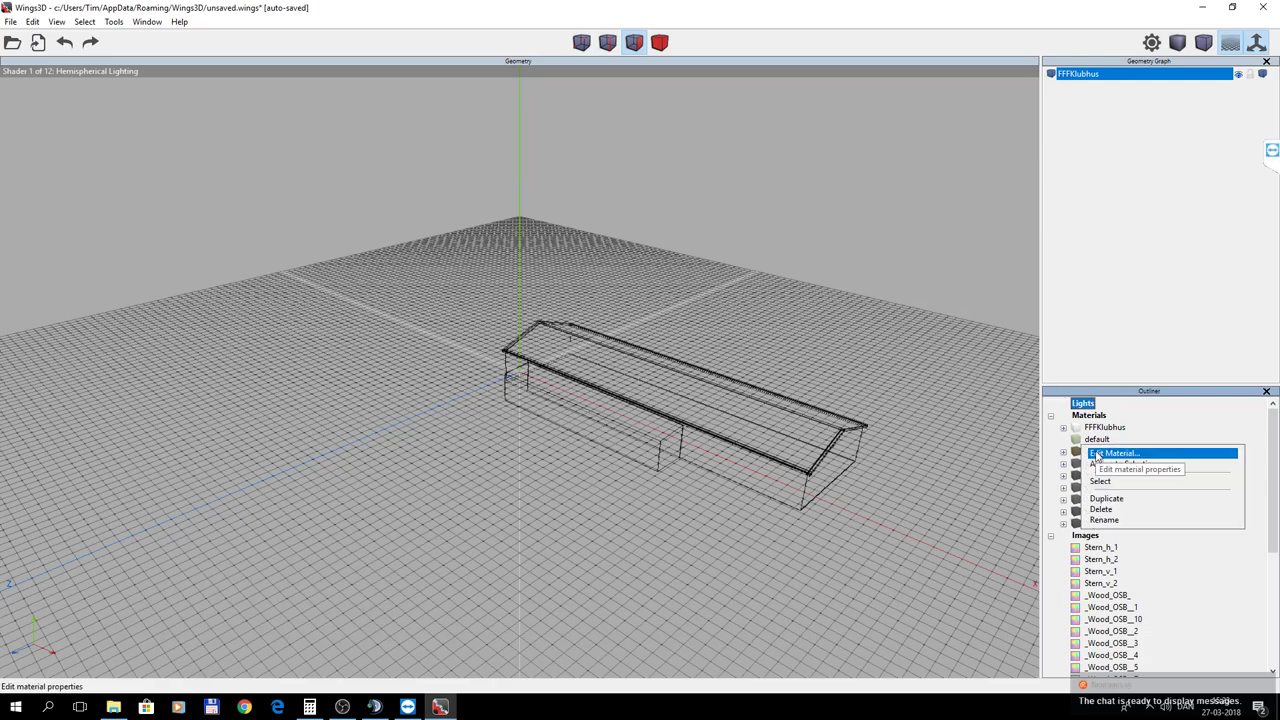
left_click(1110, 505)
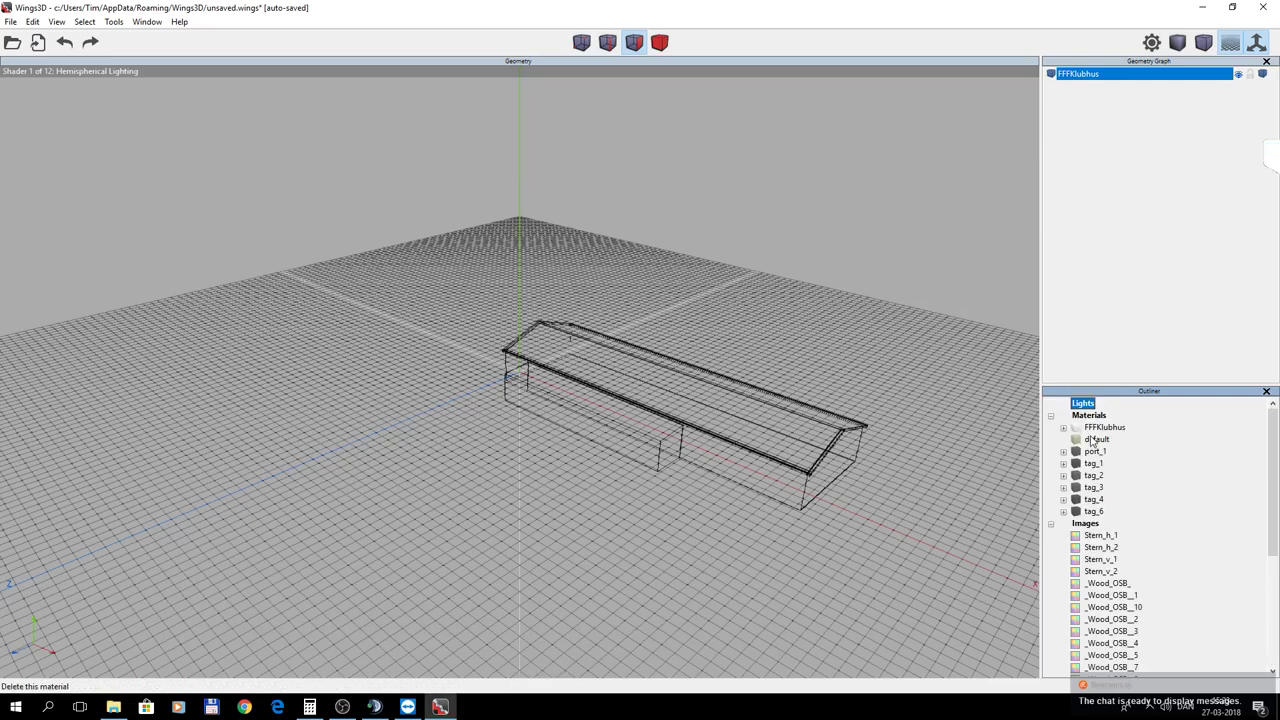
right_click(1093, 439)
left_click(1107, 494)
right_click(1096, 455)
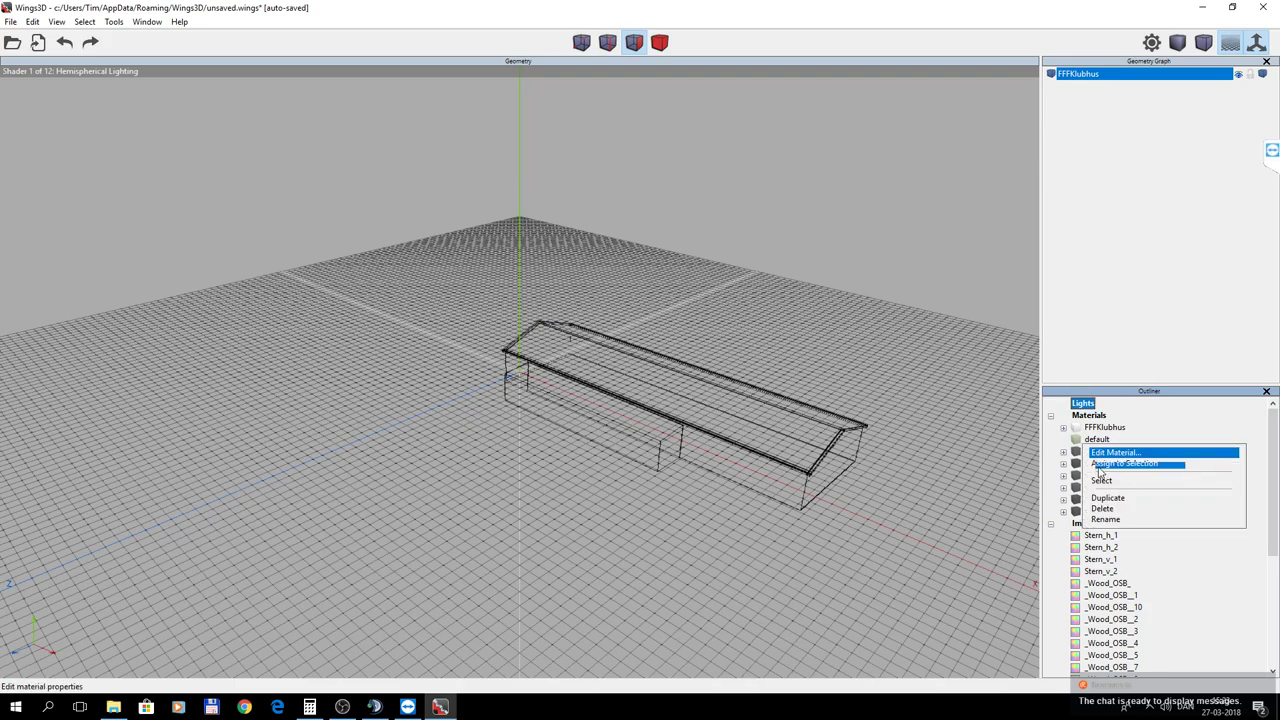
left_click(1110, 507)
Delete the roof materials tag_1, tag_2, tag_3, tag_4 and tag_6 one by one.
right_click(1094, 452)
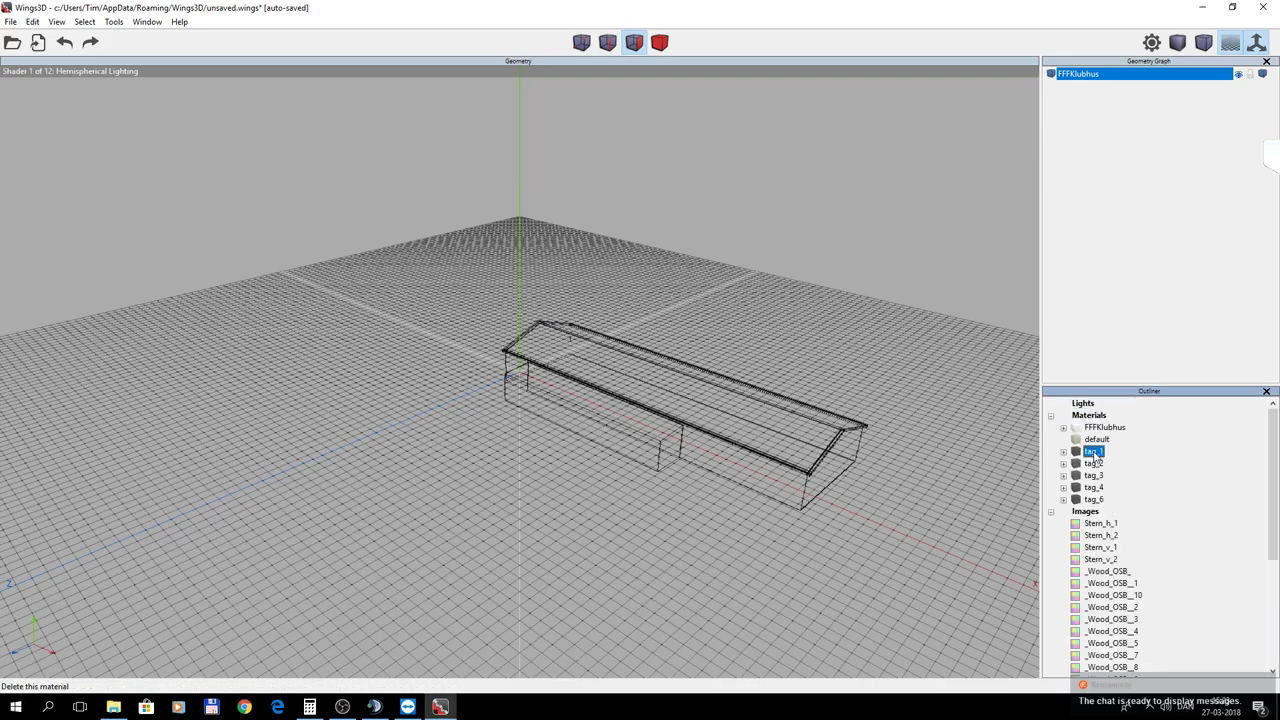
left_click(1107, 505)
right_click(1093, 458)
left_click(1102, 506)
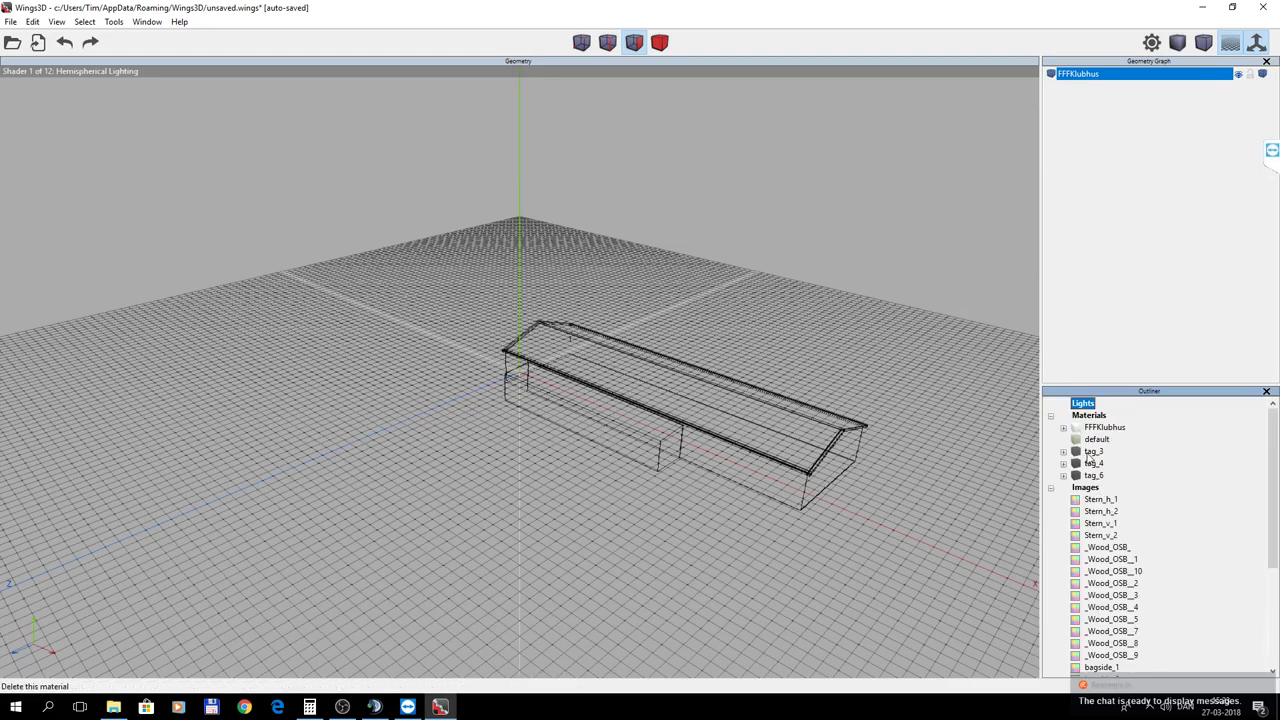
right_click(1089, 453)
left_click(1102, 507)
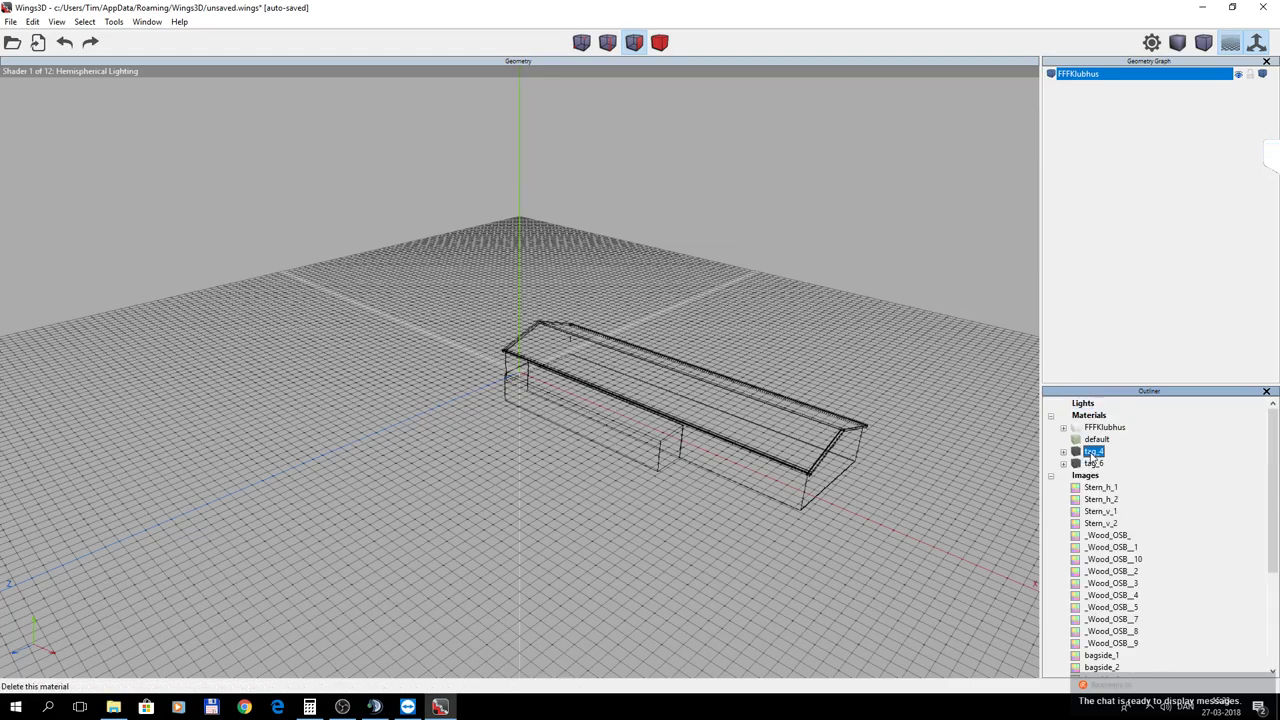
right_click(1093, 457)
left_click(1098, 508)
right_click(1092, 456)
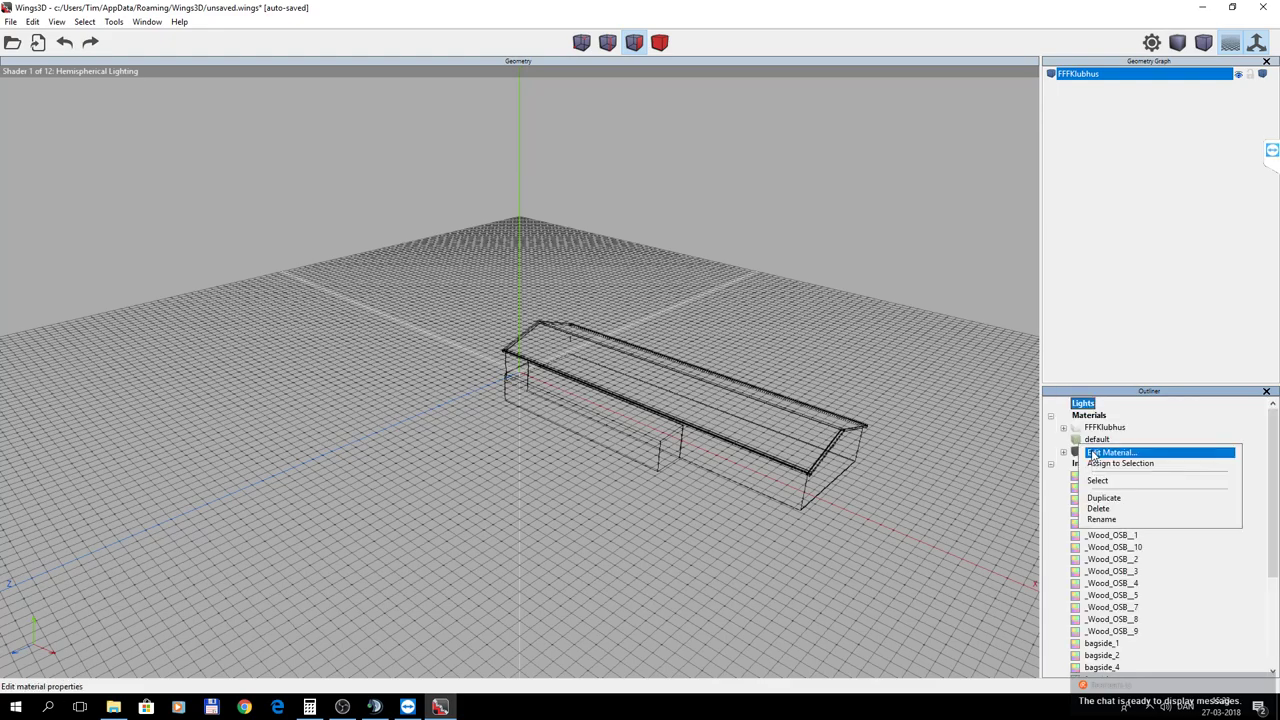
left_click(1100, 508)
right_click(1094, 466)
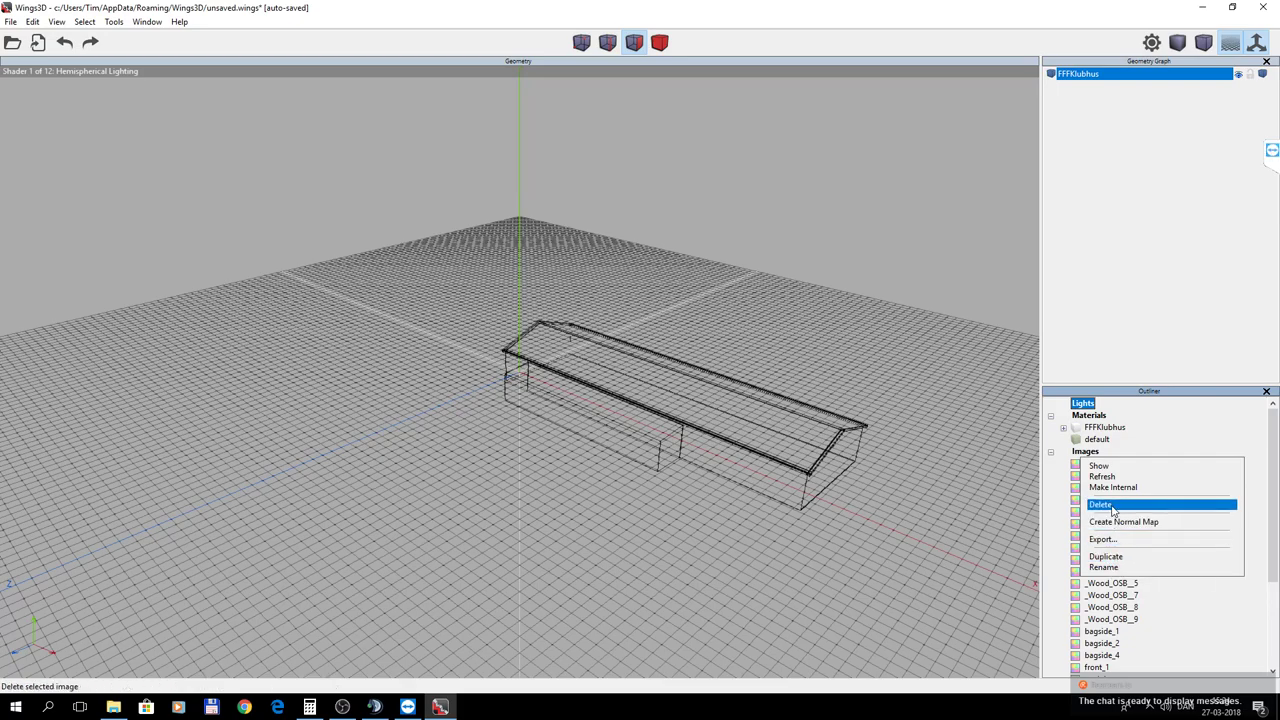
left_click(1110, 505)
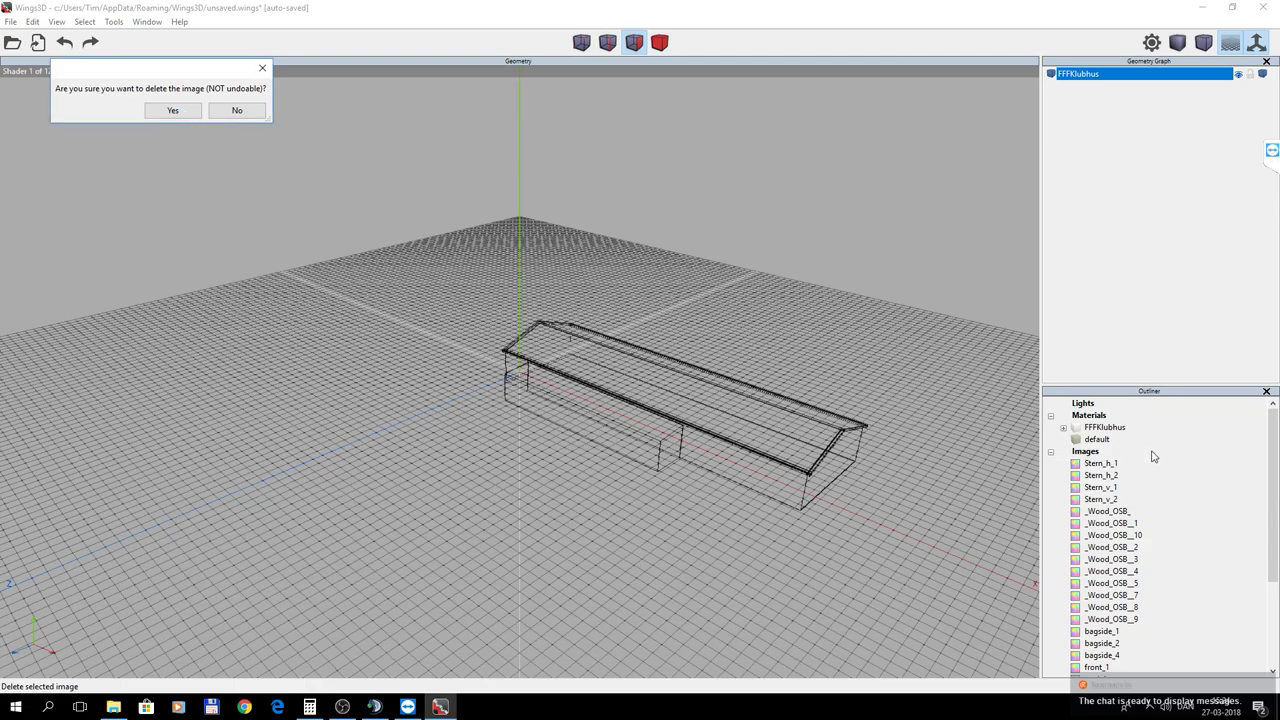
left_click(237, 111)
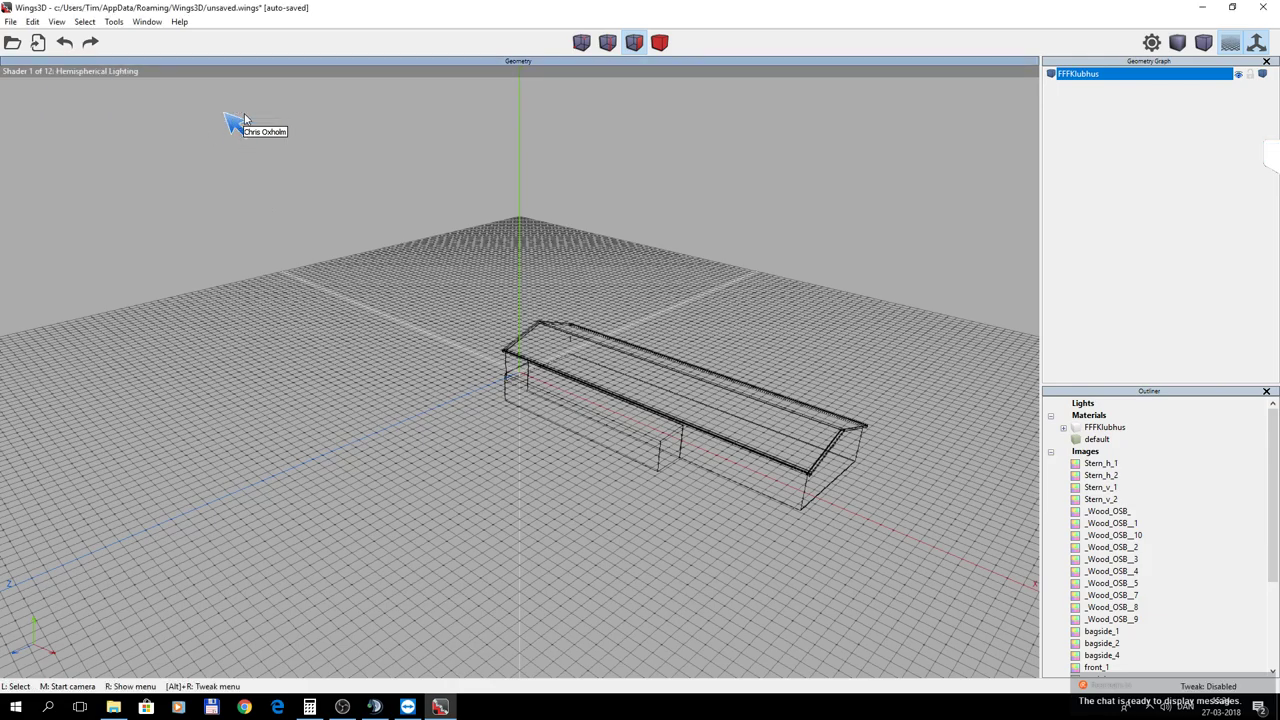
left_click(1051, 452)
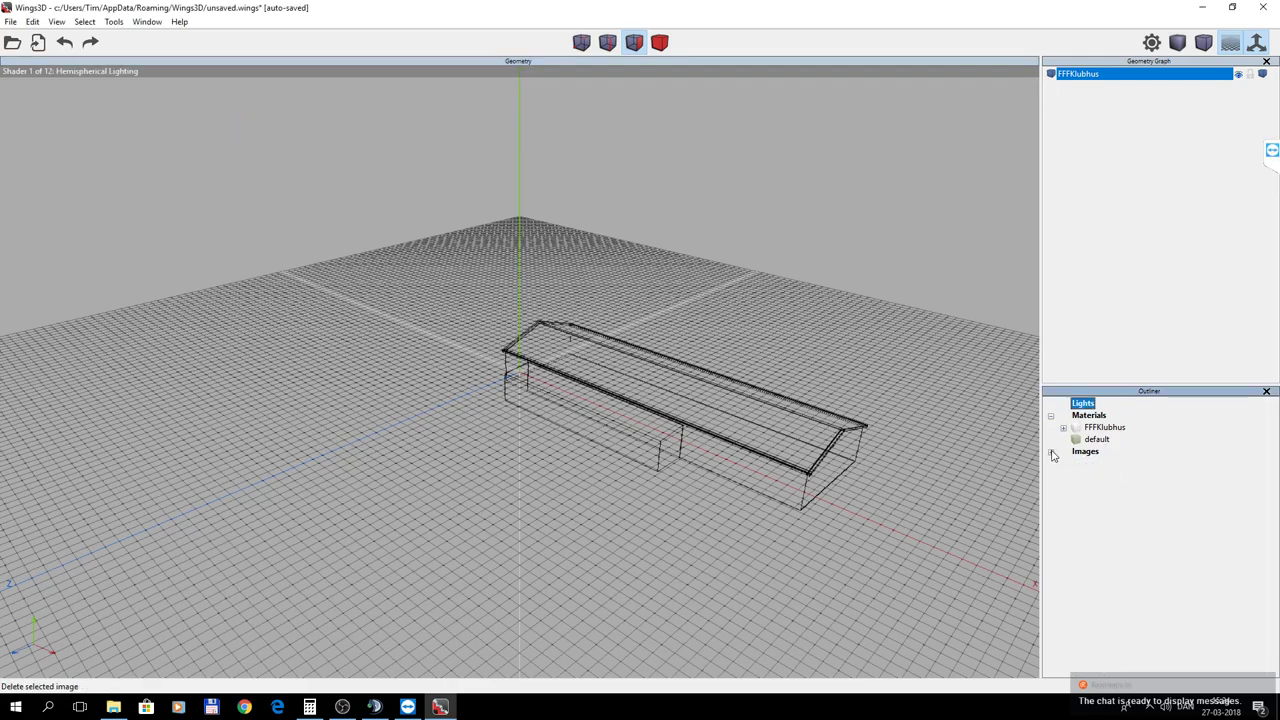
left_click(1085, 452)
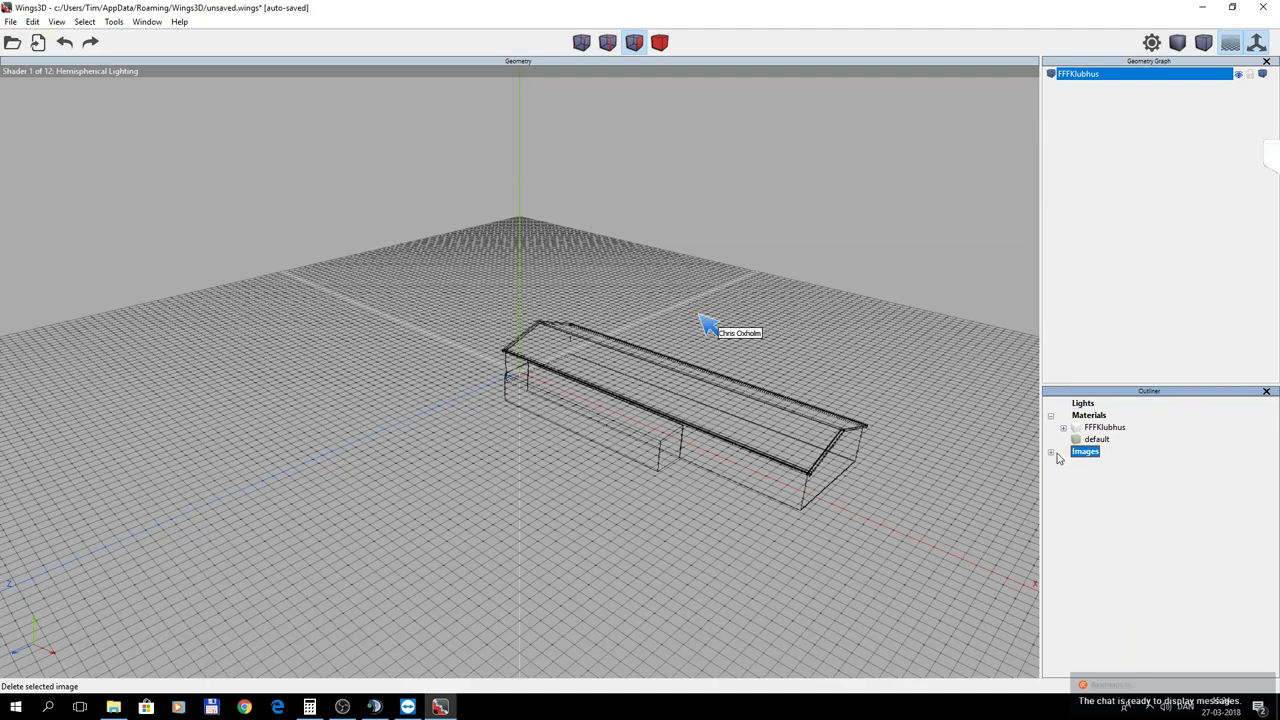
left_click(1052, 454)
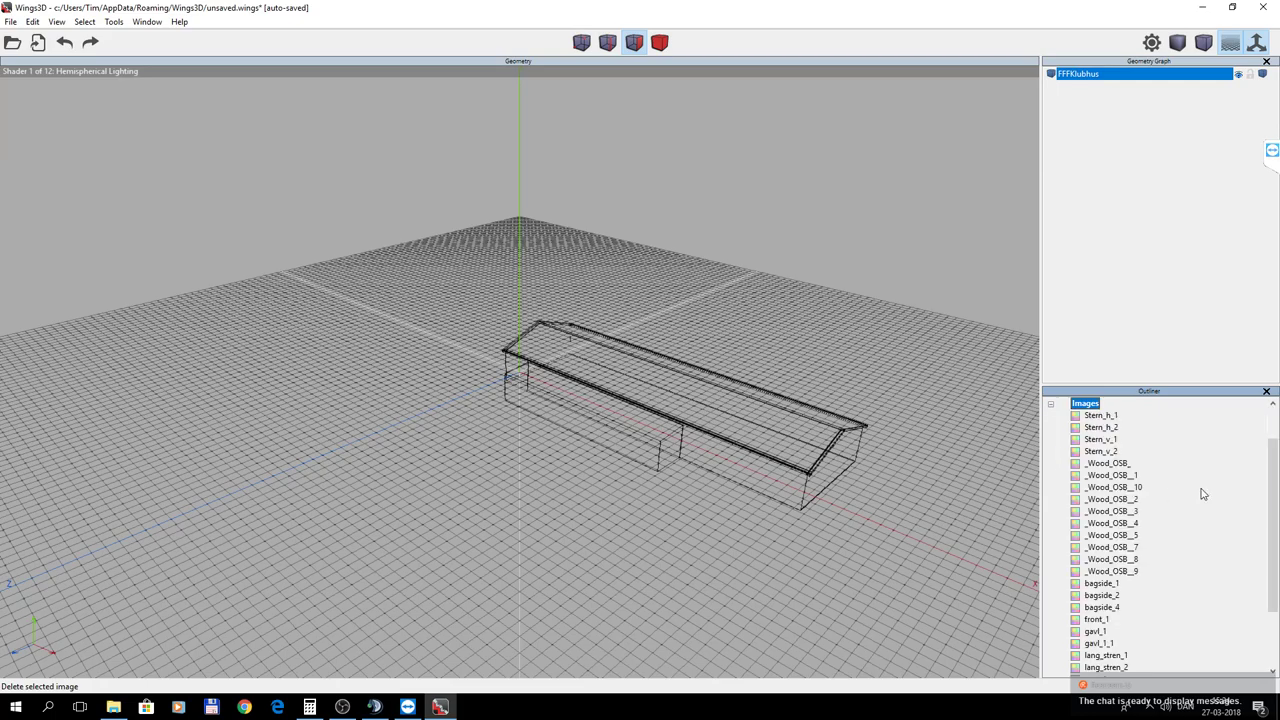
scroll(1262, 497, "down", 3)
scroll(1160, 530, "up", 4)
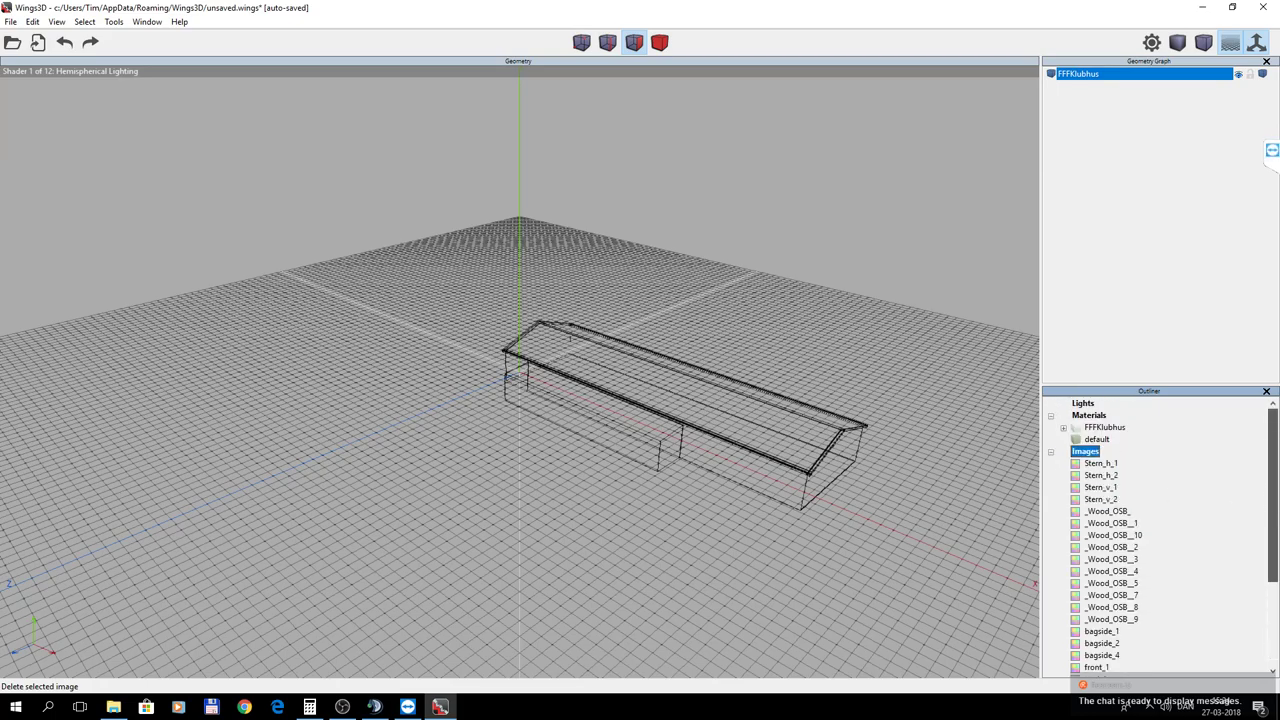
Delete the Stern_h_1 and Stern_h_2 images from the scene and confirm each deletion.
left_click(1099, 463)
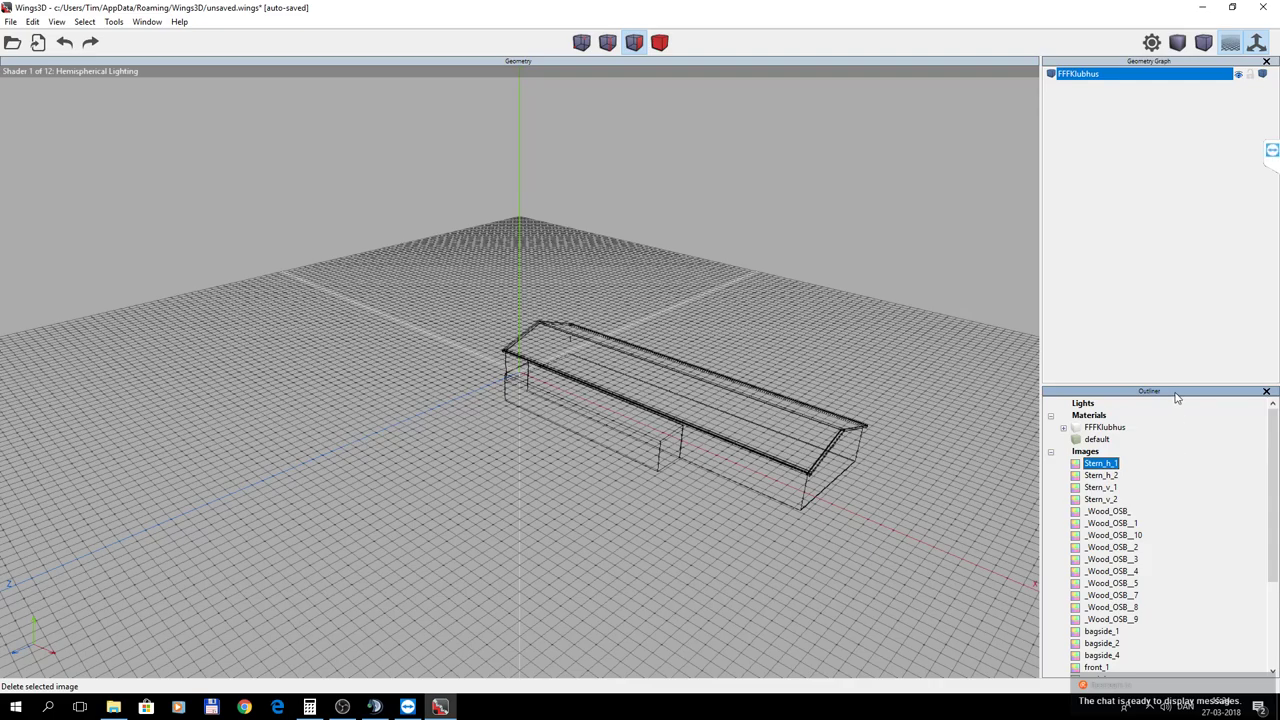
right_click(1107, 470)
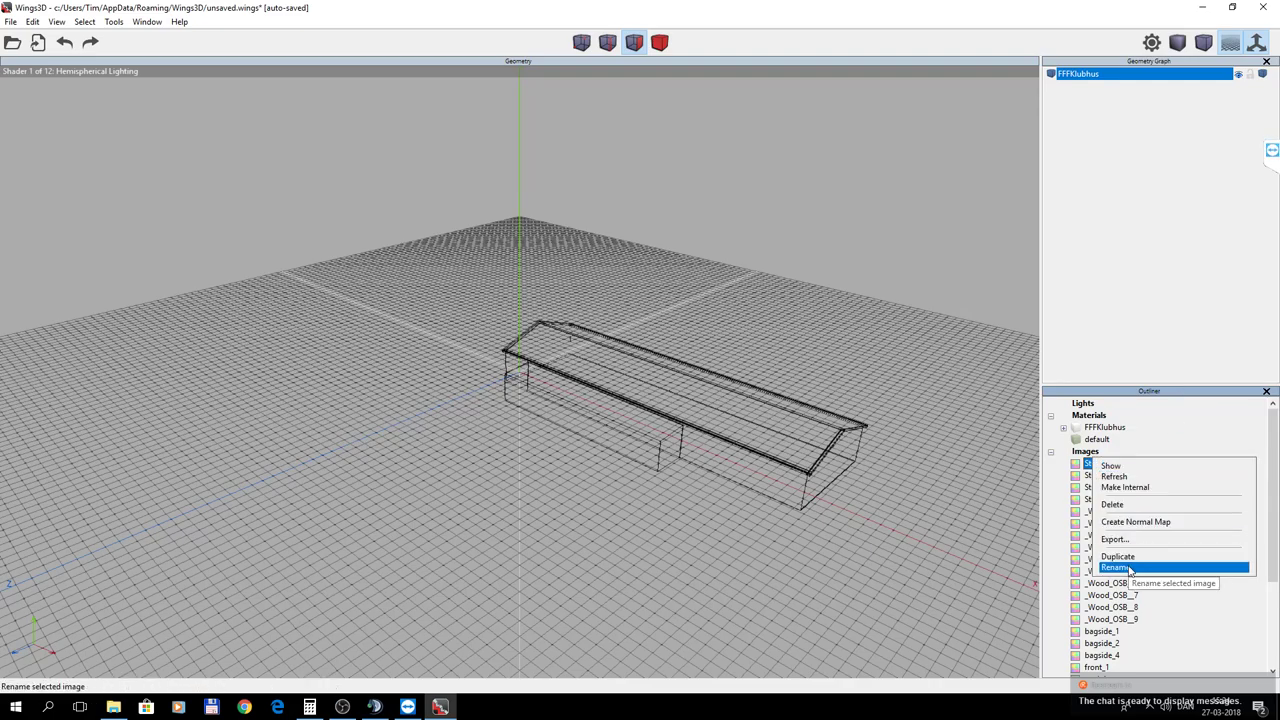
left_click(1120, 504)
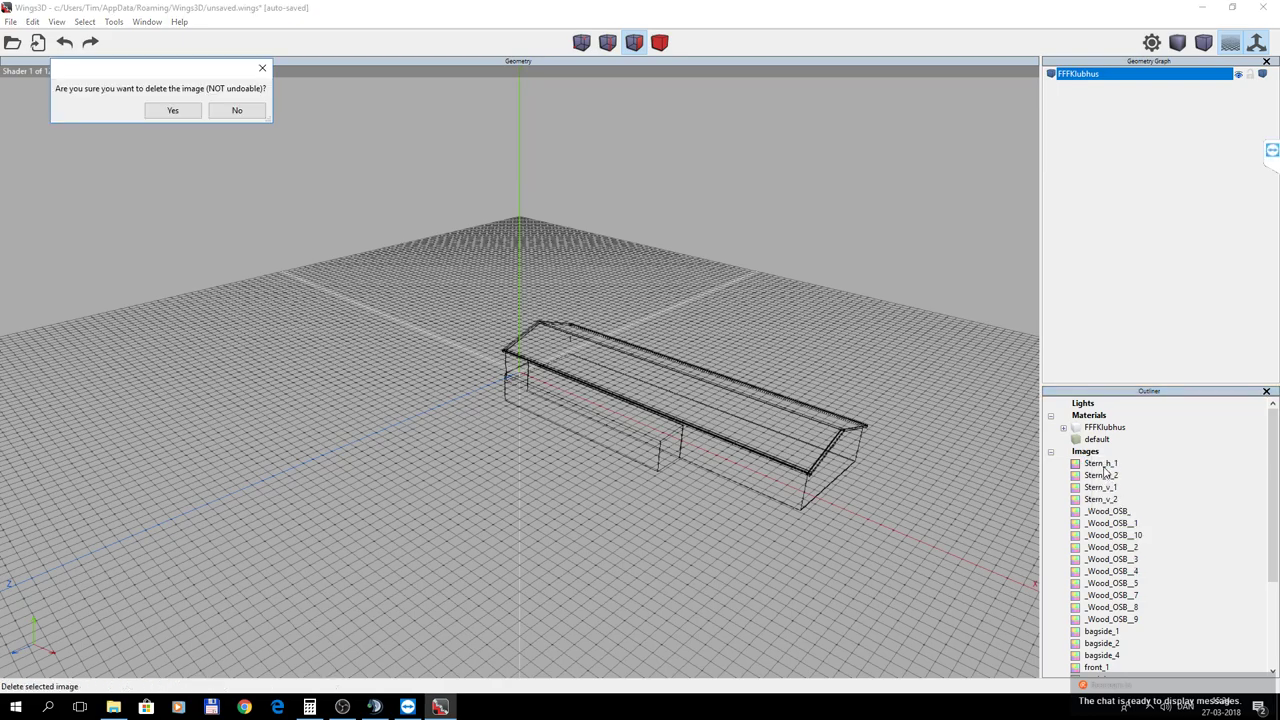
left_click(165, 111)
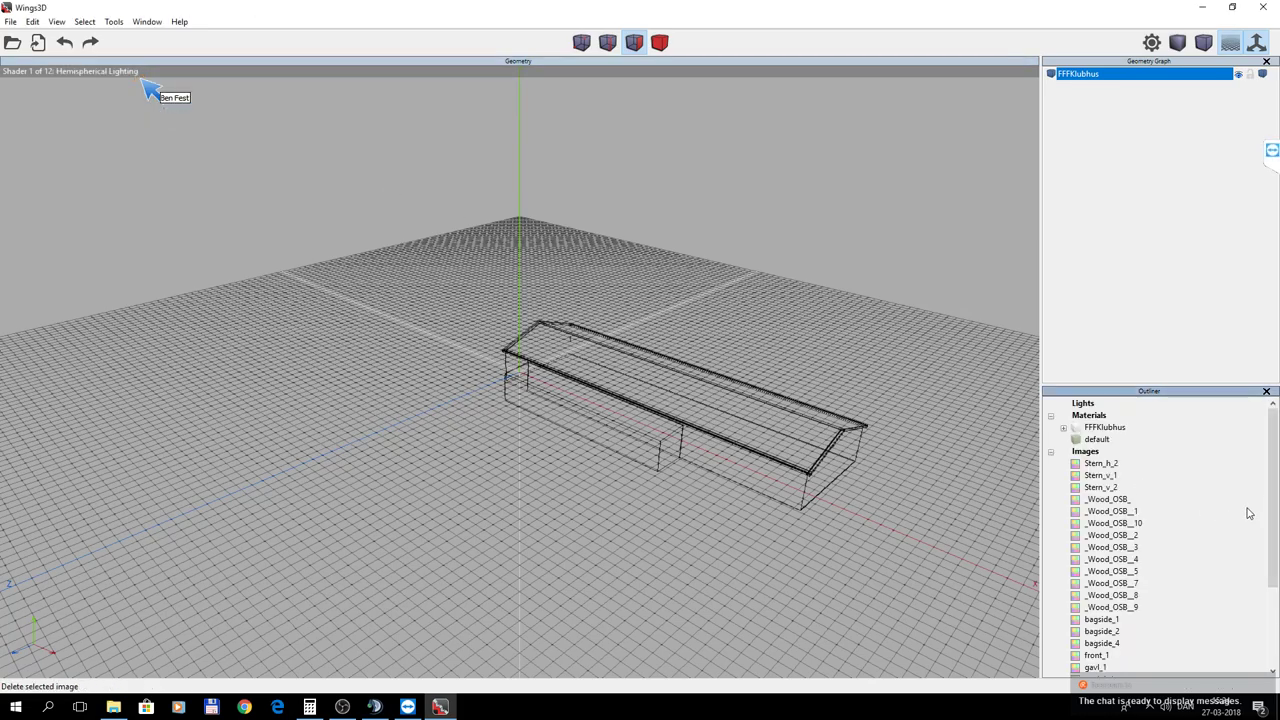
right_click(1110, 464)
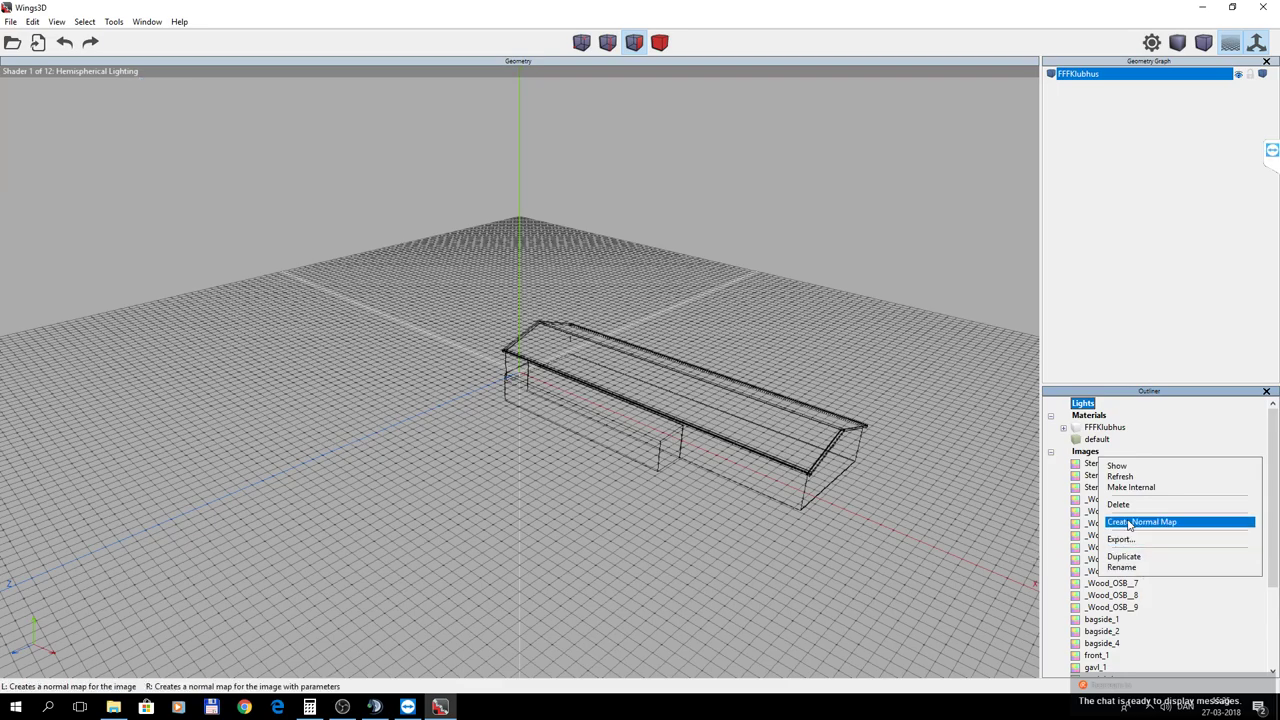
left_click(1127, 505)
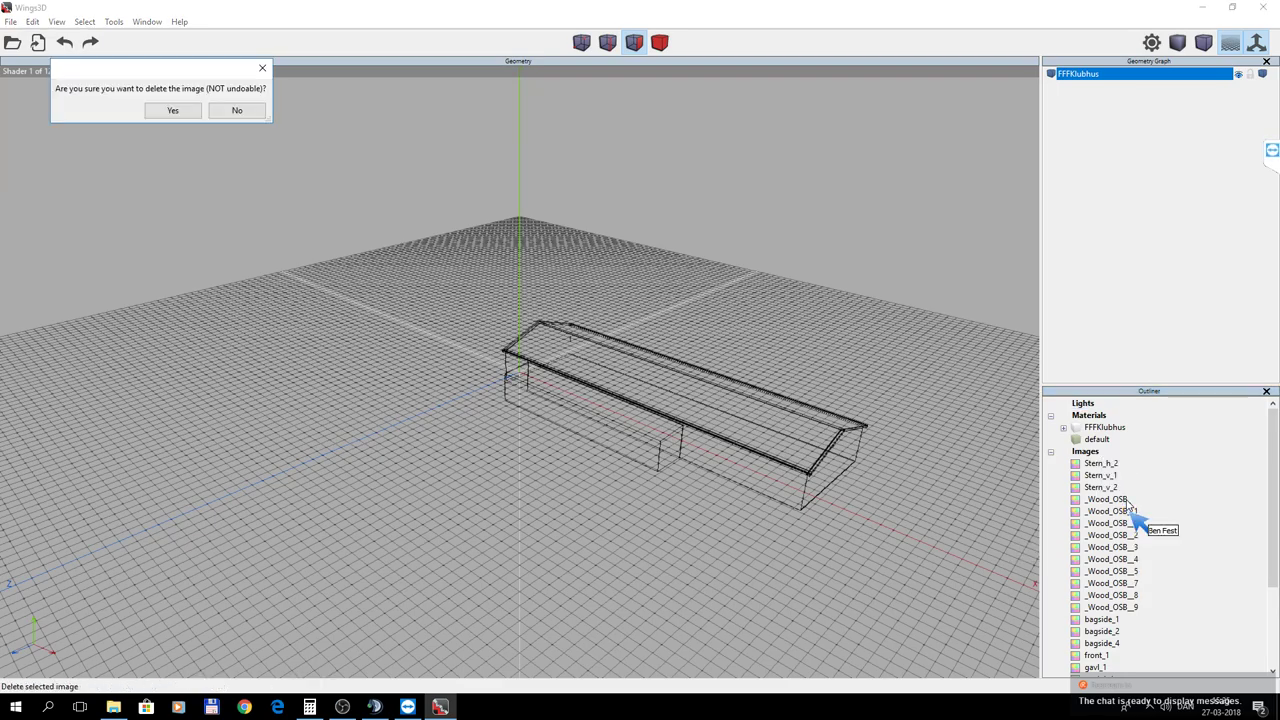
left_click(172, 111)
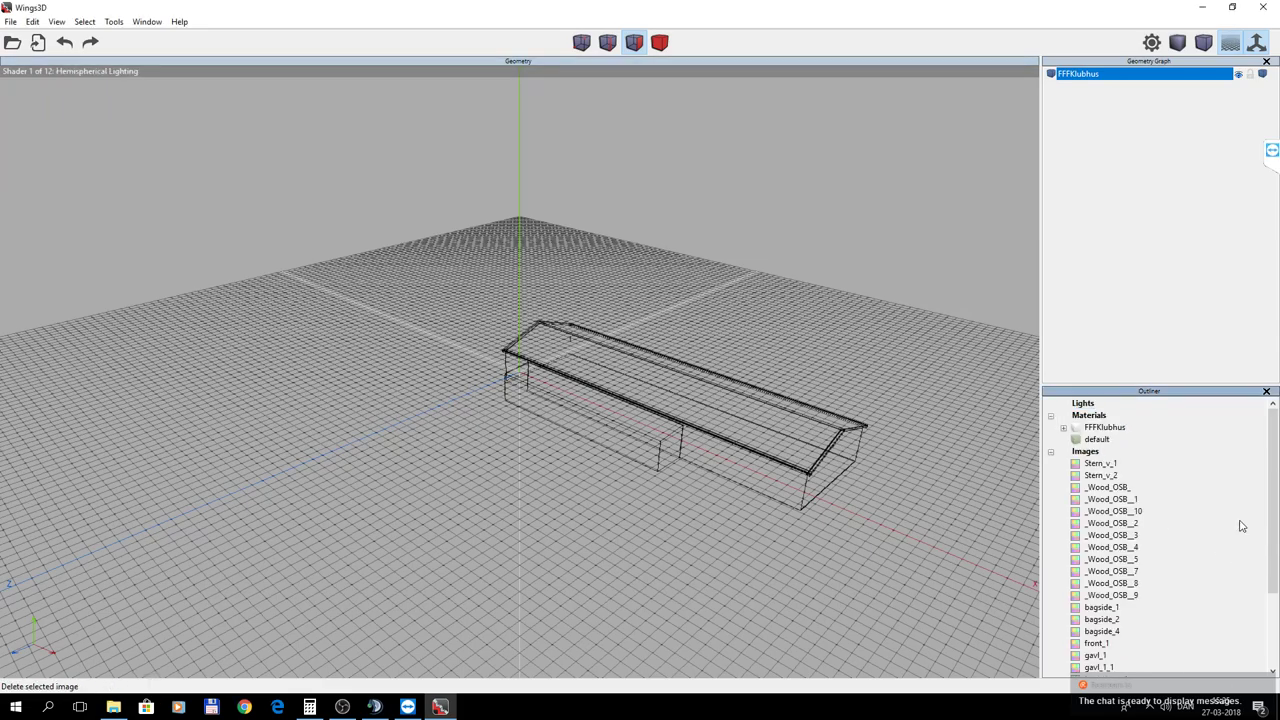
Delete the Stern_v_1 image from the scene and confirm the deletion.
right_click(1106, 466)
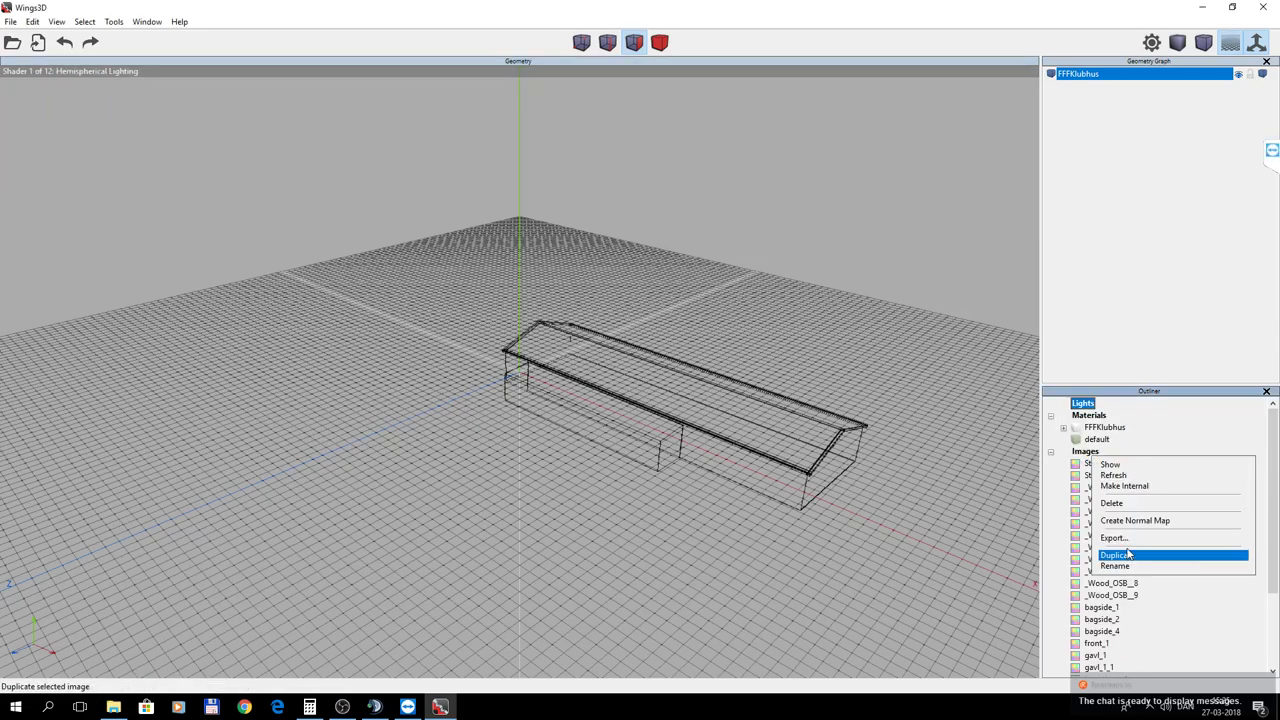
left_click(1114, 503)
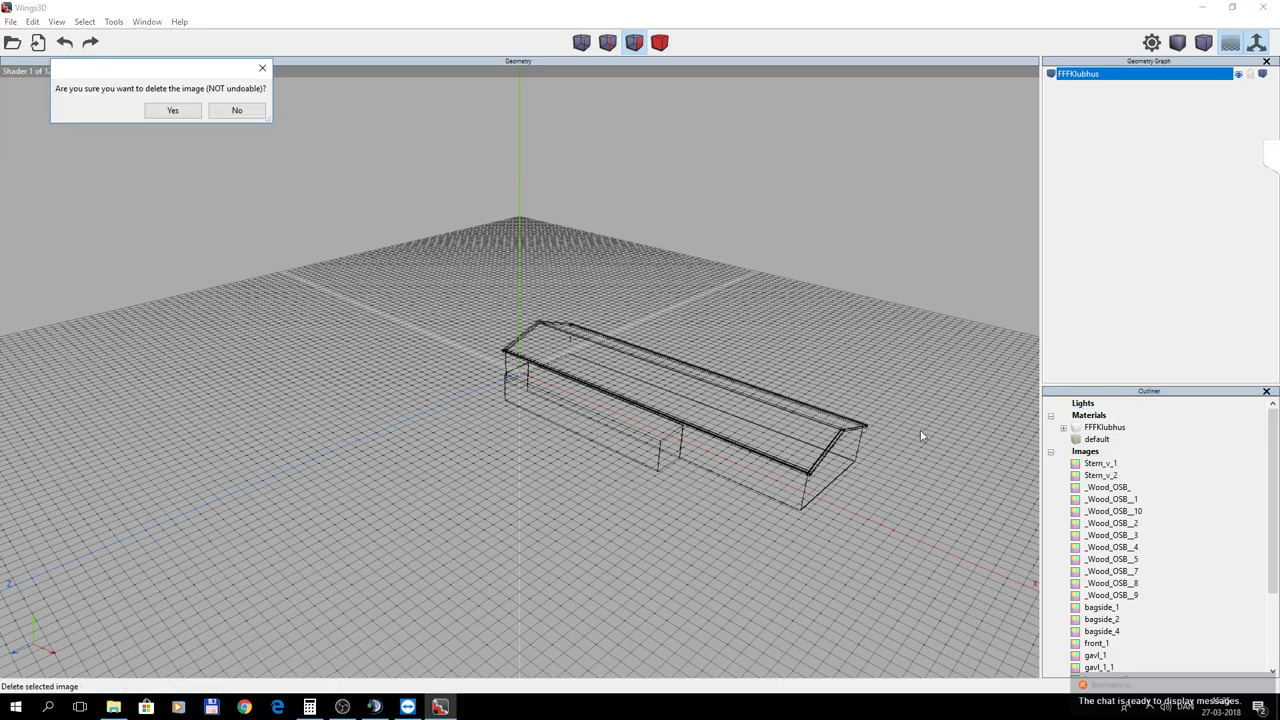
left_click(172, 111)
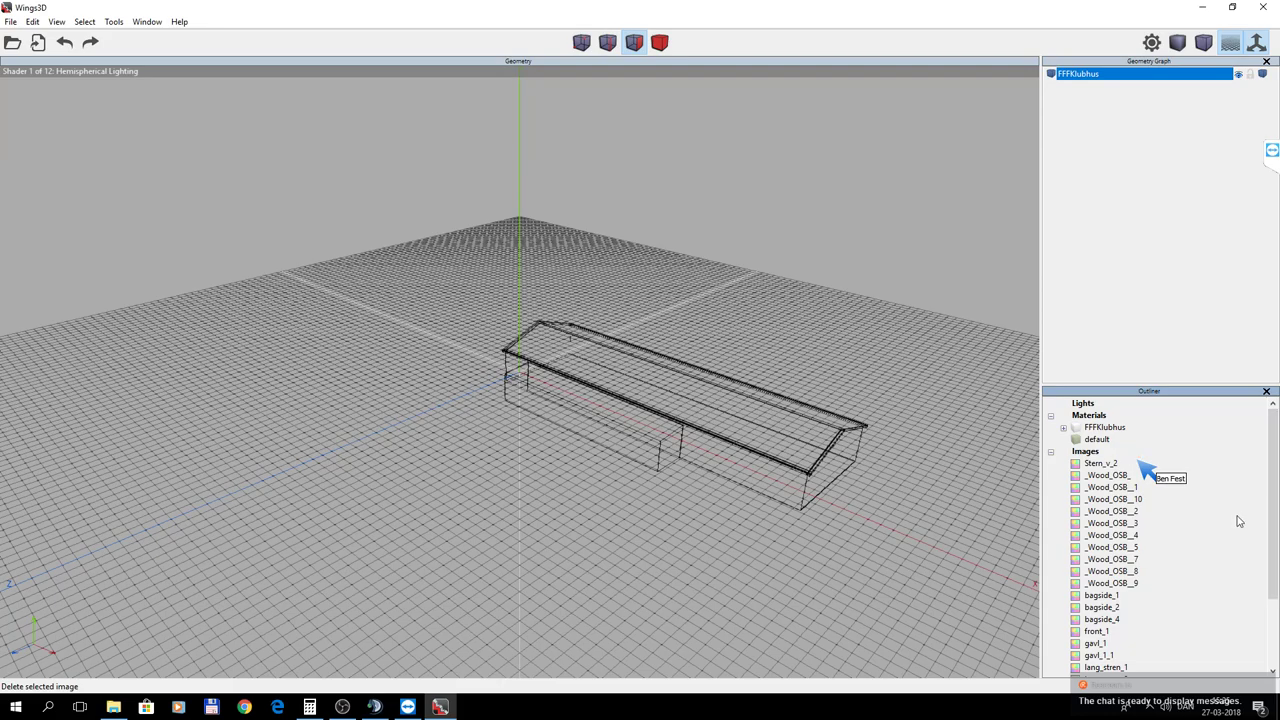
Rename the Mesh1_auv image as FFFKlubhus.
left_click_drag(1275, 475, 1277, 560)
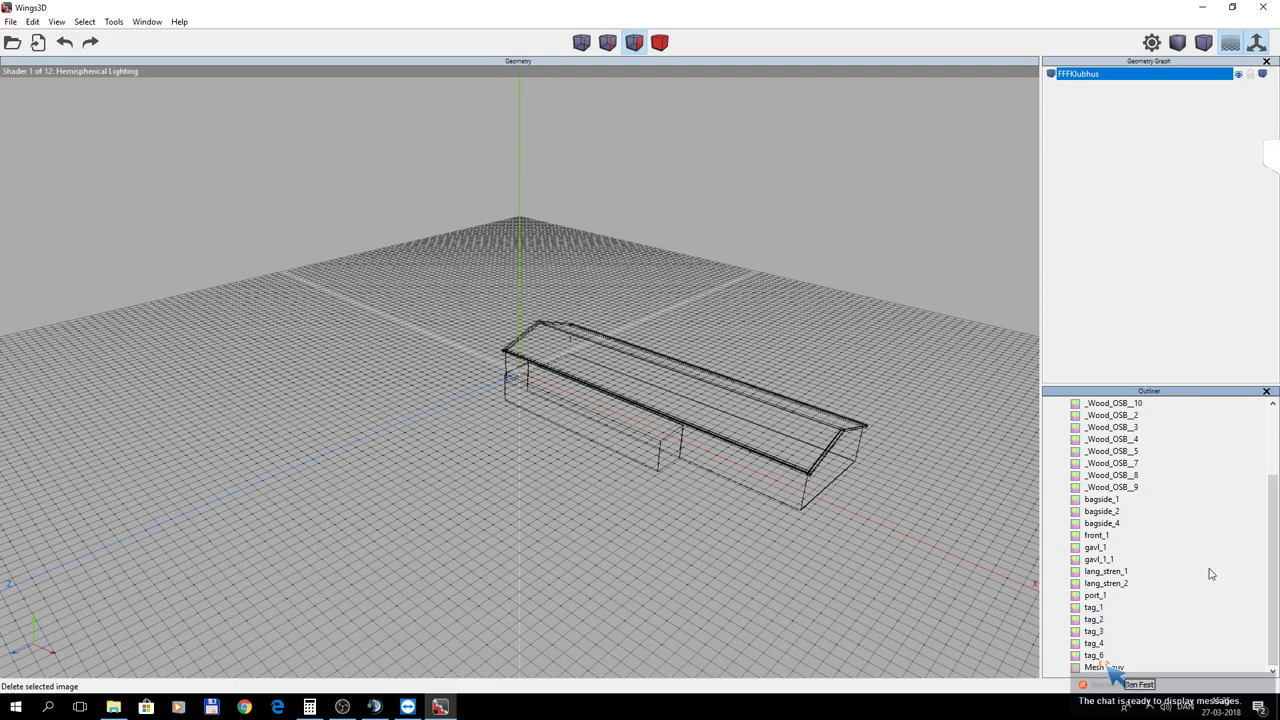
right_click(1106, 670)
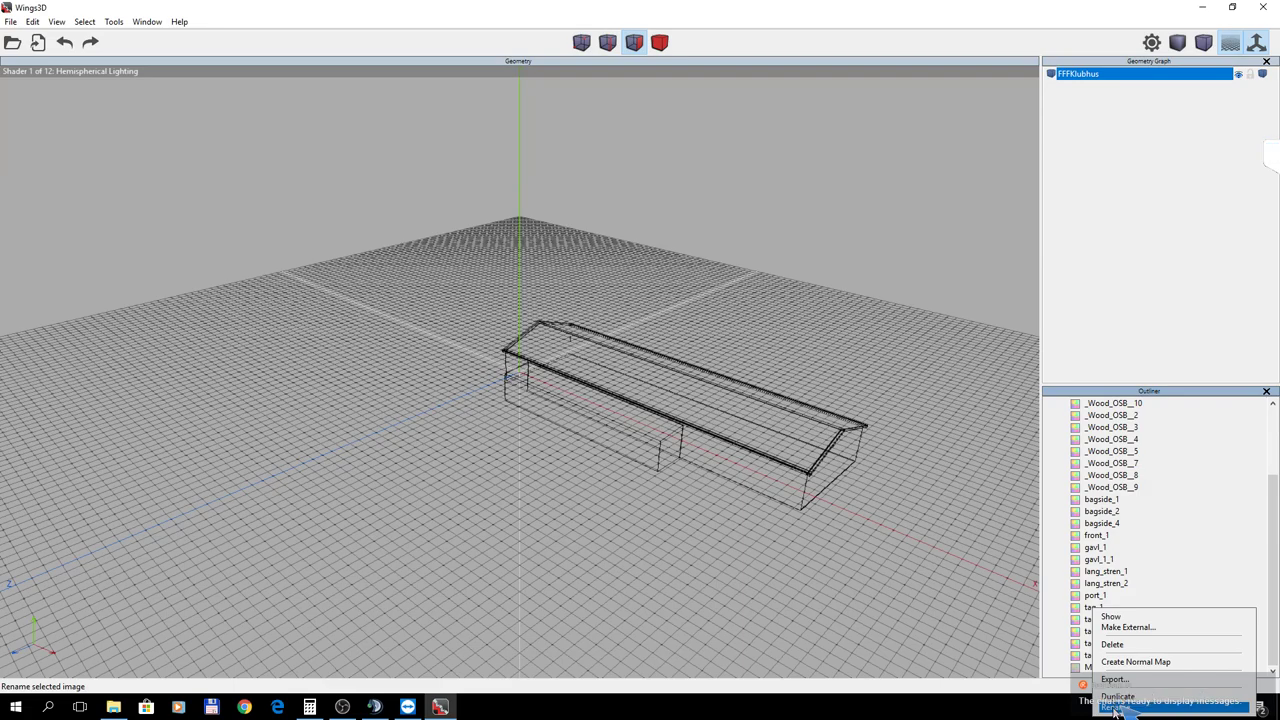
left_click(1115, 708)
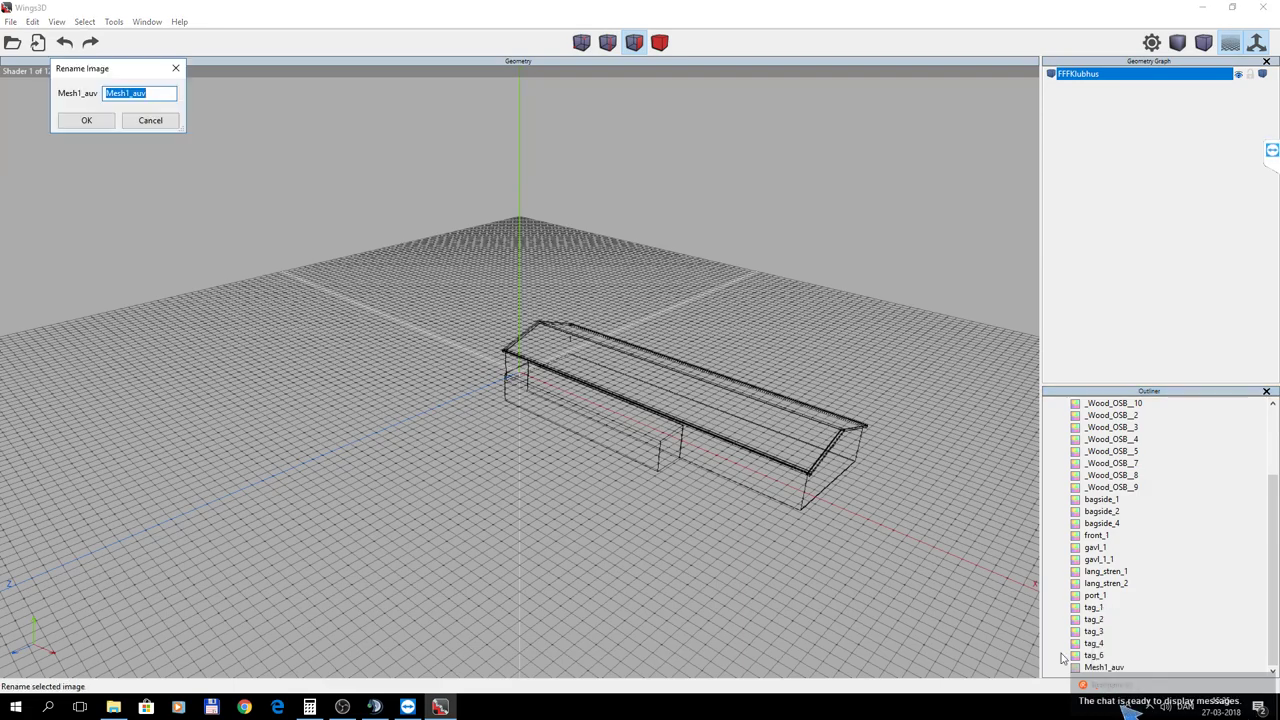
type("FFFKlubhus")
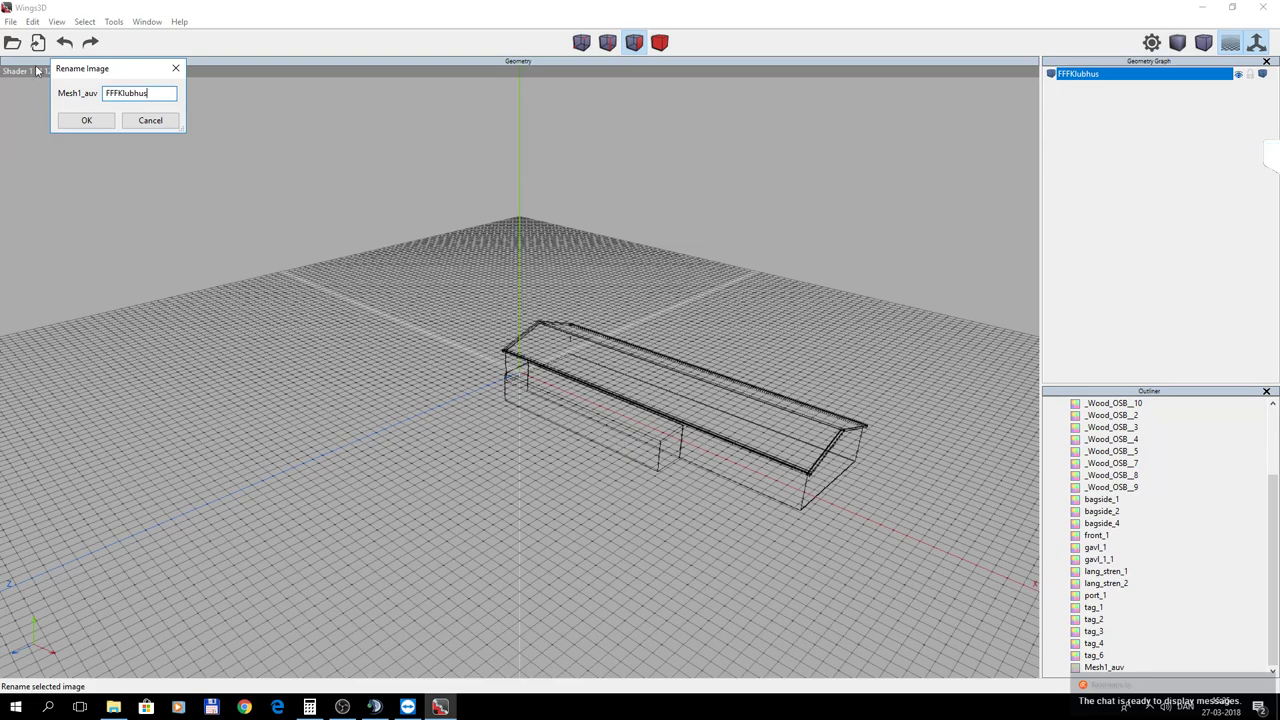
left_click(87, 121)
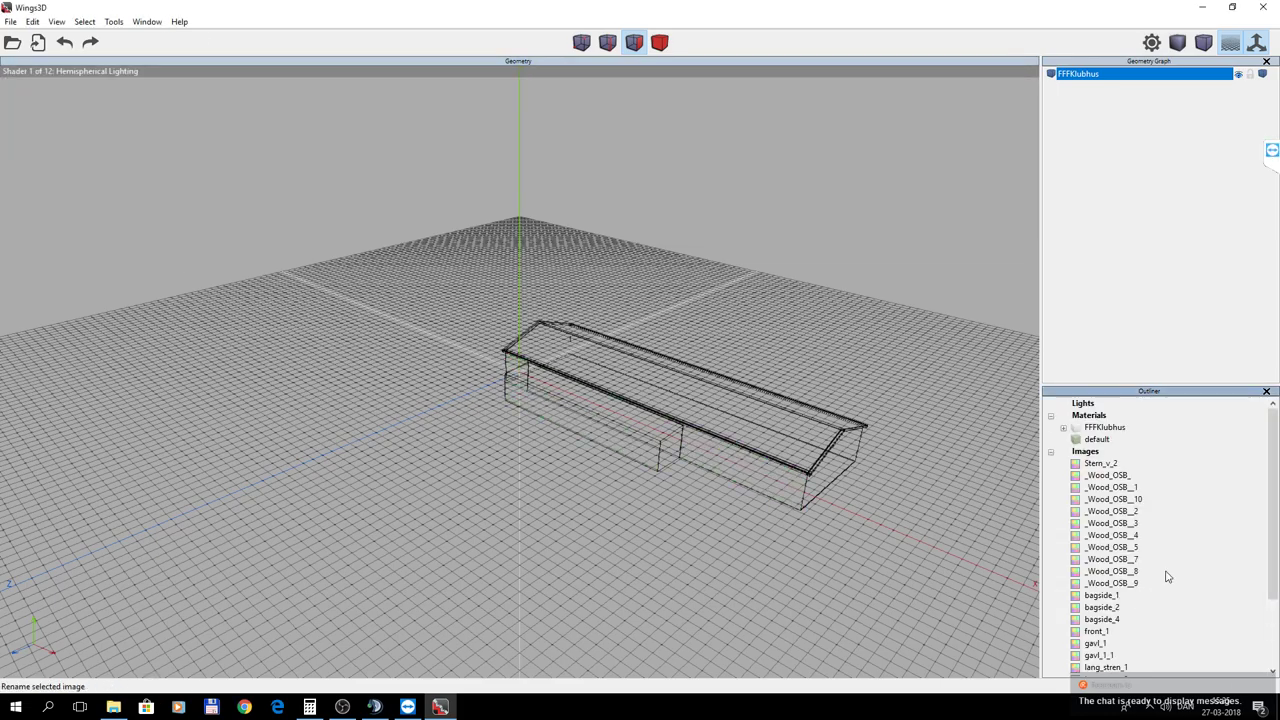
Make the FFFKlubhus image external, saving it as FFFKlubhus.bmp in BMP Bitmap format in the FFFklubhus folder.
left_click_drag(1275, 524, 1275, 578)
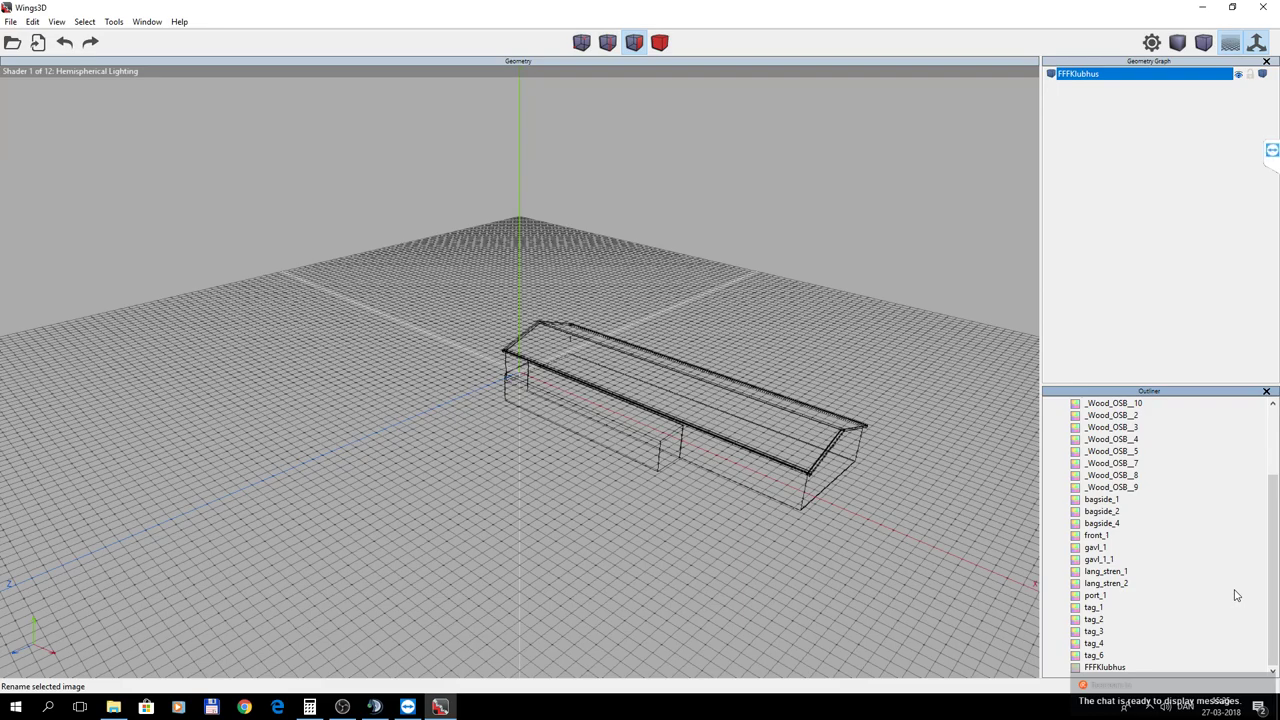
right_click(1113, 668)
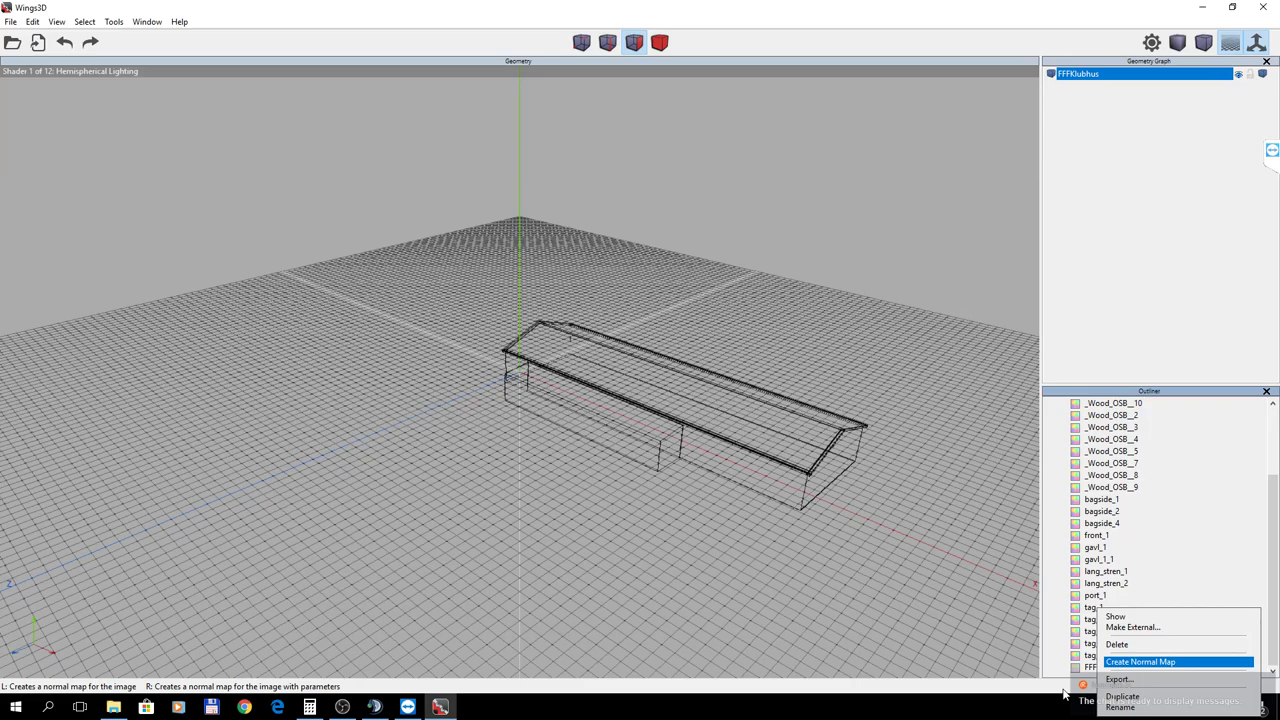
left_click(1131, 627)
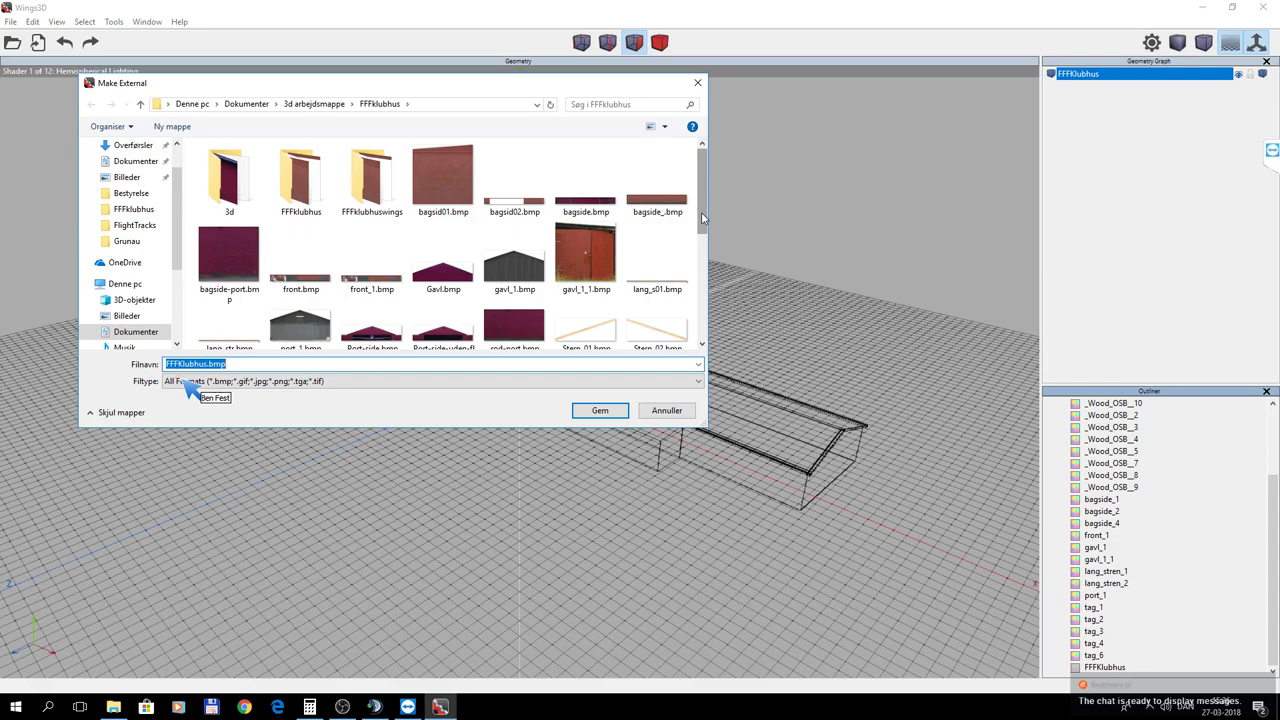
left_click(698, 385)
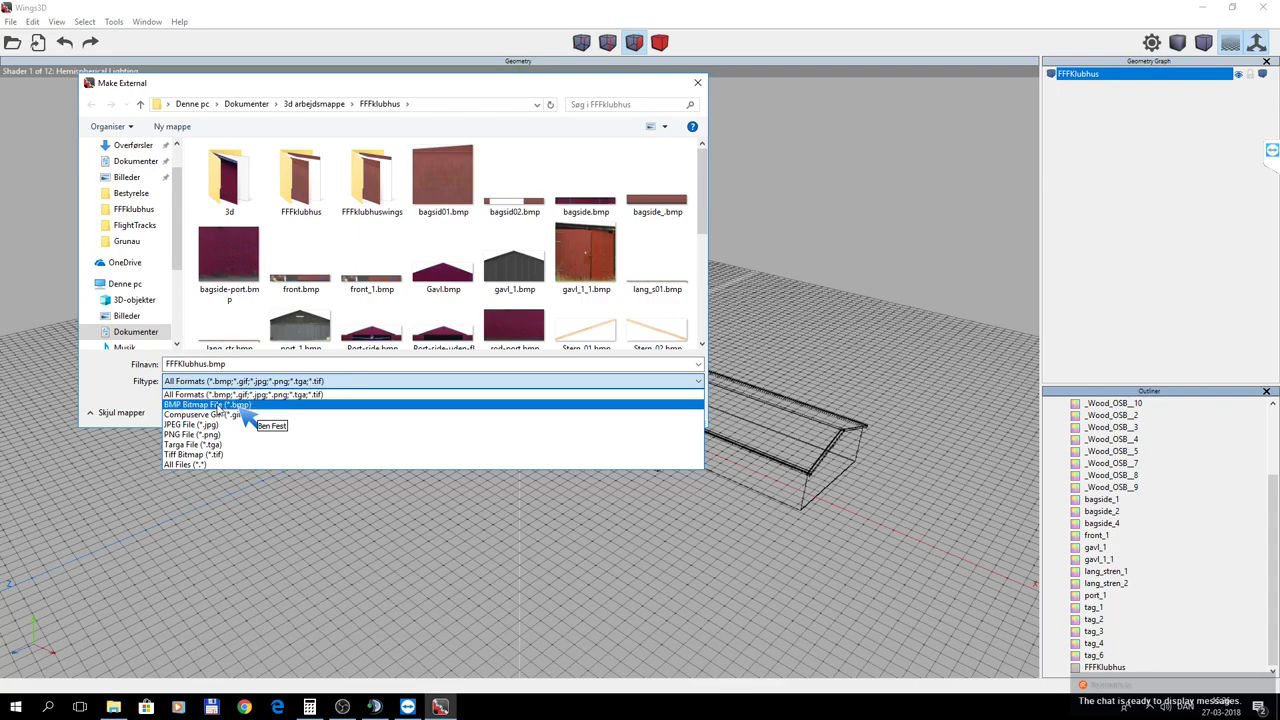
left_click(218, 405)
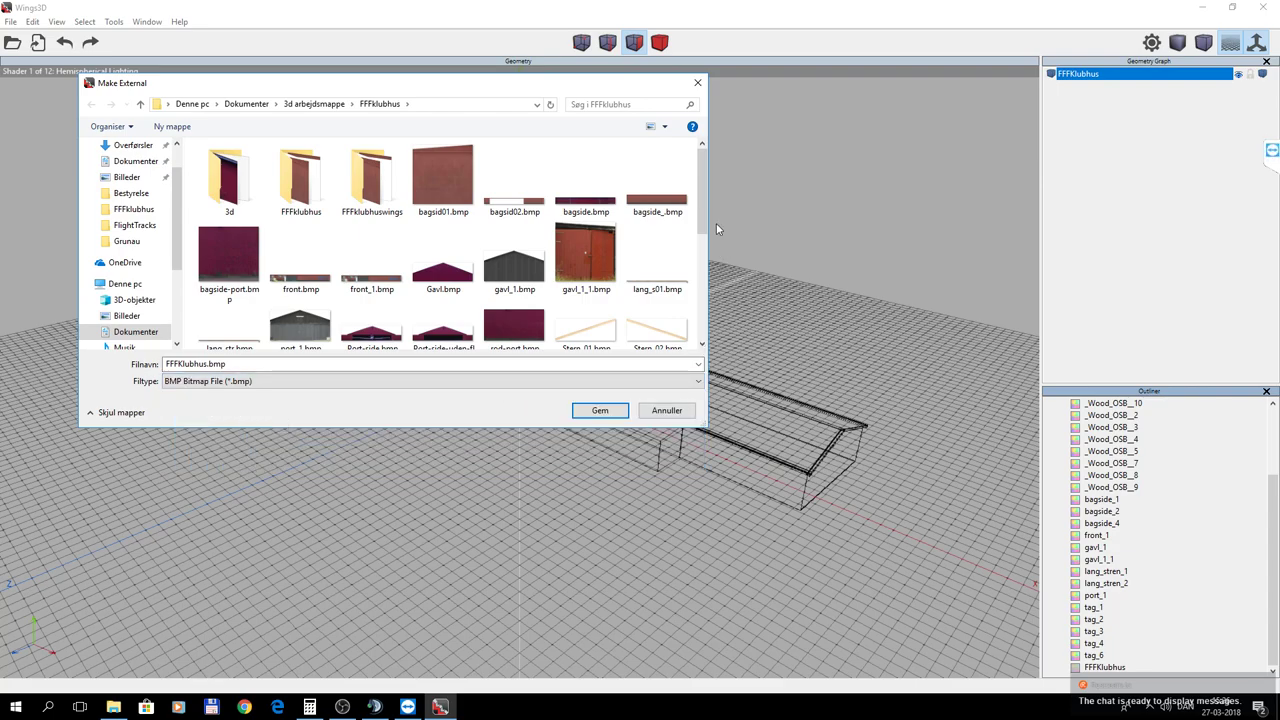
left_click(598, 413)
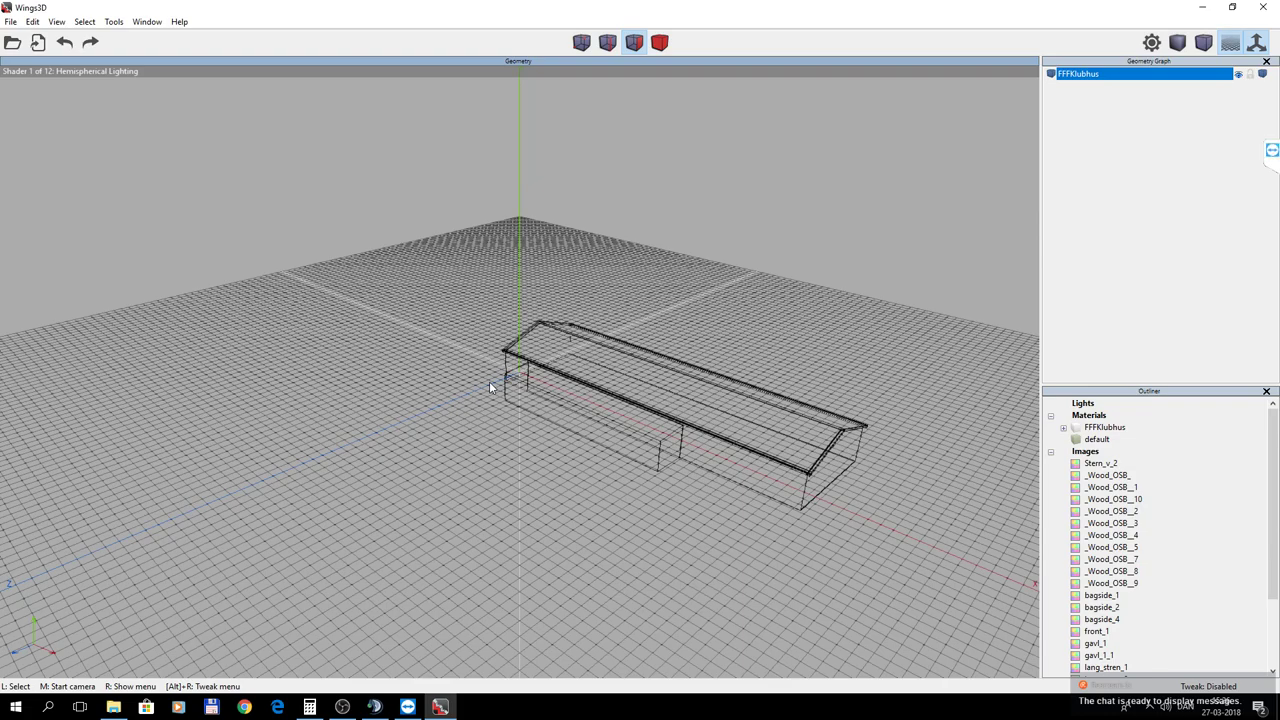
Switch to File Explorer and open the FFFklubhus folder inside 3d arbejdsmappe.
left_click(113, 708)
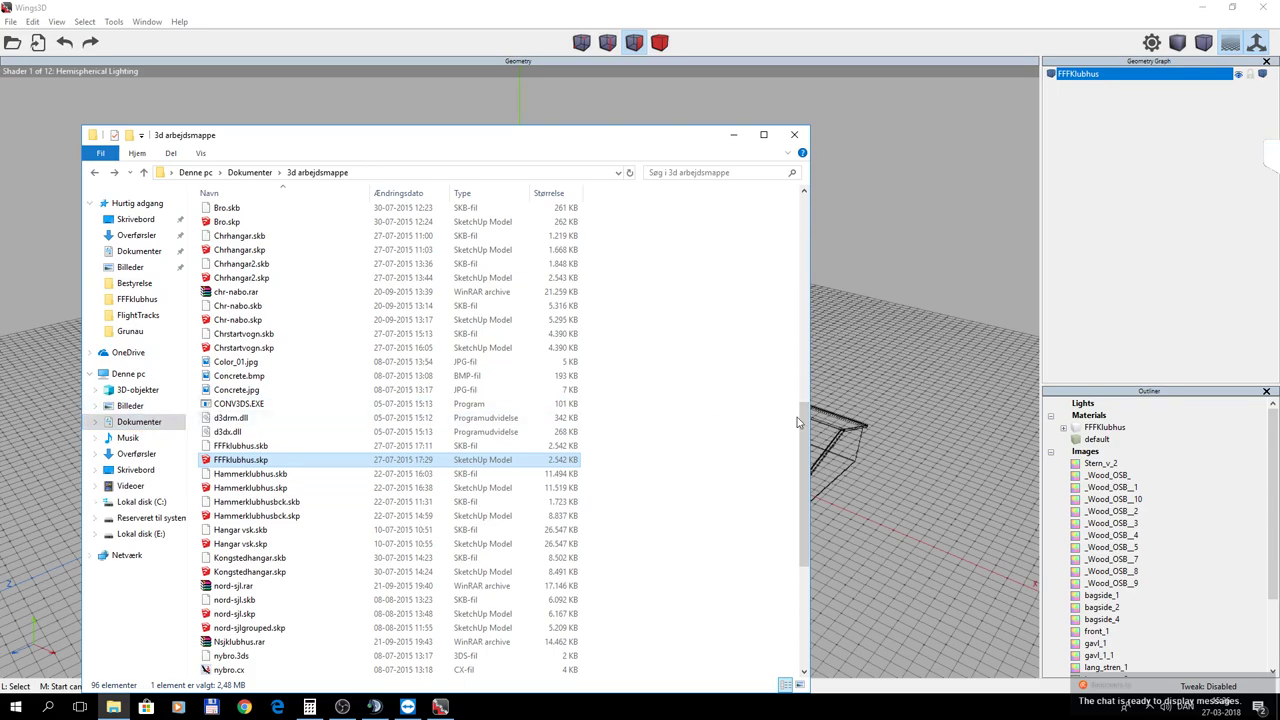
scroll(801, 377, "up", 1)
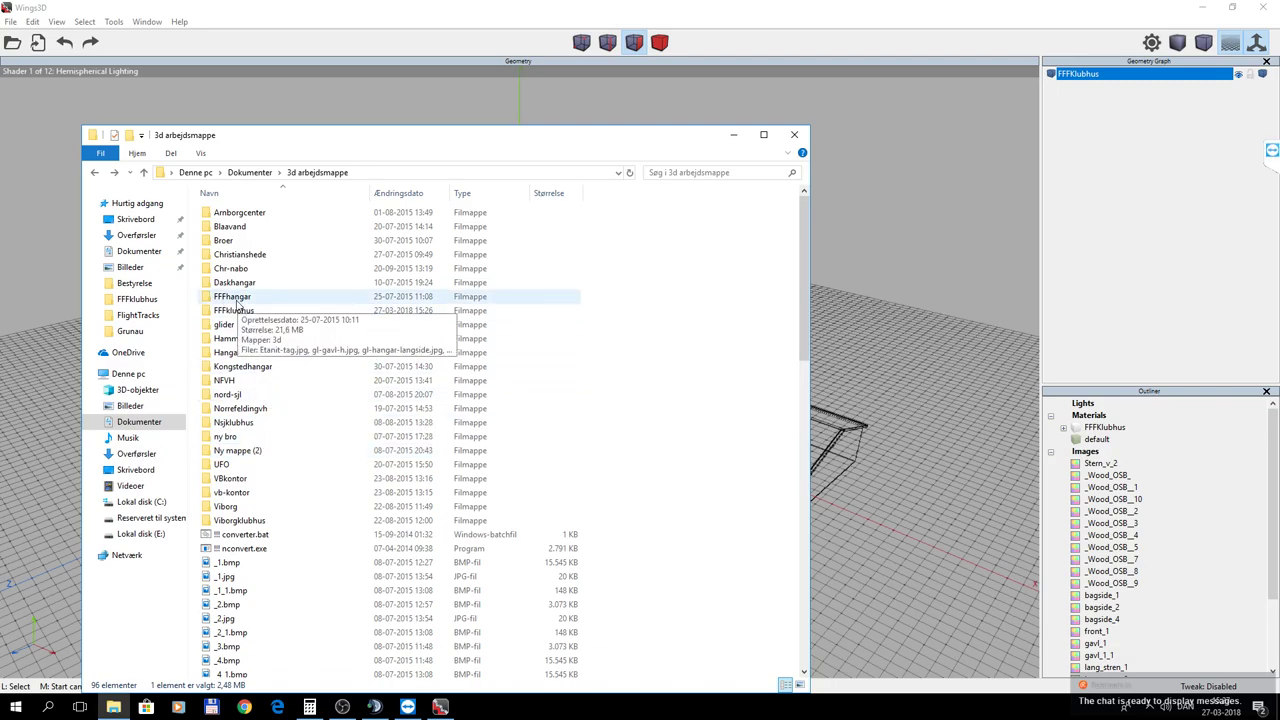
double_click(236, 310)
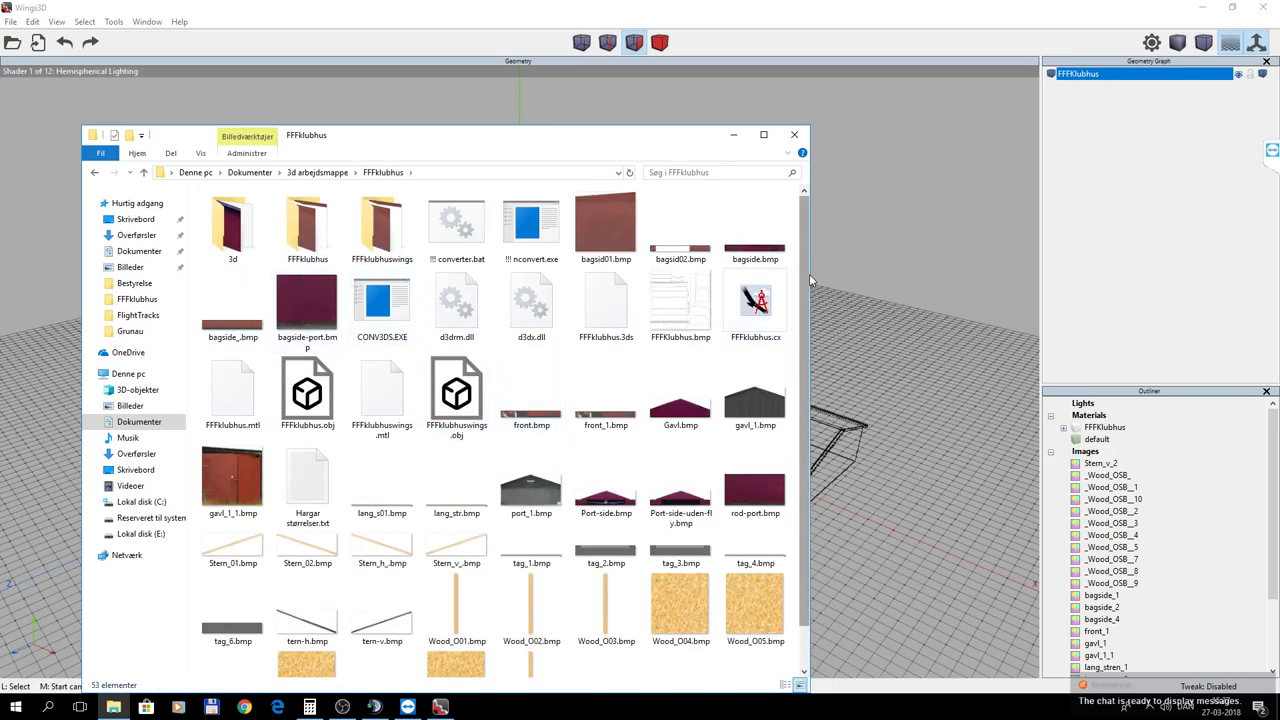
left_click_drag(803, 277, 805, 340)
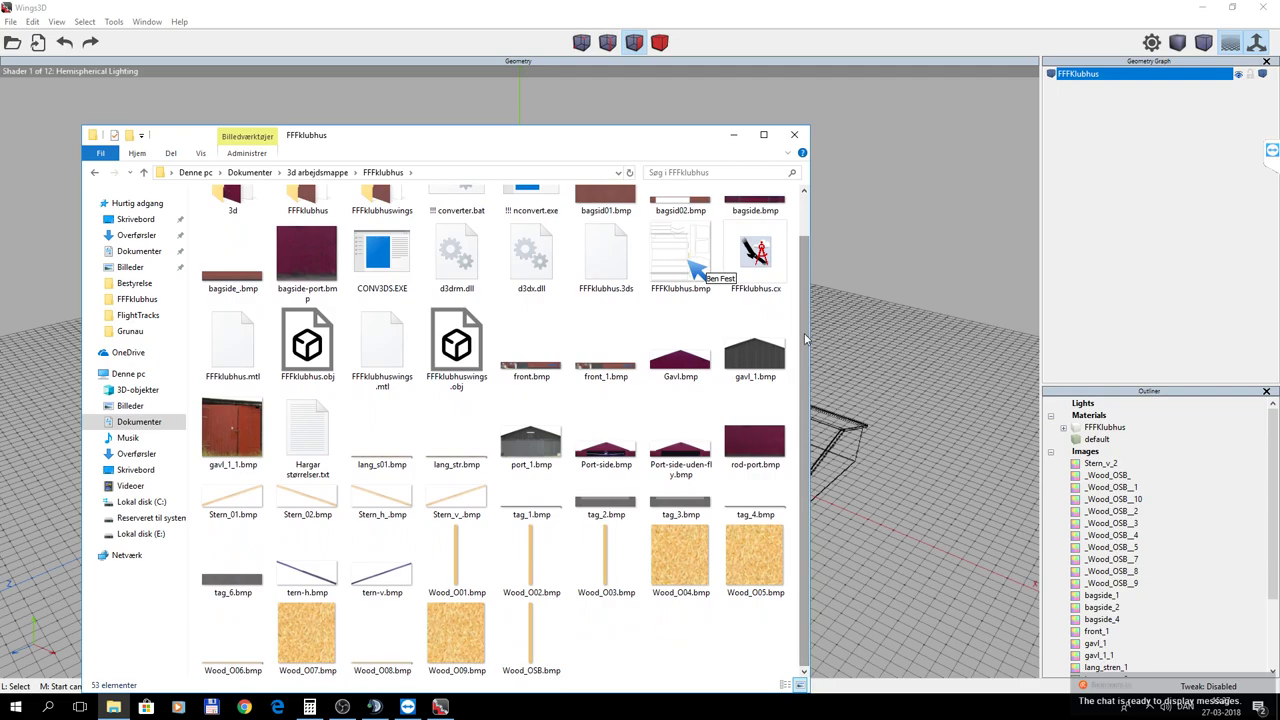
Open FFFKlubhus.bmp with Adobe Photoshop, choosing it from the full list of other apps.
left_click(672, 250)
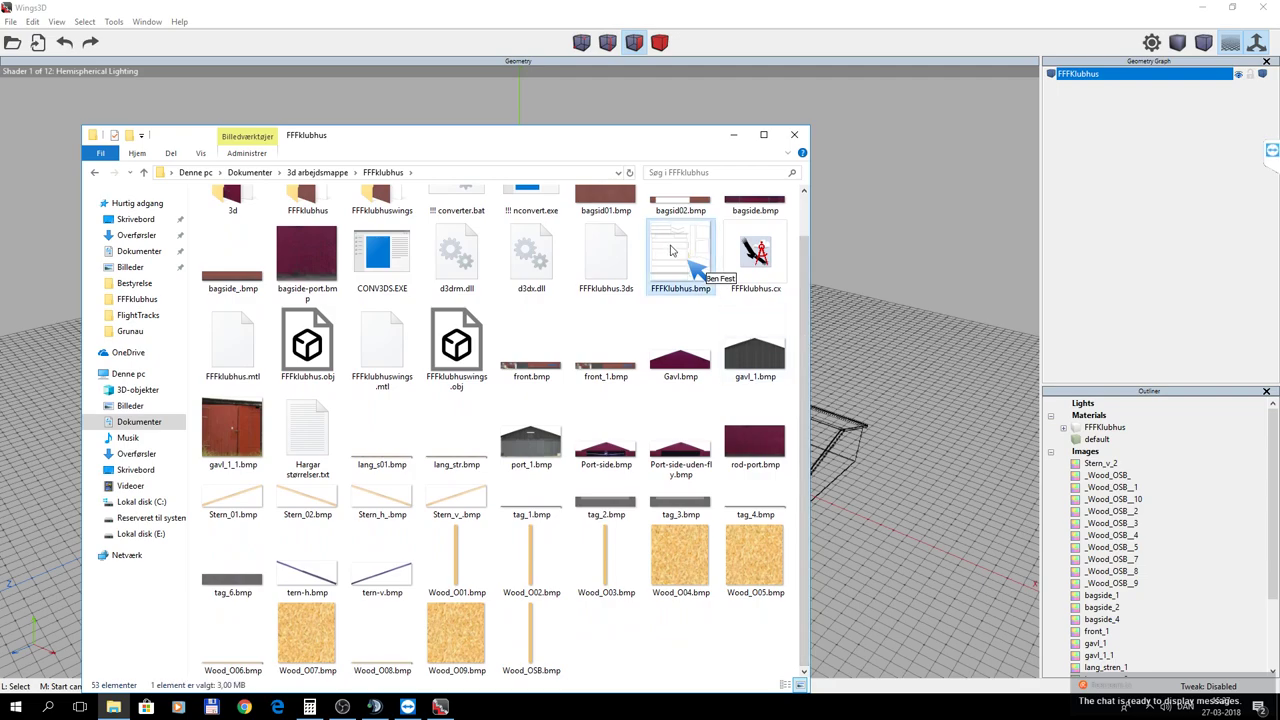
right_click(672, 250)
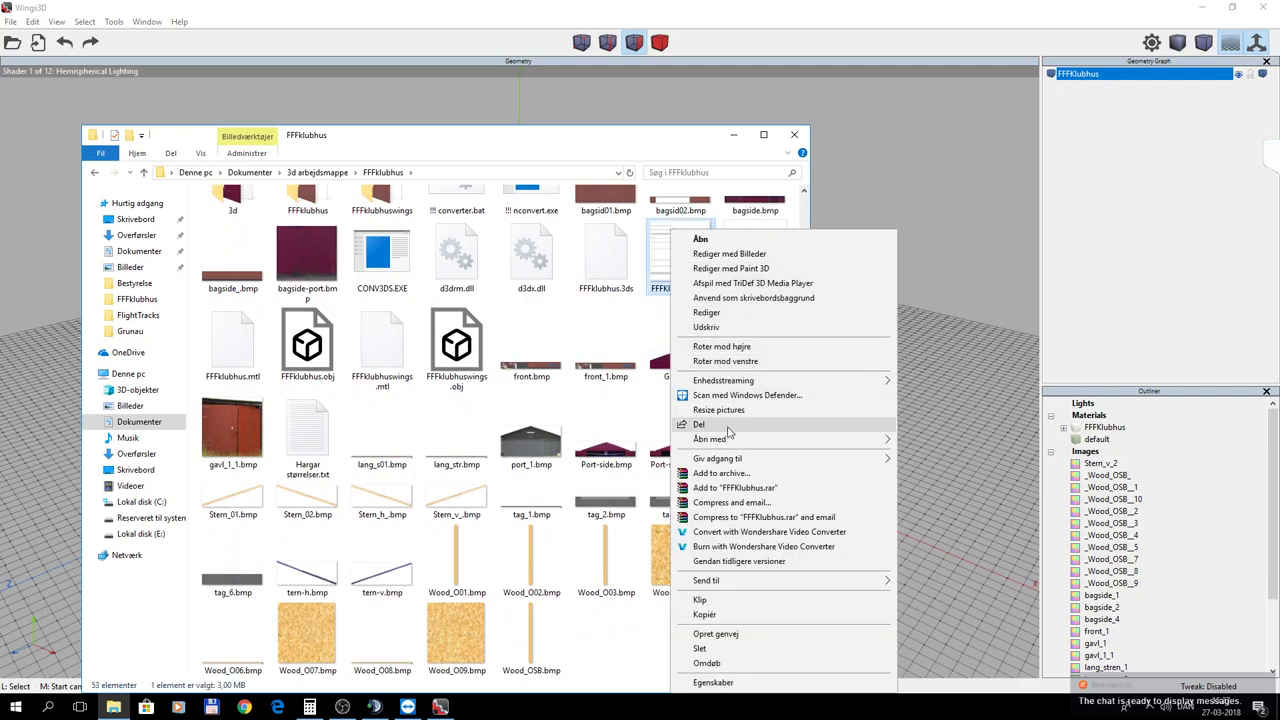
mouse_move(733, 440)
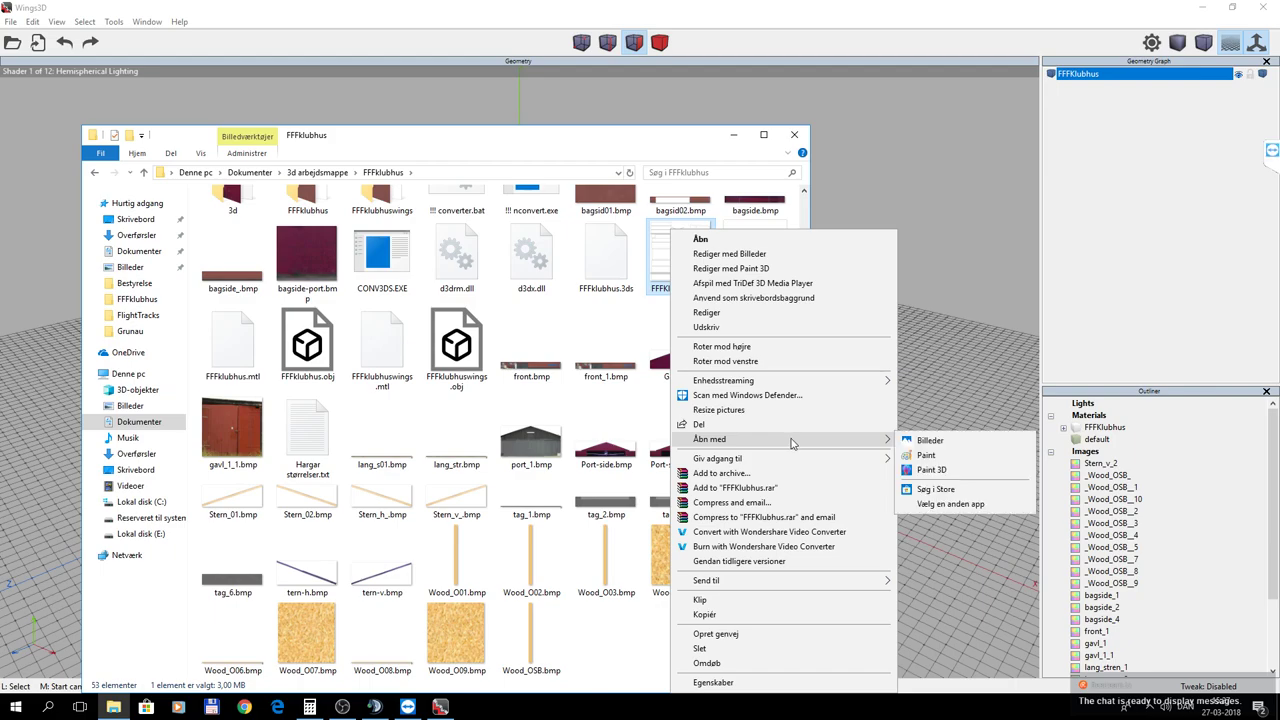
left_click(951, 503)
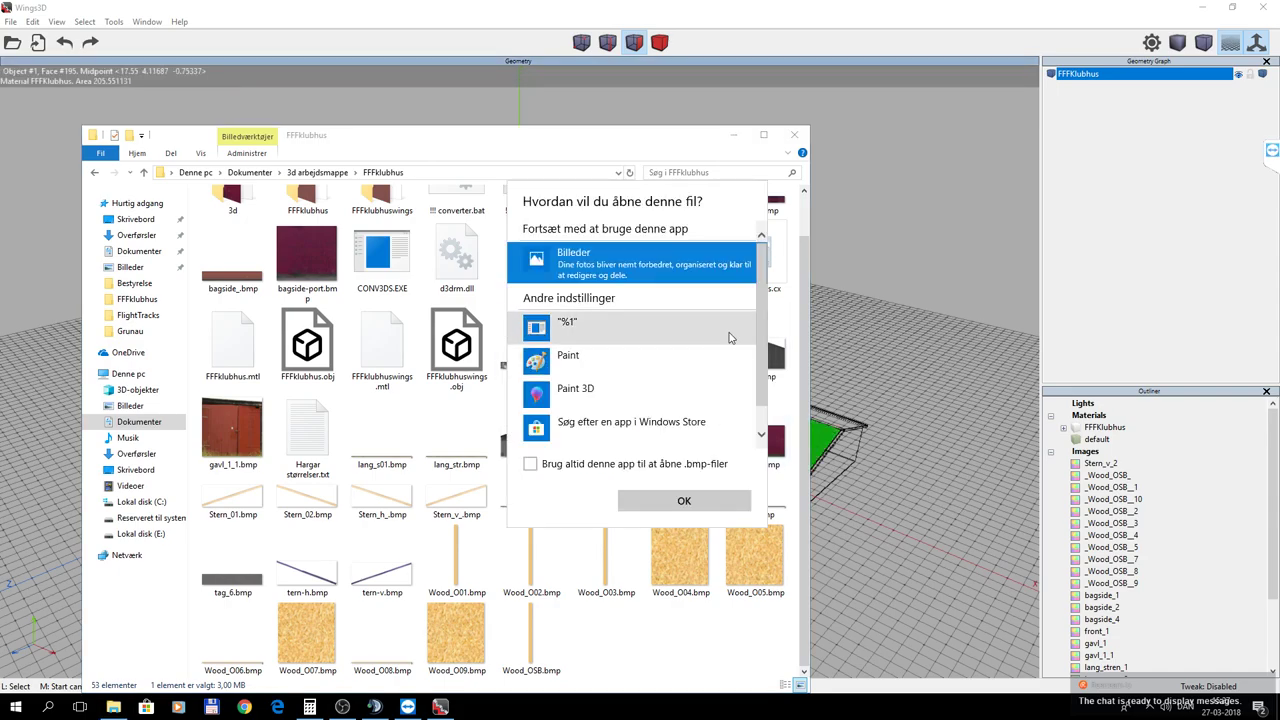
scroll(763, 329, "down", 1)
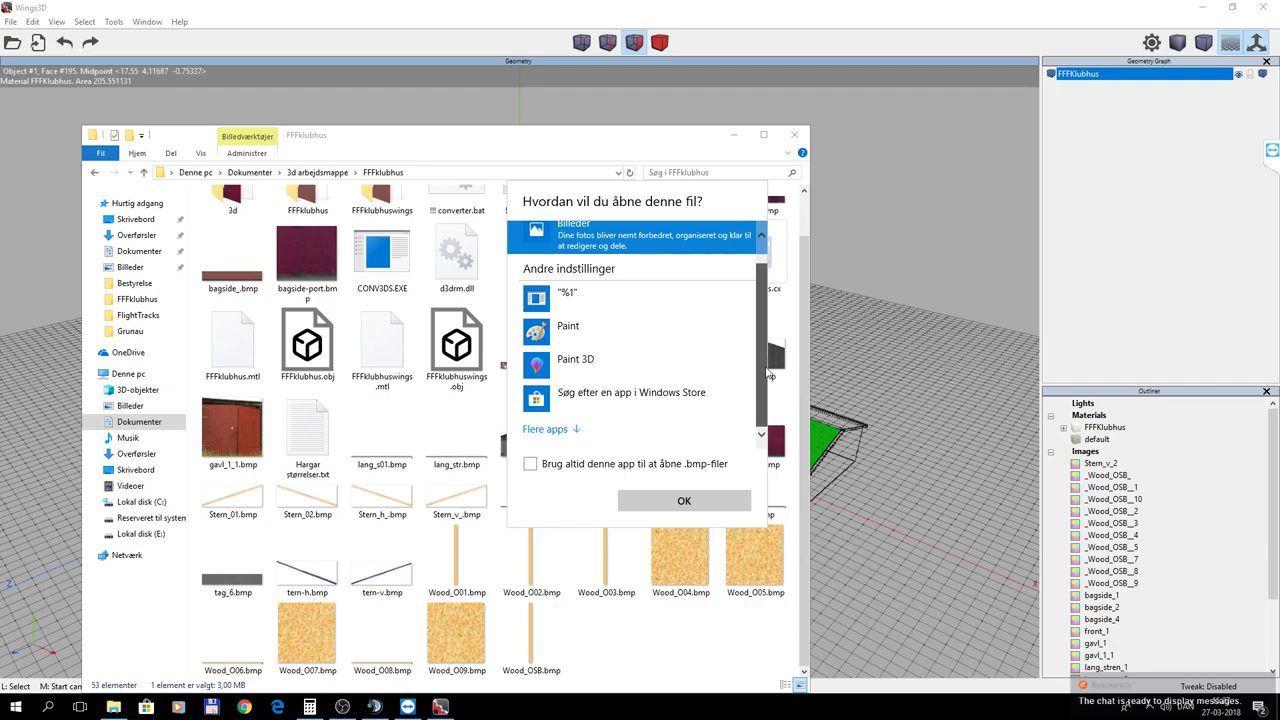
scroll(700, 385, "up", 1)
scroll(583, 440, "down", 1)
left_click(580, 431)
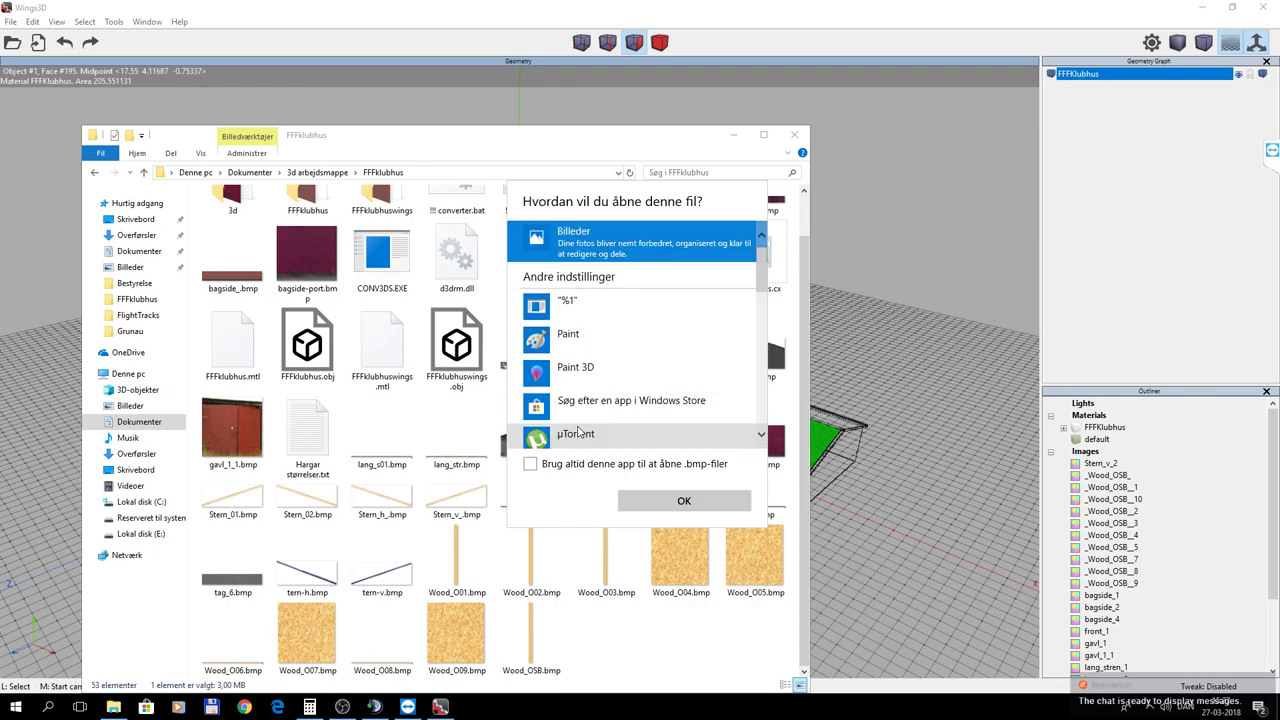
scroll(765, 320, "down", 5)
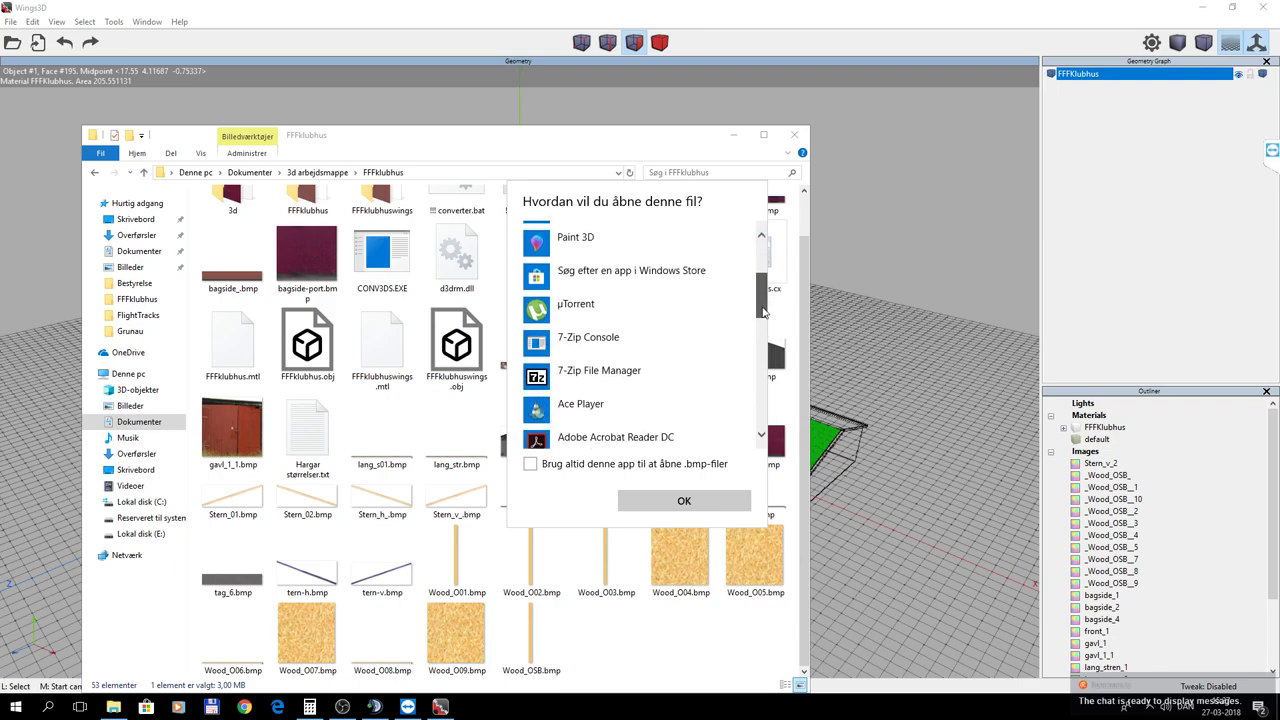
scroll(763, 330, "down", 2)
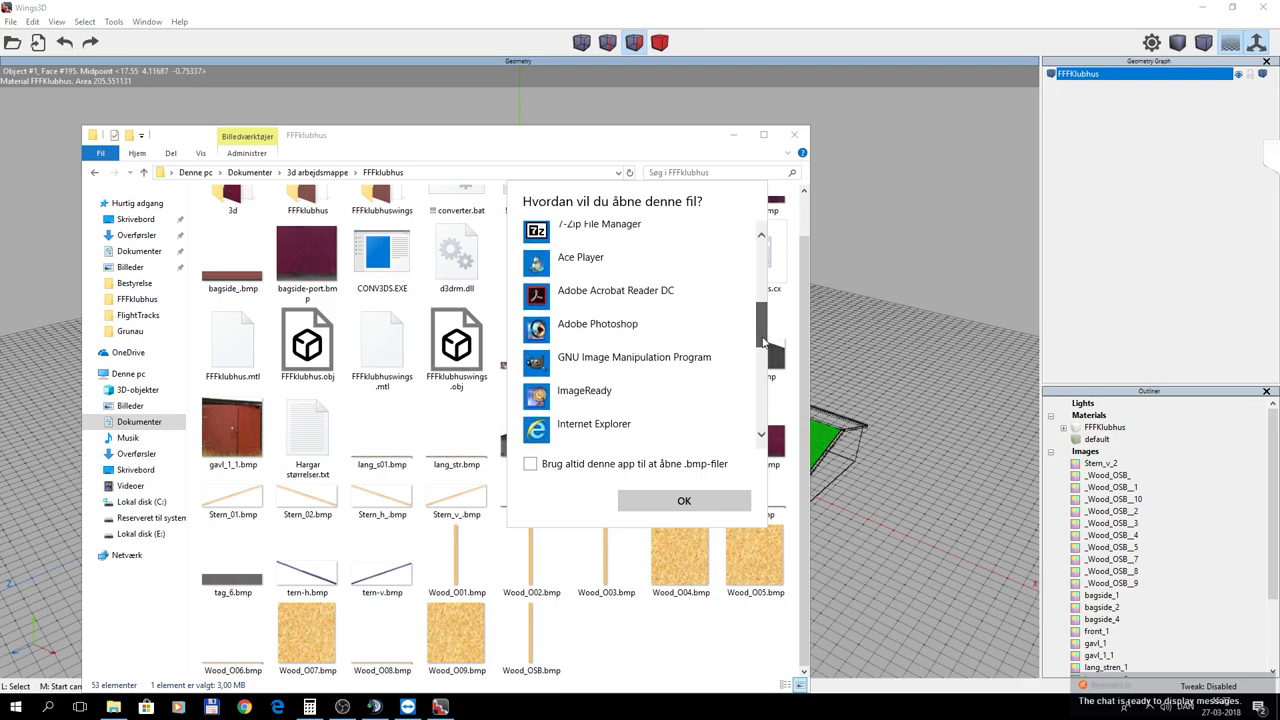
left_click(612, 330)
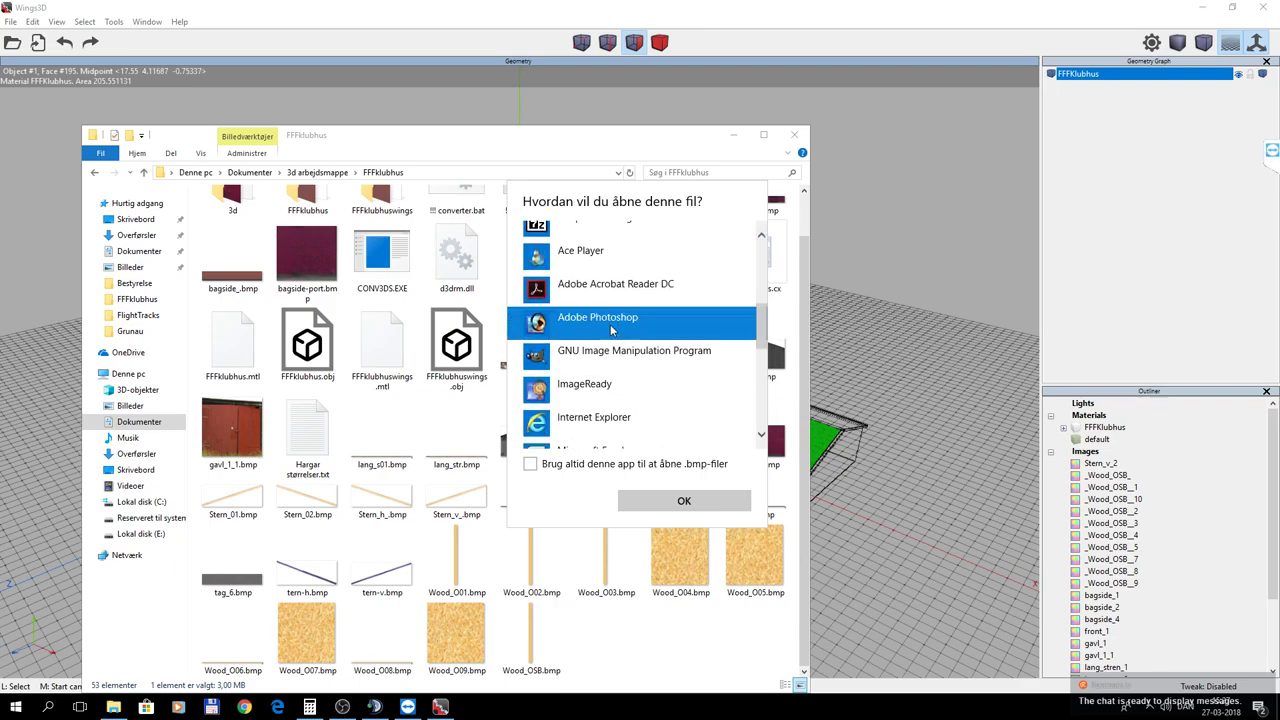
left_click(684, 500)
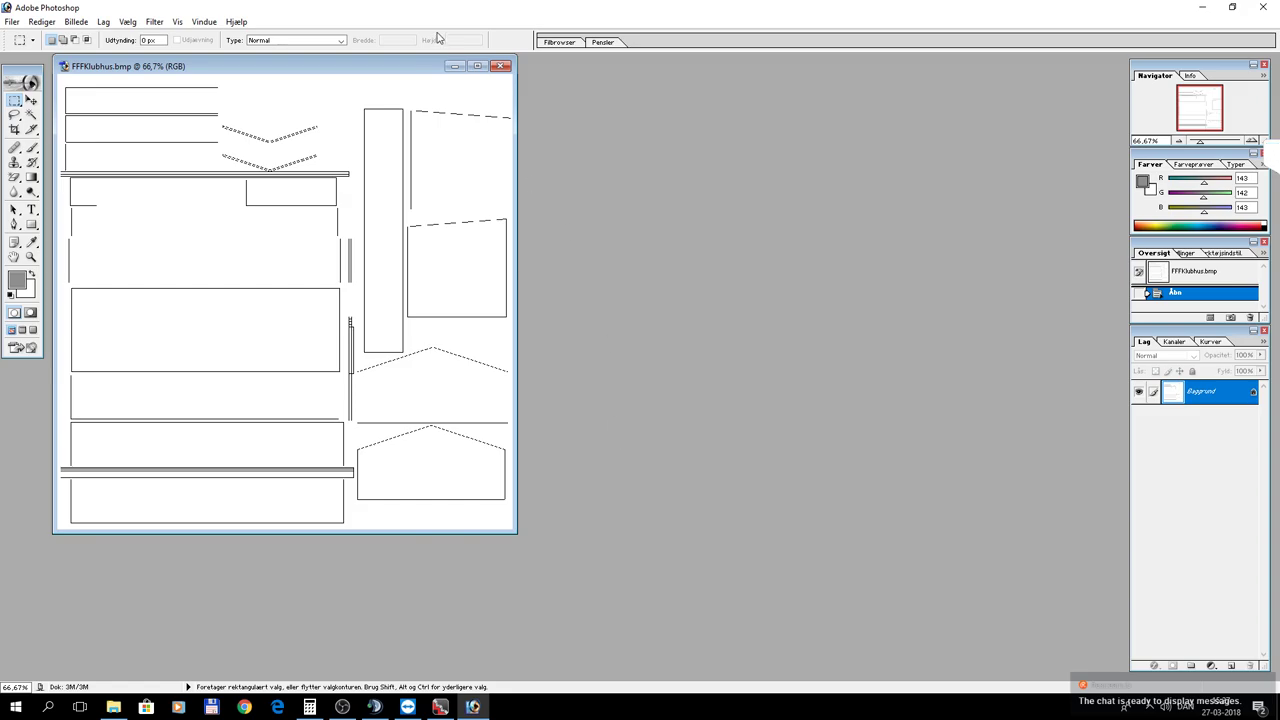
Maximize the FFFKlubhus.bmp document and convert its background into a layer named Template.
left_click(478, 66)
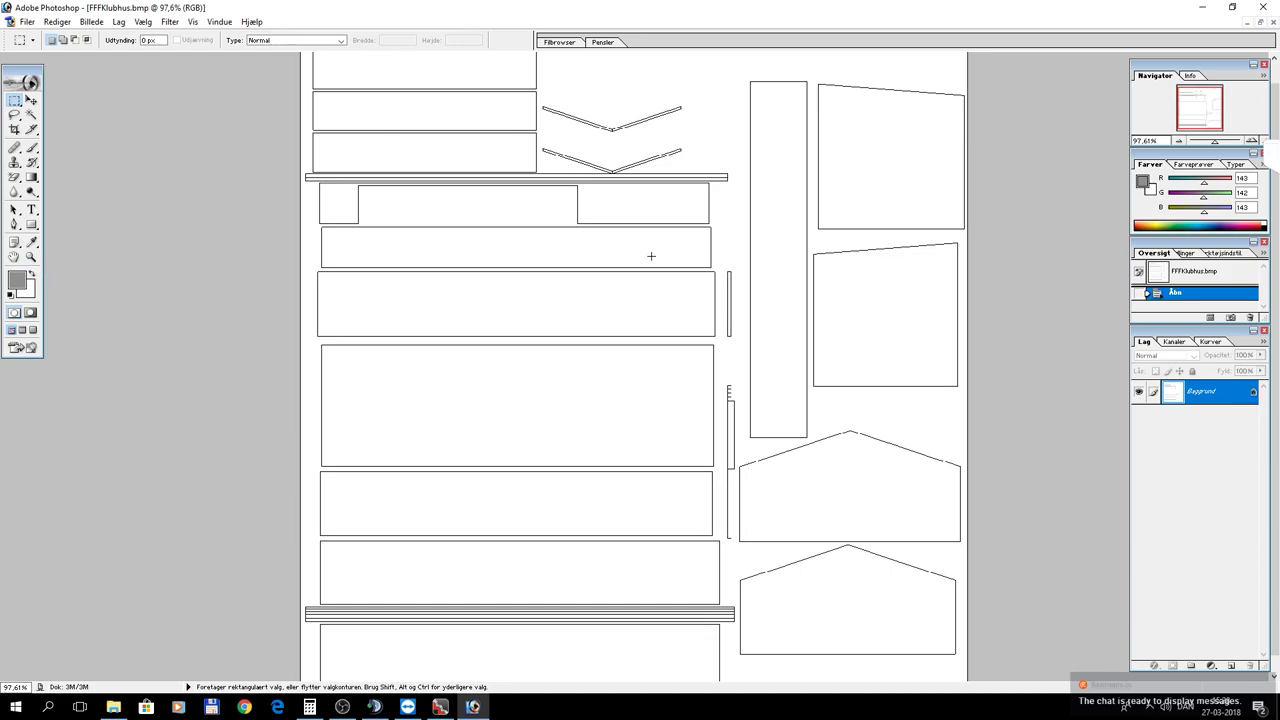
scroll(651, 256, "down", 1)
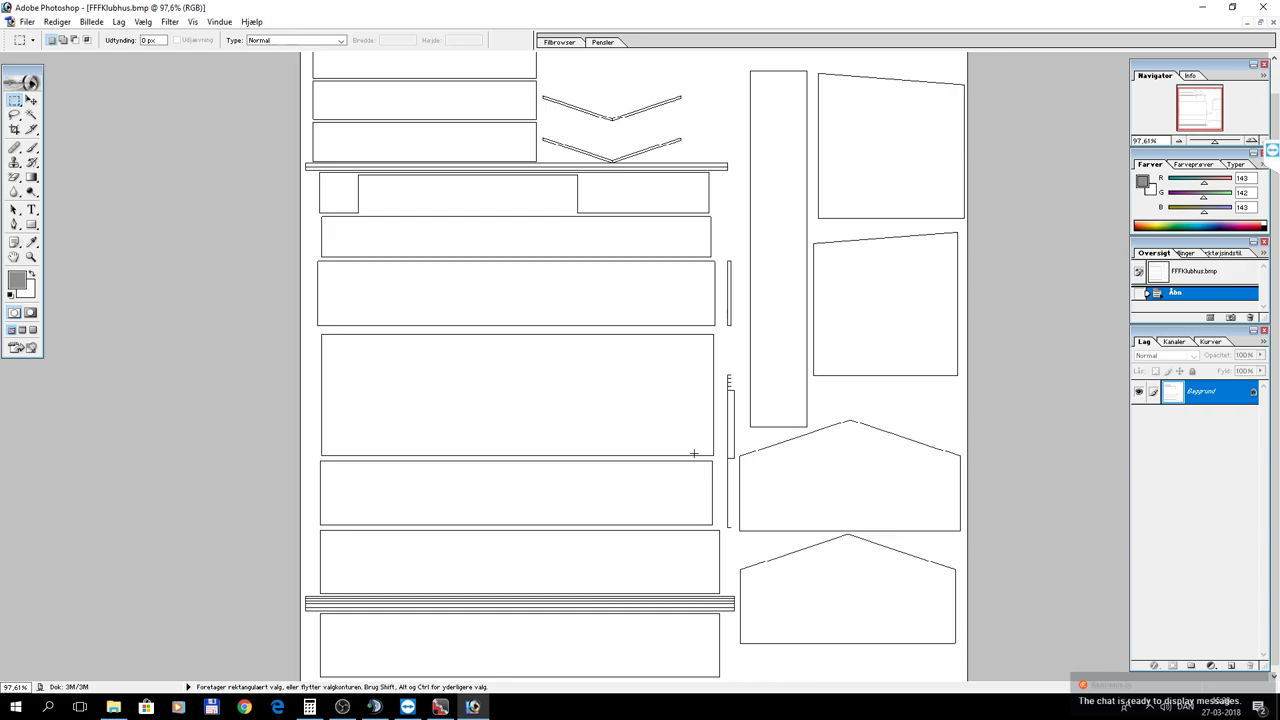
double_click(1203, 392)
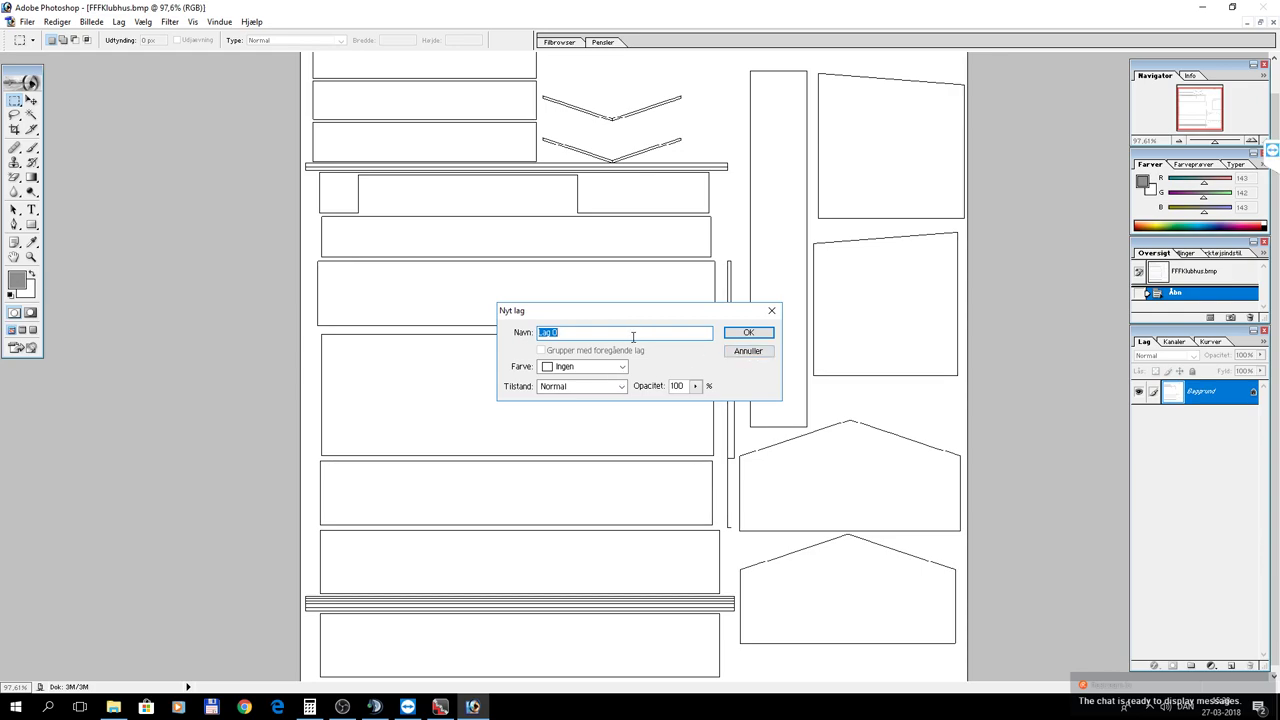
type("Template")
left_click(748, 333)
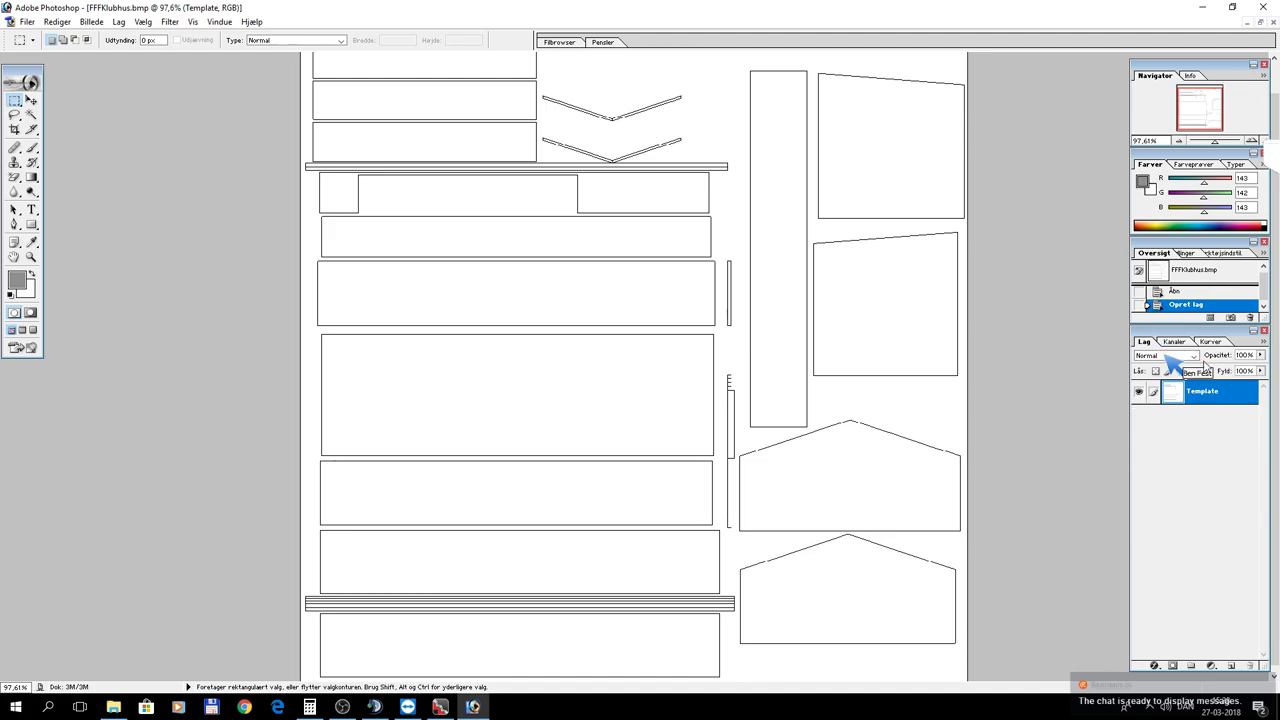
Open the blend mode choices for the Template layer.
left_click(1194, 356)
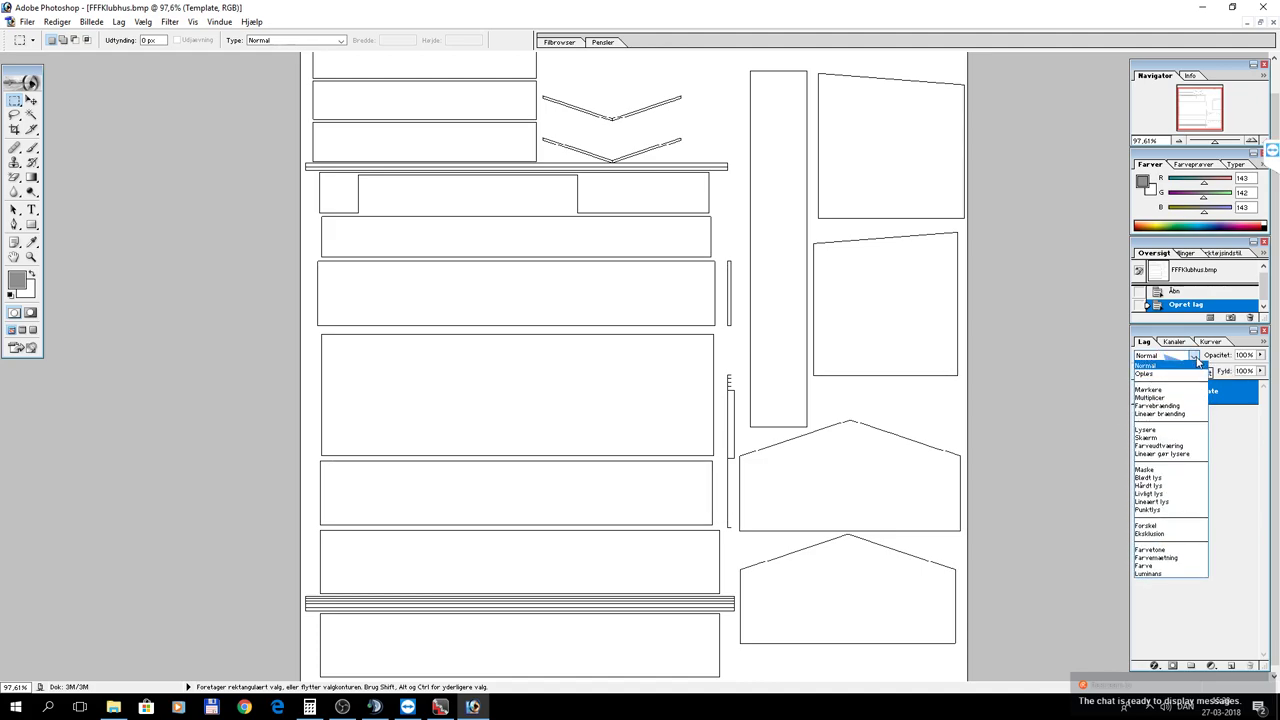
Set the Template layer's blend mode to Mørkere (Darken).
left_click(1152, 389)
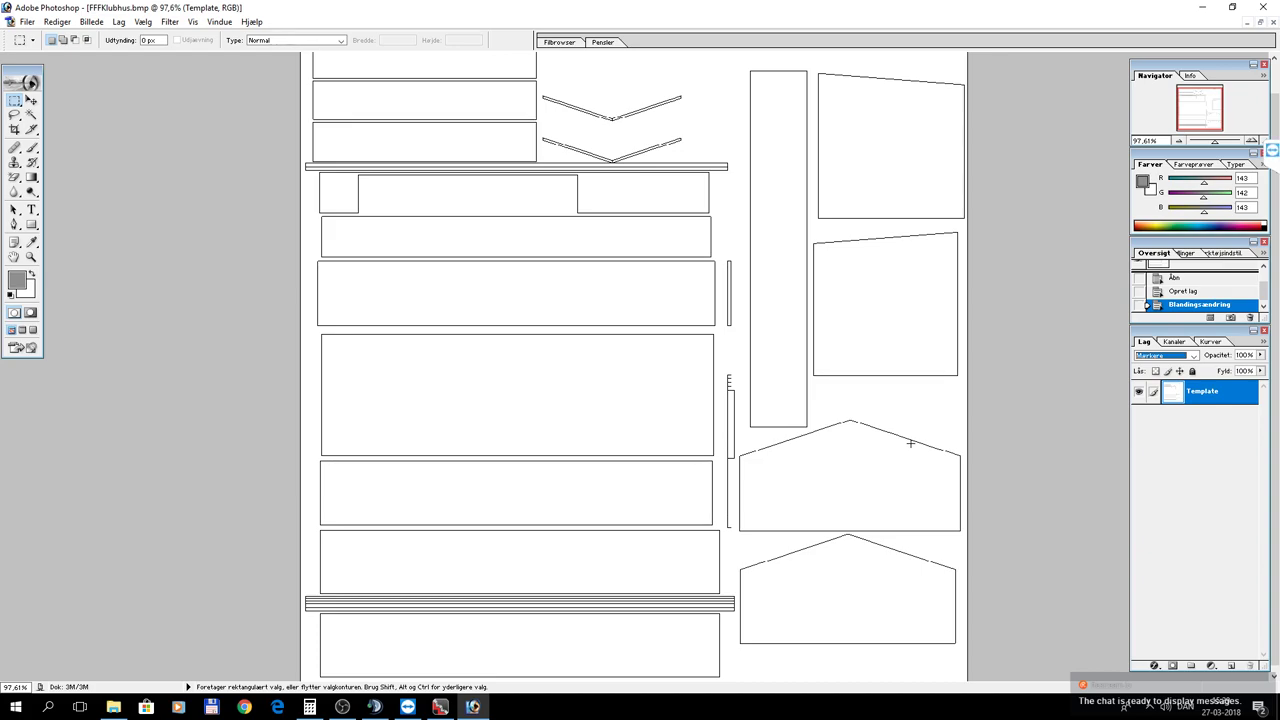
Look over the part outlines on the clubhouse texture template at 100% zoom.
scroll(910, 443, "up", 2)
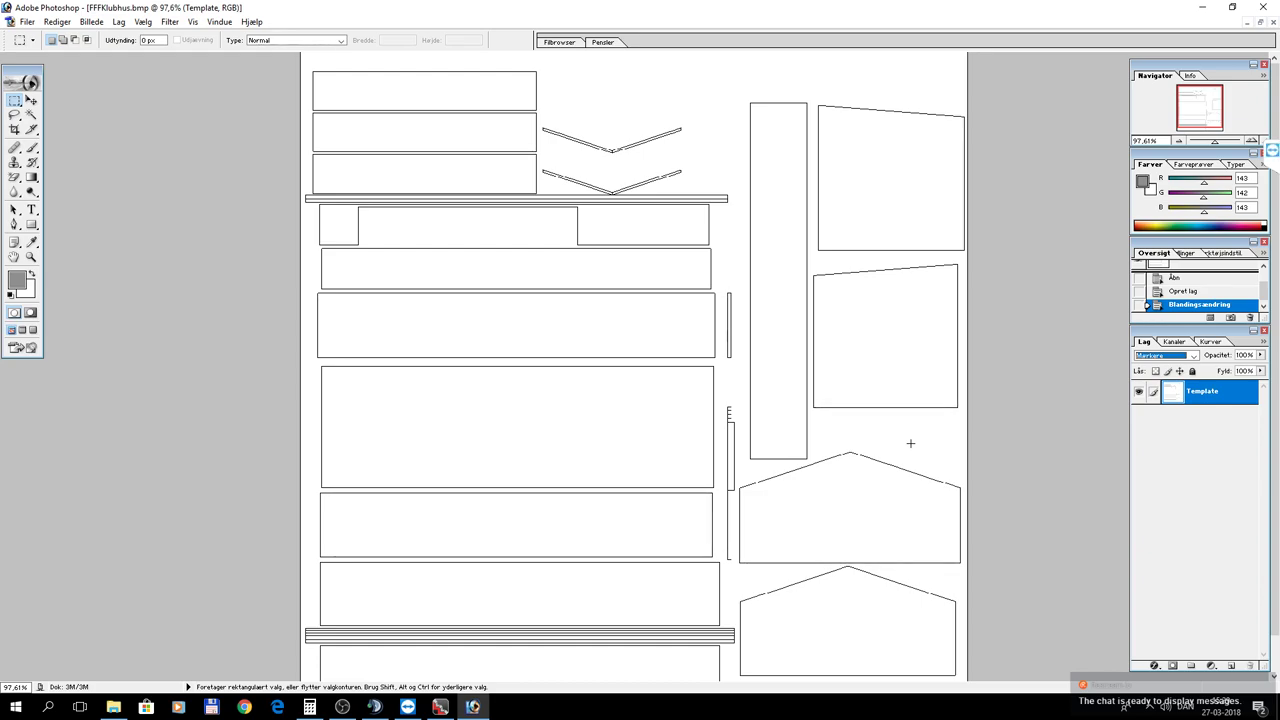
left_click(31, 257)
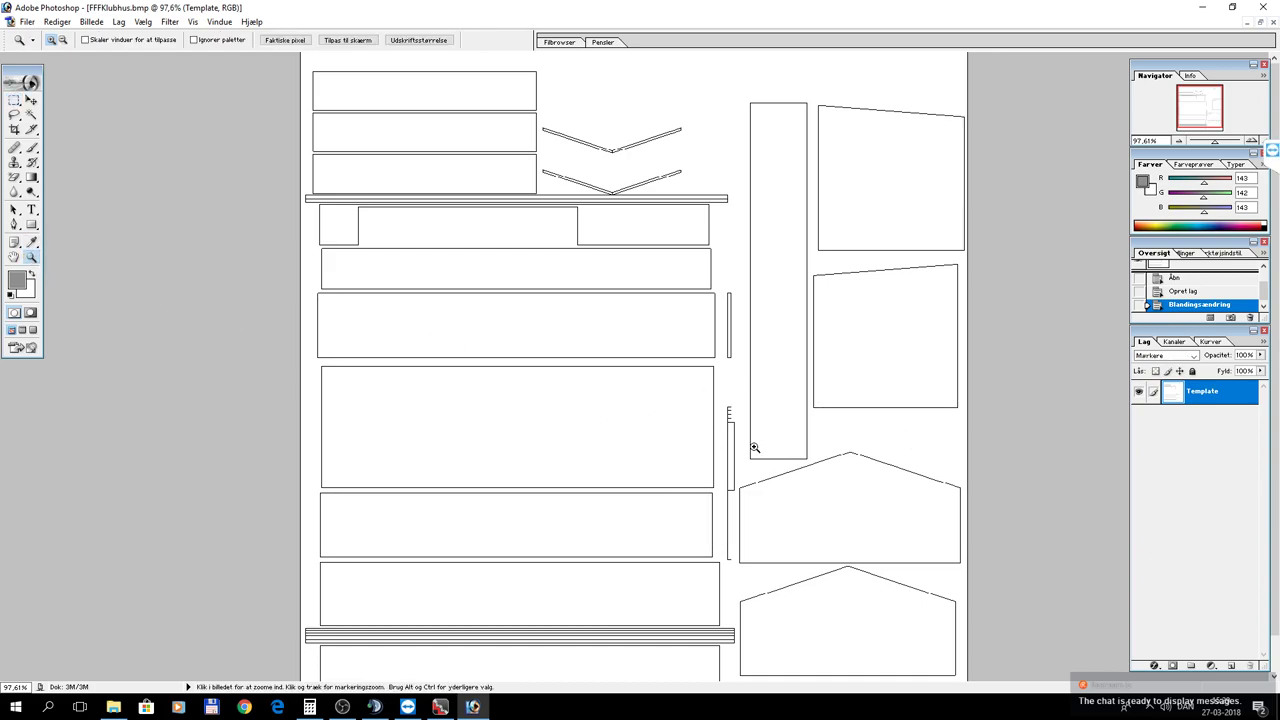
left_click(862, 440)
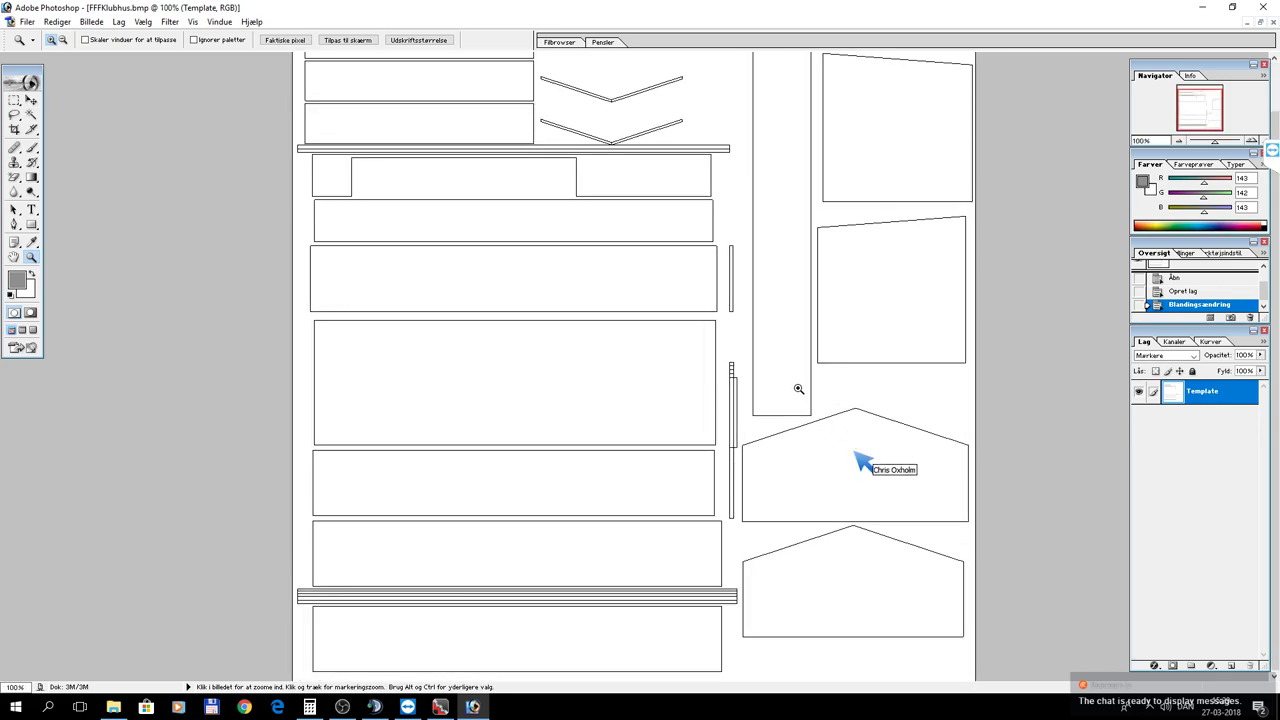
scroll(781, 403, "up", 1)
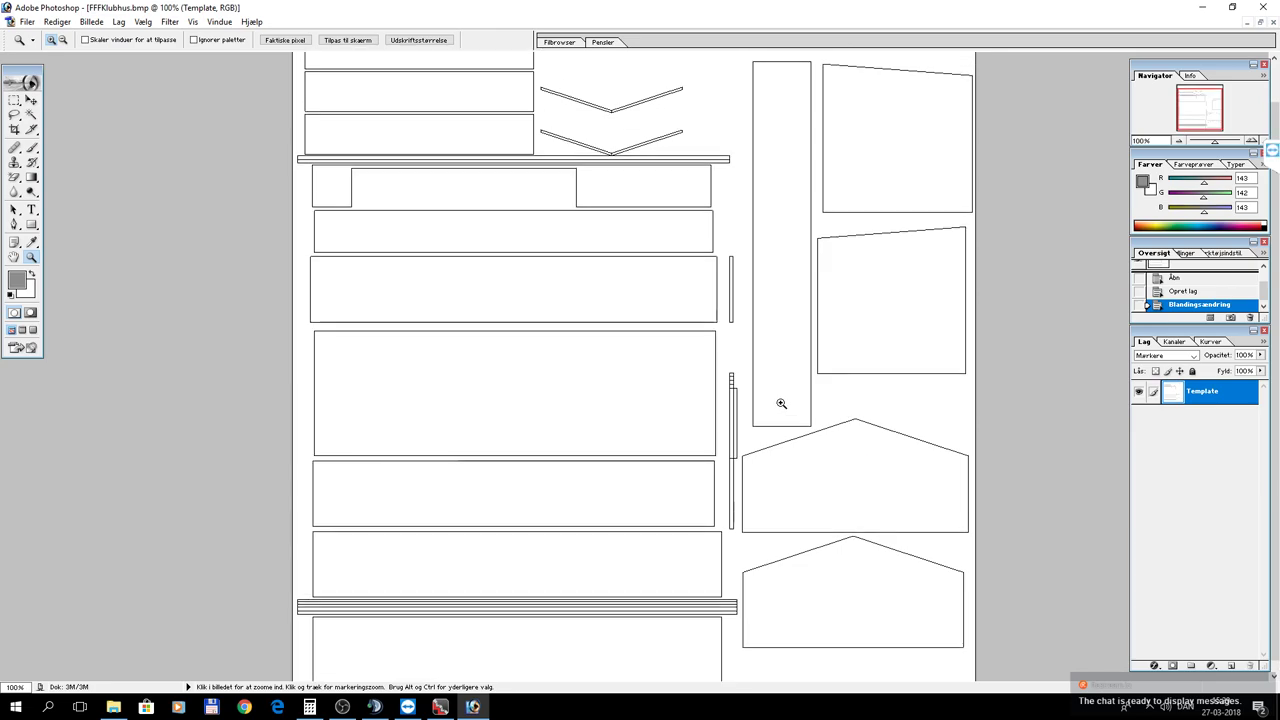
scroll(781, 403, "up", 1)
scroll(781, 403, "up", 2)
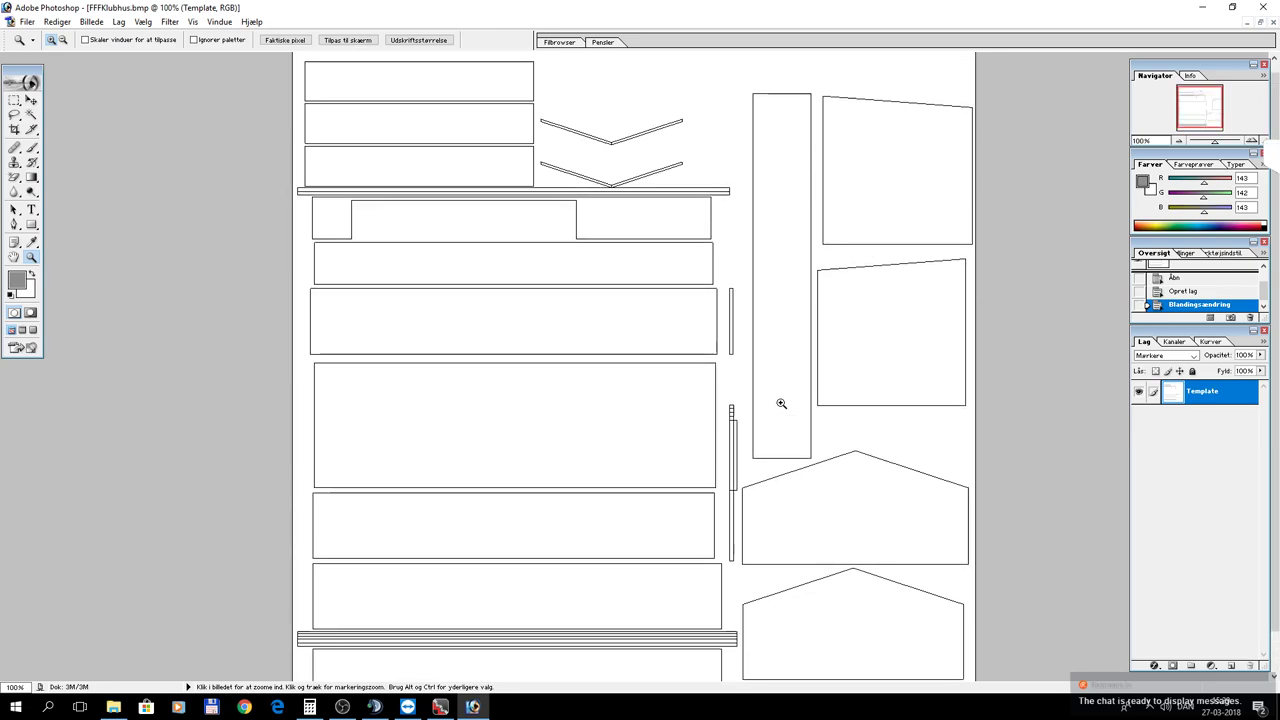
scroll(781, 403, "down", 4)
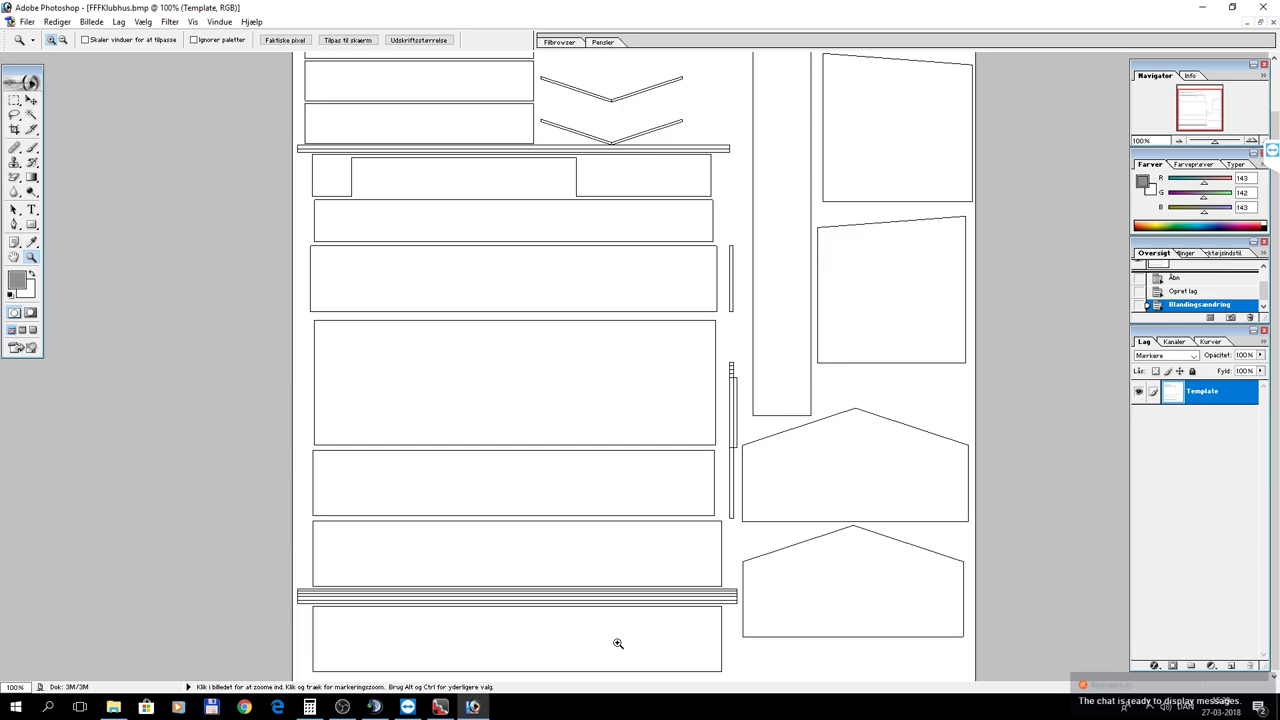
Select one of the narrow horizontal strips in the lower part of the template with the Magic Wand.
left_click_drag(615, 600, 444, 442)
left_click(615, 600)
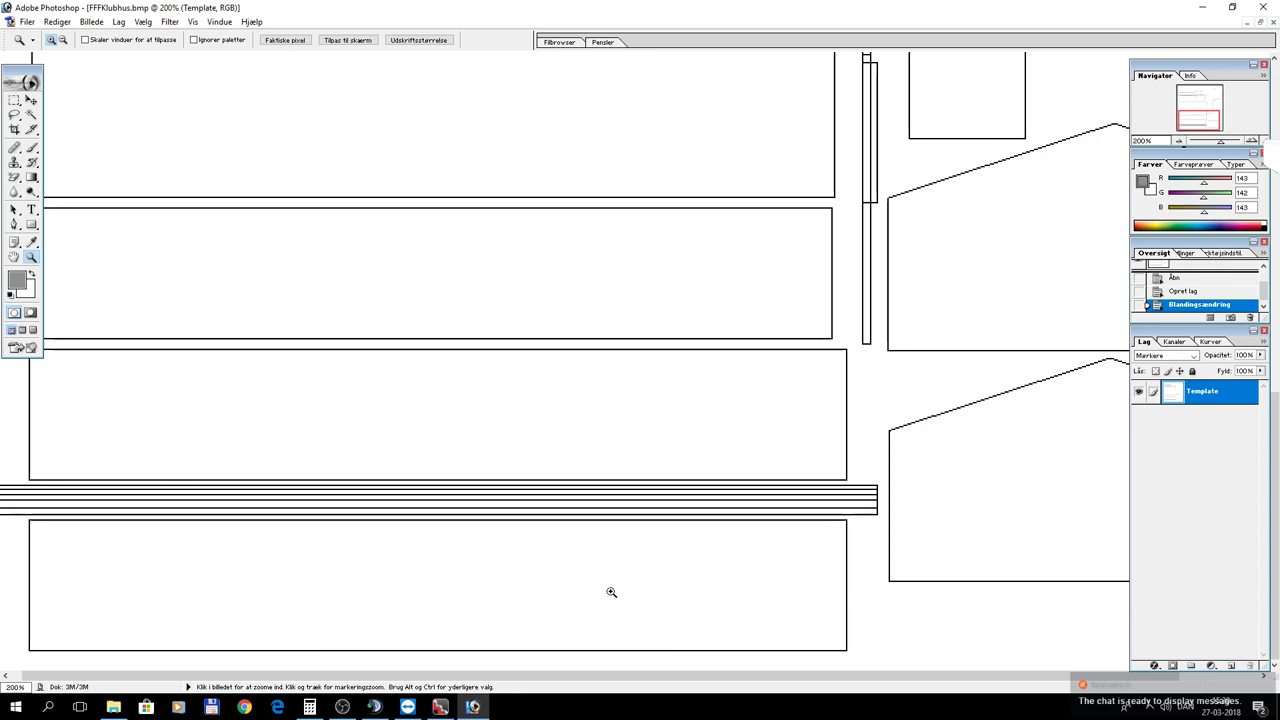
right_click(537, 518)
left_click(515, 462)
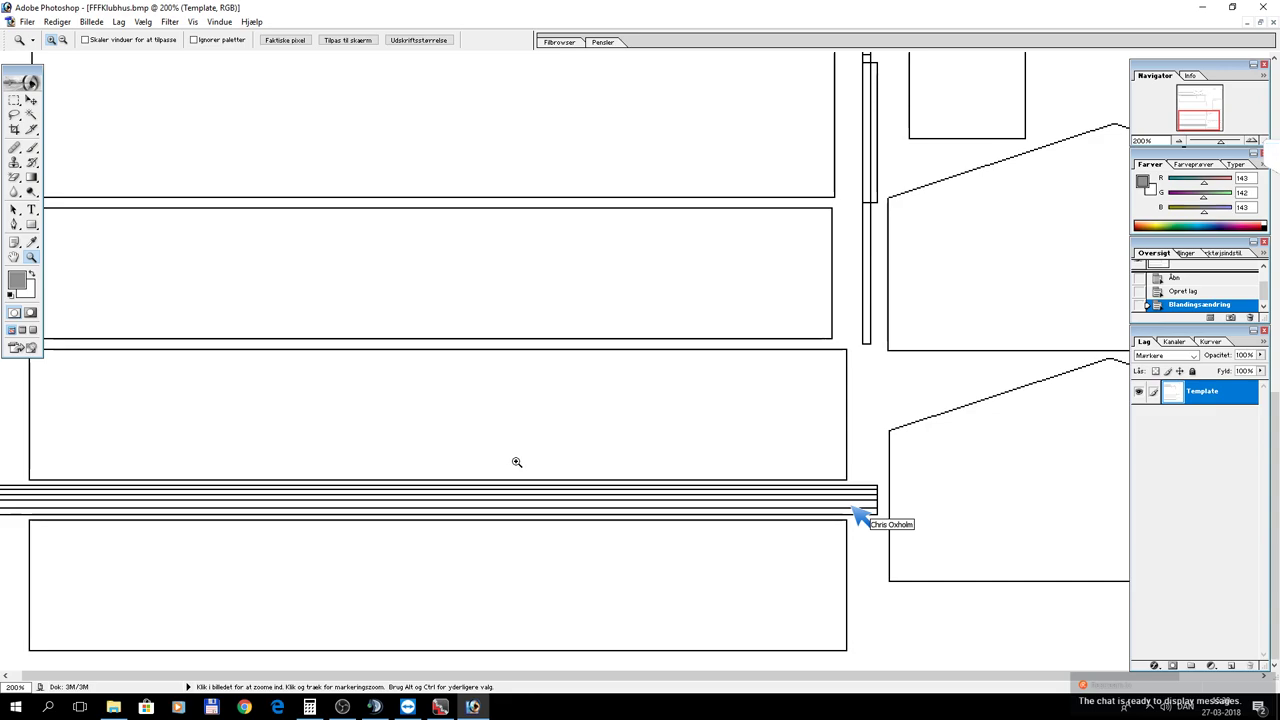
left_click(516, 462)
key("ctrl")
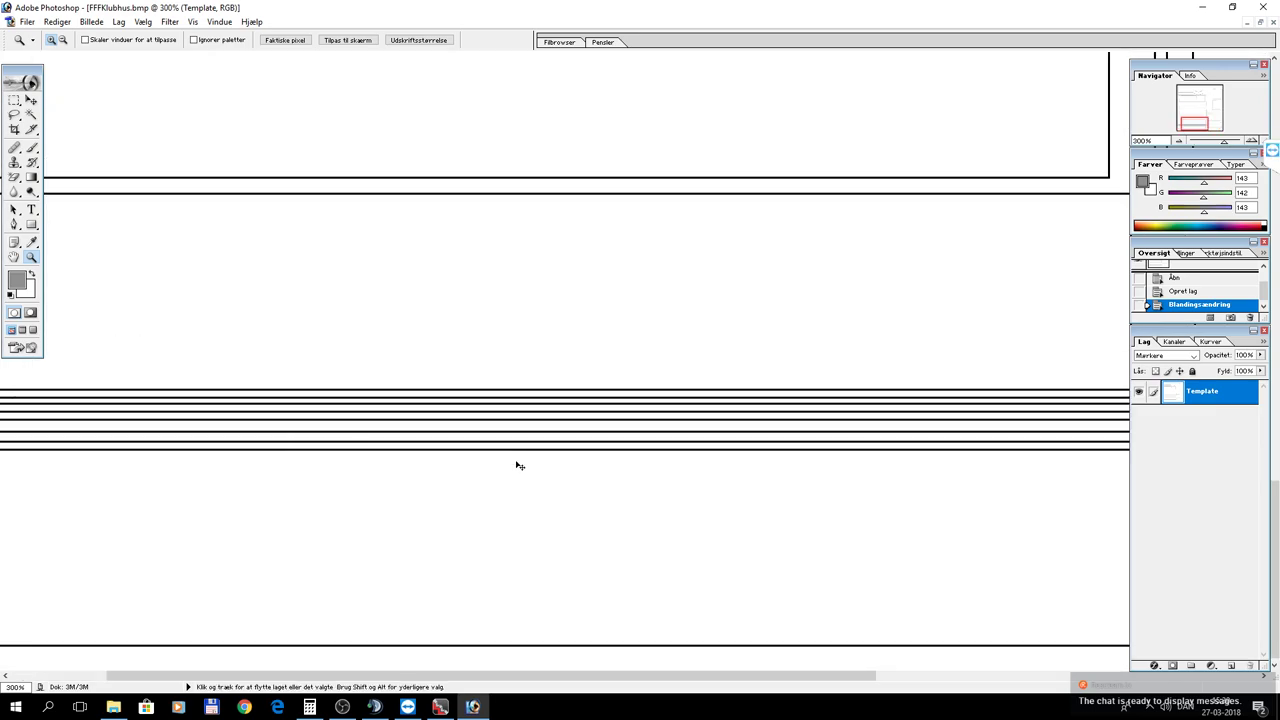
left_click(31, 115)
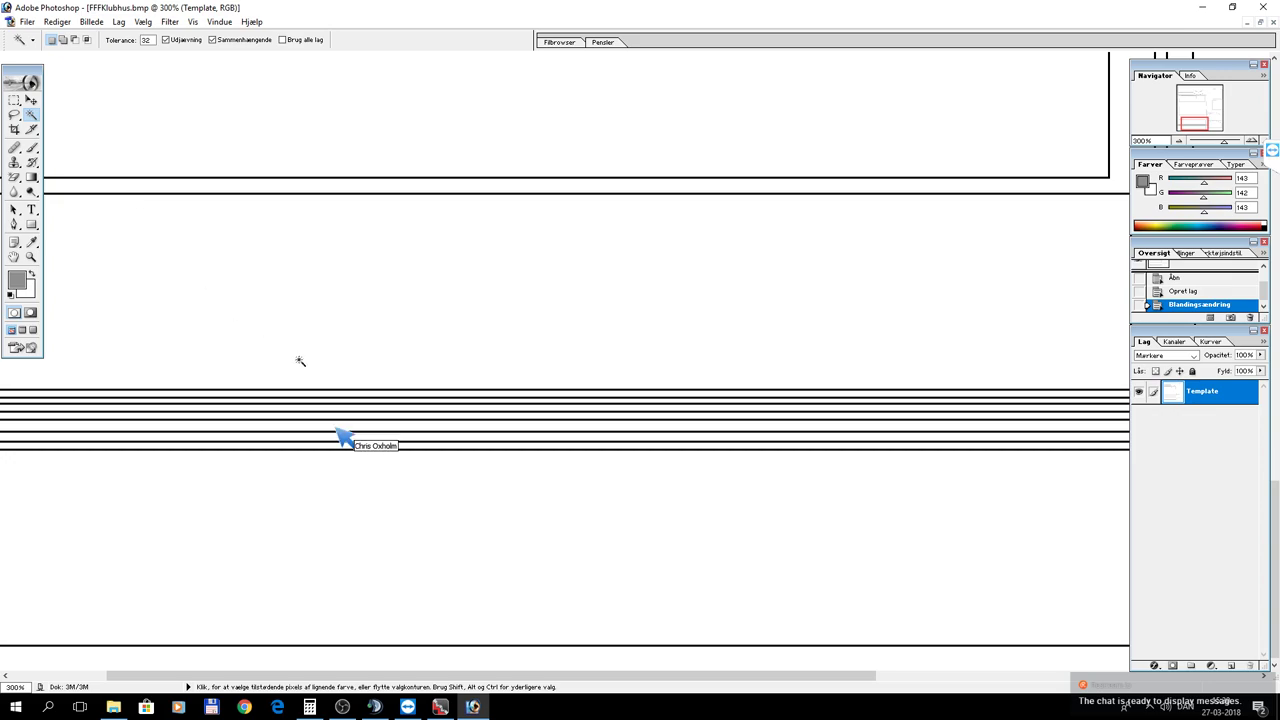
left_click(337, 426)
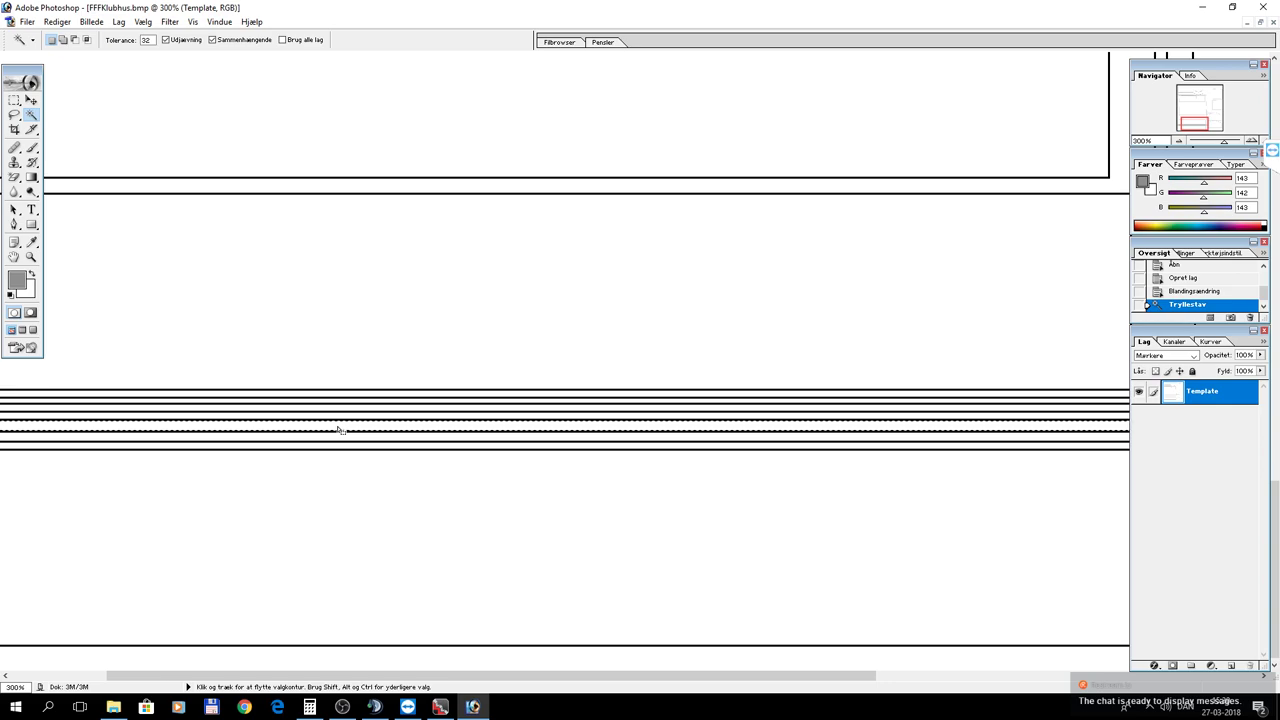
Set the foreground colour to magenta (R 232, G 32, B 232) and deselect the strip.
left_click(20, 282)
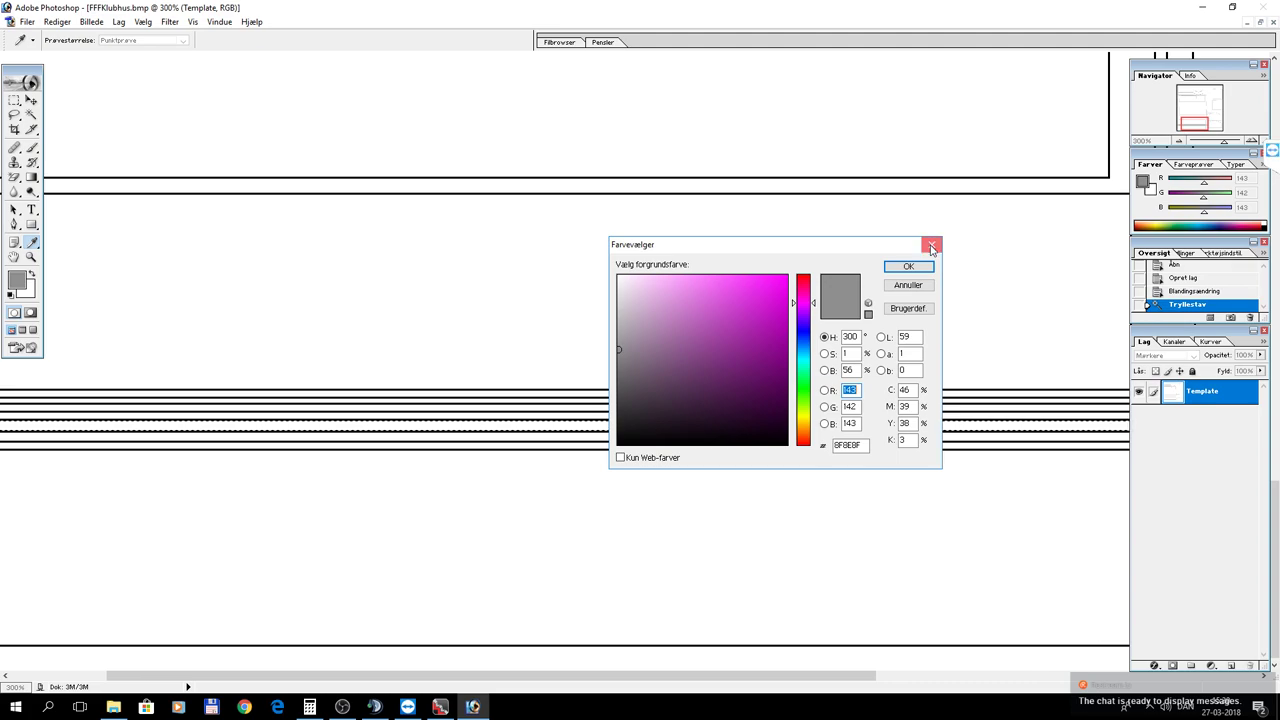
left_click(764, 290)
left_click(908, 266)
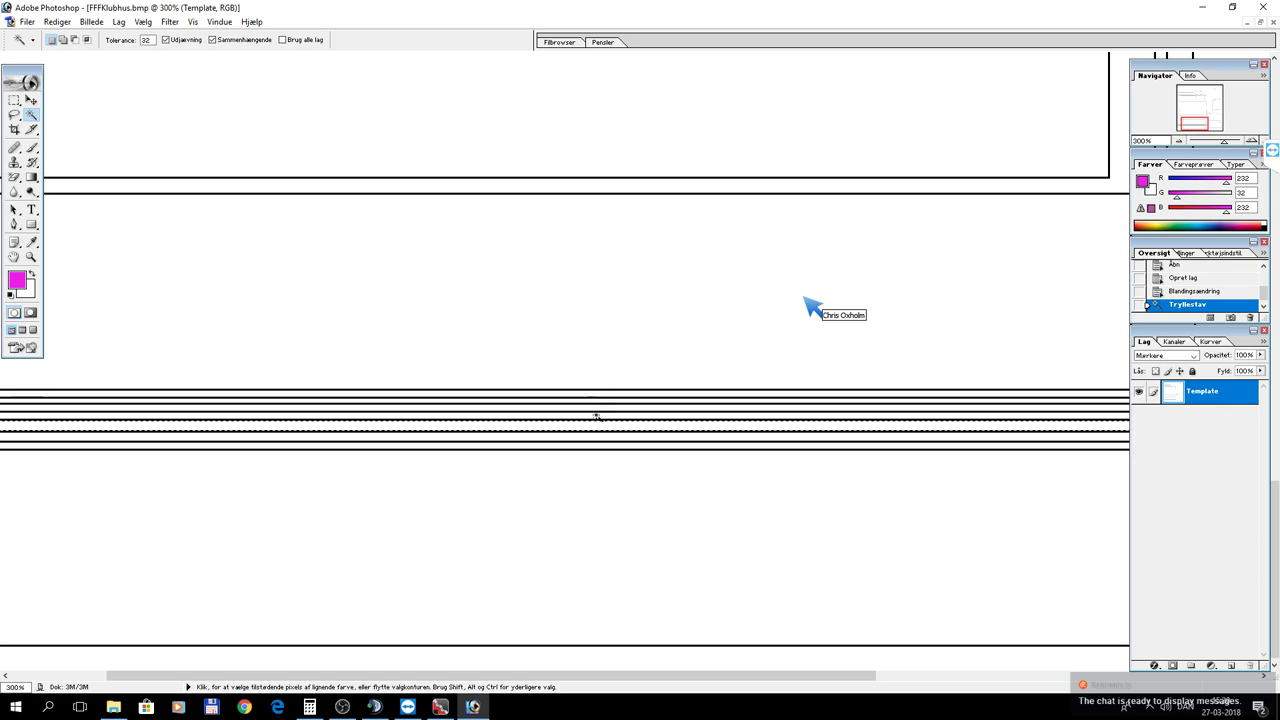
key("ctrl+d")
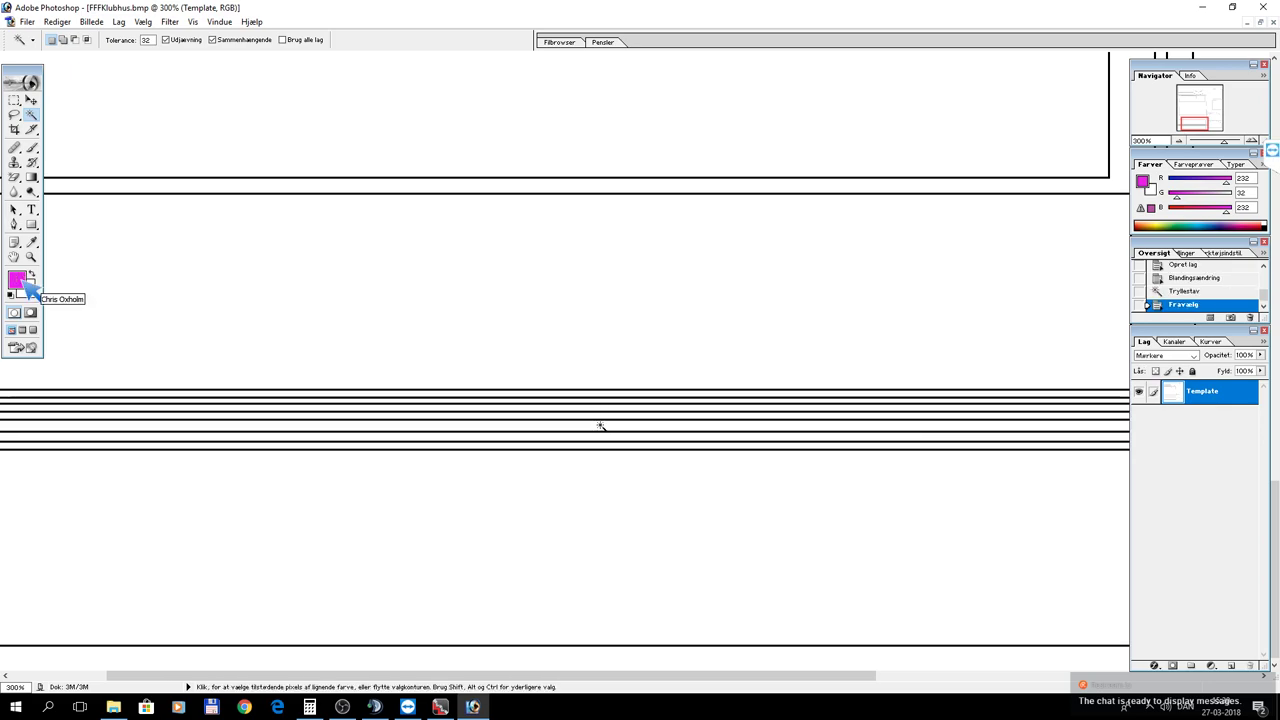
left_click(27, 283)
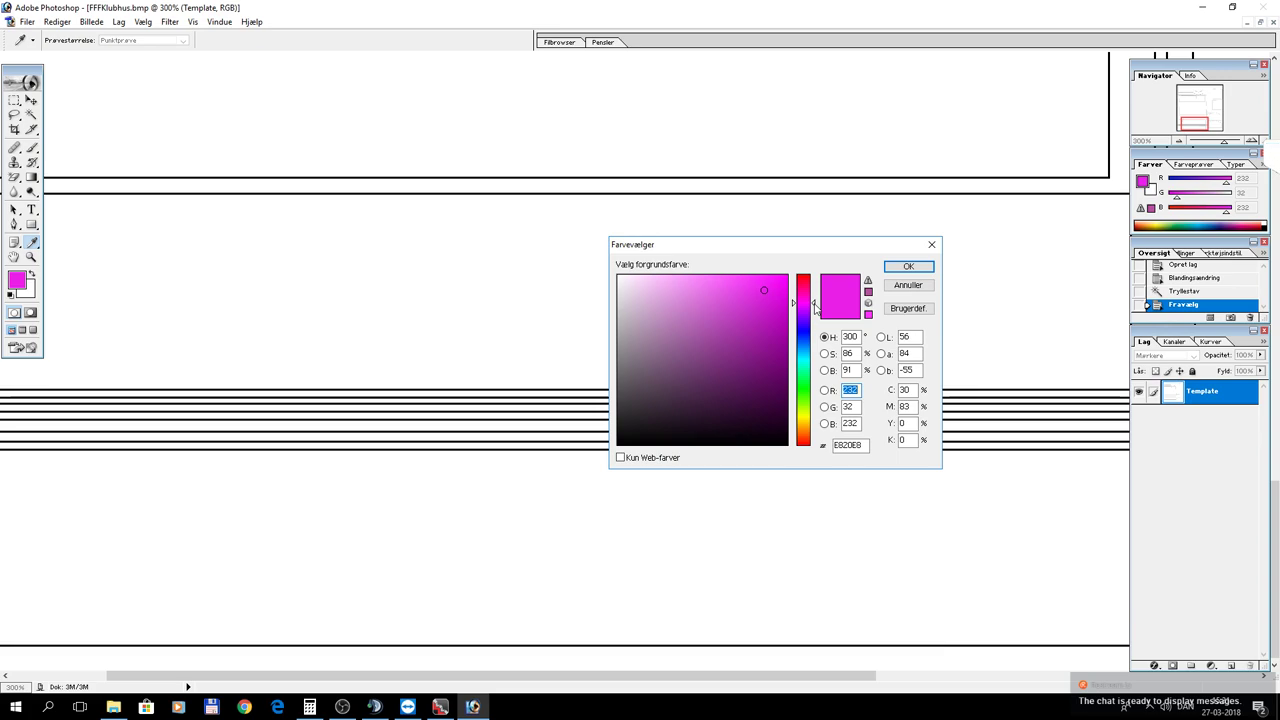
type("178")
mouse_move(813, 316)
left_mouse_down()
mouse_move(813, 356)
mouse_move(816, 318)
left_mouse_up()
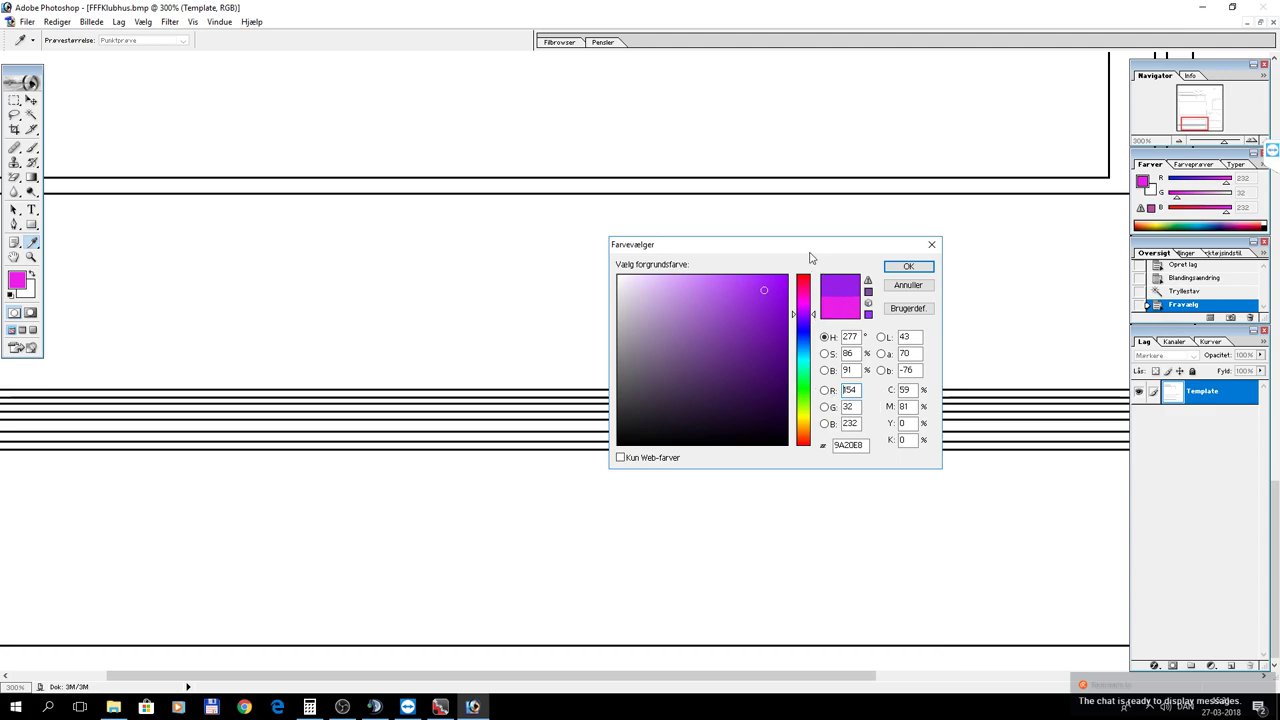
left_click(905, 286)
key("w")
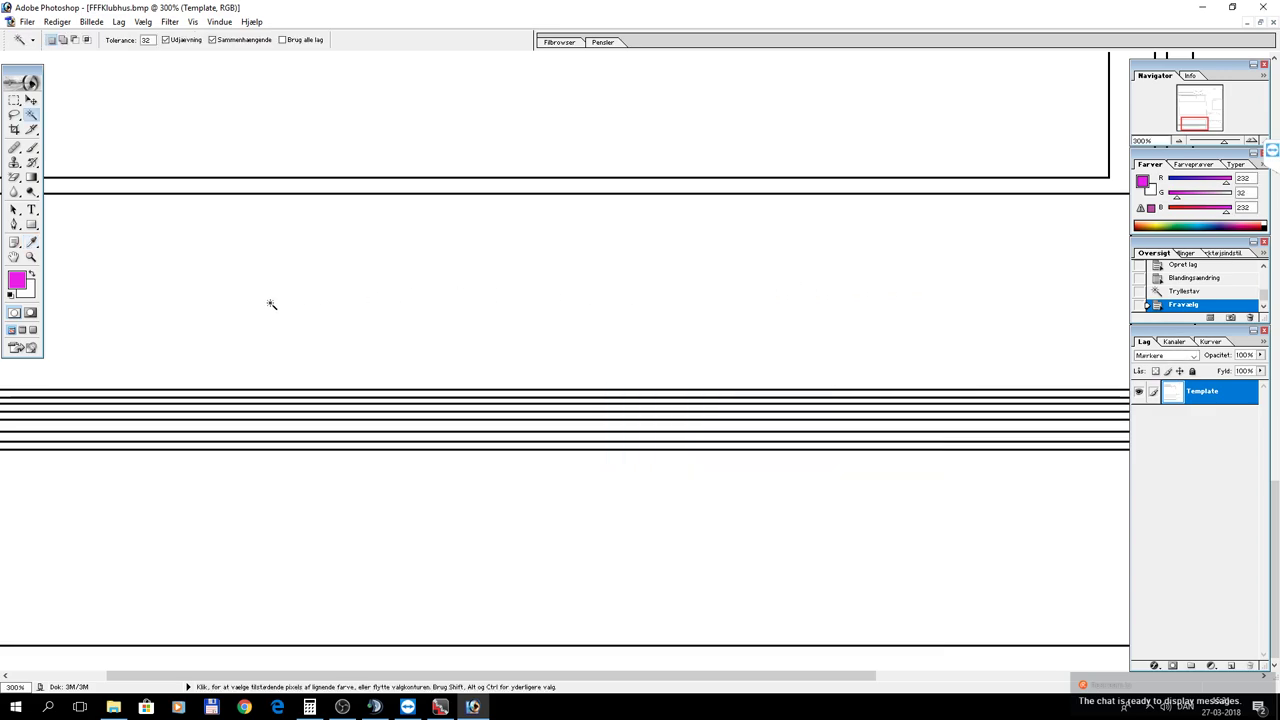
View the whole template zoomed out, and bring the zoom back to 100%.
left_click(31, 257)
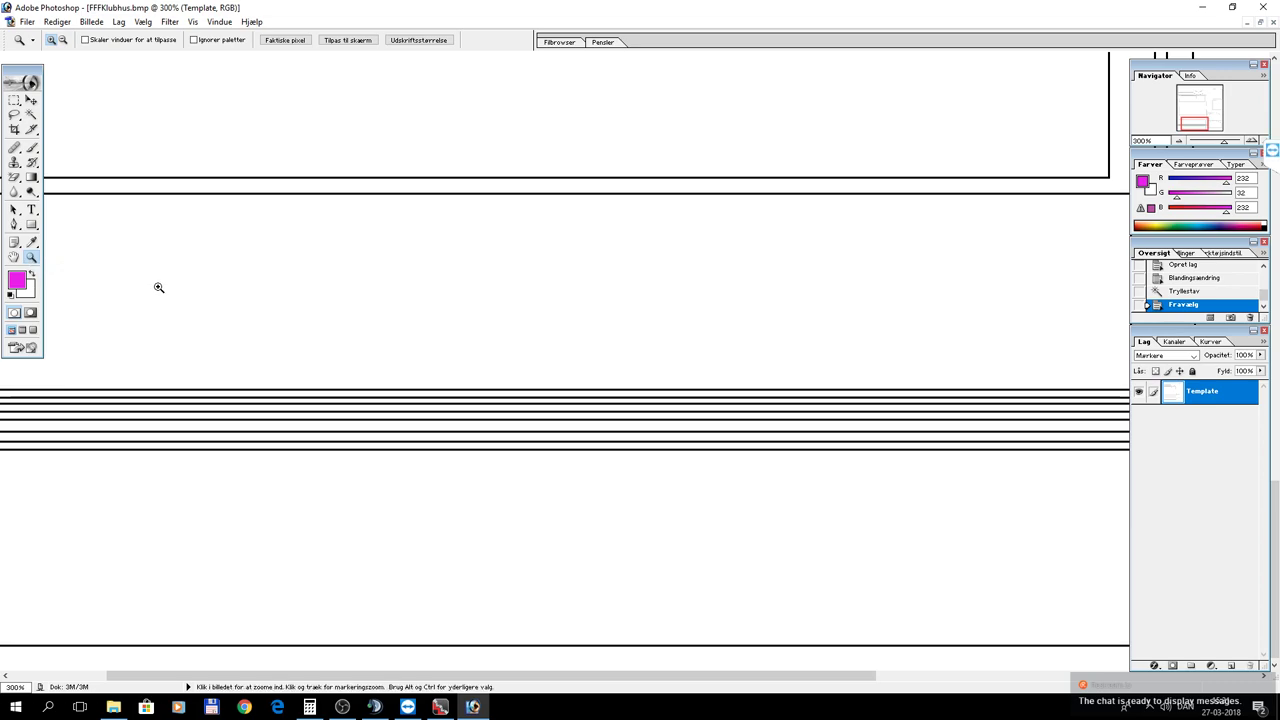
scroll(128, 290, "up", 2)
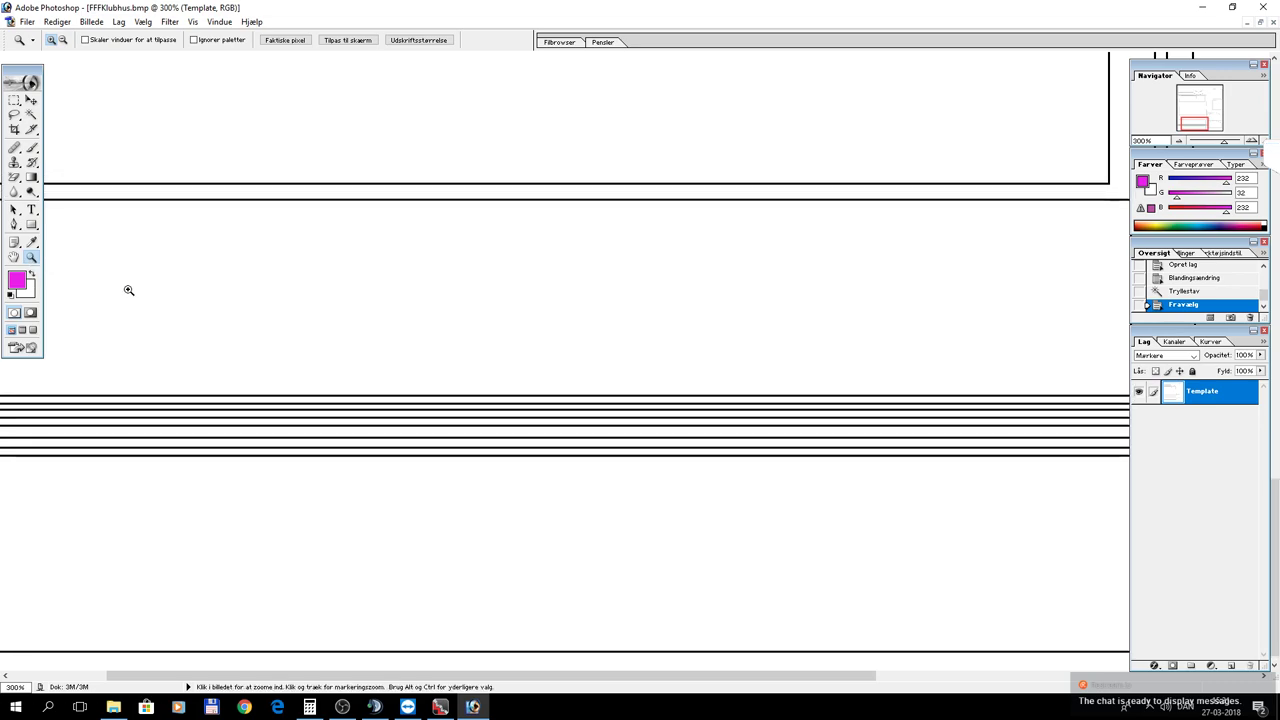
scroll(128, 290, "up", 5)
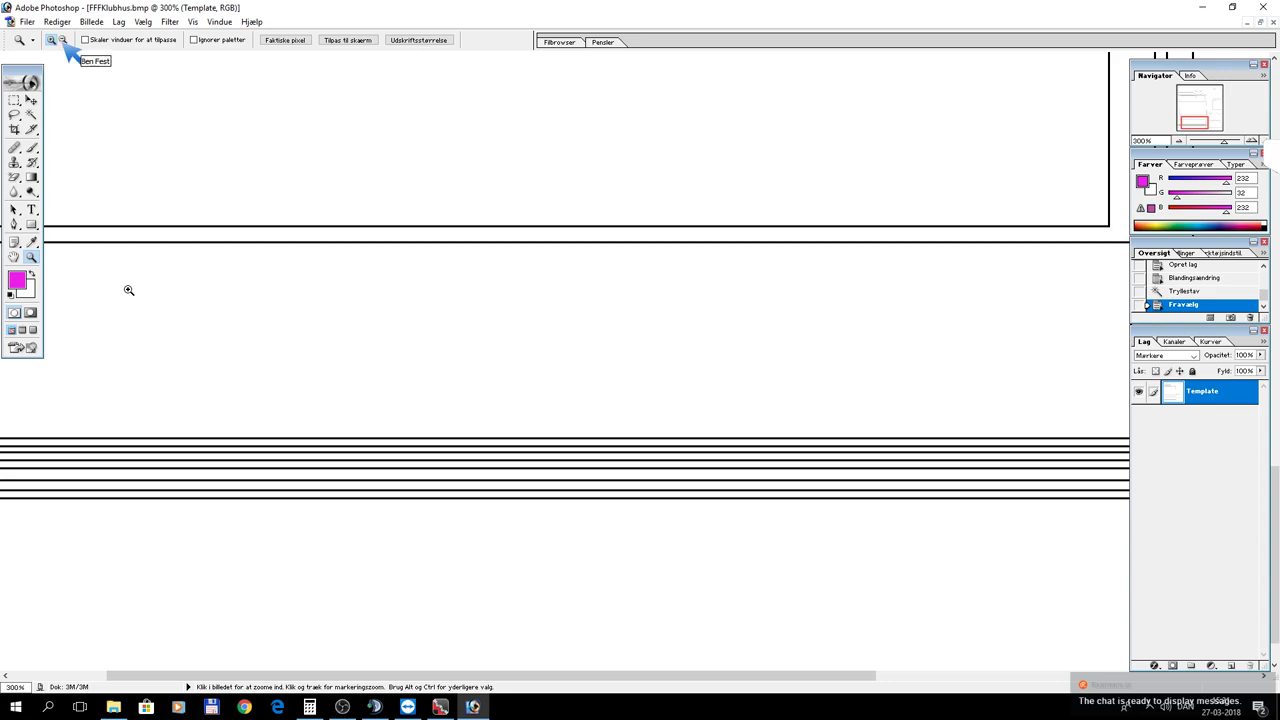
right_click(130, 304)
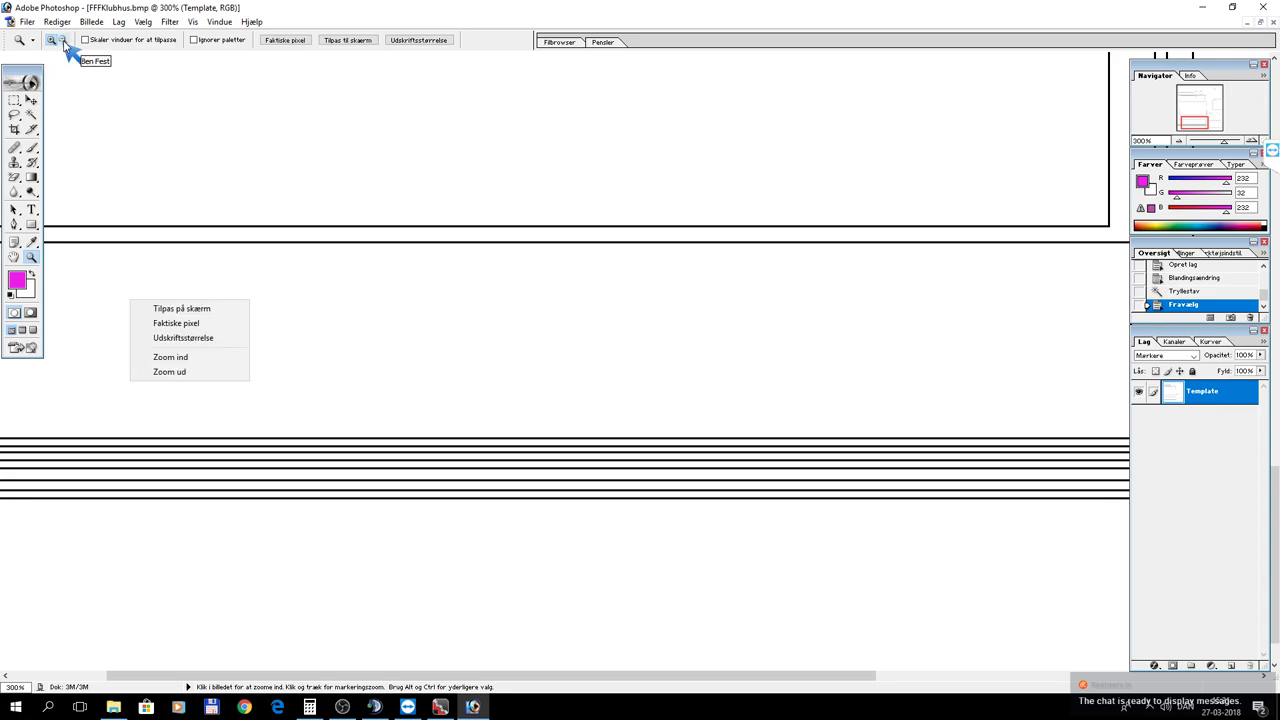
key("Escape")
left_click(64, 40)
left_click(275, 297)
left_click(275, 297)
left_click(276, 297)
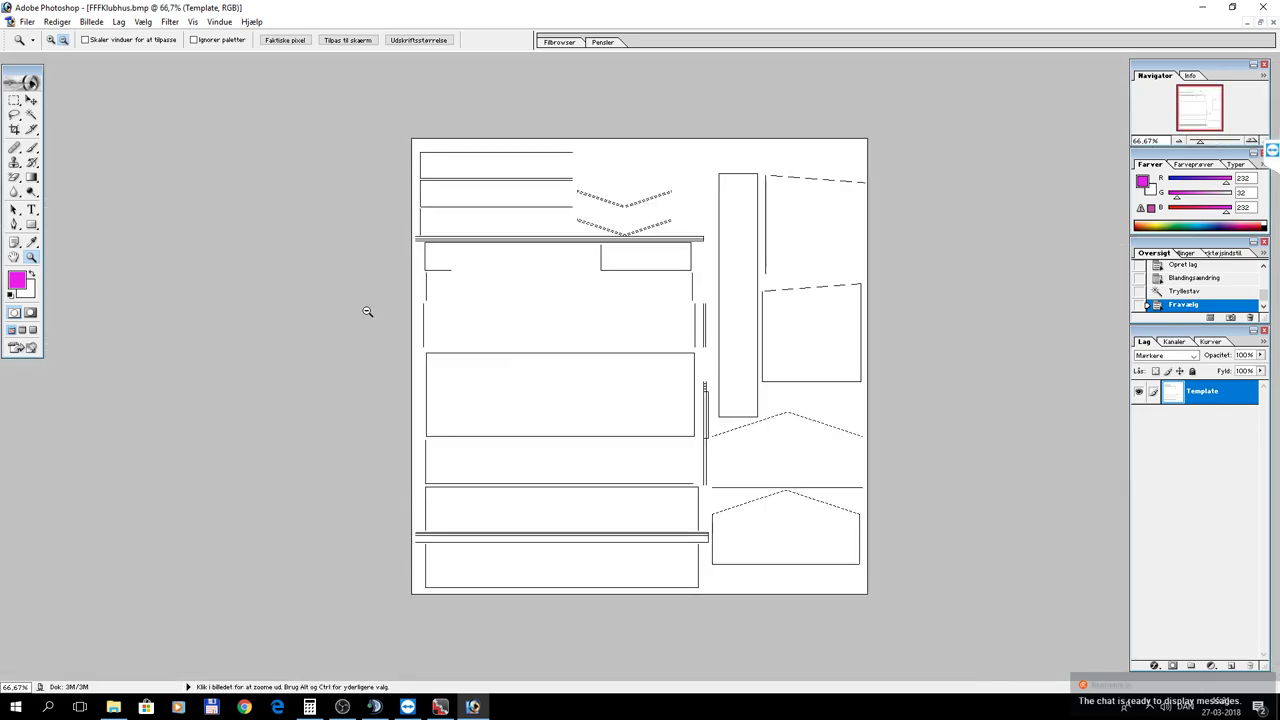
right_click(603, 341)
left_click(107, 287)
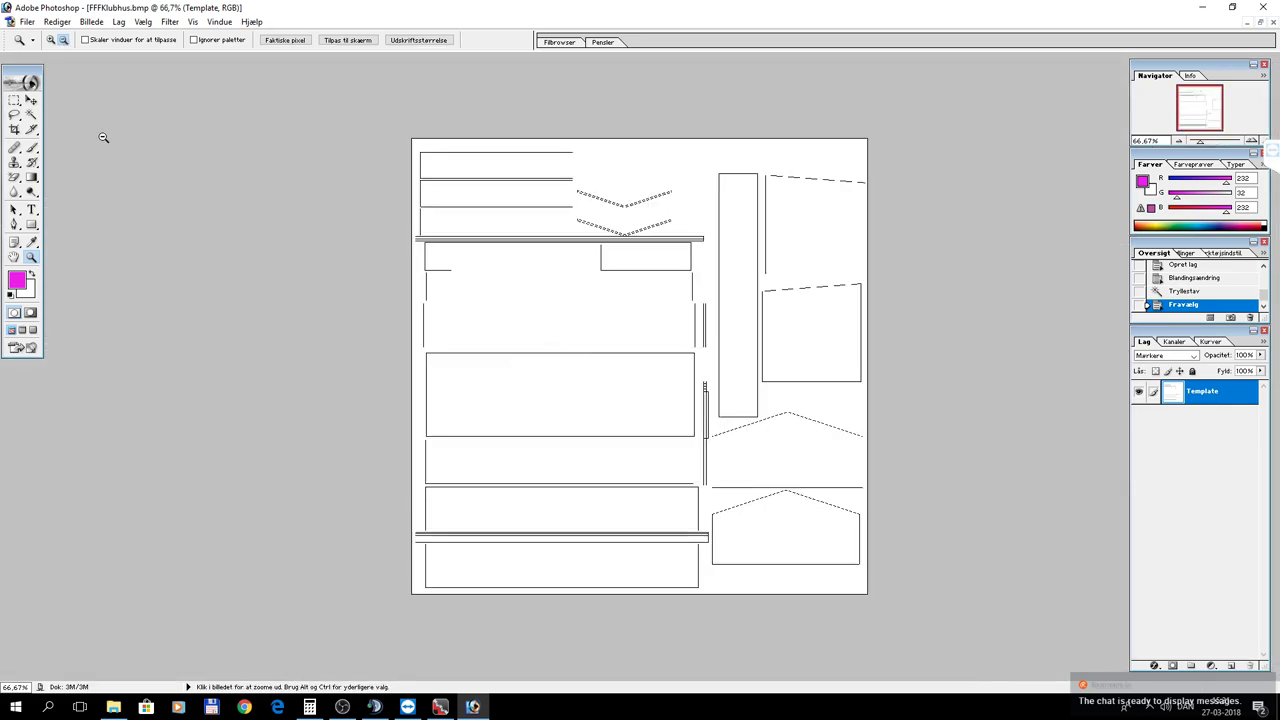
left_click(51, 40)
left_click(640, 371)
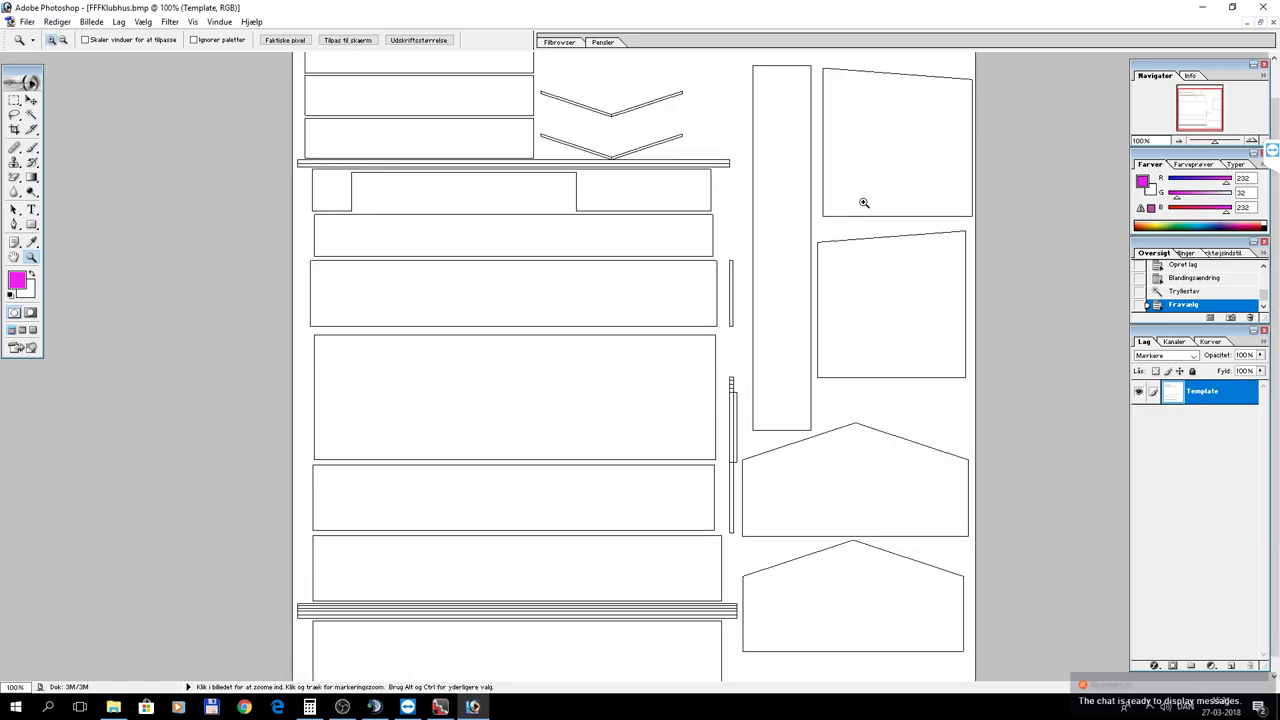
Start opening an image file and browse to the folder Dokumenter > 3d arbejdsmappe > FFFklubhus.
left_click(29, 24)
left_click(47, 52)
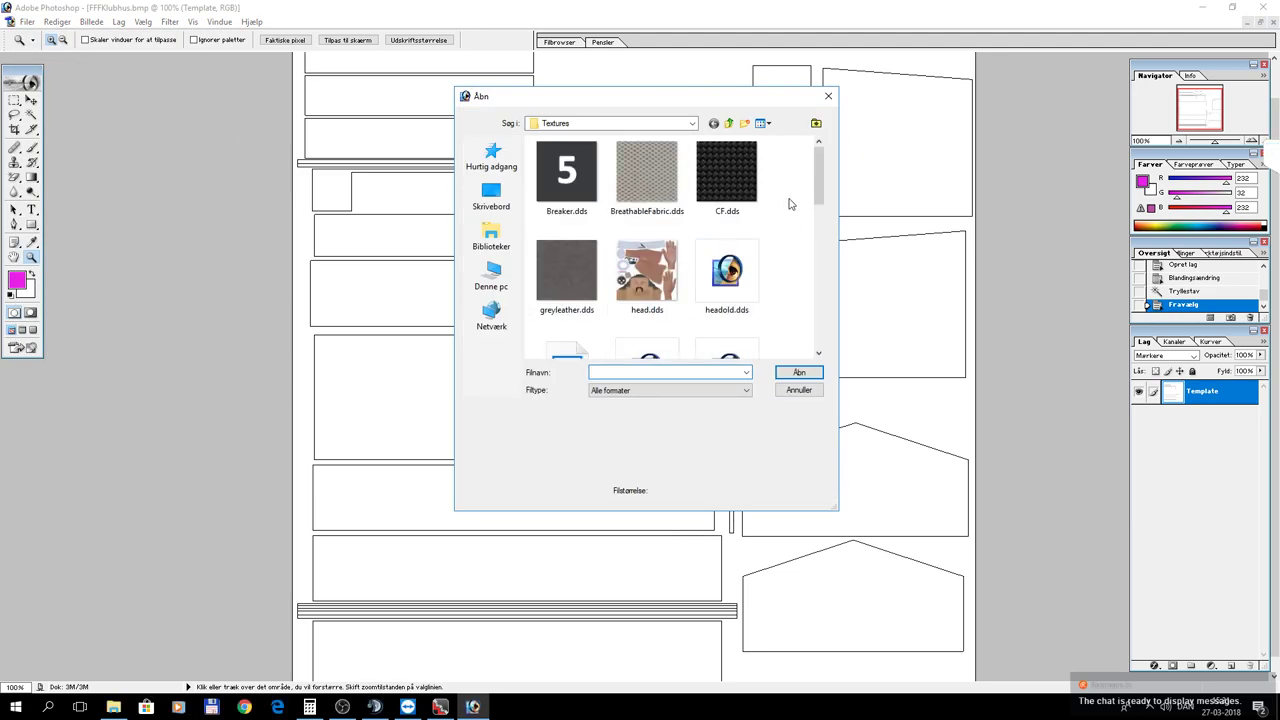
left_click(500, 237)
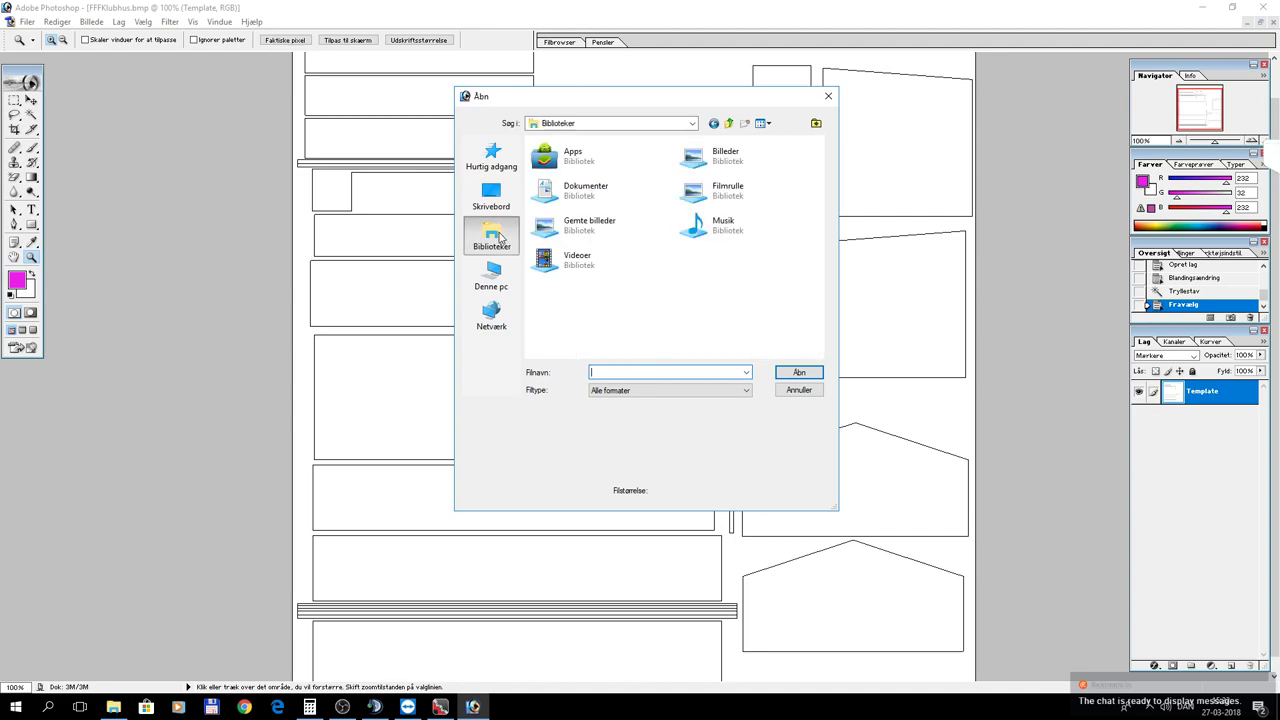
left_click(692, 123)
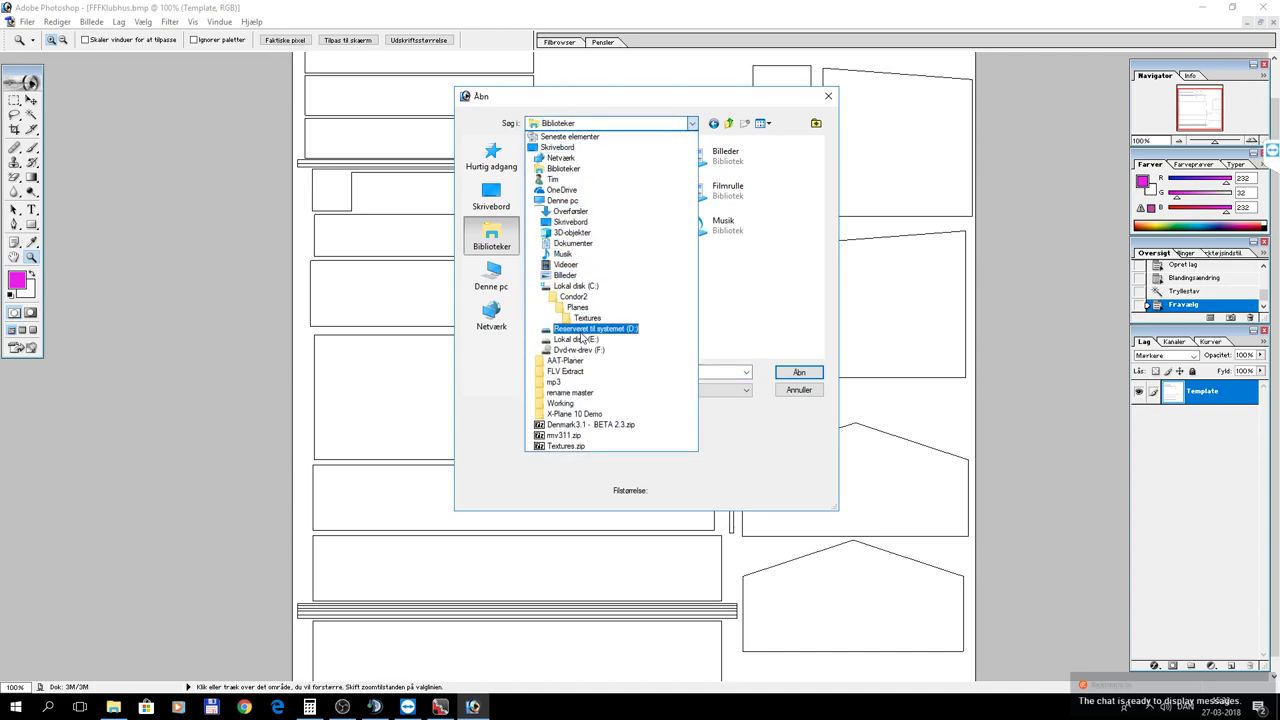
left_click(572, 243)
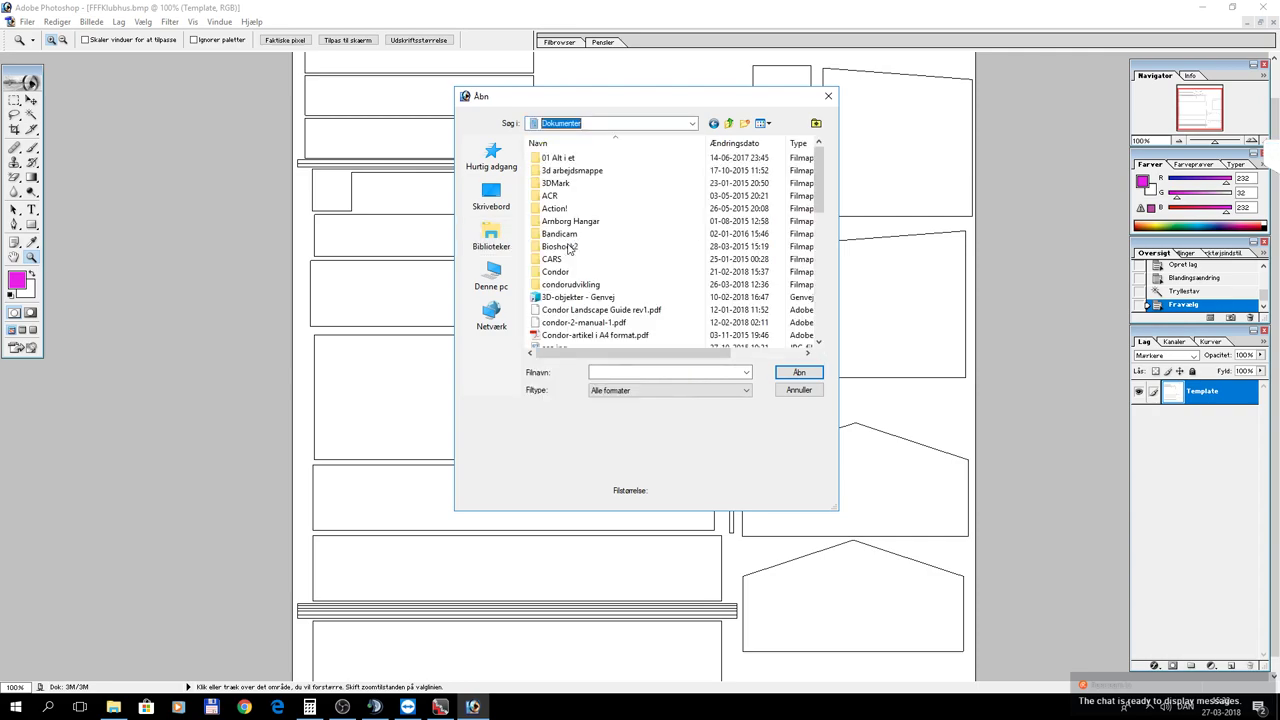
double_click(567, 171)
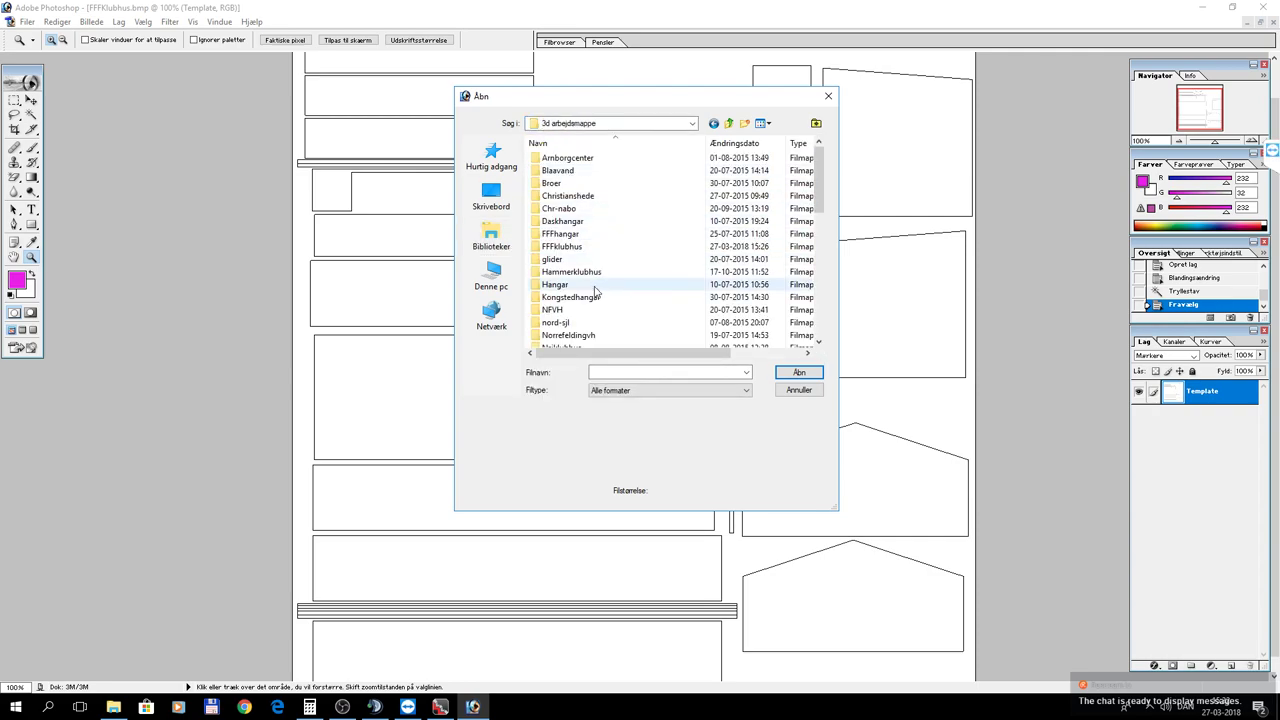
double_click(561, 246)
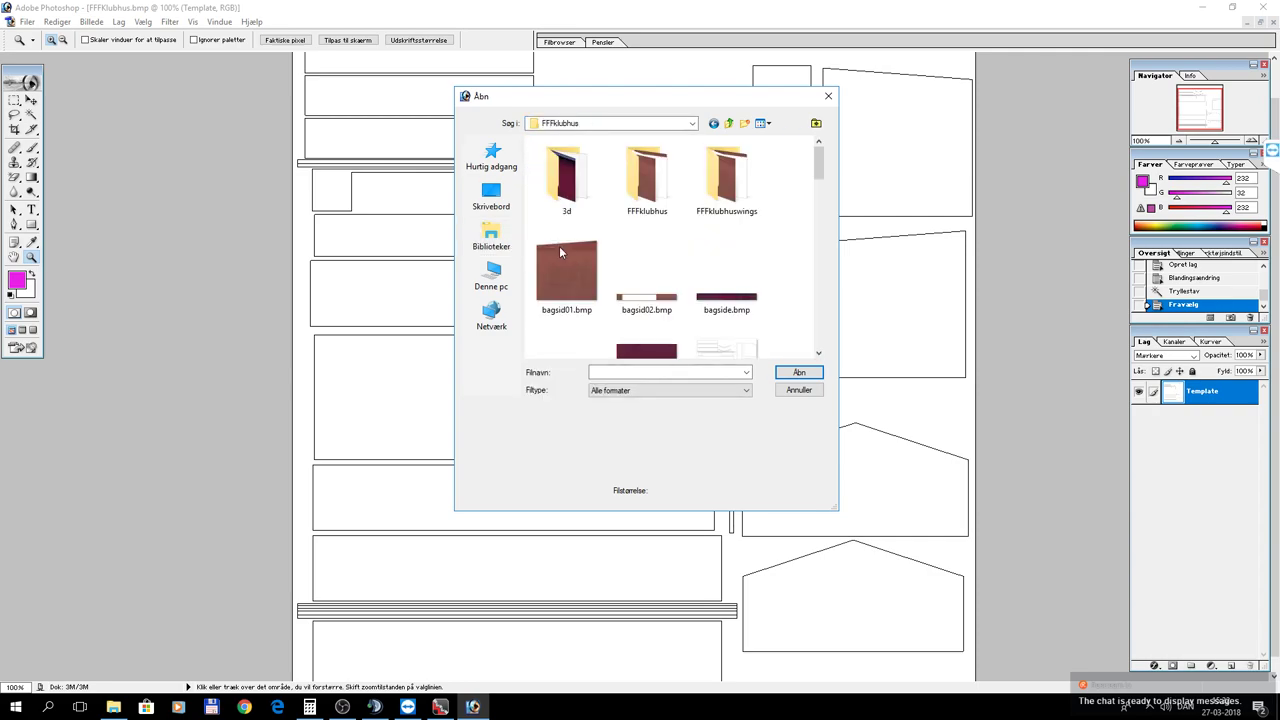
Preview bagsid01.bmp in the file browser and enter the FFFklubhus subfolder.
left_click_drag(692, 102, 575, 146)
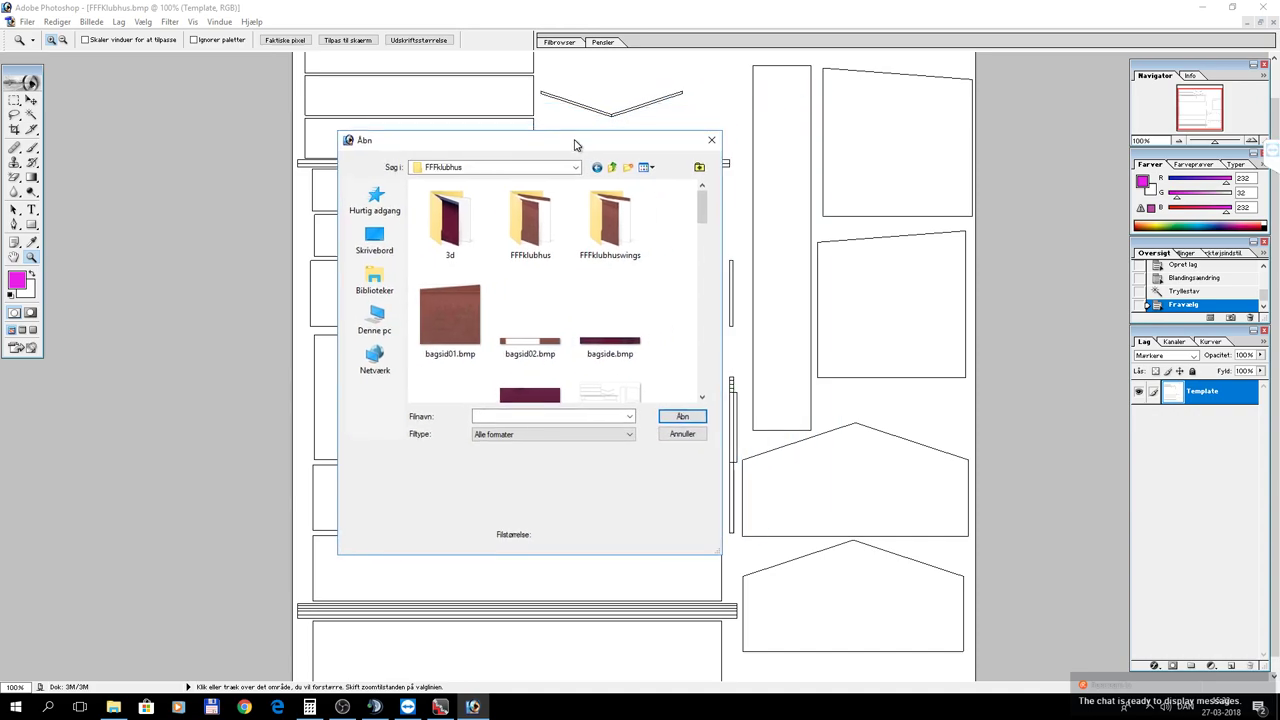
mouse_move(702, 205)
left_mouse_down()
mouse_move(701, 378)
mouse_move(687, 194)
mouse_move(704, 212)
mouse_move(700, 368)
mouse_move(708, 203)
left_mouse_up()
left_click(450, 316)
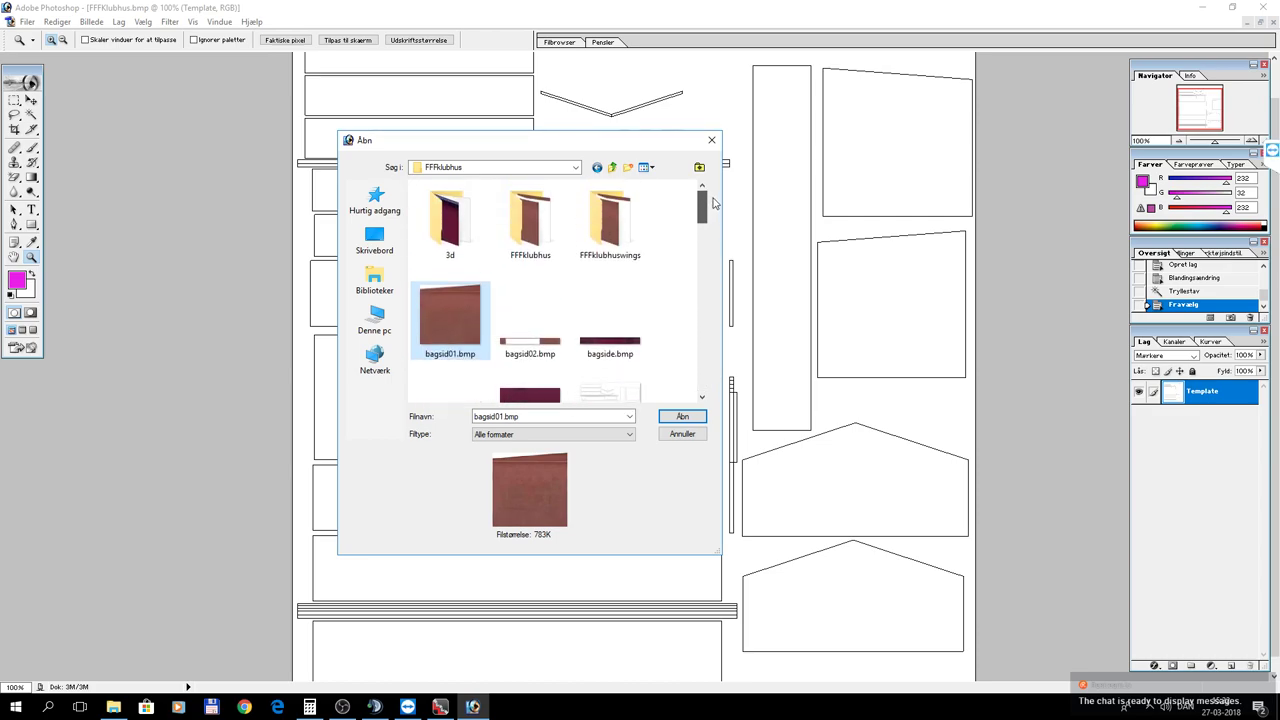
left_click(530, 224)
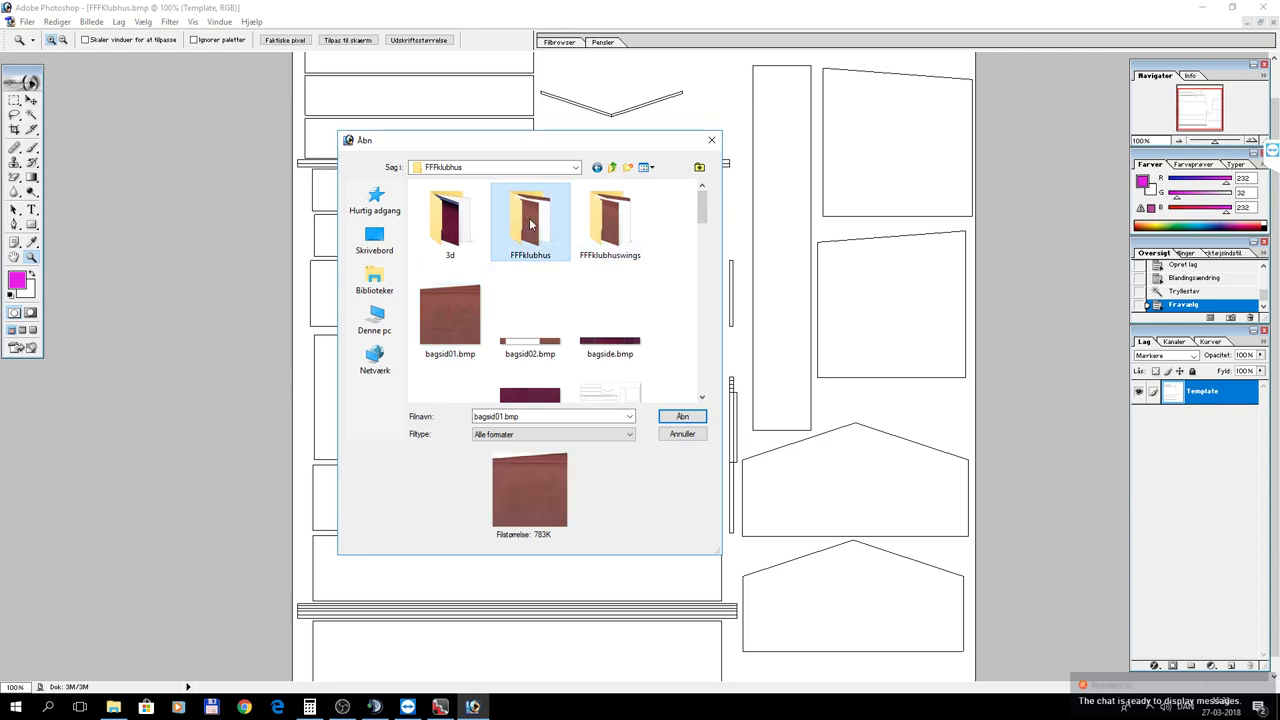
double_click(530, 224)
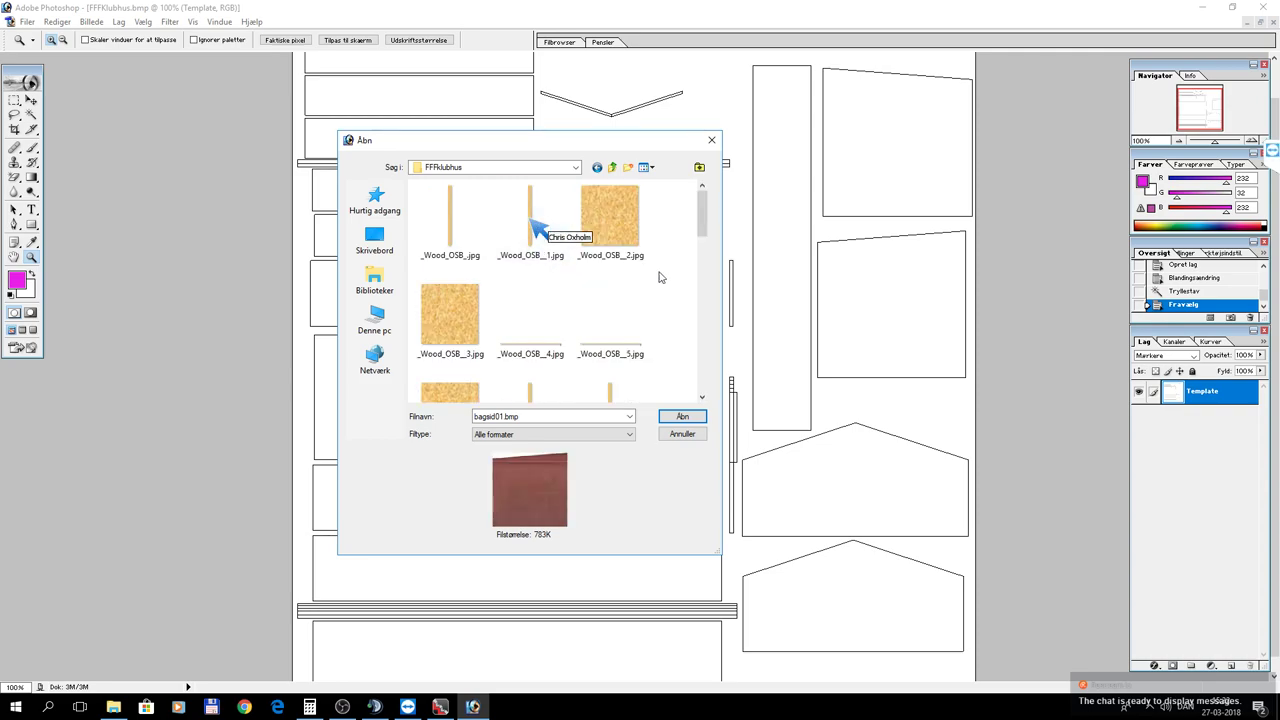
Select all the texture images in the FFFklubhus subfolder and open them.
left_click_drag(699, 225, 689, 289)
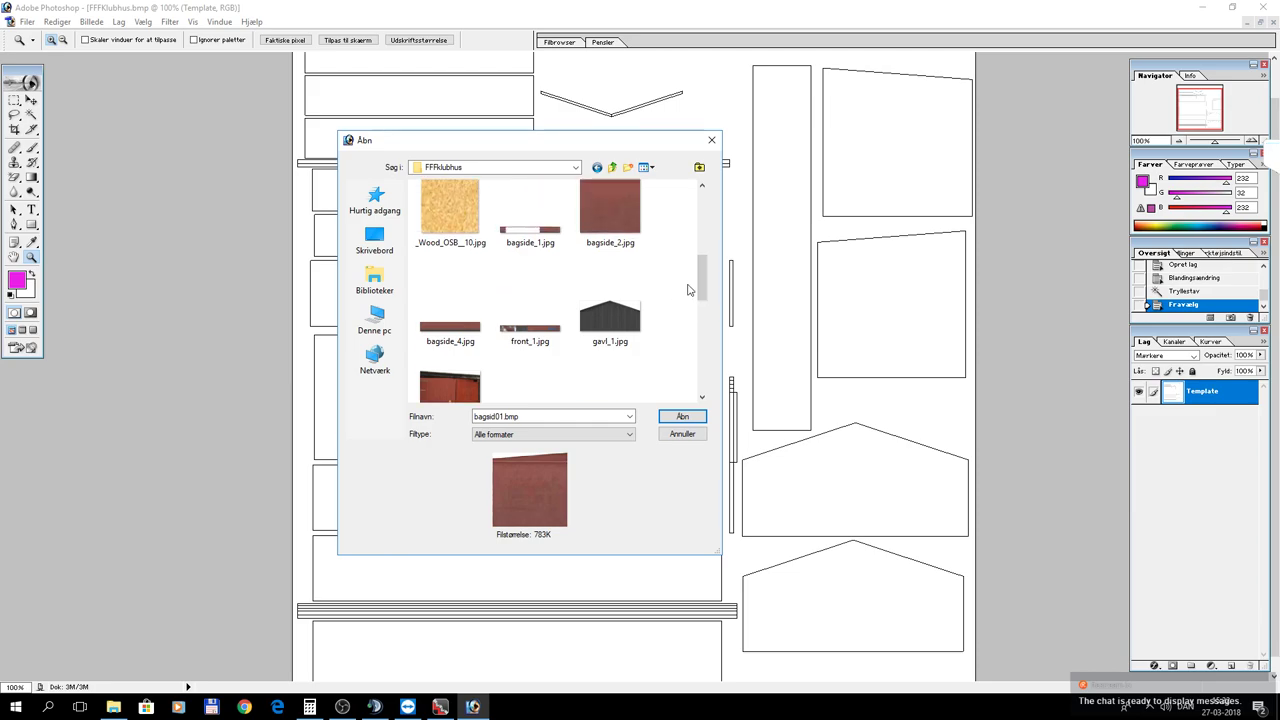
key("ctrl+a")
left_click(682, 416)
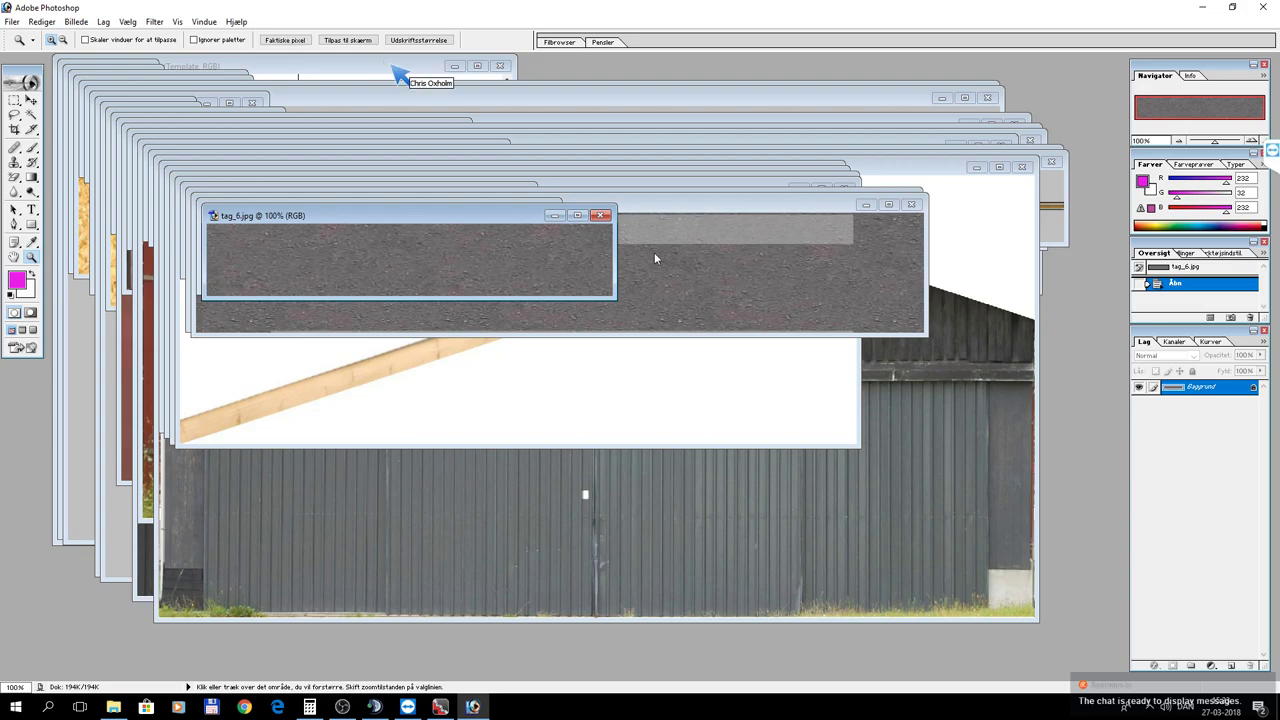
Move the tag_6.jpg window beside the FFFKlubhus.bmp template and copy the whole roof texture.
left_click(389, 67)
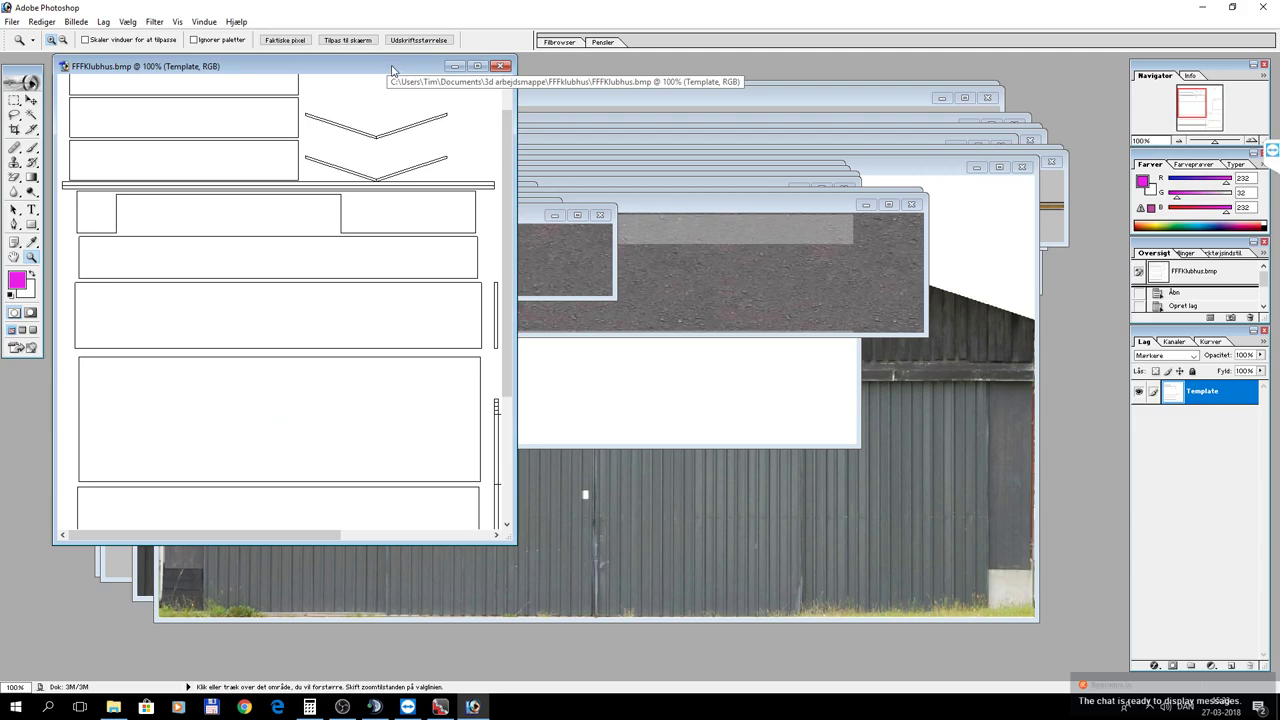
left_click(536, 216)
left_click_drag(490, 217, 895, 194)
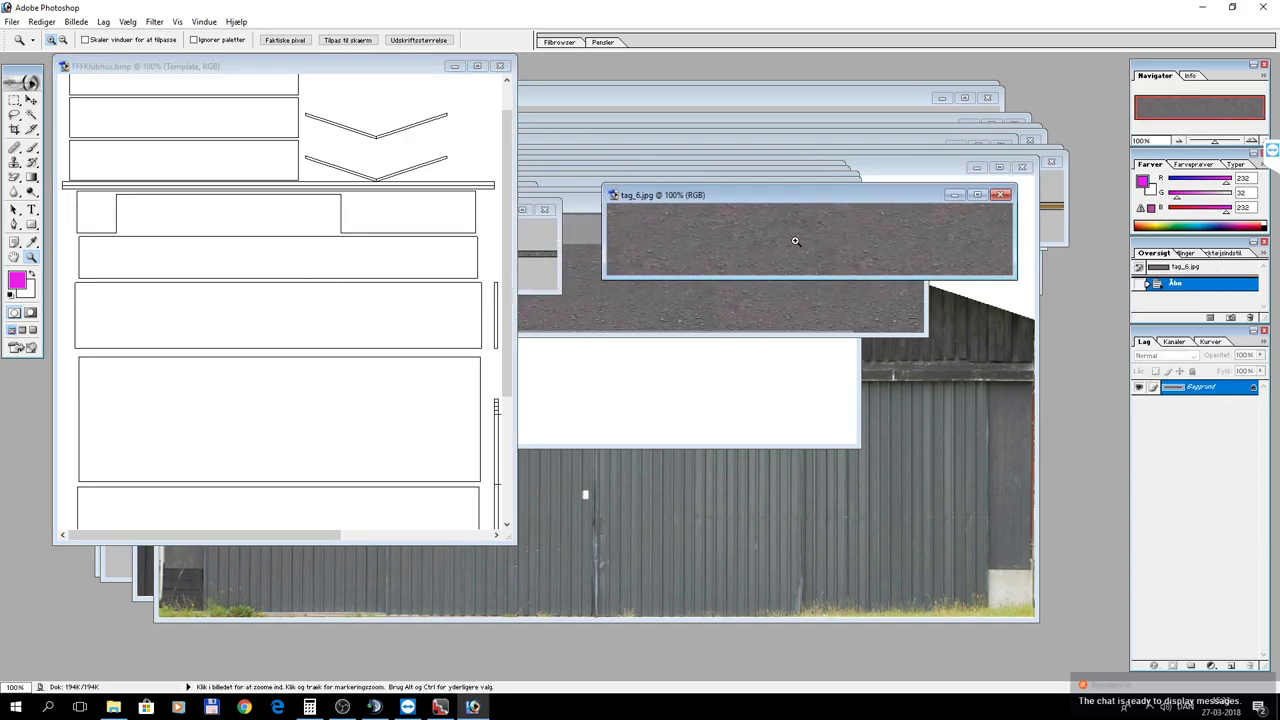
key("ctrl+a")
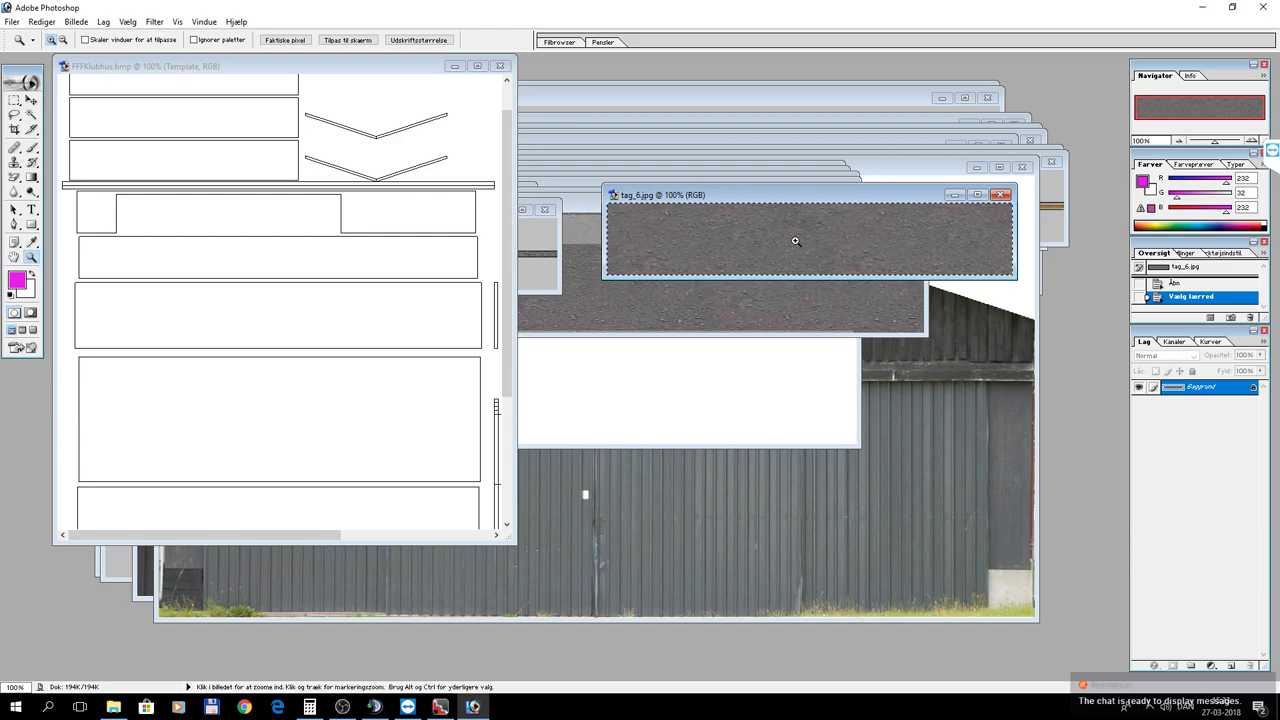
key("ctrl")
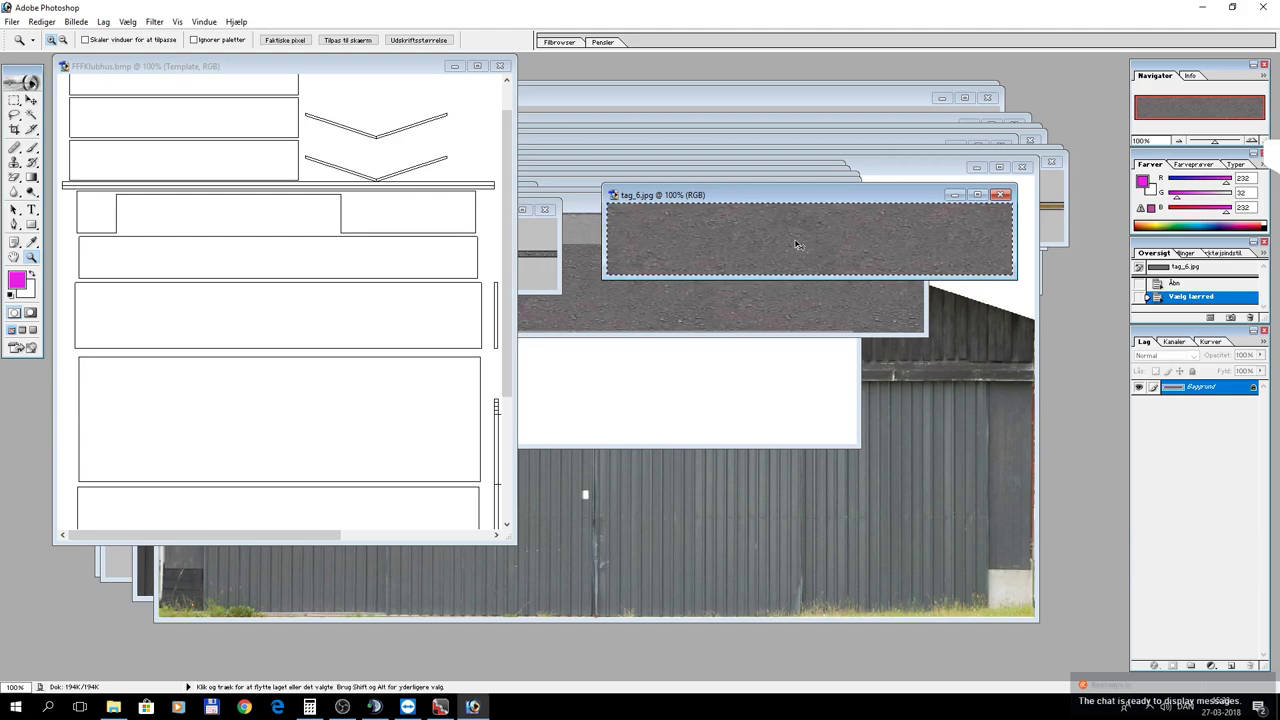
Try pasting the roof texture into the template, enlarge the template window, and undo the paste.
left_click(242, 257)
key("ctrl")
key("ctrl+v")
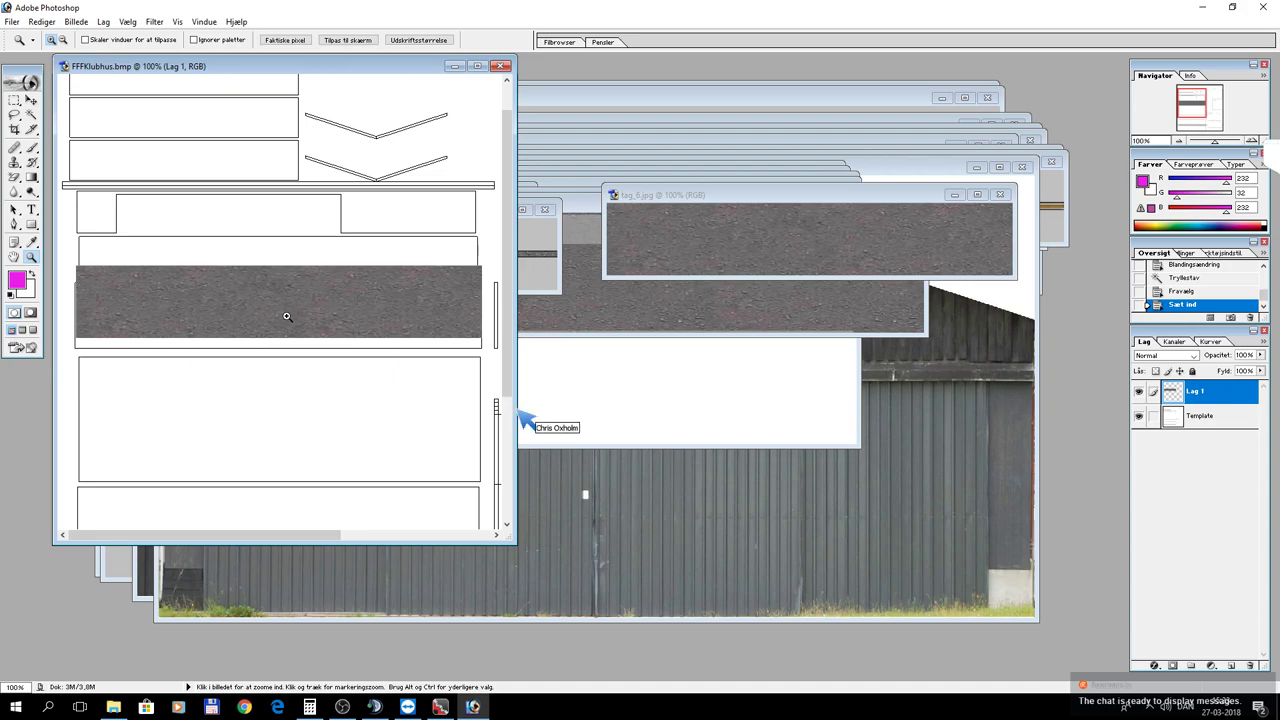
left_click_drag(510, 538, 836, 640)
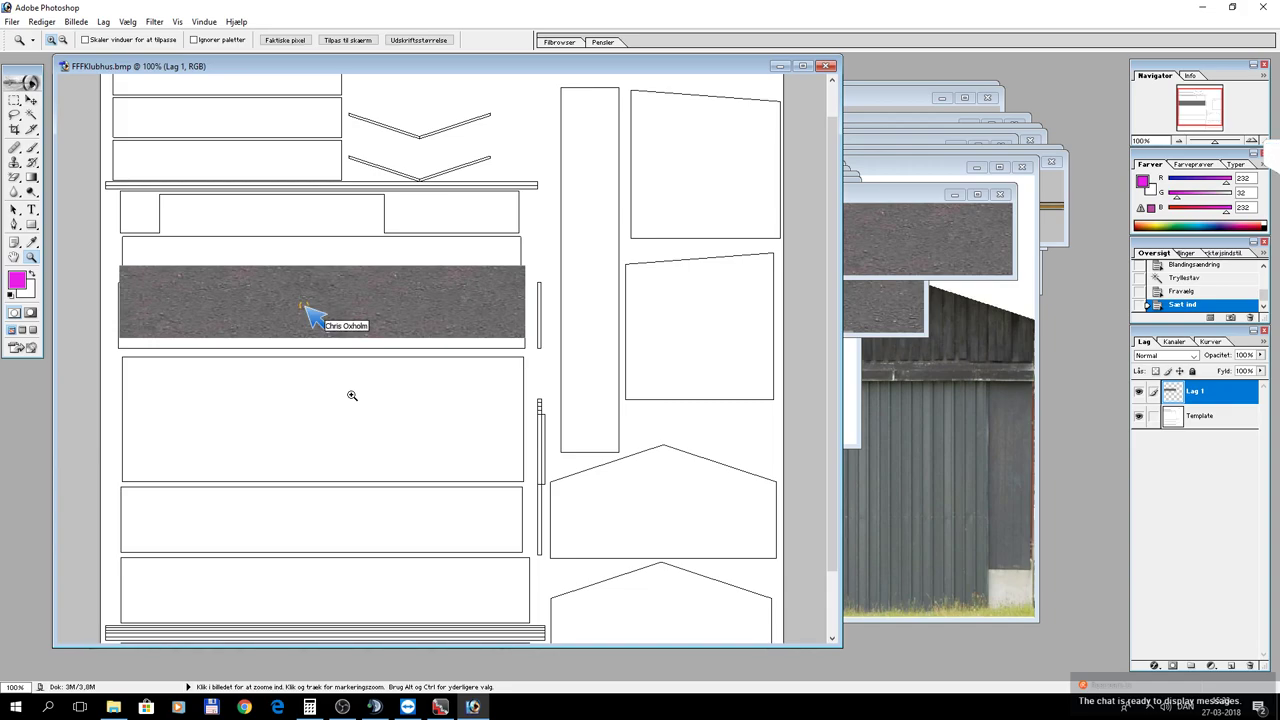
key("ctrl+z")
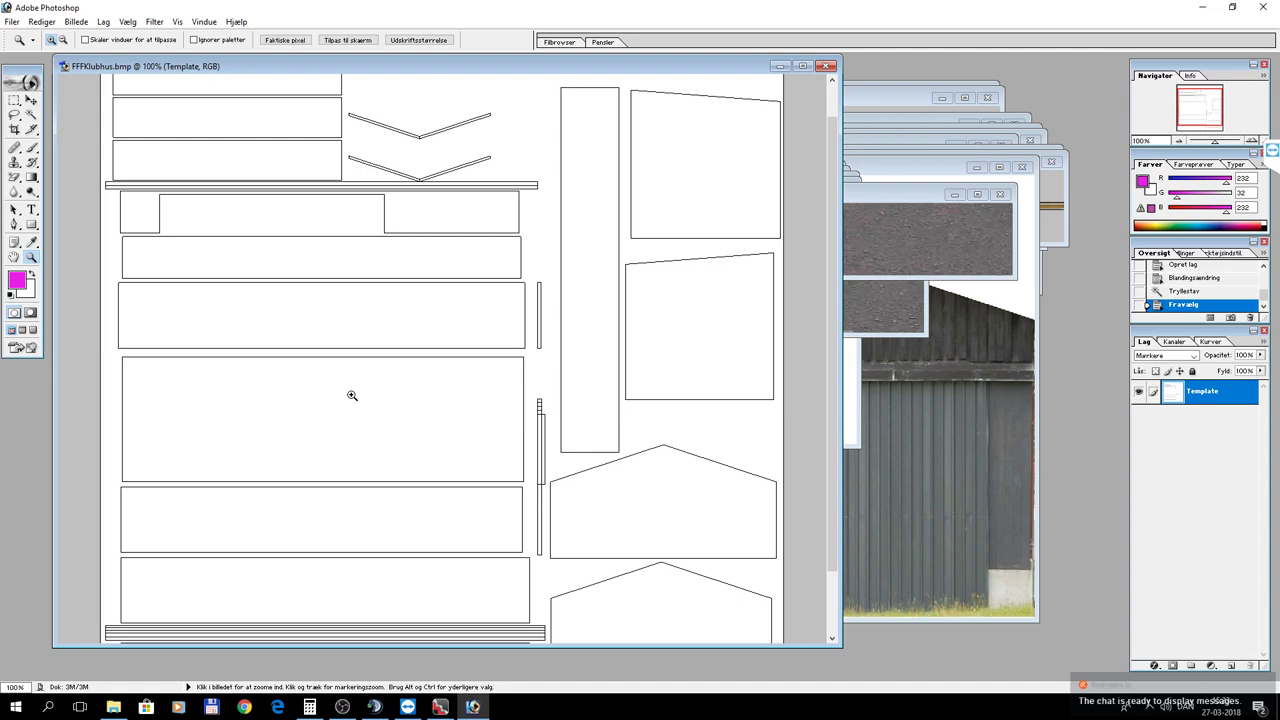
Select the wide strip directly above the lower group of thin lines with the Magic Wand and paste the roof texture there.
left_click(31, 115)
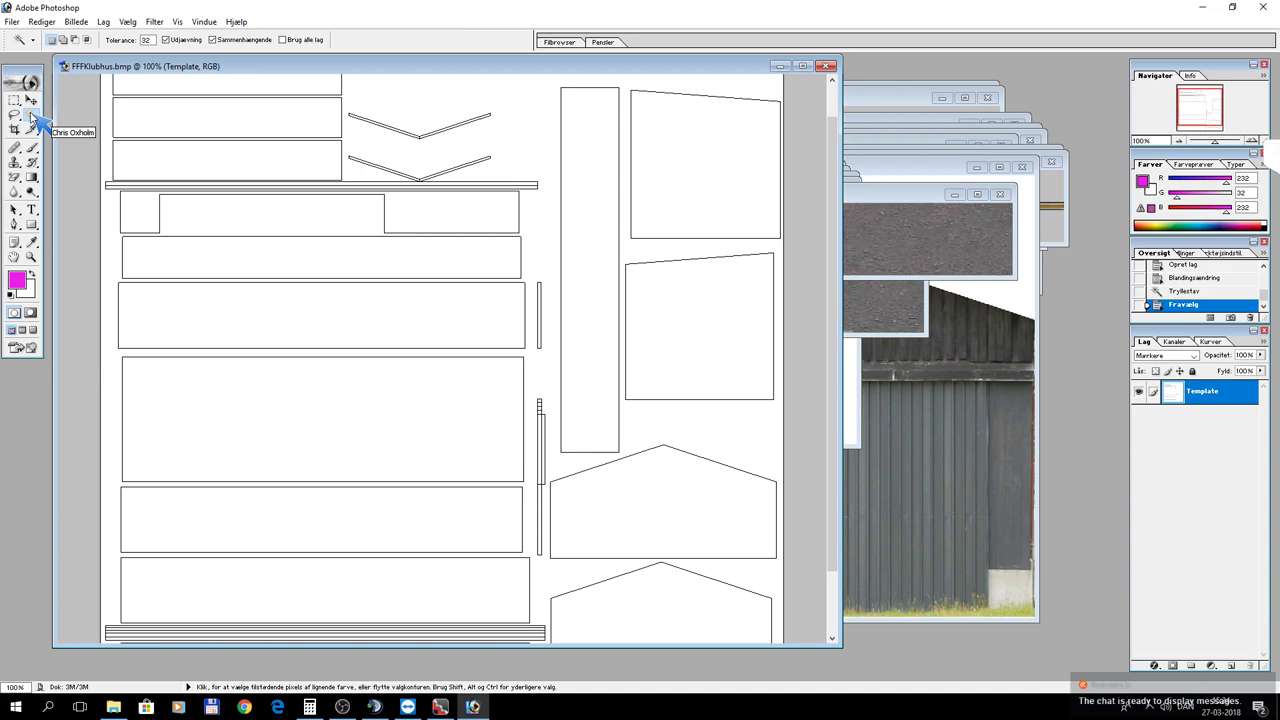
left_click(200, 310)
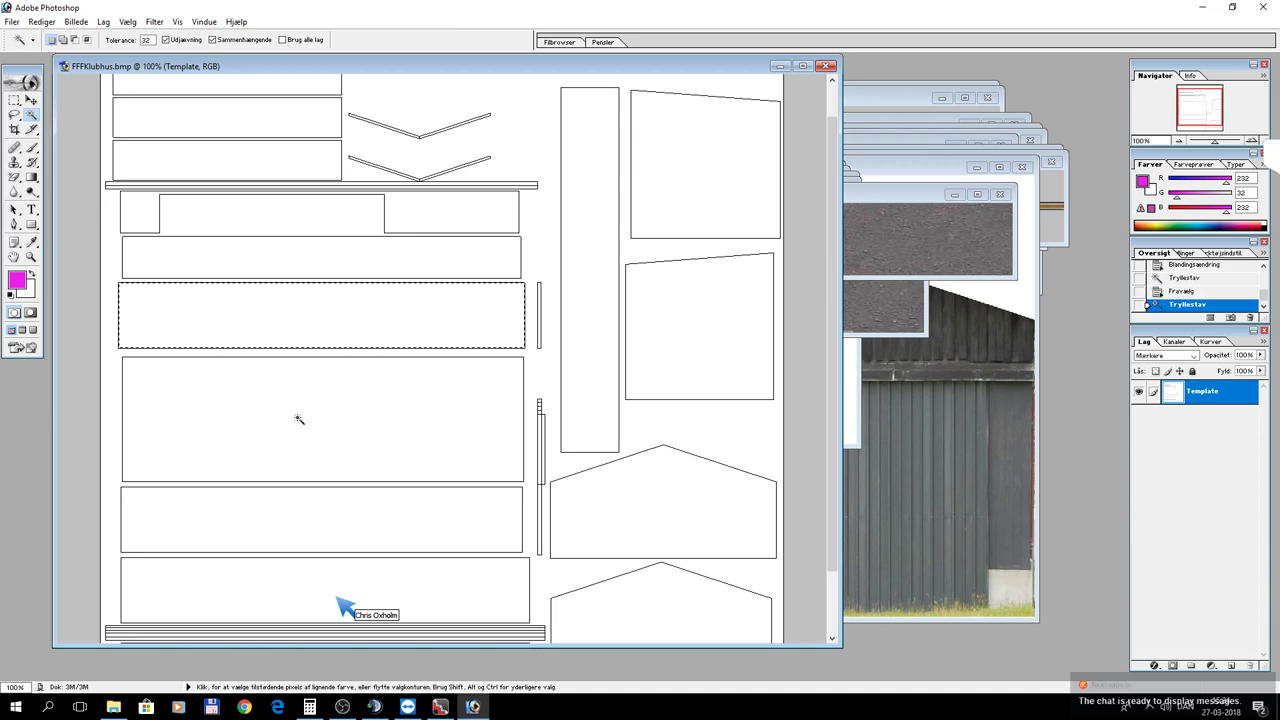
left_click(284, 581)
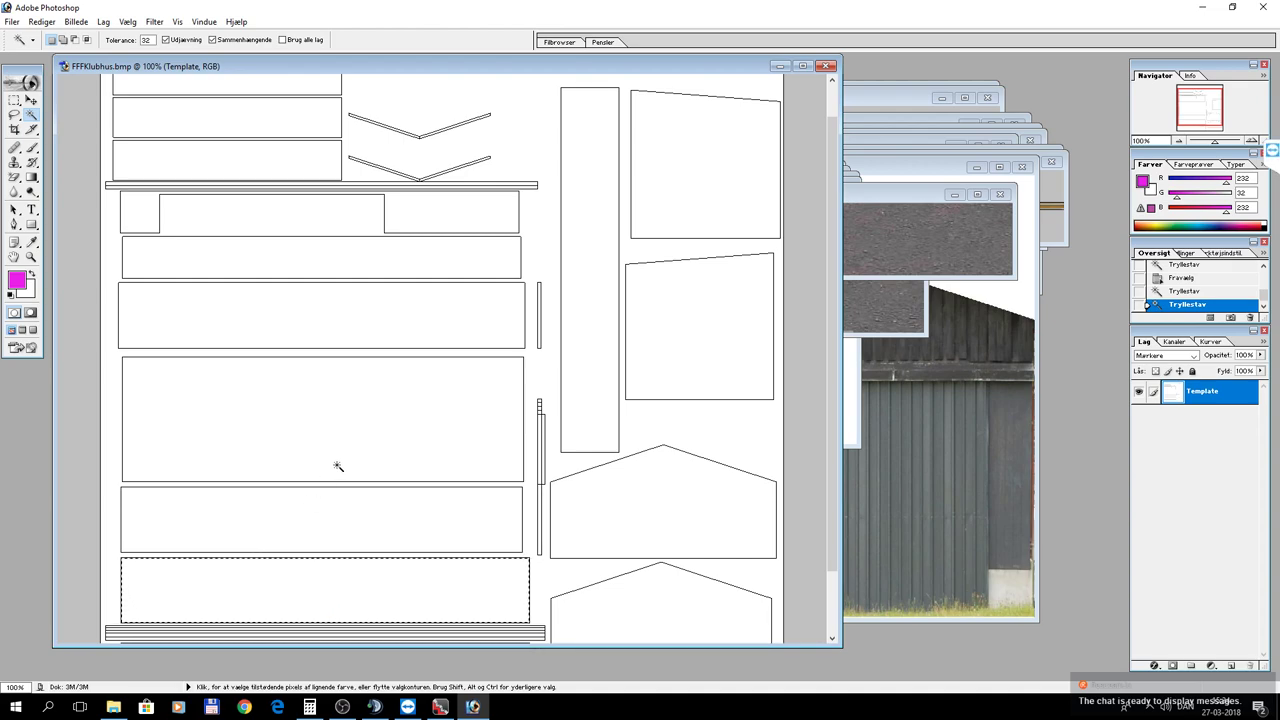
key("ctrl+v")
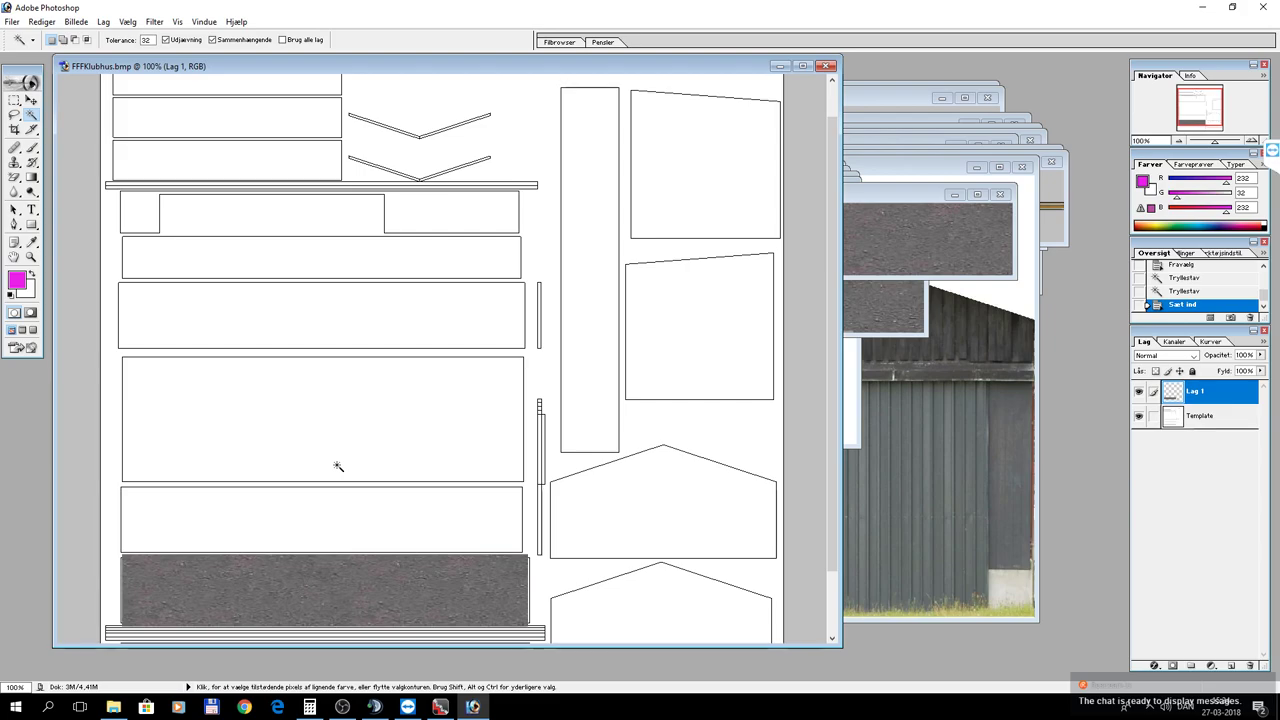
Free-transform the pasted roof texture from its lower-right corner to about 100.5% width and 96.3% height, and apply it.
left_click_drag(830, 414, 831, 497)
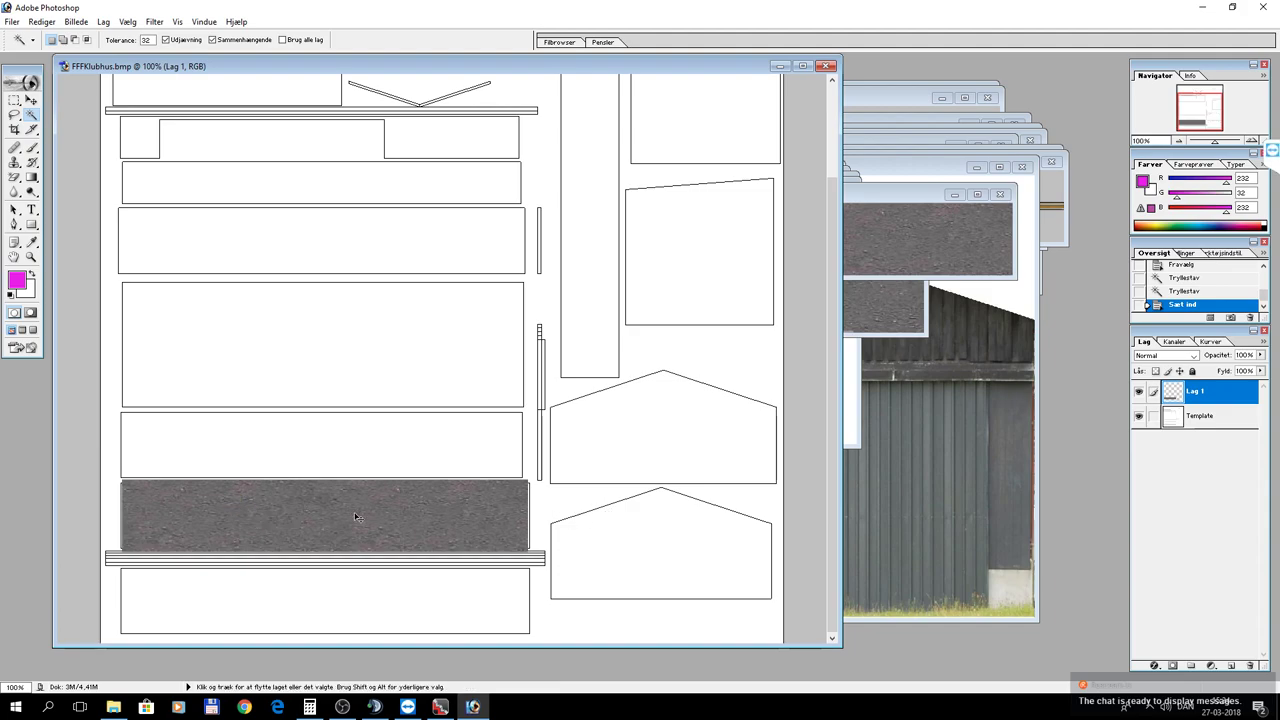
key("ctrl+t")
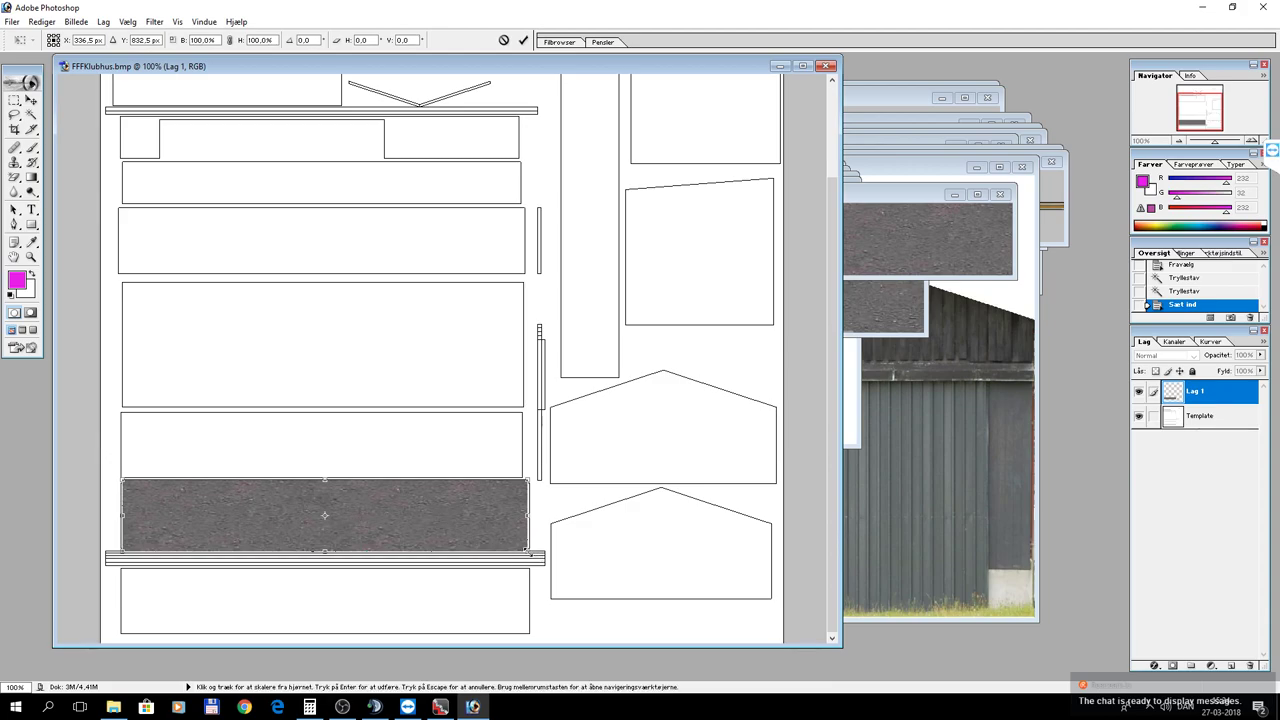
left_click_drag(528, 550, 530, 547)
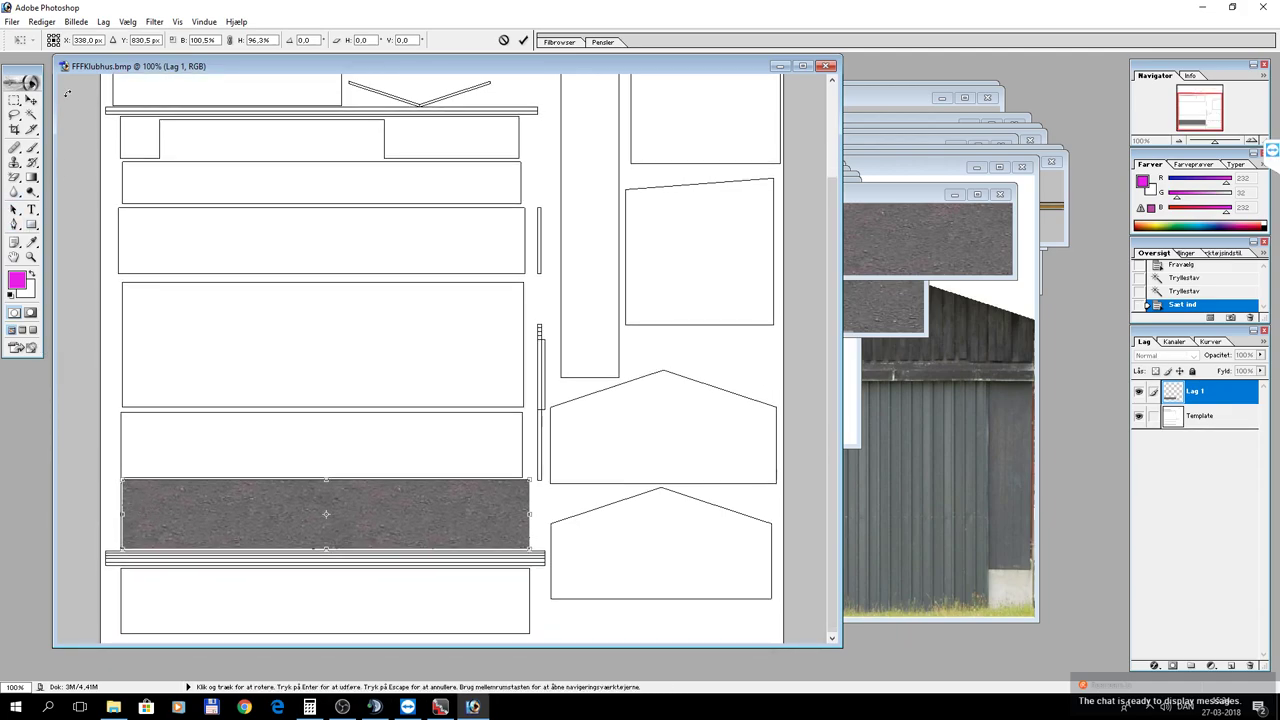
left_click(31, 257)
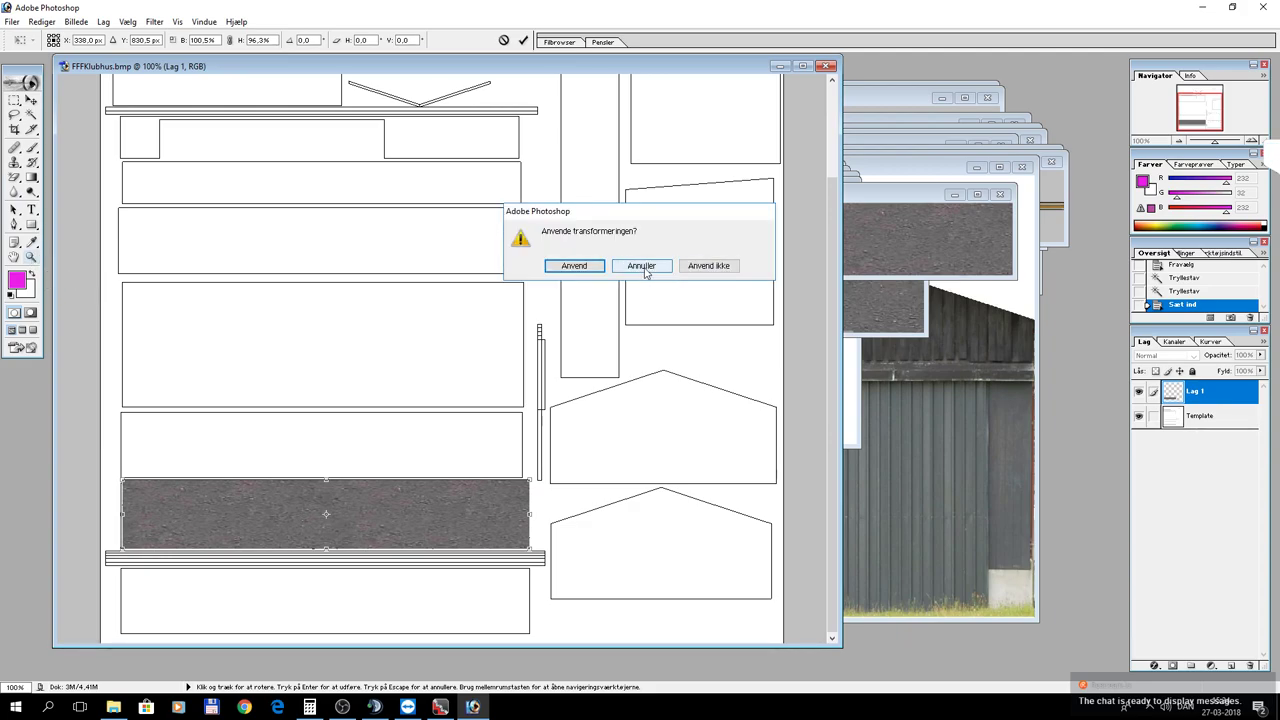
left_click(567, 266)
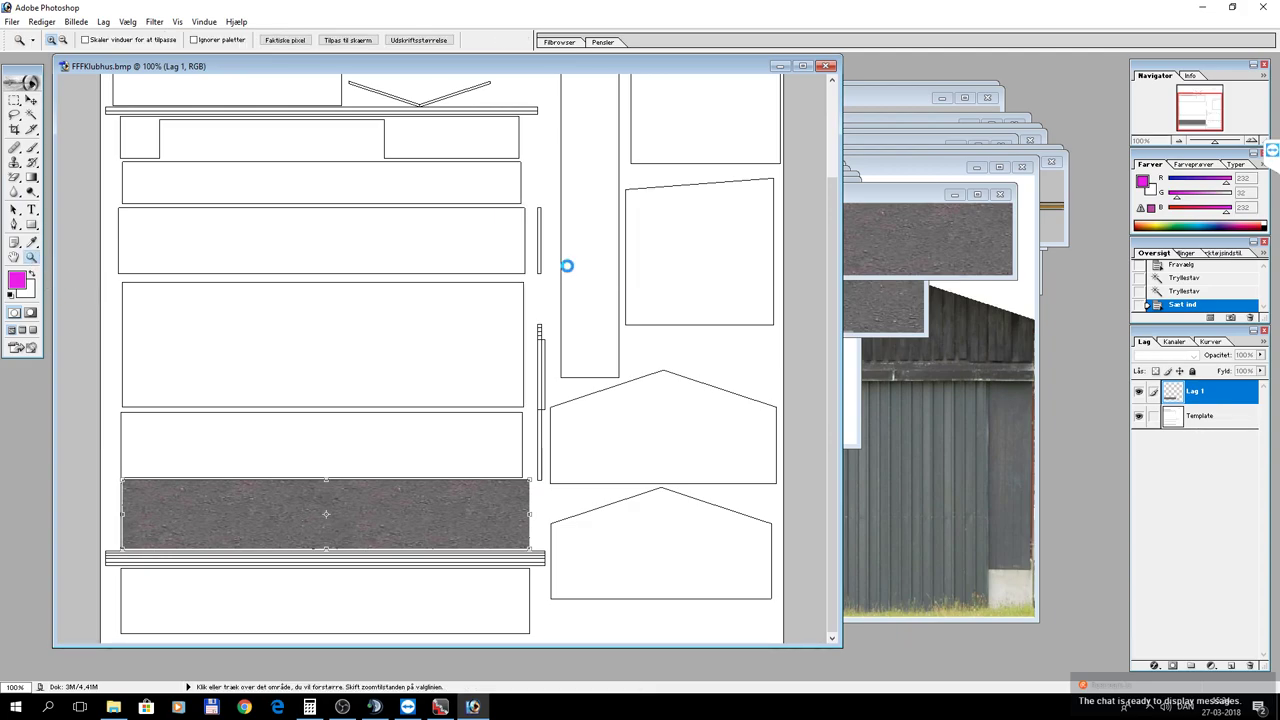
Free-transform the roof texture's upper corners to cover the strip's outline, at about 100.9% width and 96.7% height, and apply it.
left_click(428, 508)
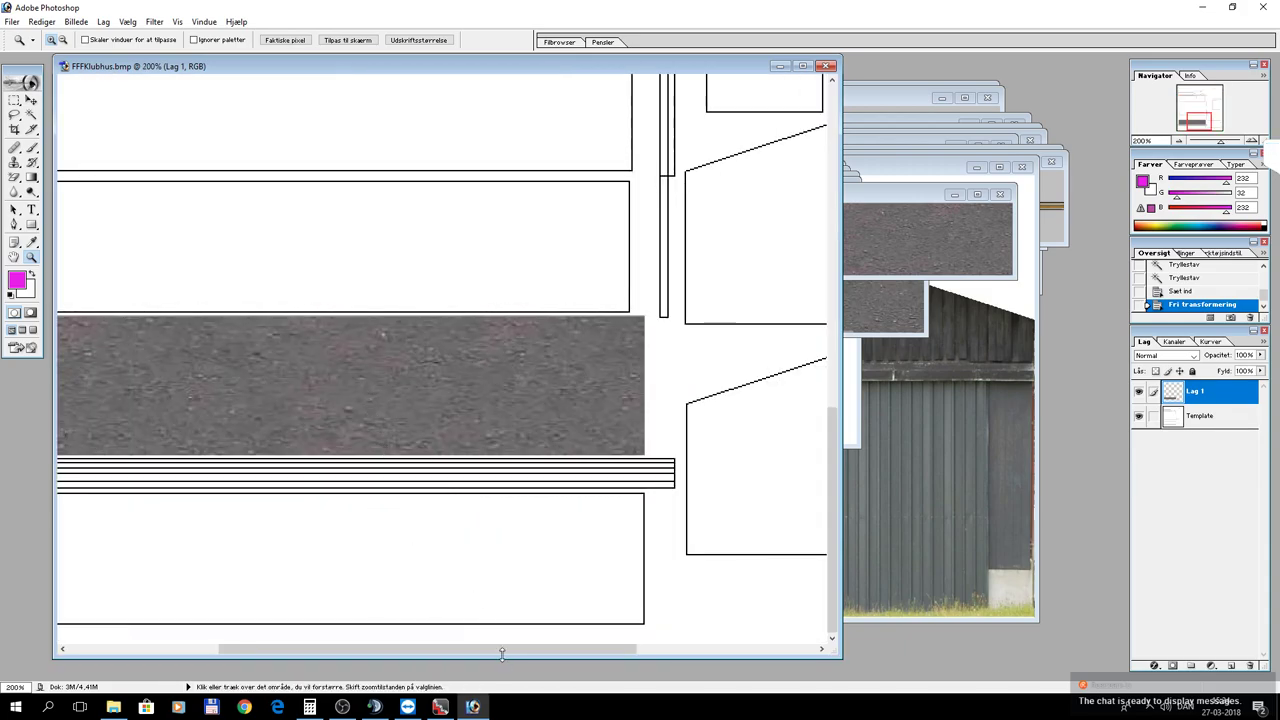
left_click_drag(501, 648, 337, 640)
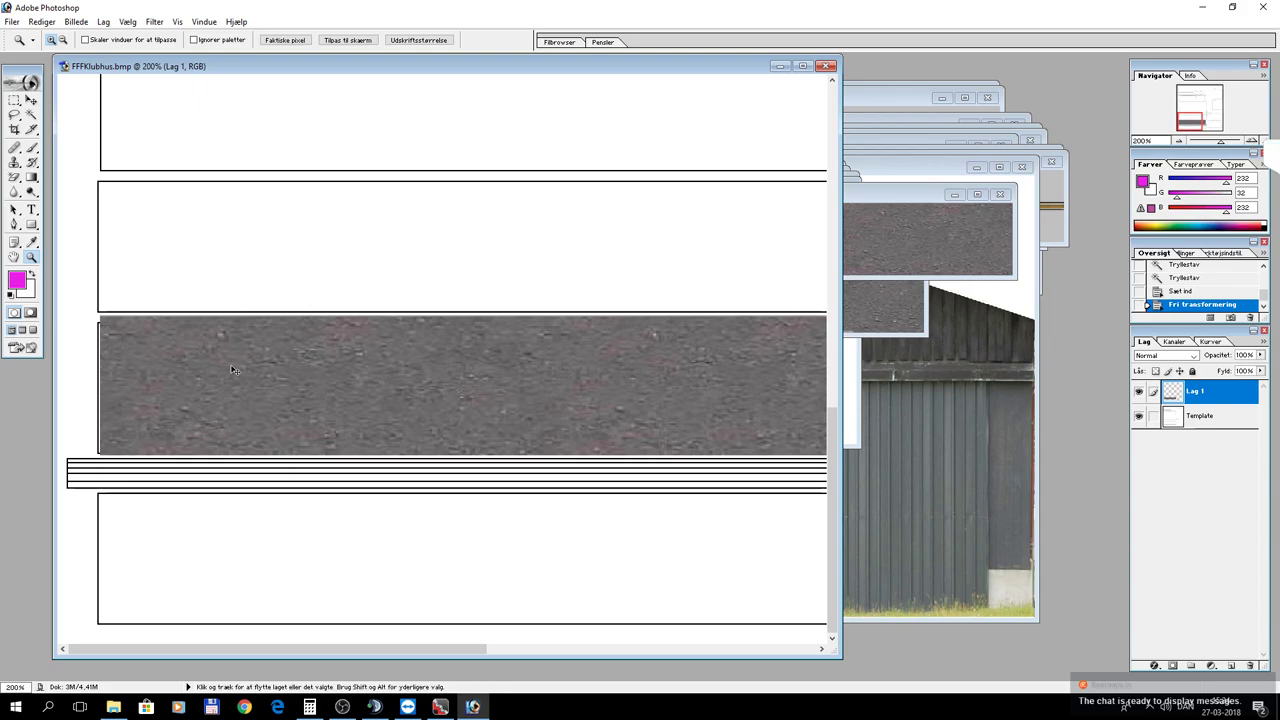
key("ctrl+t")
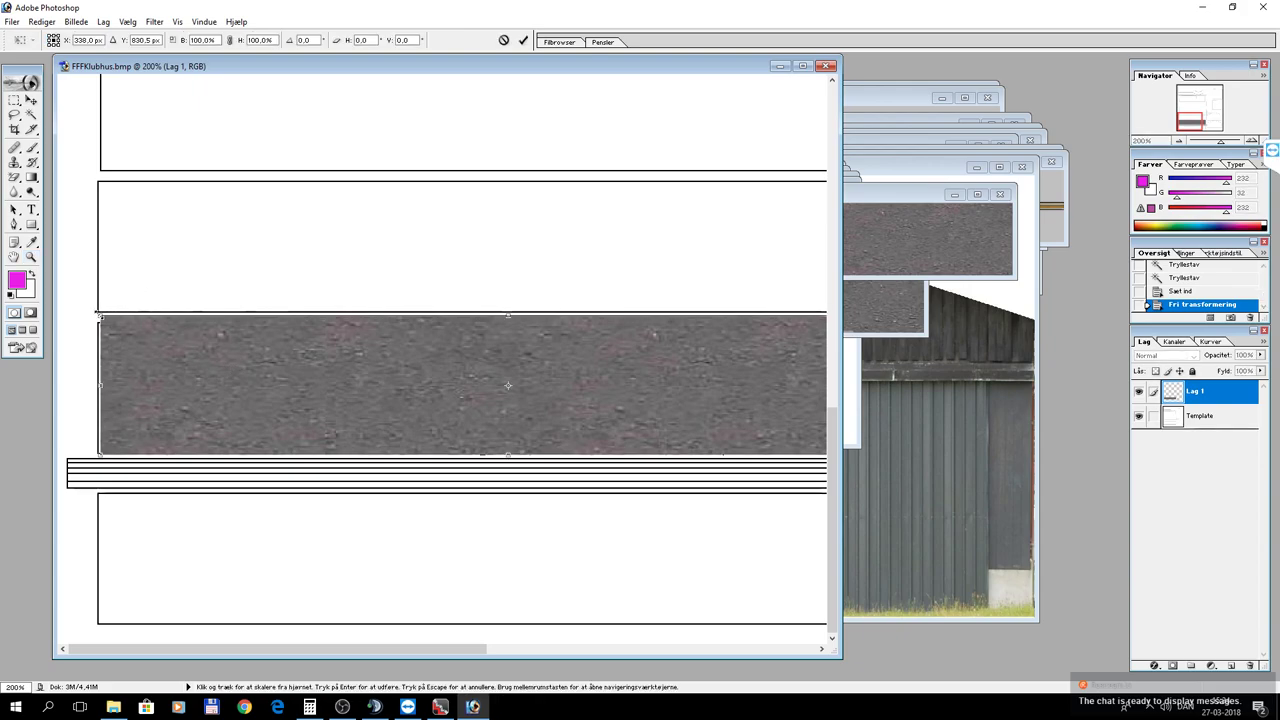
left_click_drag(100, 316, 95, 321)
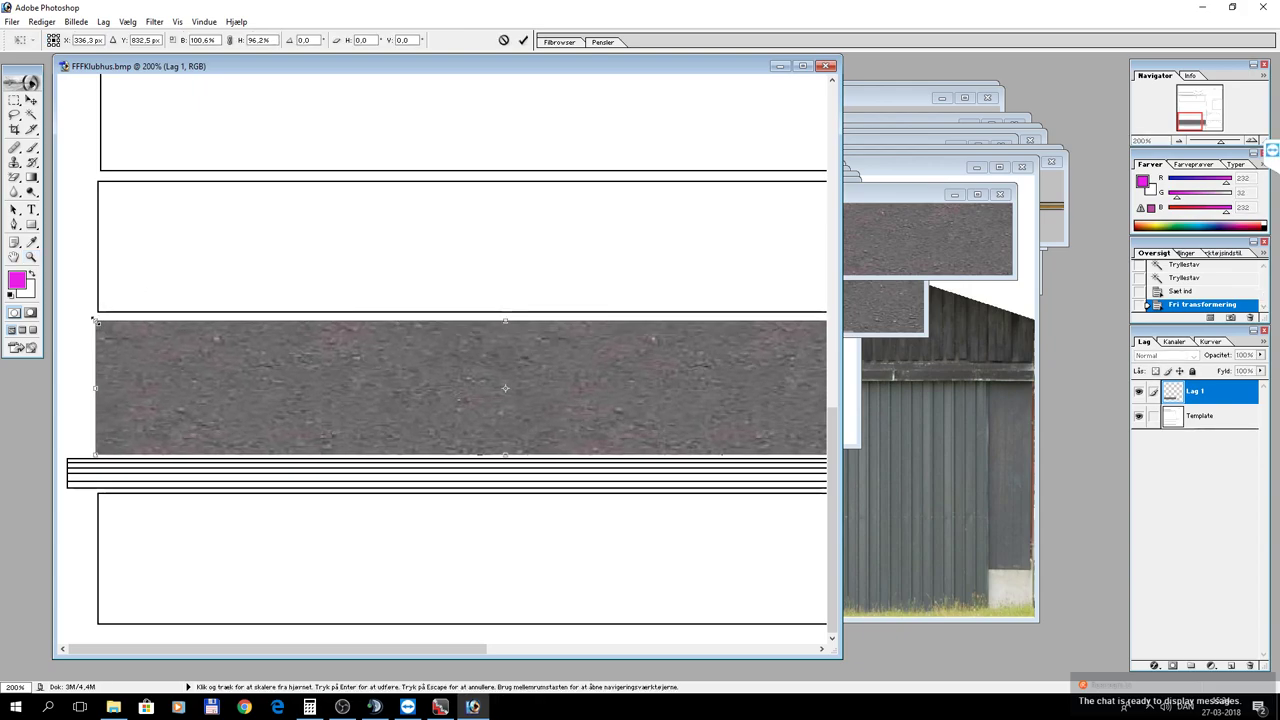
left_click_drag(95, 321, 93, 319)
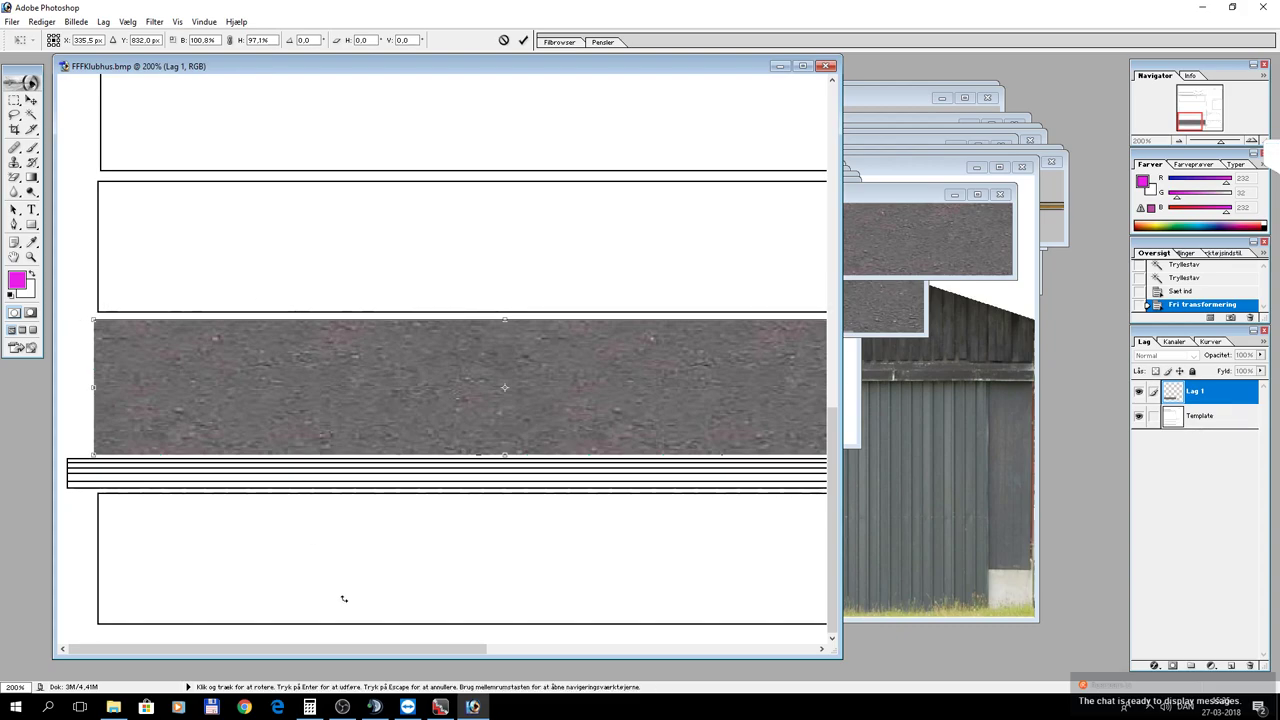
mouse_move(441, 657)
left_mouse_down()
mouse_move(567, 660)
mouse_move(511, 653)
left_mouse_up()
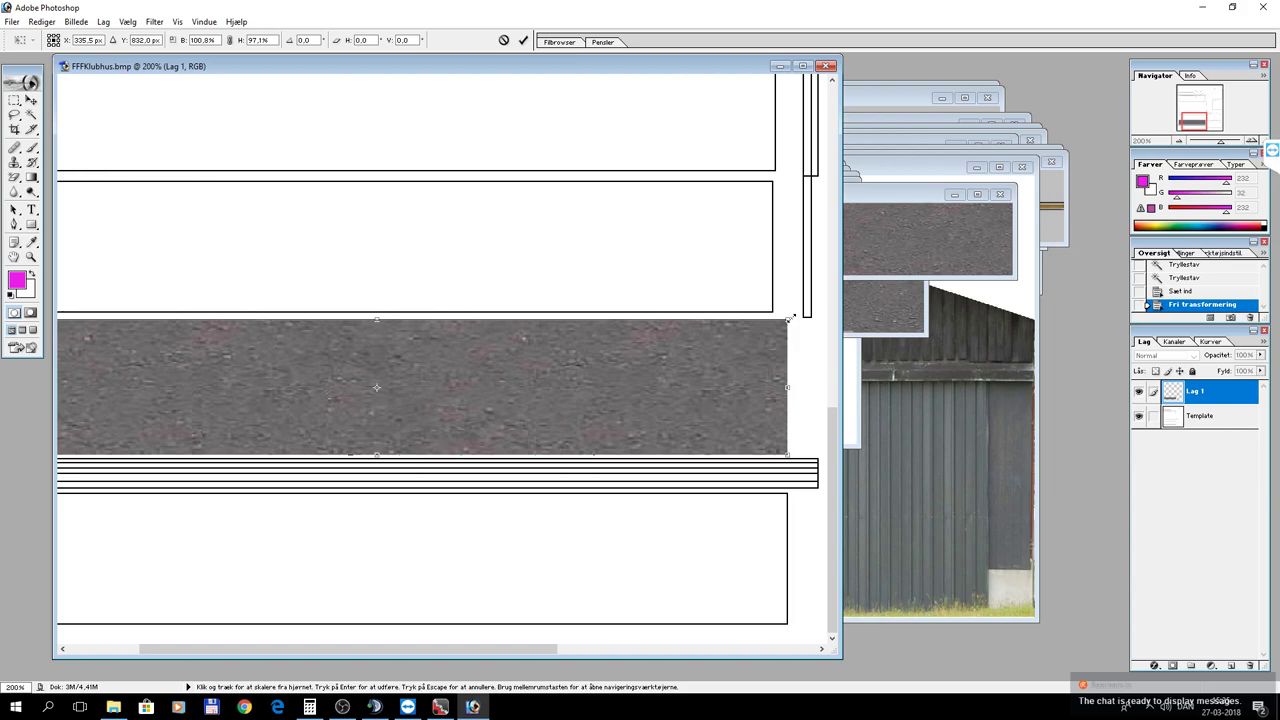
left_click_drag(790, 316, 790, 319)
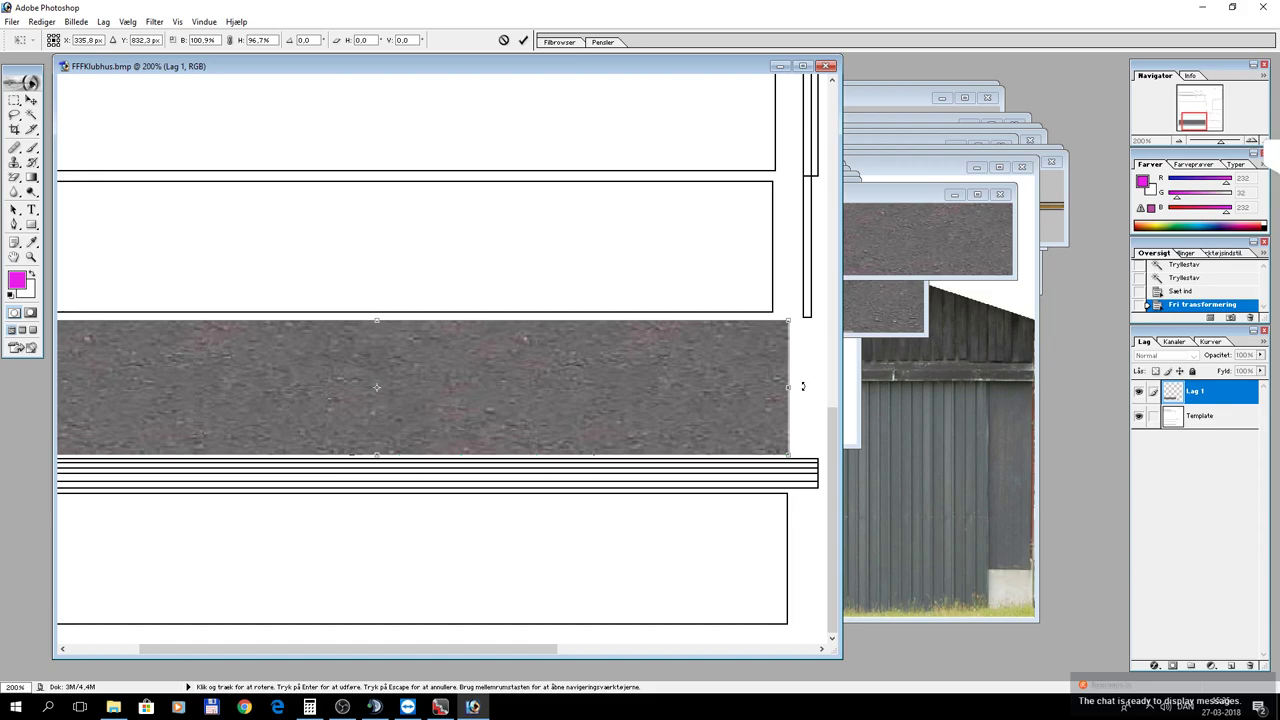
key("Return")
key("z")
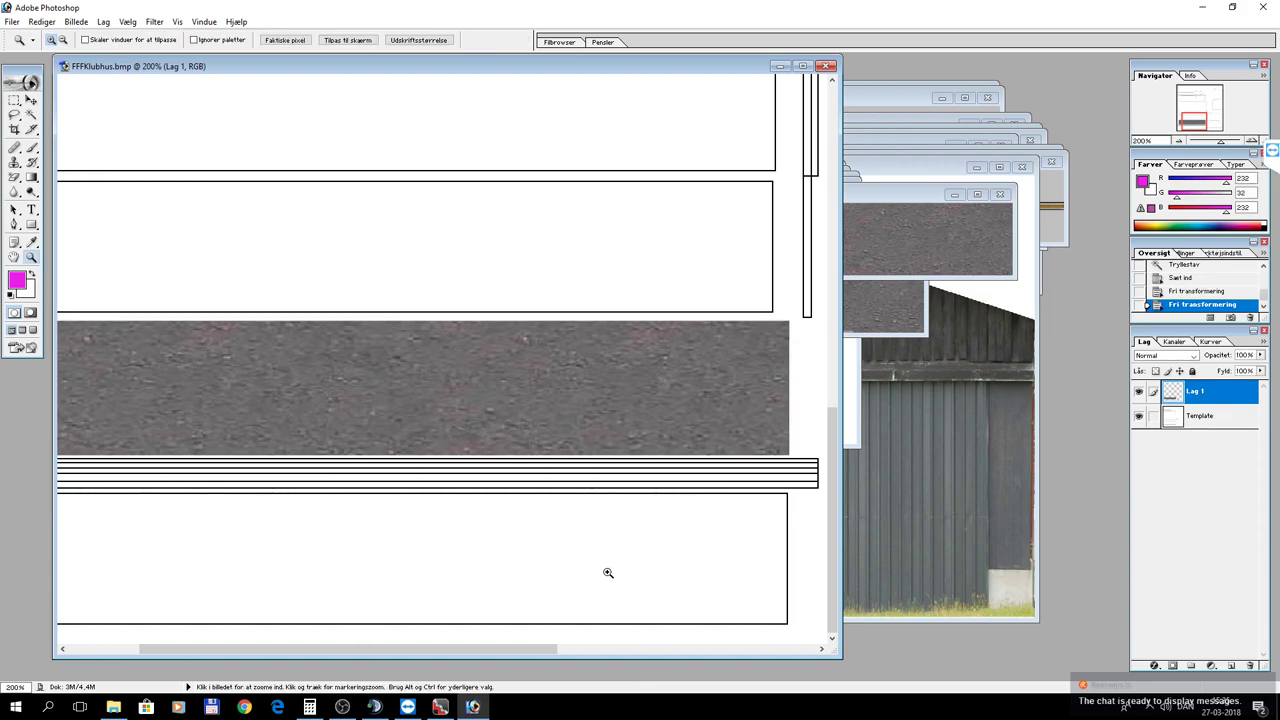
Move layer Lag 1 below the Template layer and check how the texture's edge fits the outline.
left_click_drag(549, 652, 497, 658)
left_click_drag(1193, 393, 1193, 452)
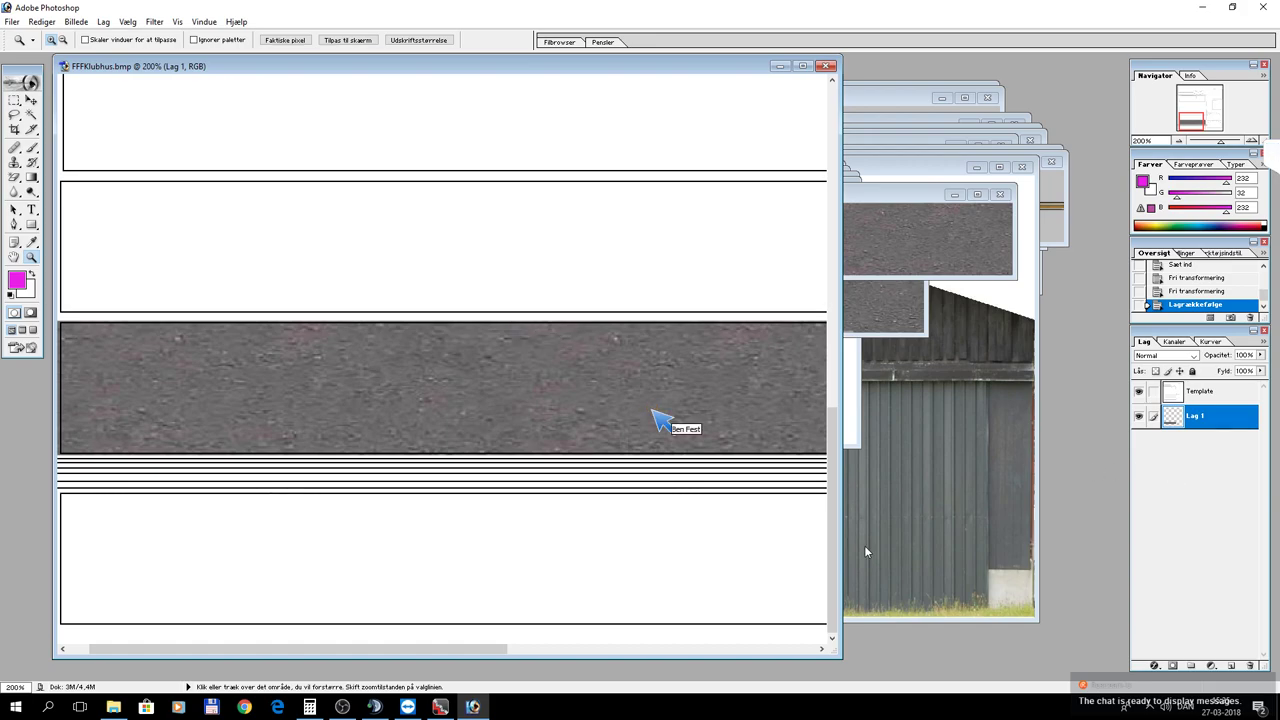
mouse_move(420, 650)
left_mouse_down()
mouse_move(382, 657)
mouse_move(533, 657)
mouse_move(373, 647)
left_mouse_up()
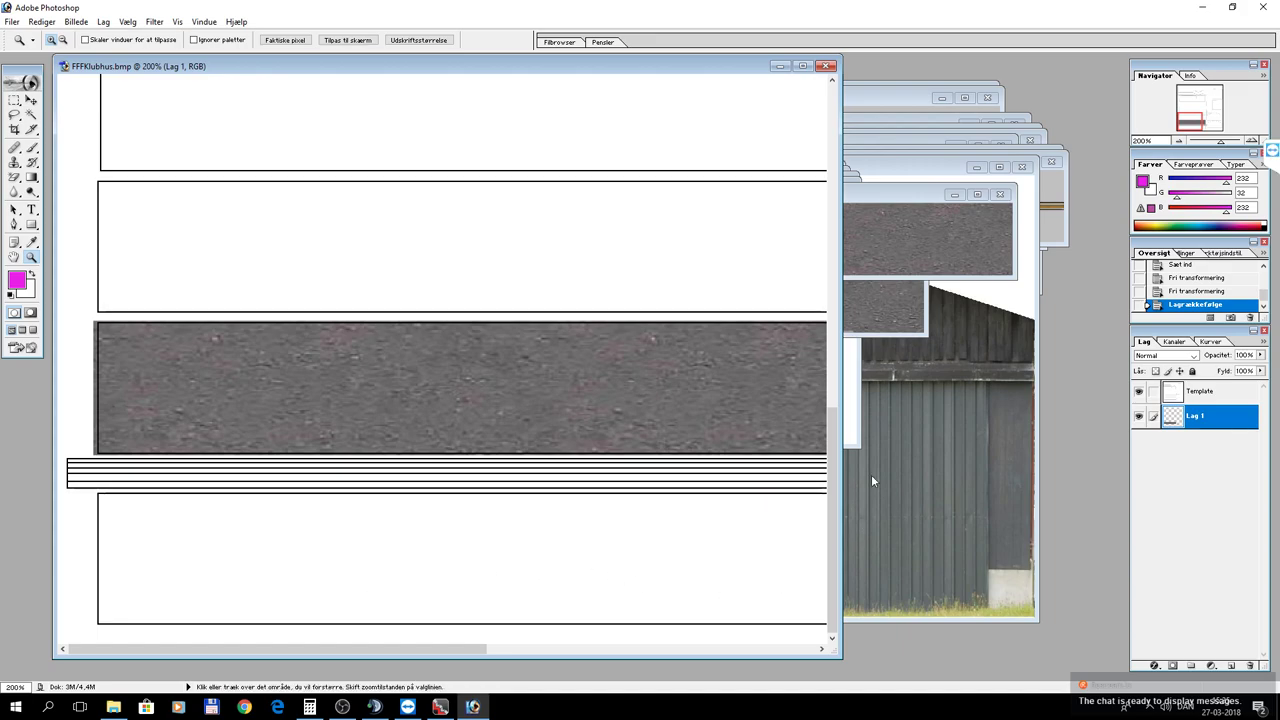
Locate the upper gable part in the template, select the whole port_1.jpg image, and return to the template.
left_click_drag(829, 443, 824, 291)
left_click_drag(418, 650, 711, 650)
left_click_drag(827, 378, 827, 484)
left_click_drag(672, 655, 713, 655)
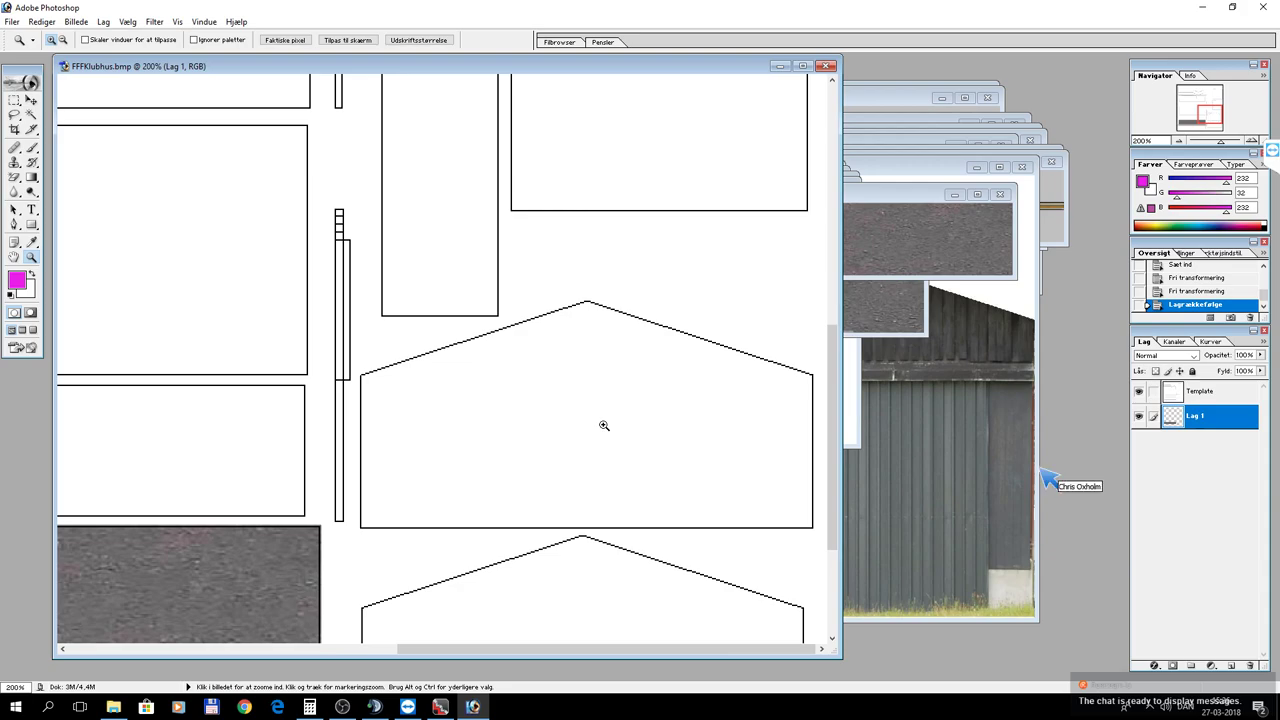
left_click(1006, 450)
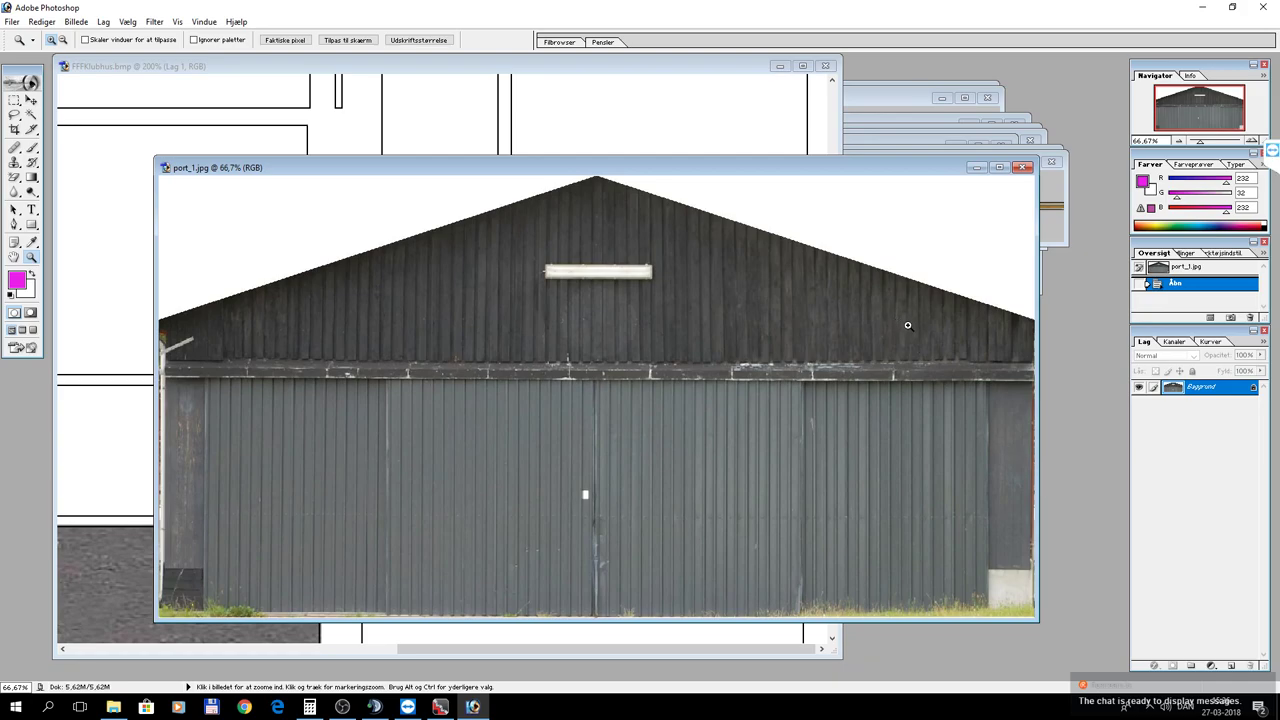
key("ctrl+a")
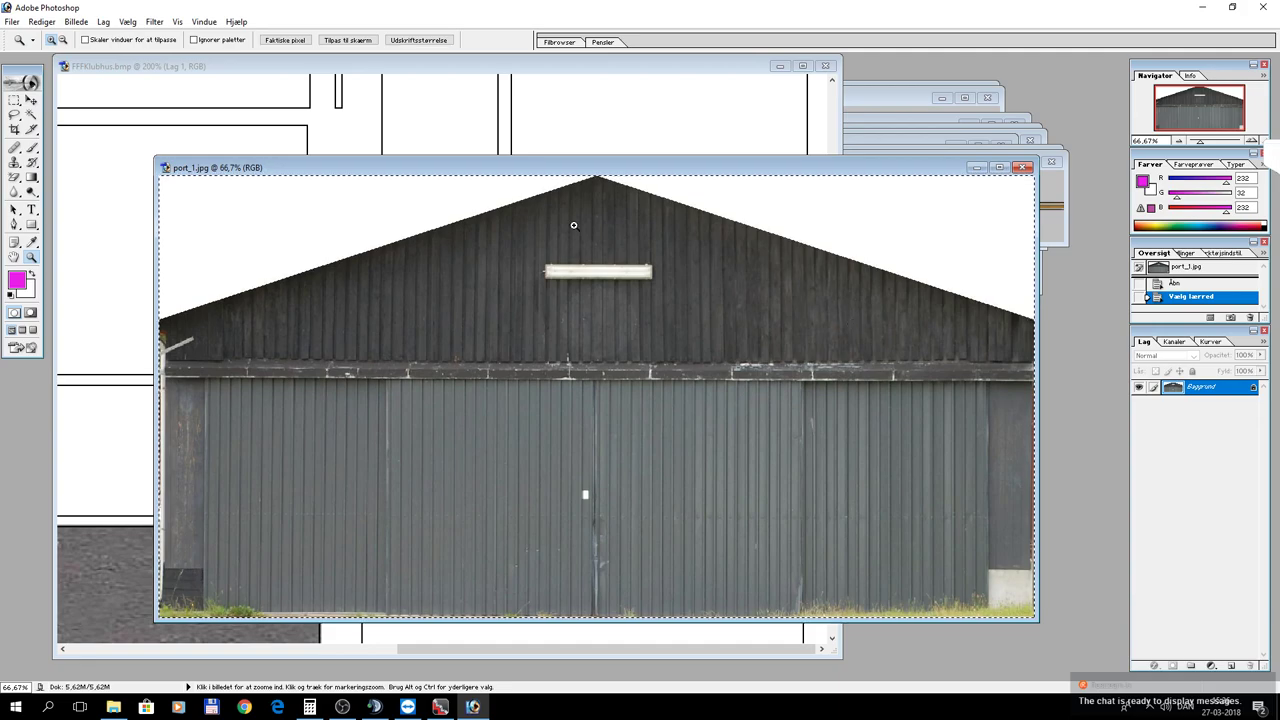
left_click(776, 133)
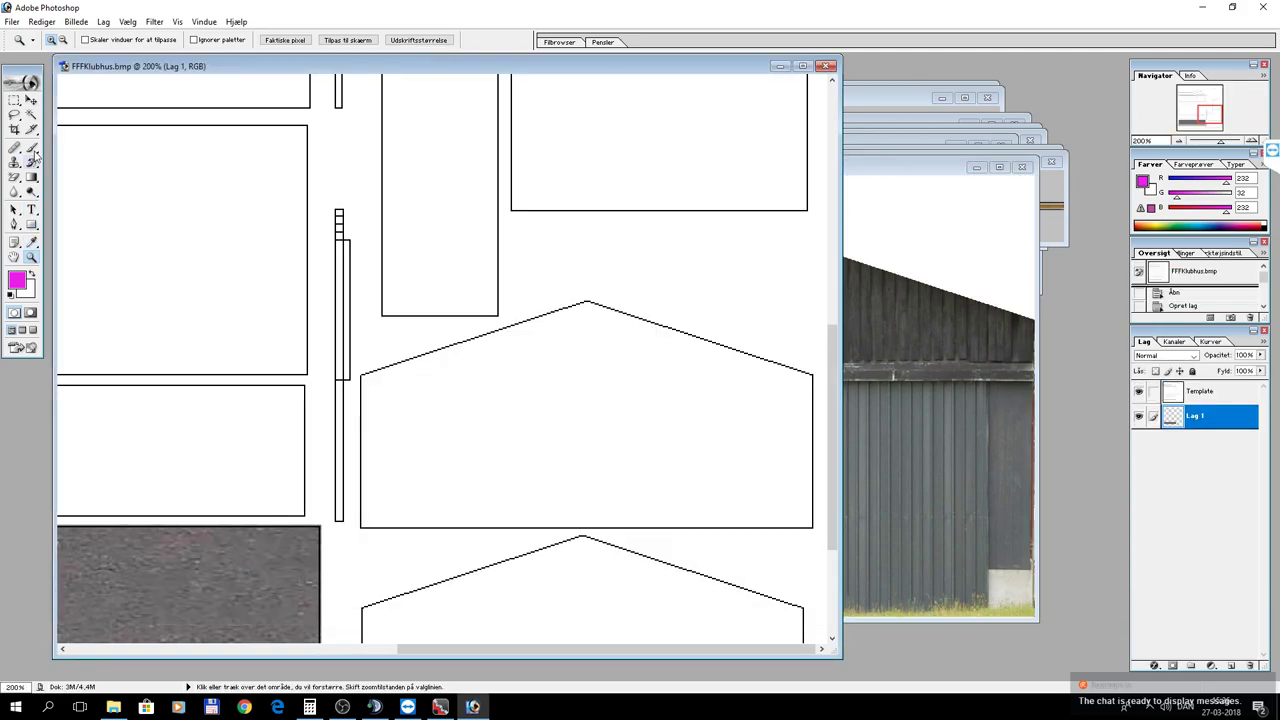
left_click(32, 115)
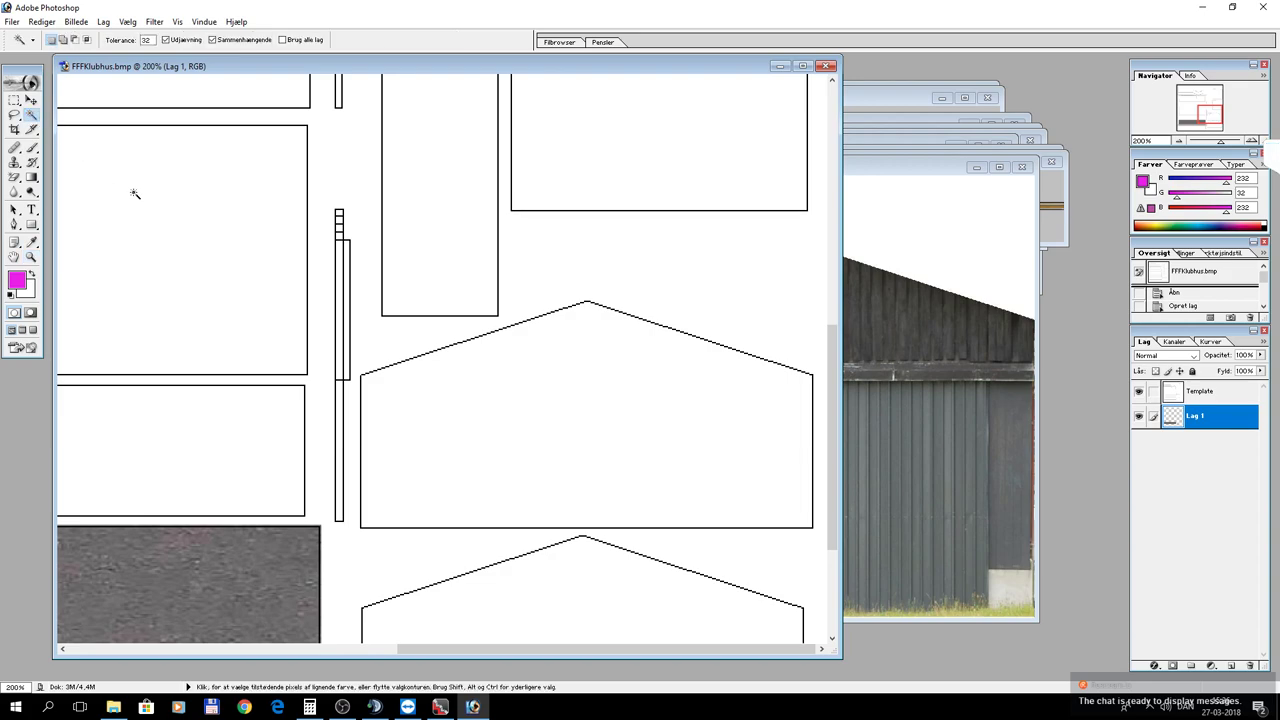
left_click(597, 460)
key("ctrl+d")
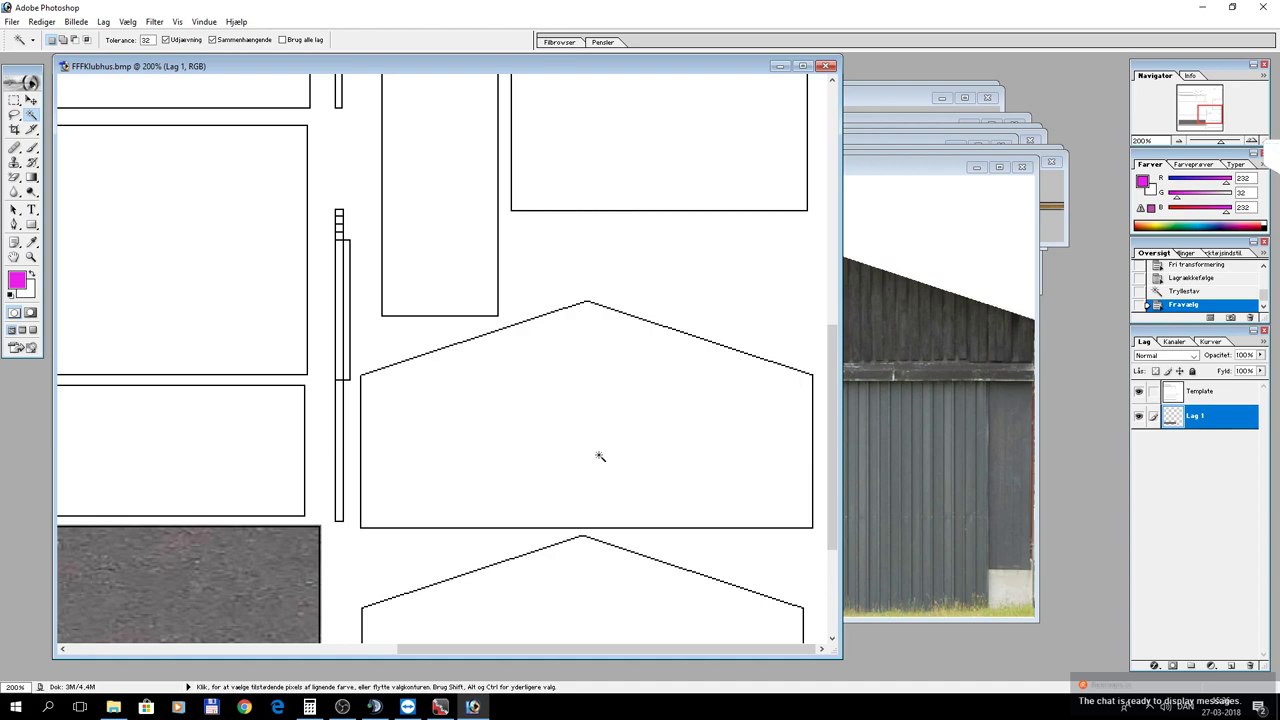
left_click(600, 457)
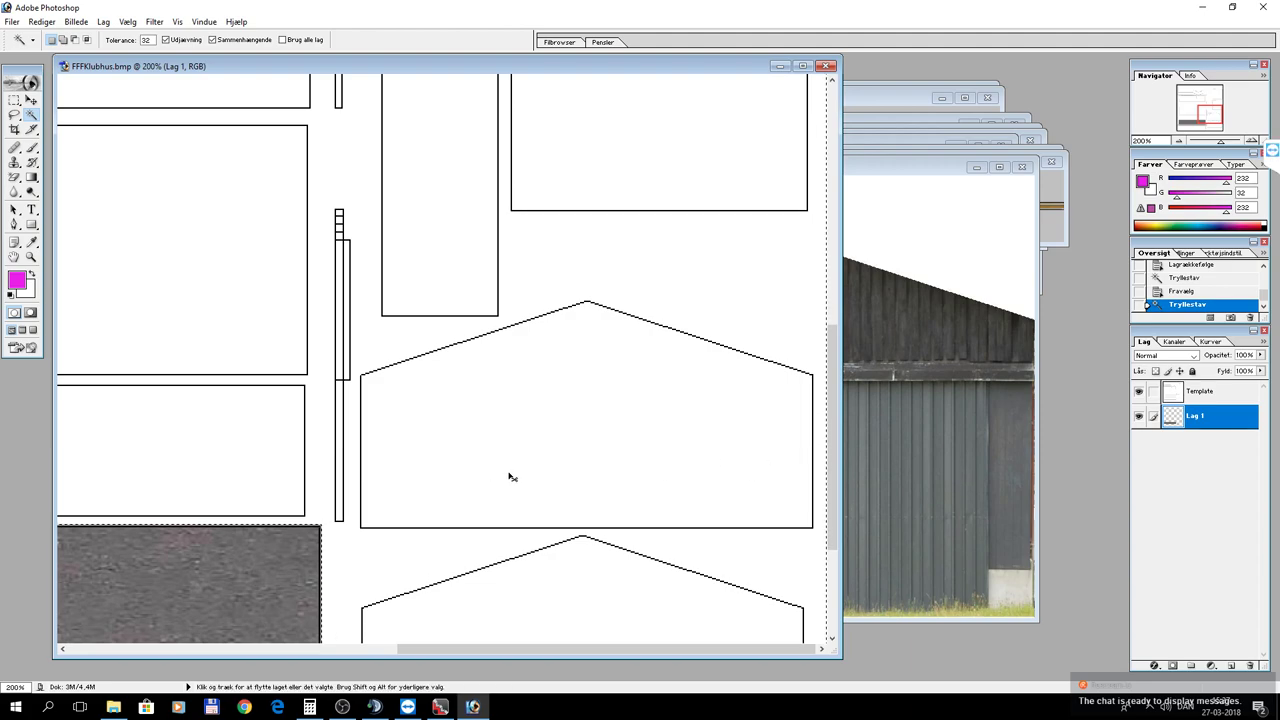
key("ctrl+v")
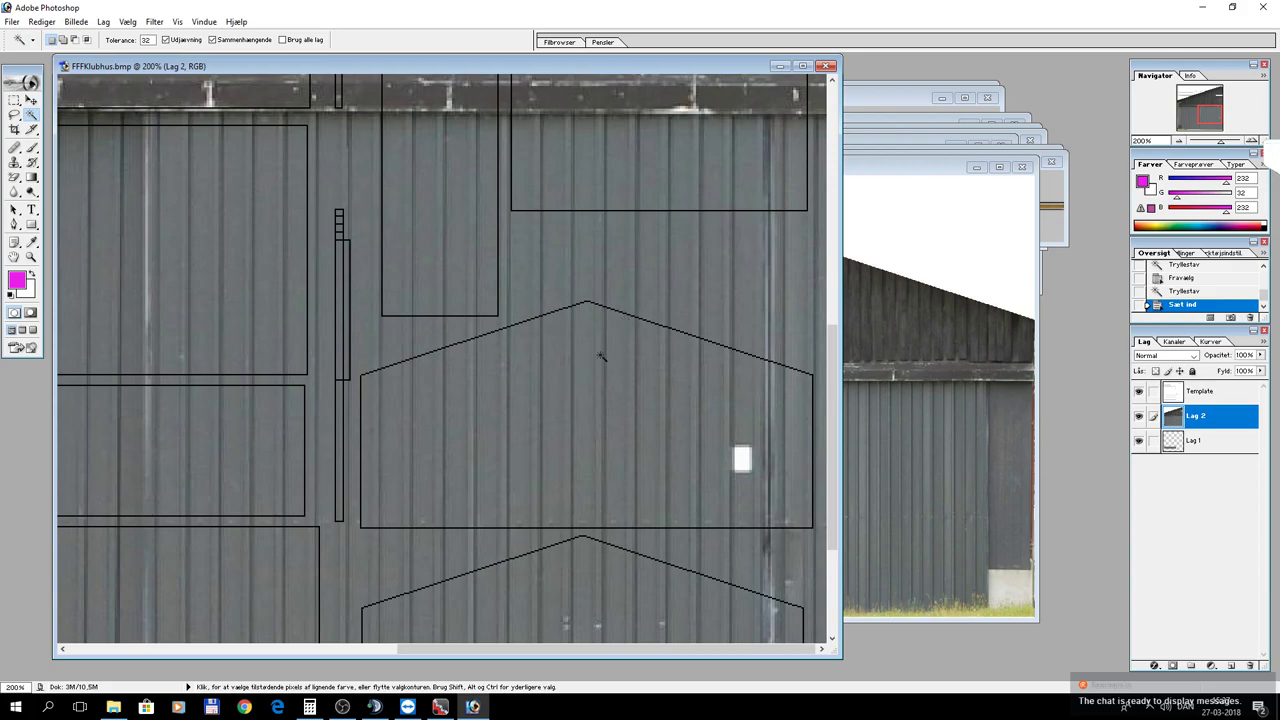
key("ctrl+z")
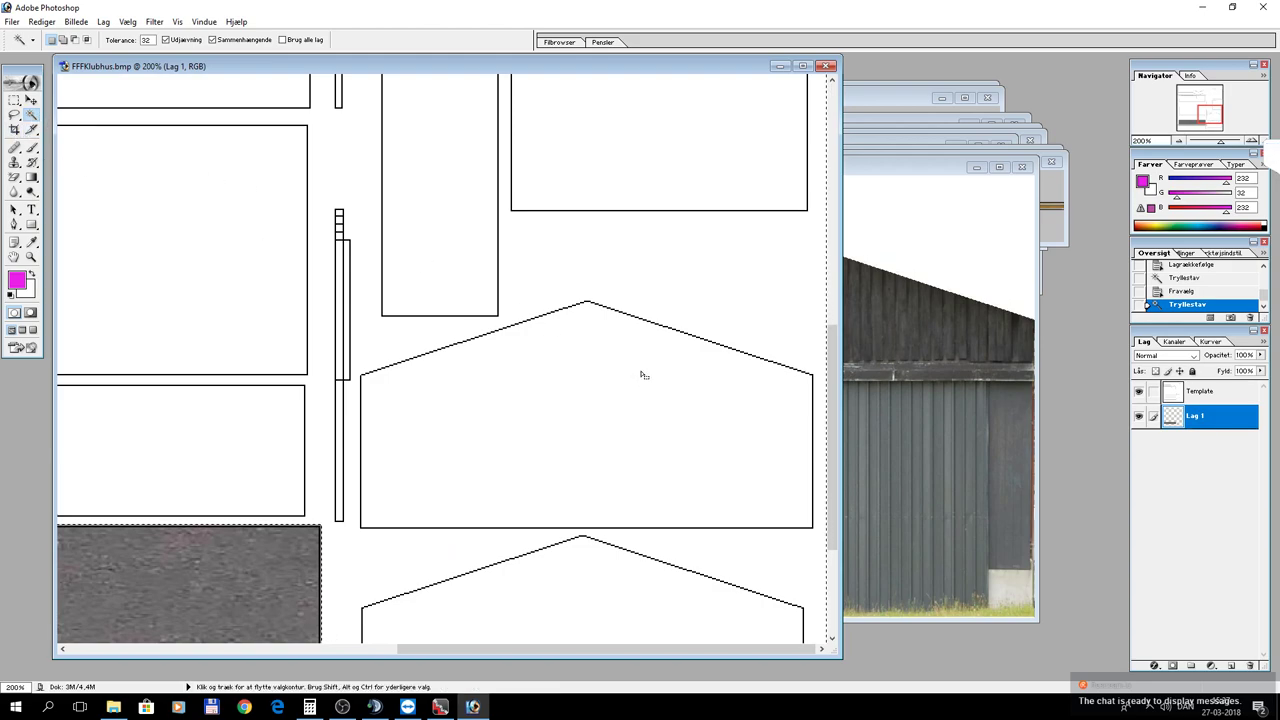
Clear the current selection, marquee the upper gable part's area on Lag 1, and paste the port_1.jpg image.
scroll(644, 375, "down", 1)
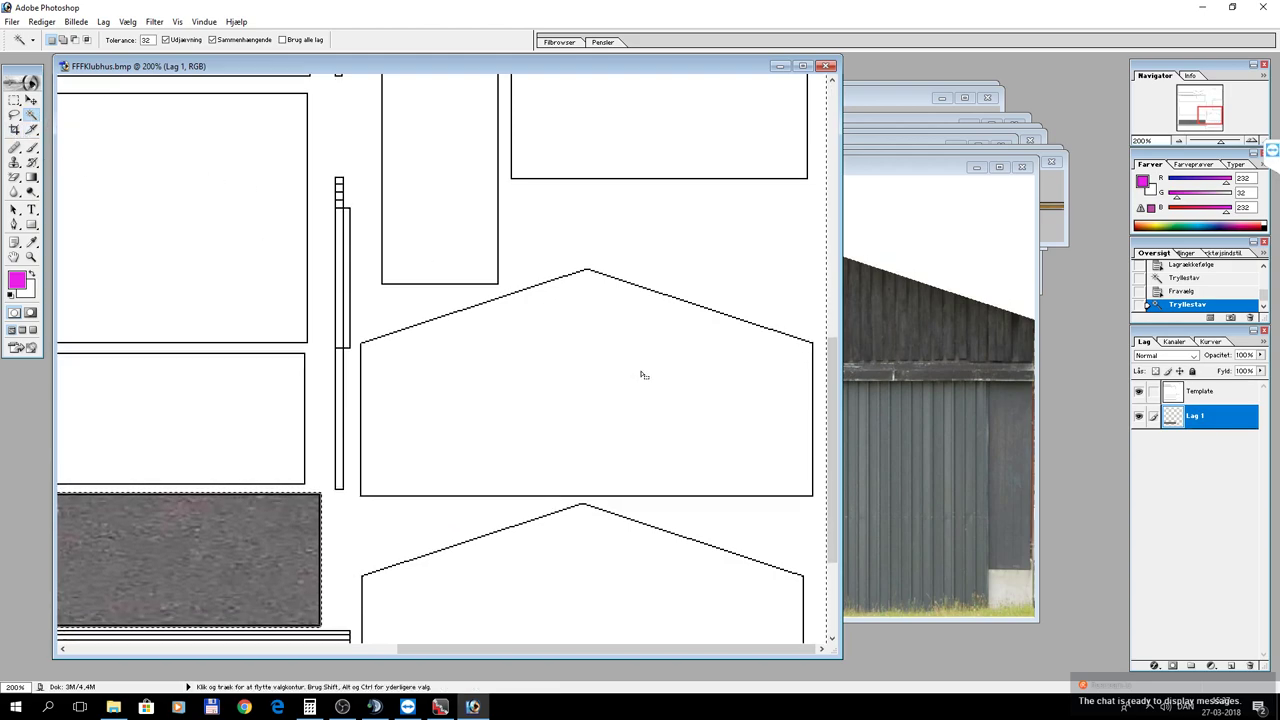
left_click(32, 258)
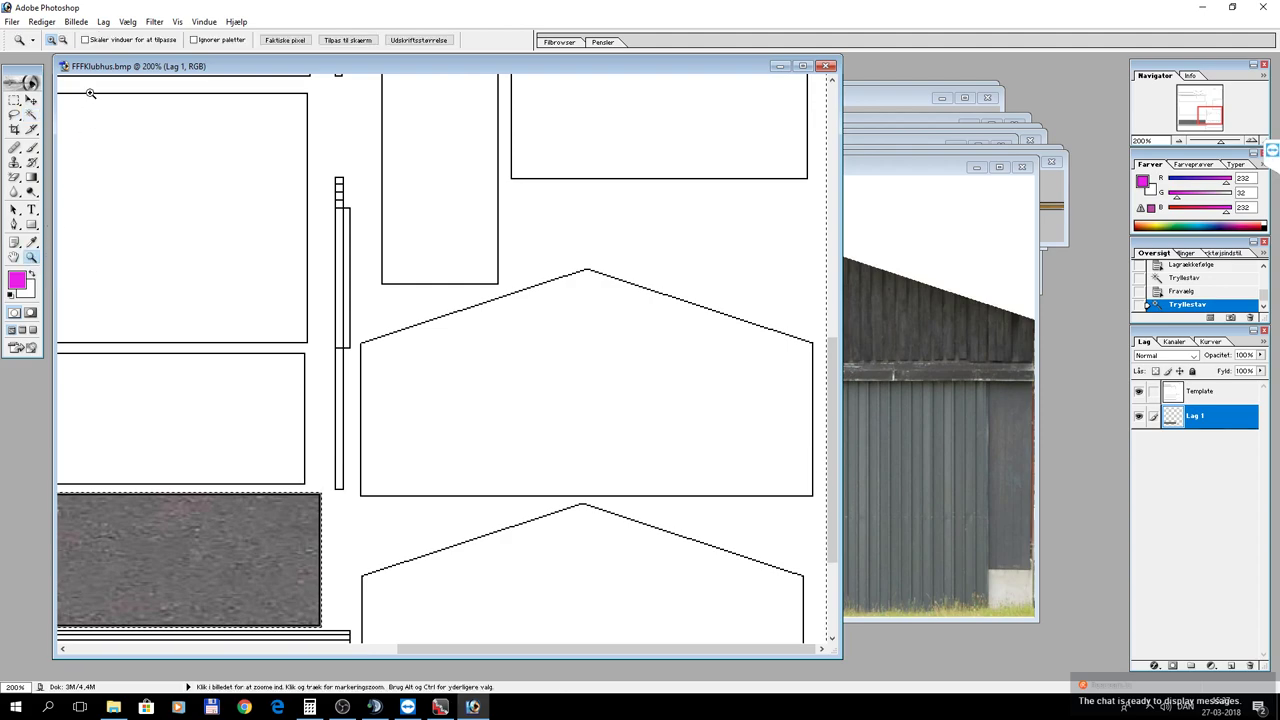
left_click(546, 411, "alt")
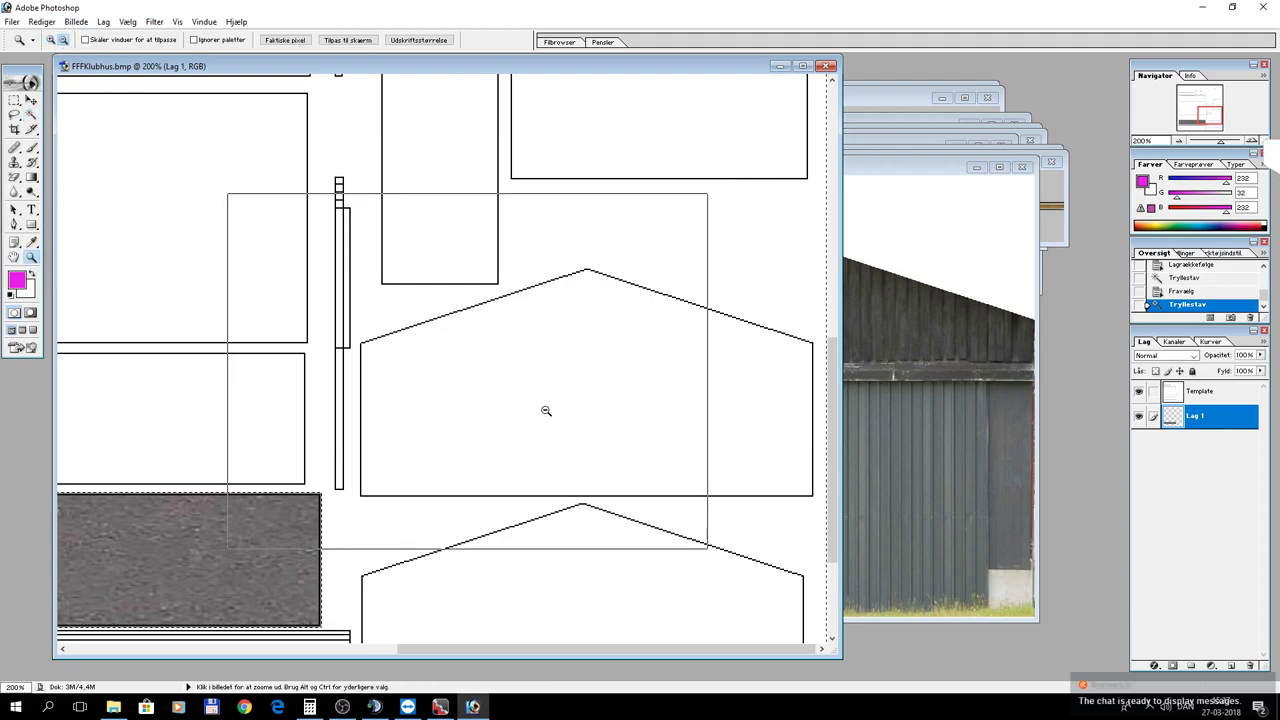
left_click(546, 411, "alt")
left_click(546, 411, "alt")
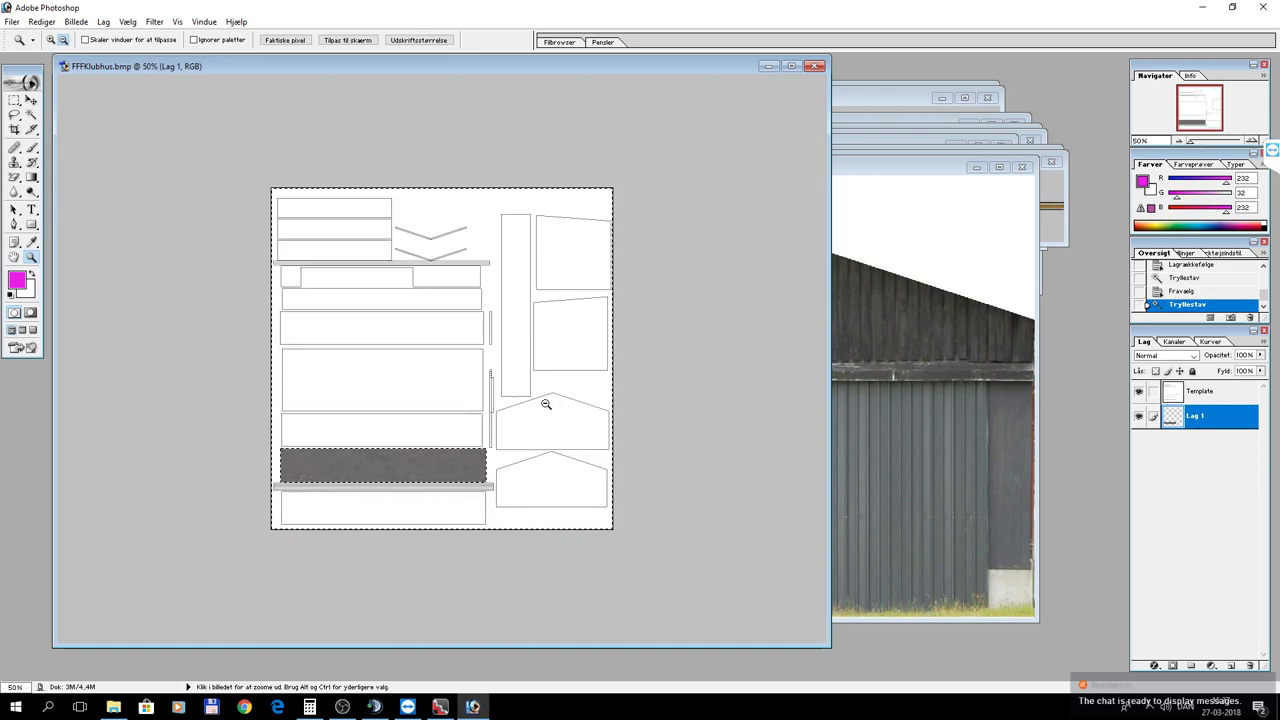
left_click(15, 101)
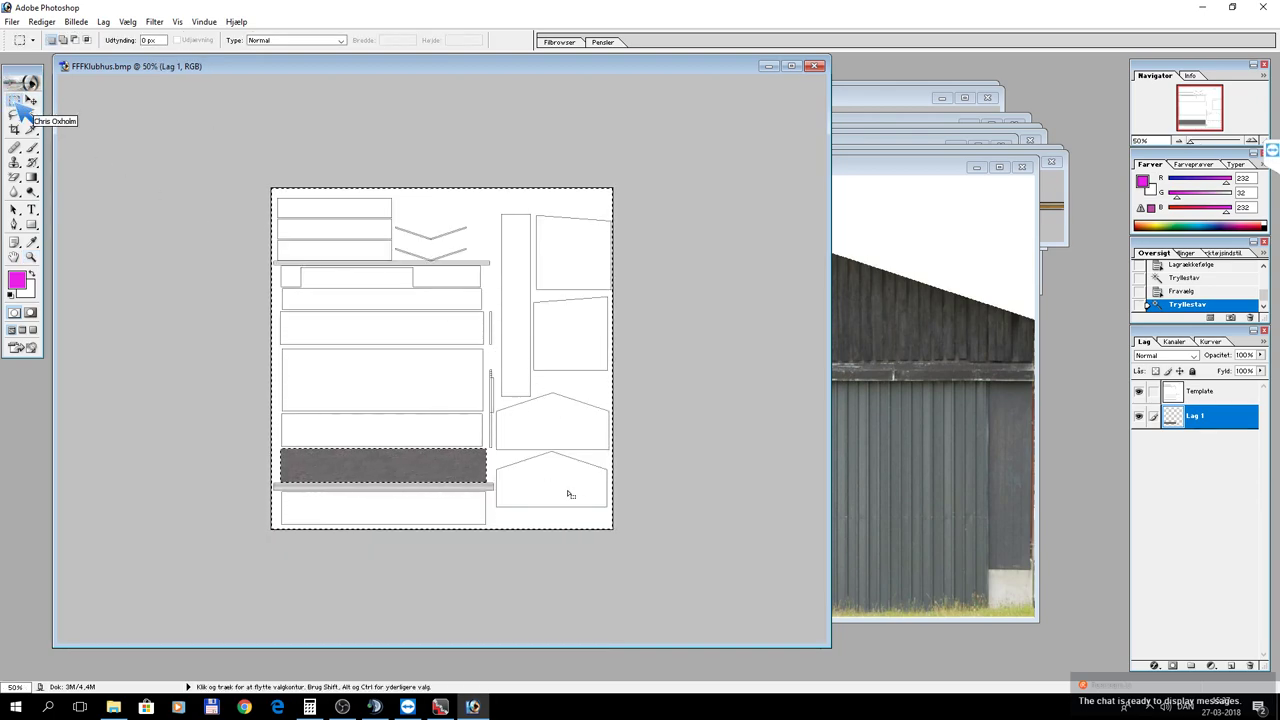
left_click_drag(349, 247, 568, 449)
left_click(297, 377)
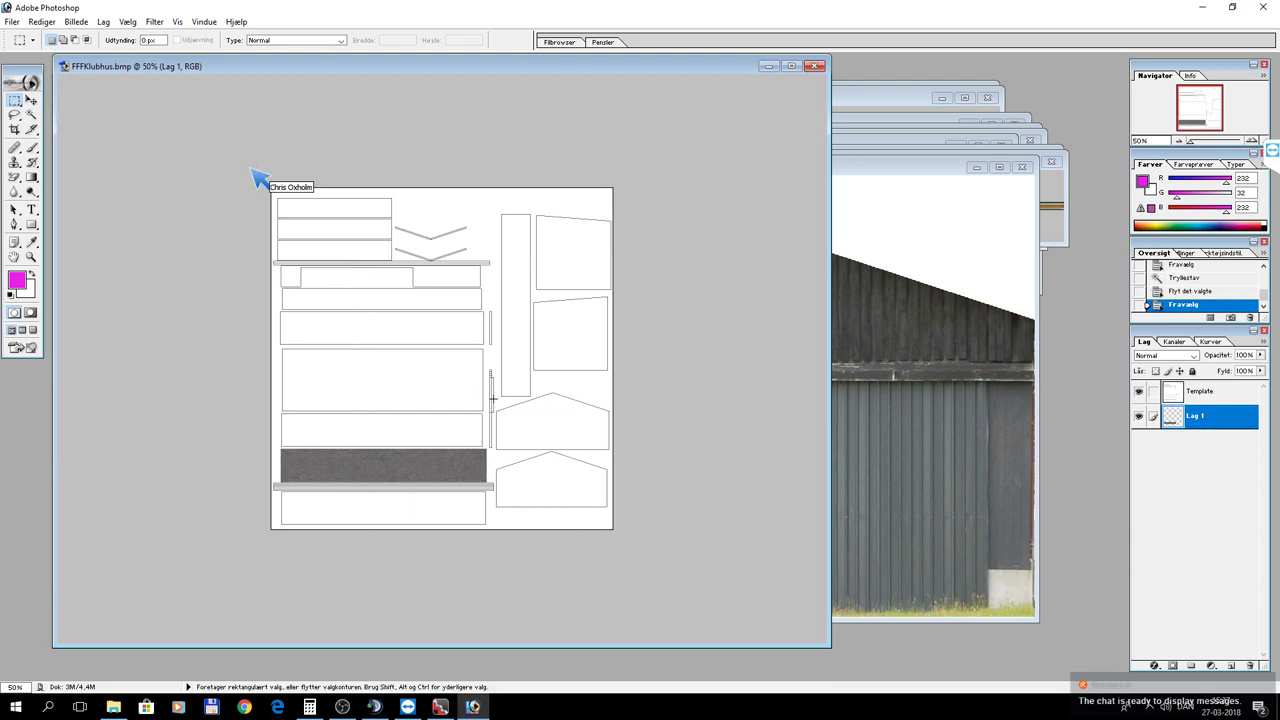
left_click_drag(496, 388, 611, 451)
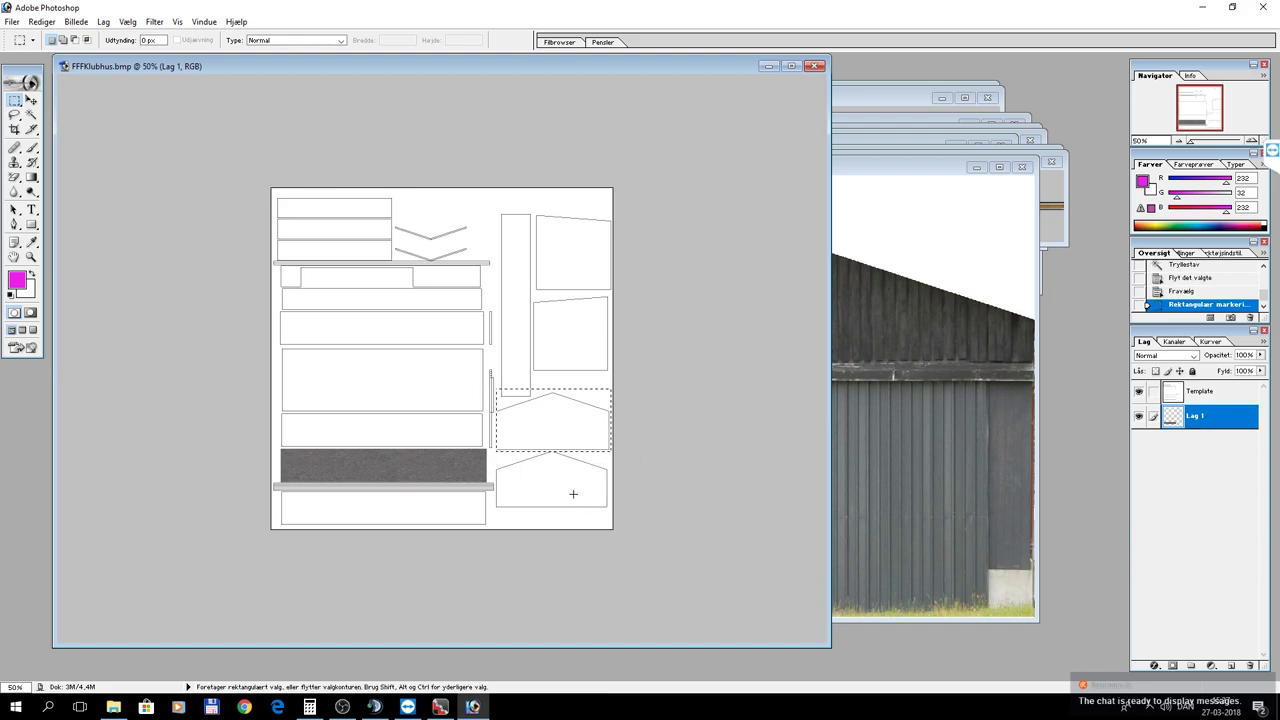
key("ctrl+v")
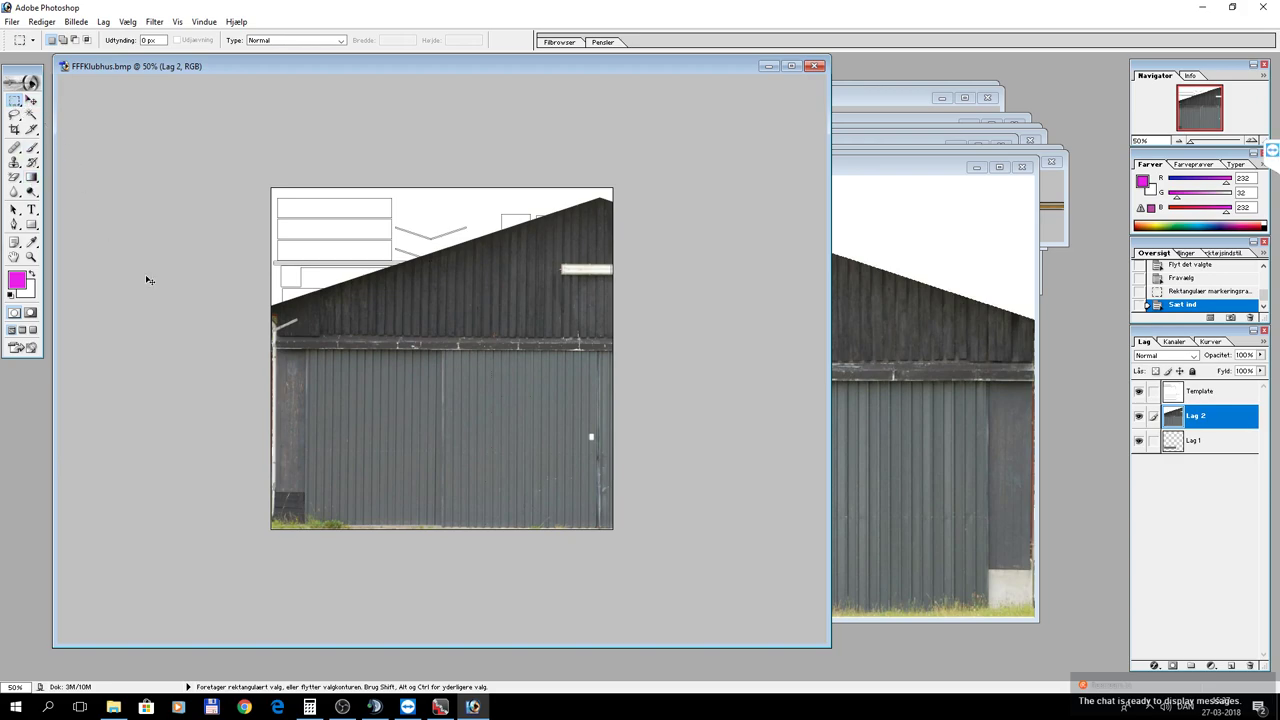
Free-transform the pasted hangar image to about 71.5% width and 42% height and move it so its full width is reachable.
key("ctrl+t")
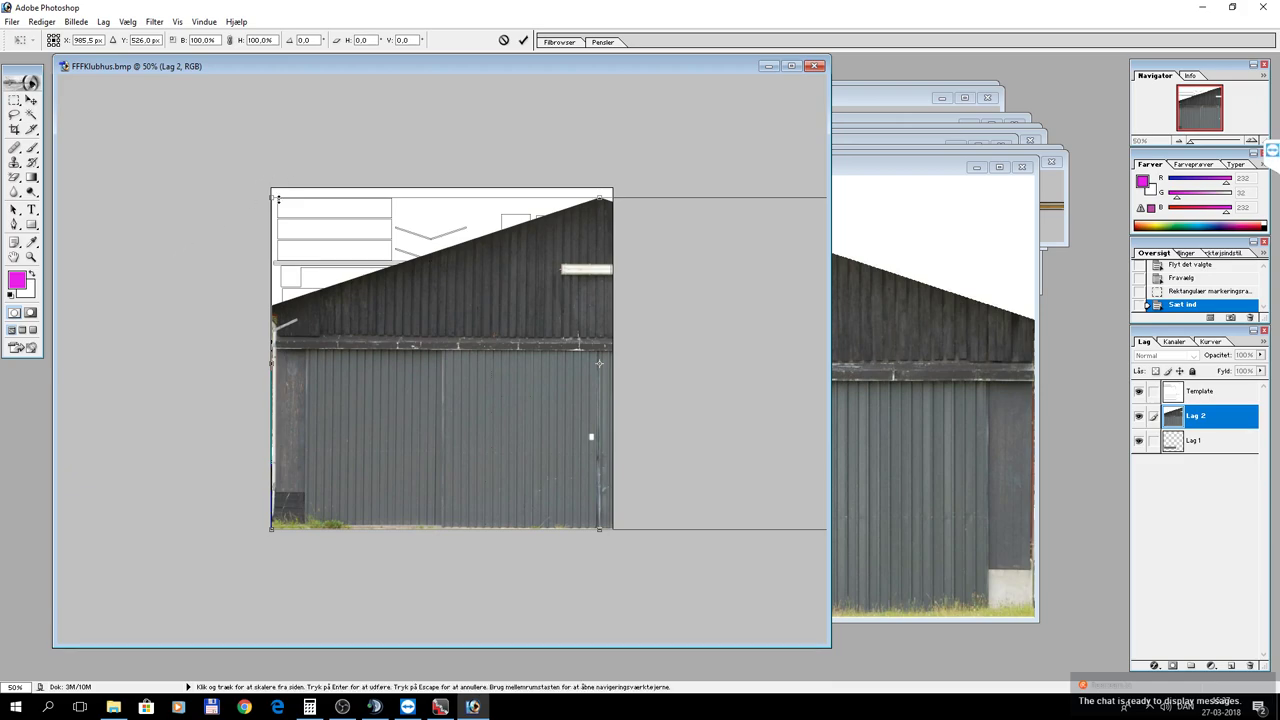
left_click_drag(278, 199, 458, 390)
left_click_drag(522, 443, 240, 331)
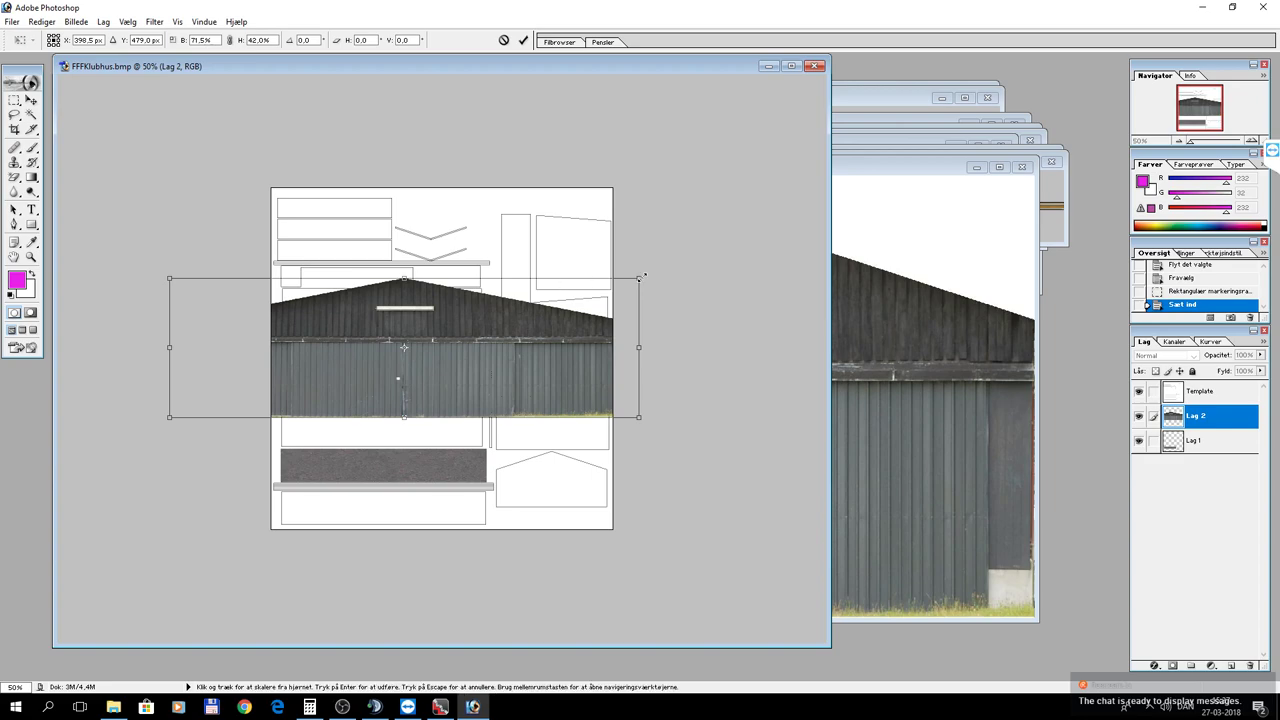
left_click_drag(642, 277, 537, 318)
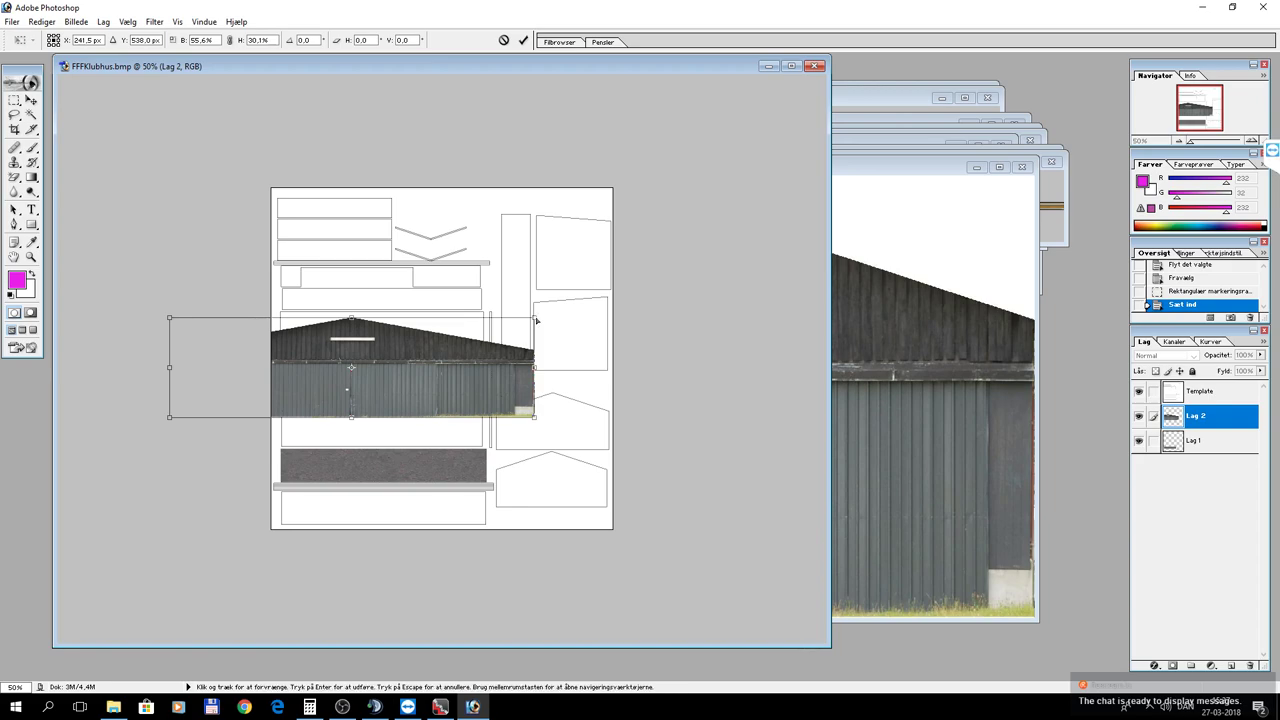
key("ctrl")
key("ctrl+z")
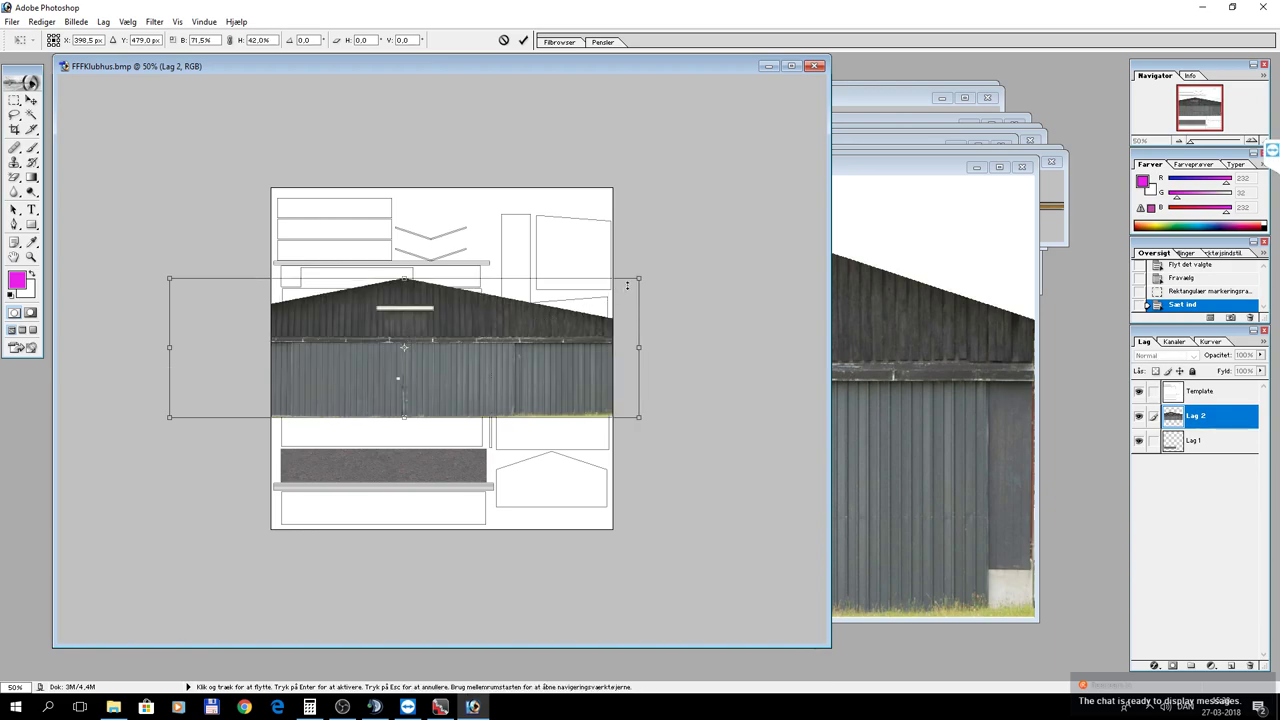
Shrink the hangar image to about 20.3% width and 11.9% height over the upper gable part, and apply the transformation.
left_click_drag(638, 280, 365, 360)
left_click_drag(306, 393, 554, 433)
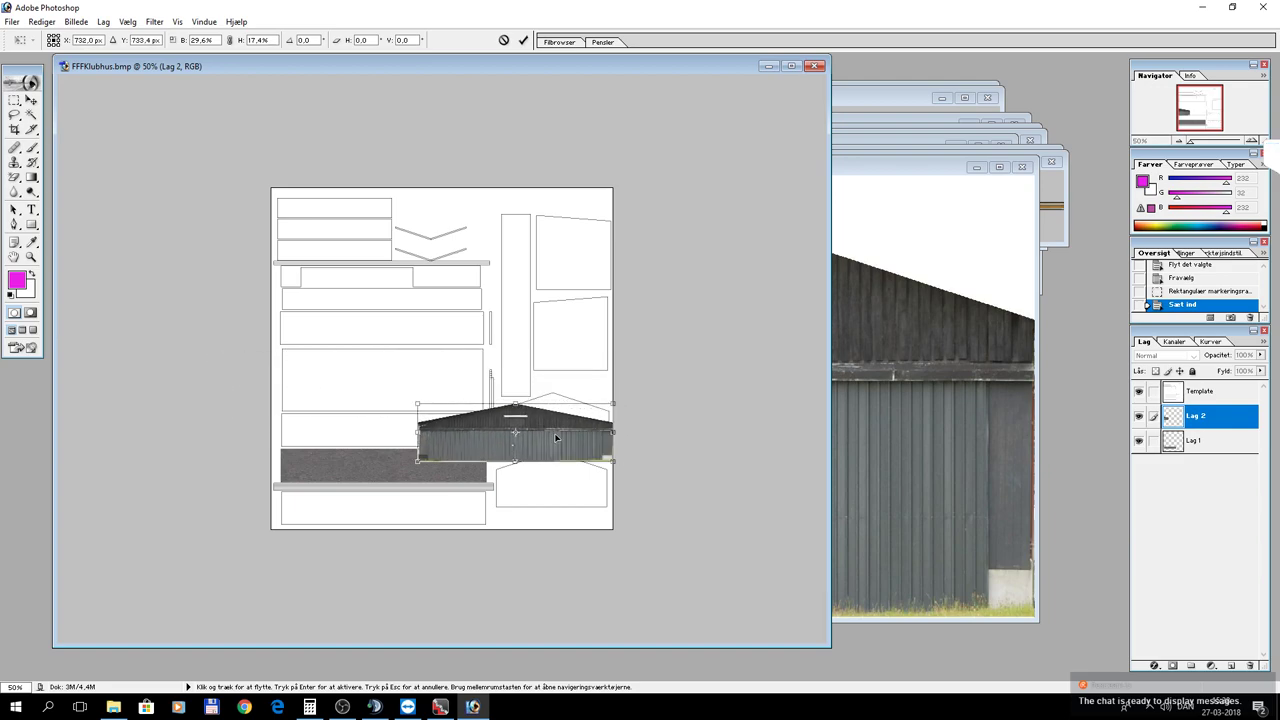
left_click_drag(614, 399, 563, 425, "shift")
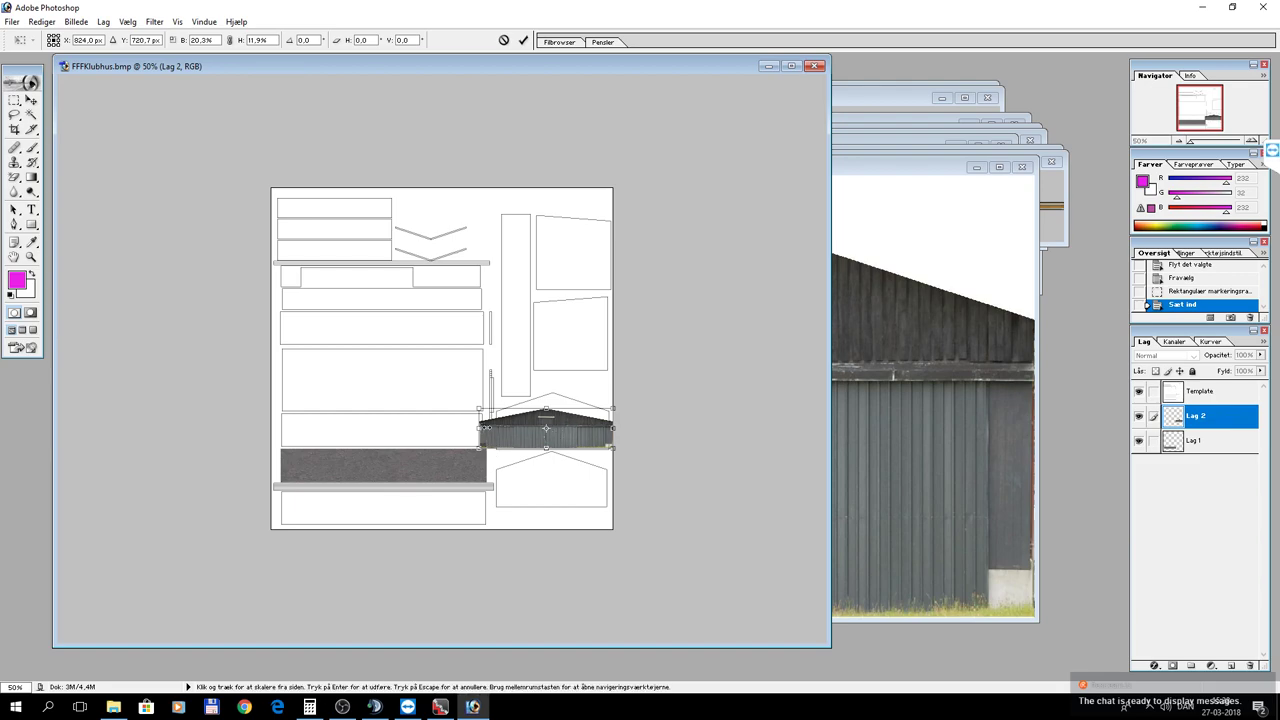
key("Return")
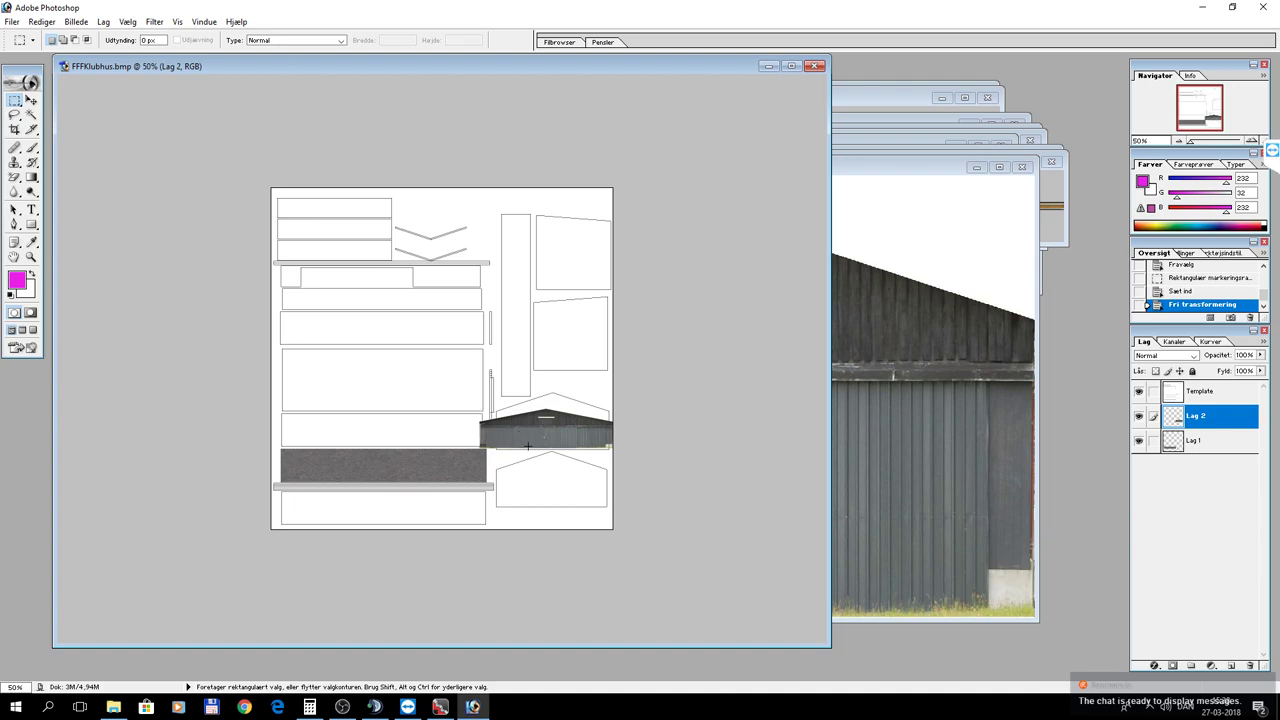
Free-transform the hangar texture's corners to match the upper gable outline, at about 85.6% width and 144.1% height.
left_click(31, 258)
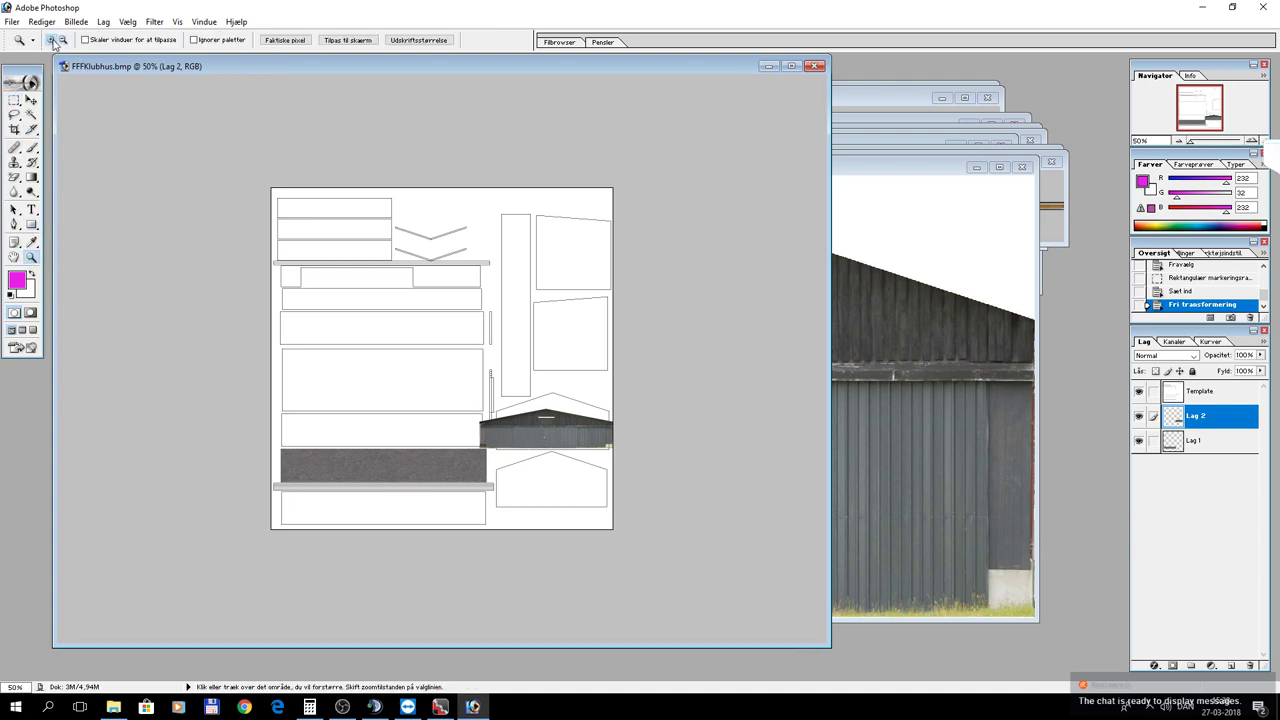
left_click(546, 446)
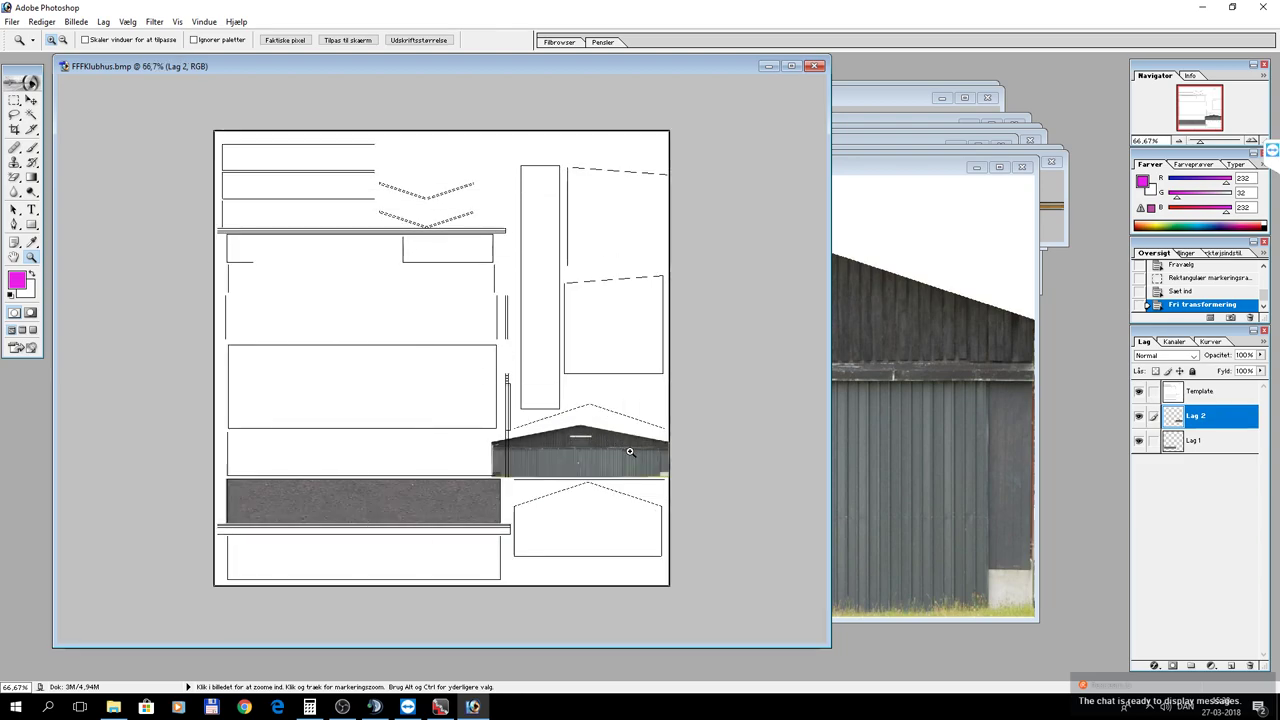
left_click(627, 450)
left_click(650, 450)
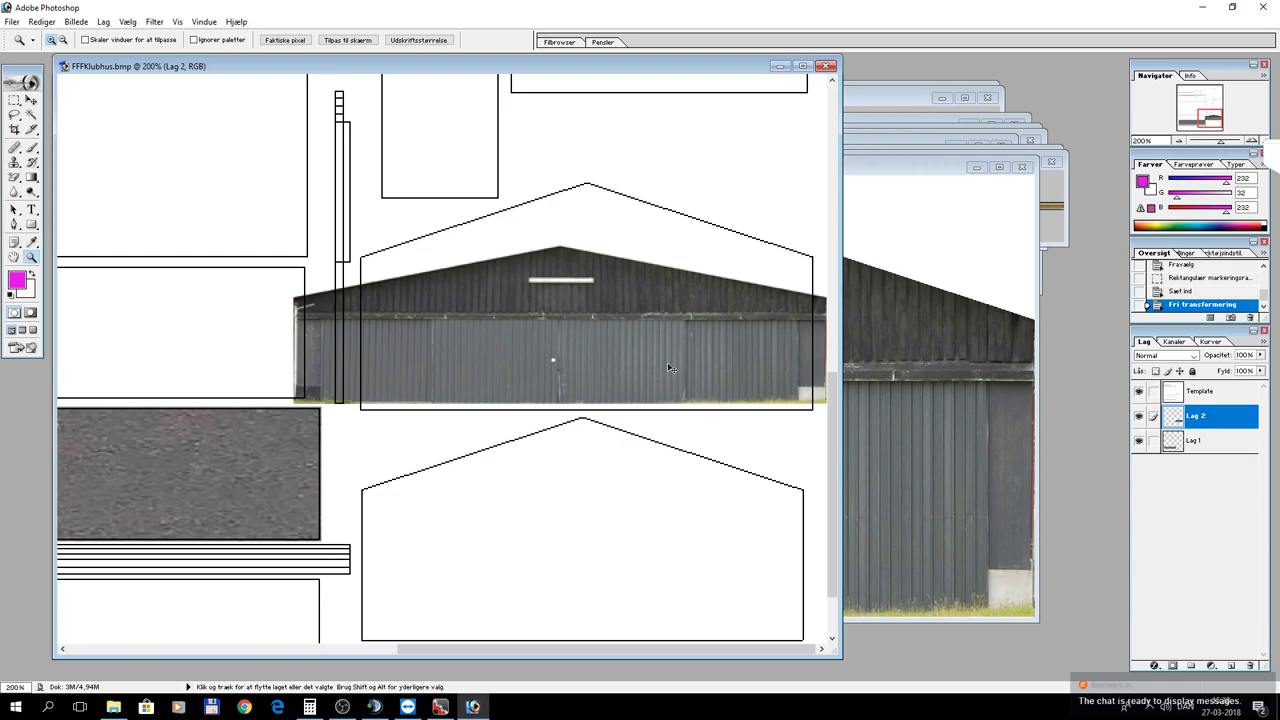
key("ctrl+t")
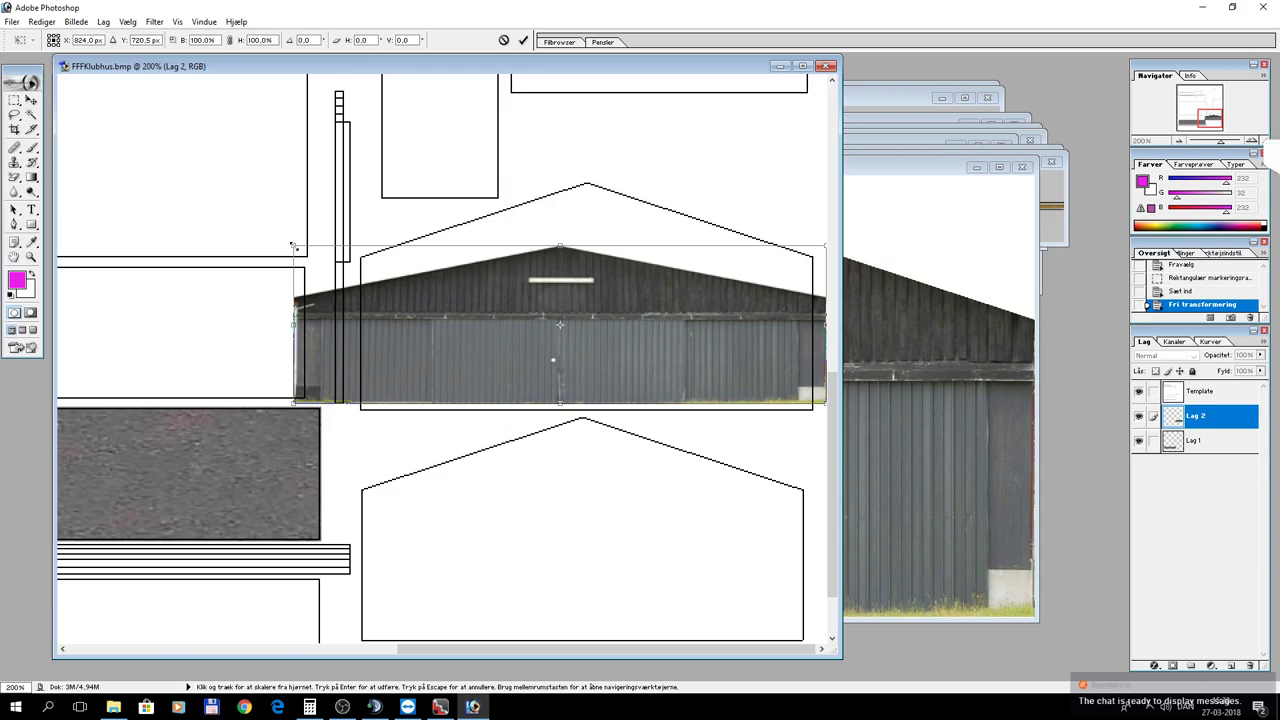
left_click_drag(292, 245, 350, 185)
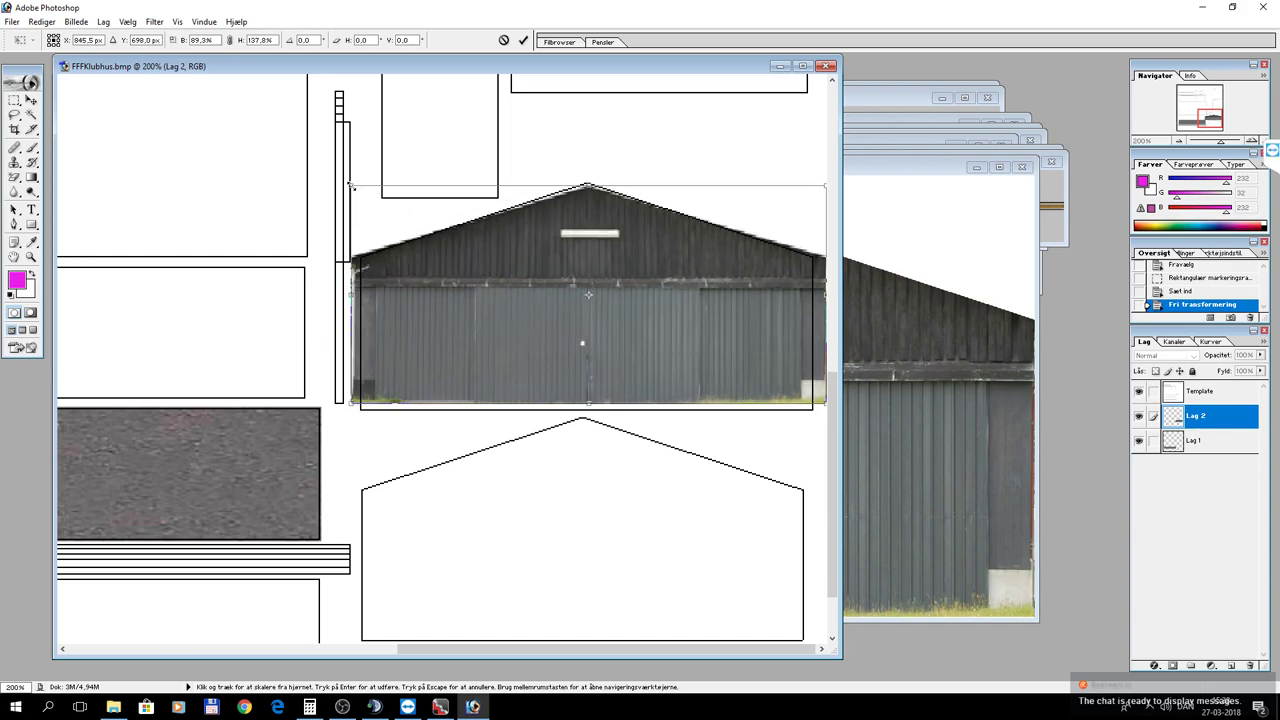
left_click_drag(350, 403, 356, 410)
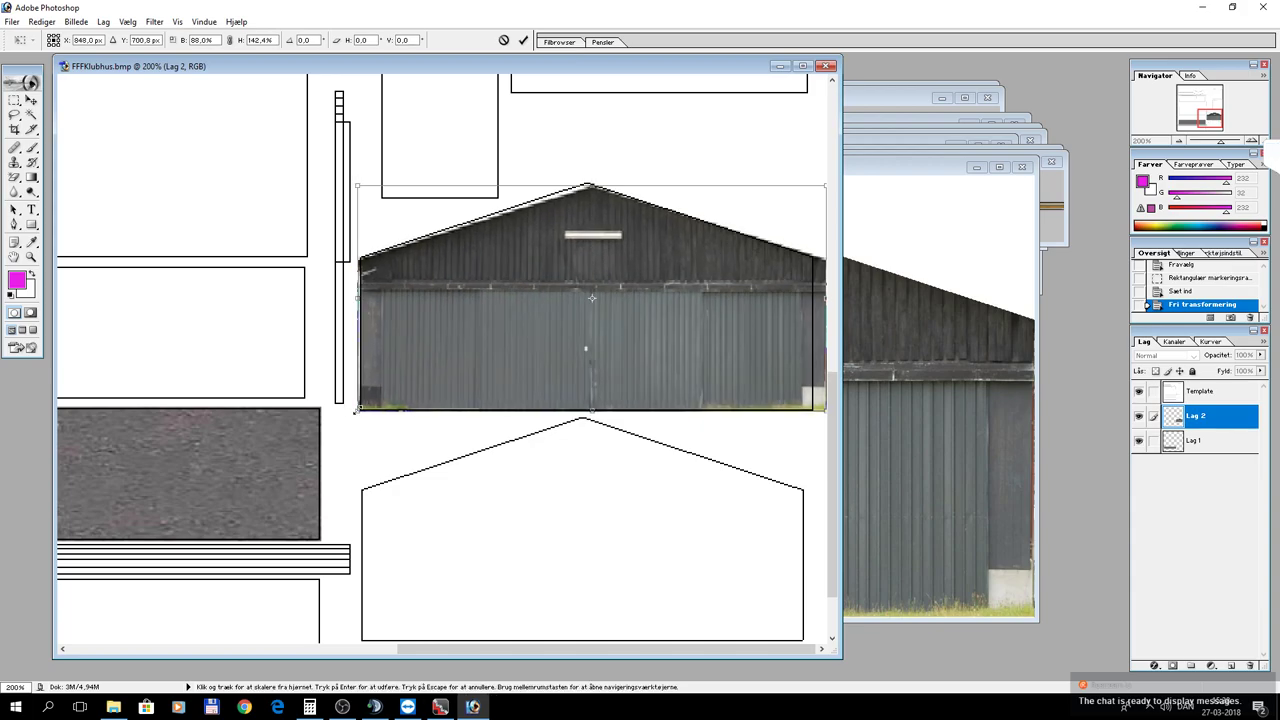
left_click_drag(826, 410, 813, 409)
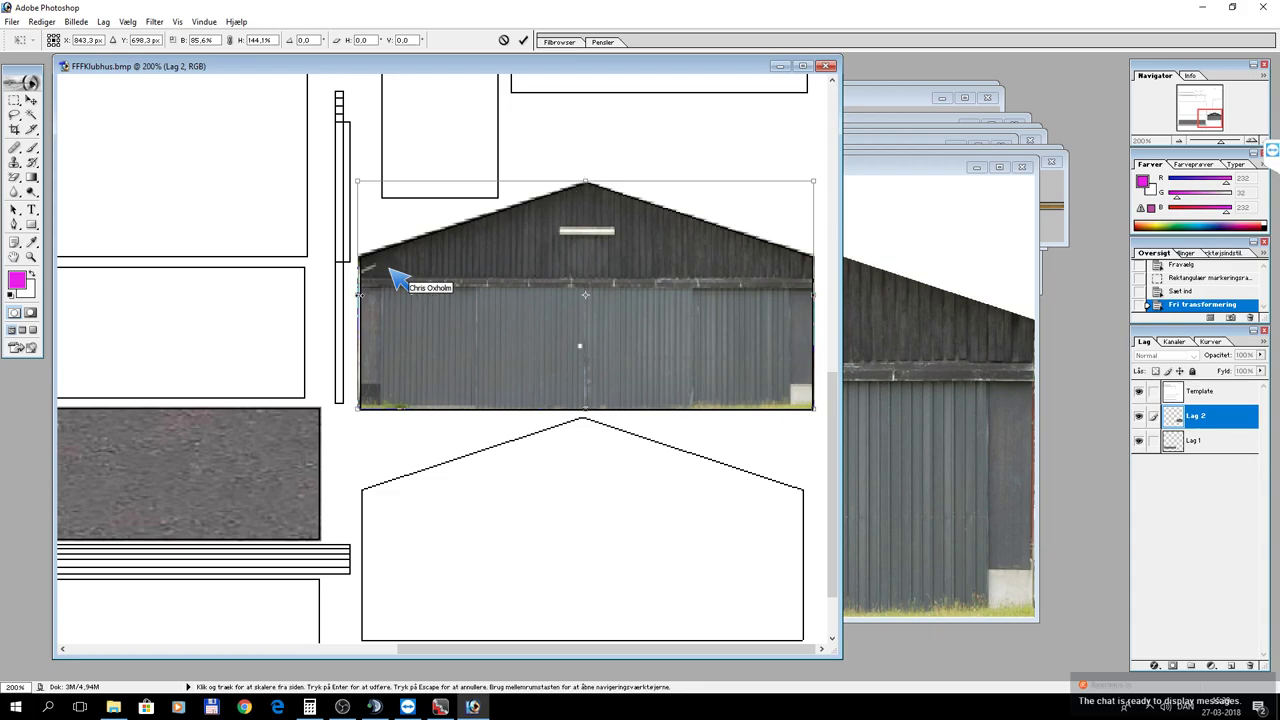
Widen the hangar texture slightly on both sides to about 86% width so it covers the gable outline, and apply it.
left_click_drag(354, 293, 353, 293)
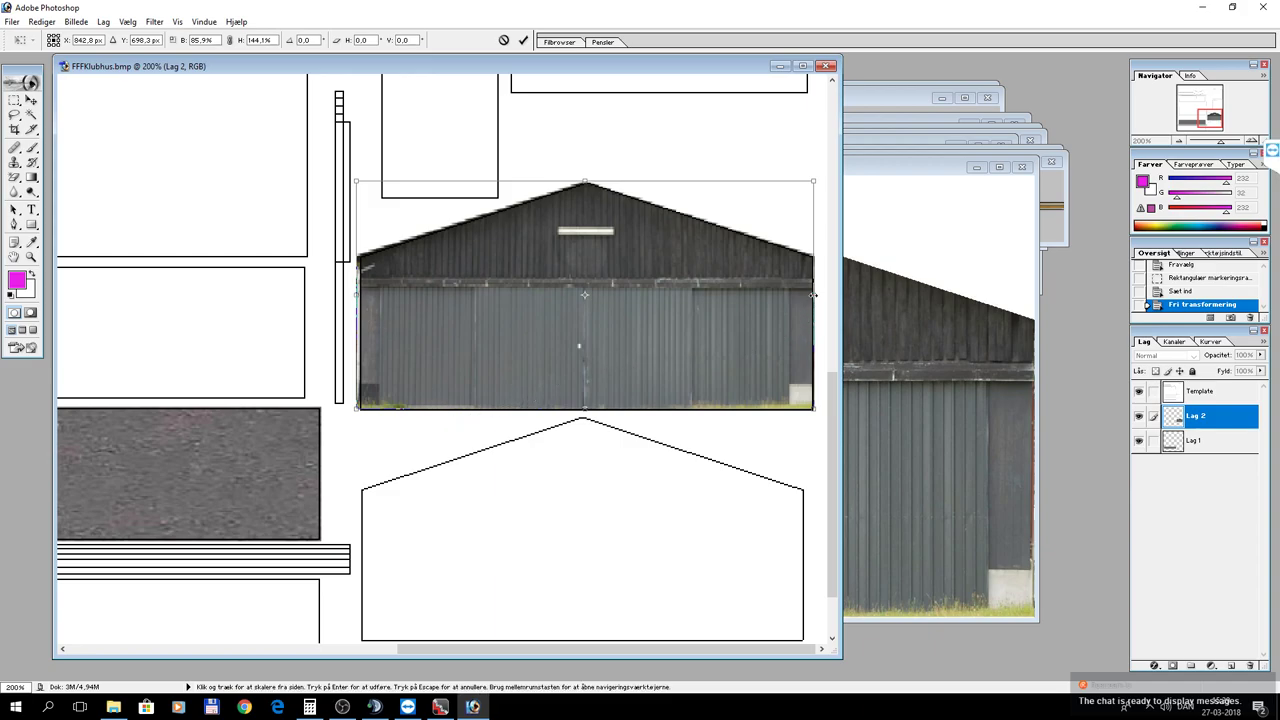
left_click_drag(815, 295, 815, 296)
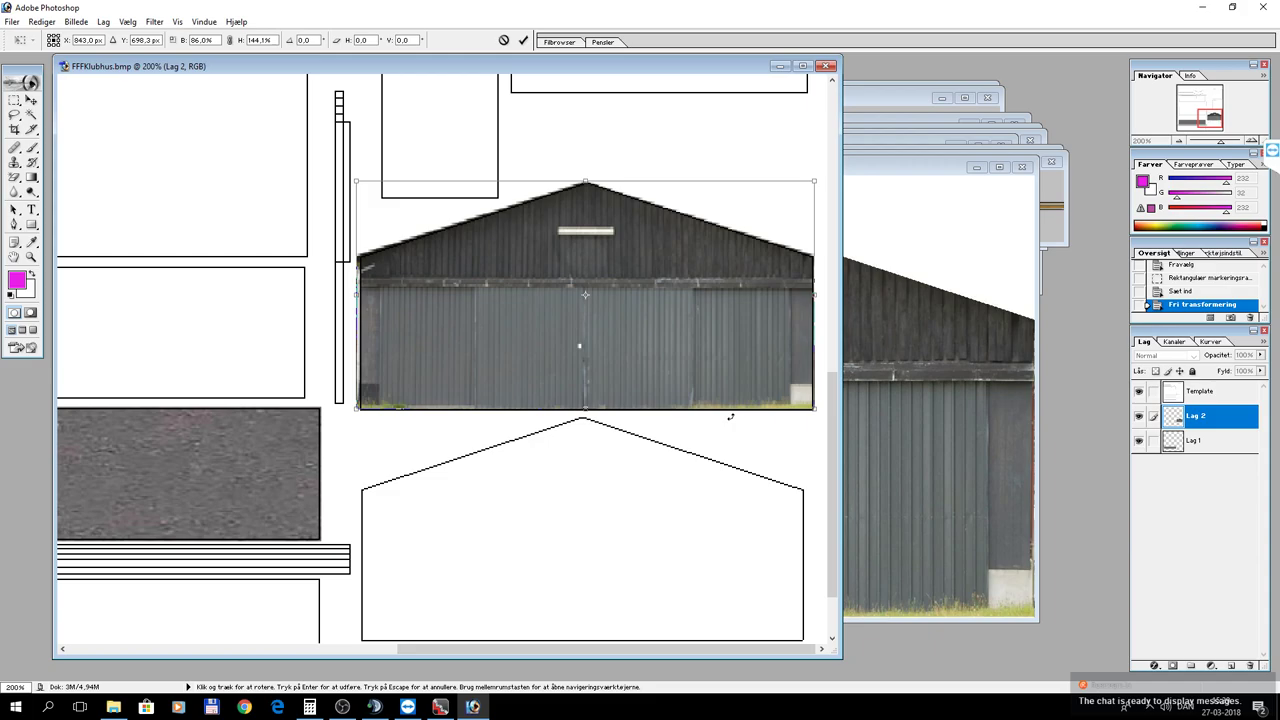
key("Return")
key("z")
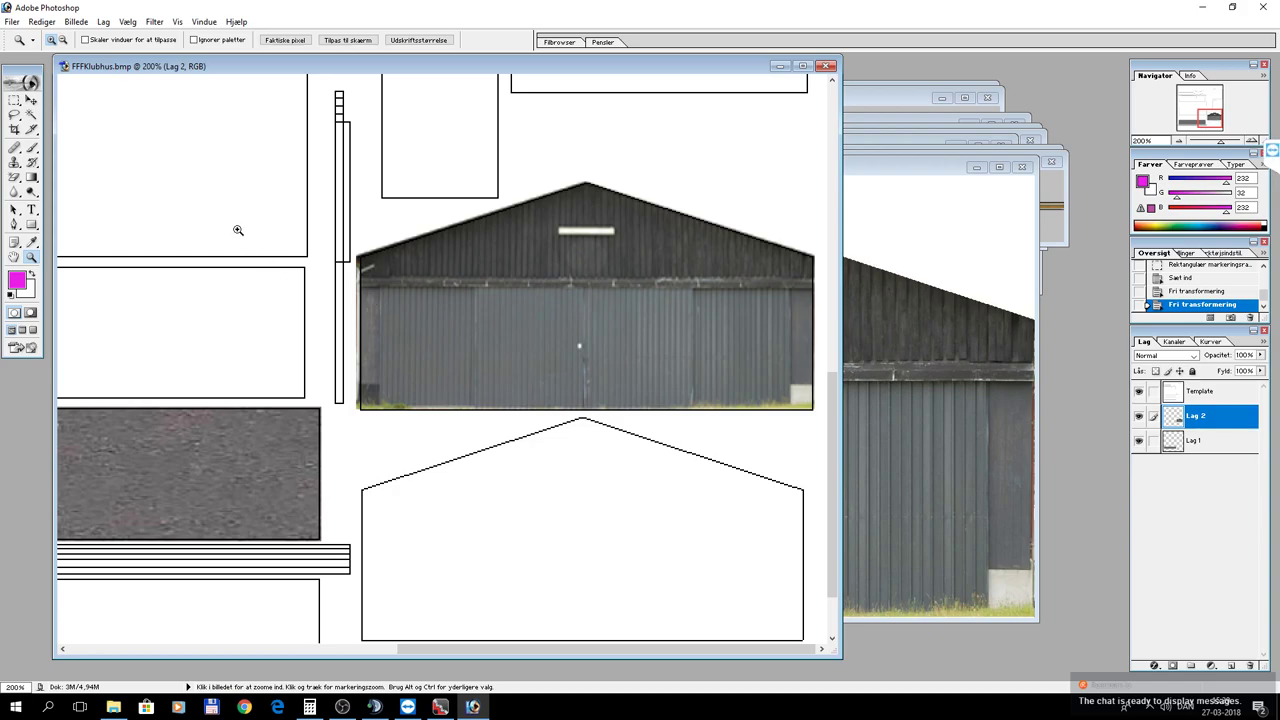
Hide the Template layer and save the layered document as FFFKlubhus.psd in the FFFklubhus subfolder.
left_click(14, 23)
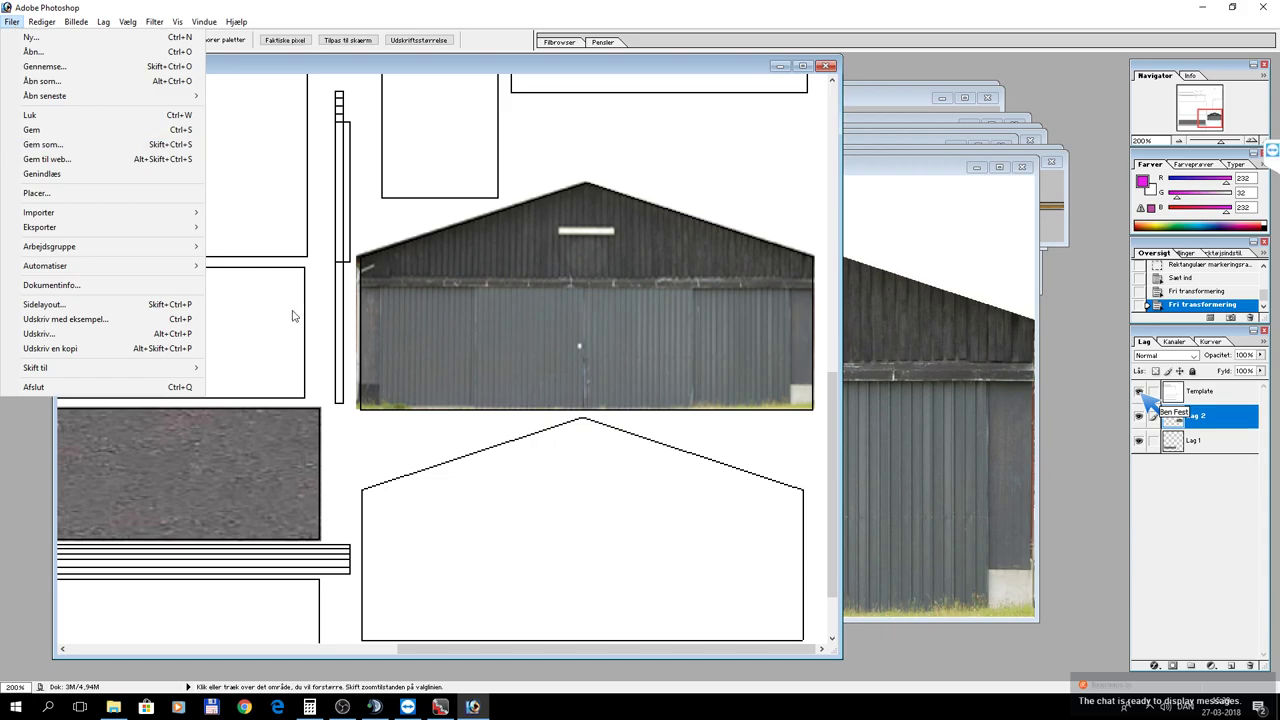
left_click(408, 438)
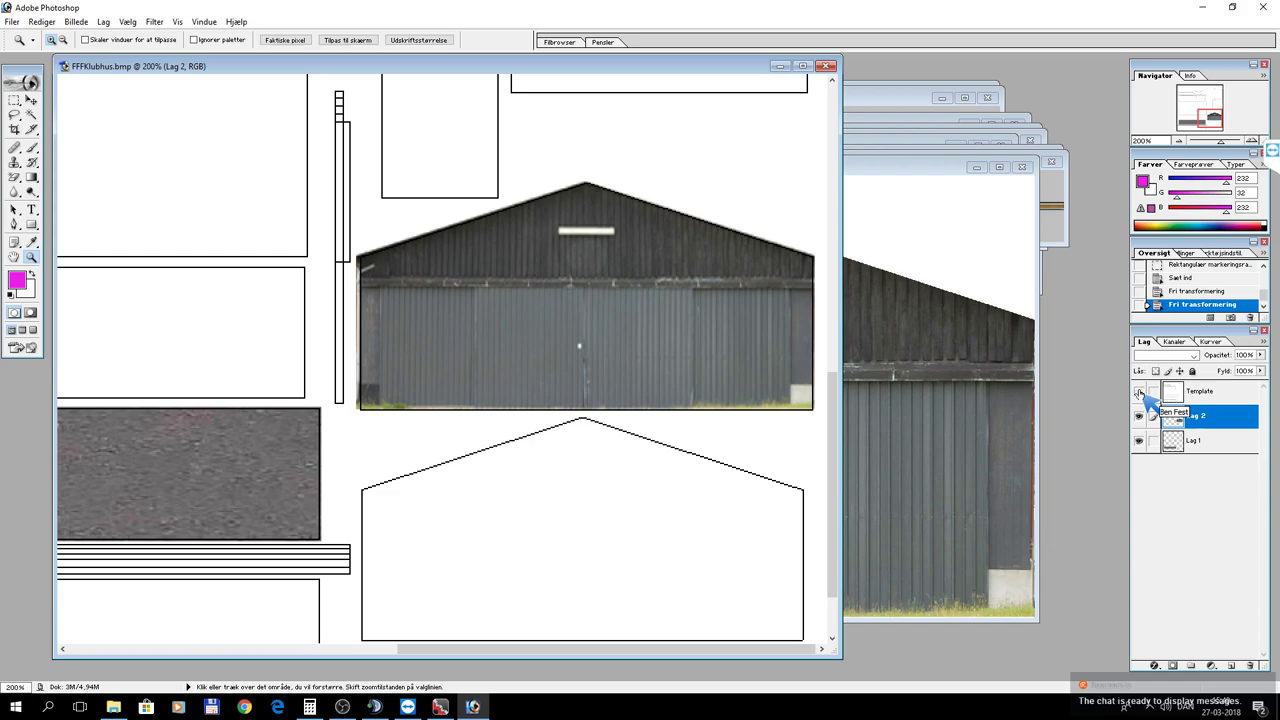
left_click(1138, 391)
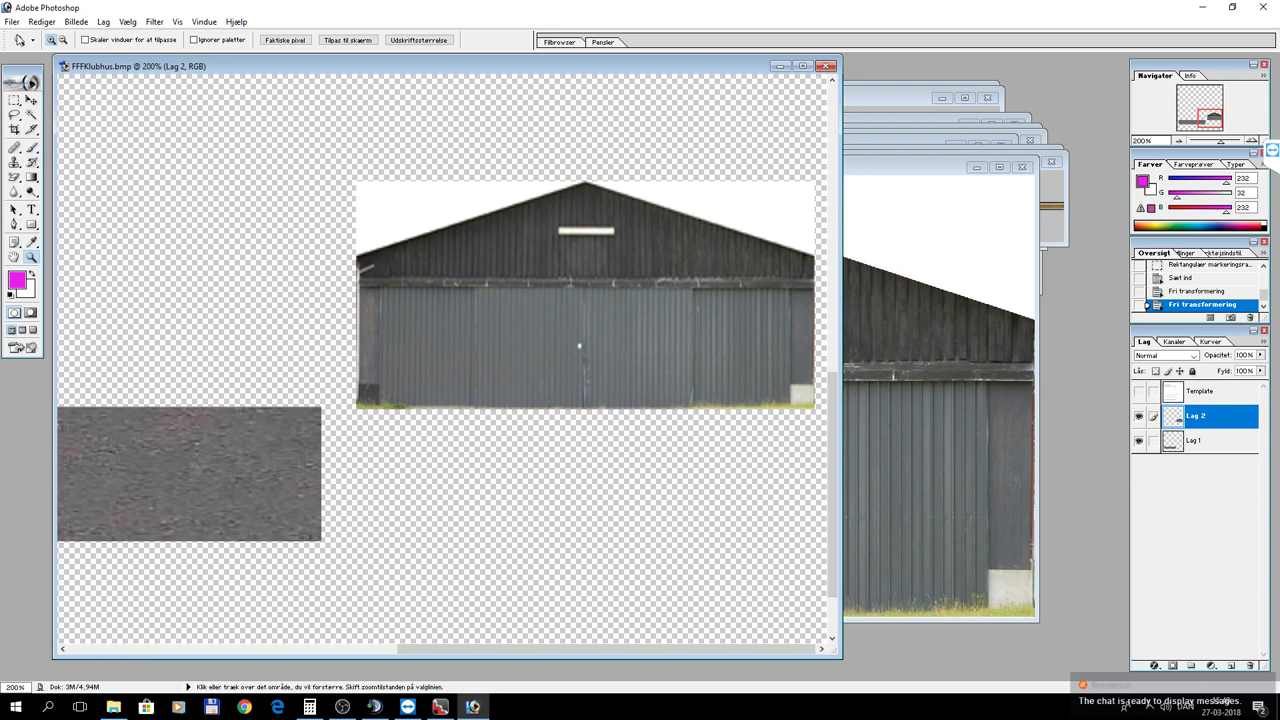
left_click(16, 22)
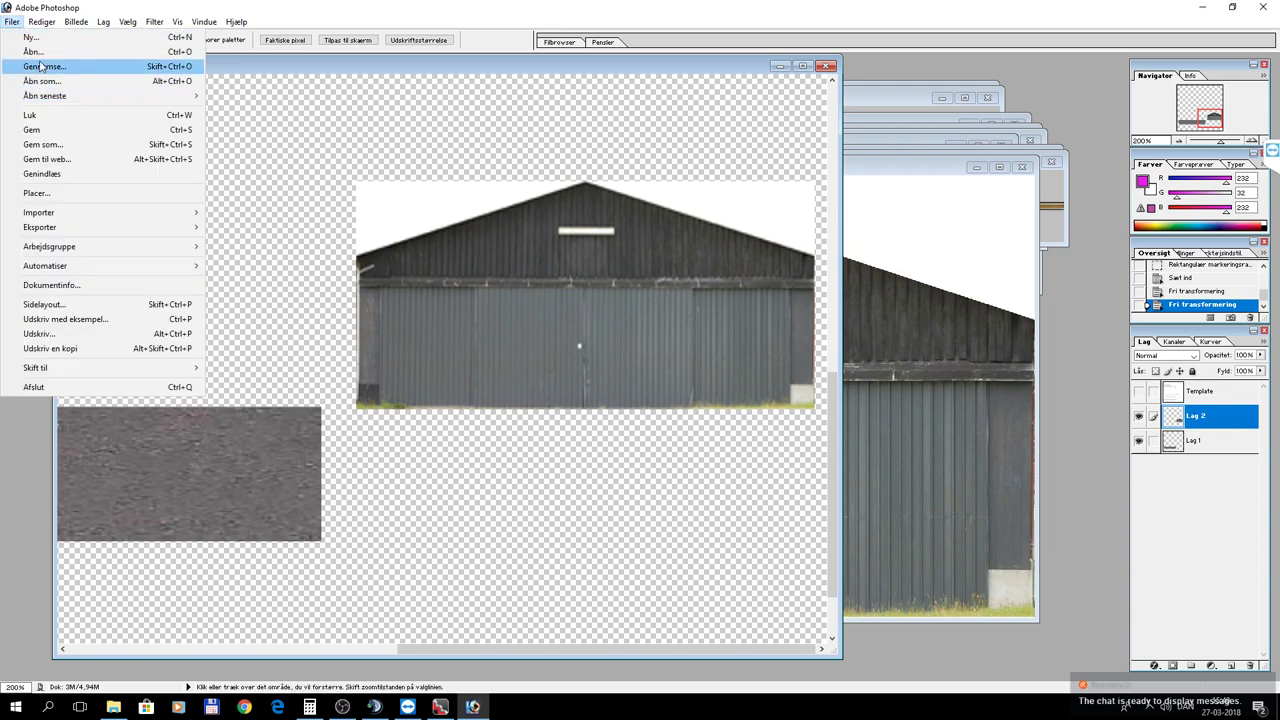
left_click(42, 144)
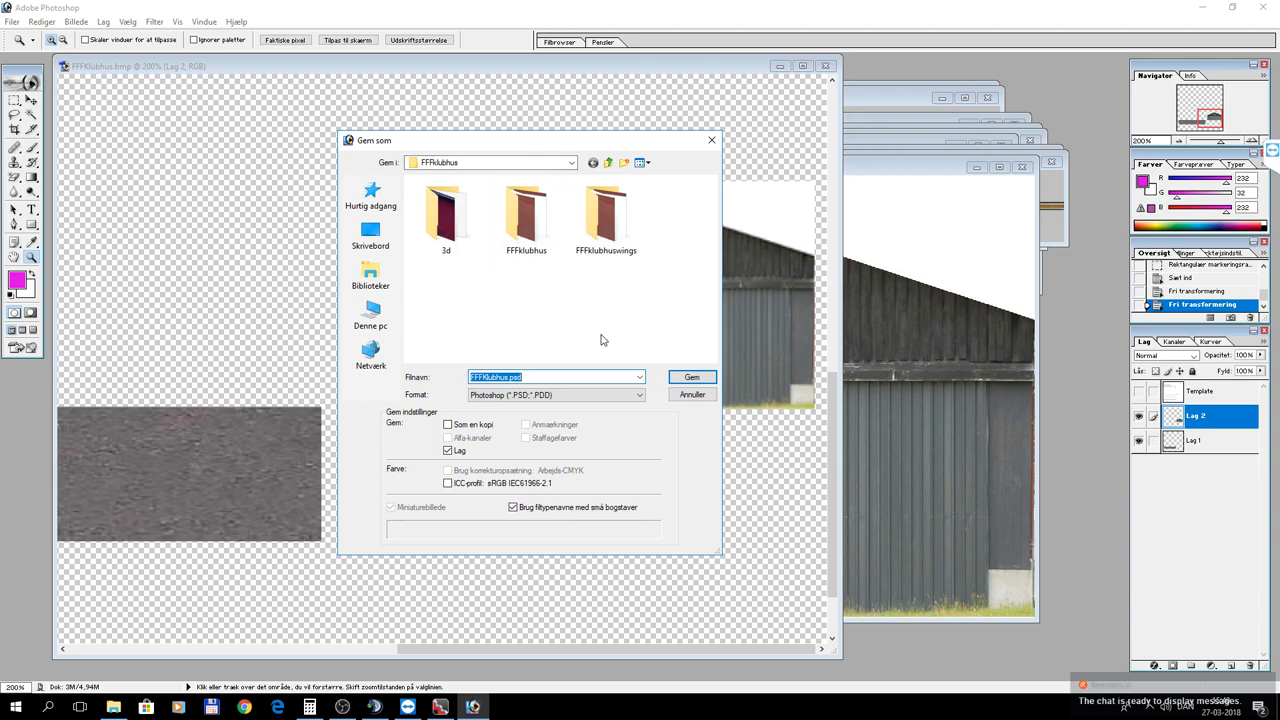
double_click(530, 240)
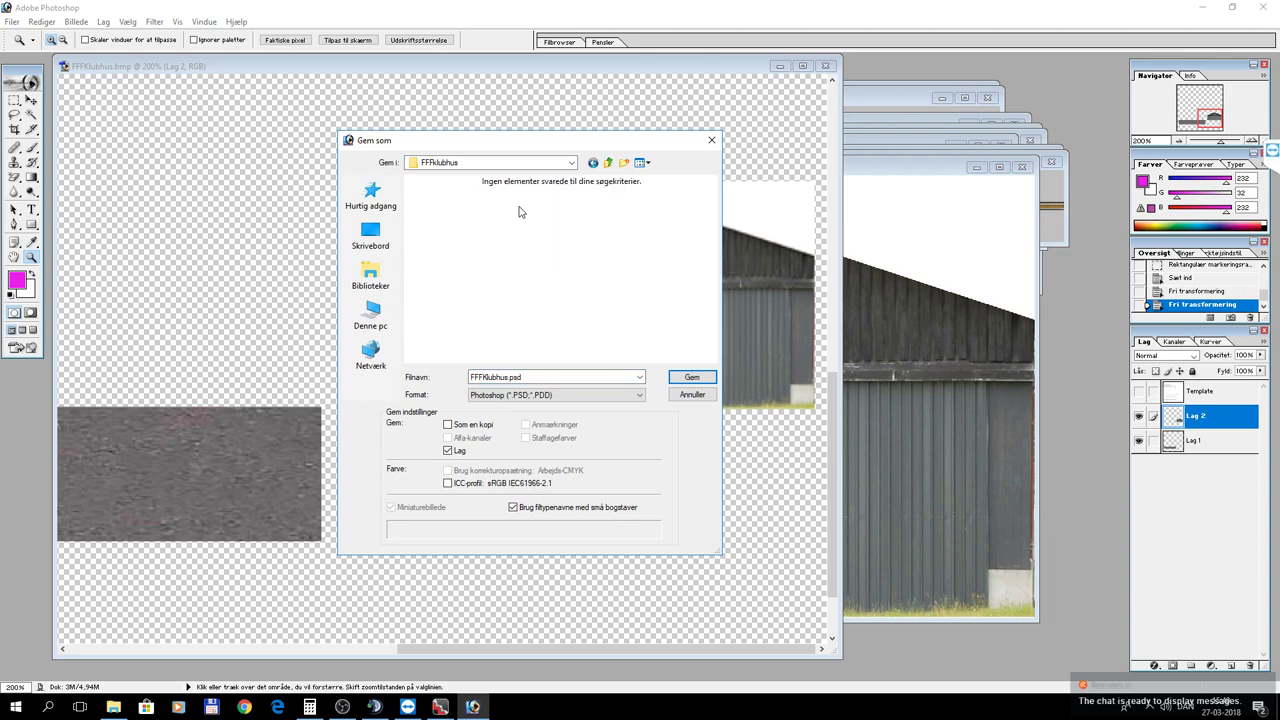
left_click(691, 380)
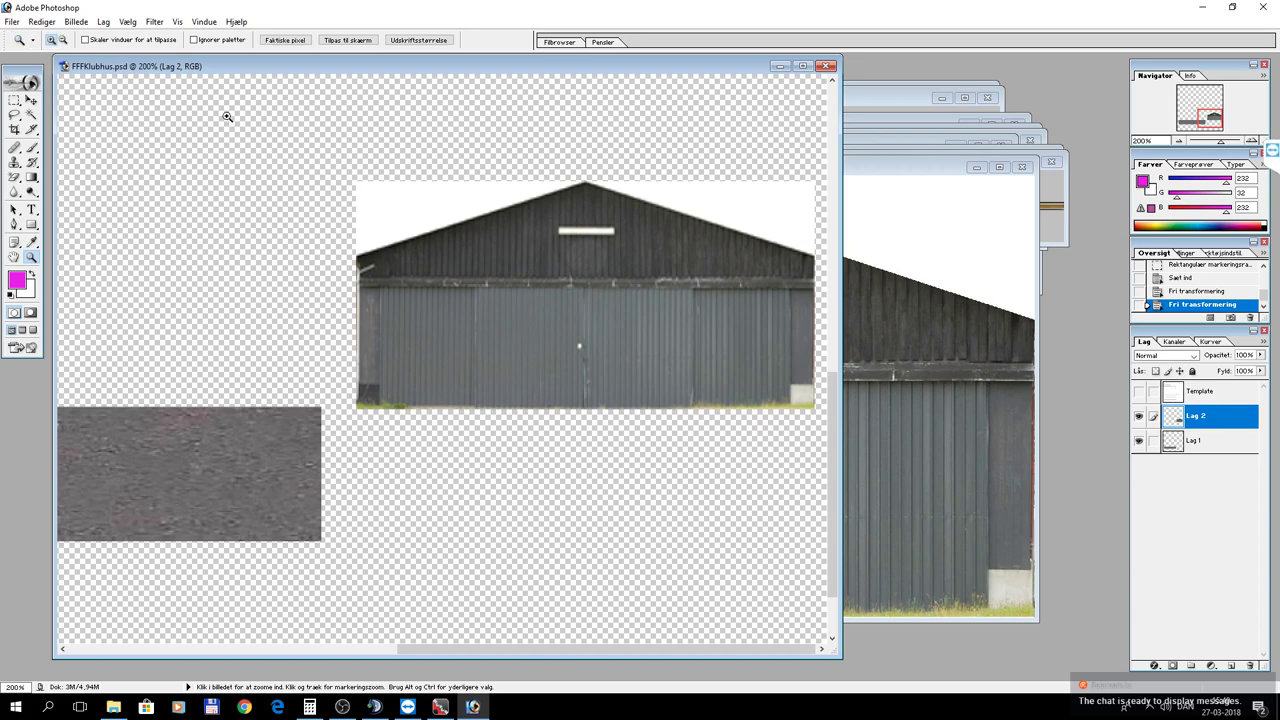
Begin saving another version of the document with BMP as the file format.
left_click(12, 22)
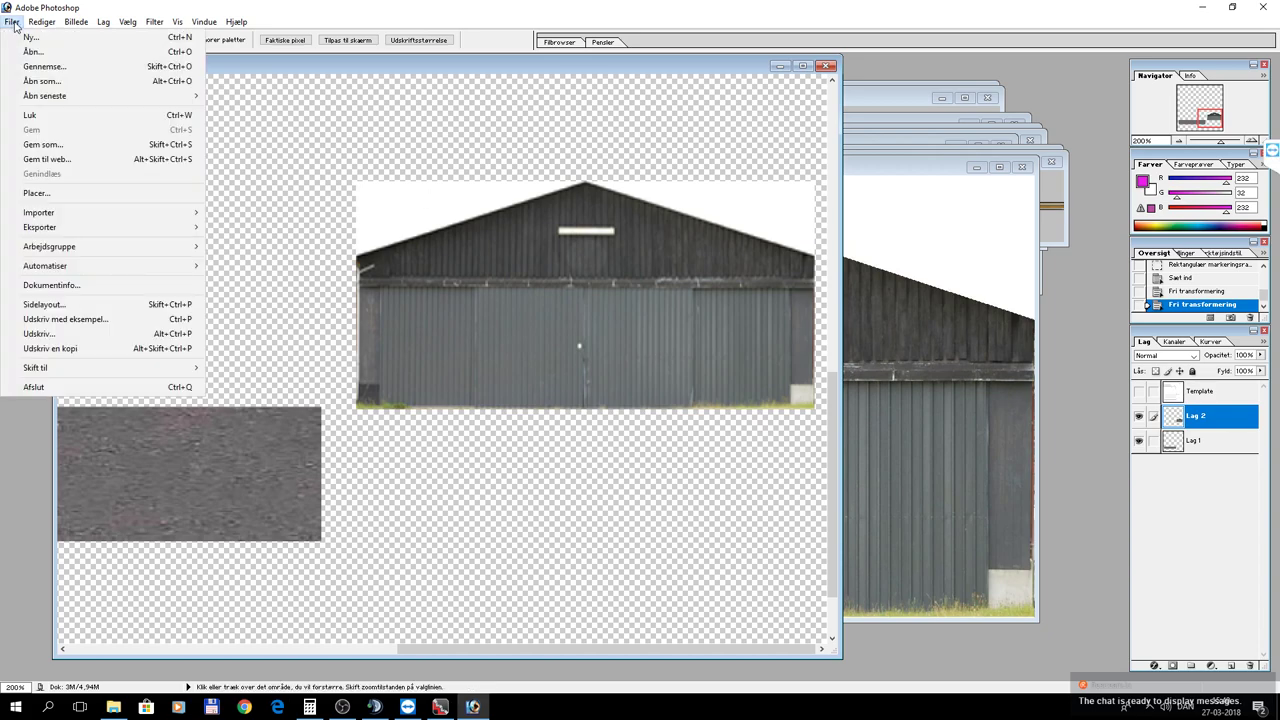
left_click(77, 146)
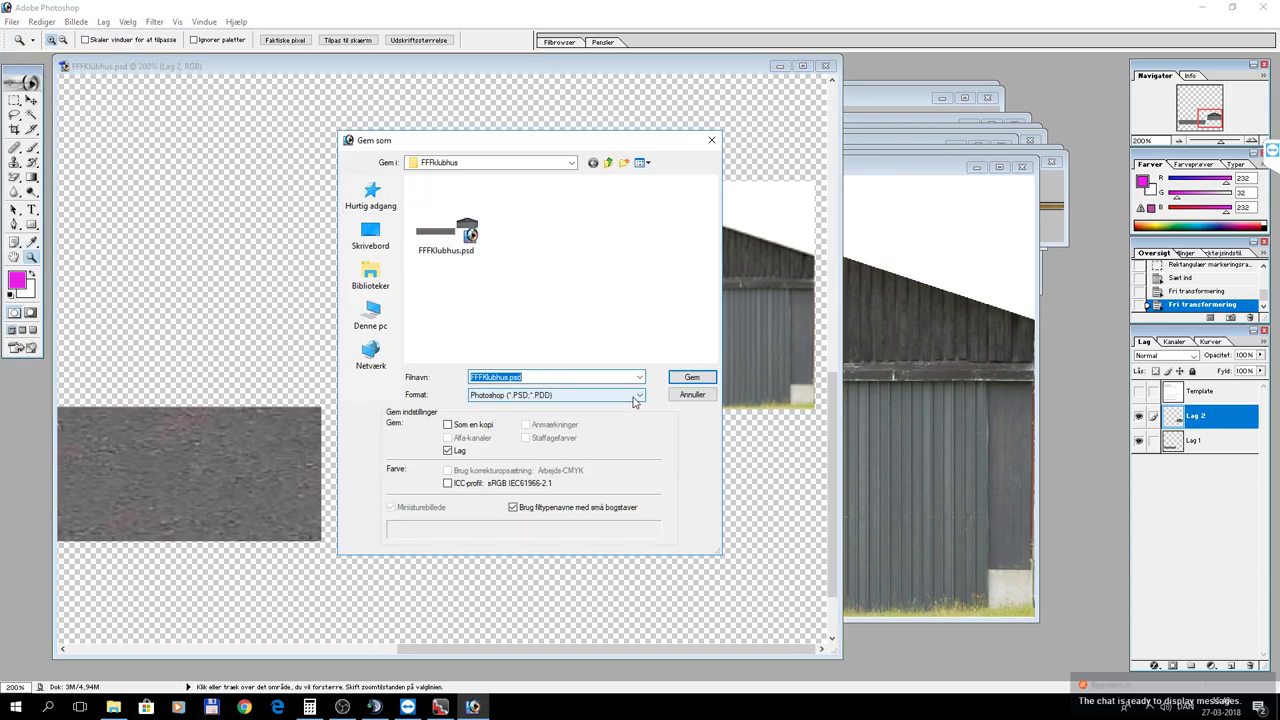
left_click(634, 398)
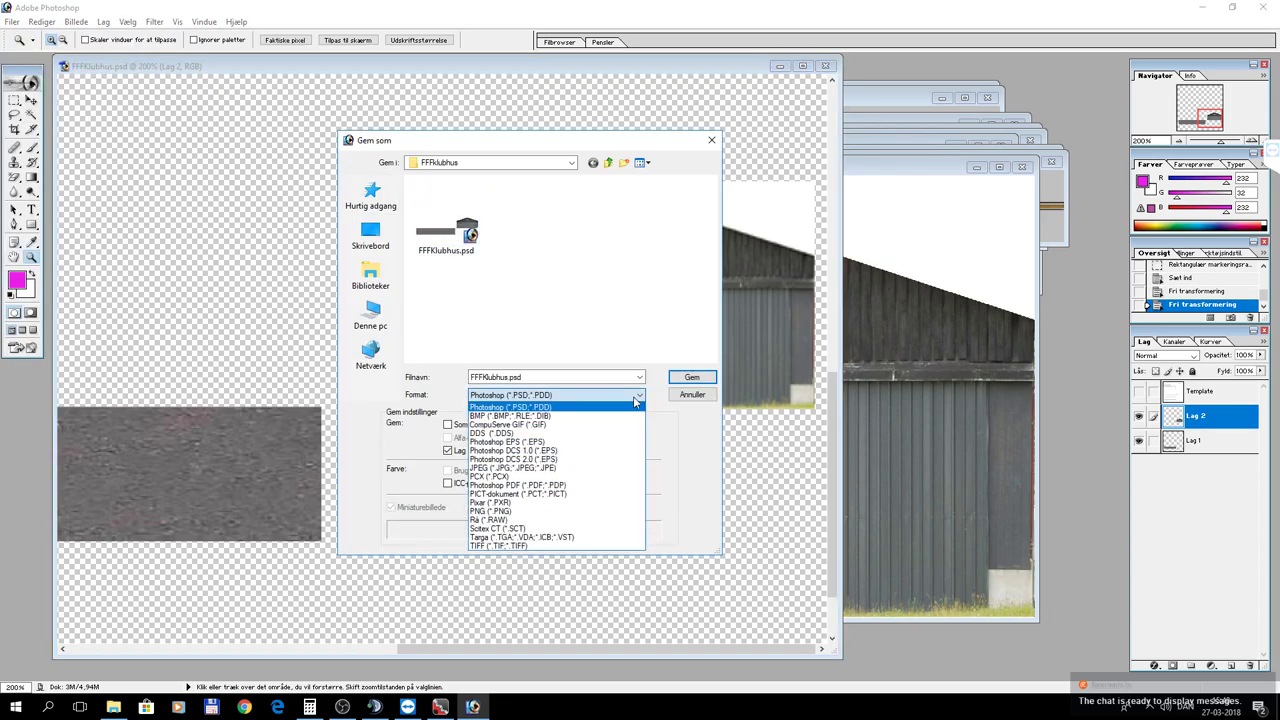
left_click(551, 416)
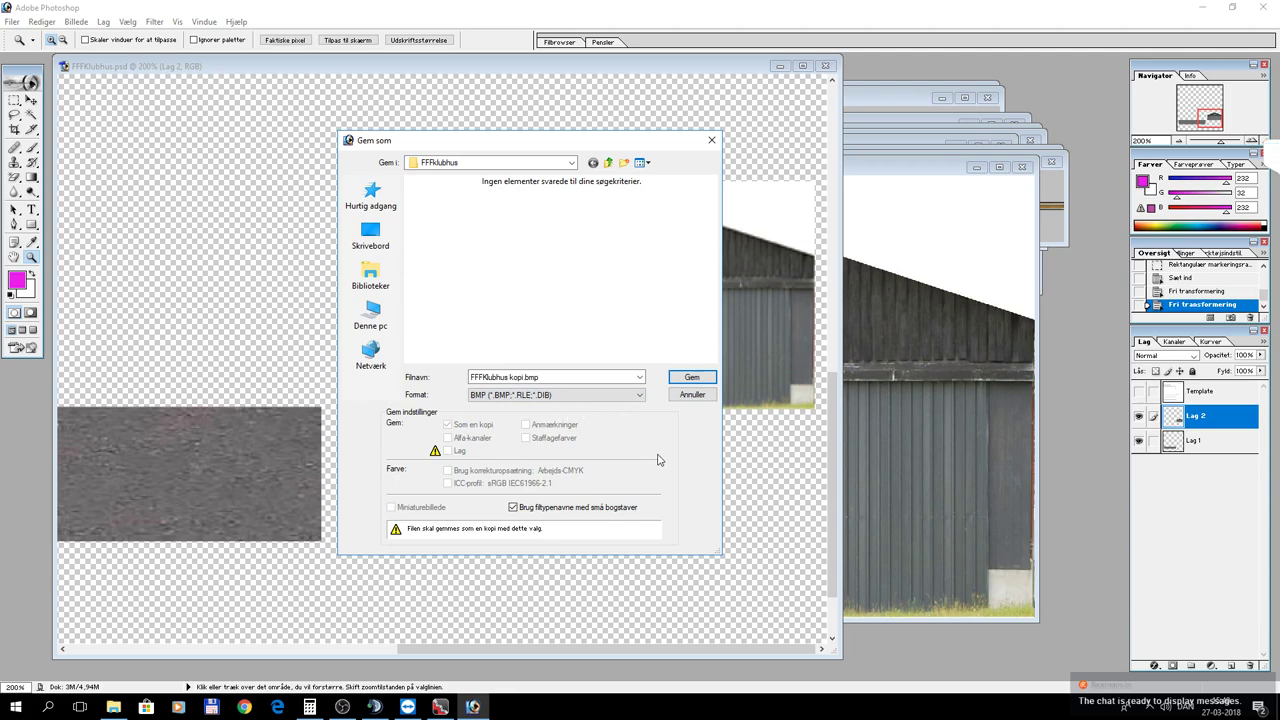
Name the copy FFFKlubhustest.bmp and save it as a 24-bit Windows bitmap.
left_click(512, 377)
left_click(512, 377)
double_click(512, 377)
left_click(512, 377)
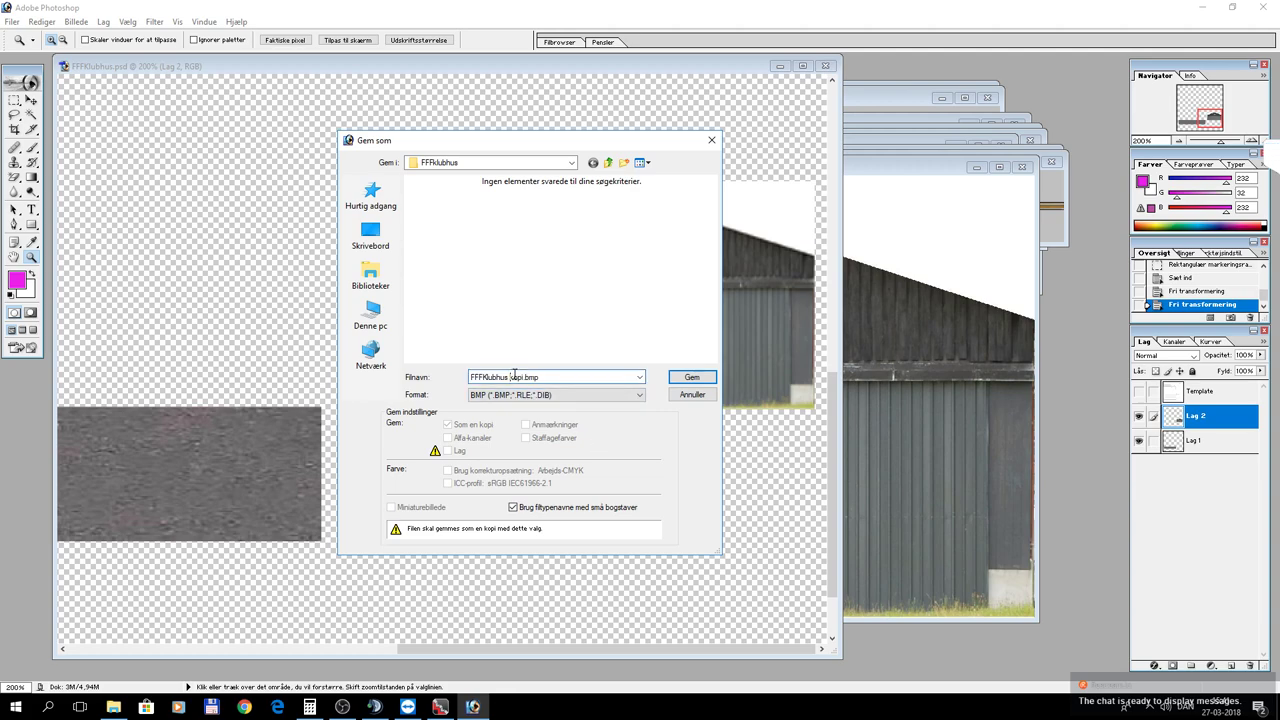
key("Delete")
key("Delete")
key("Delete")
key("Delete")
key("BackSpace")
type("test")
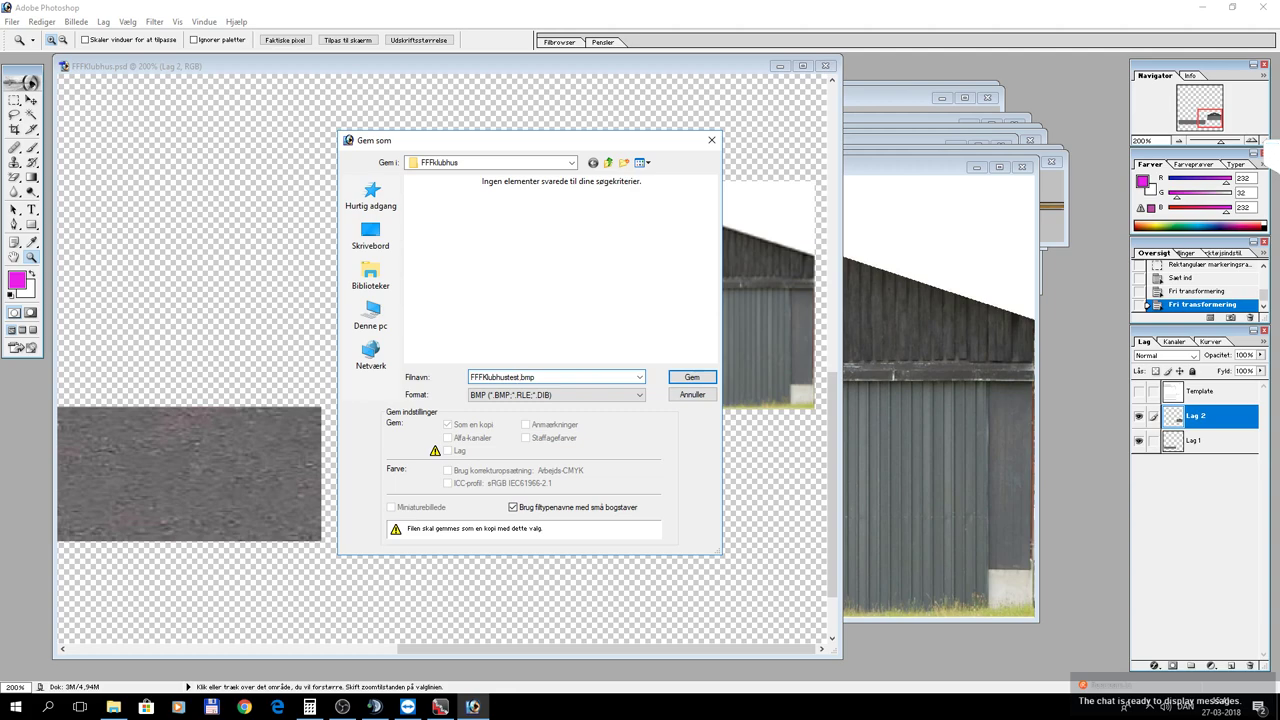
left_click(690, 377)
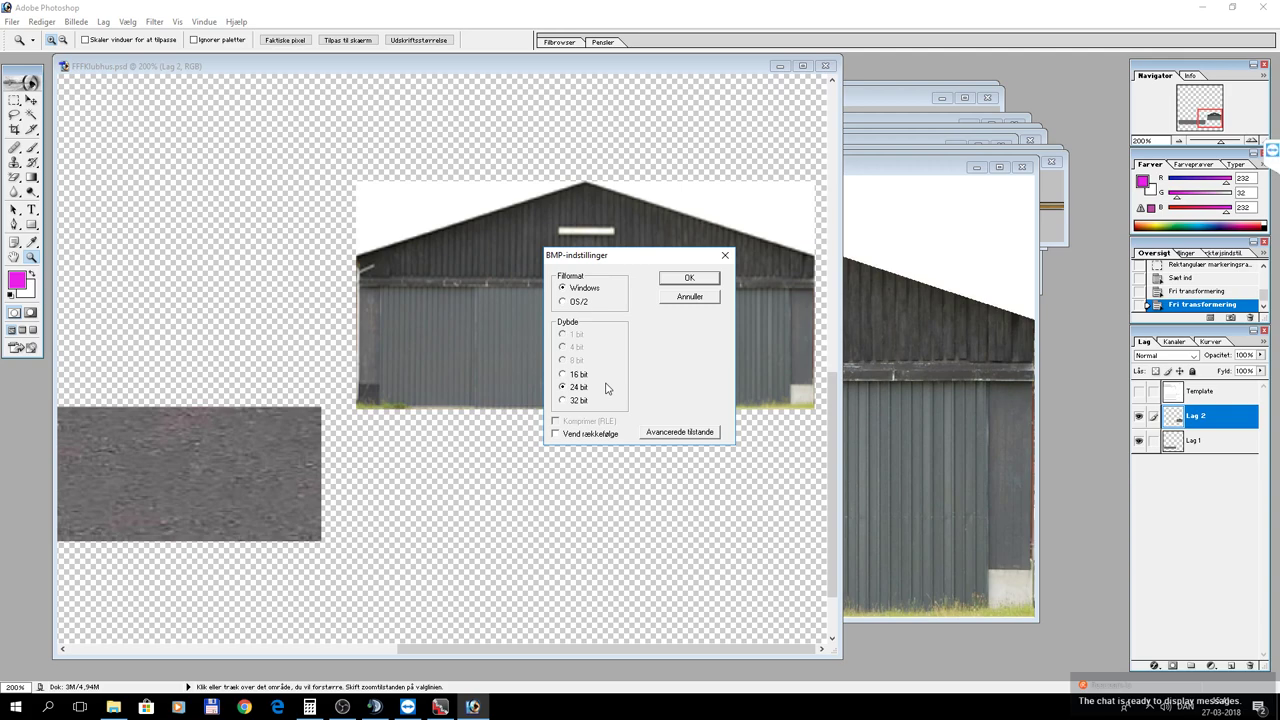
left_click(690, 279)
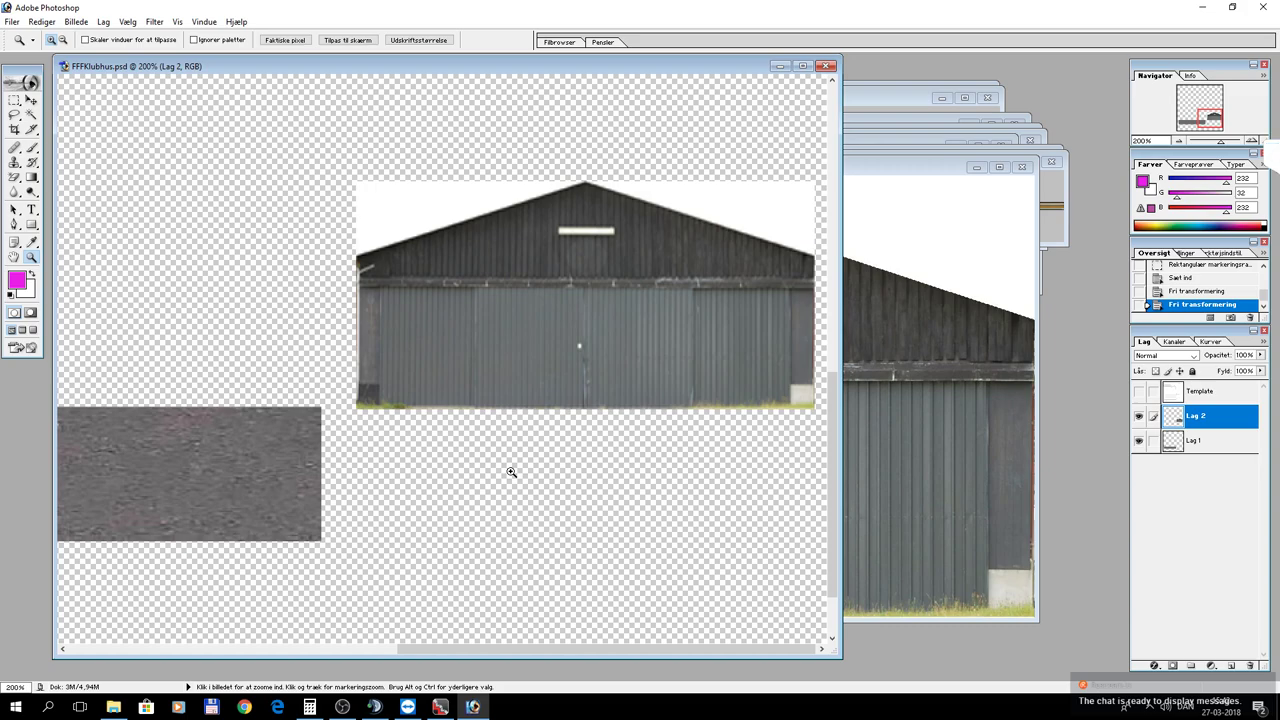
Switch to the clubhouse model in Wings3D and import the image FFFKlubhustest.bmp from the FFFklubhus subfolder.
left_click(440, 707)
left_click(512, 566)
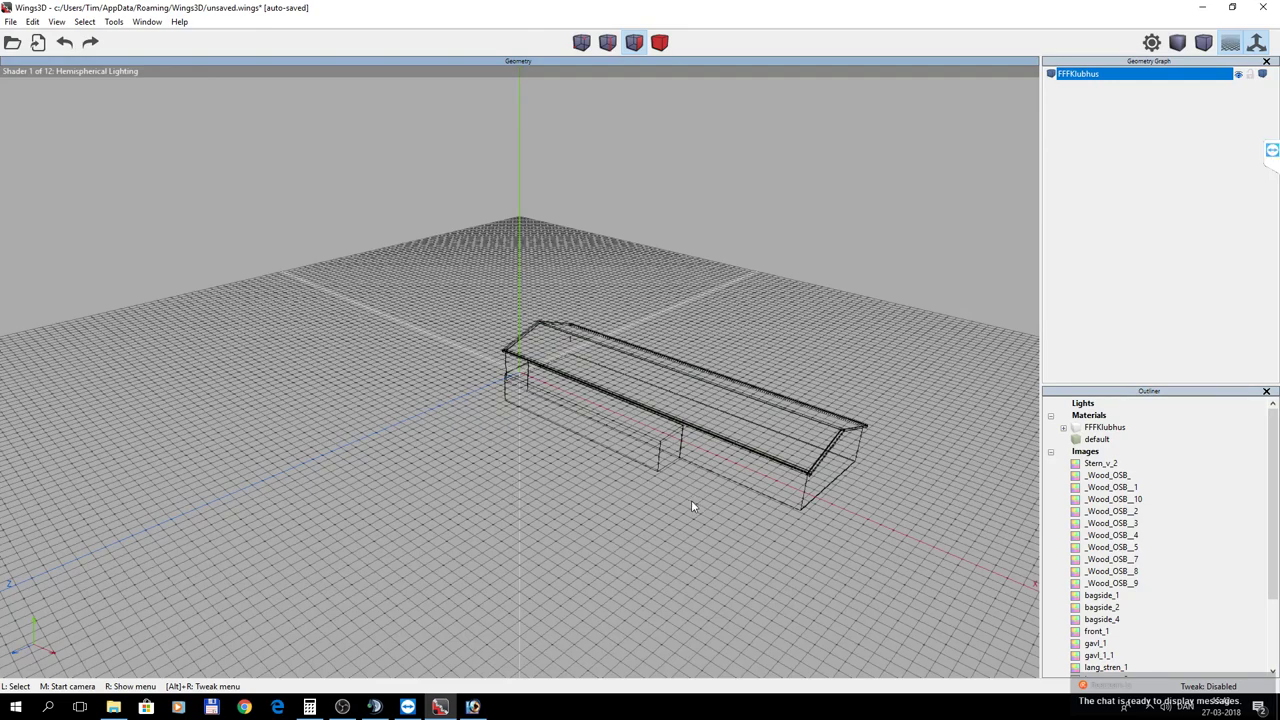
middle_click_drag(691, 500, 691, 500)
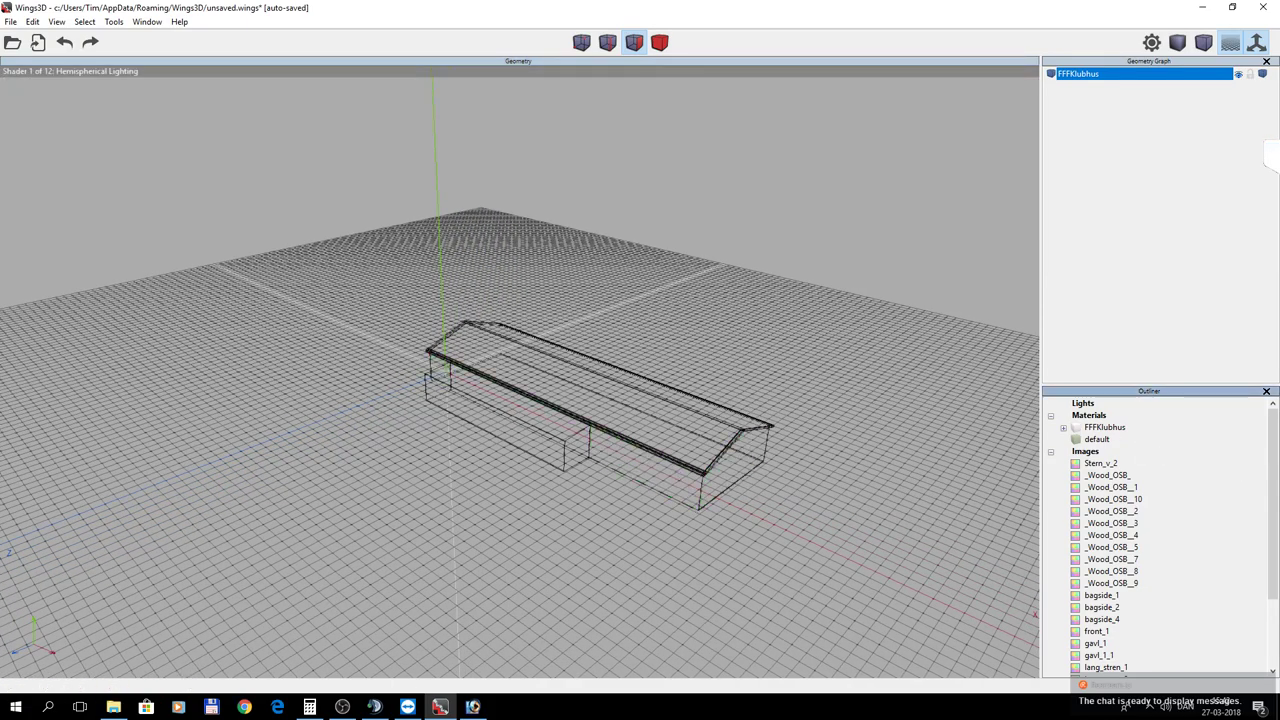
left_click_drag(1265, 451, 1265, 517)
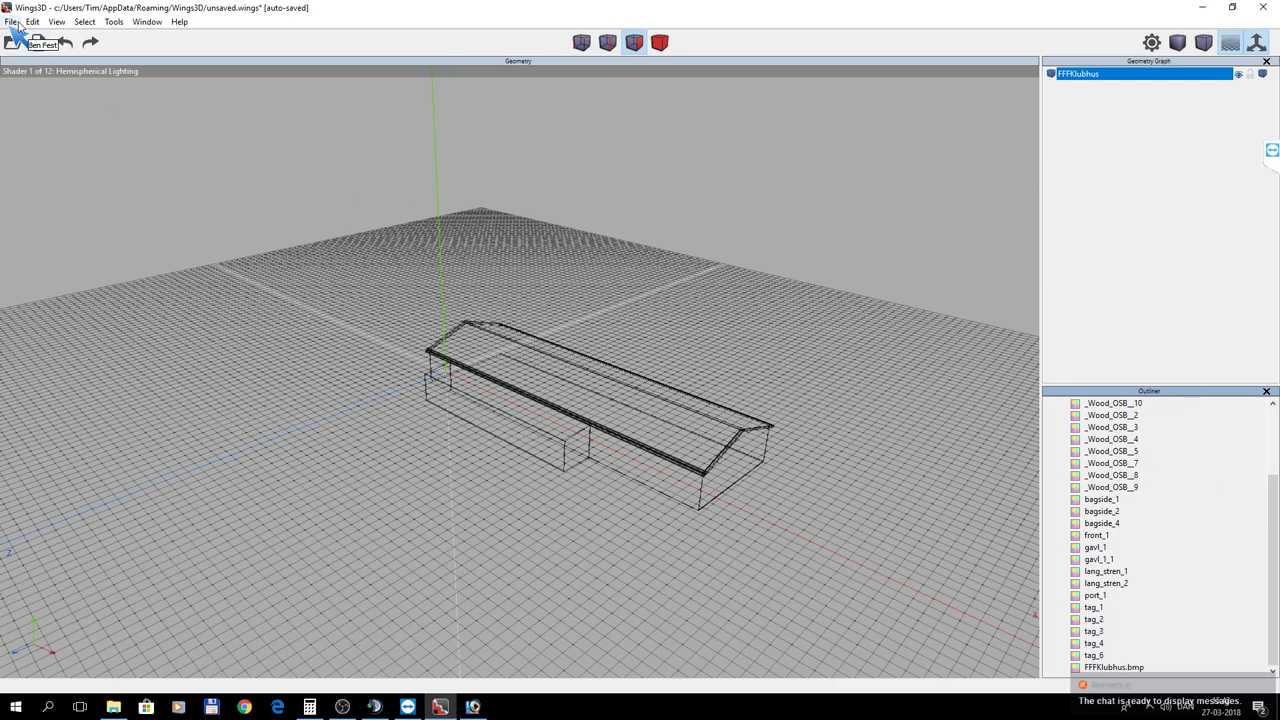
left_click(14, 22)
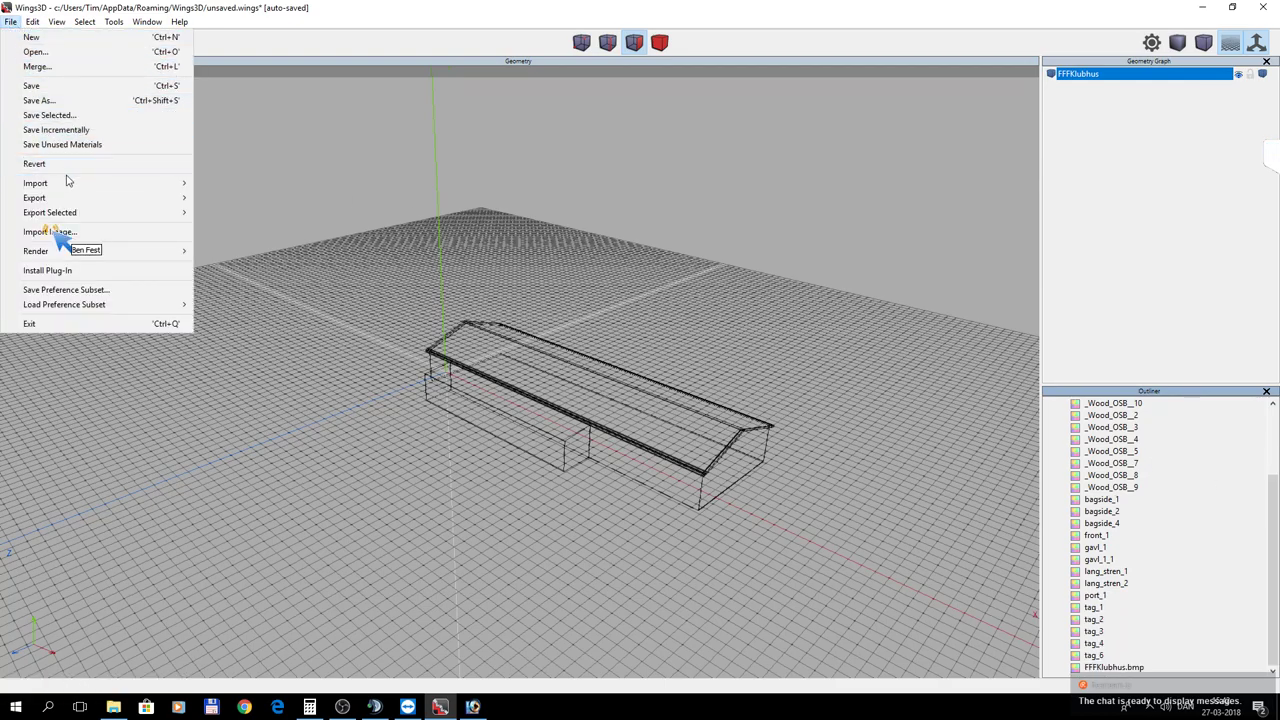
left_click(84, 236)
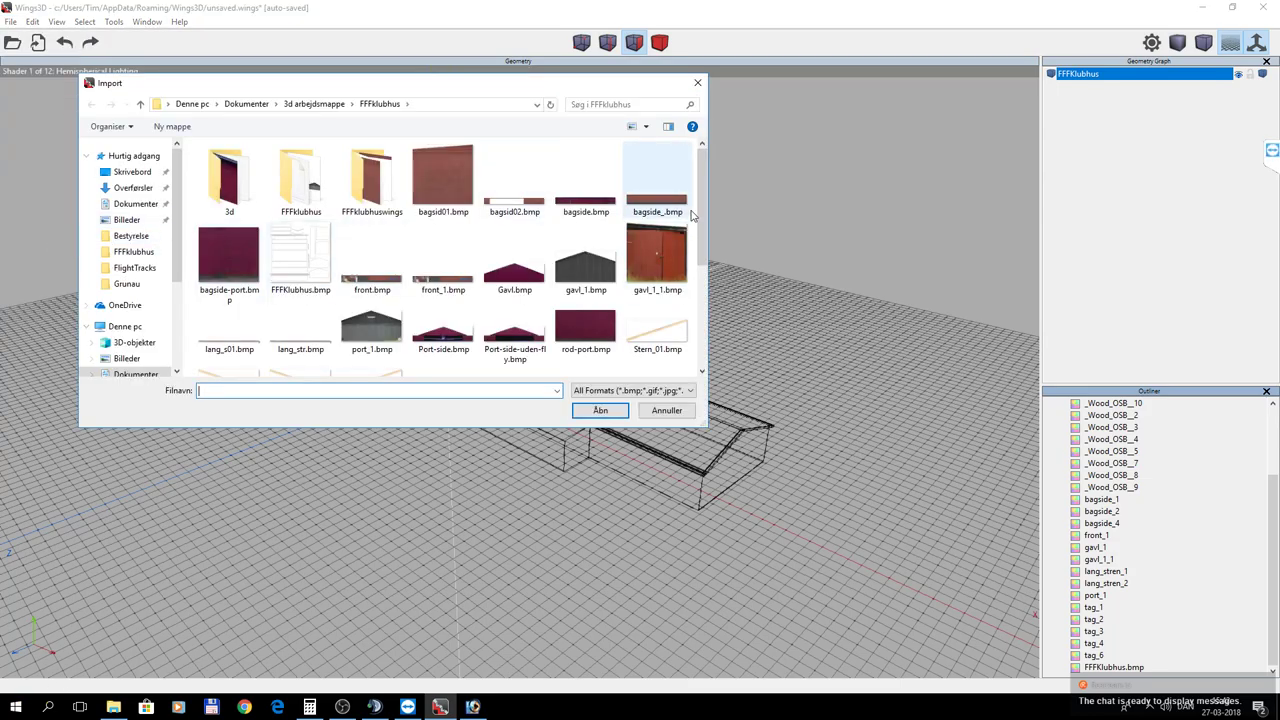
left_click_drag(701, 213, 706, 185)
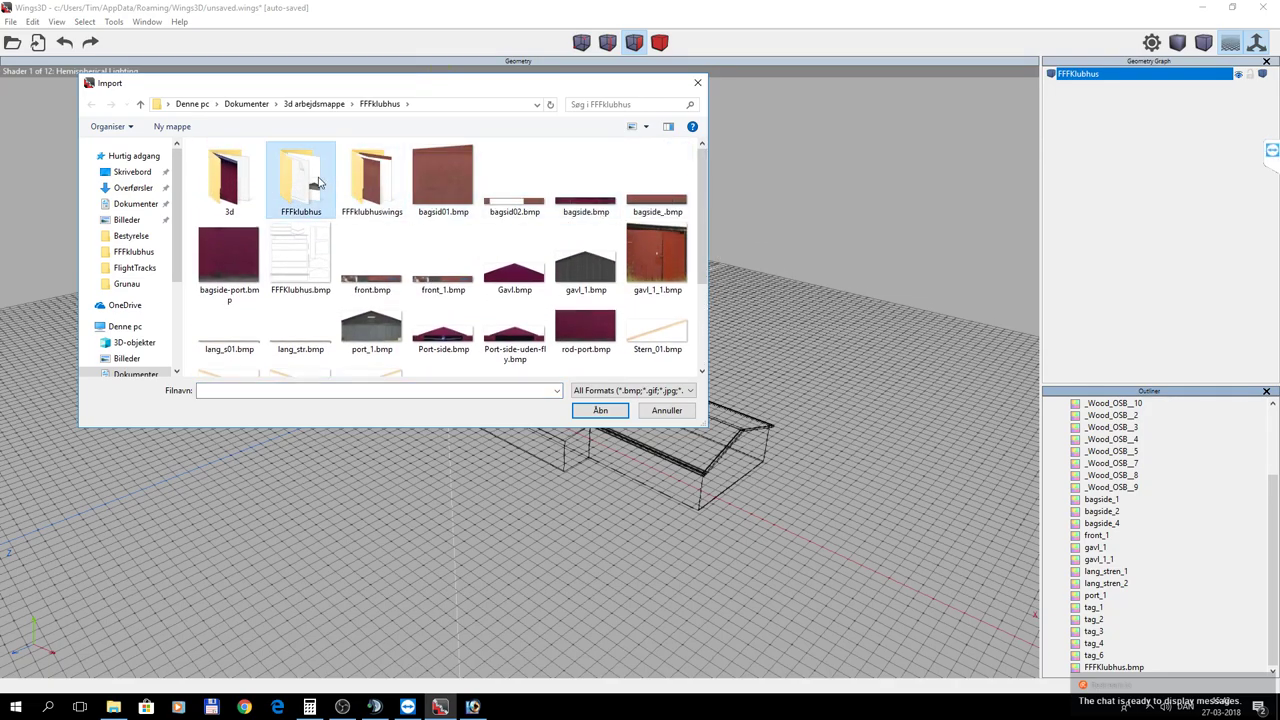
double_click(319, 181)
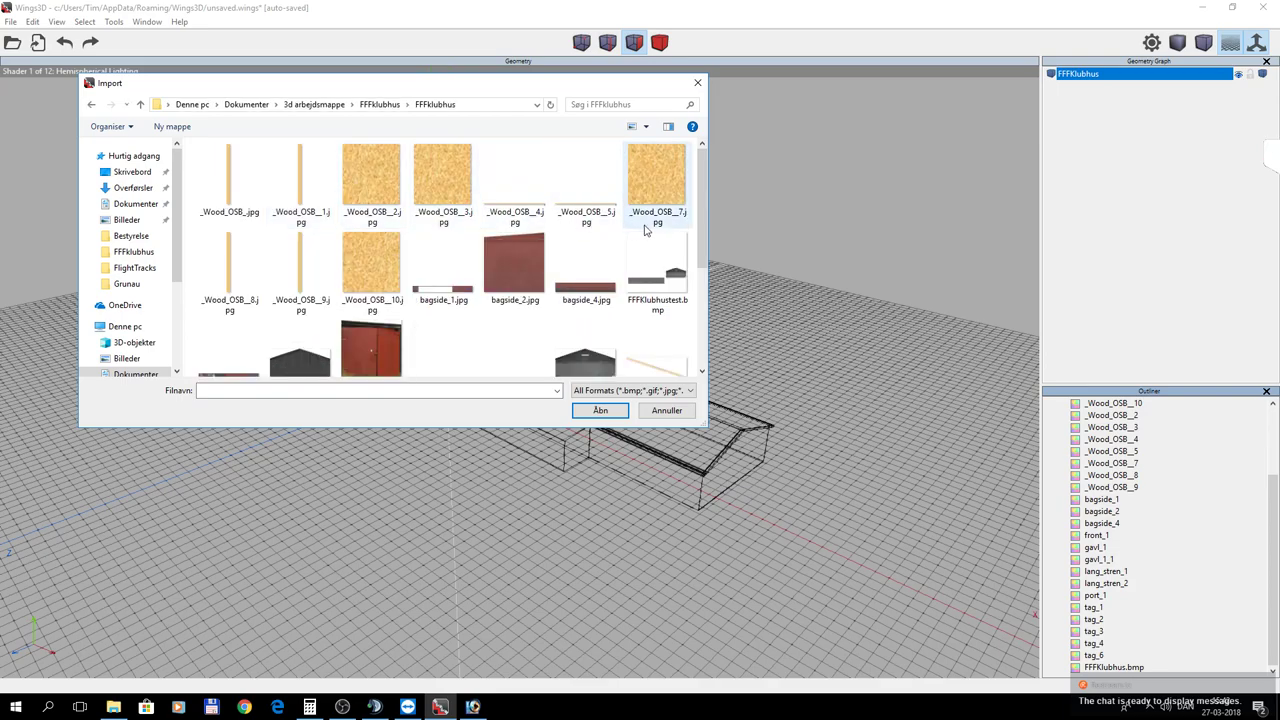
left_click(667, 270)
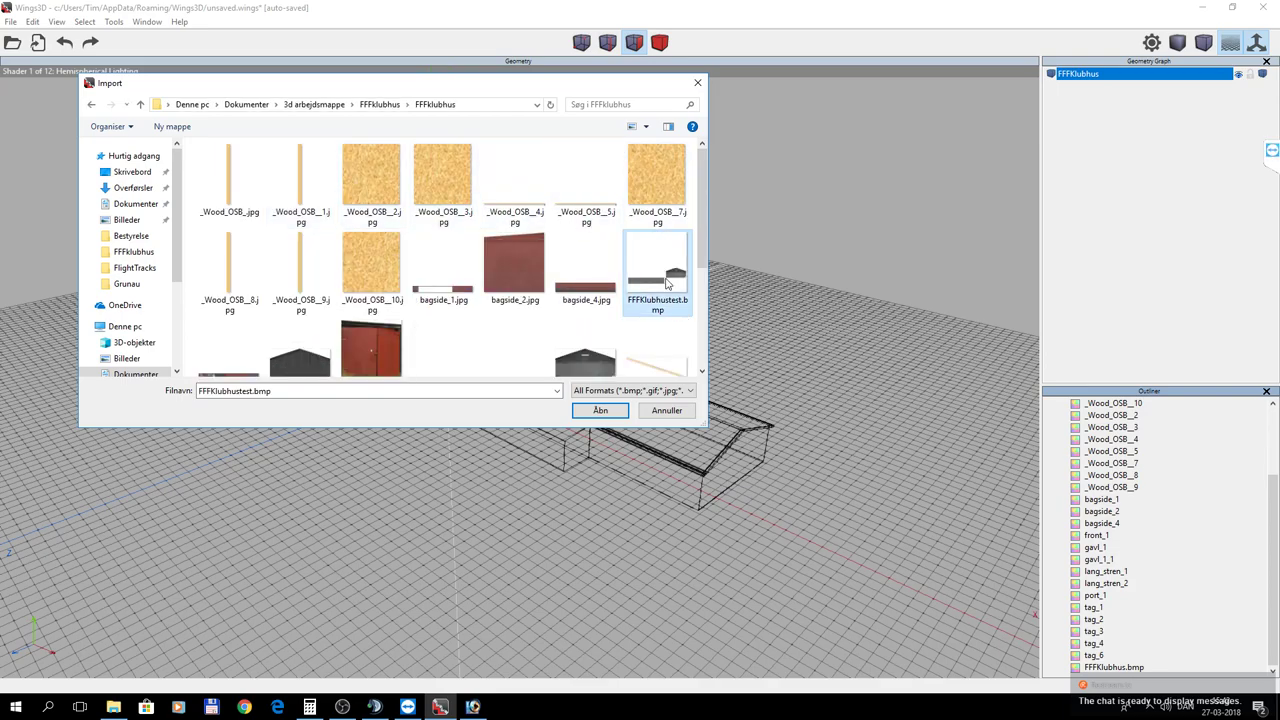
left_click(600, 410)
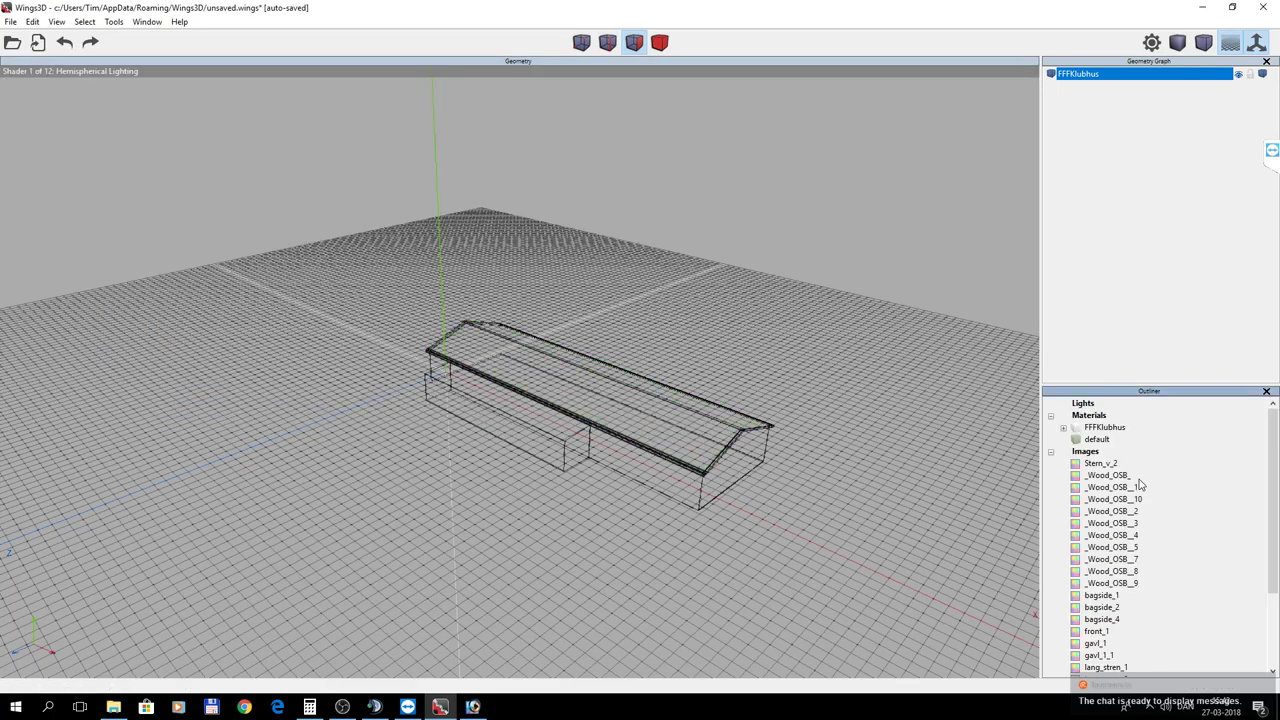
Assign the FFFKlubhustest.bmp image to the FFFKlubhus material as its diffuse texture.
scroll(1160, 485, "down", 1)
scroll(1161, 485, "down", 2)
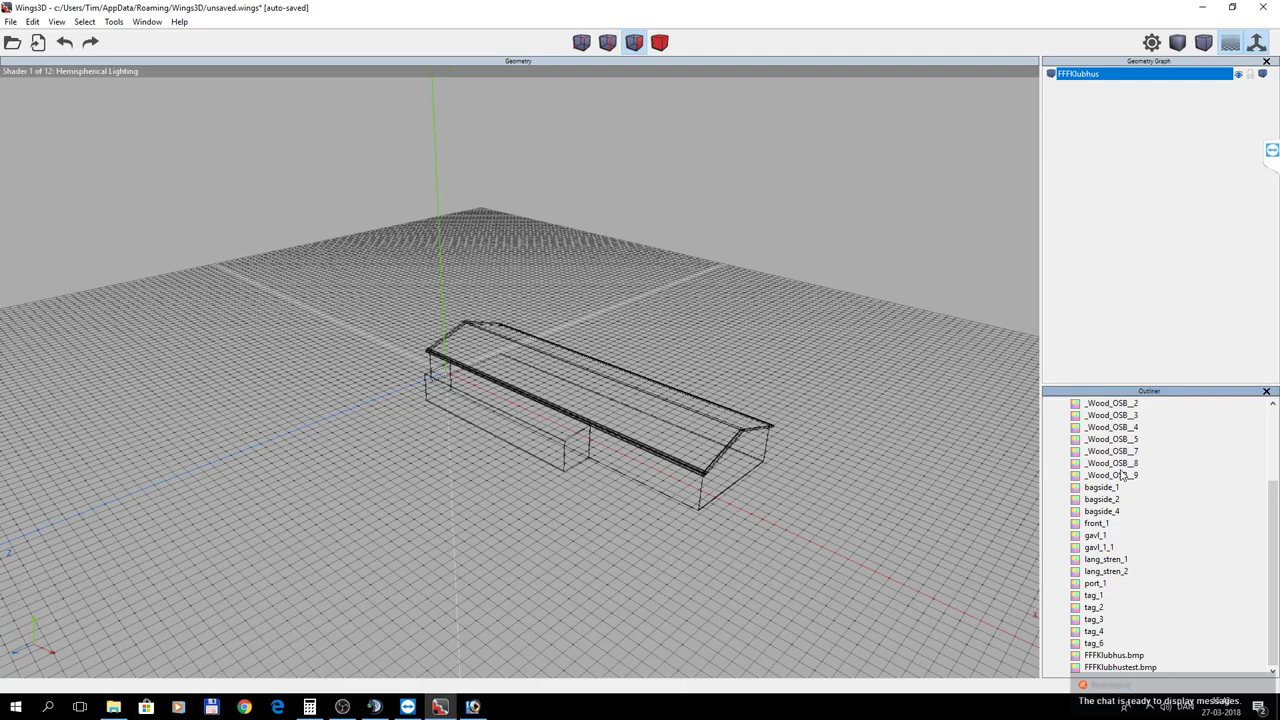
left_click(1118, 667)
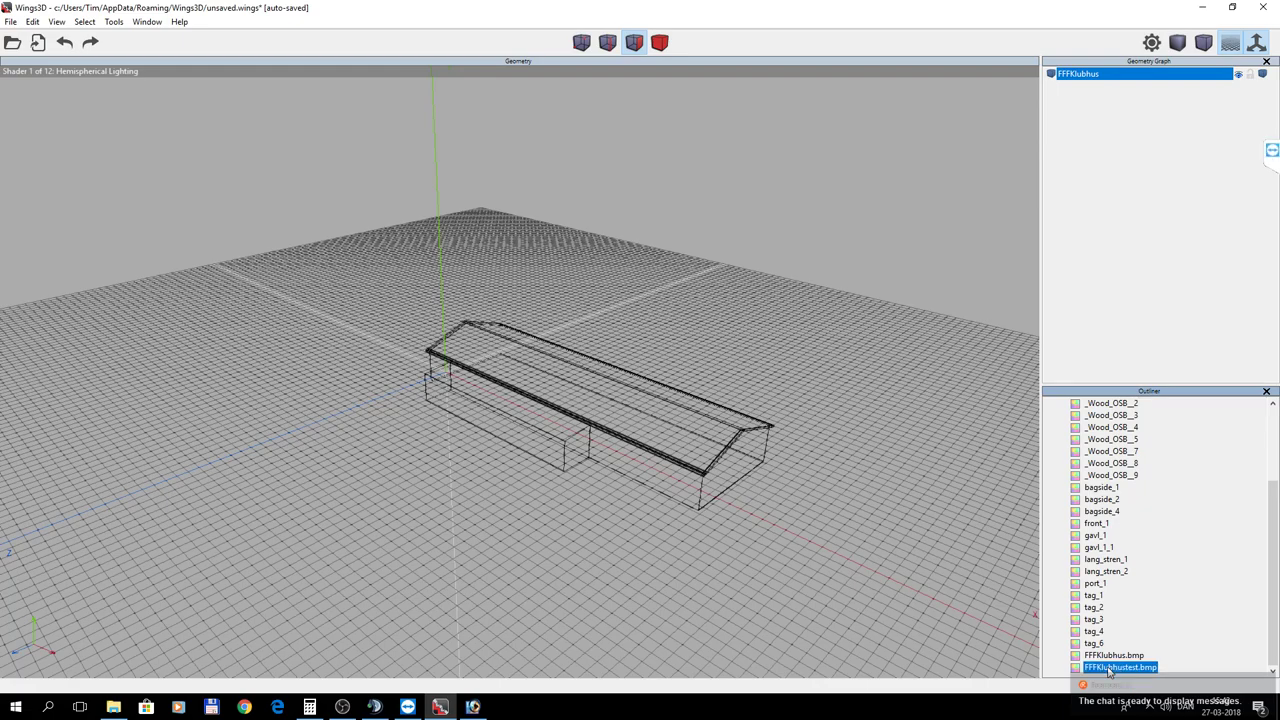
left_click(1108, 658)
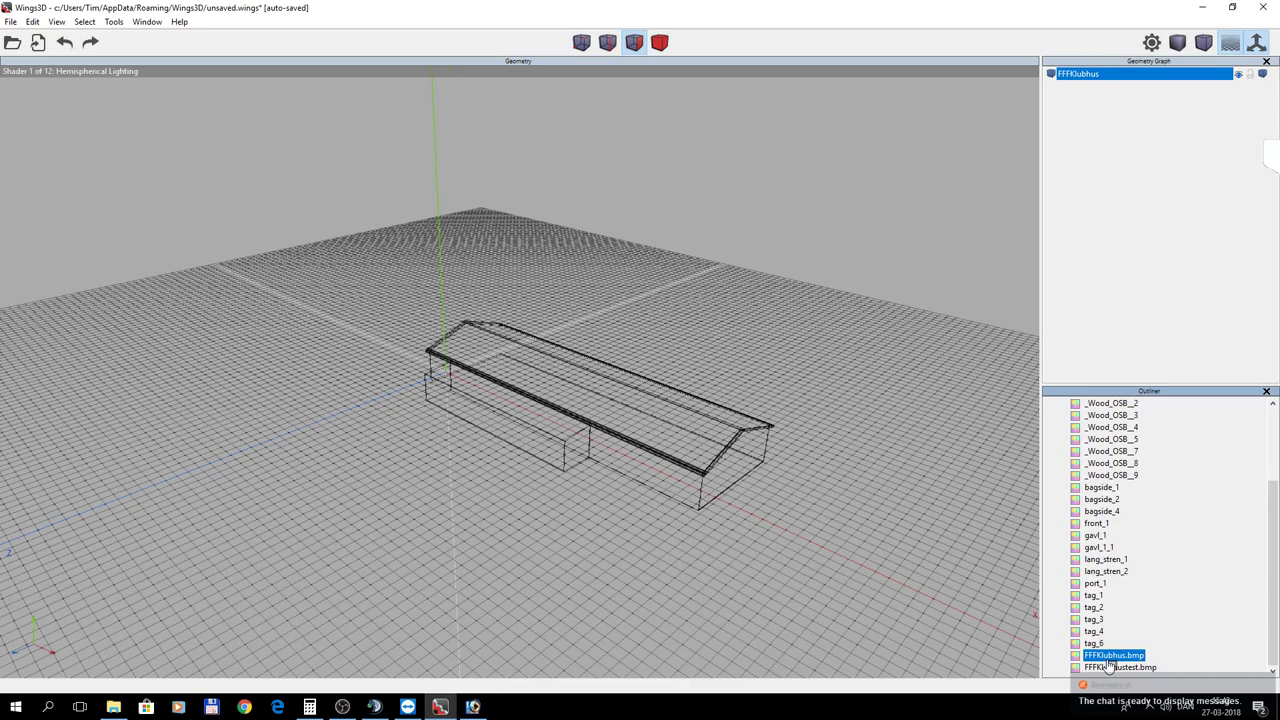
left_click(1110, 440)
left_click(1112, 404)
scroll(1115, 406, "up", 1)
left_click(1121, 404)
scroll(1122, 410, "up", 3)
left_click(1100, 416)
scroll(1110, 418, "up", 2)
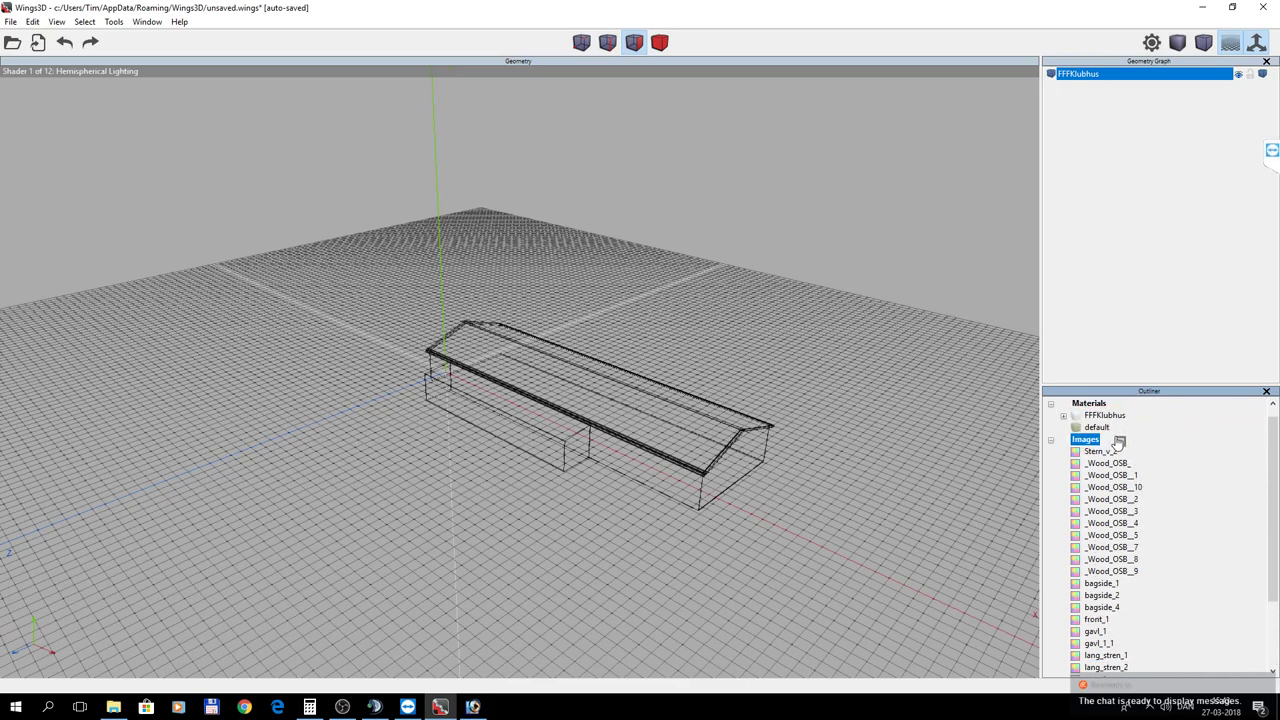
left_click(1102, 418)
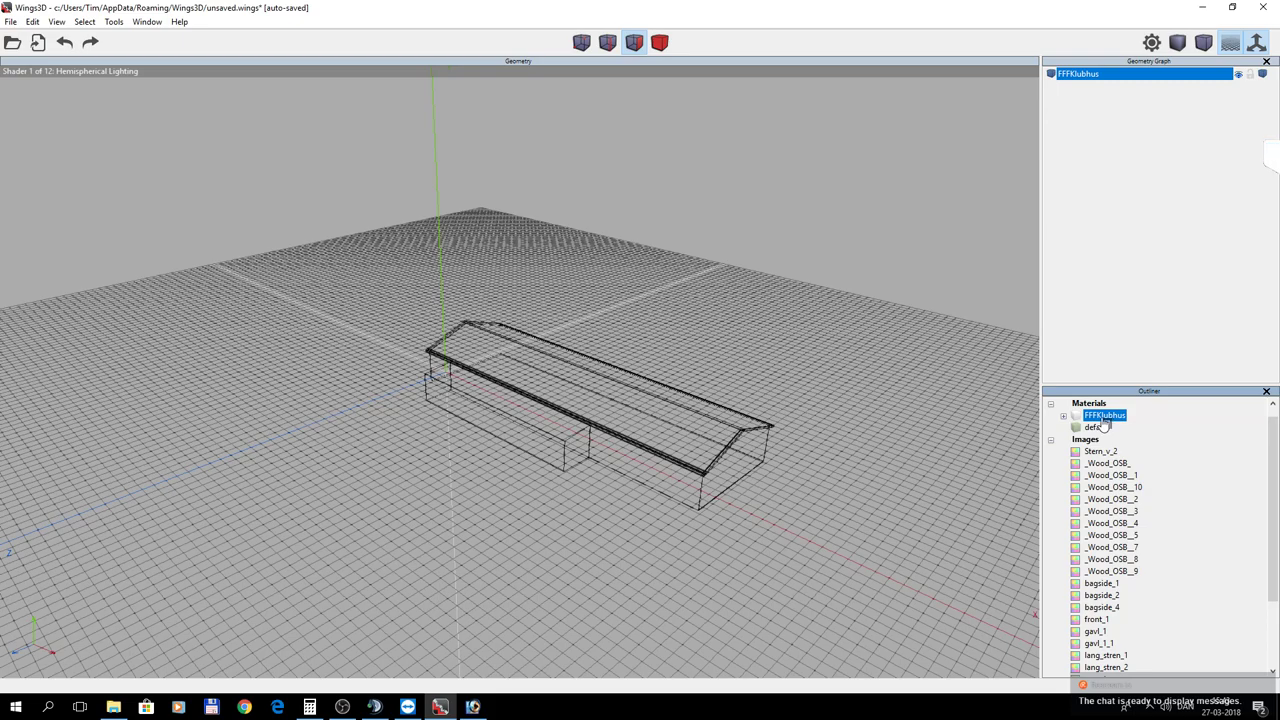
right_click(1102, 425)
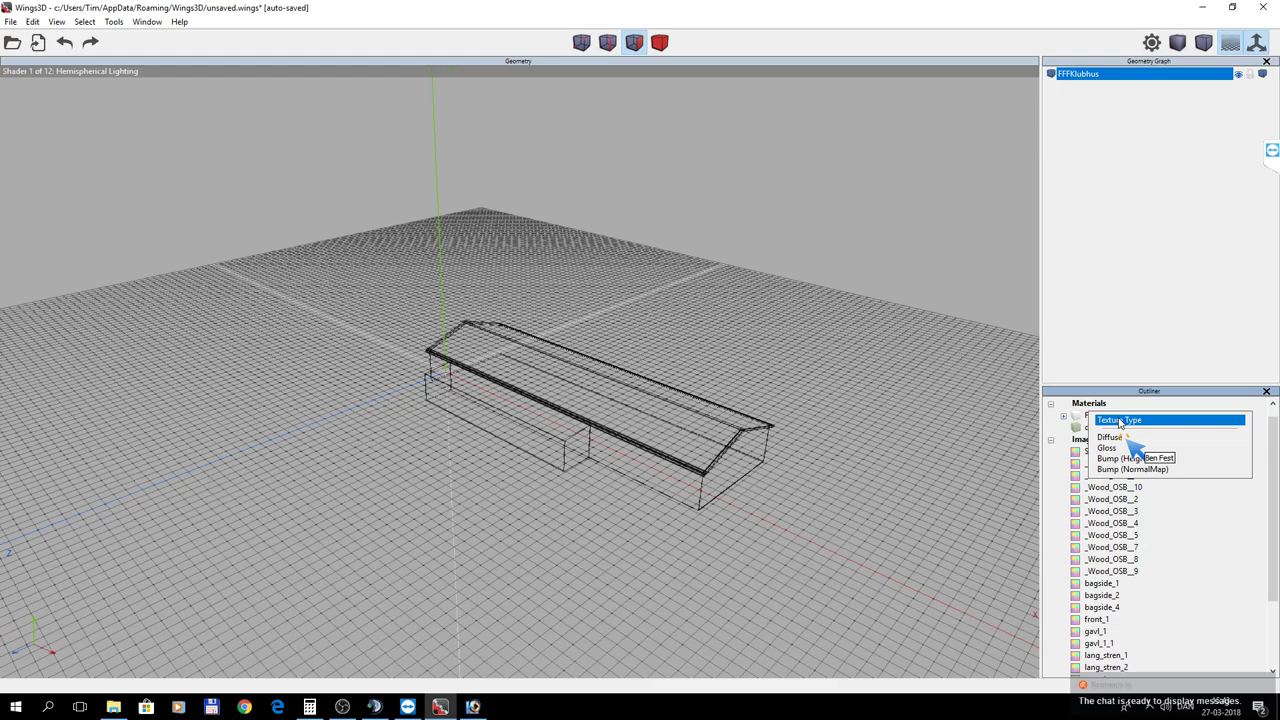
left_click(1112, 438)
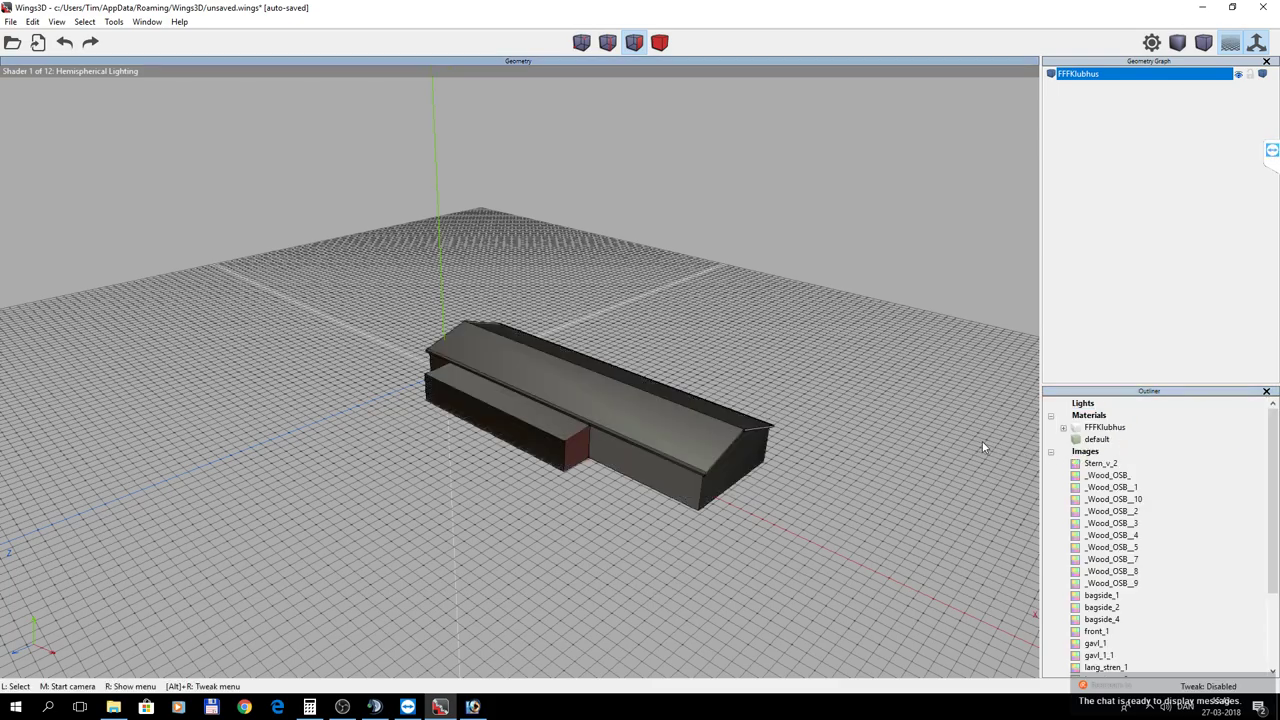
View the clubhouse's textured gable end up close and select the whole building in body selection mode.
left_click_drag(345, 362, 380, 368)
middle_click(385, 370)
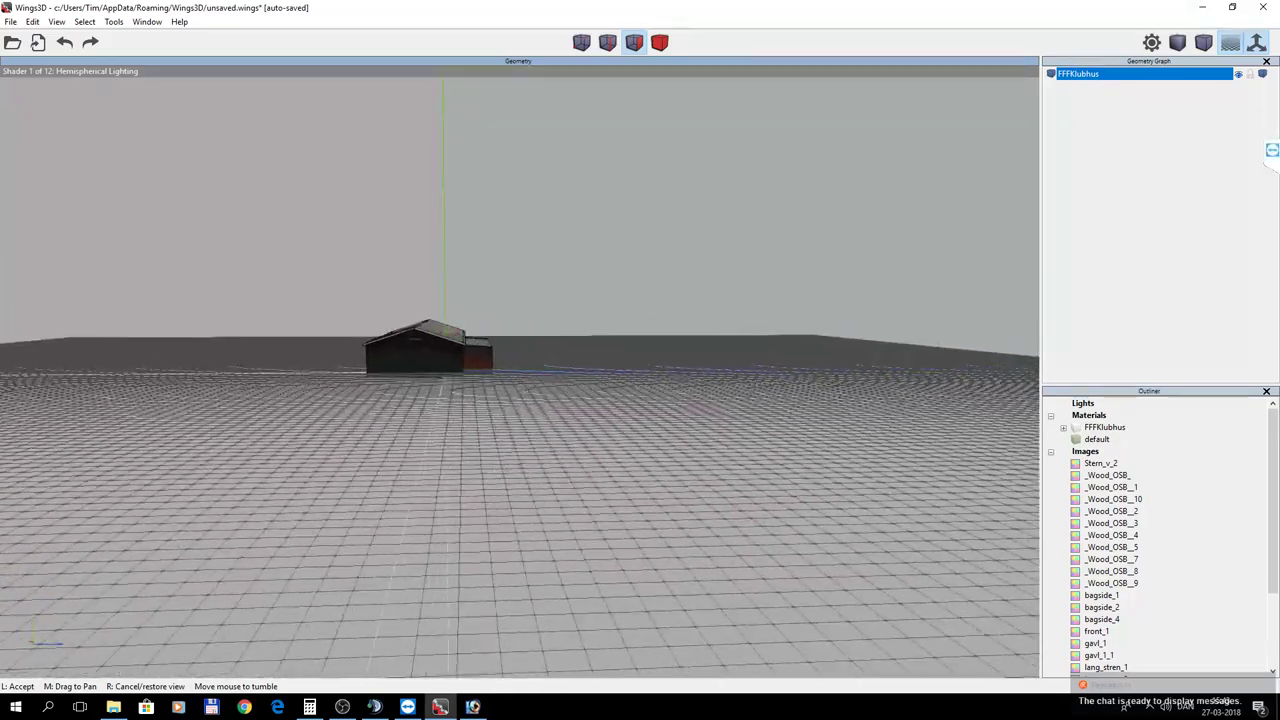
scroll(520, 370, "up", 5)
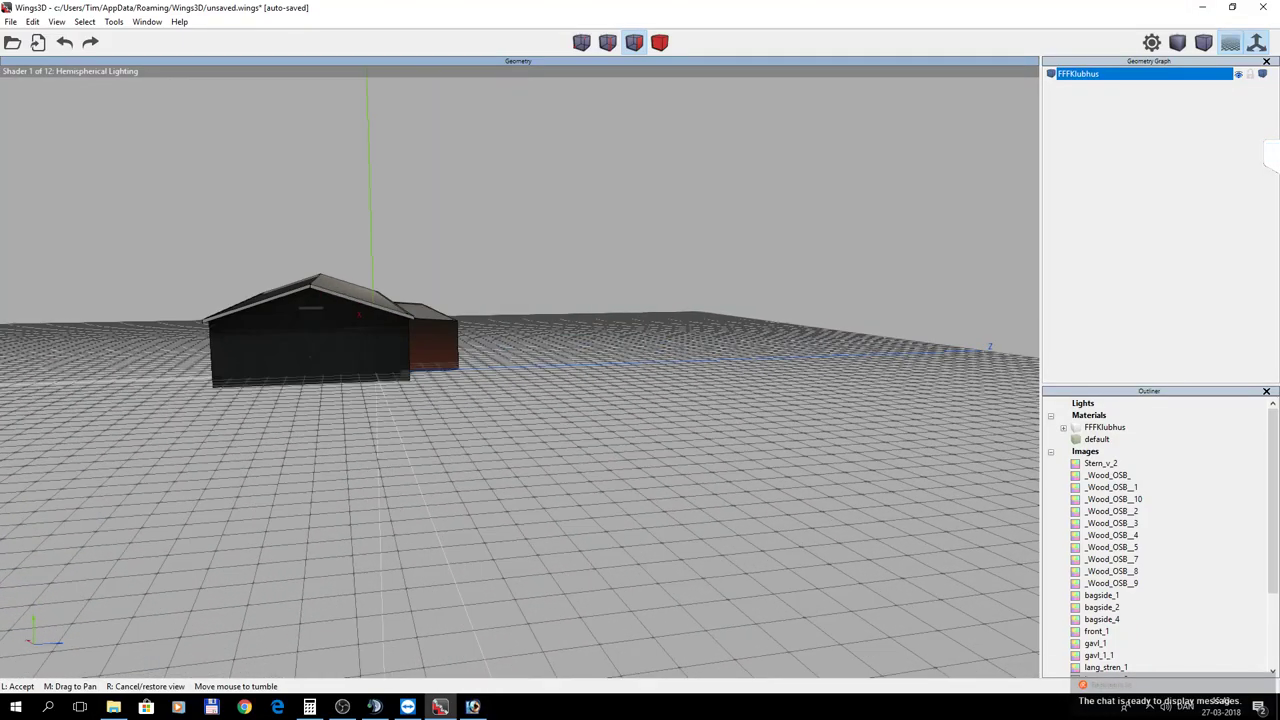
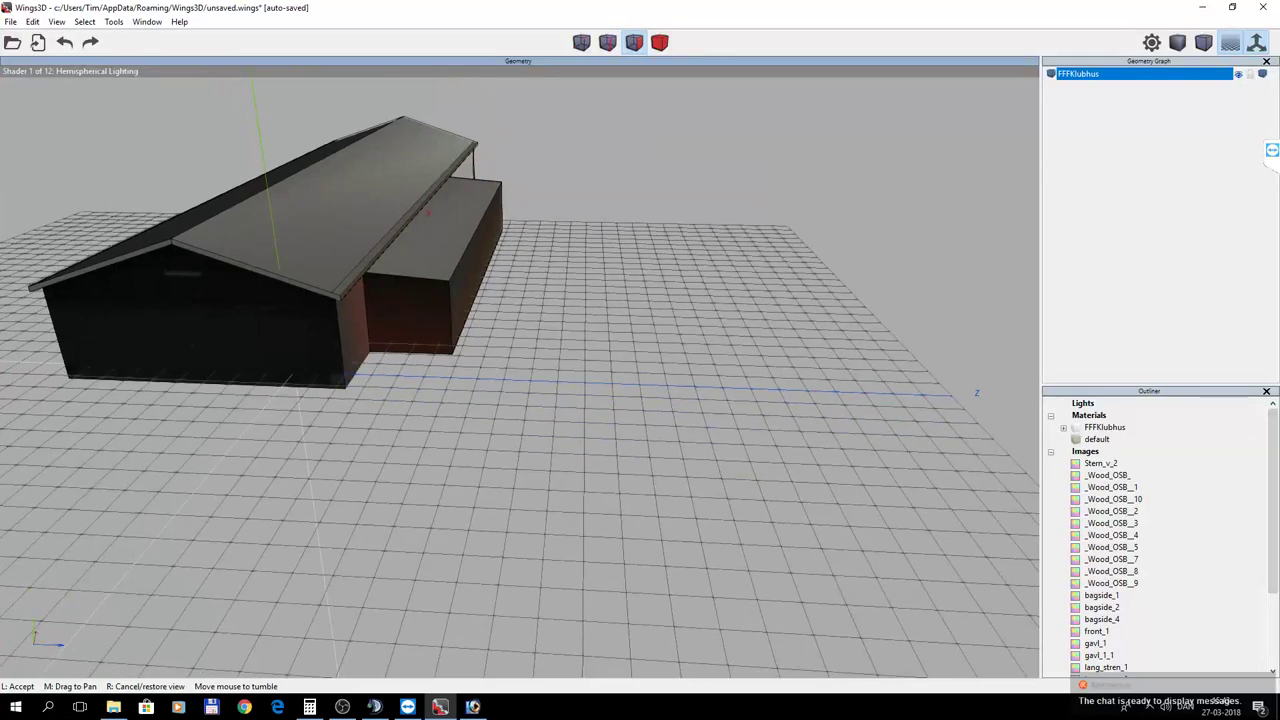
left_click(572, 268)
left_click(659, 43)
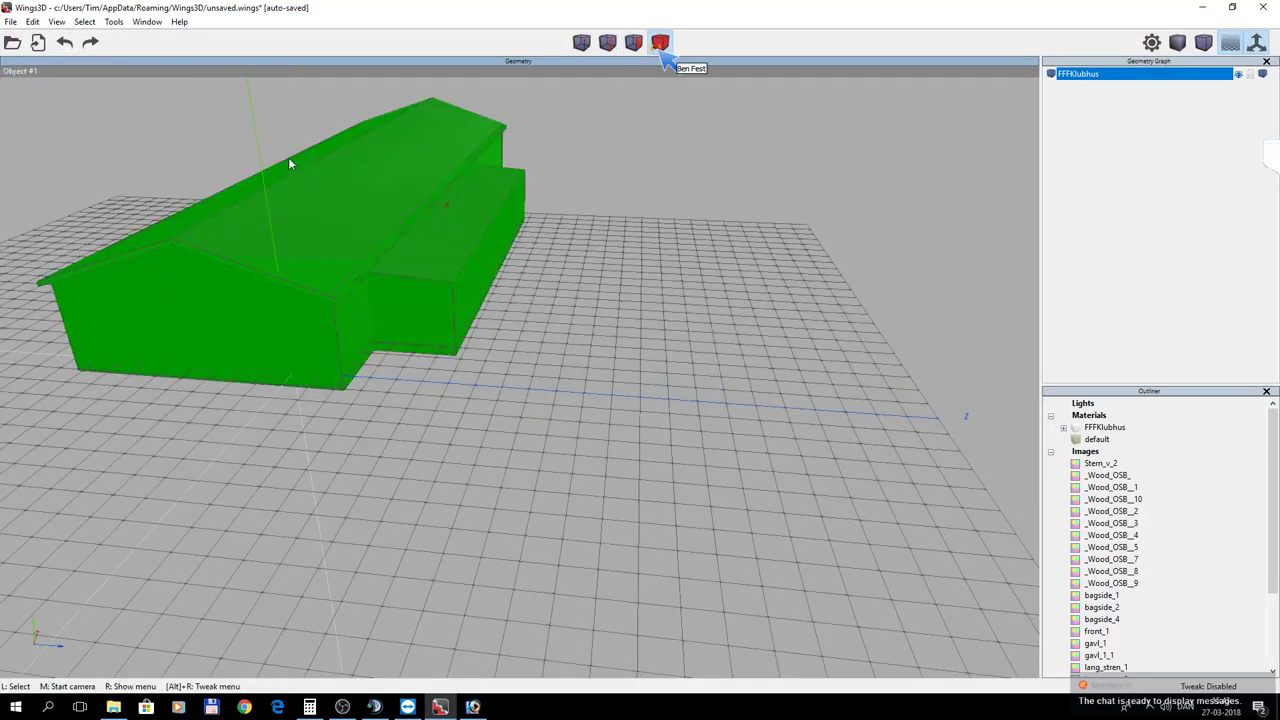
Assign the FFFKlubhus material to the whole building, expand that material in the outliner, and clear the selection.
left_click(281, 188)
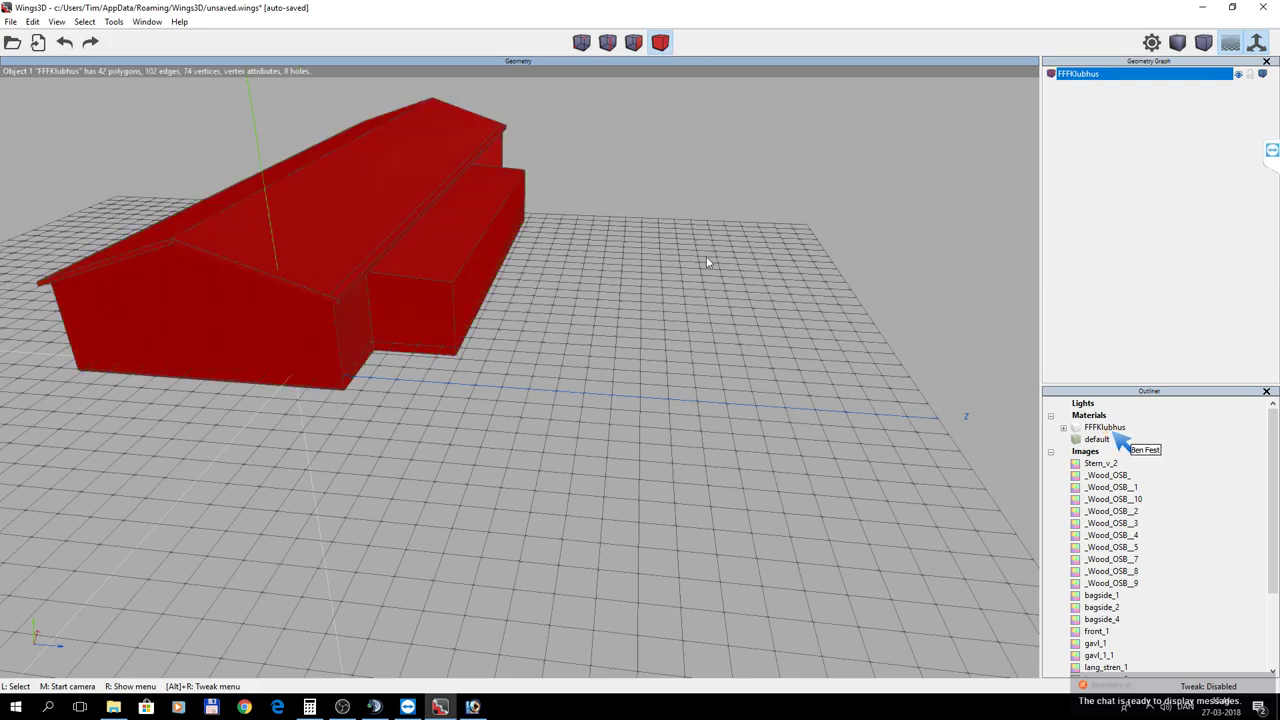
right_click(1103, 428)
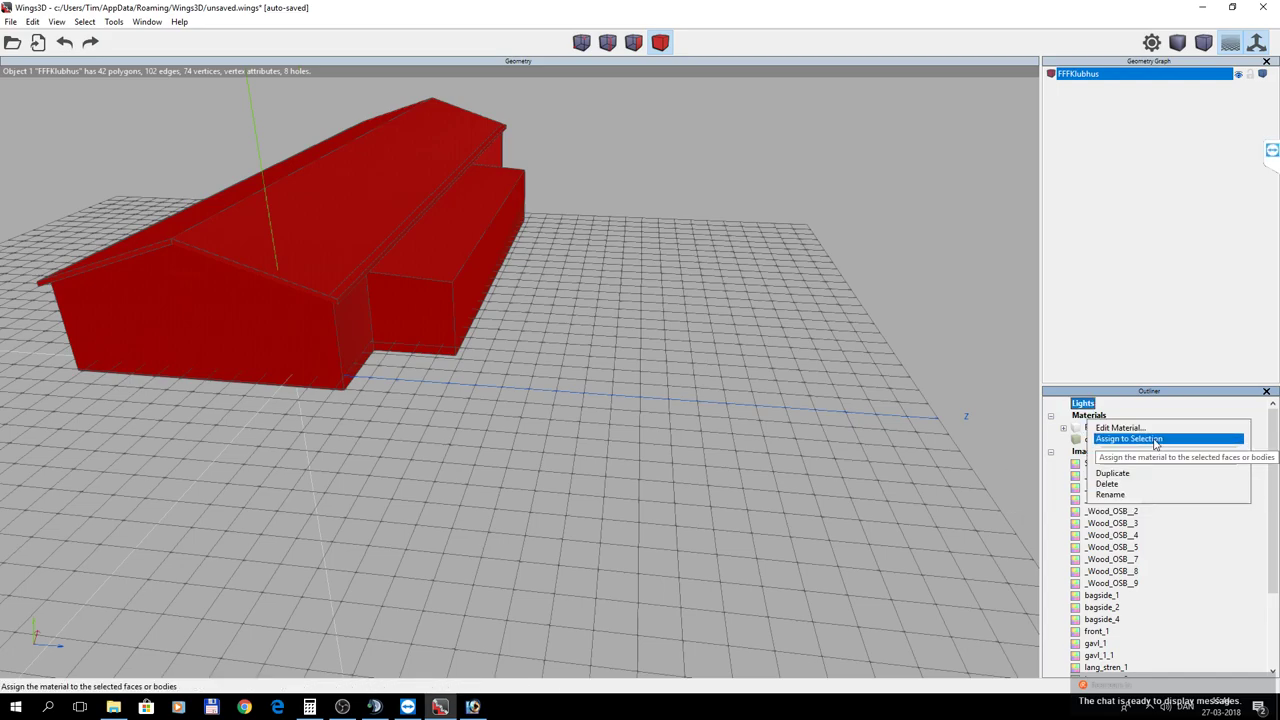
left_click(1155, 439)
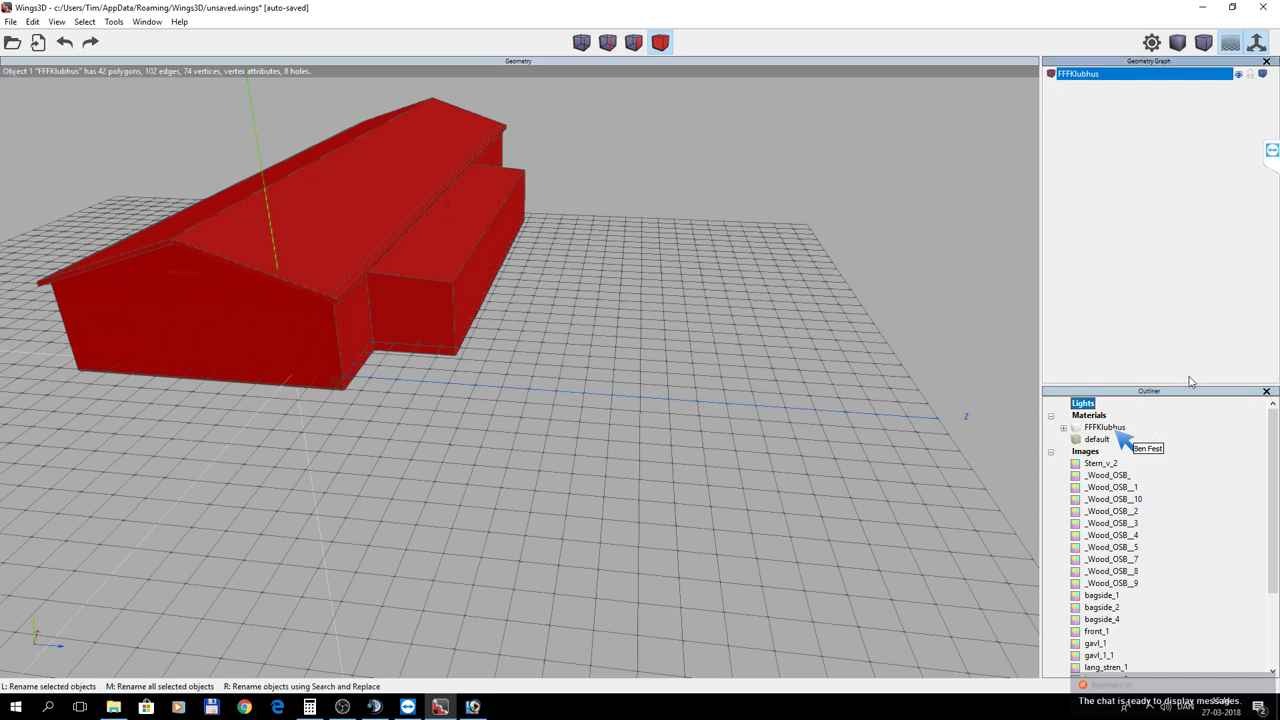
left_click(1064, 428)
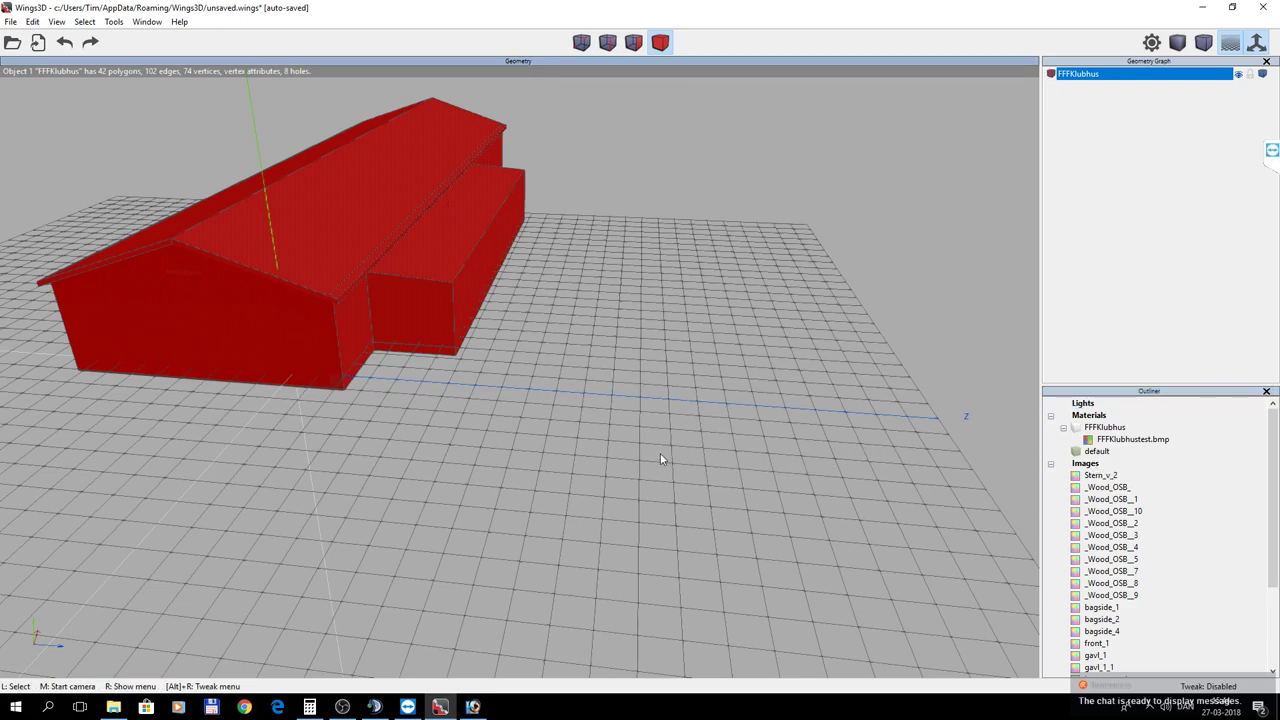
key("space")
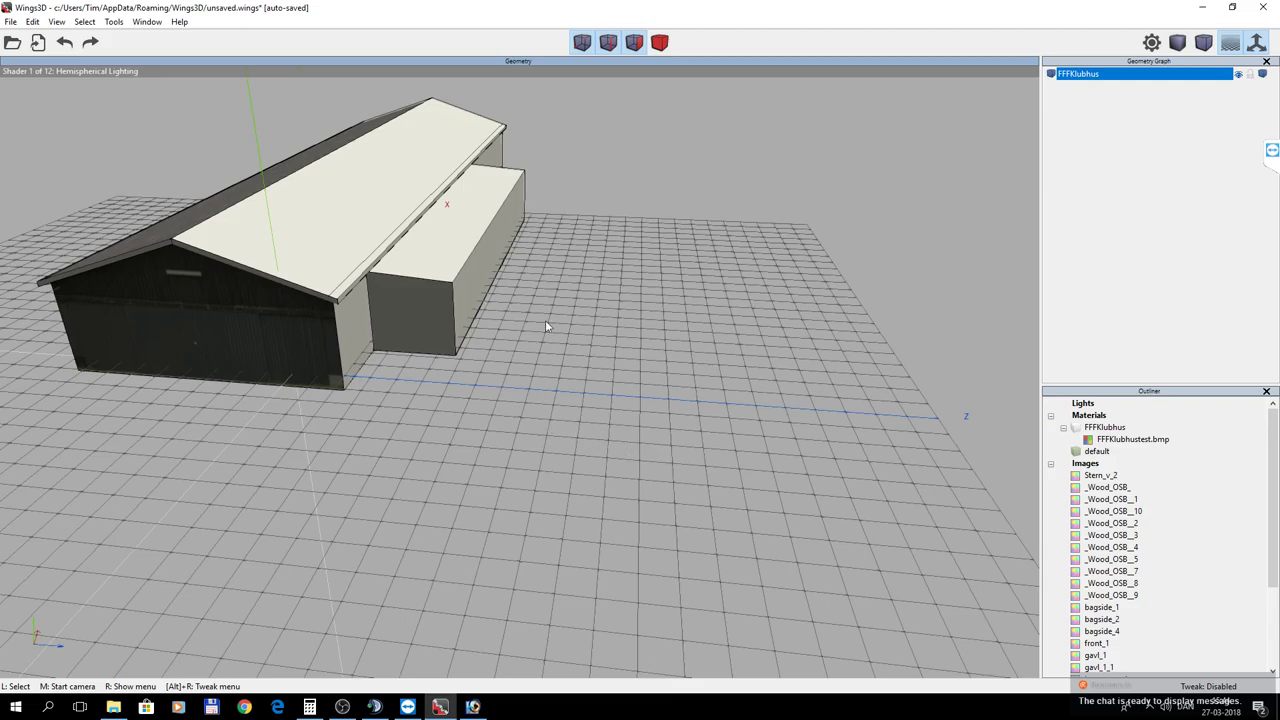
Switch the clubhouse to smooth shading and view its gable end and both roof slopes.
middle_click(585, 305)
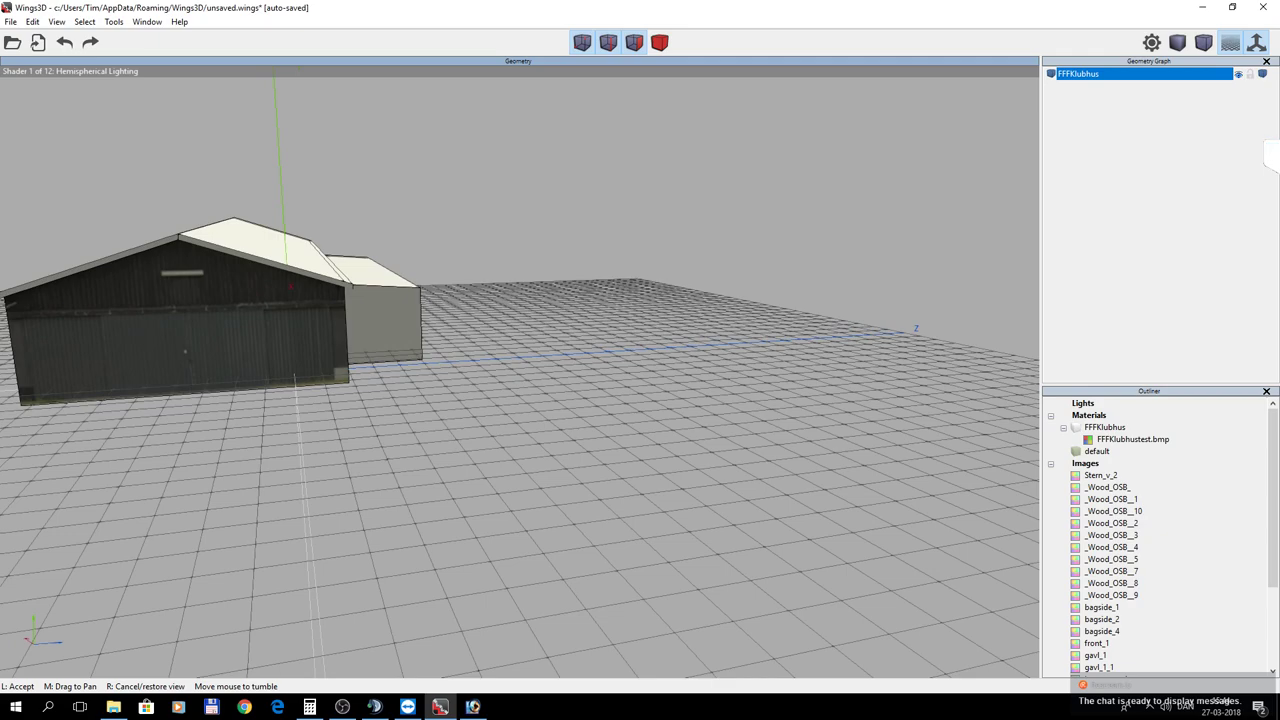
left_click(586, 309)
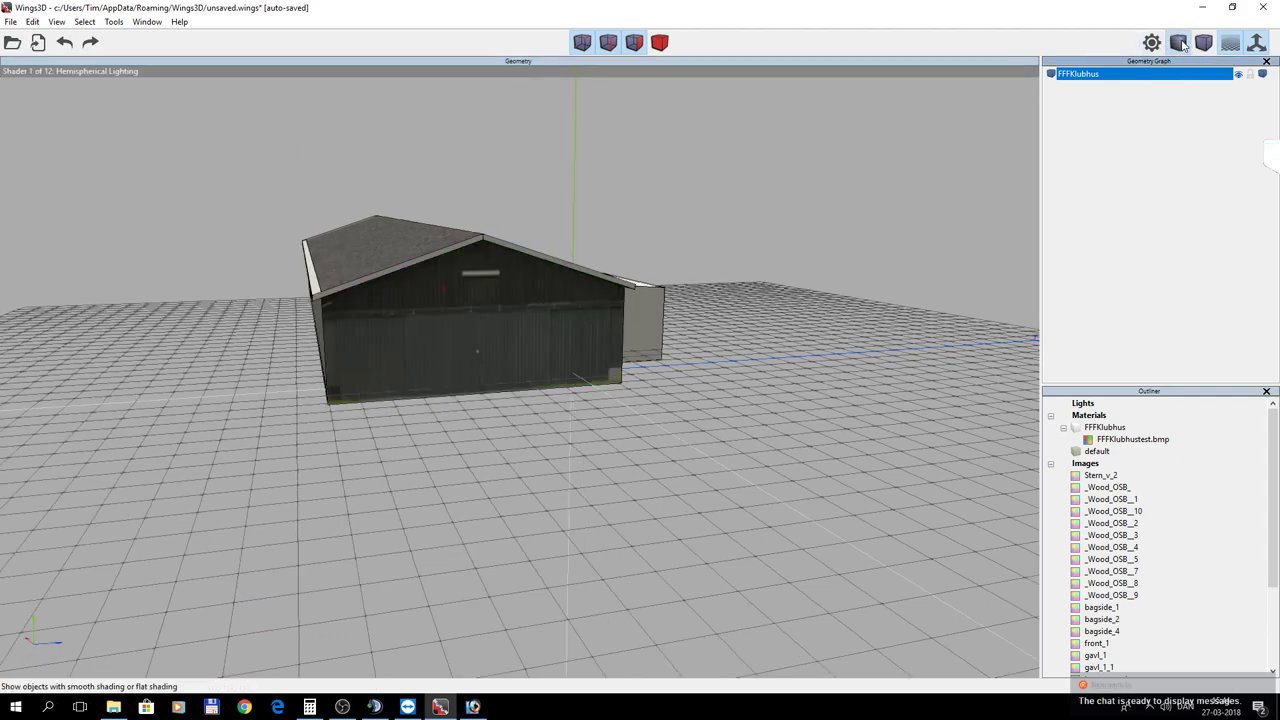
left_click(1180, 43)
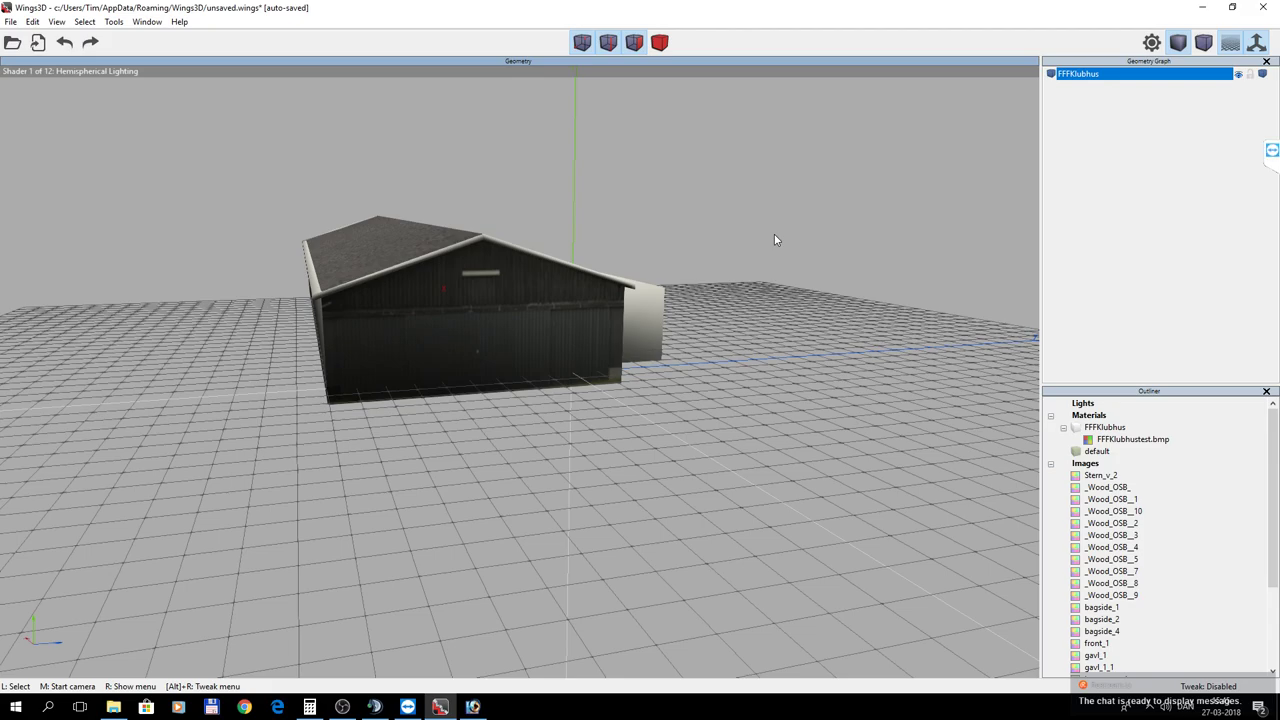
middle_click(650, 364)
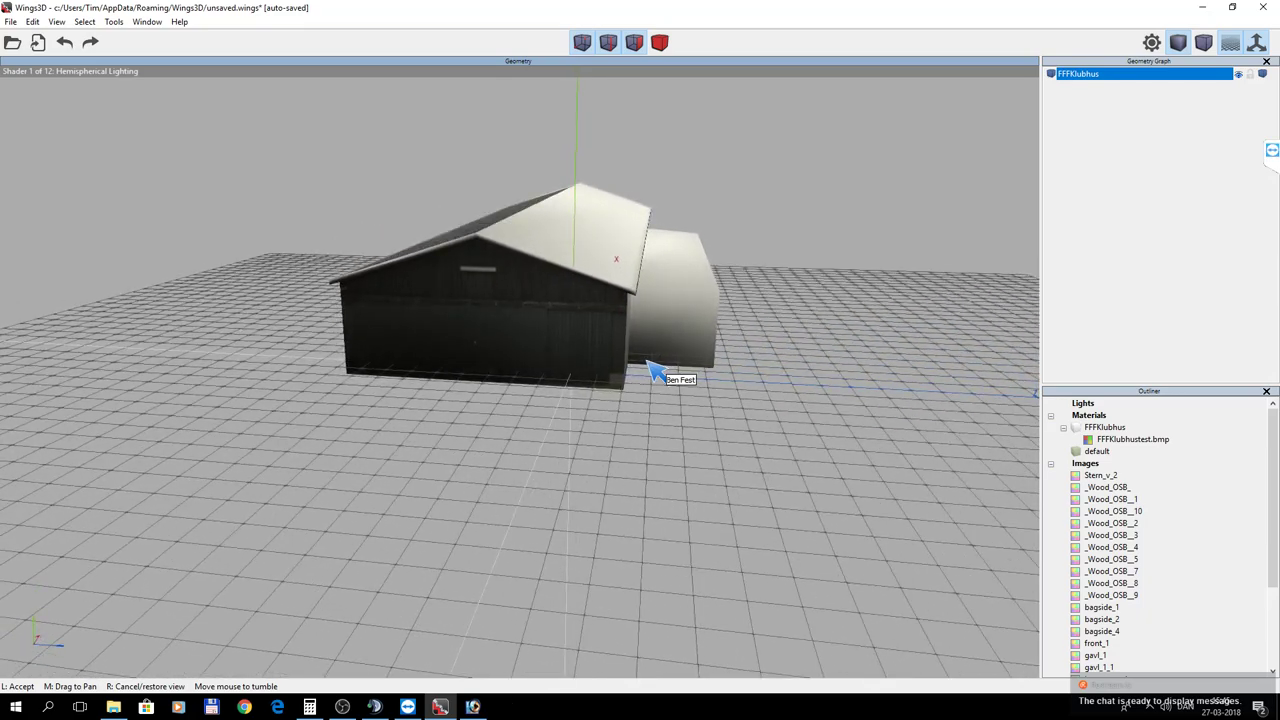
left_click(774, 240)
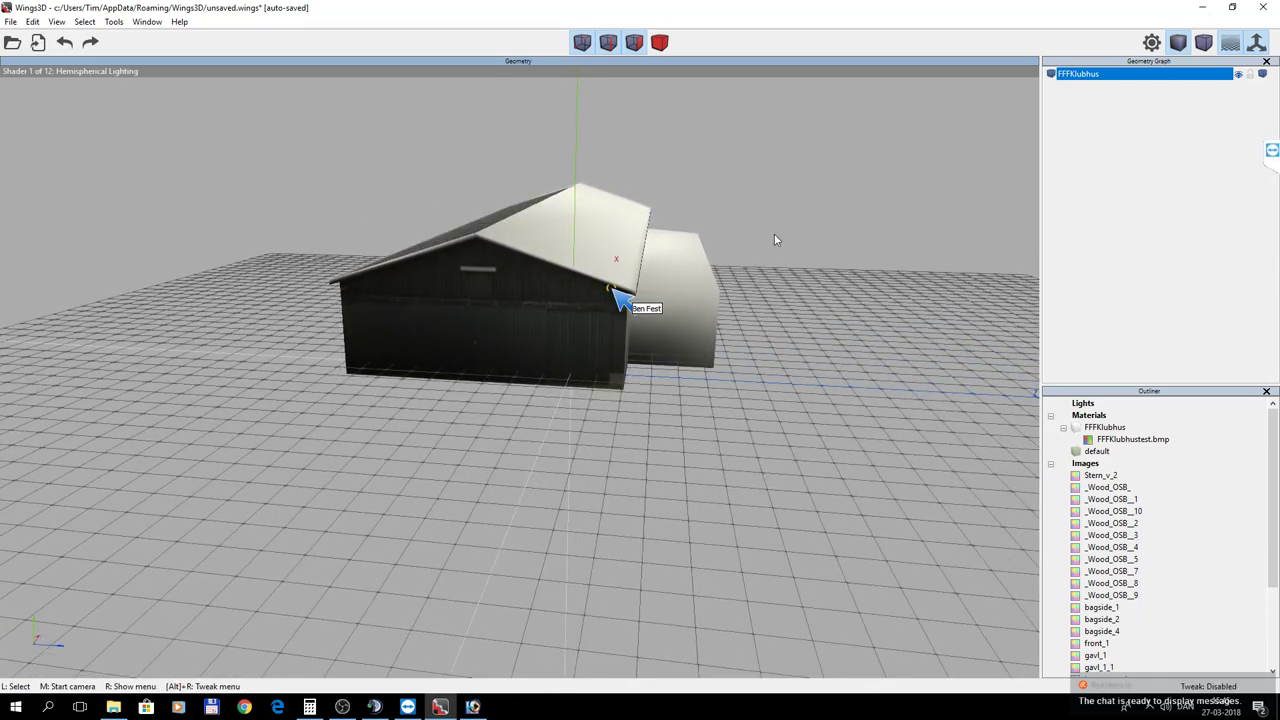
Apply Auto-Smooth to the whole clubhouse body and clear the selection.
left_click(658, 44)
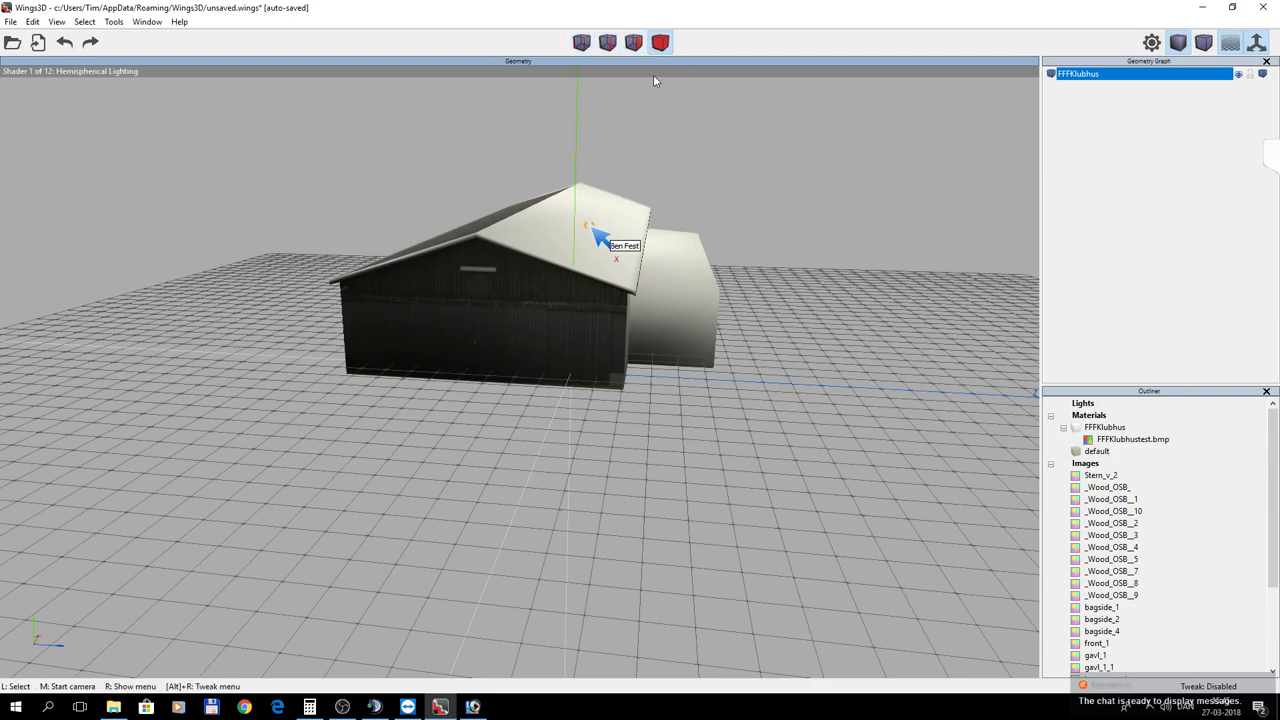
left_click(508, 243)
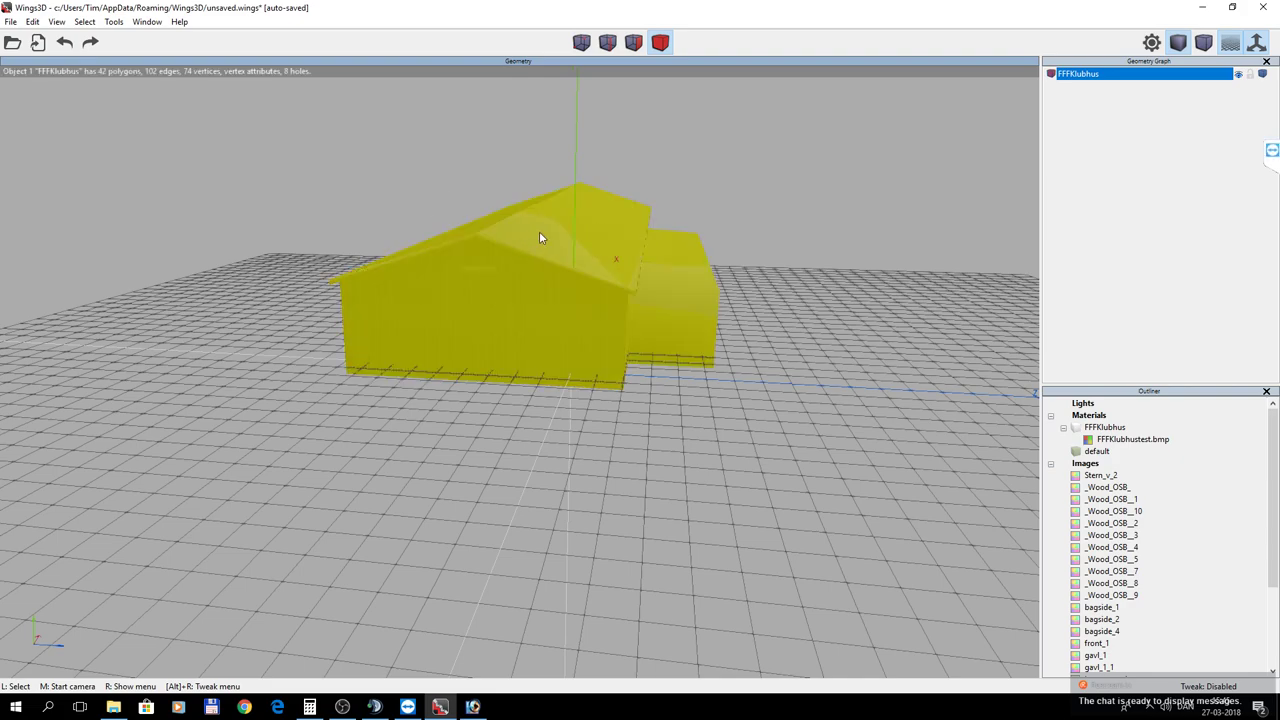
right_click(539, 238)
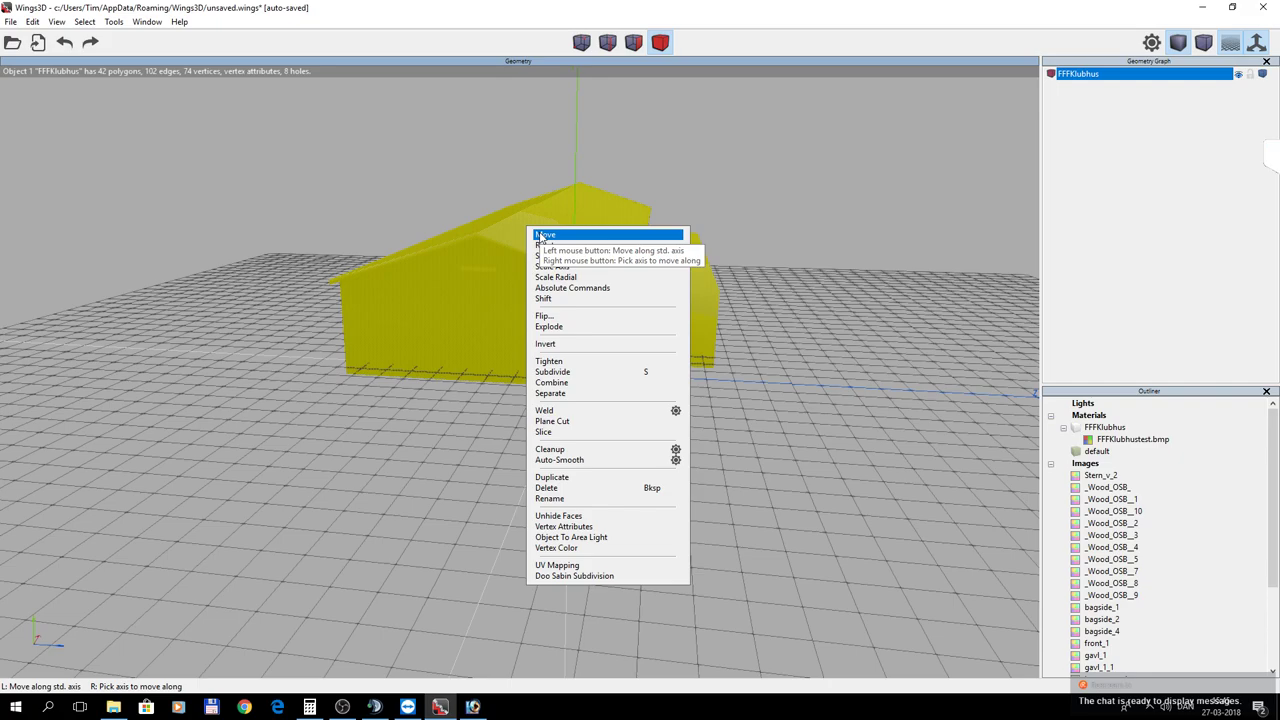
left_click(608, 460)
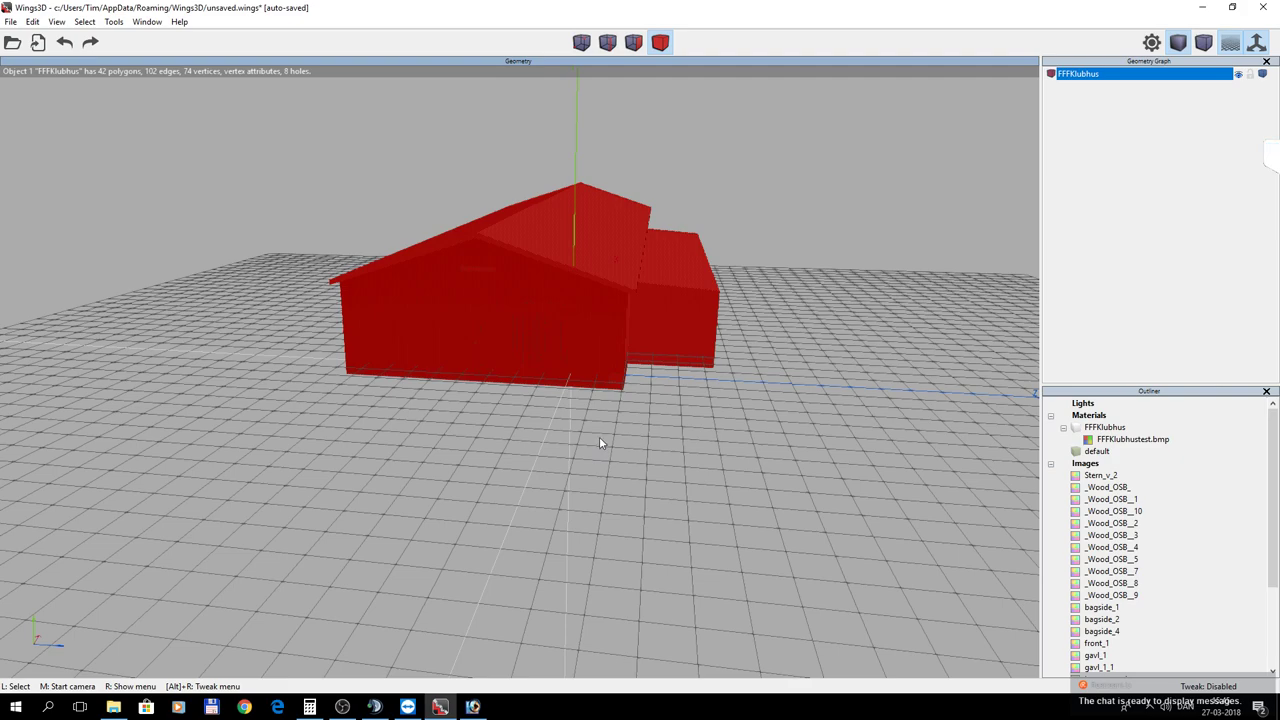
key("space")
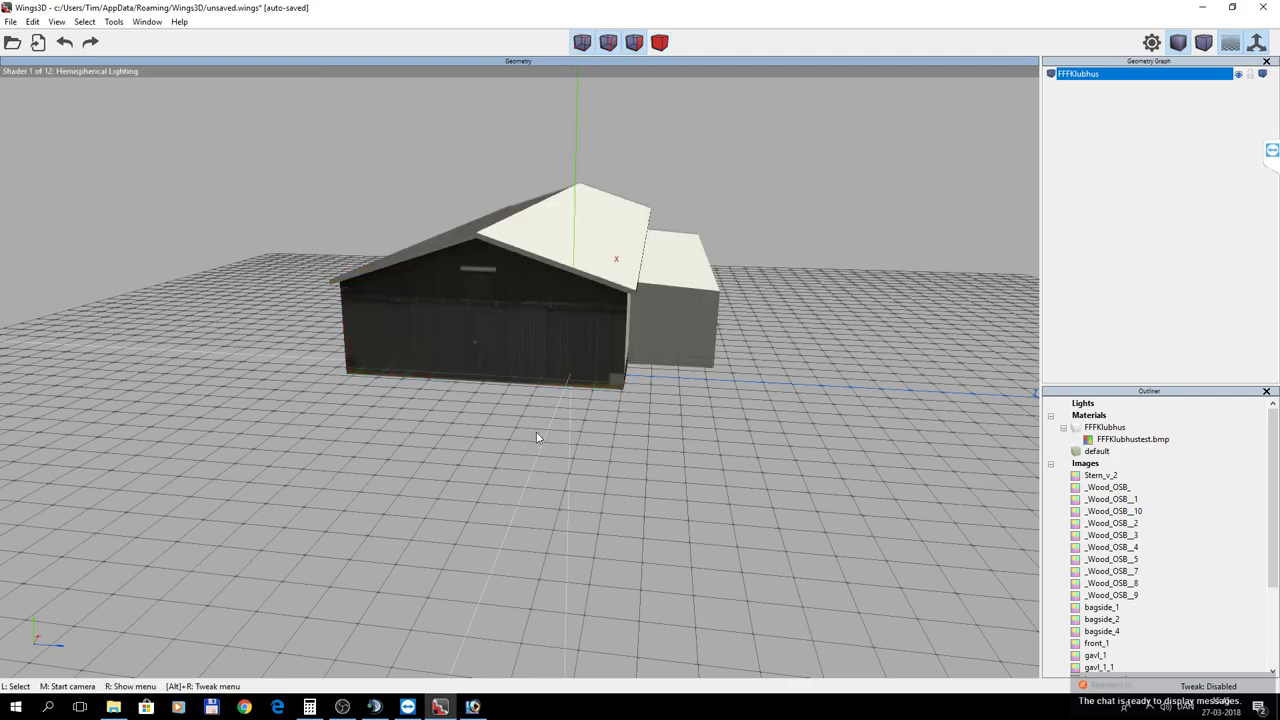
Switch the display to flat shading and make the front gable's upper roof edge on the dark-roof side soft.
middle_click(586, 450)
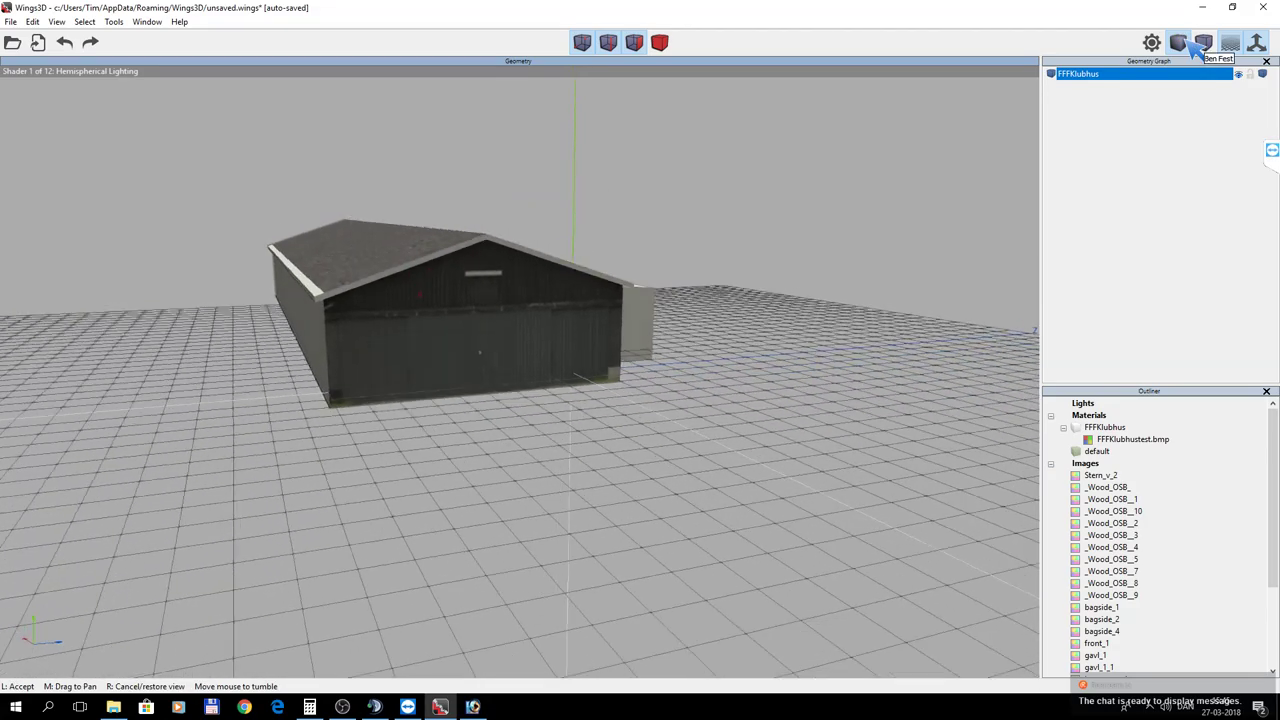
left_click(585, 448)
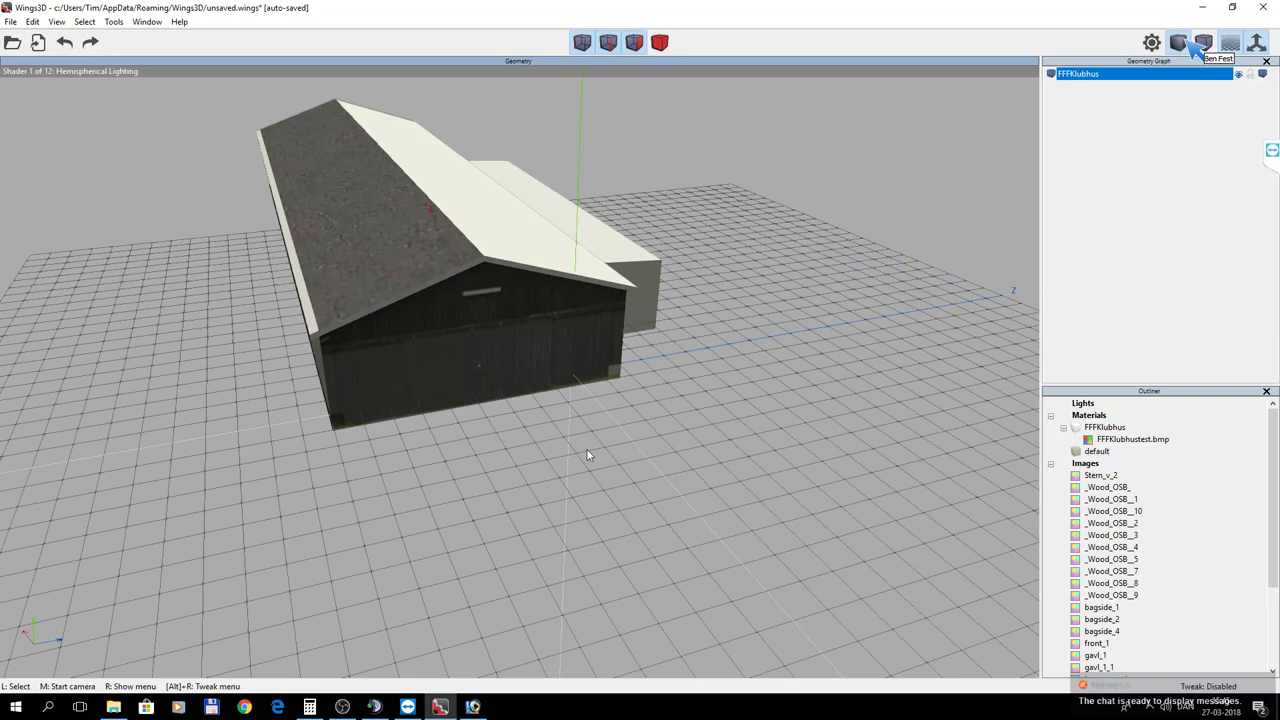
left_click(1183, 40)
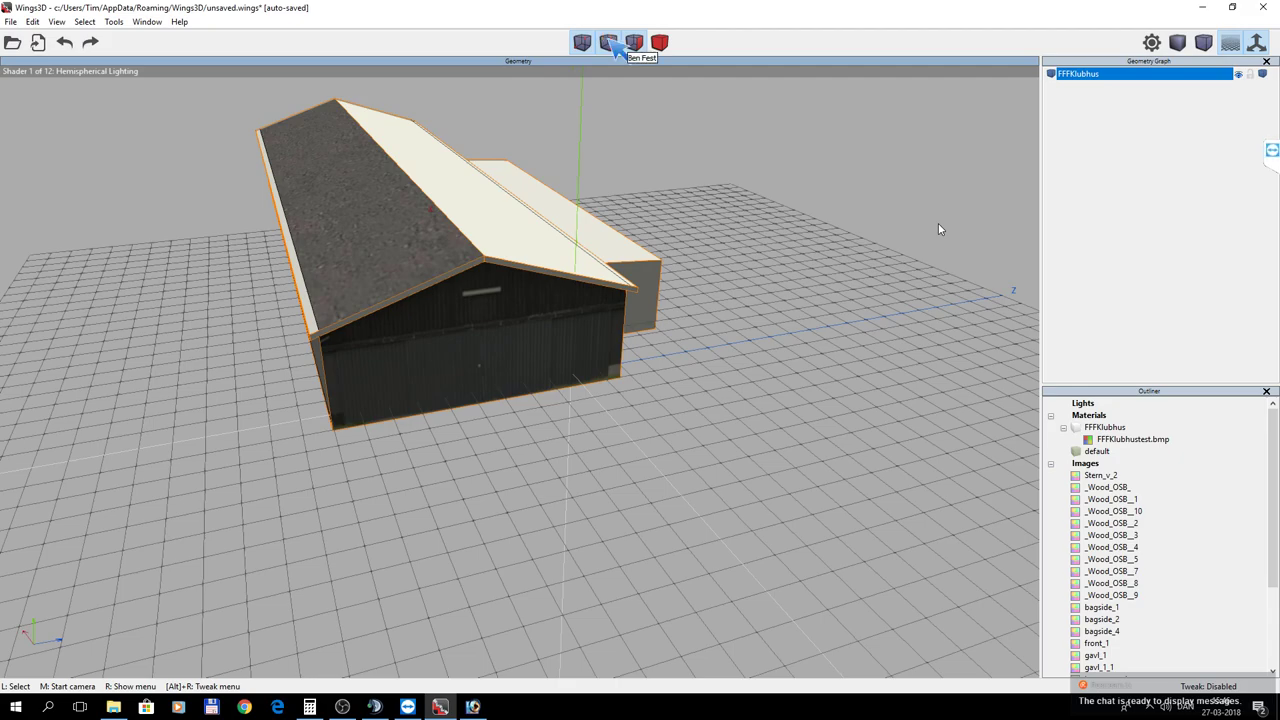
left_click(389, 296)
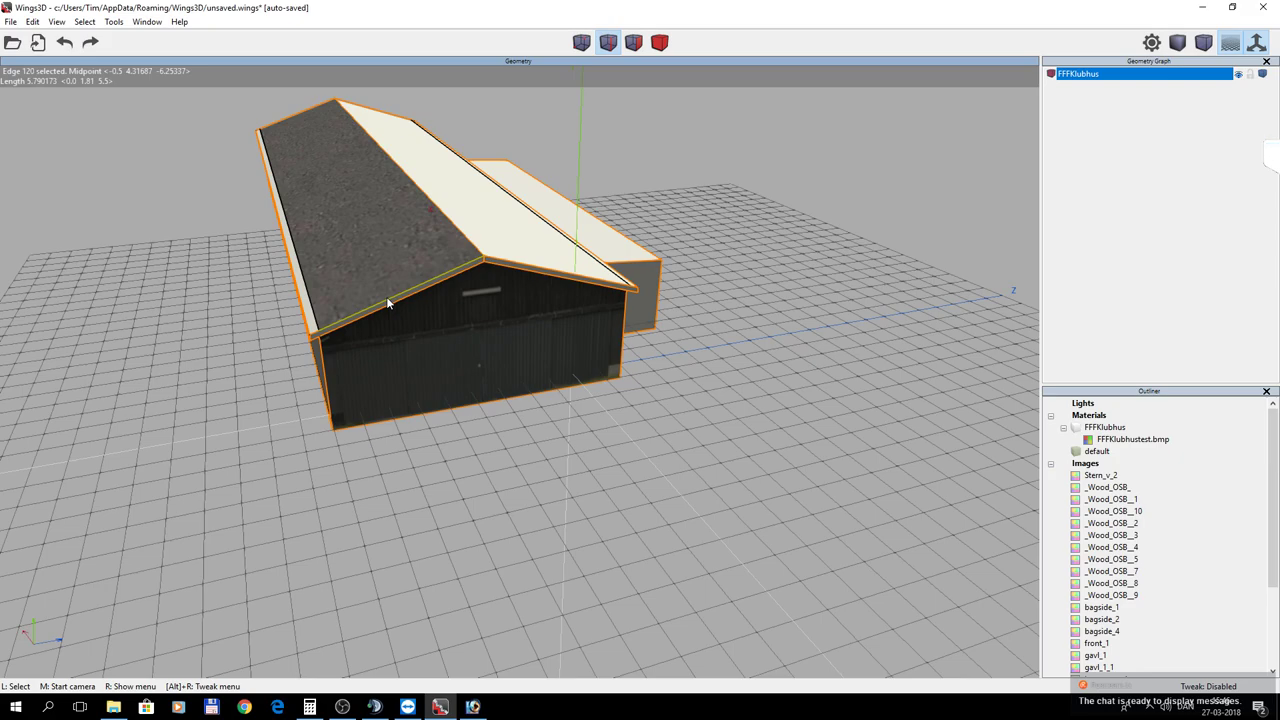
right_click(387, 298)
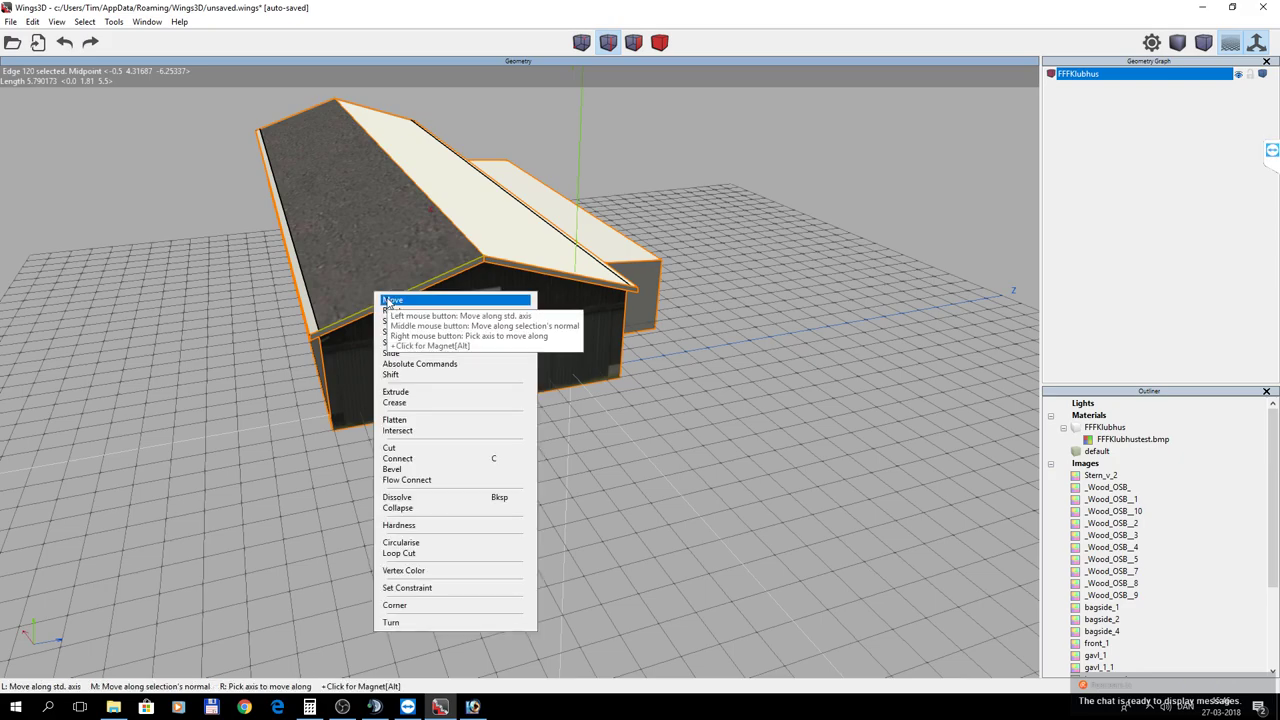
left_click(404, 526)
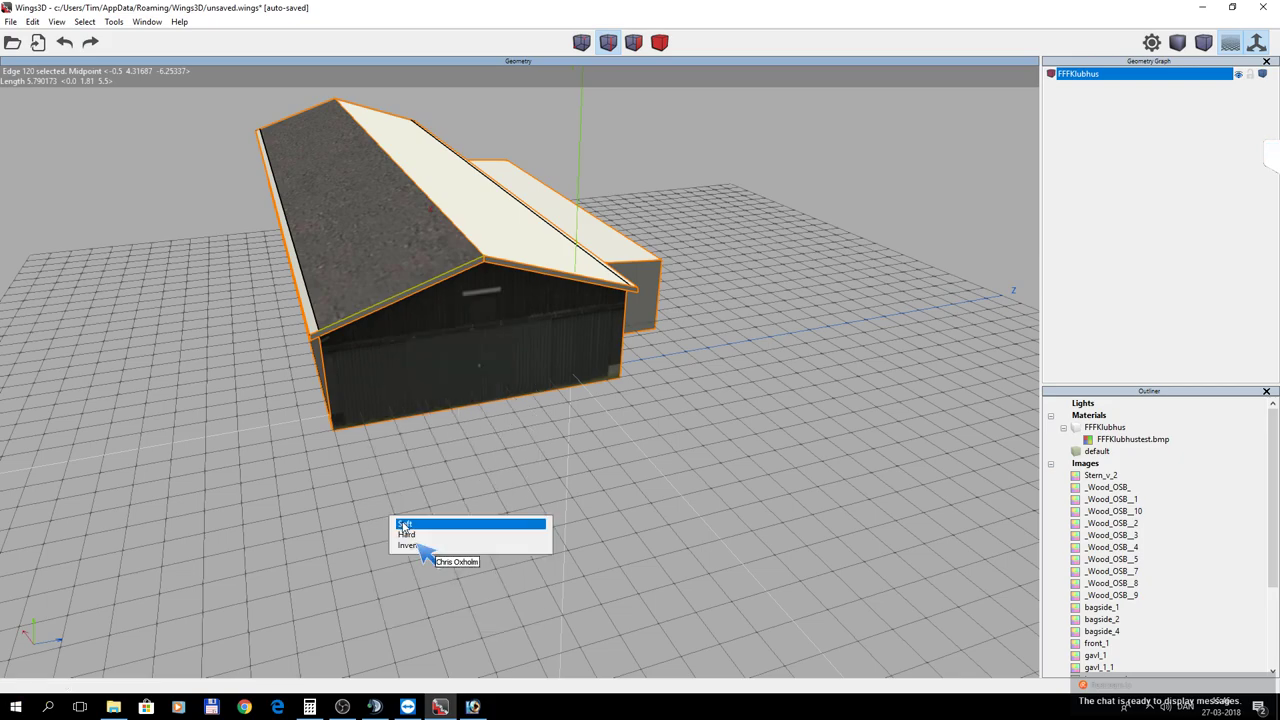
left_click(404, 525)
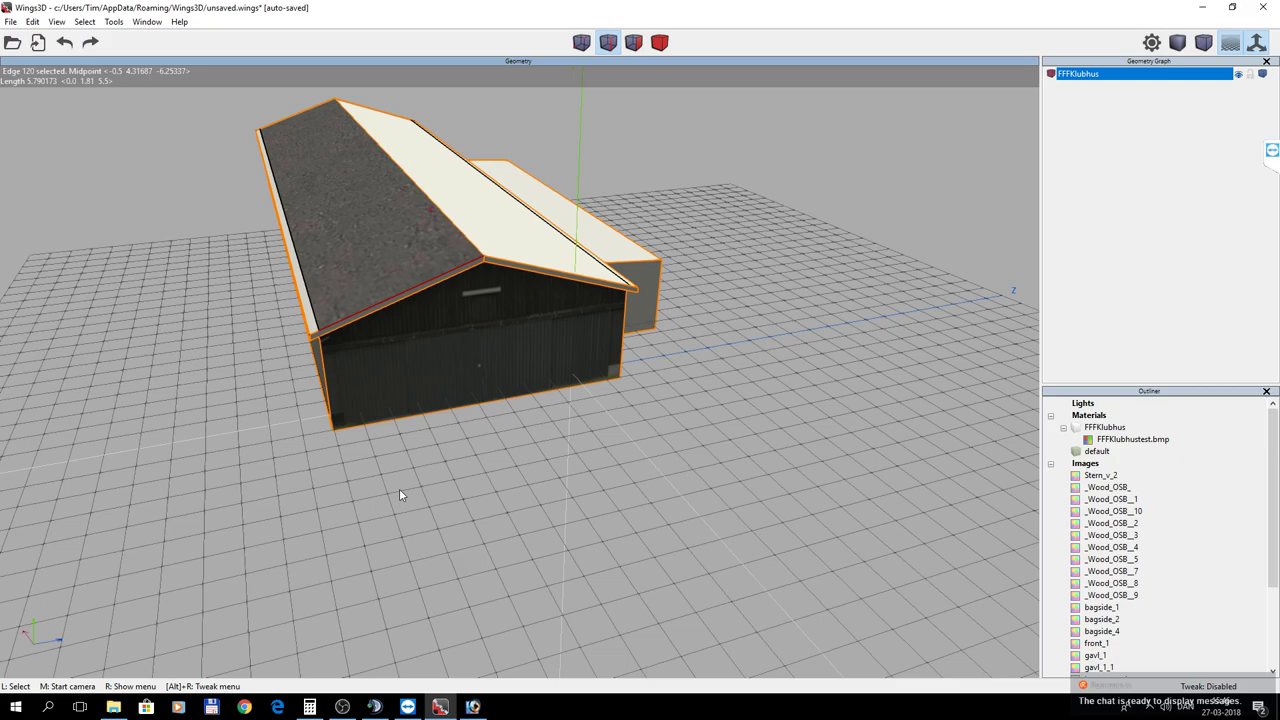
Turn smooth shading back on and inspect the textured front gable and roof edges up close.
left_click(1191, 45)
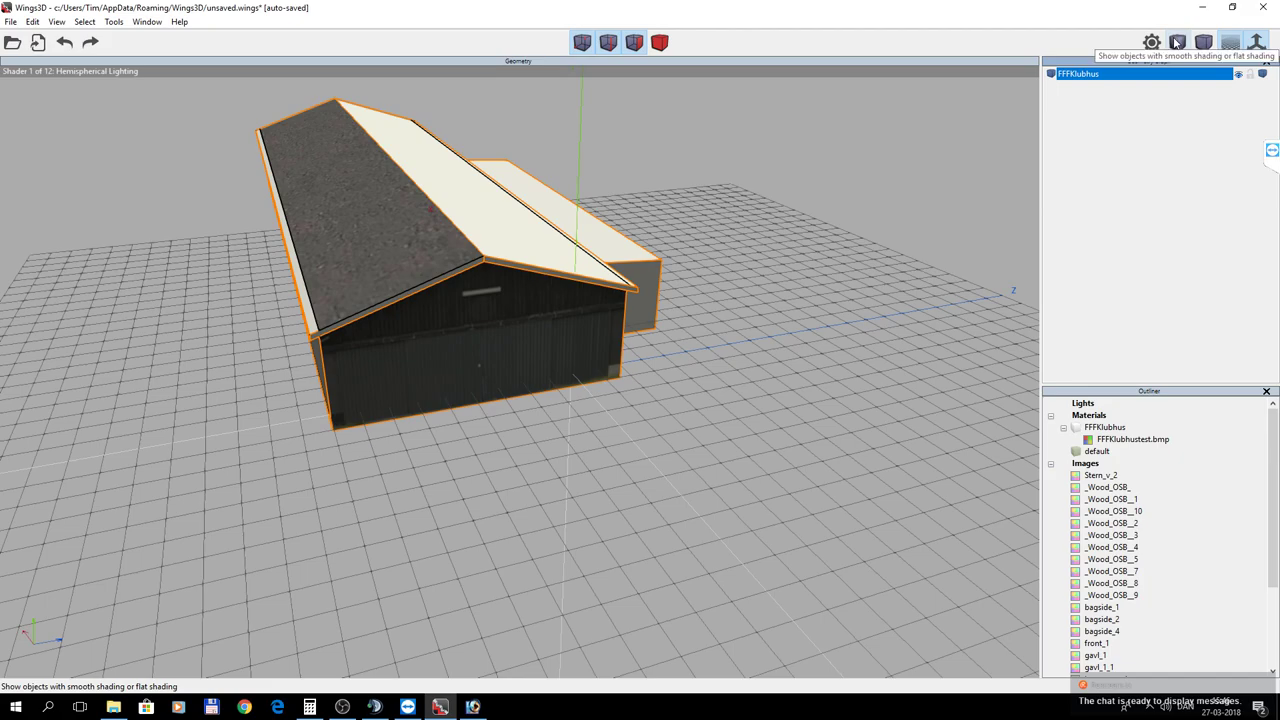
left_click(983, 218)
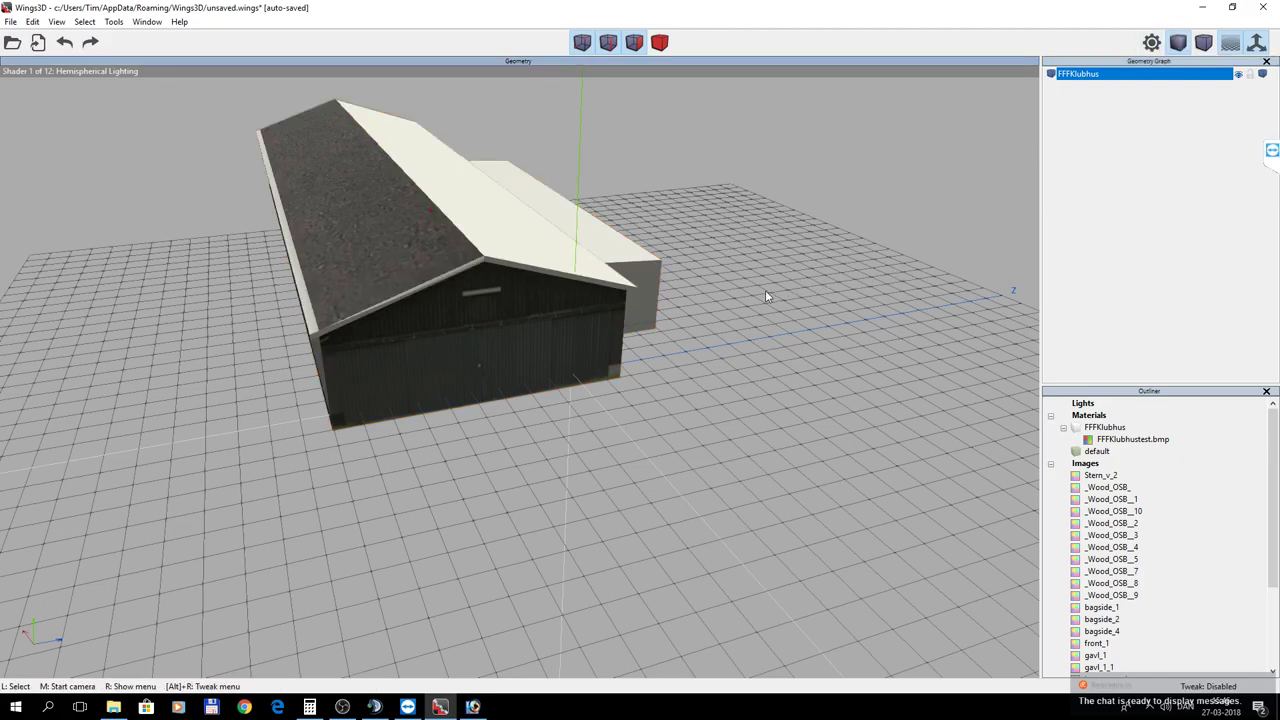
scroll(718, 300, "up", 5)
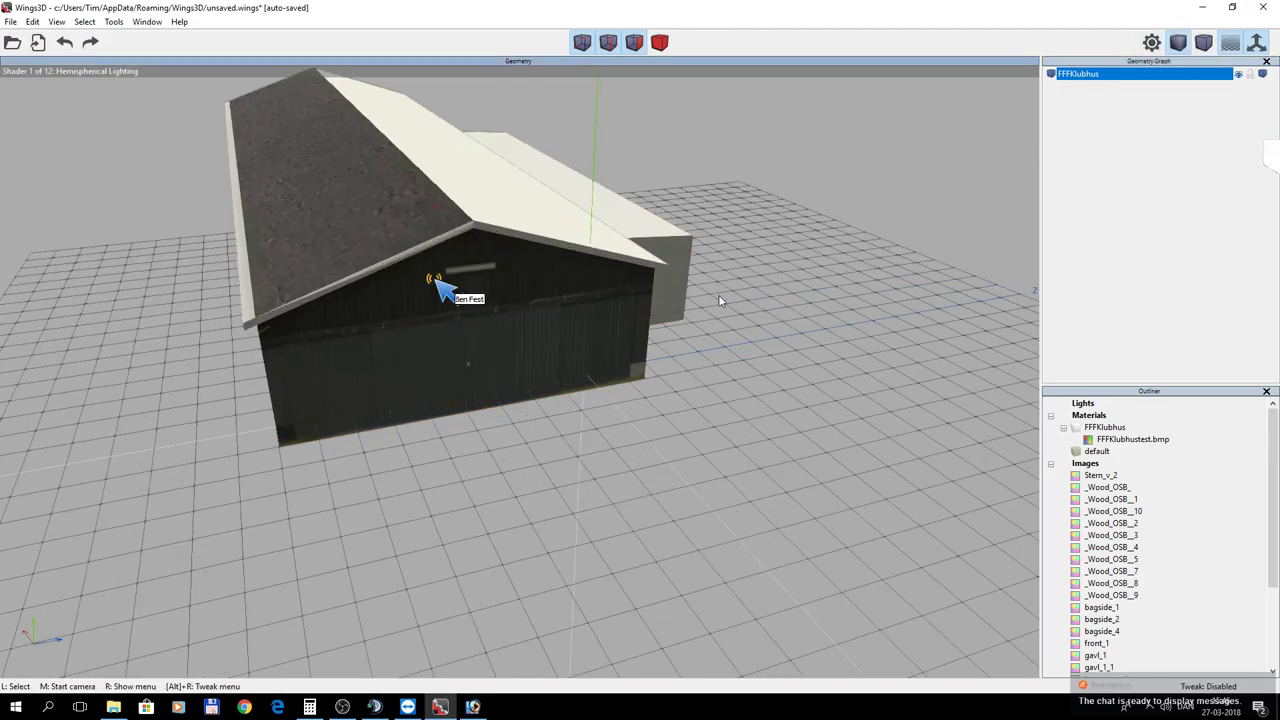
middle_click_drag(718, 300, 718, 300)
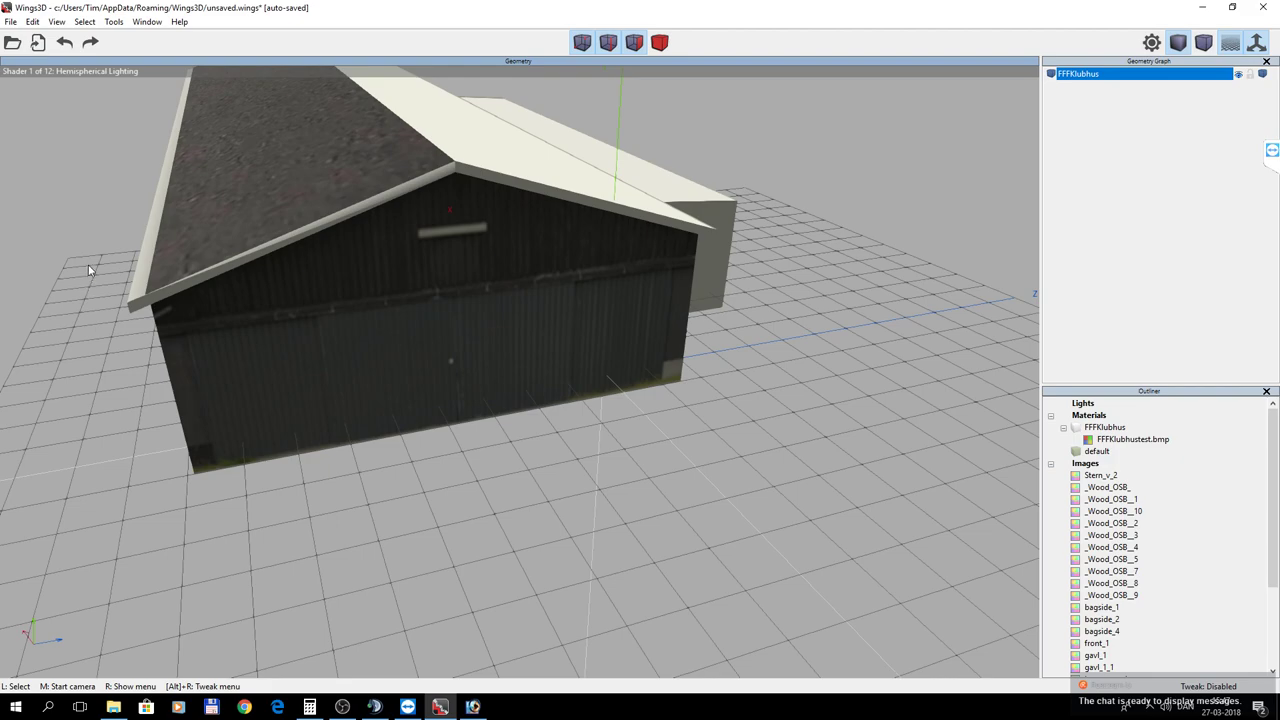
key("Up")
key("Up")
key("Up")
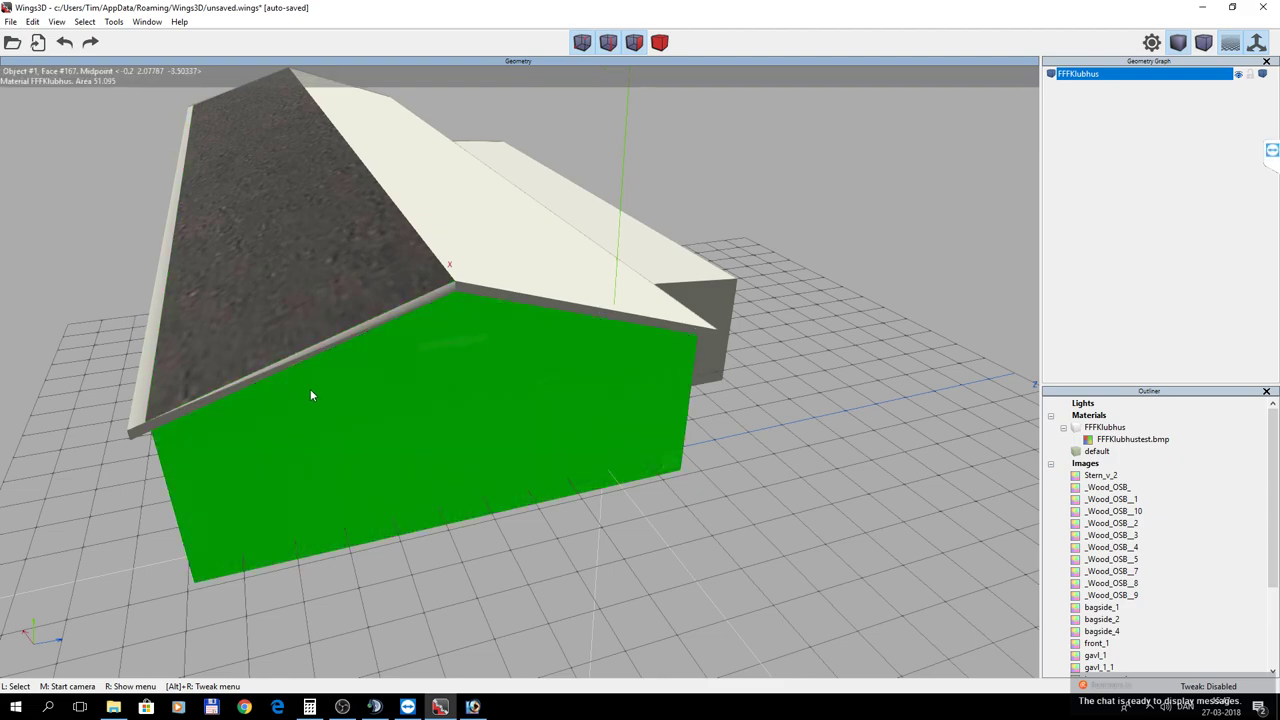
Select the entire clubhouse as one body.
left_click(660, 42)
left_click(447, 207)
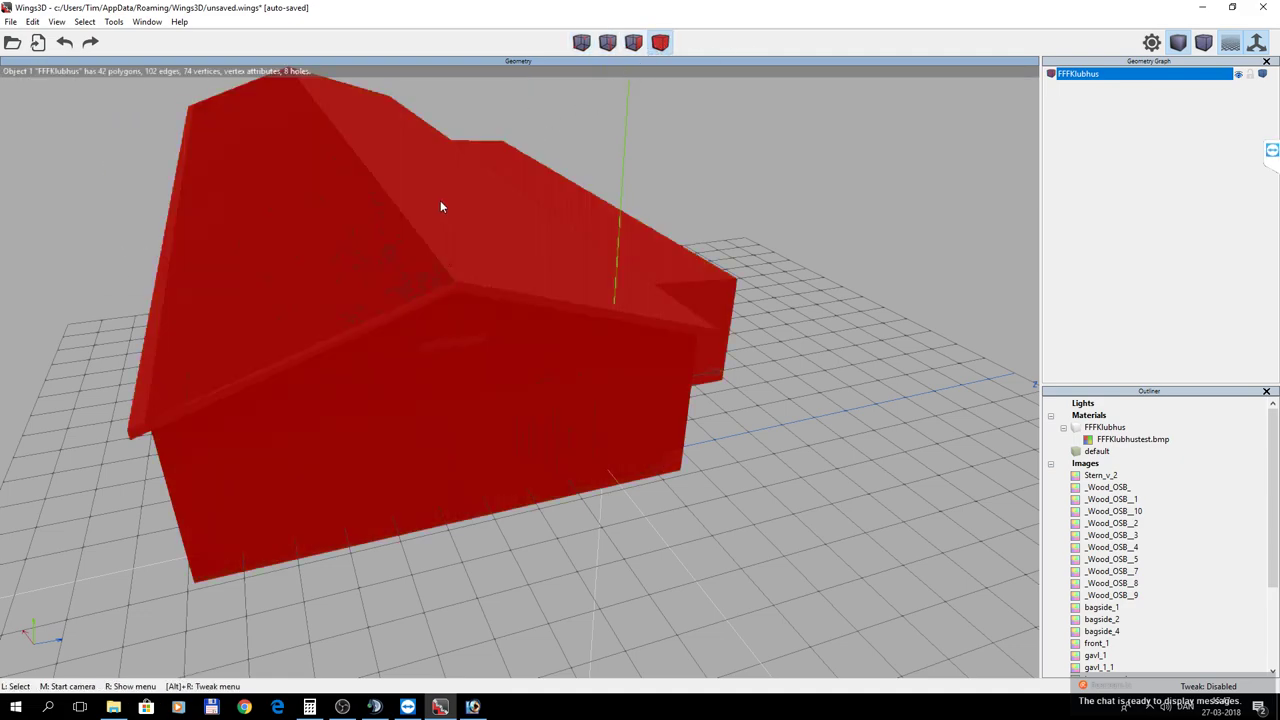
left_click(113, 22)
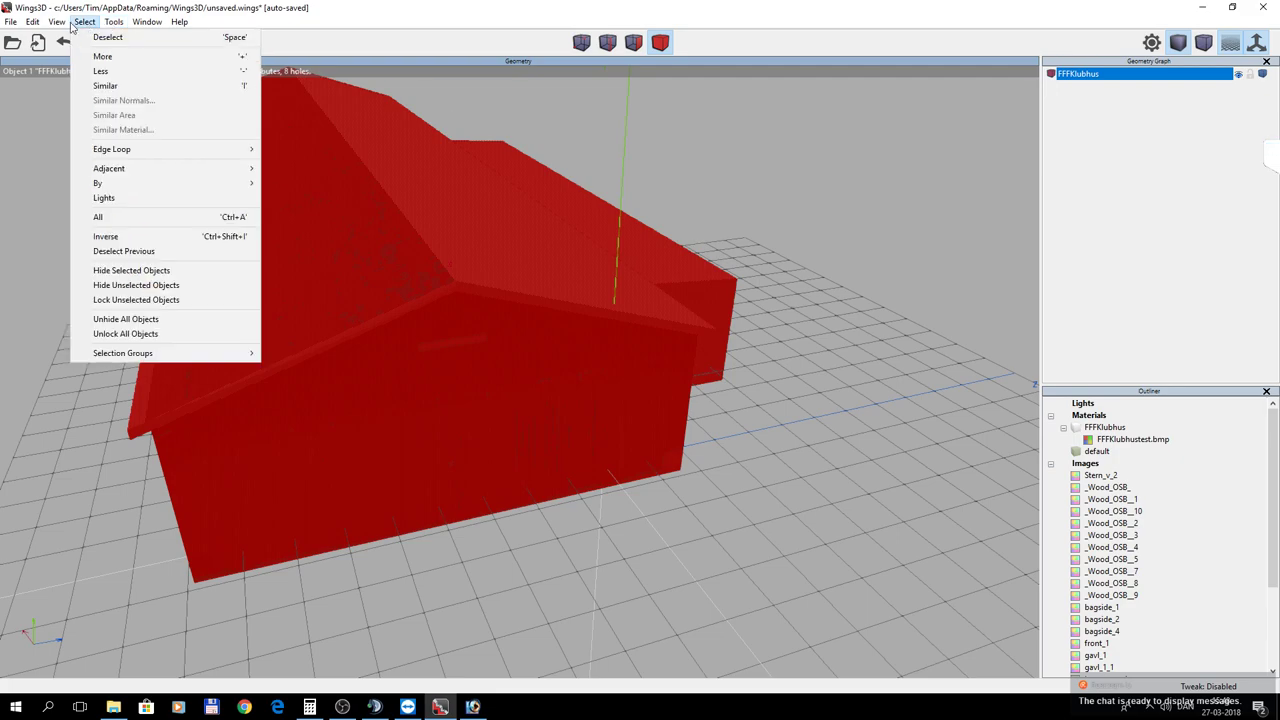
mouse_move(62, 24)
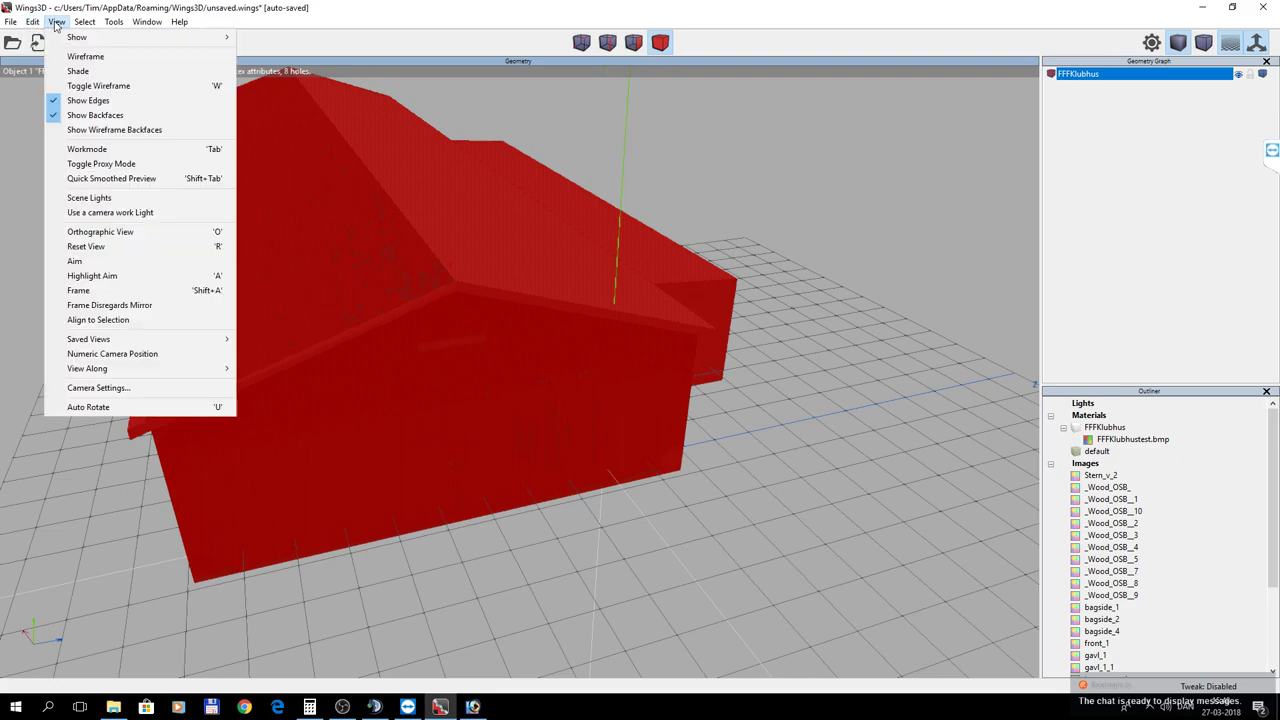
left_click(400, 6)
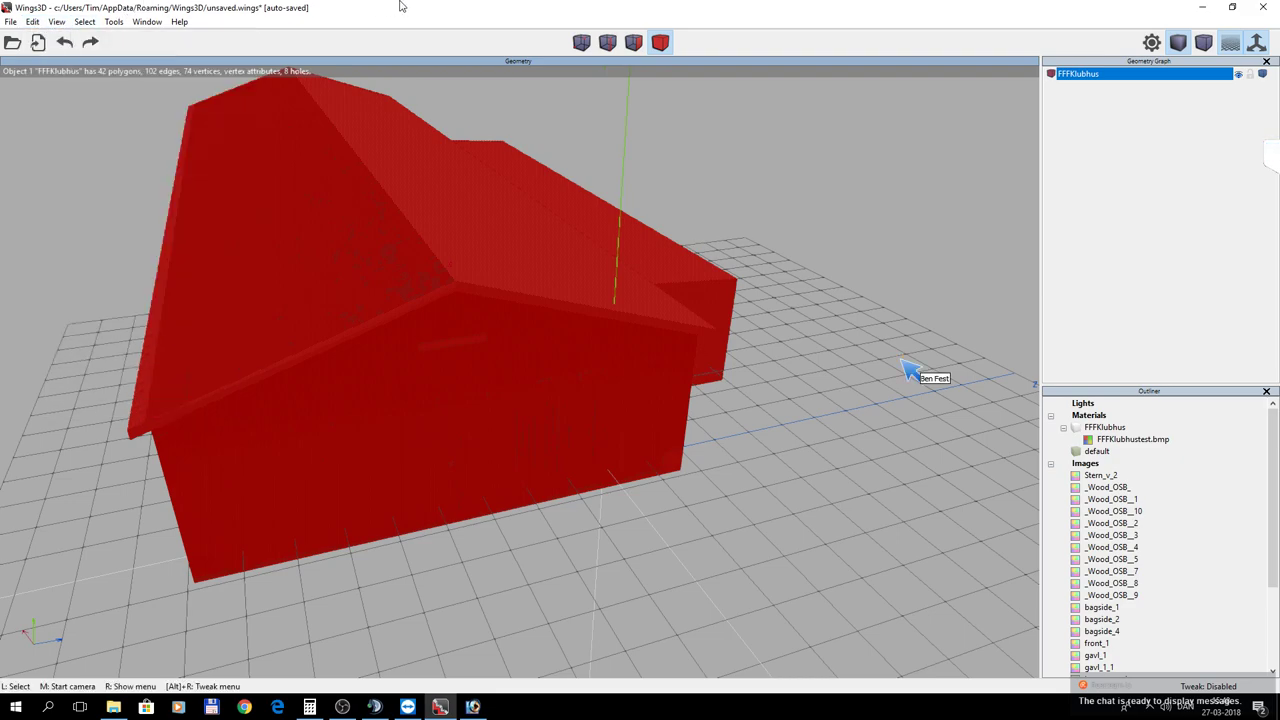
Raise the clubhouse along the Y axis by about 0.36 to bring its base closer to the ground plane.
left_click(431, 207)
right_click(431, 207)
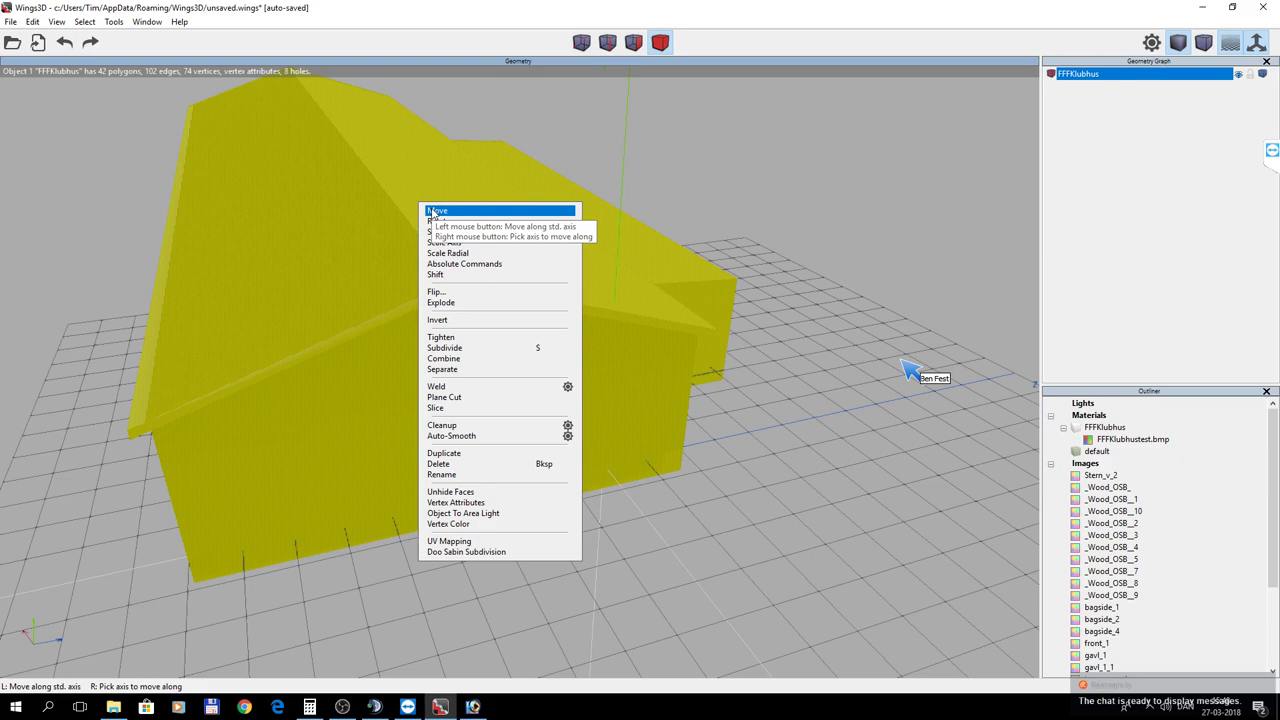
left_click(432, 210)
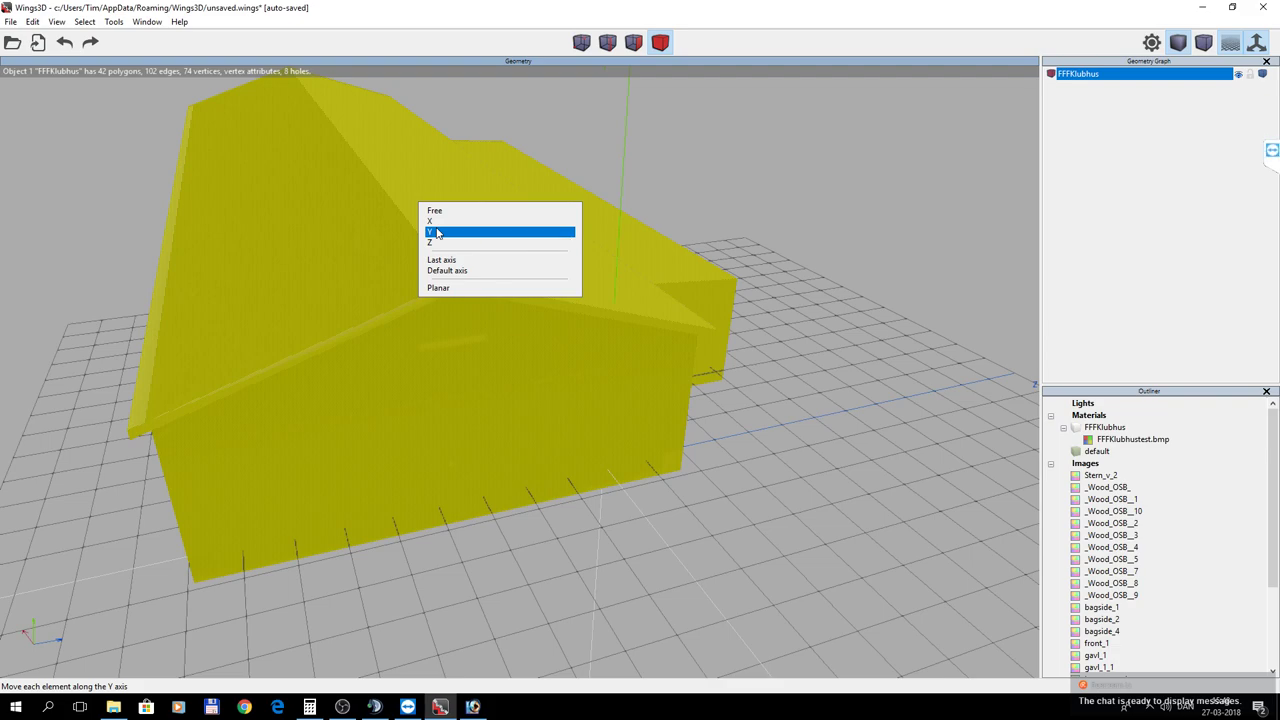
left_click(437, 233)
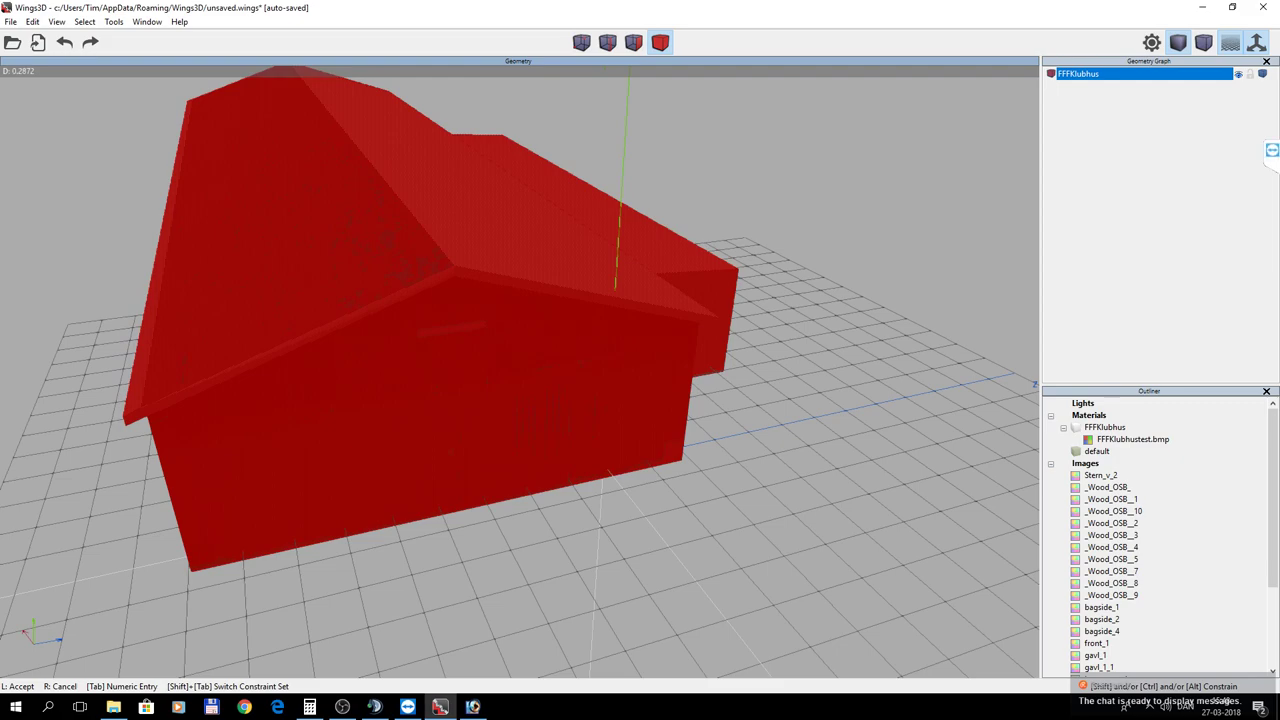
scroll(520, 372, "up", 5)
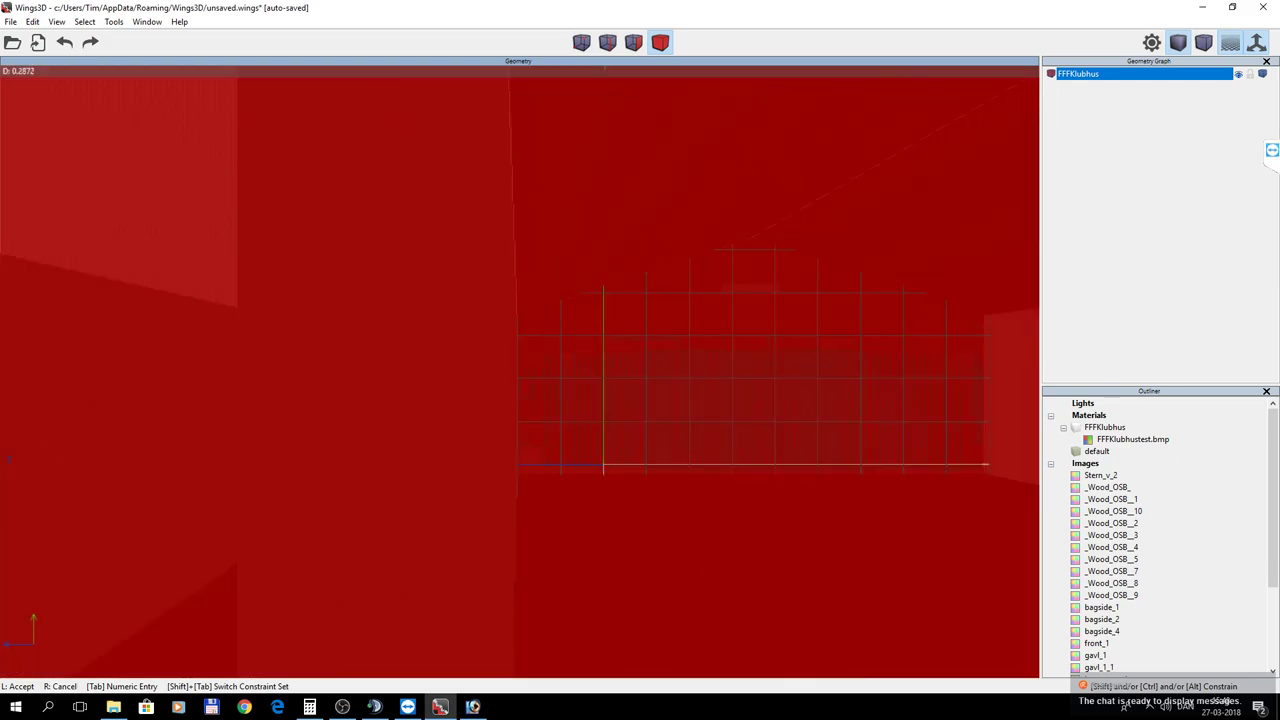
scroll(520, 372, "down", 5)
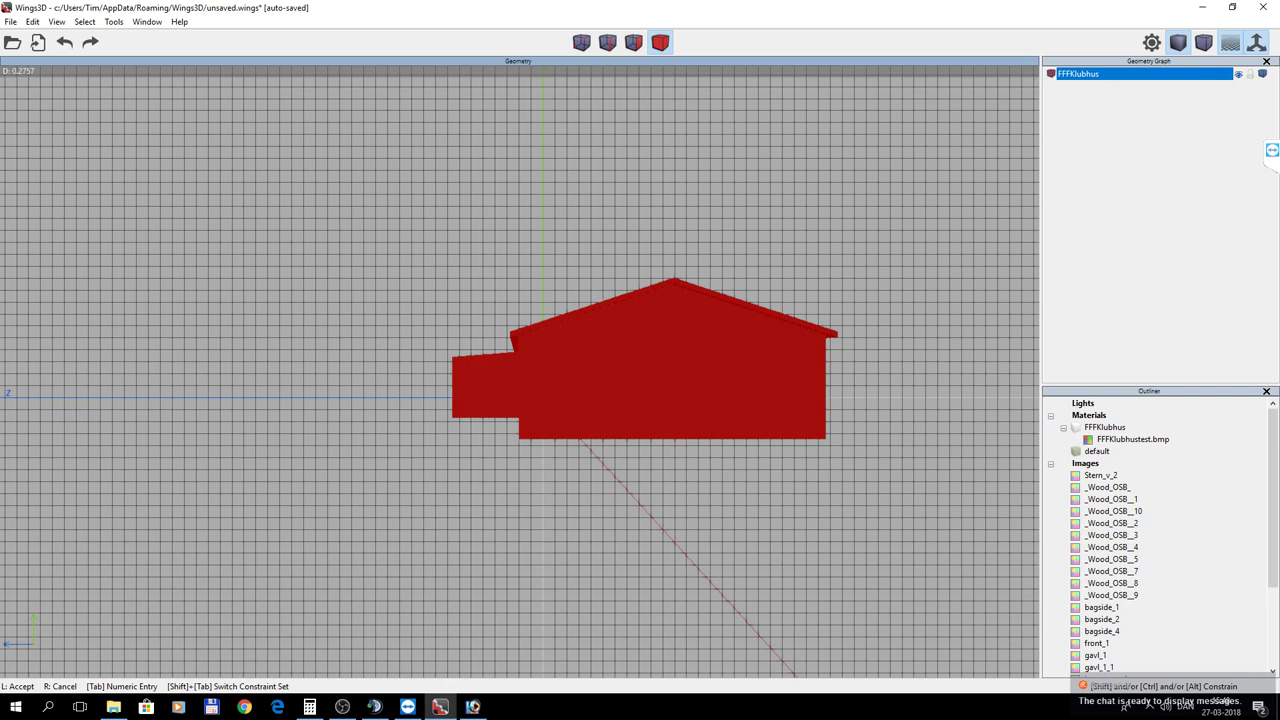
key("y")
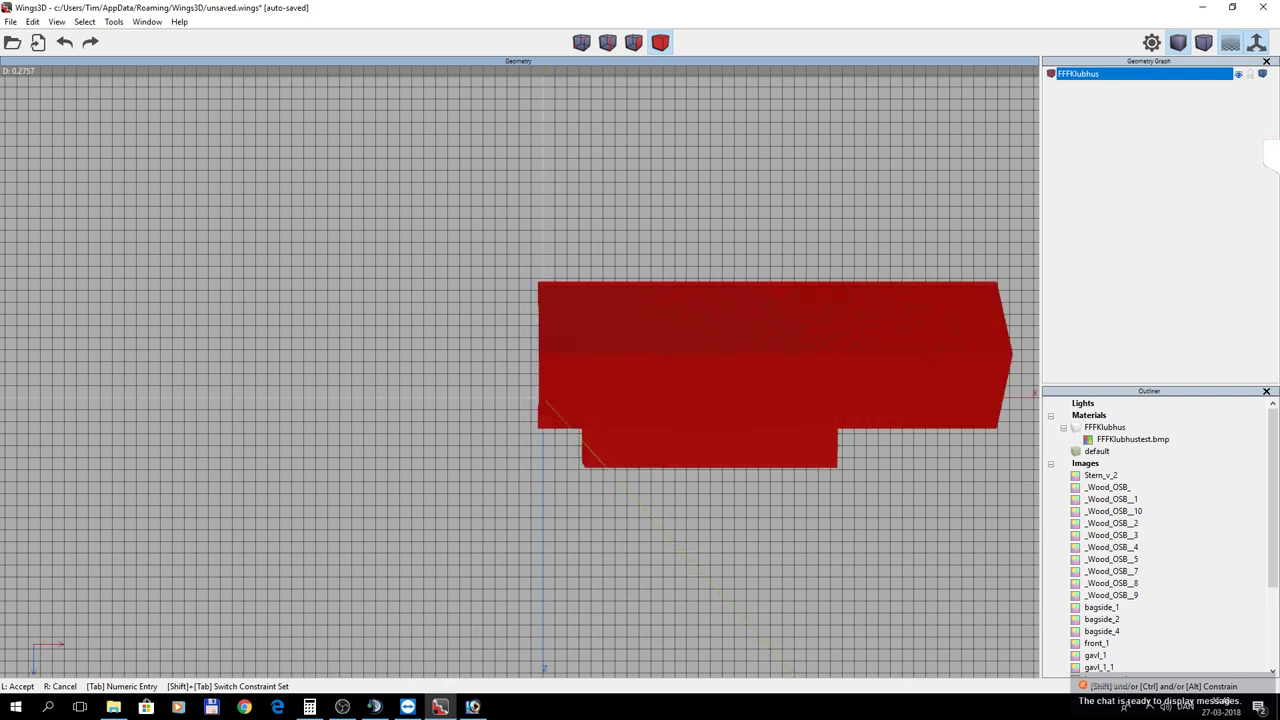
key("z")
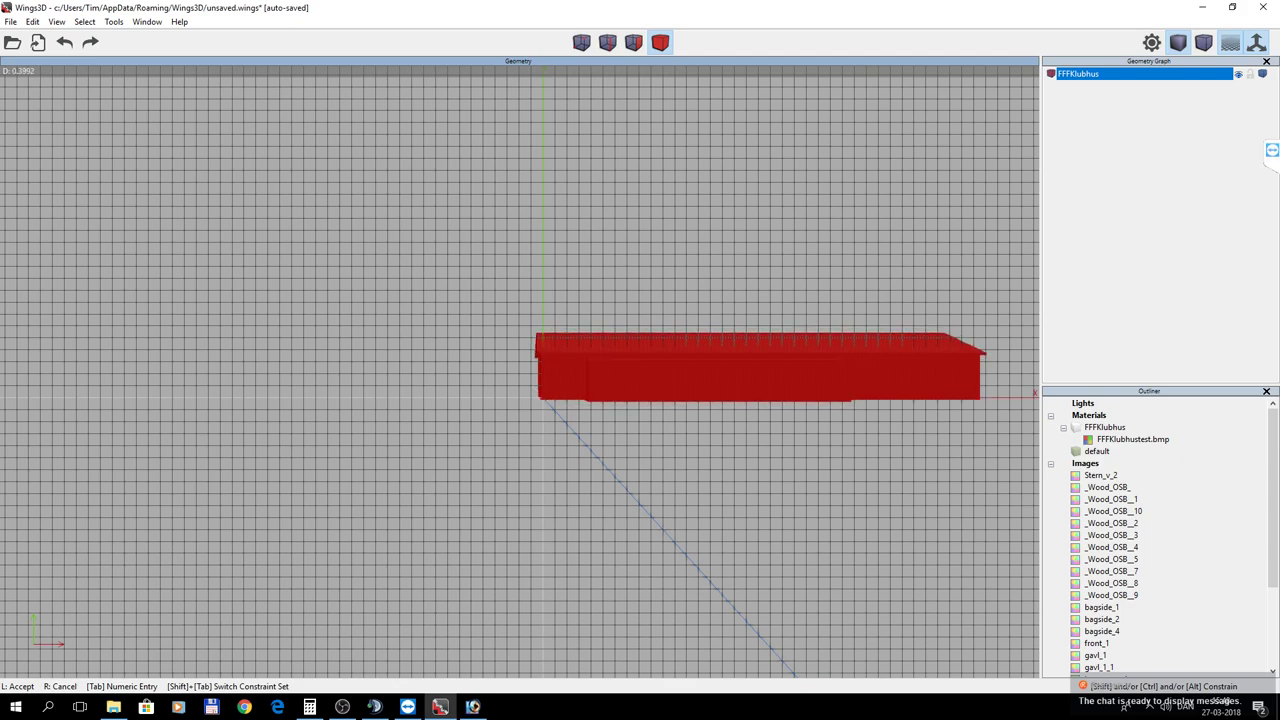
scroll(520, 370, "up", 1)
scroll(520, 370, "up", 3)
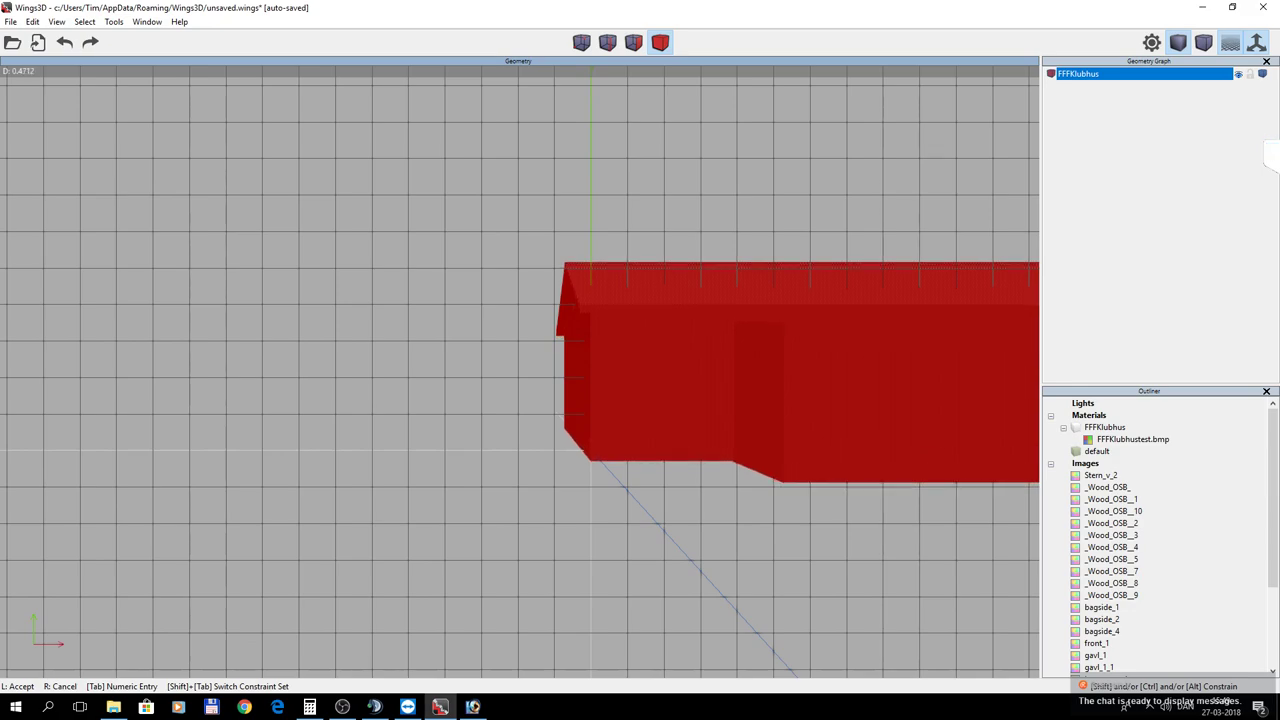
scroll(1213, 55, "up", 1)
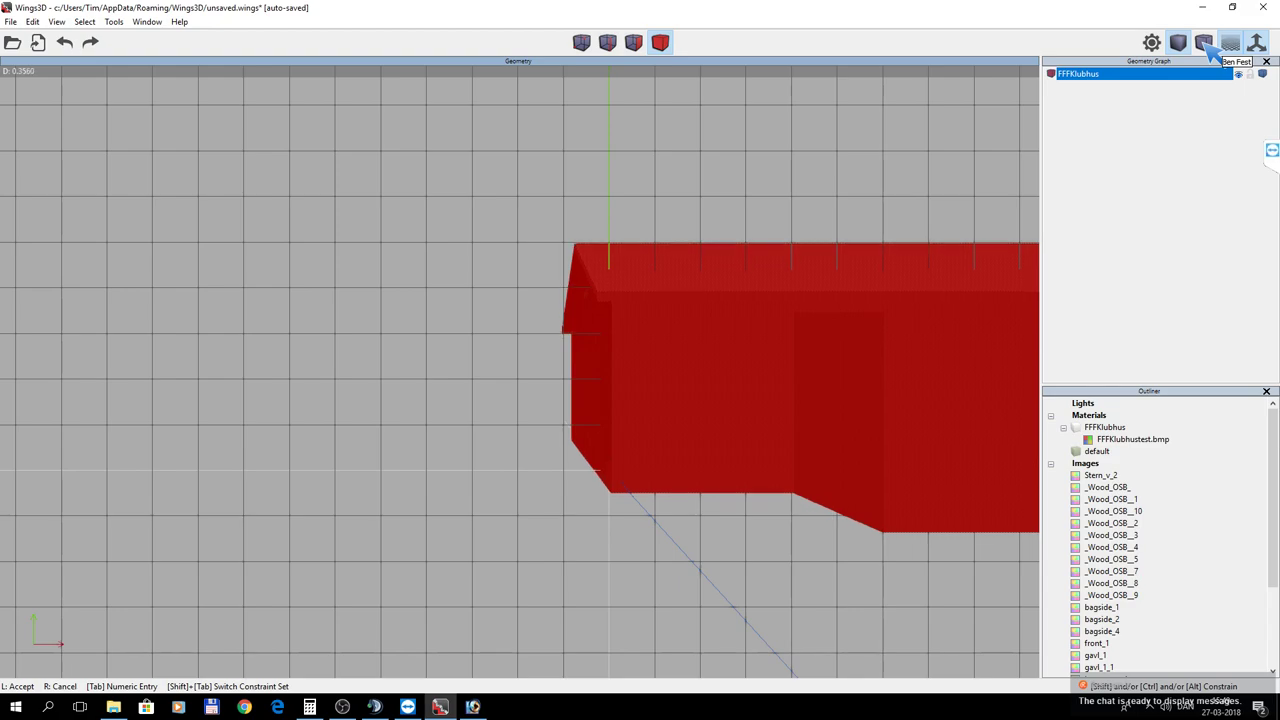
left_click(436, 233)
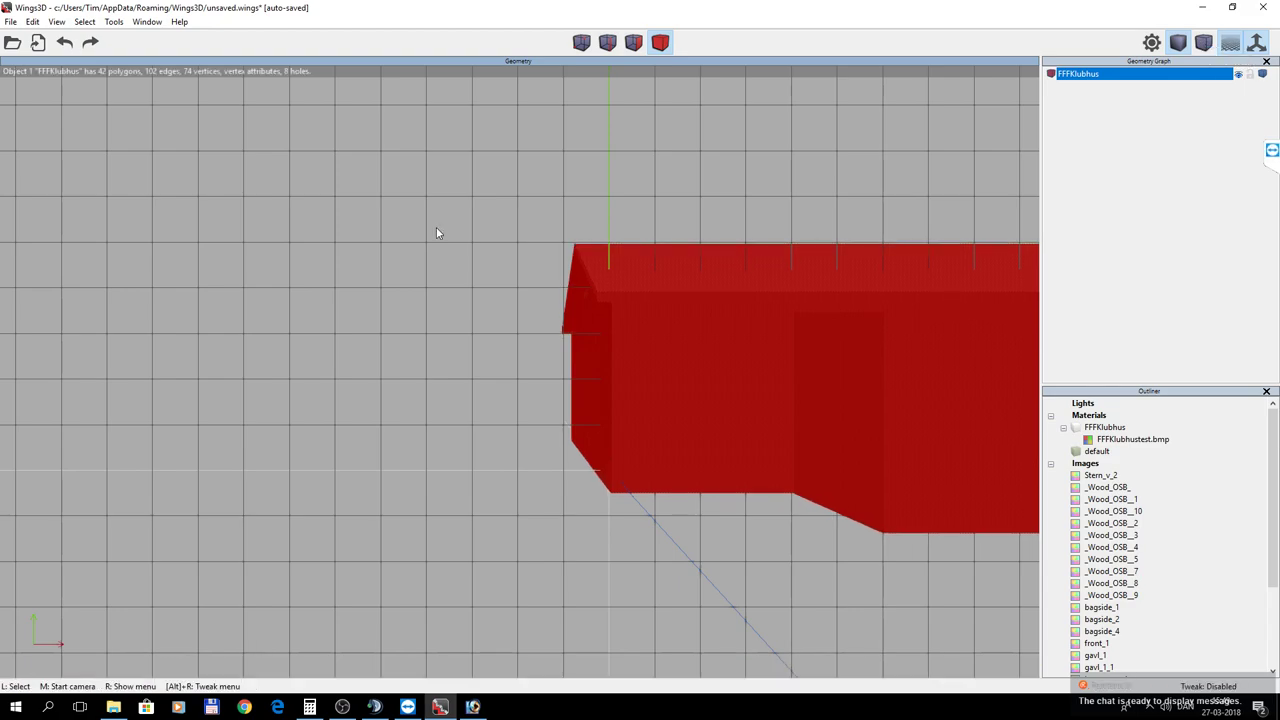
Switch to orthographic view and move the clubhouse up about 0.18 along Y so its base meets the ground line.
left_click(1205, 45)
left_click(757, 379)
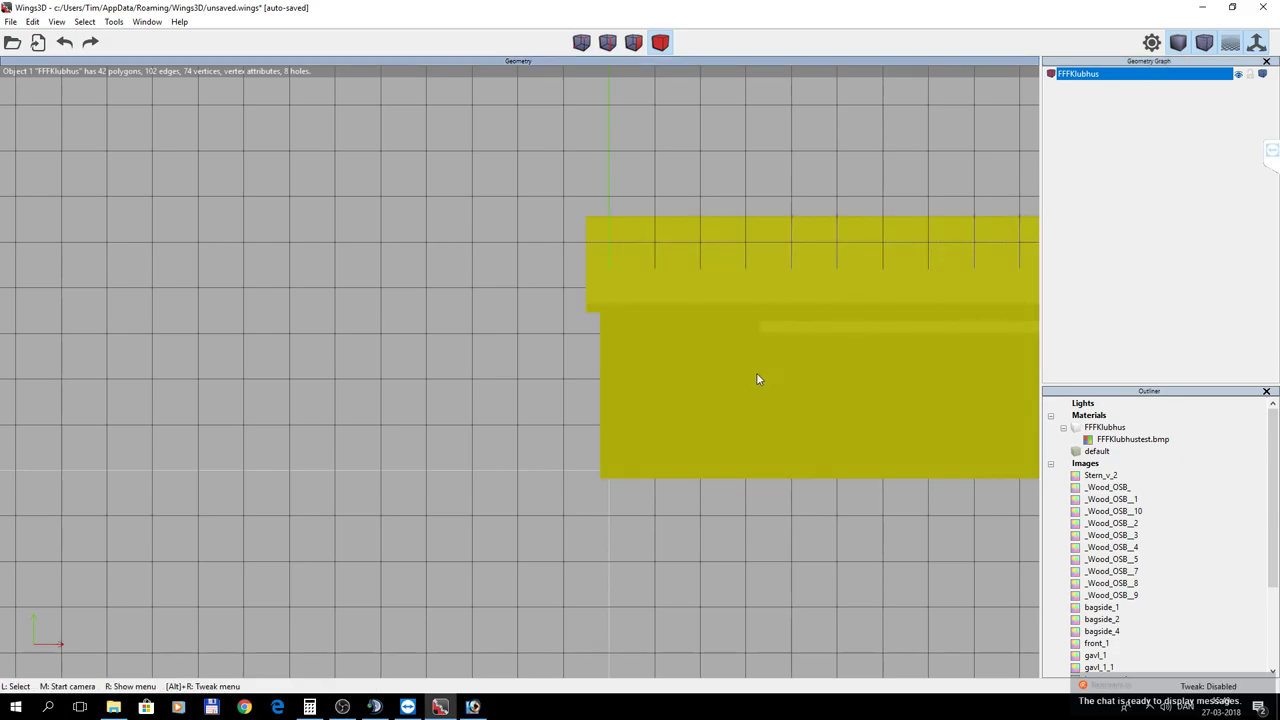
right_click(683, 399)
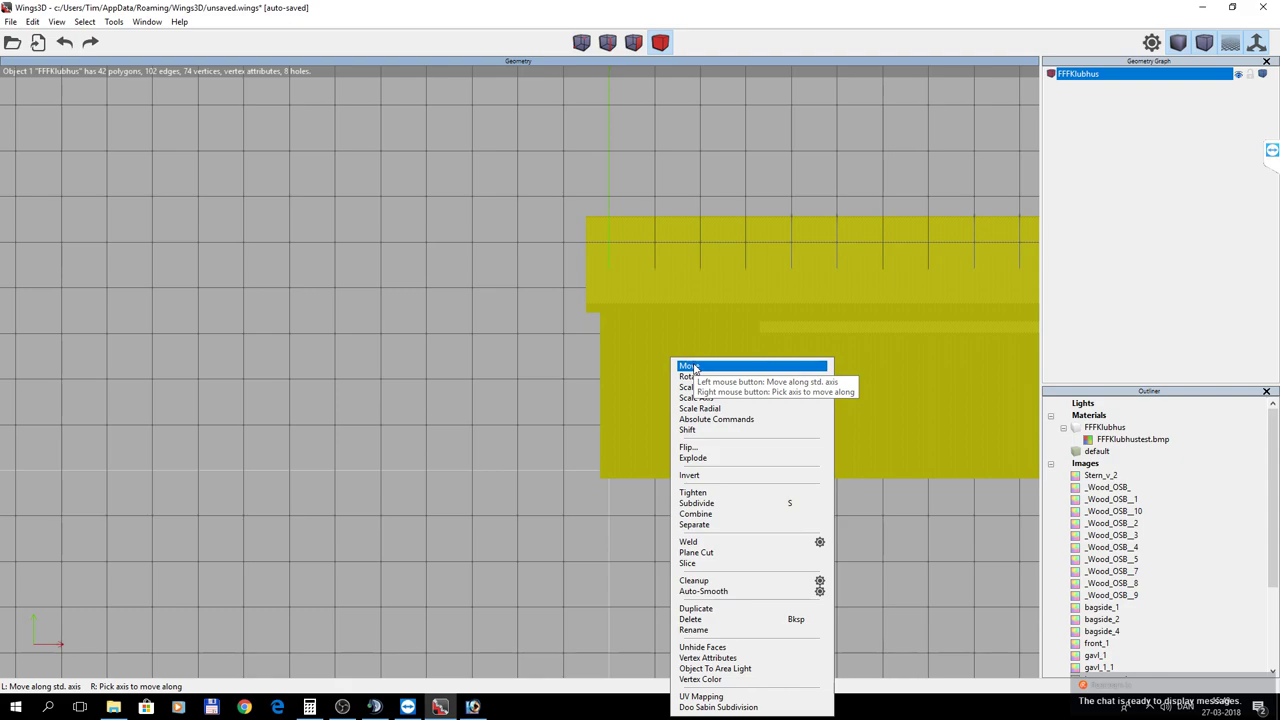
left_click(690, 367)
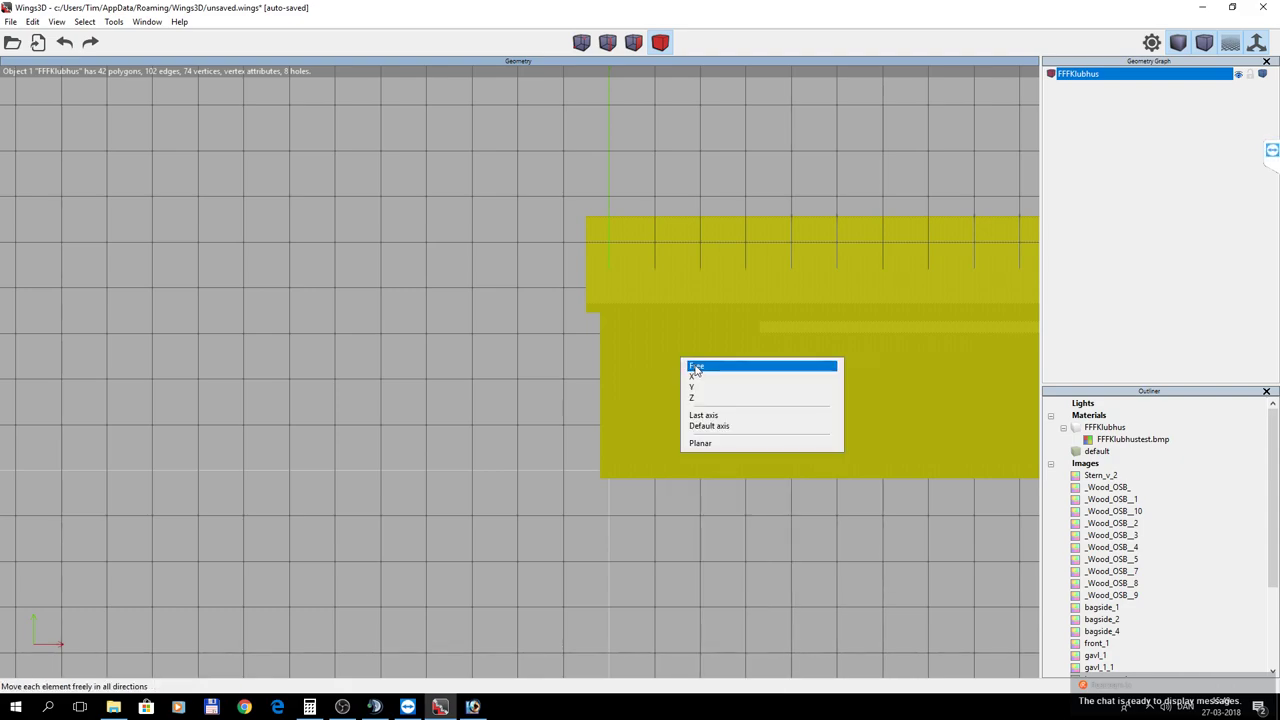
left_click(700, 386)
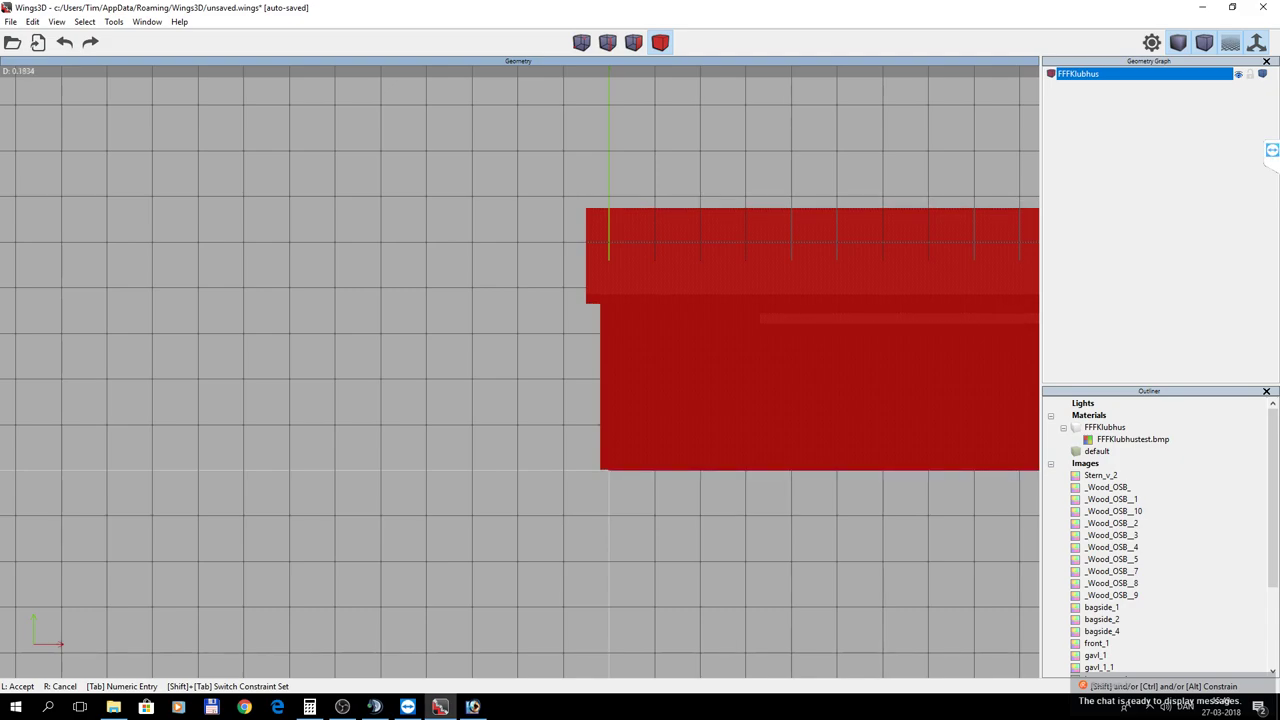
left_click(697, 389)
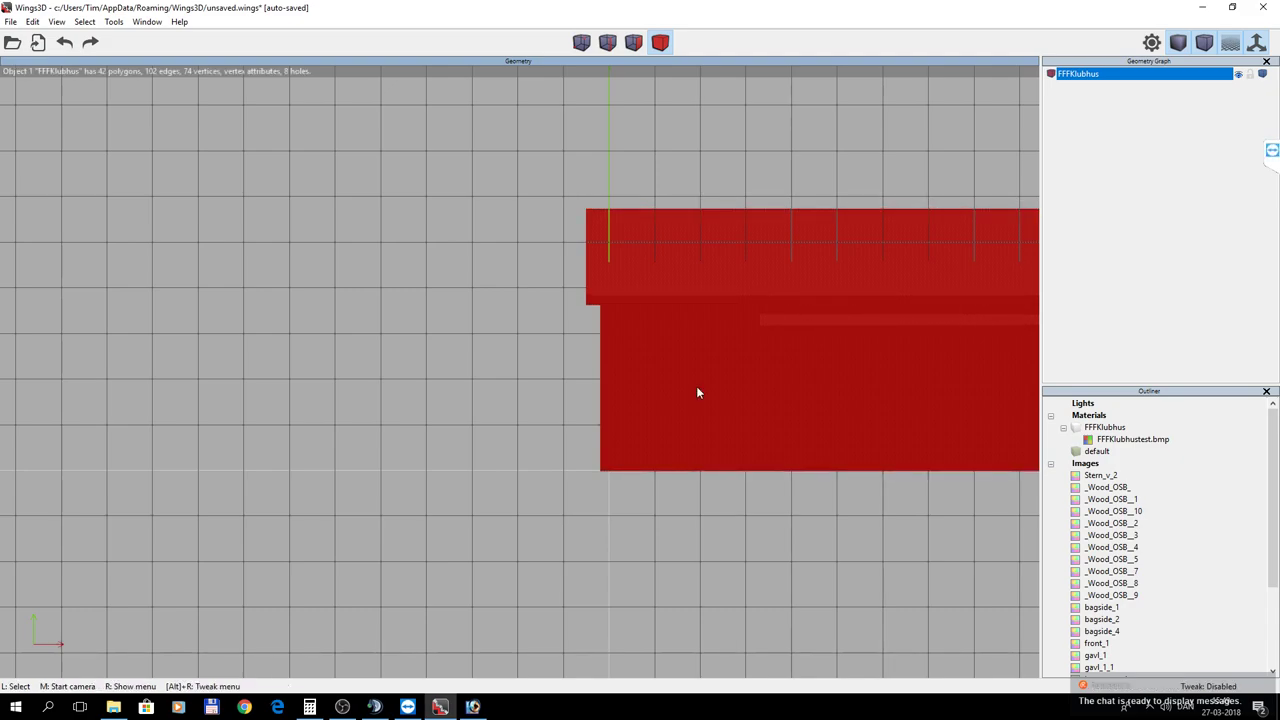
Shift the clubhouse in the negative direction along the Z axis.
right_click(708, 372)
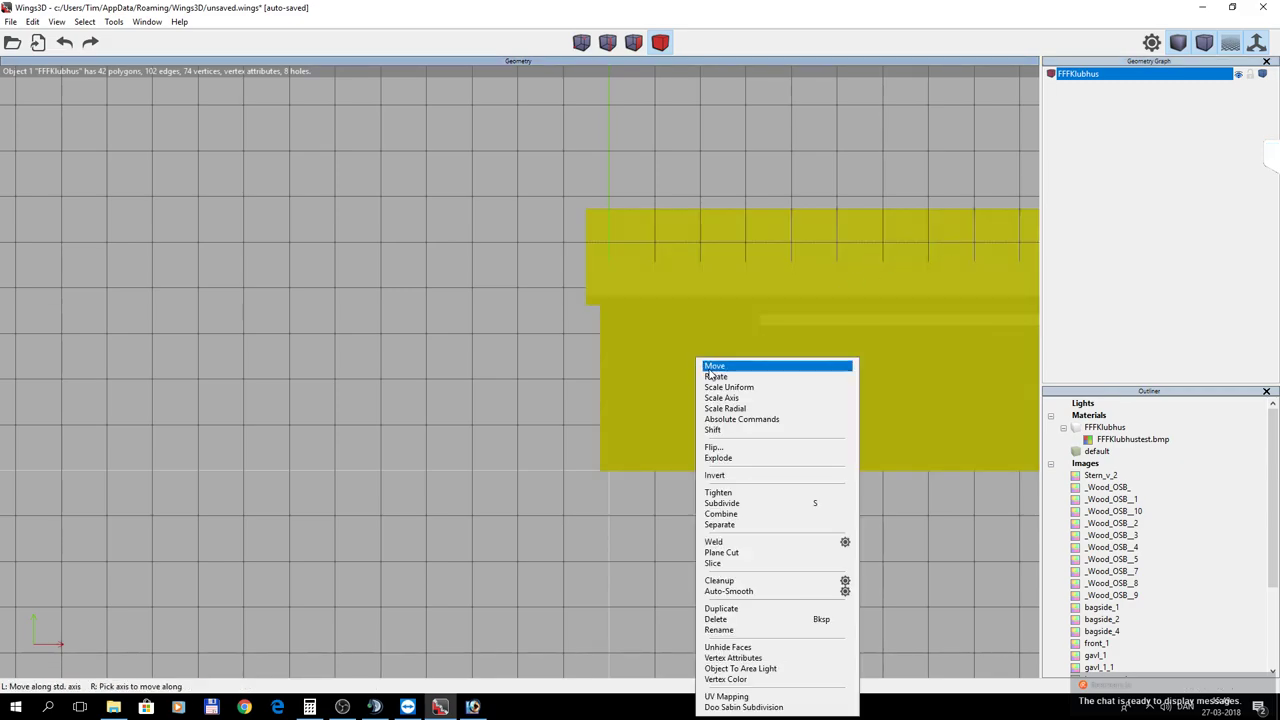
left_click(716, 368)
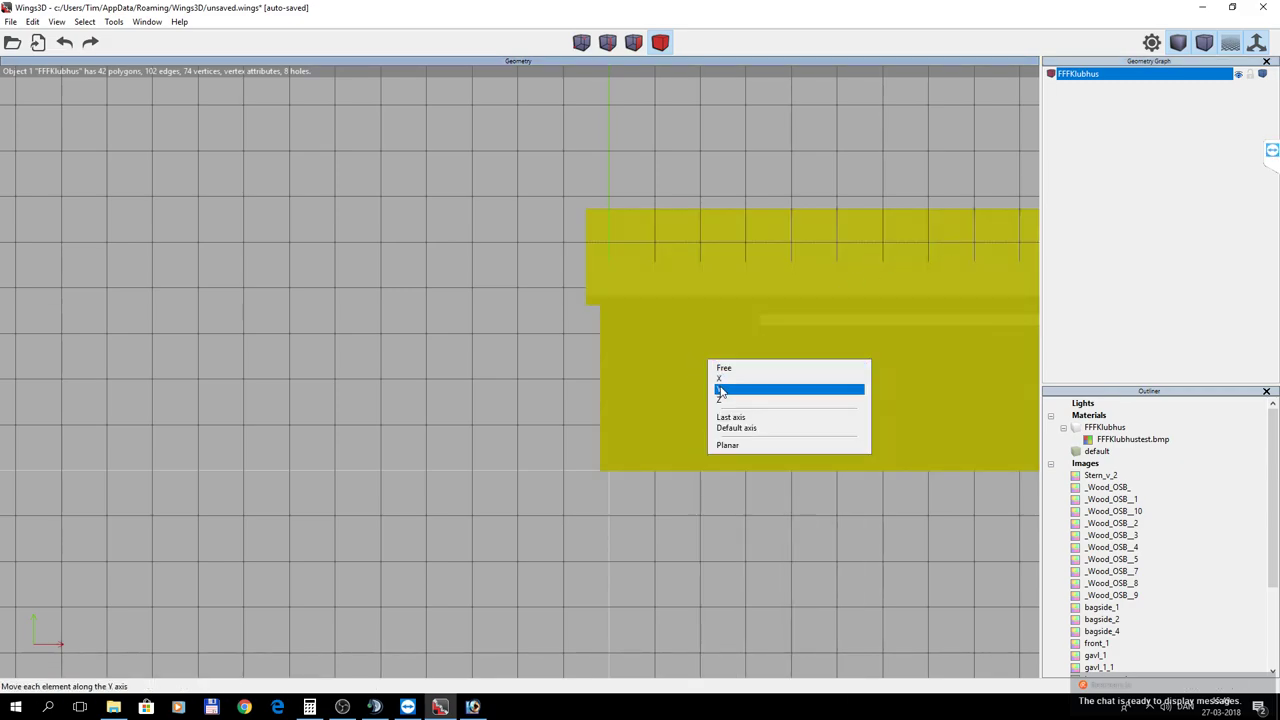
left_click(721, 401)
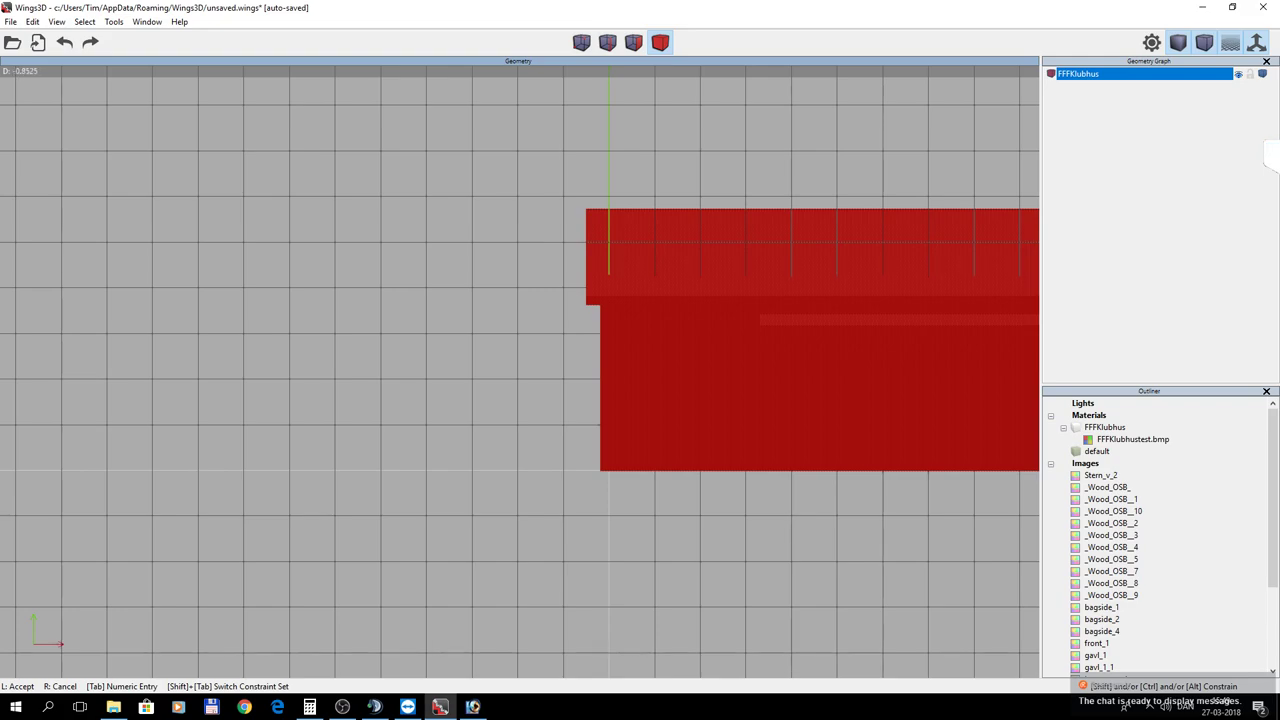
left_click(721, 401)
right_click(721, 401)
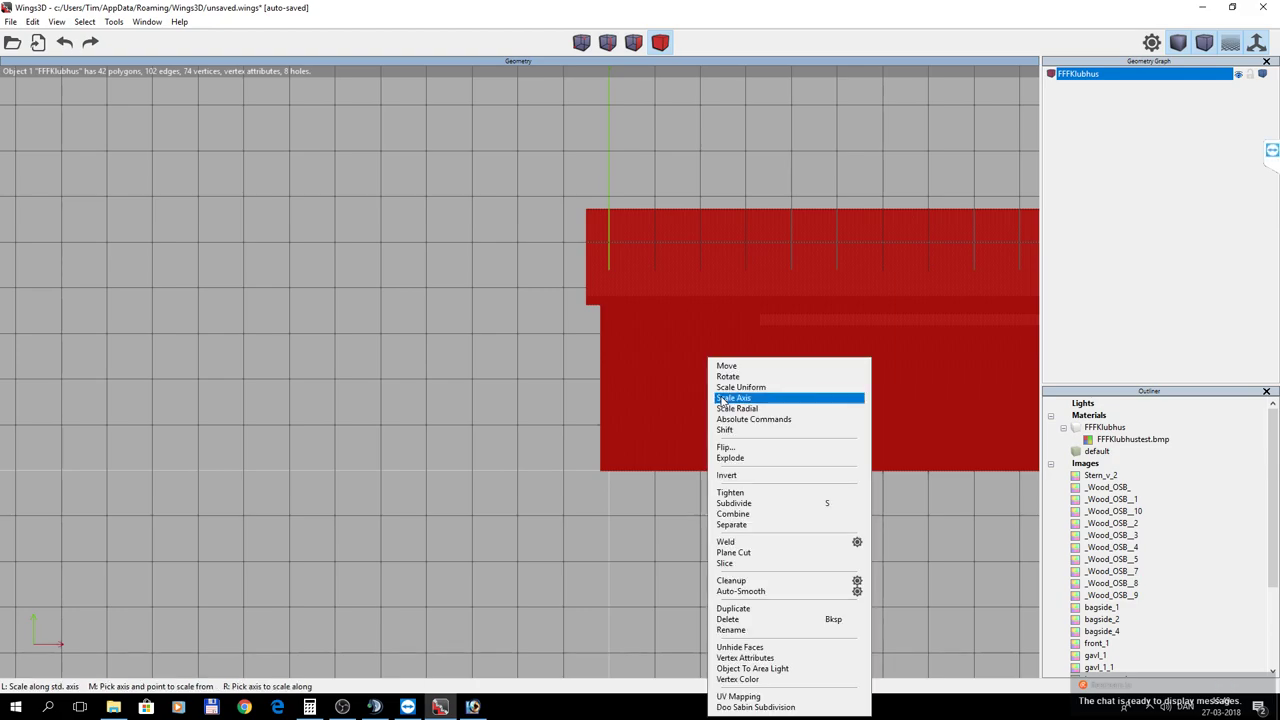
Switch to flat shading in perspective view and move the clubhouse about 0.23 along the X axis.
left_click(1176, 45)
left_click(1178, 45)
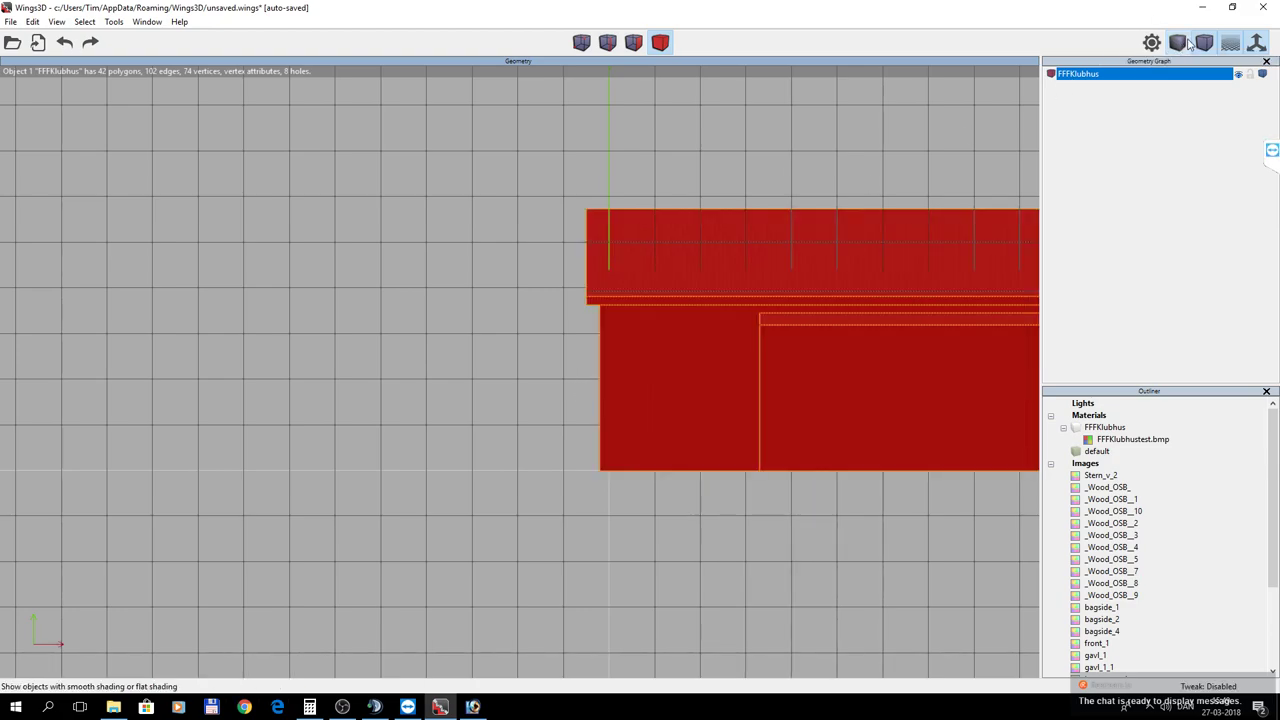
left_click(1203, 44)
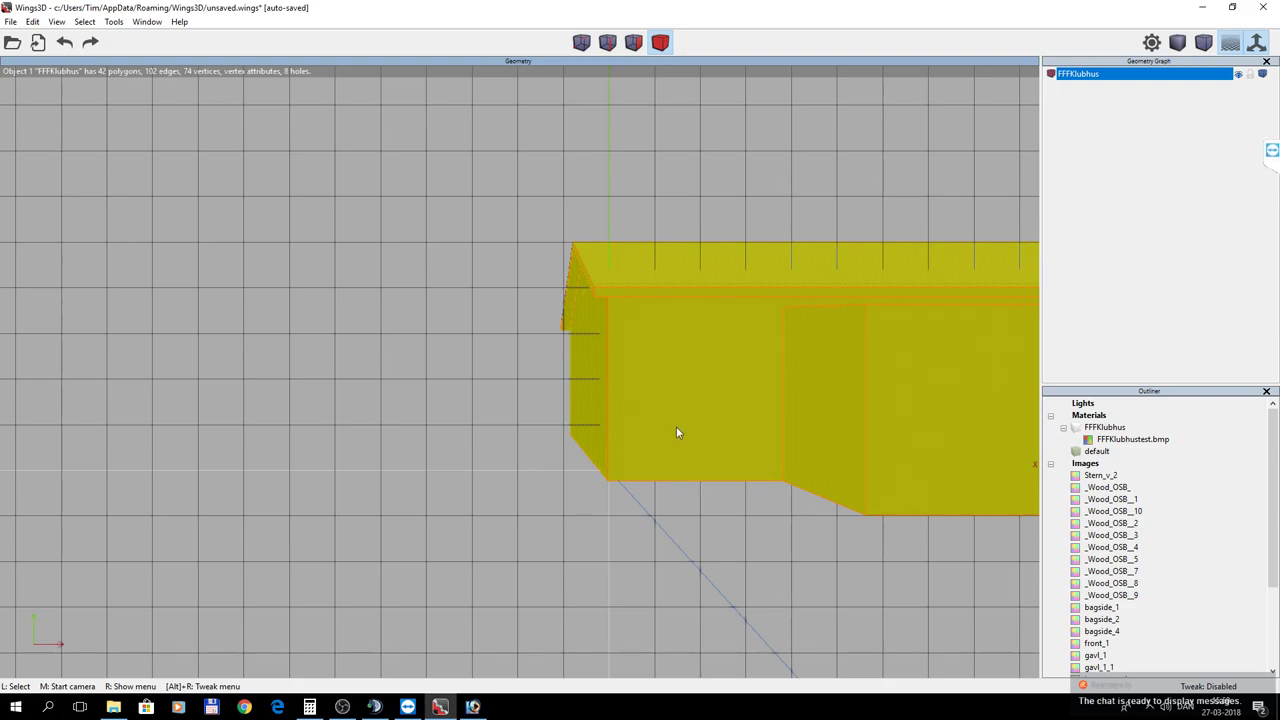
right_click(676, 432)
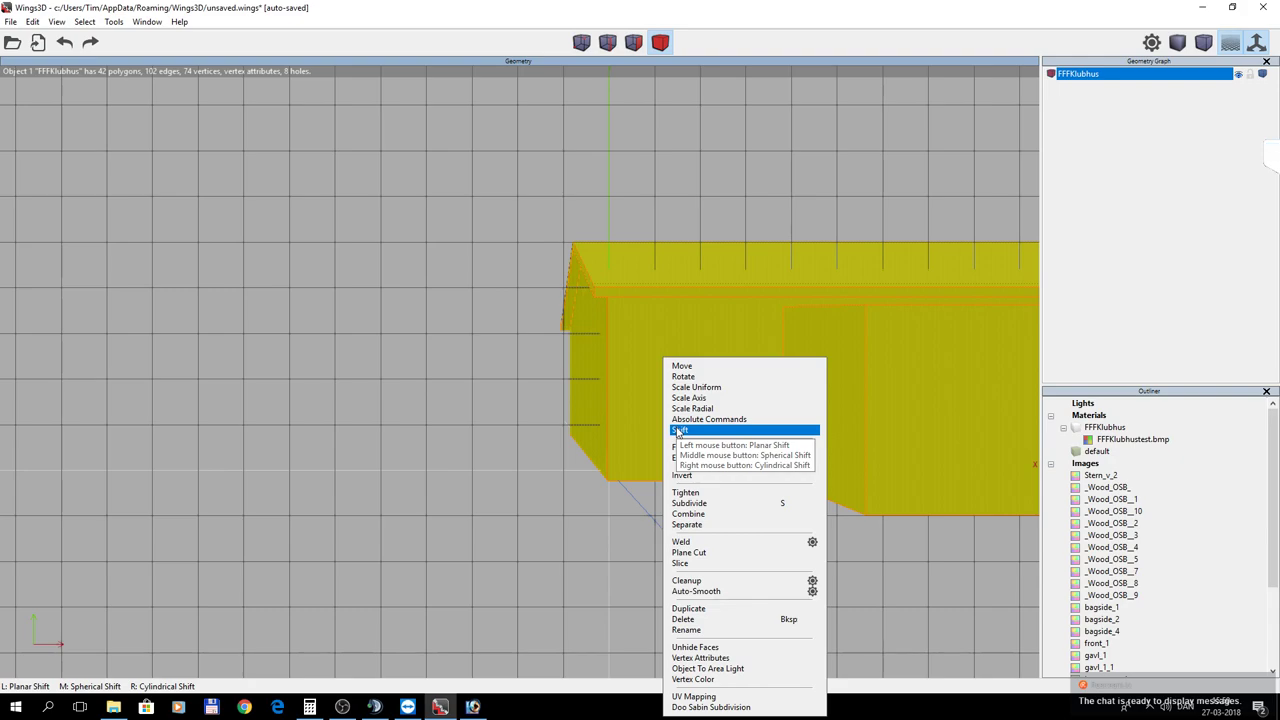
left_click(684, 366)
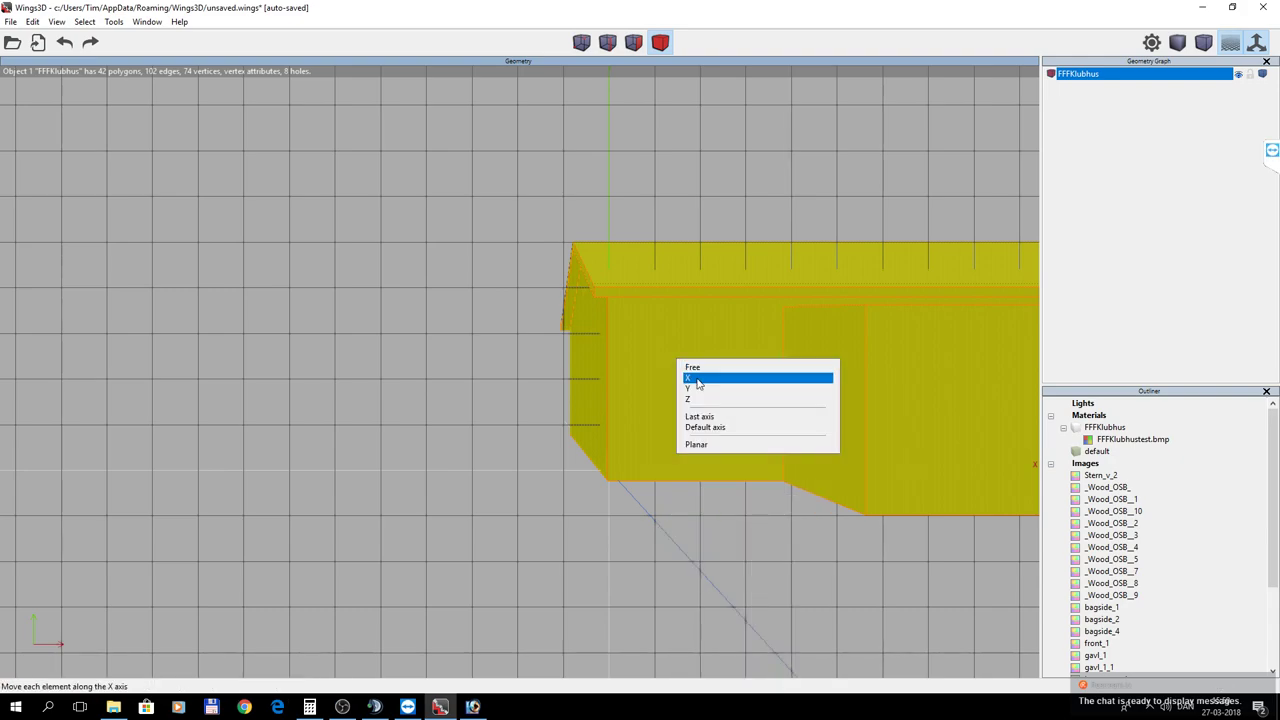
left_click(698, 380)
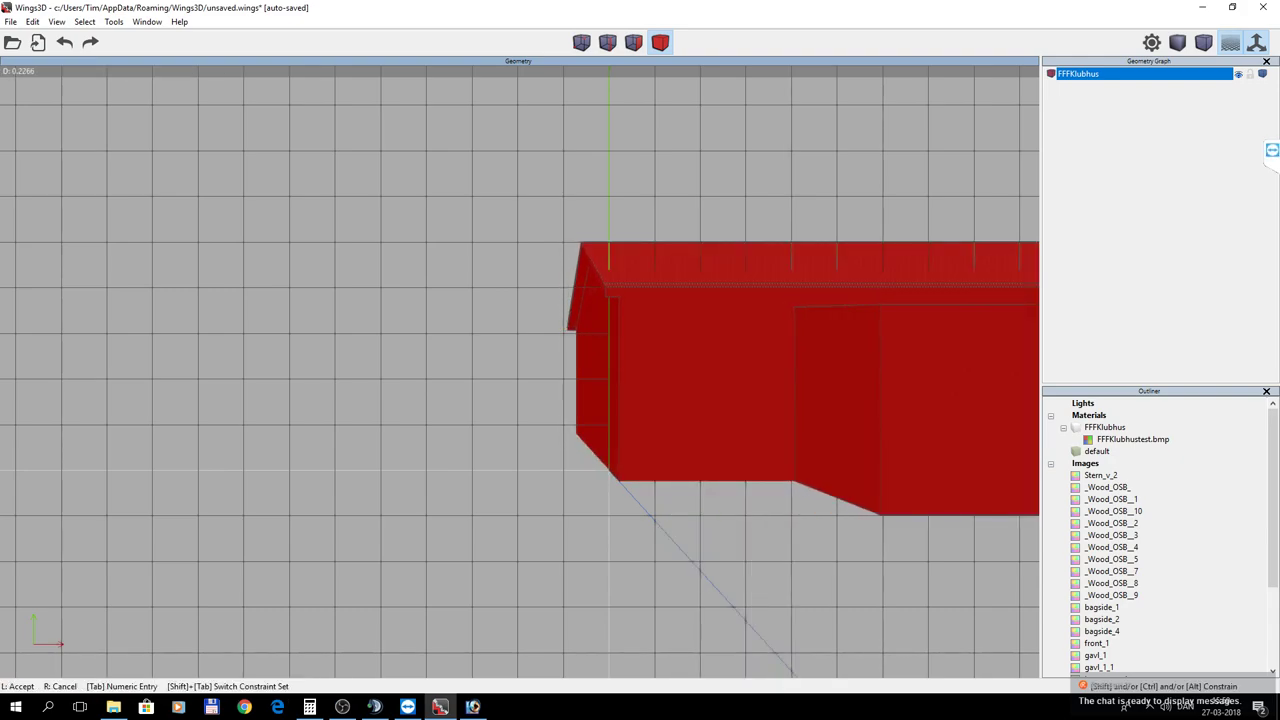
left_click(695, 378)
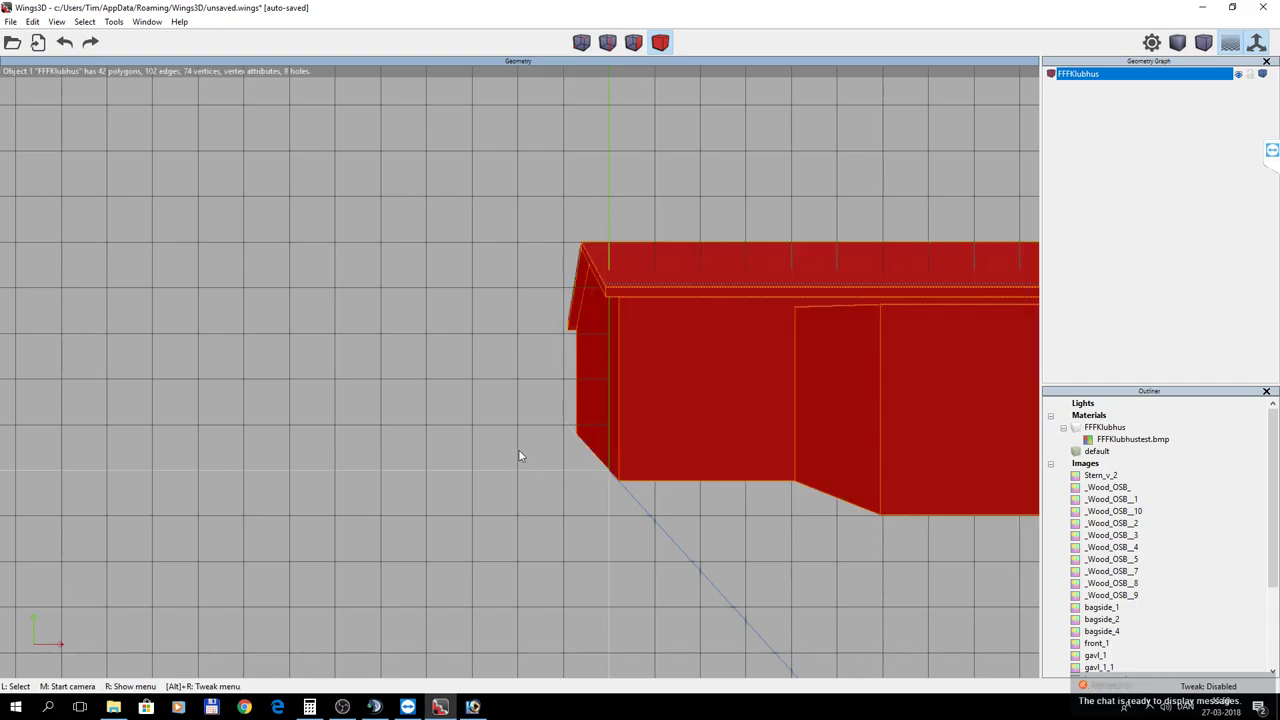
Switch to orthographic view and check the absolute position of the clubhouse's underside face without moving it.
left_click(1205, 43)
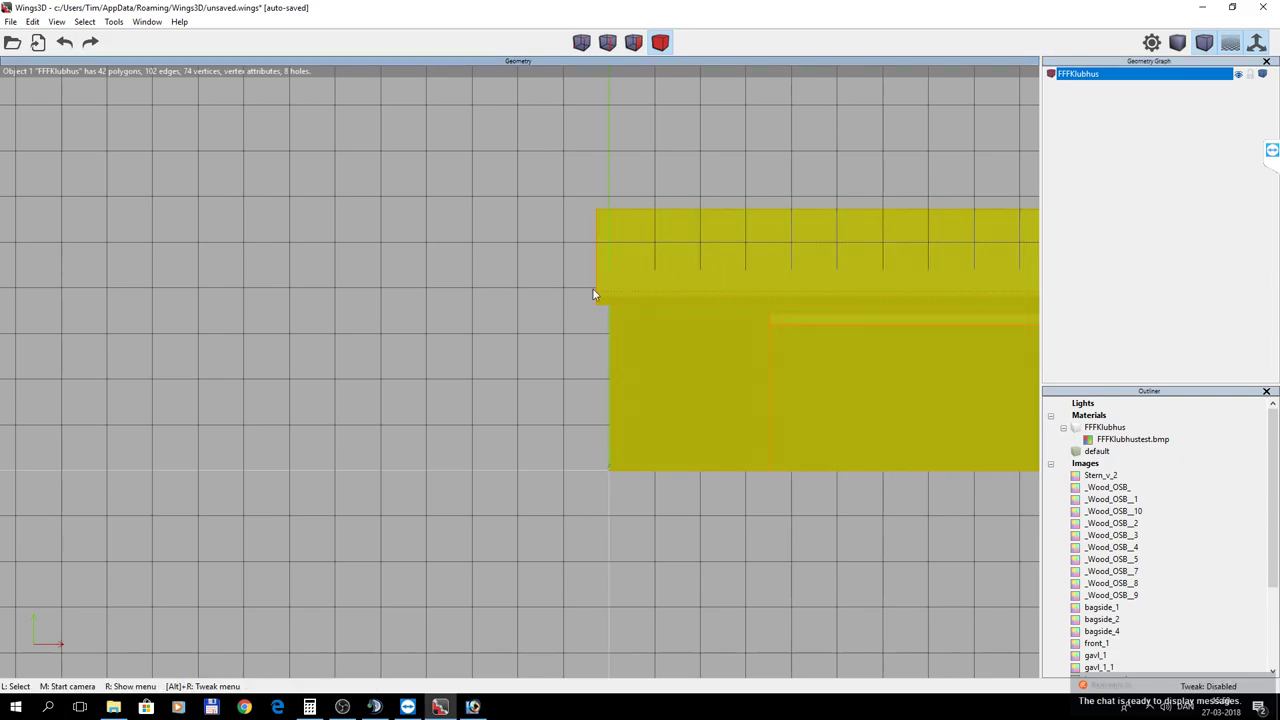
key("space")
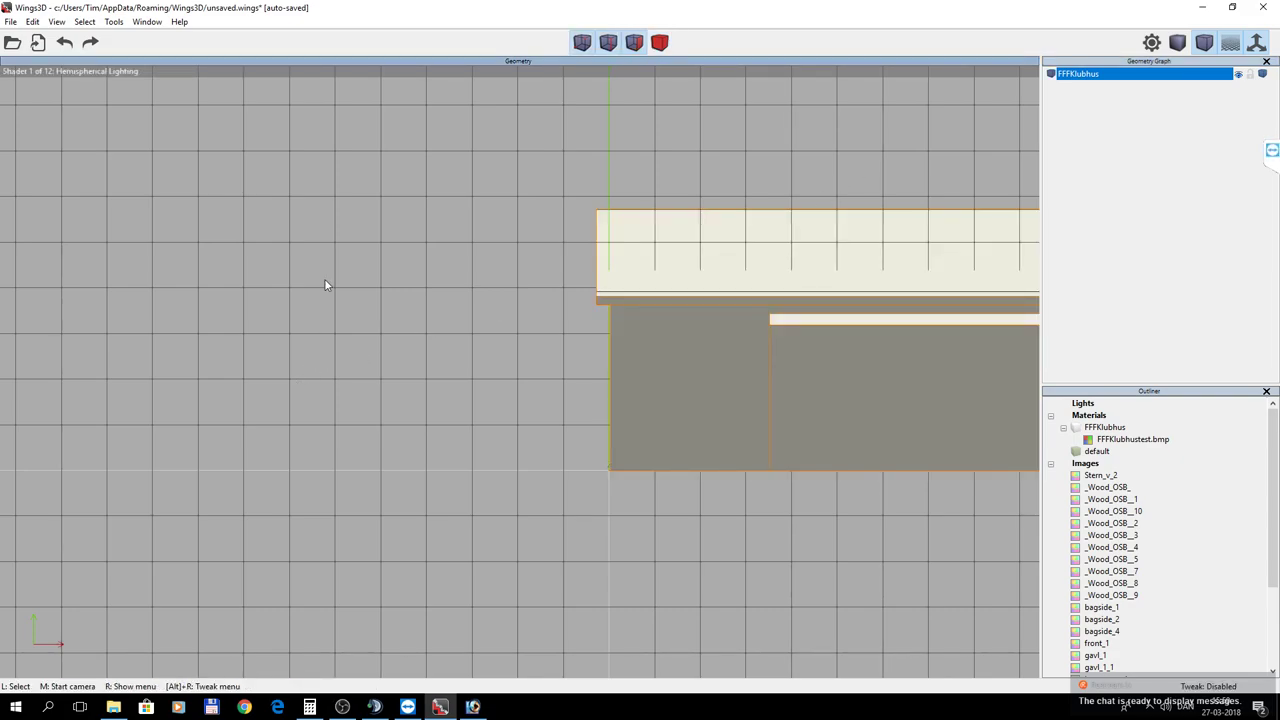
left_click(633, 43)
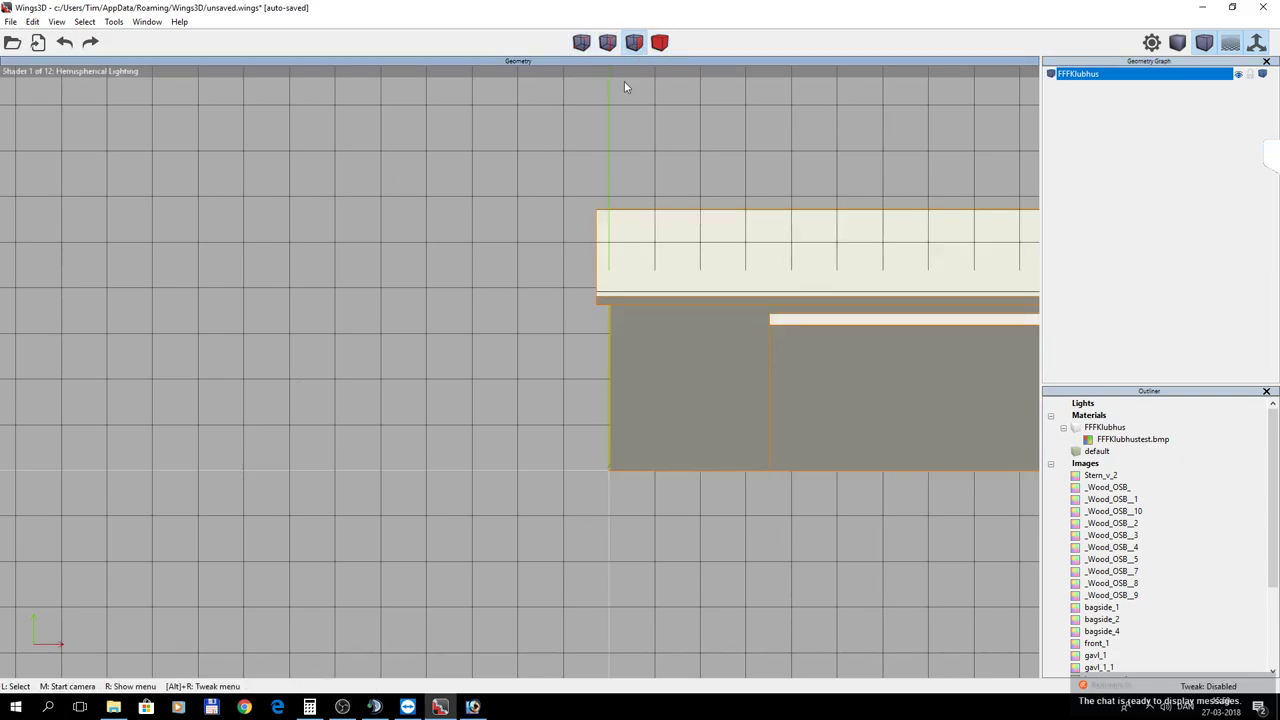
middle_click(657, 505)
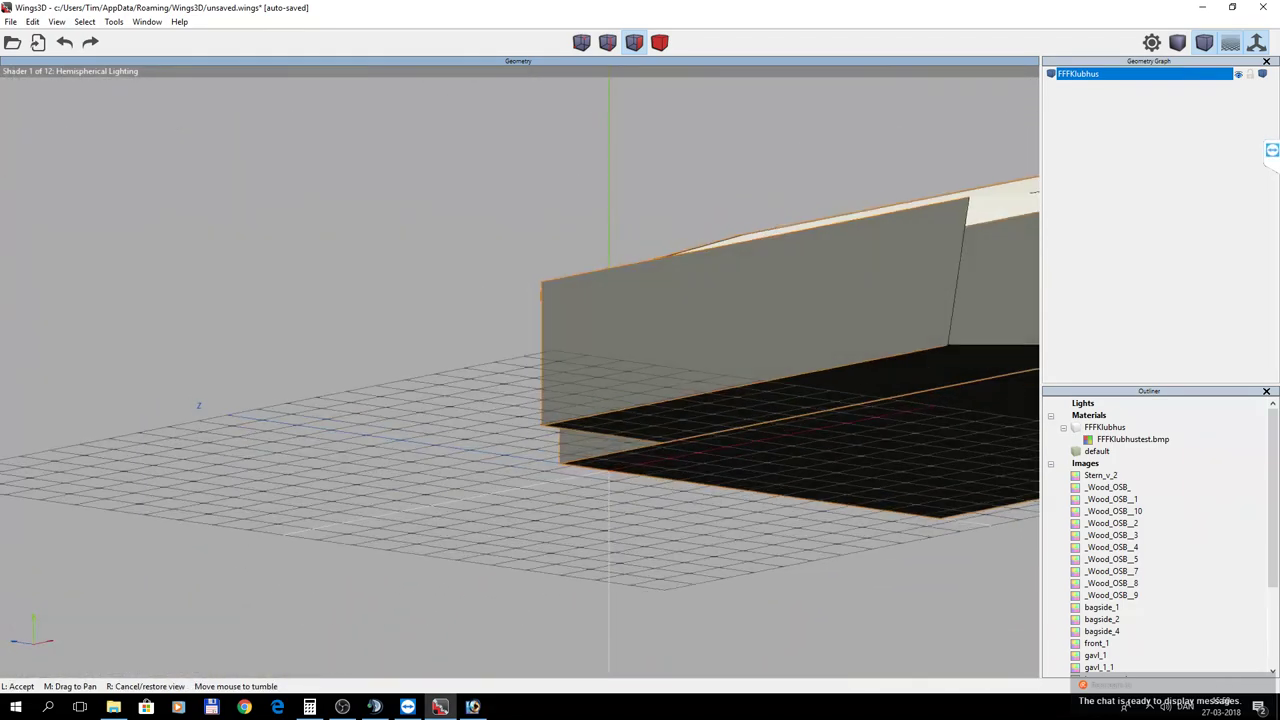
left_click(668, 496)
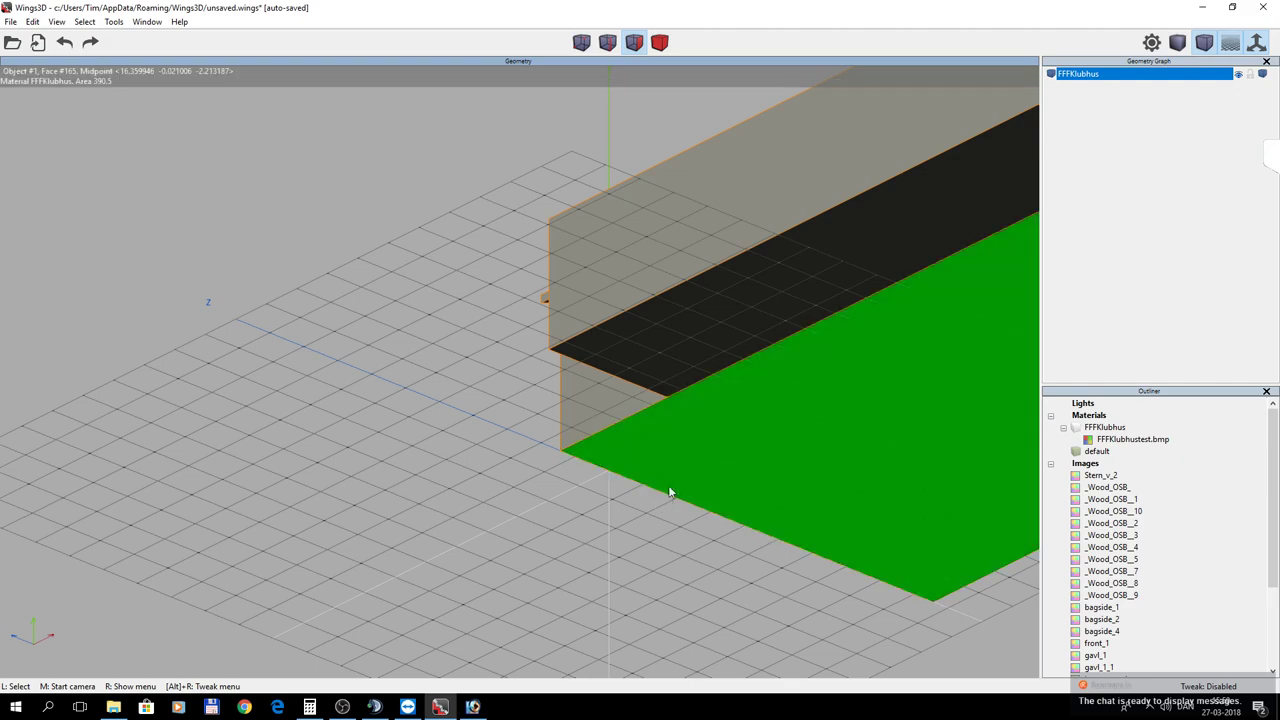
left_click(669, 477)
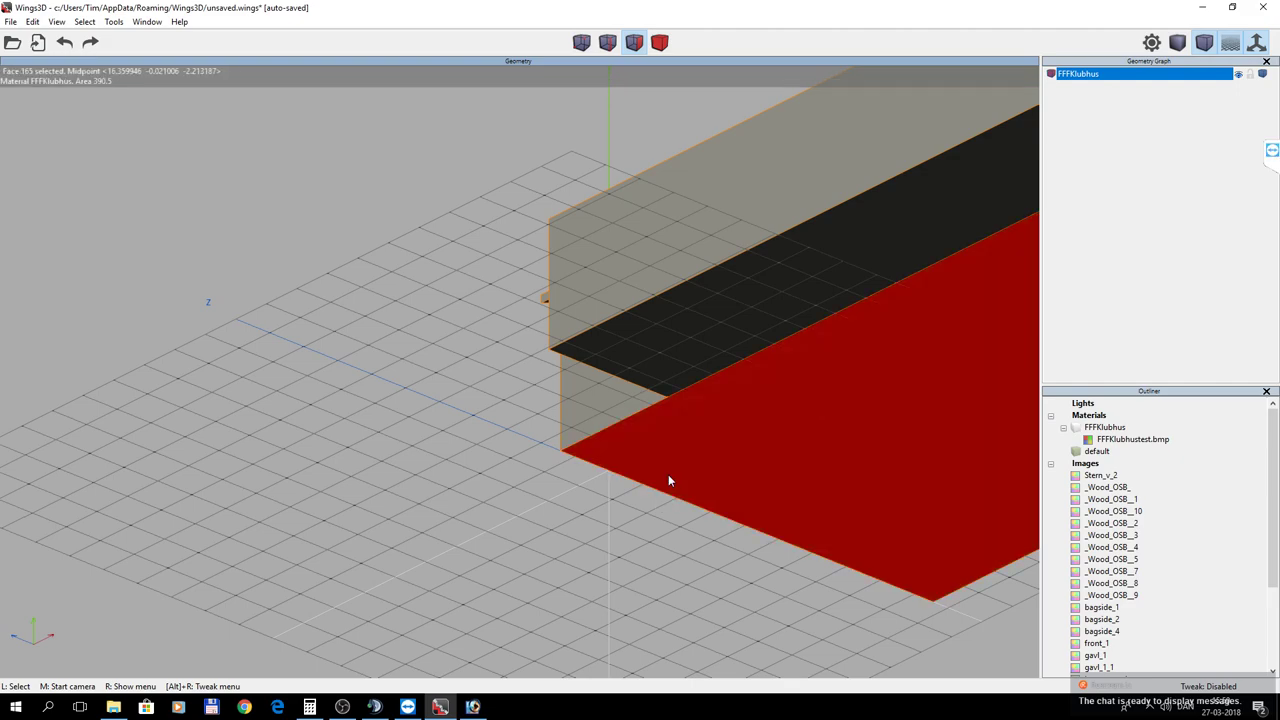
right_click(669, 481)
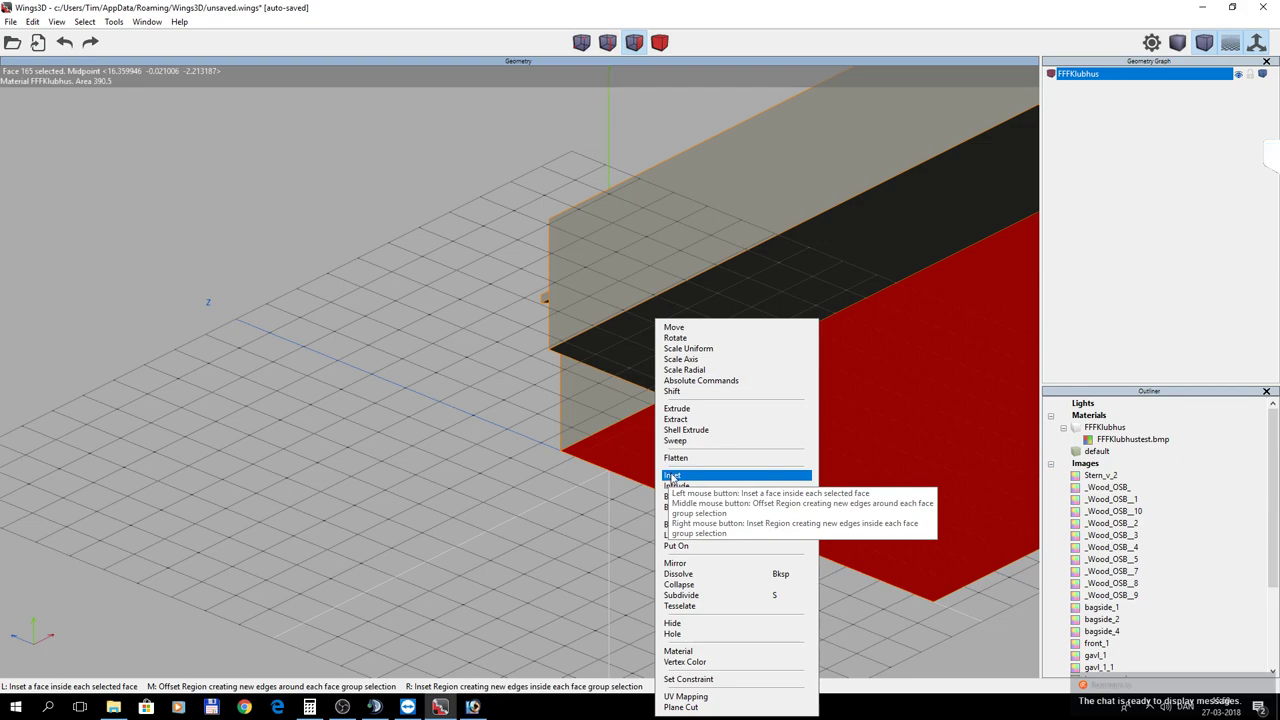
left_click(702, 381)
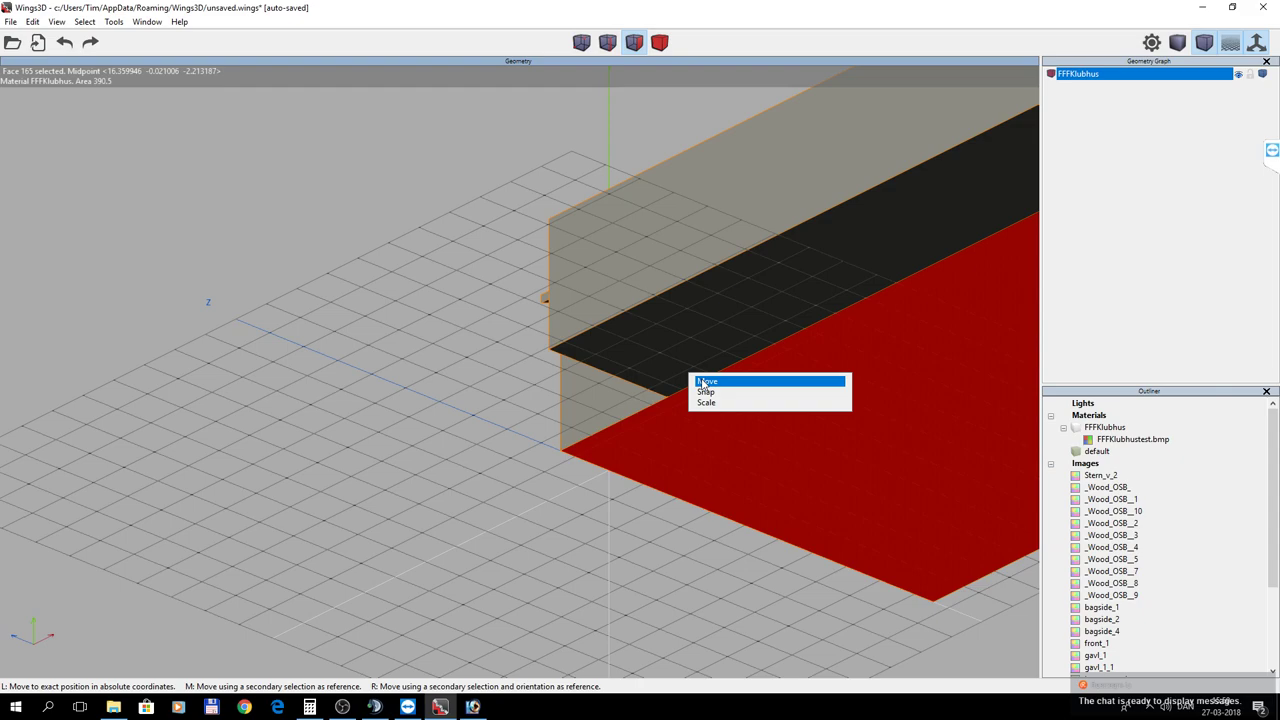
left_click(703, 382)
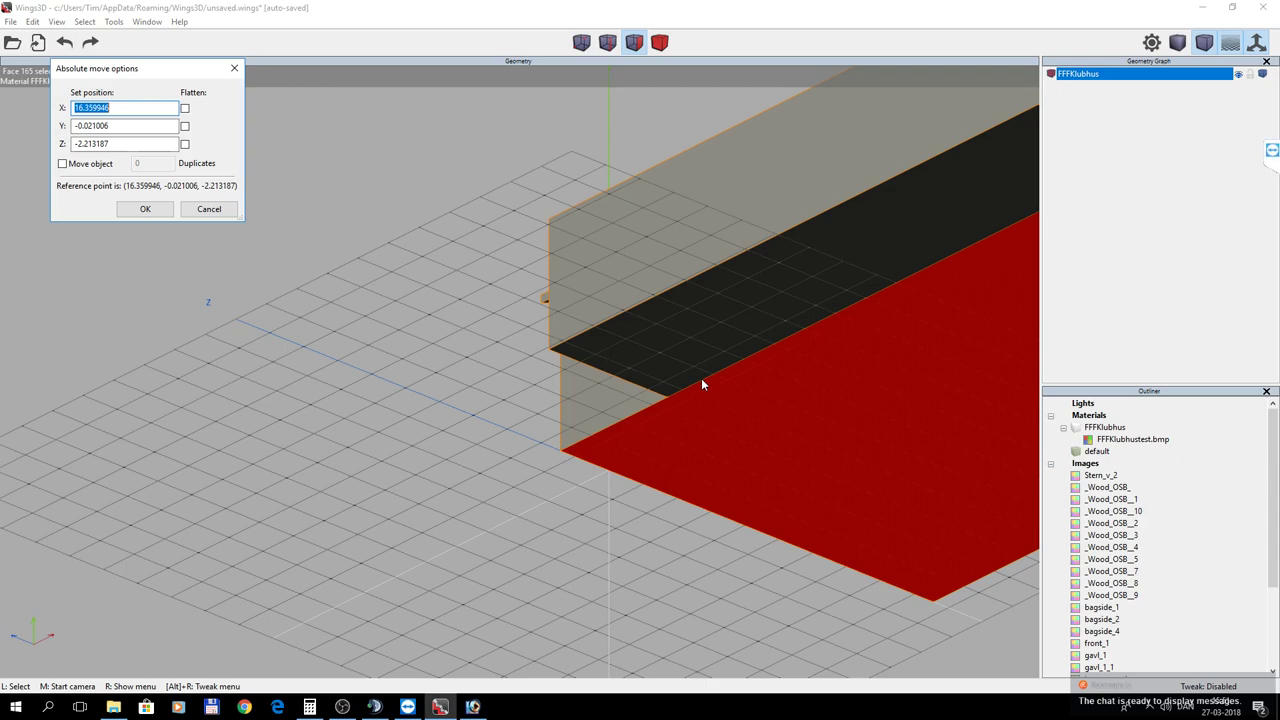
left_click(234, 68)
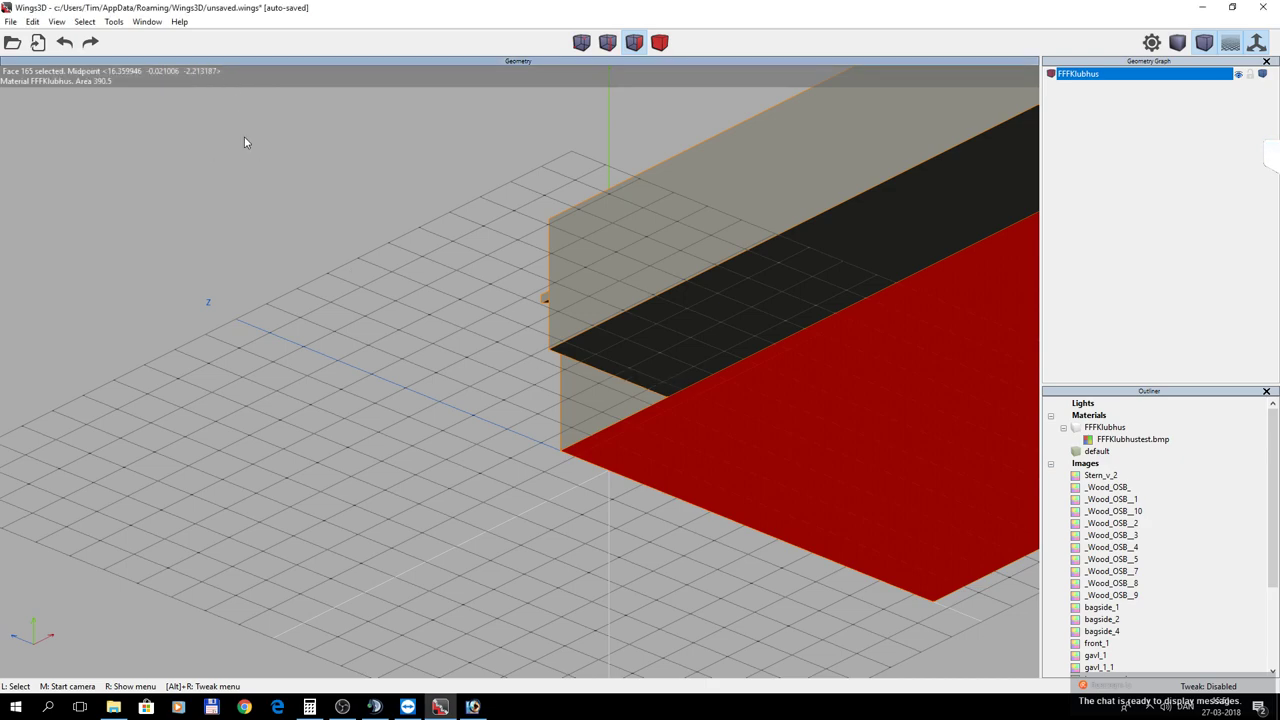
key("space")
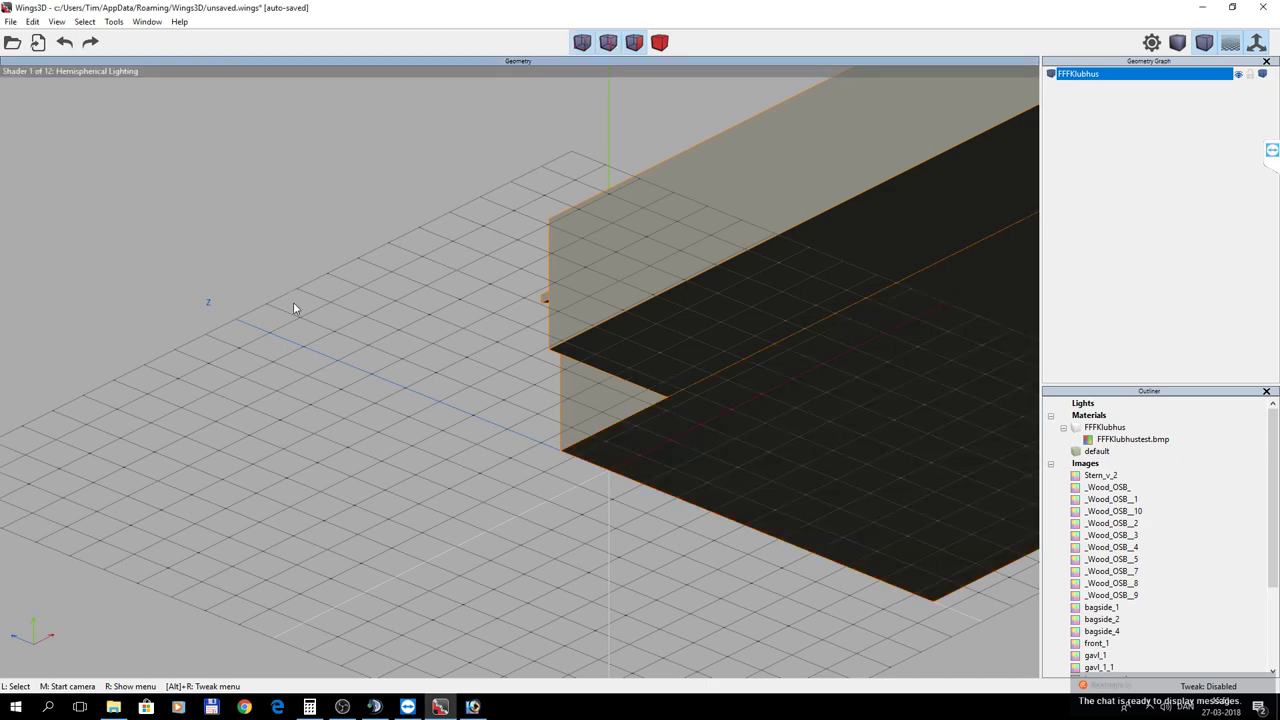
Switch to smooth shading and perspective view with the clubhouse's dark gable wall in front.
middle_click(293, 302)
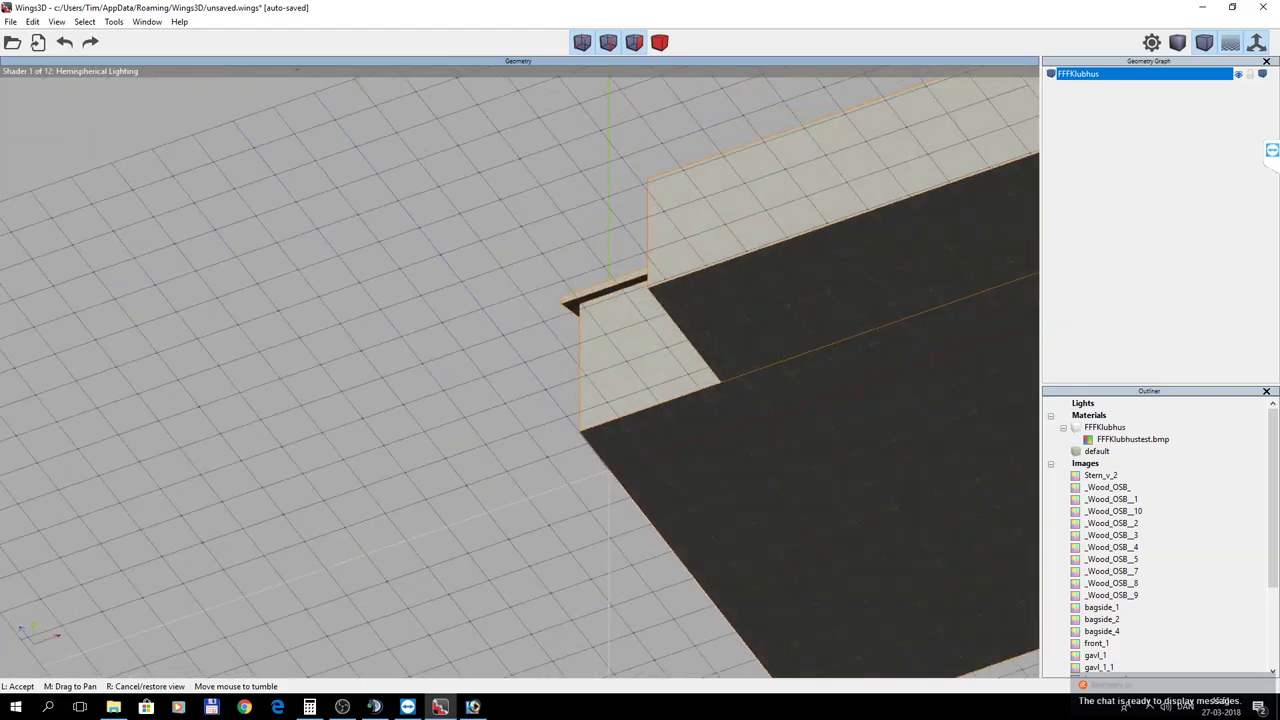
scroll(520, 370, "down", 10)
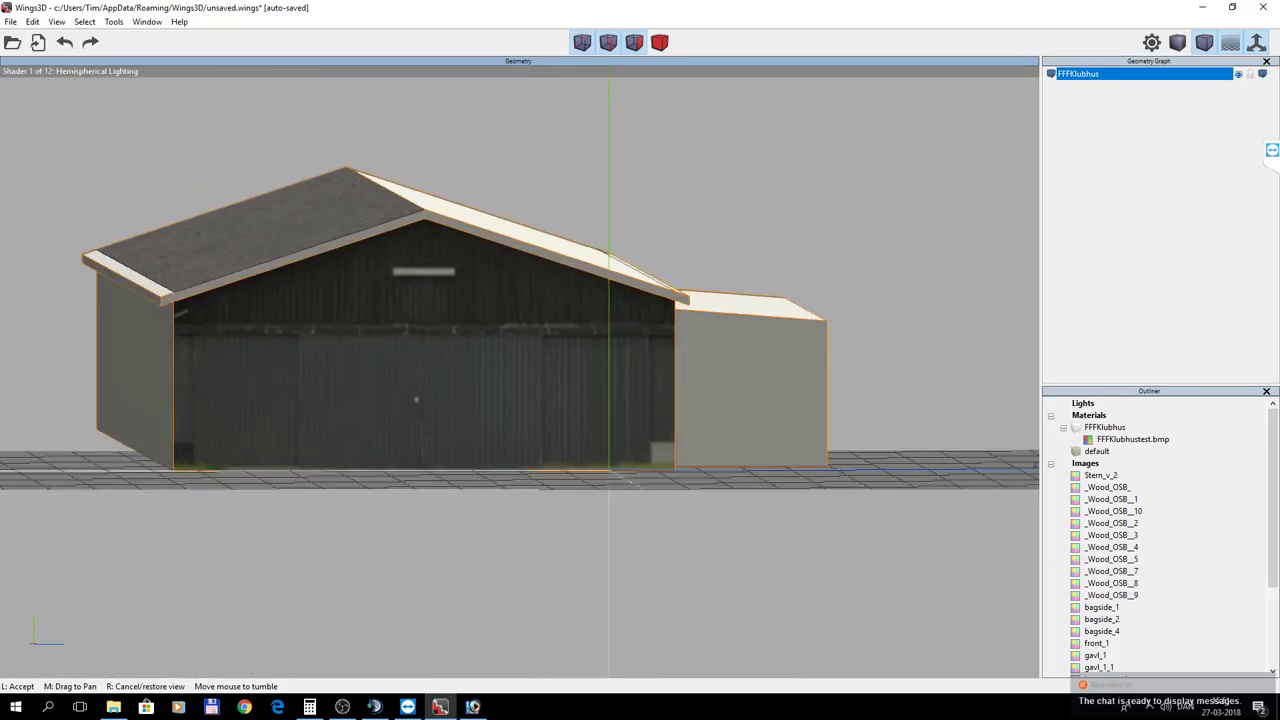
scroll(520, 370, "up", 4)
left_click(293, 302)
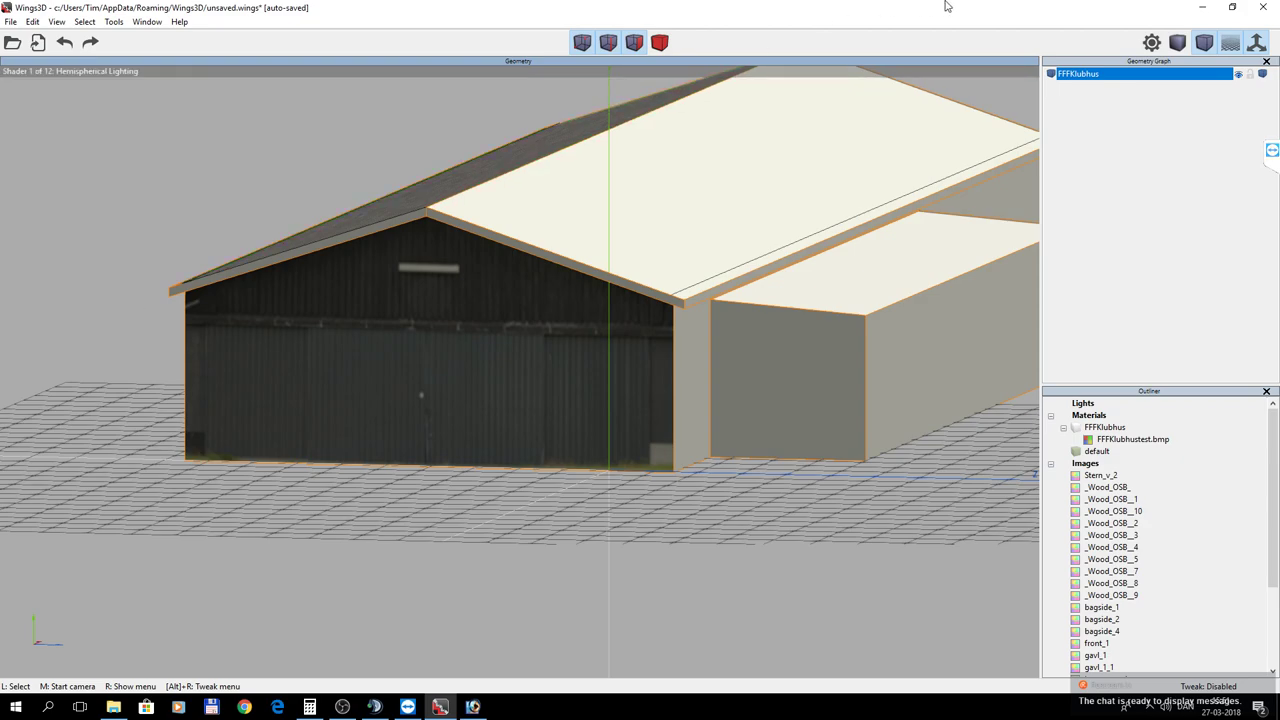
left_click(1179, 44)
middle_click(934, 232)
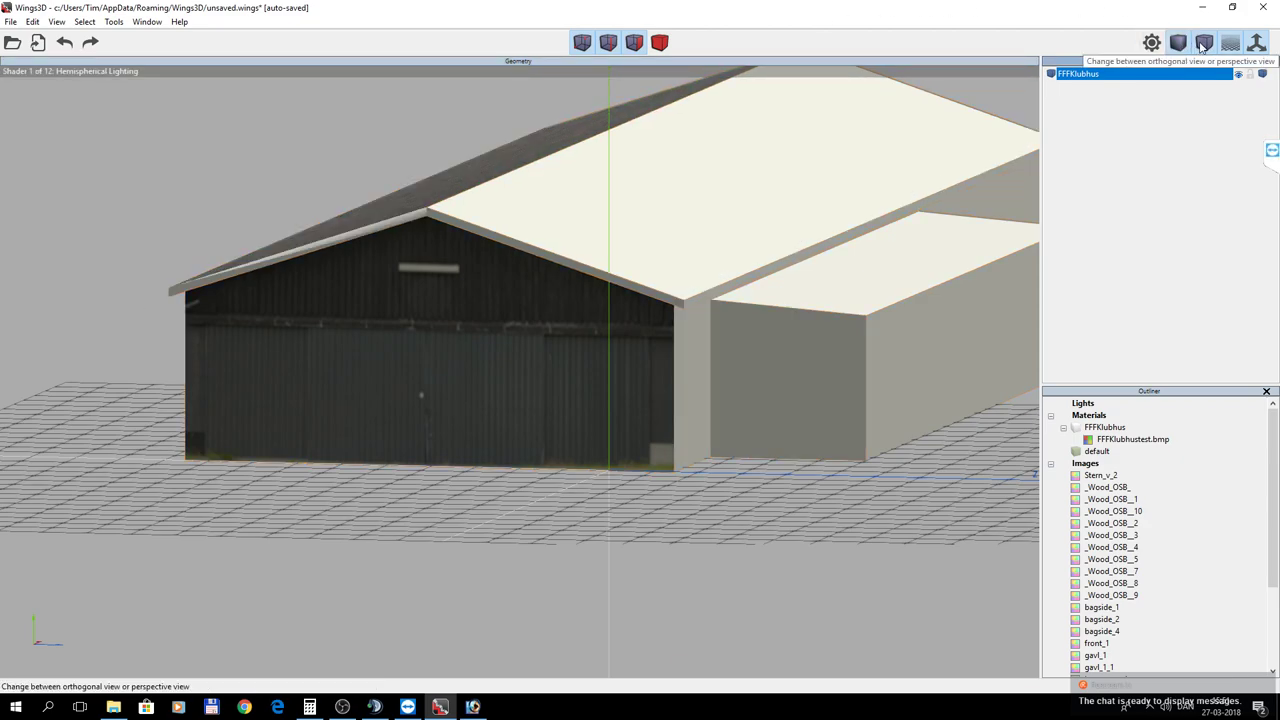
left_click(934, 232)
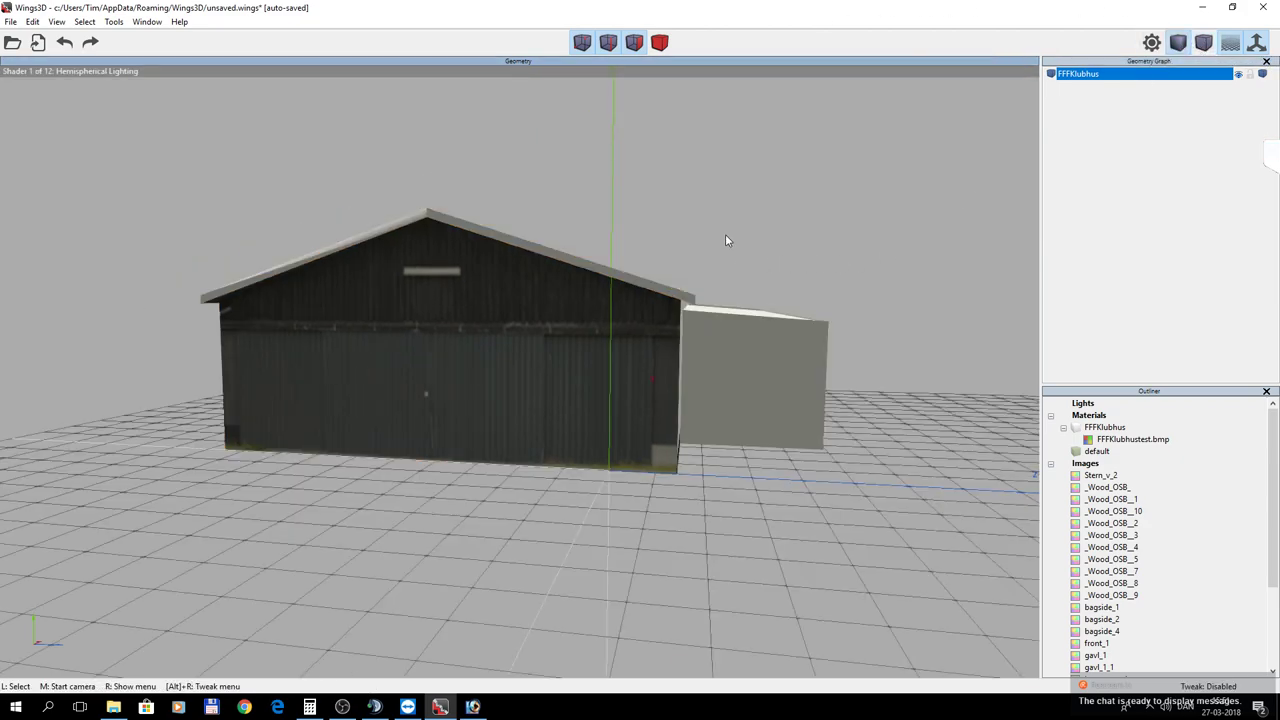
Make the upper edge of the roof trim hard on the gable side away from the annex.
left_click(337, 250)
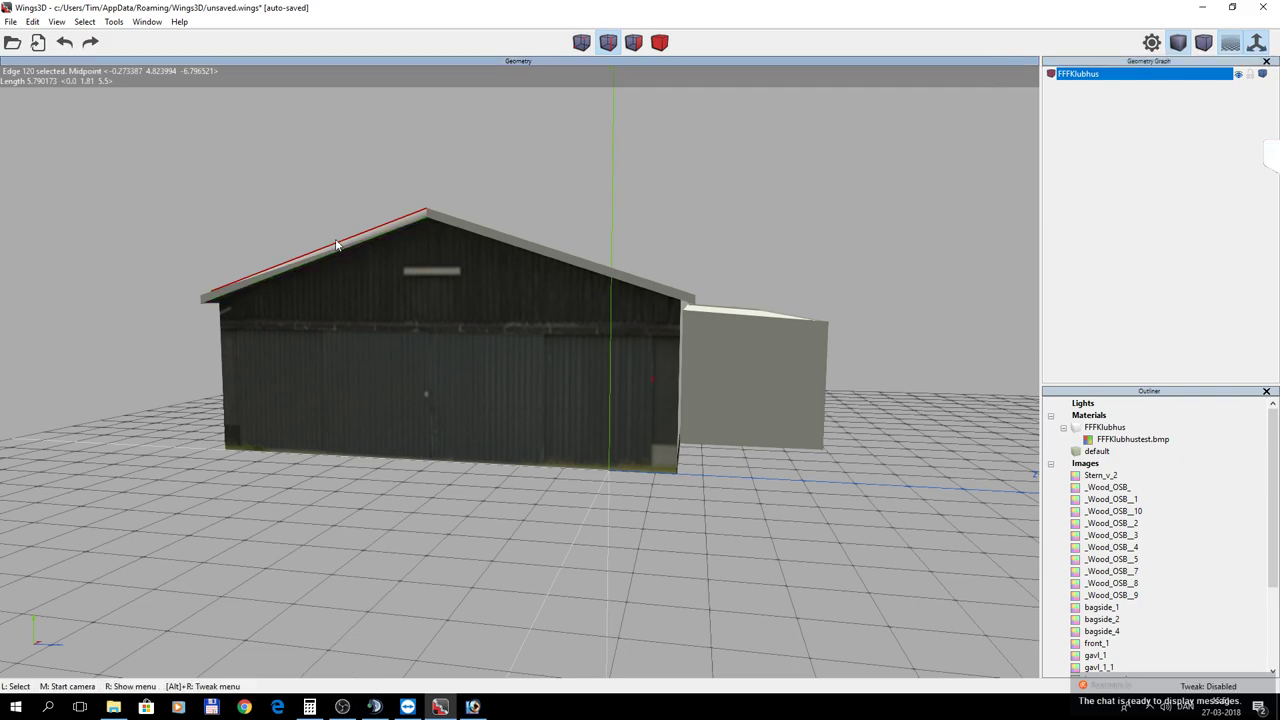
right_click(364, 183)
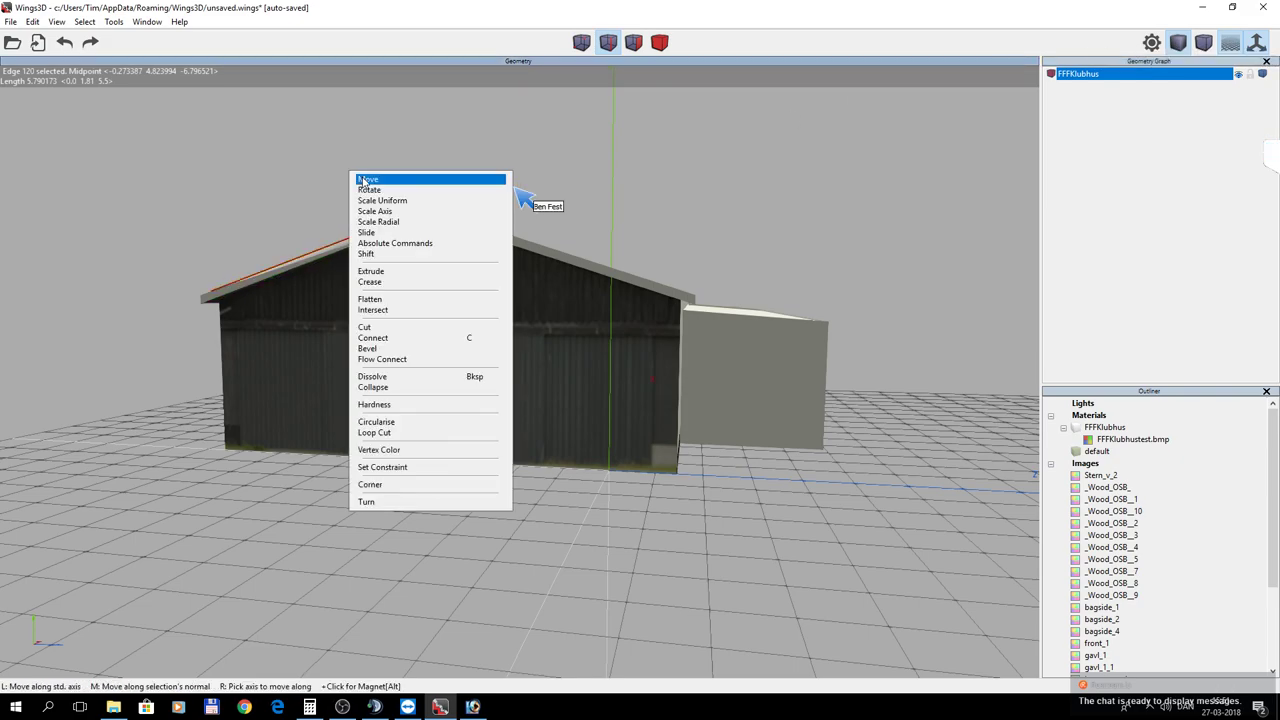
left_click(388, 404)
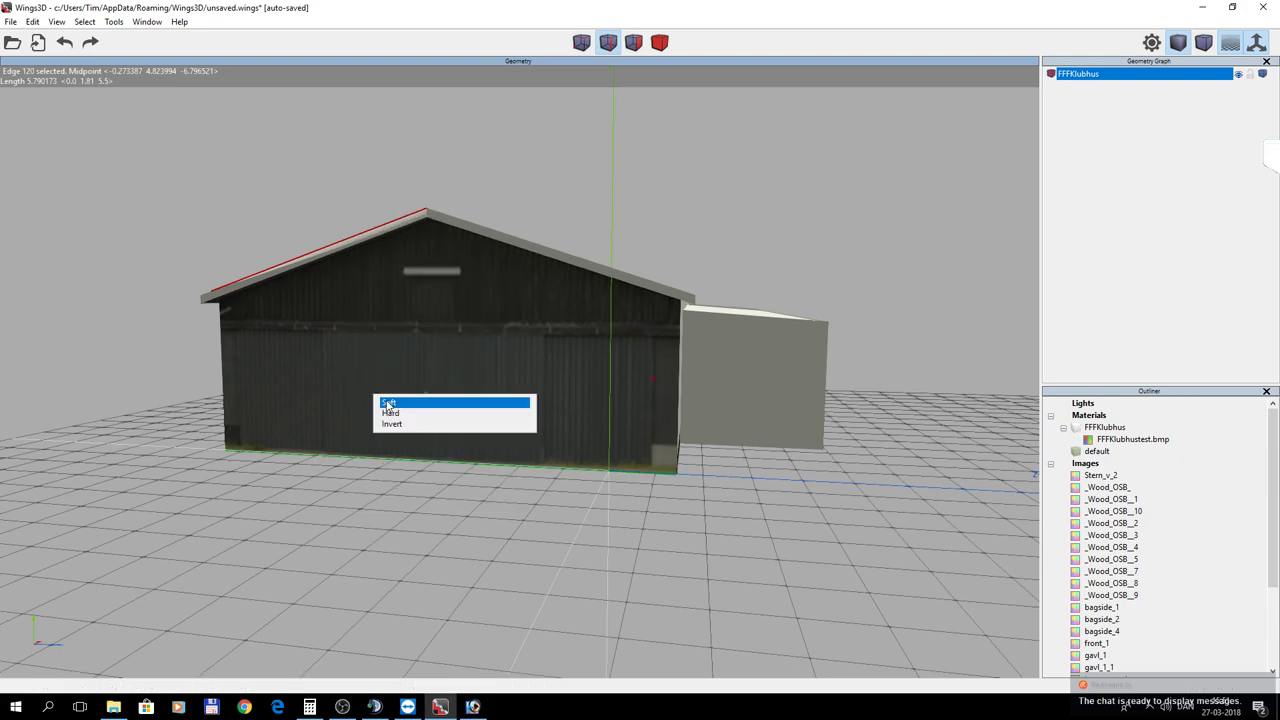
left_click(395, 413)
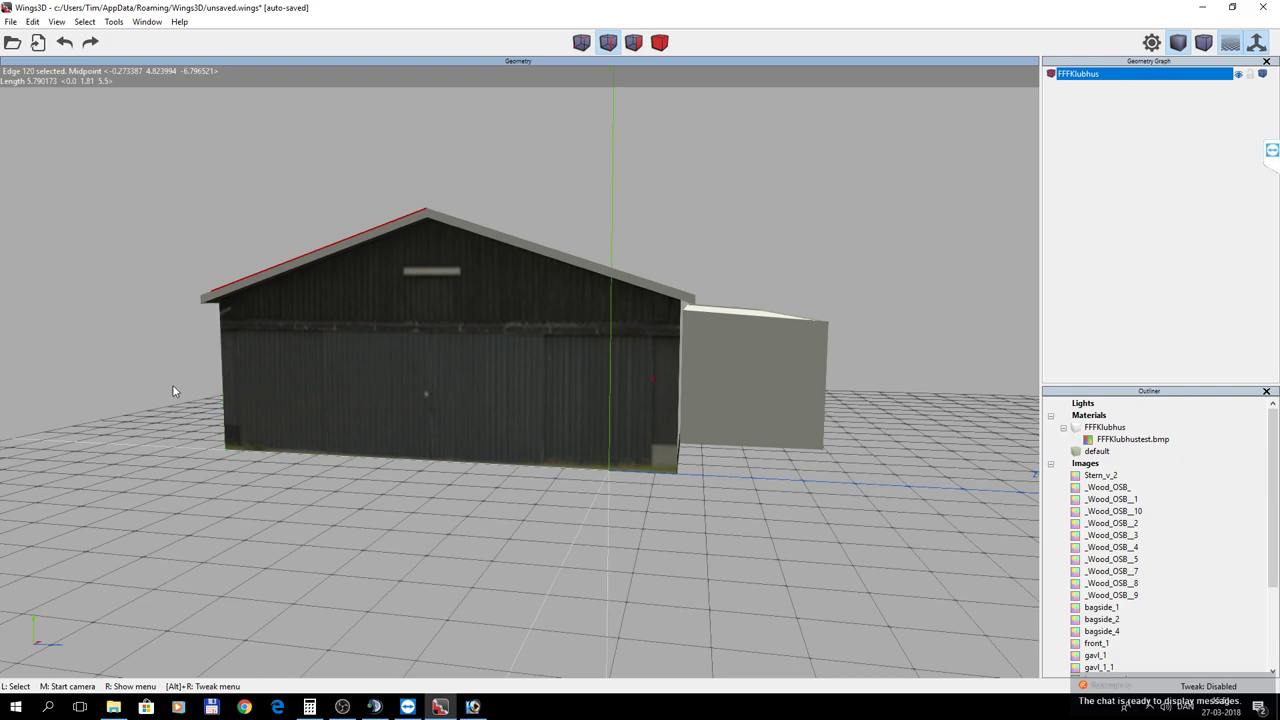
key("space")
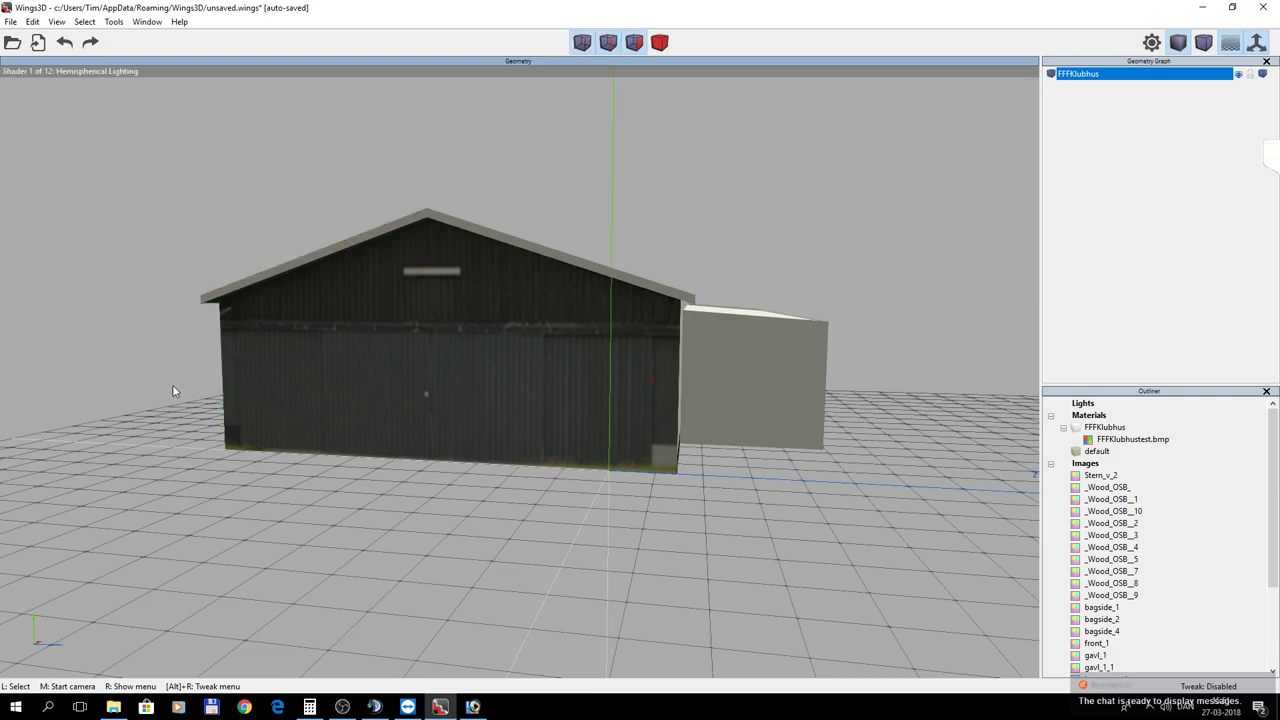
Examine the smooth-shaded gable, roof and long side wall of the clubhouse for shading errors.
middle_click(520, 400)
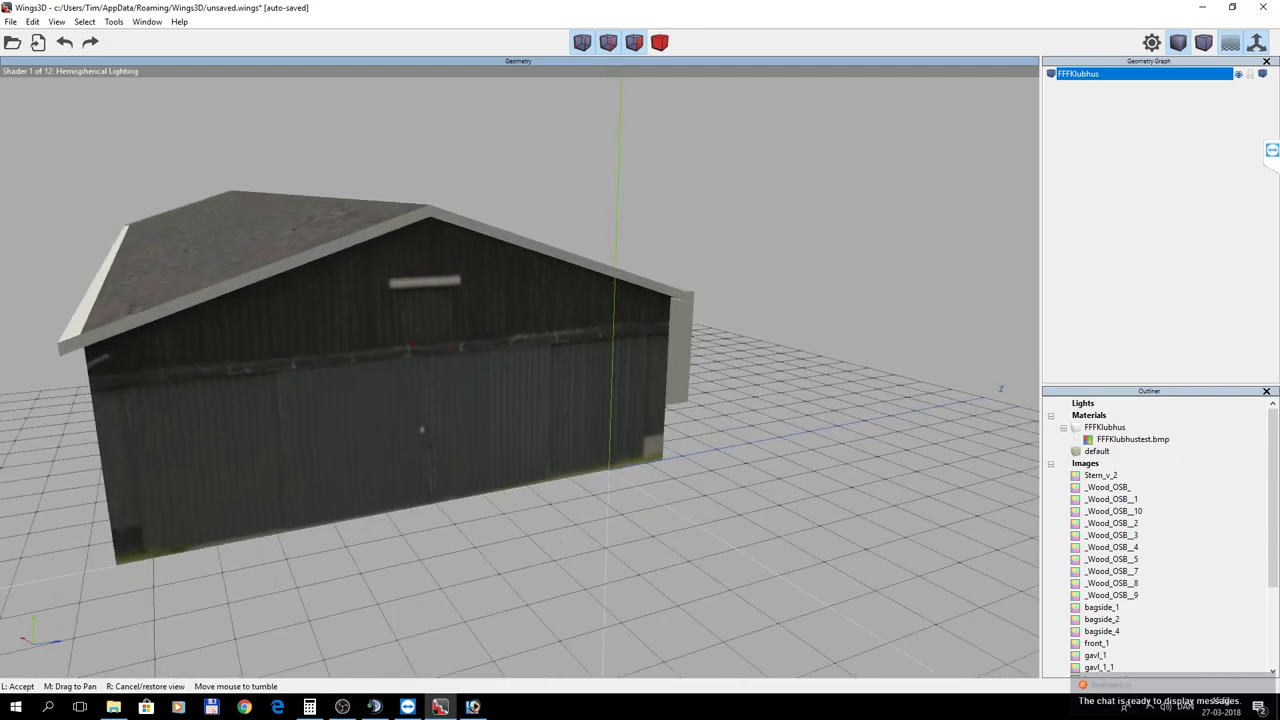
left_click(188, 393)
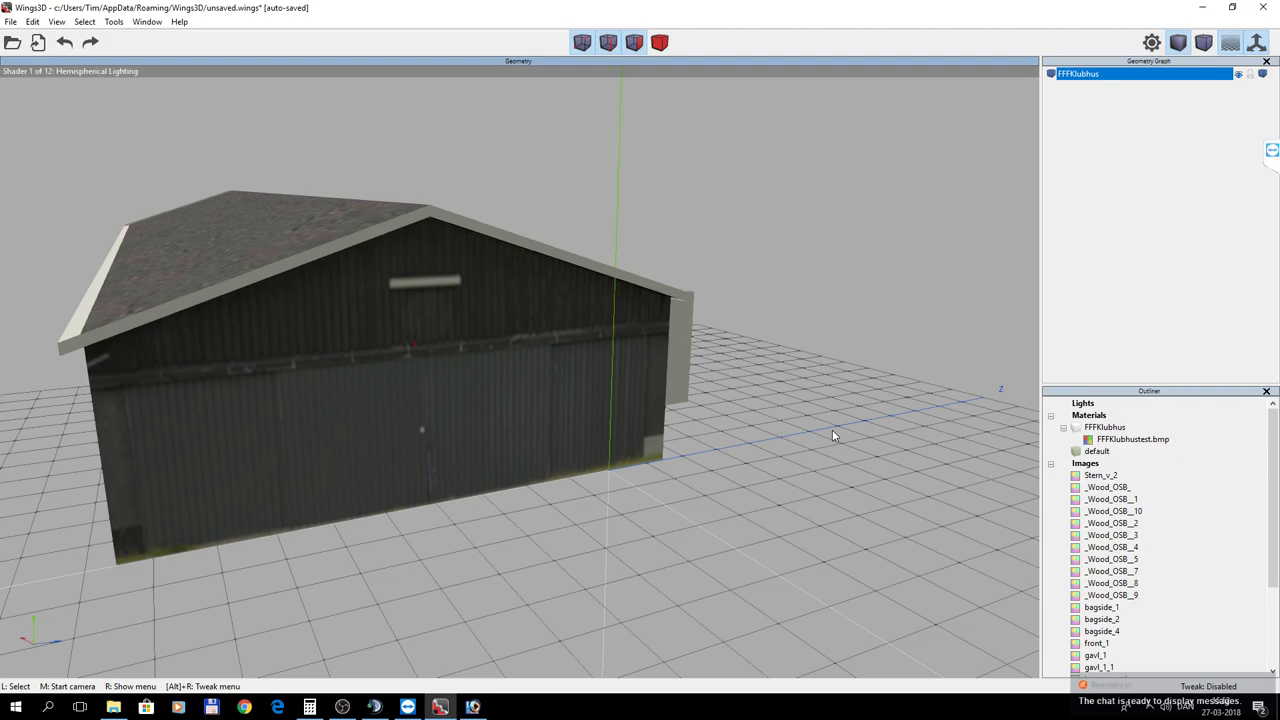
key("Left")
key("Left")
key("Left")
key("Left")
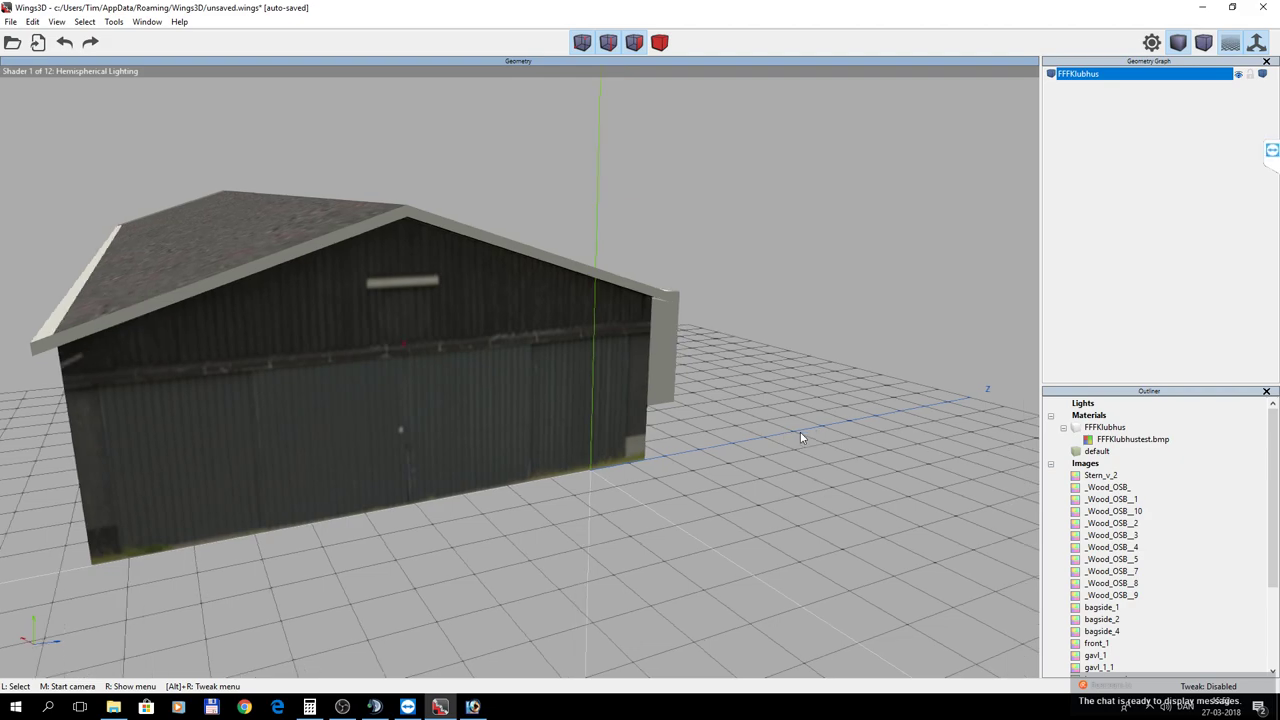
key("Left")
key("Left")
key("Left")
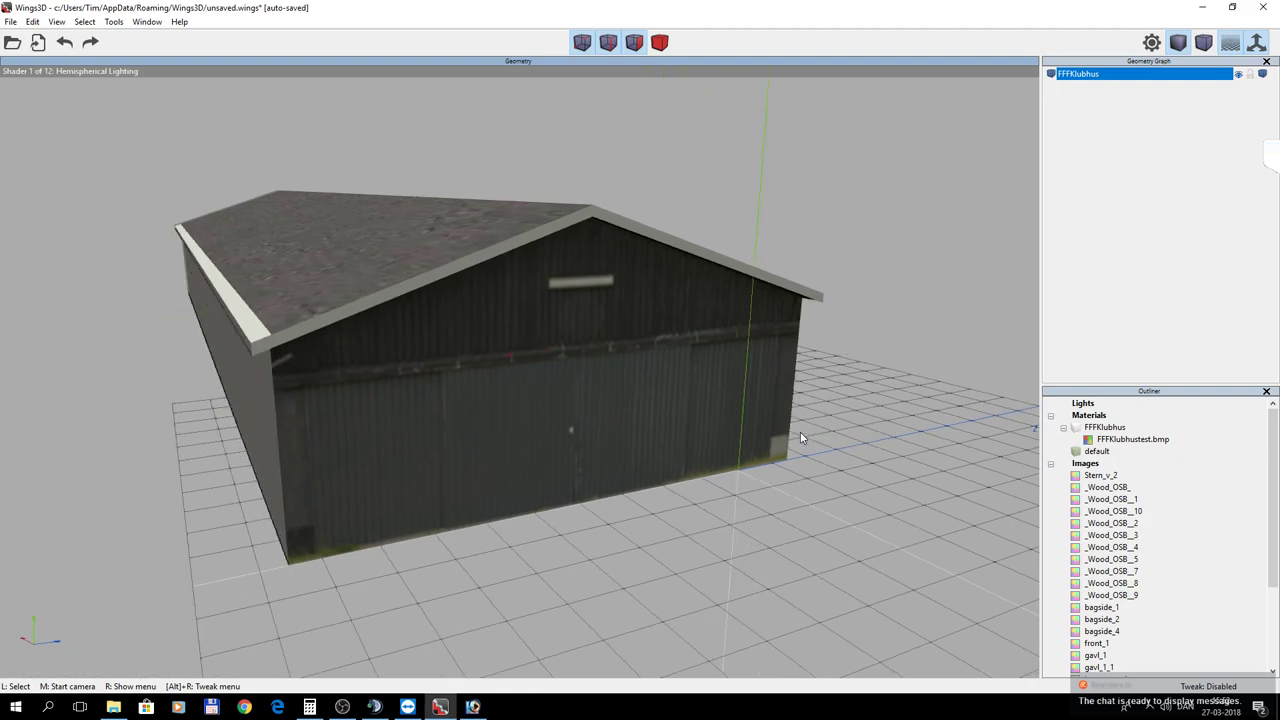
key("Right")
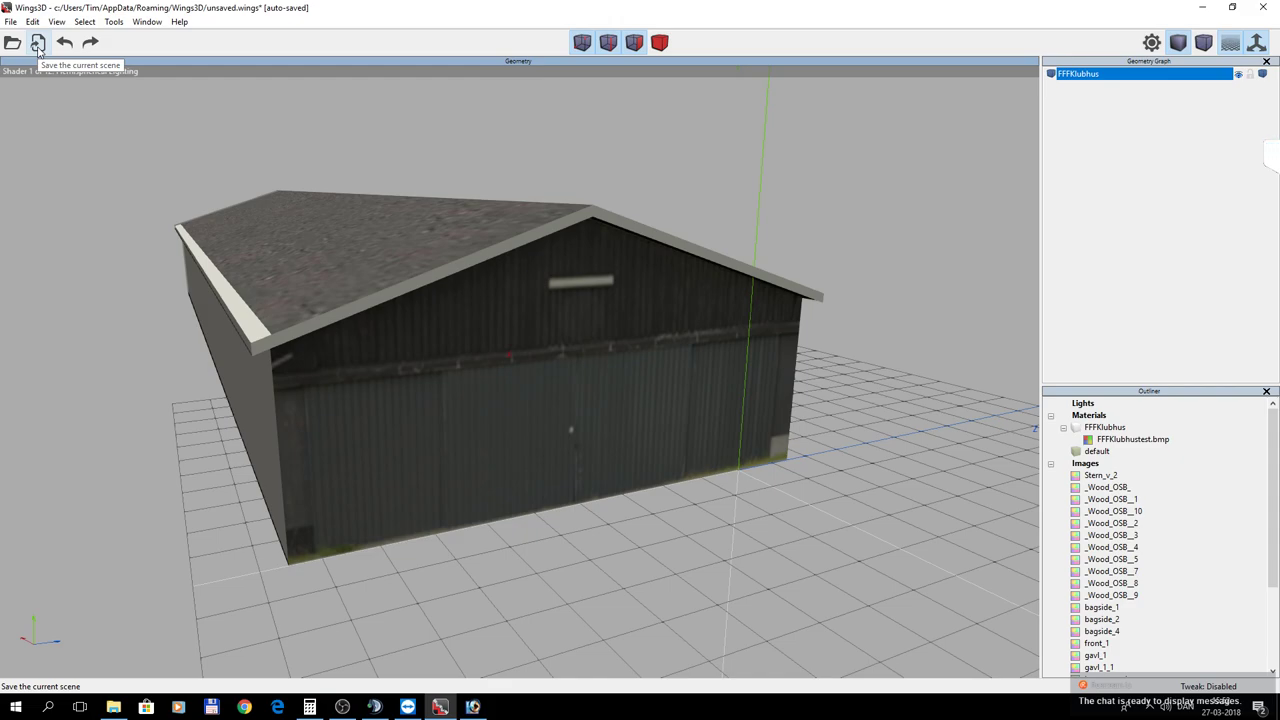
Save the scene as fffklubhus.wings in the FFFklubhus subfolder of the FFFklubhus project folder.
left_click(10, 21)
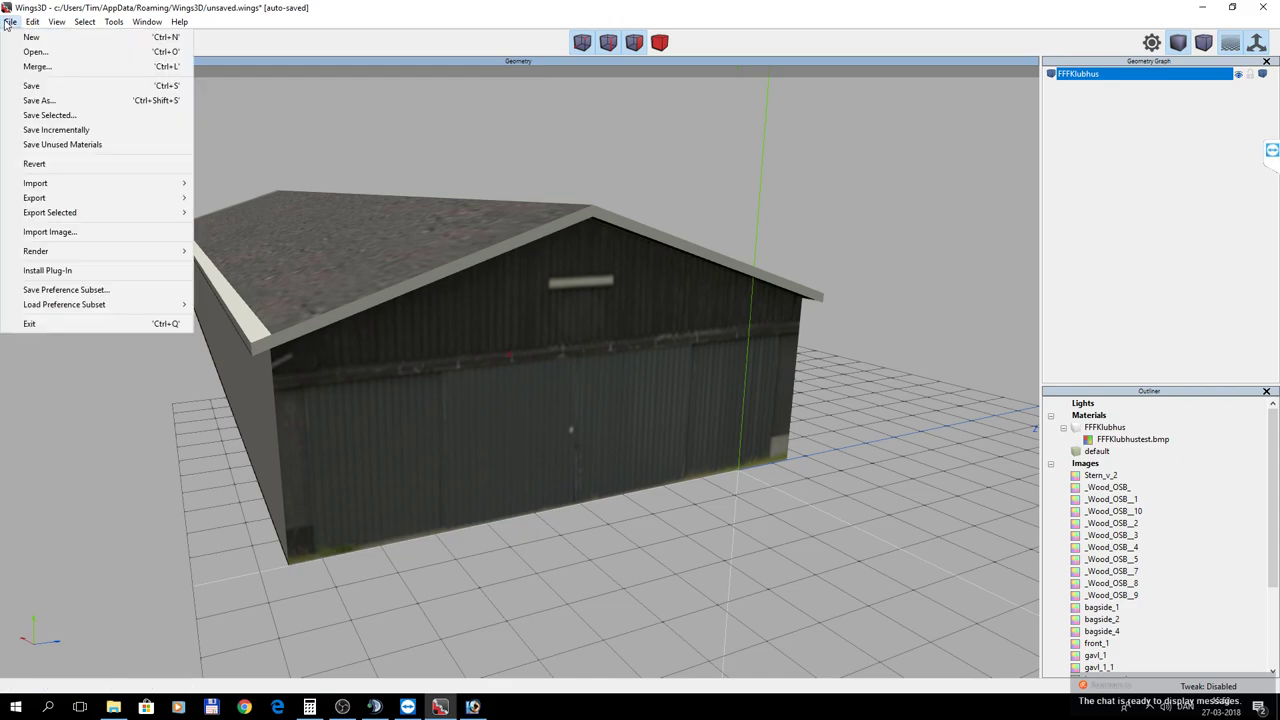
left_click(40, 100)
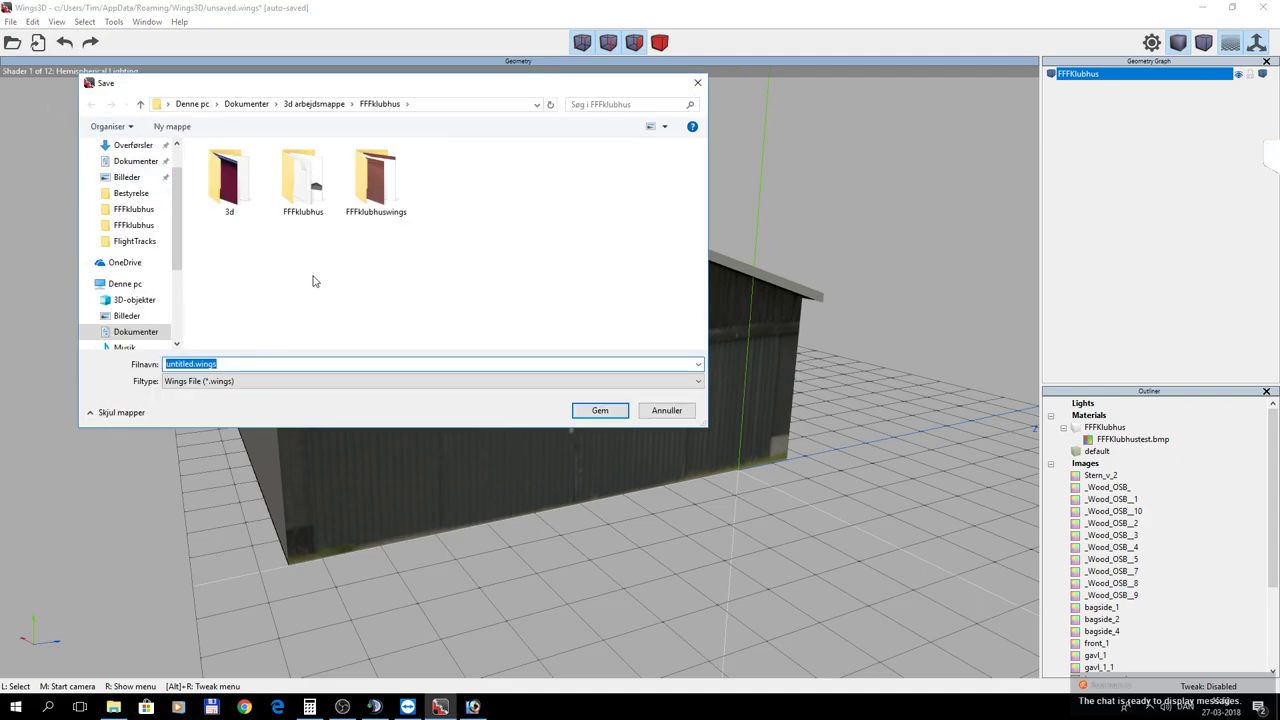
double_click(312, 212)
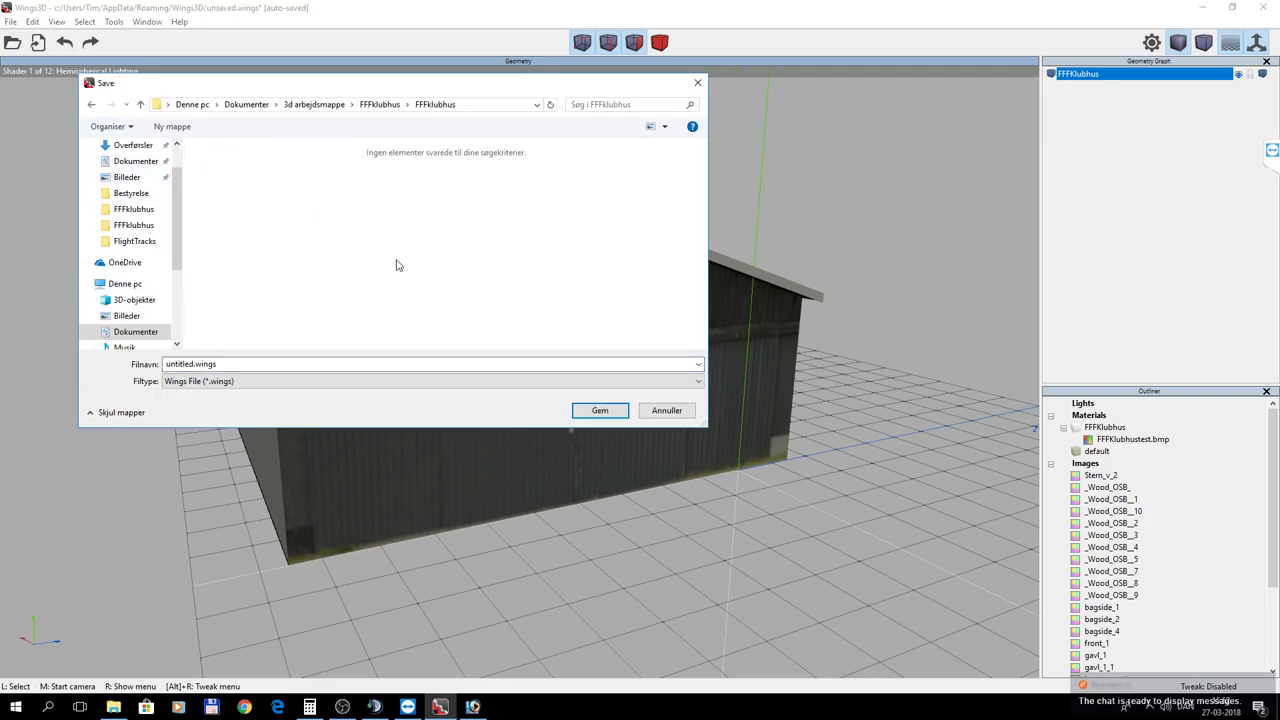
double_click(196, 364)
left_click(194, 364)
left_click_drag(194, 364, 164, 357)
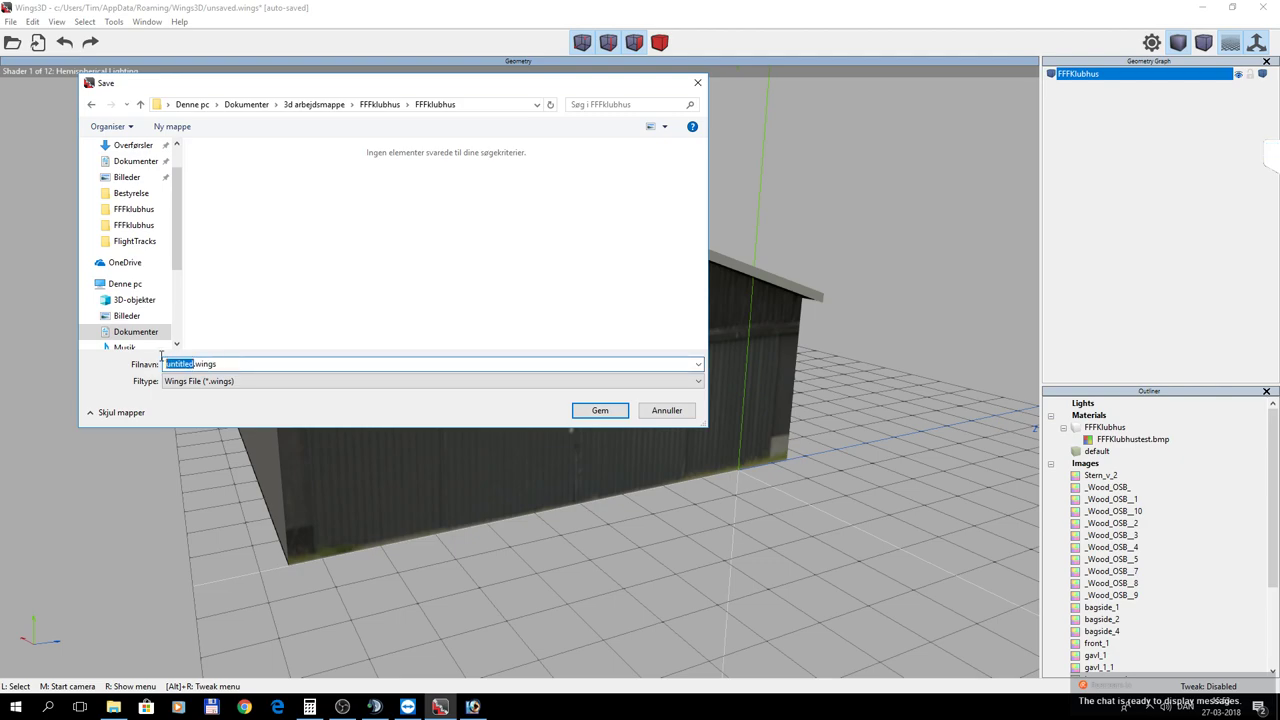
type("fffklubhus")
left_click(610, 411)
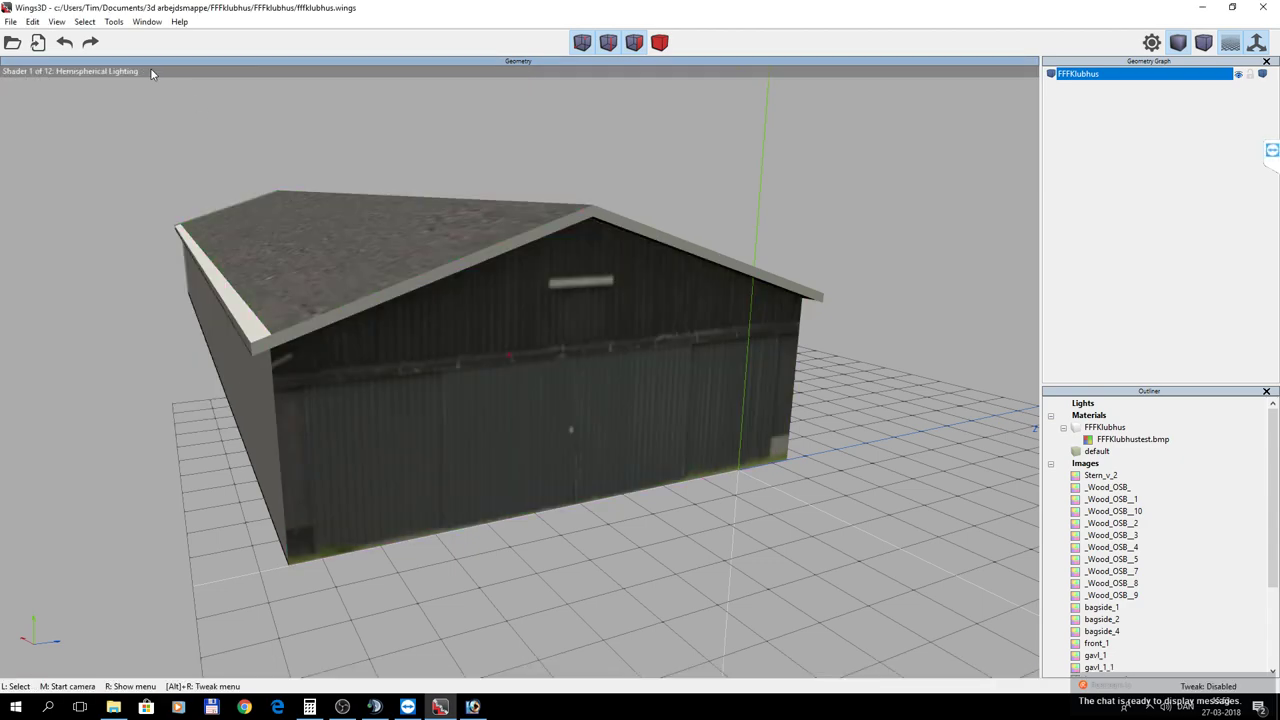
Export the clubhouse as Wavefront file fffklubhus.obj in the FFFklubhus subfolder, with BMP Bitmap File (*.bmp) as default texture type.
left_click(14, 22)
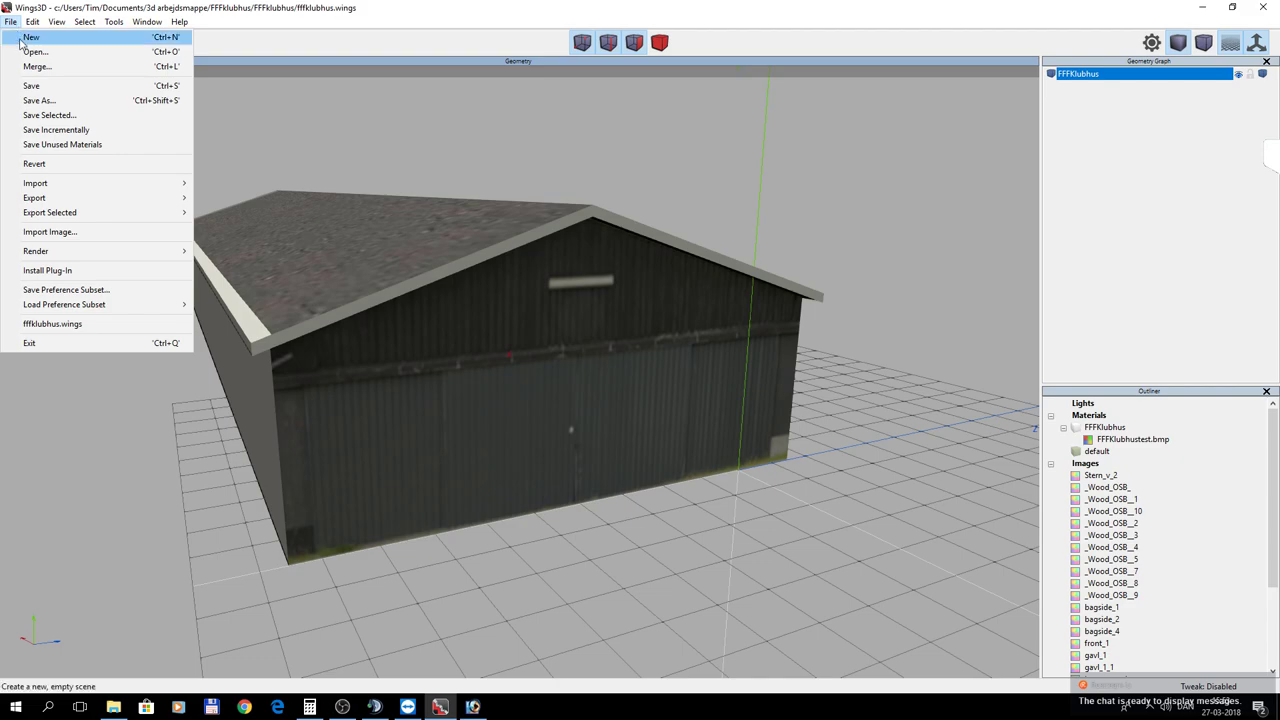
mouse_move(75, 206)
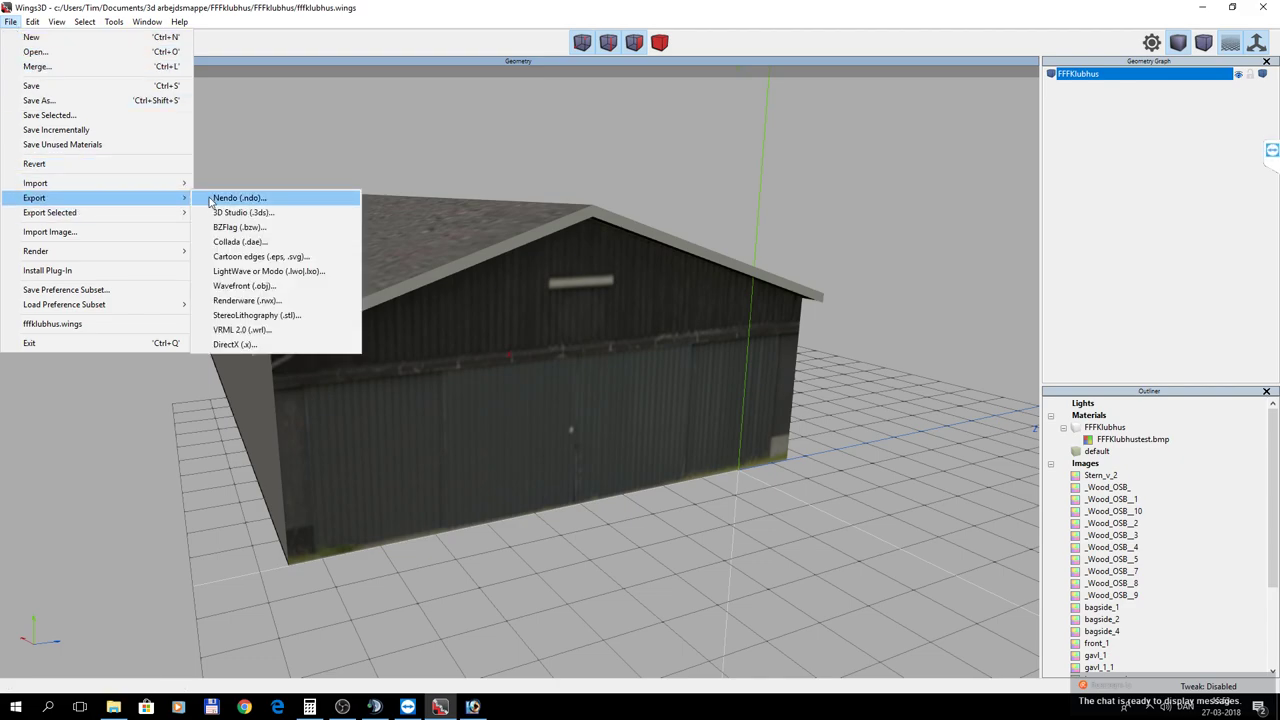
left_click(264, 287)
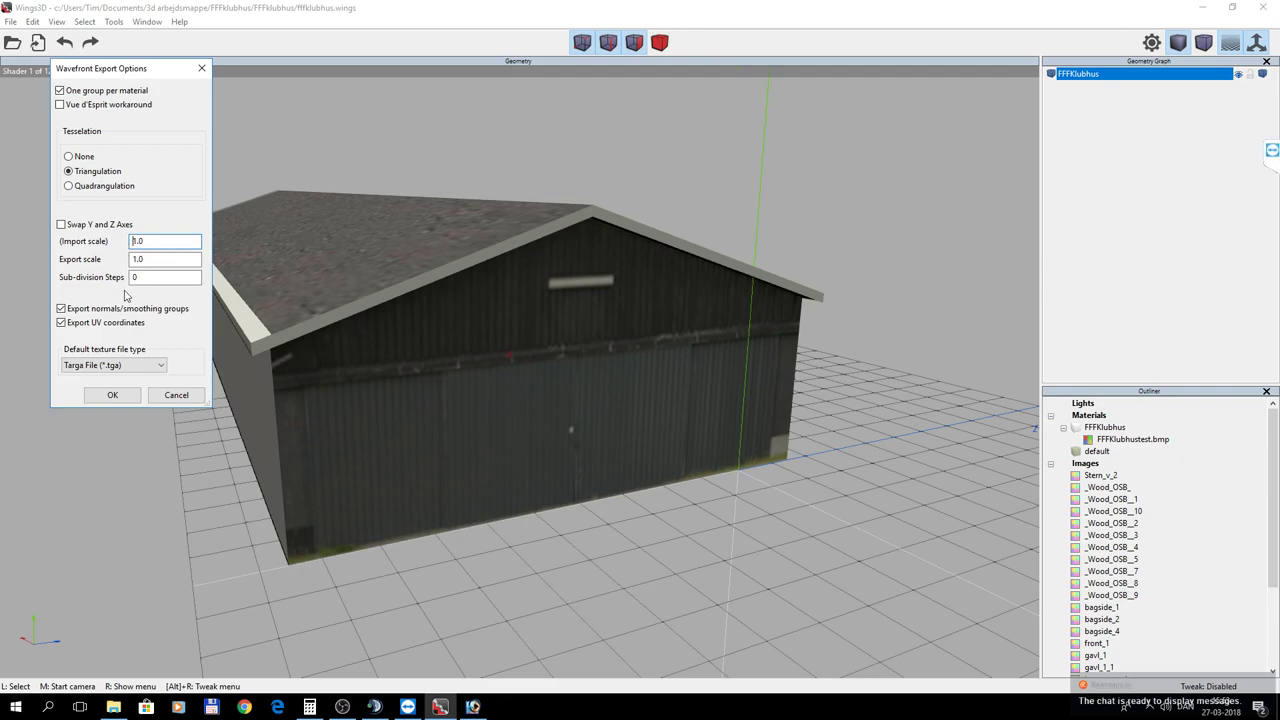
left_click(160, 365)
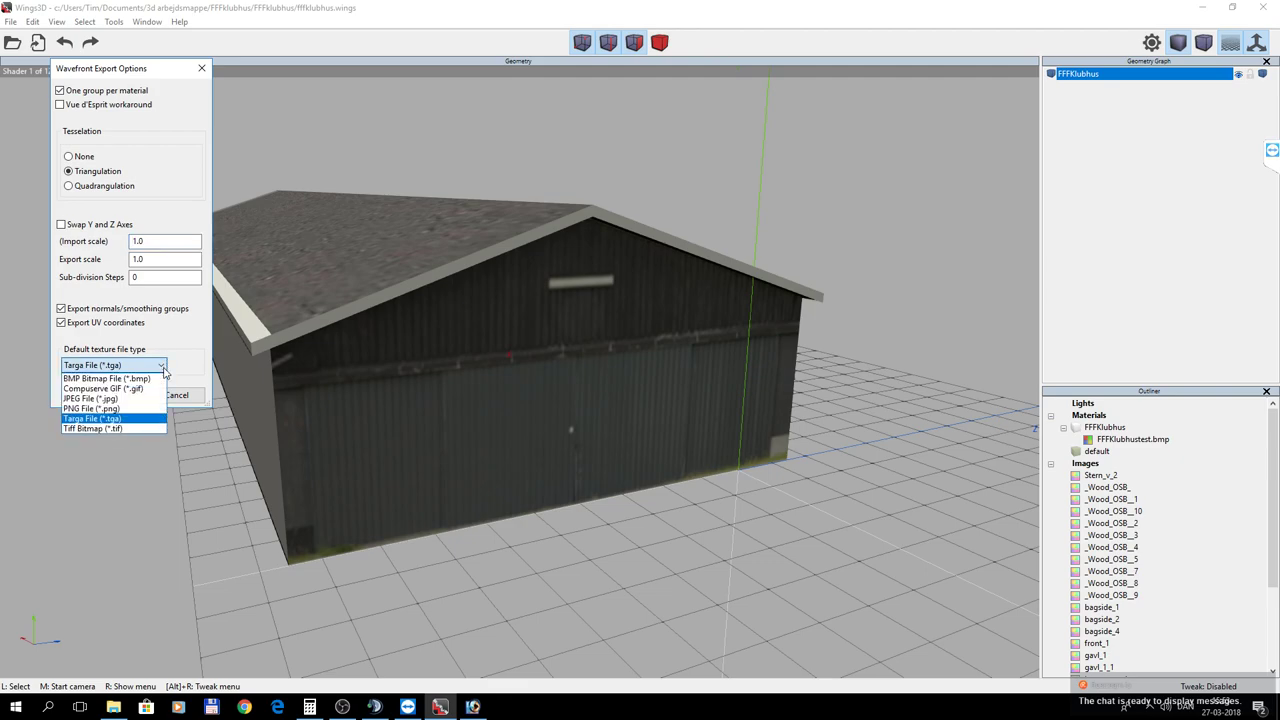
left_click(114, 379)
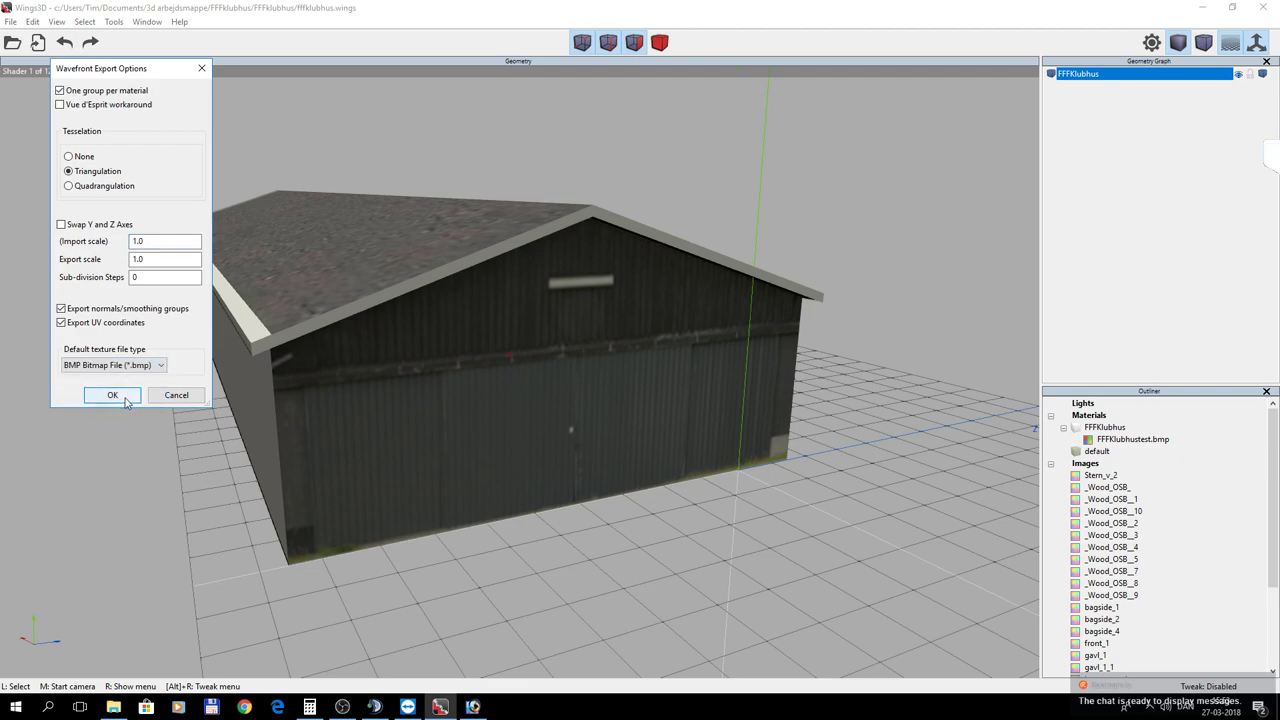
left_click(116, 396)
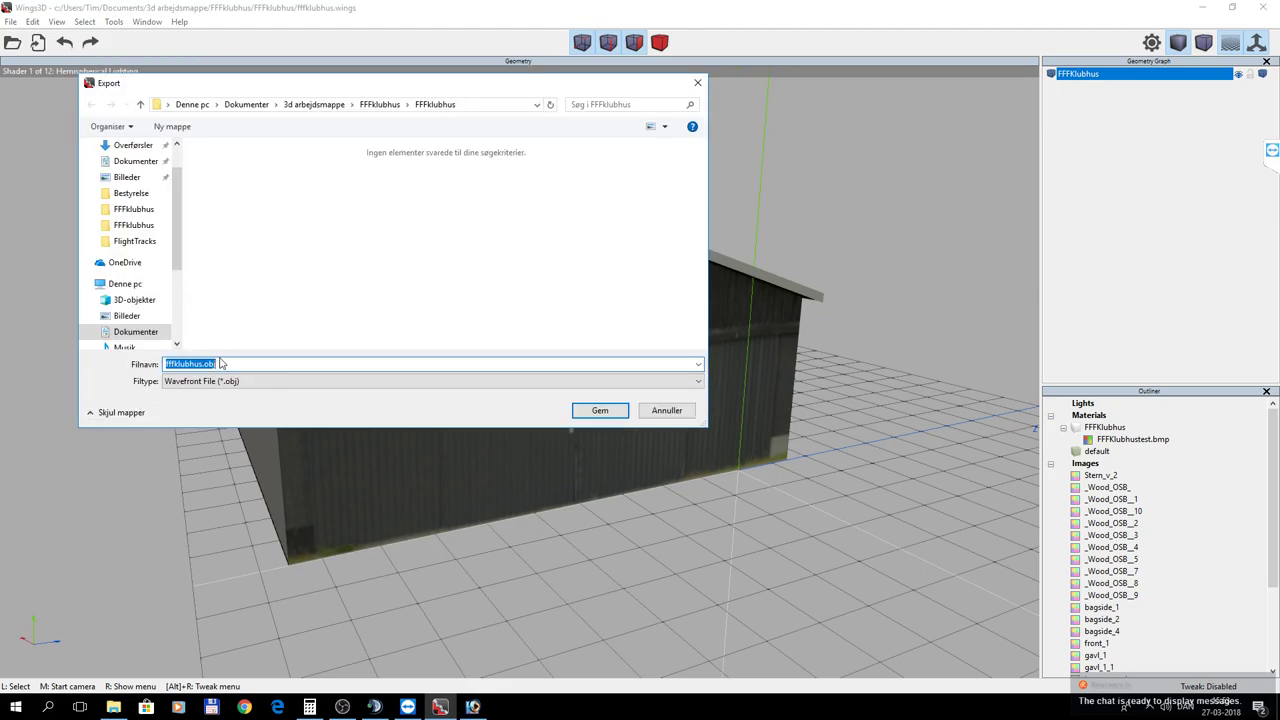
left_click(600, 411)
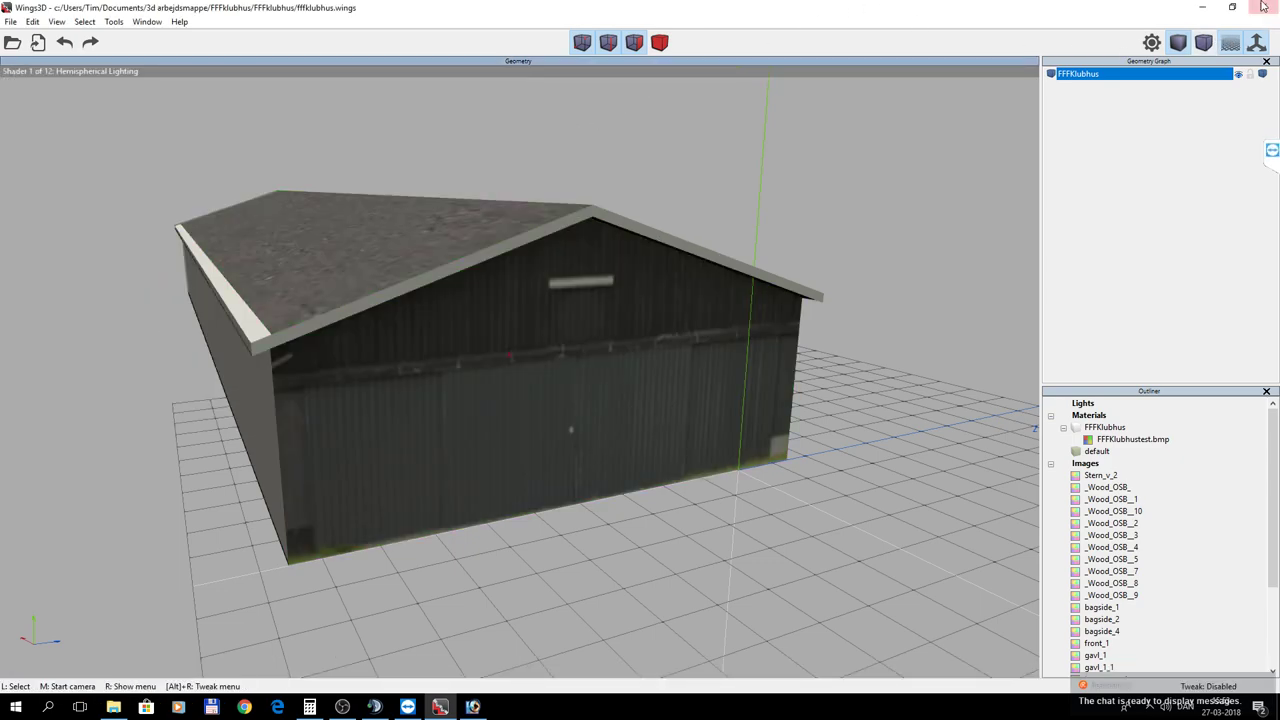
Switch to the Condor Landscape Editor by starting LandscapeEditor.exe from the Condor2 folder on C:, and load the Denmark5 landscape.
left_click(1203, 10)
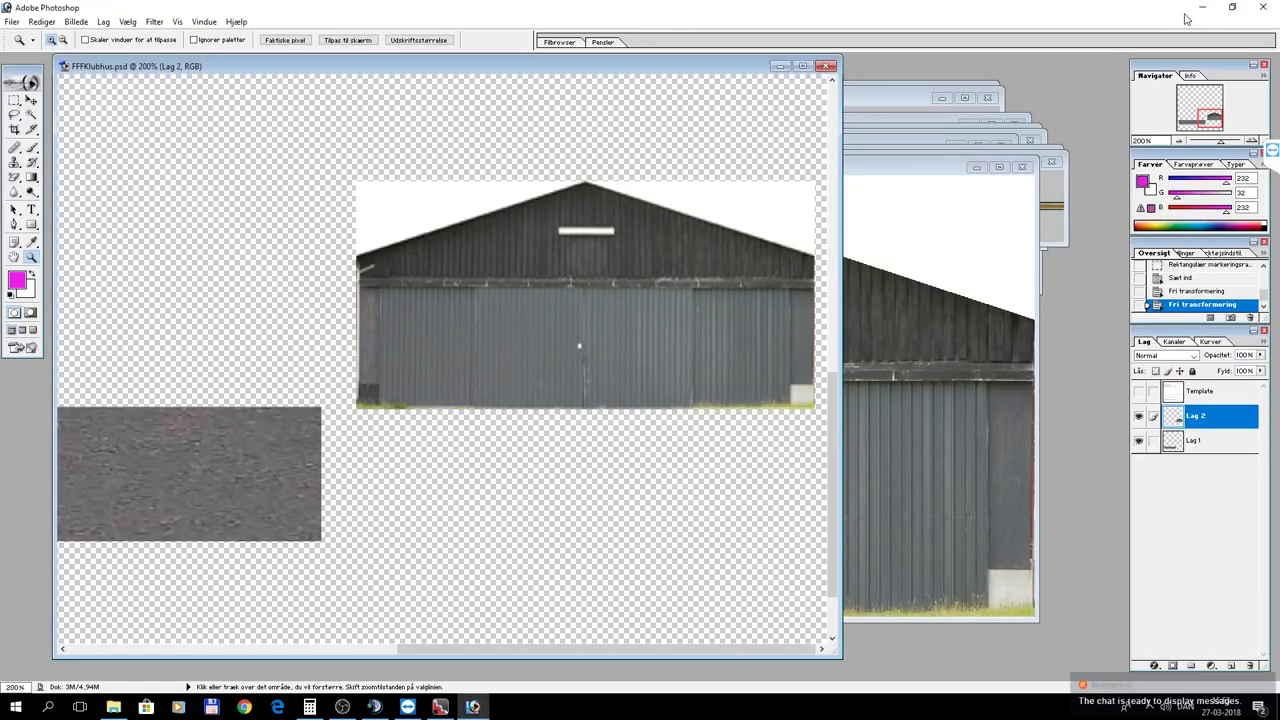
left_click(1203, 10)
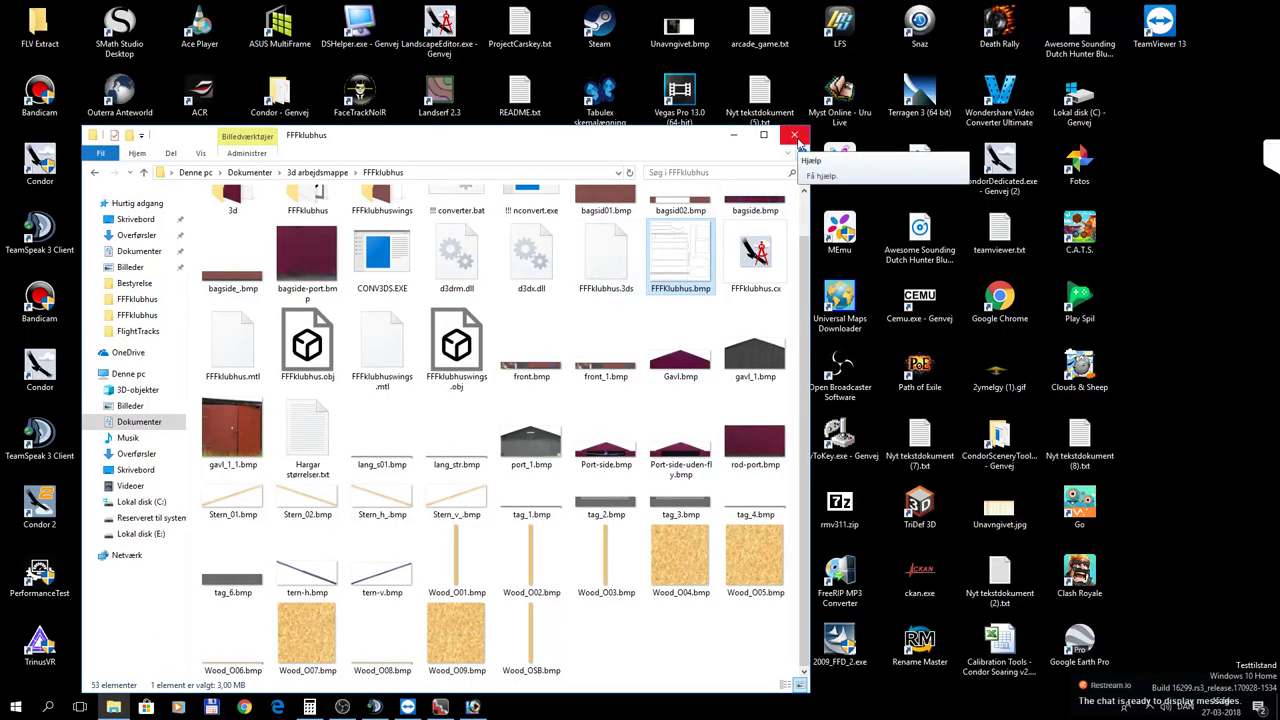
left_click(795, 136)
left_click(115, 707)
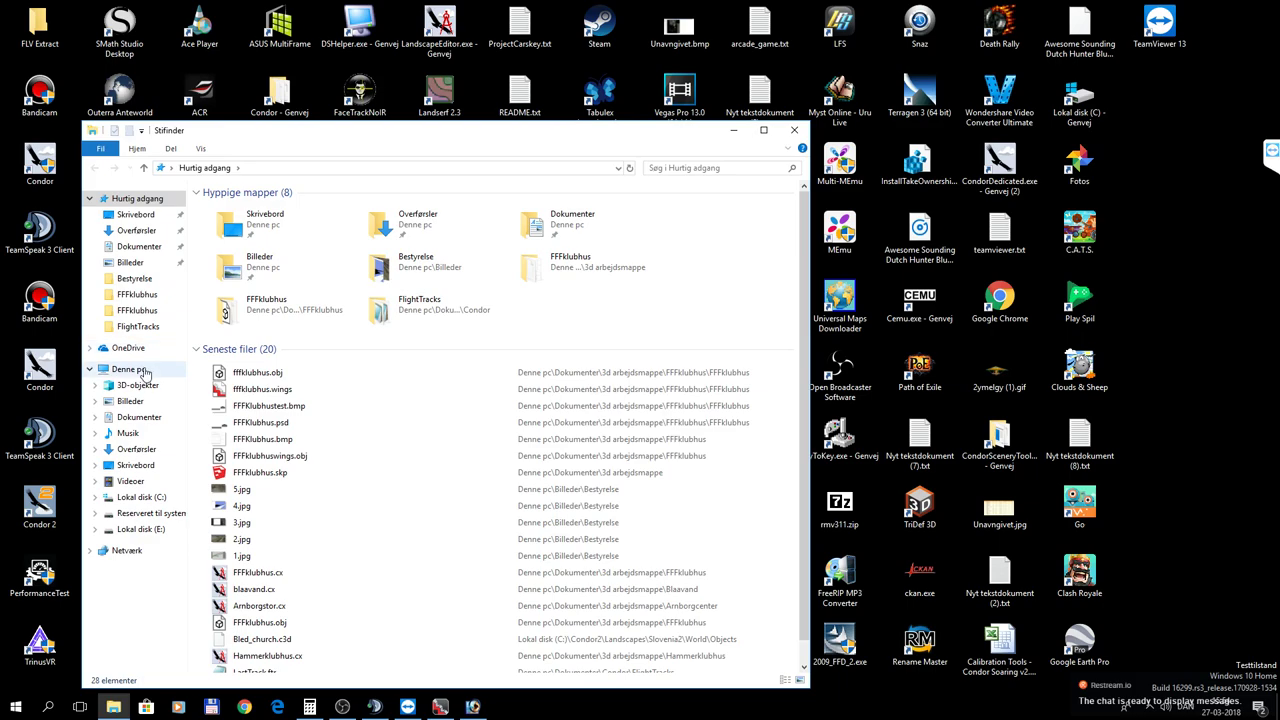
left_click(152, 498)
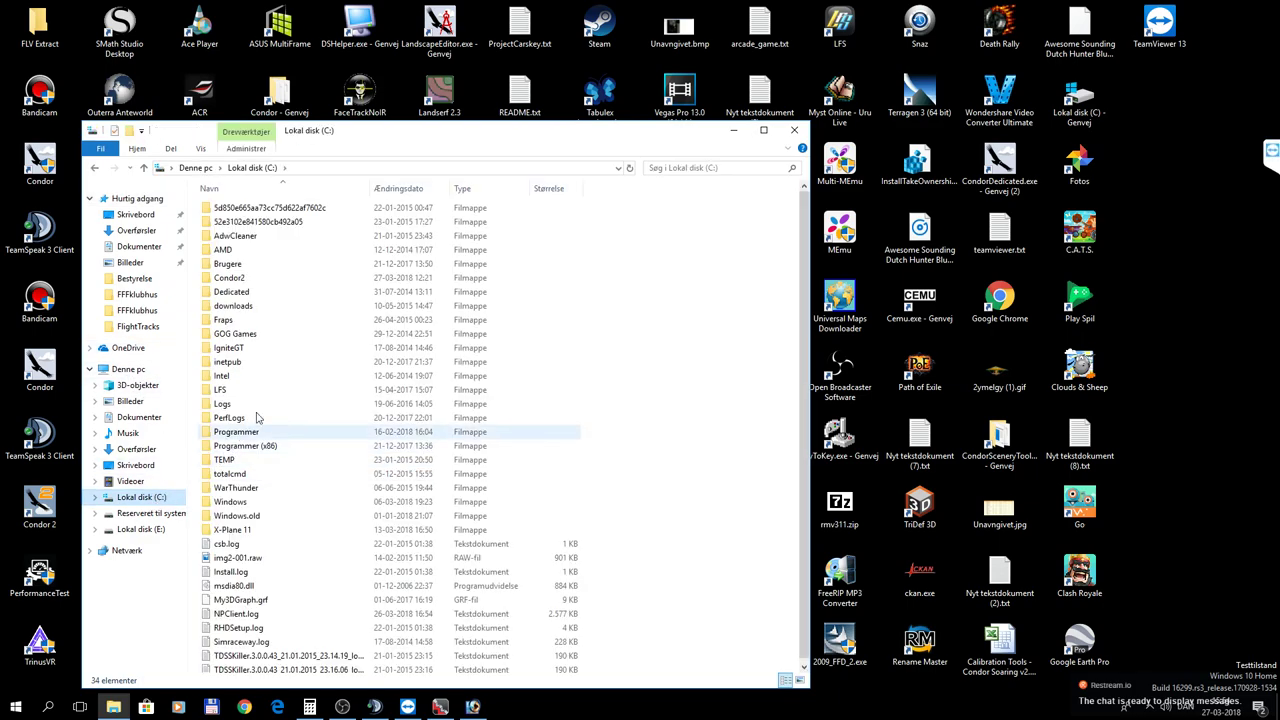
double_click(230, 278)
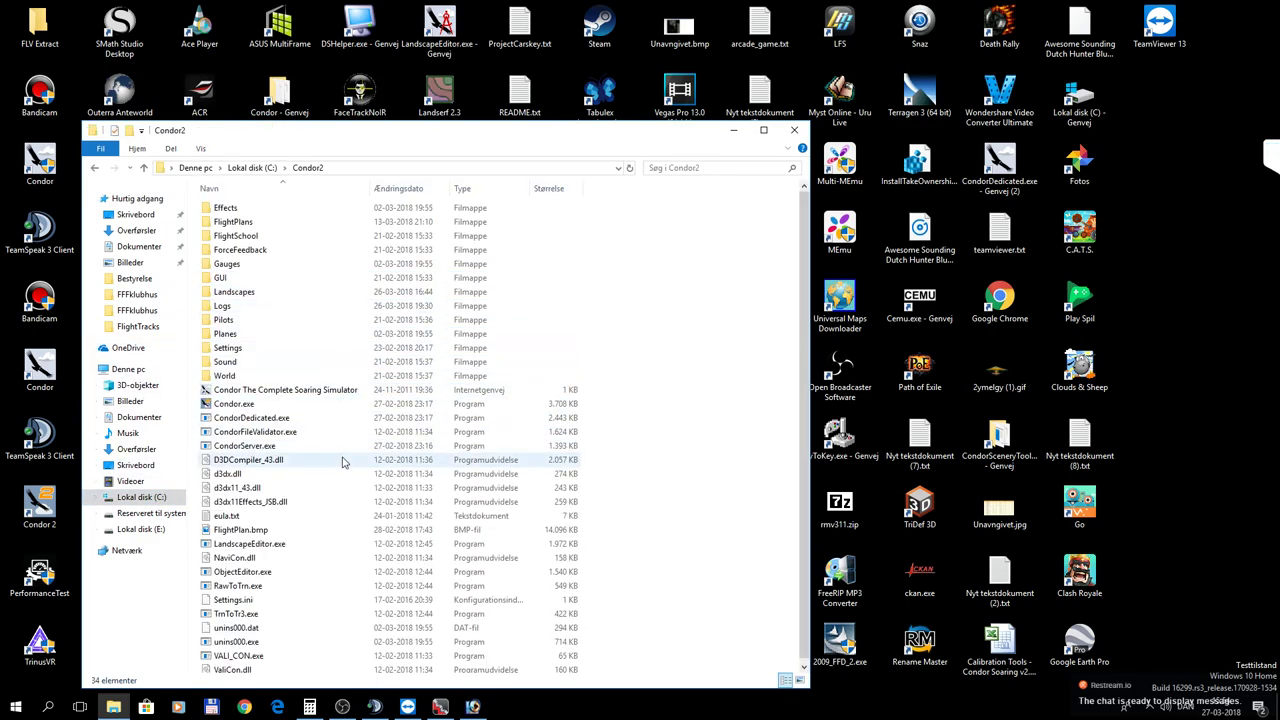
left_click(281, 545)
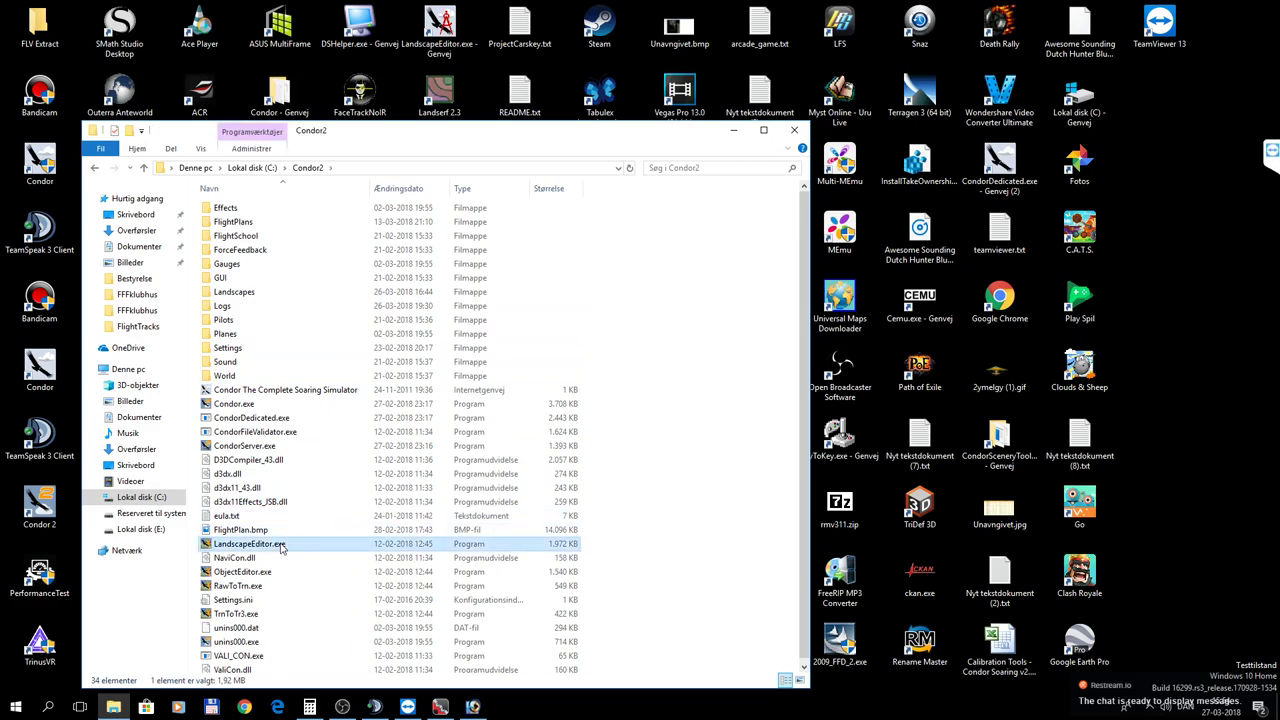
double_click(281, 546)
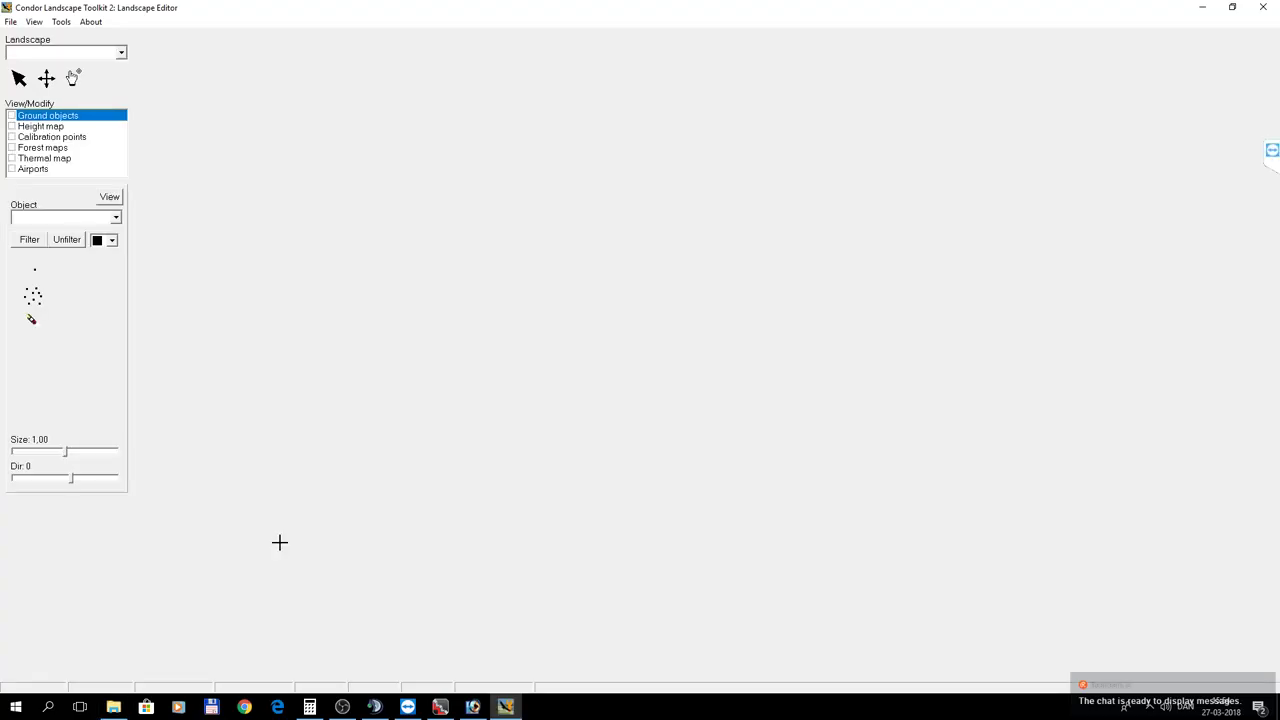
left_click(122, 53)
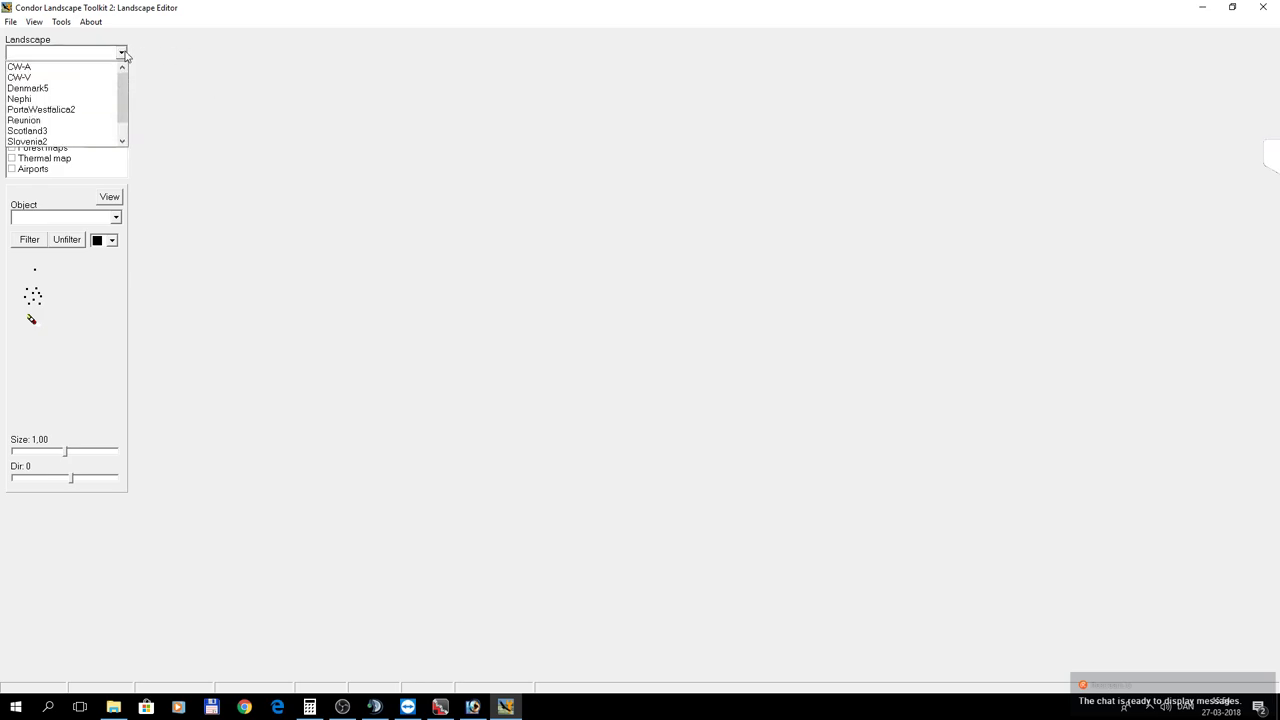
left_click(45, 88)
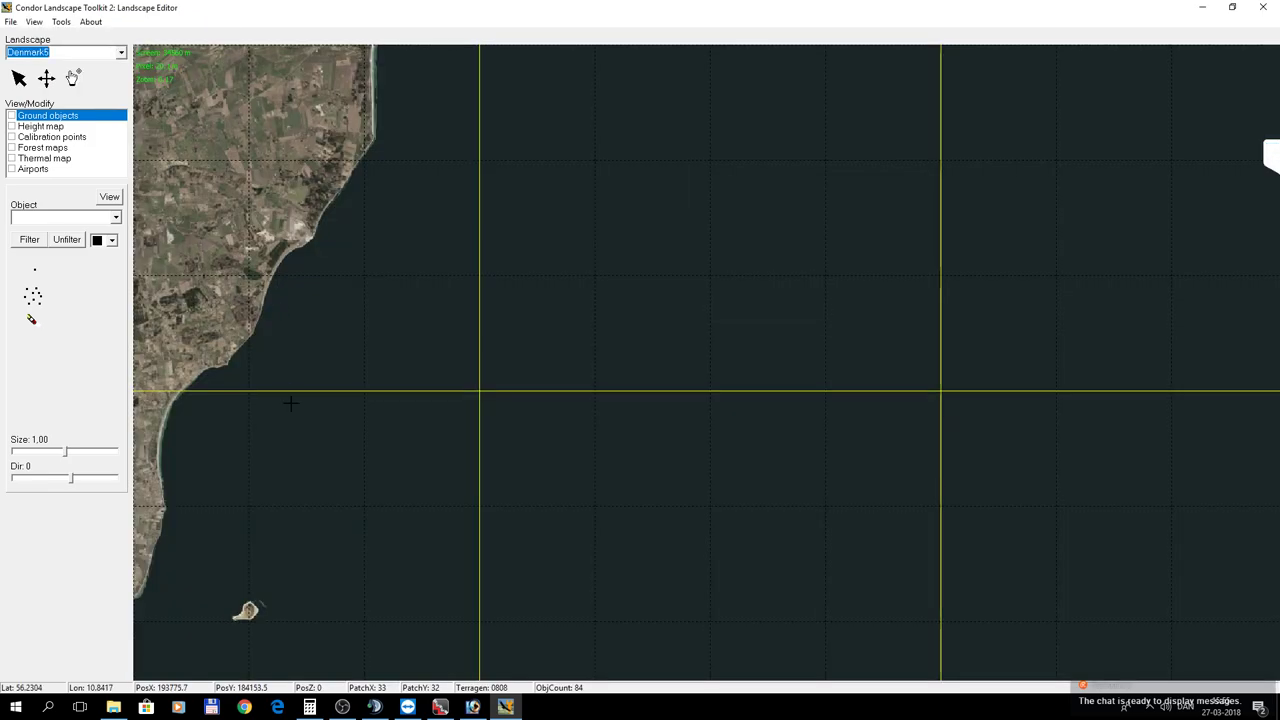
mouse_move(120, 711)
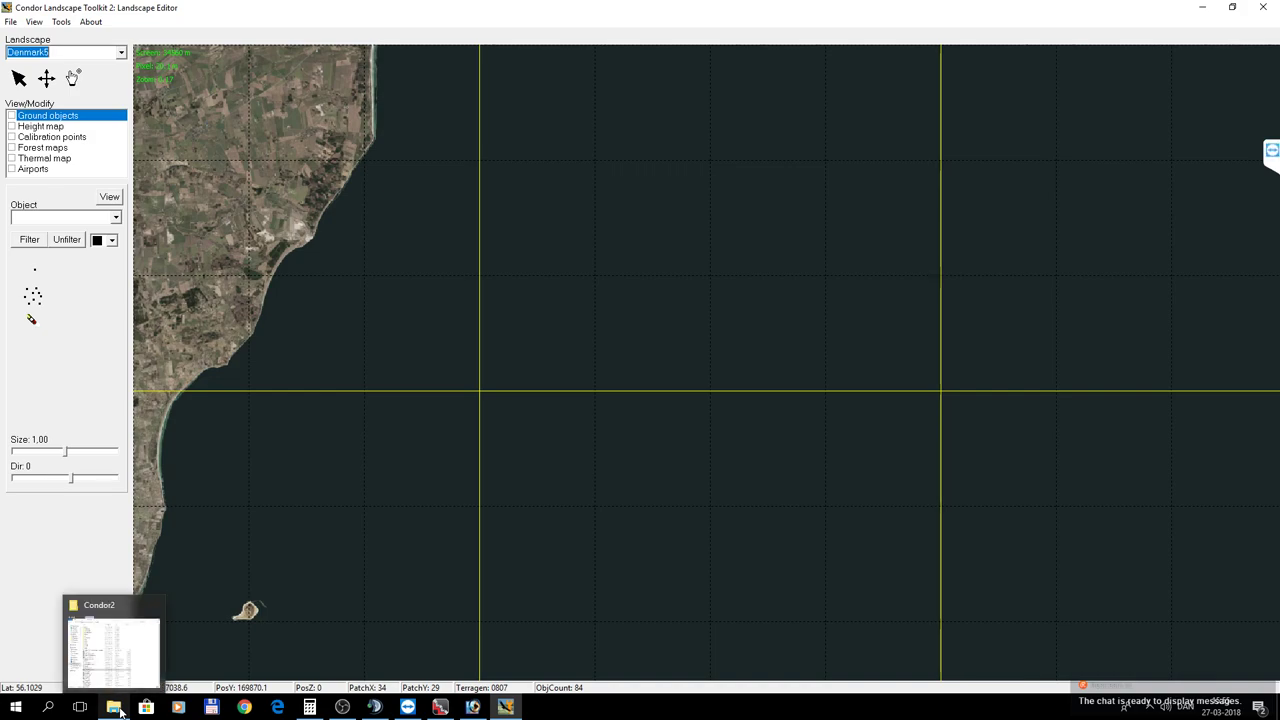
left_click(120, 711)
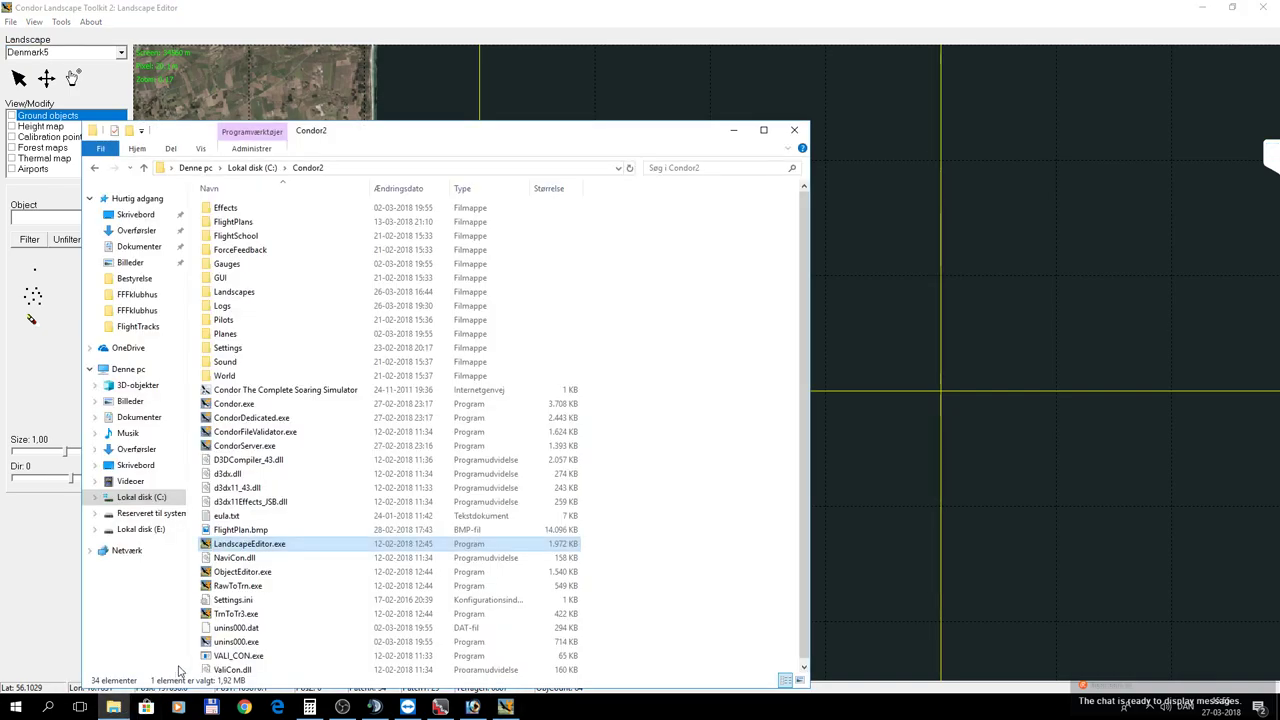
left_click(139, 295)
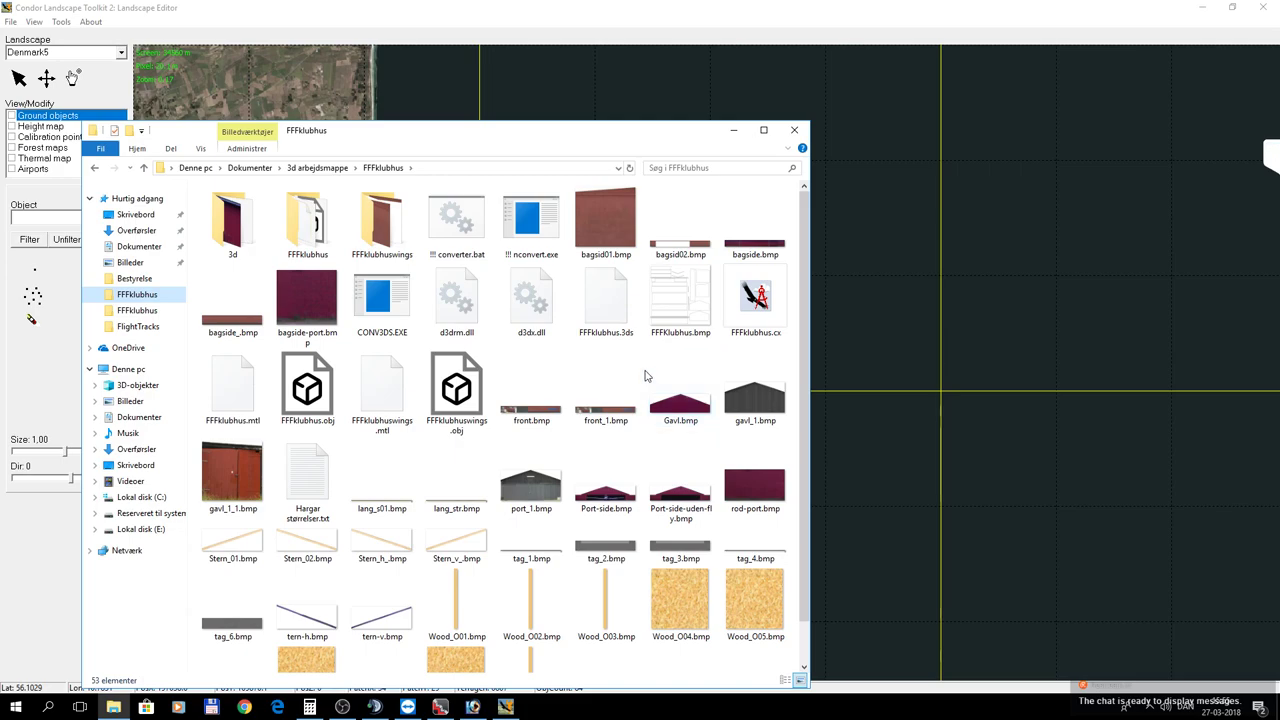
left_click(732, 135)
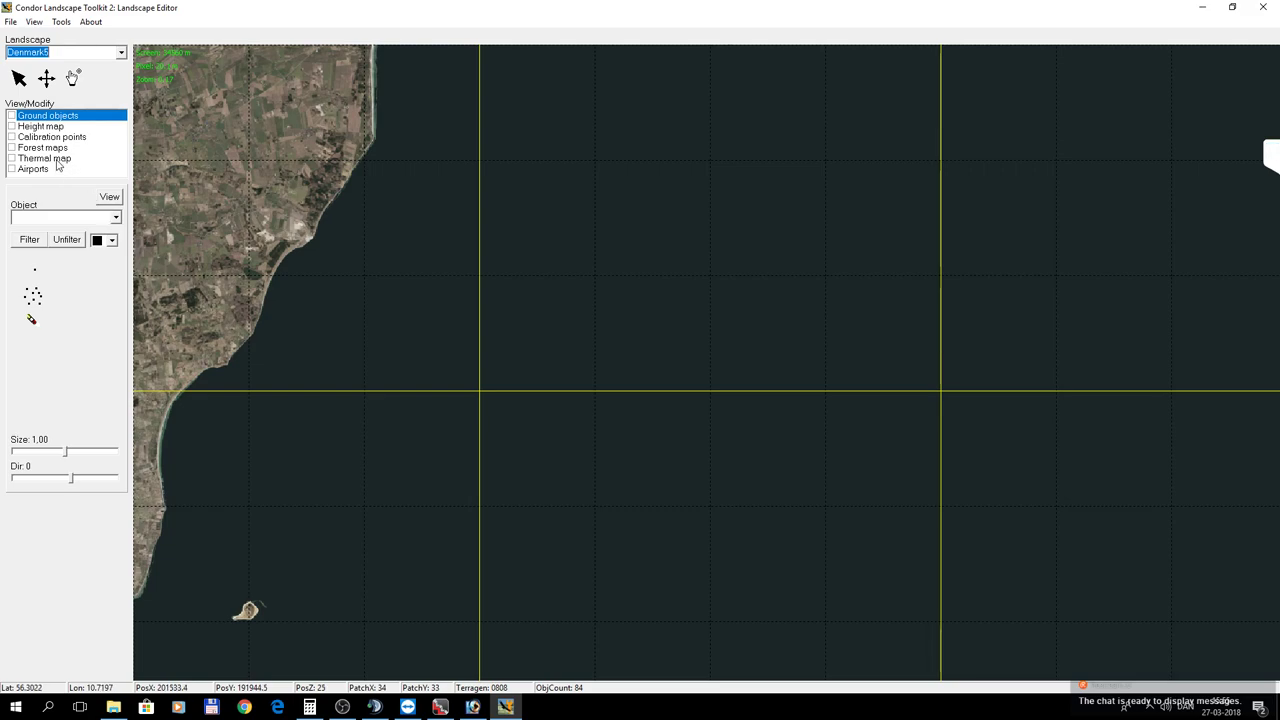
Switch to the Condor Object Editor by starting ObjectEditor.exe from the Condor2 folder on C:.
left_click(113, 707)
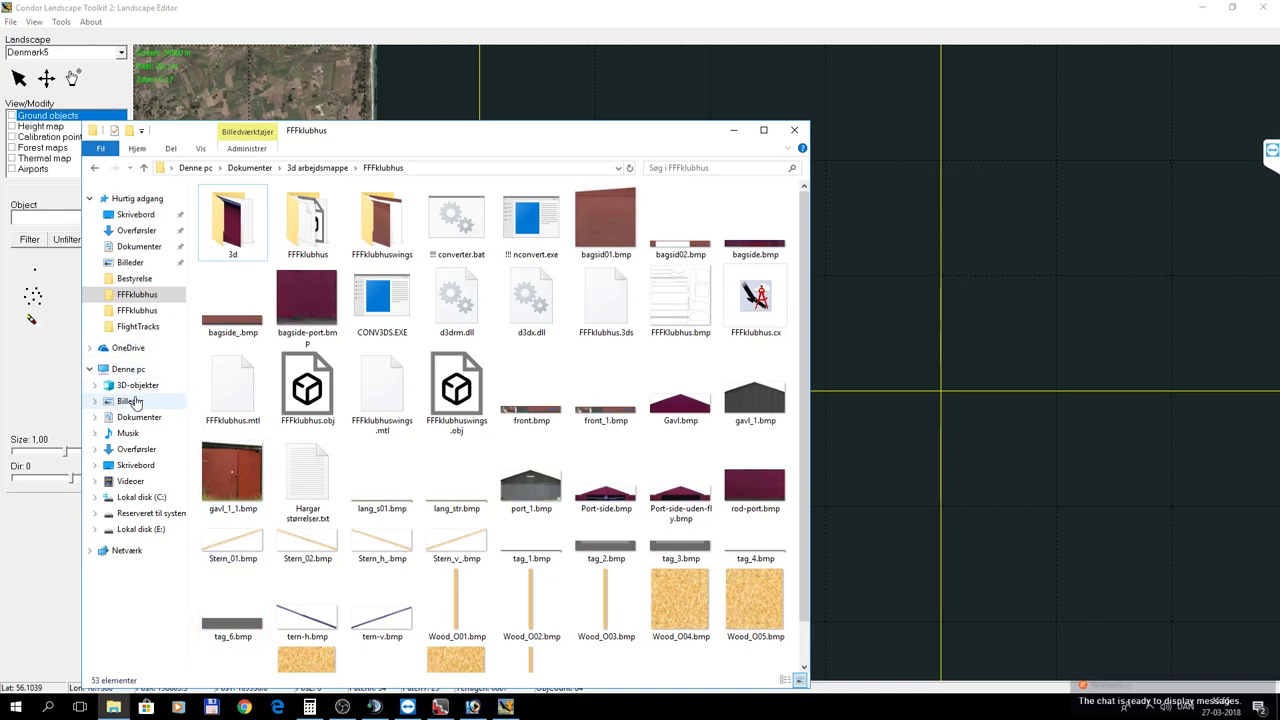
left_click(143, 498)
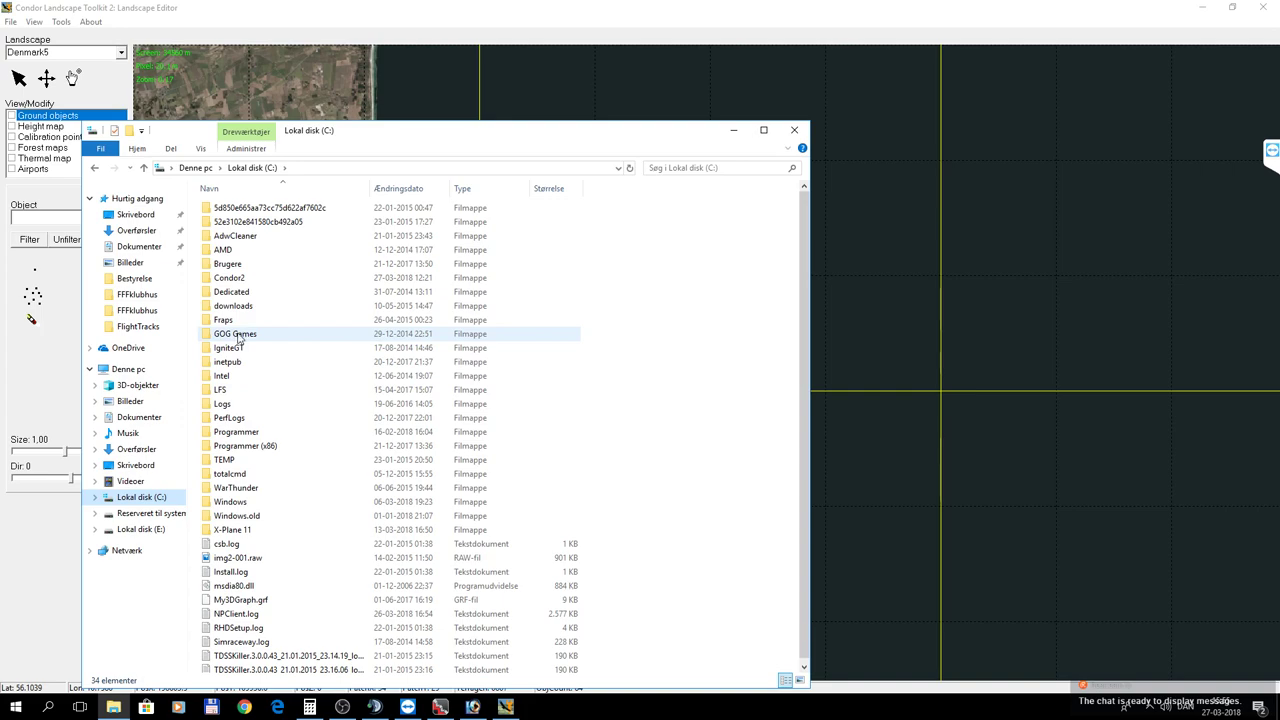
left_click(240, 280)
double_click(240, 280)
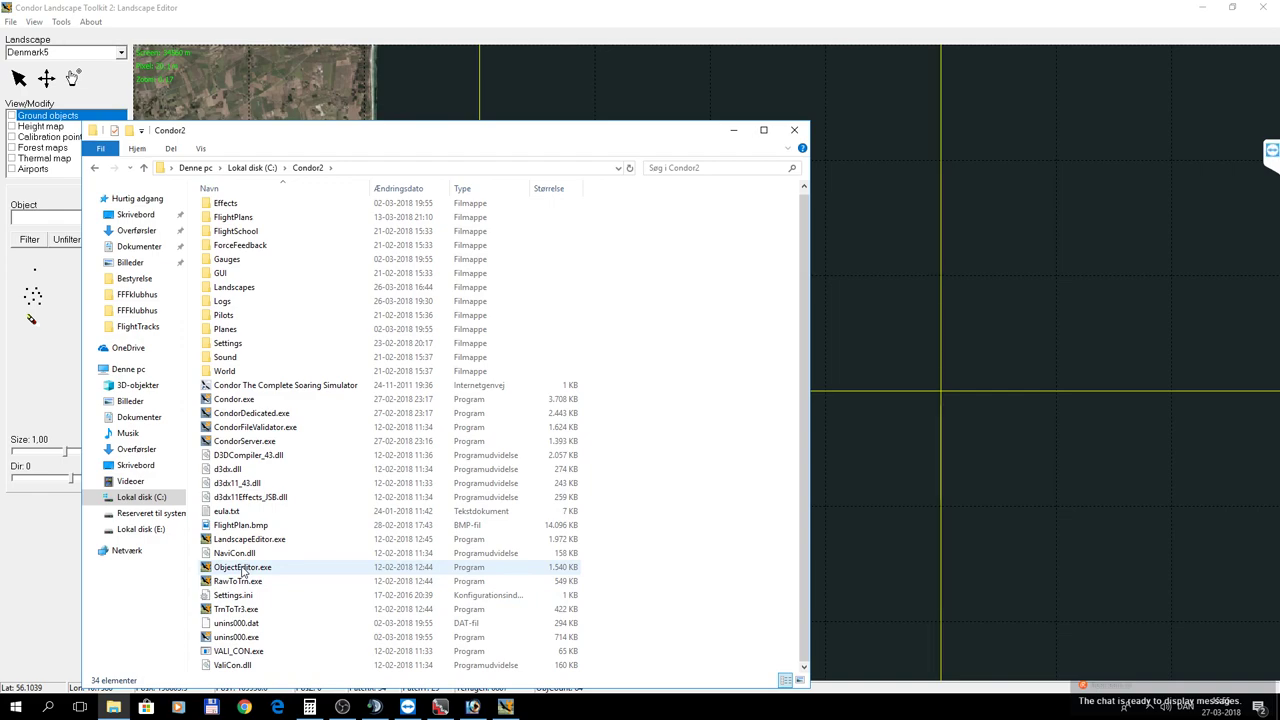
left_click(243, 570)
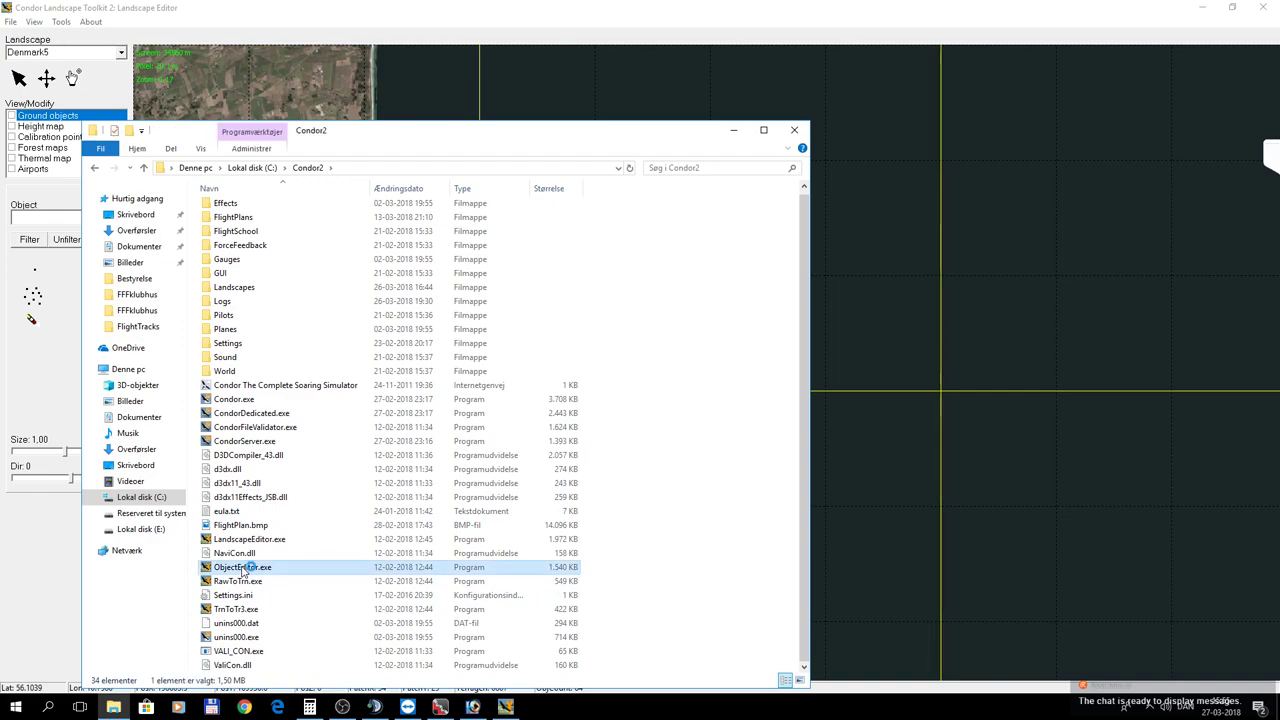
double_click(243, 568)
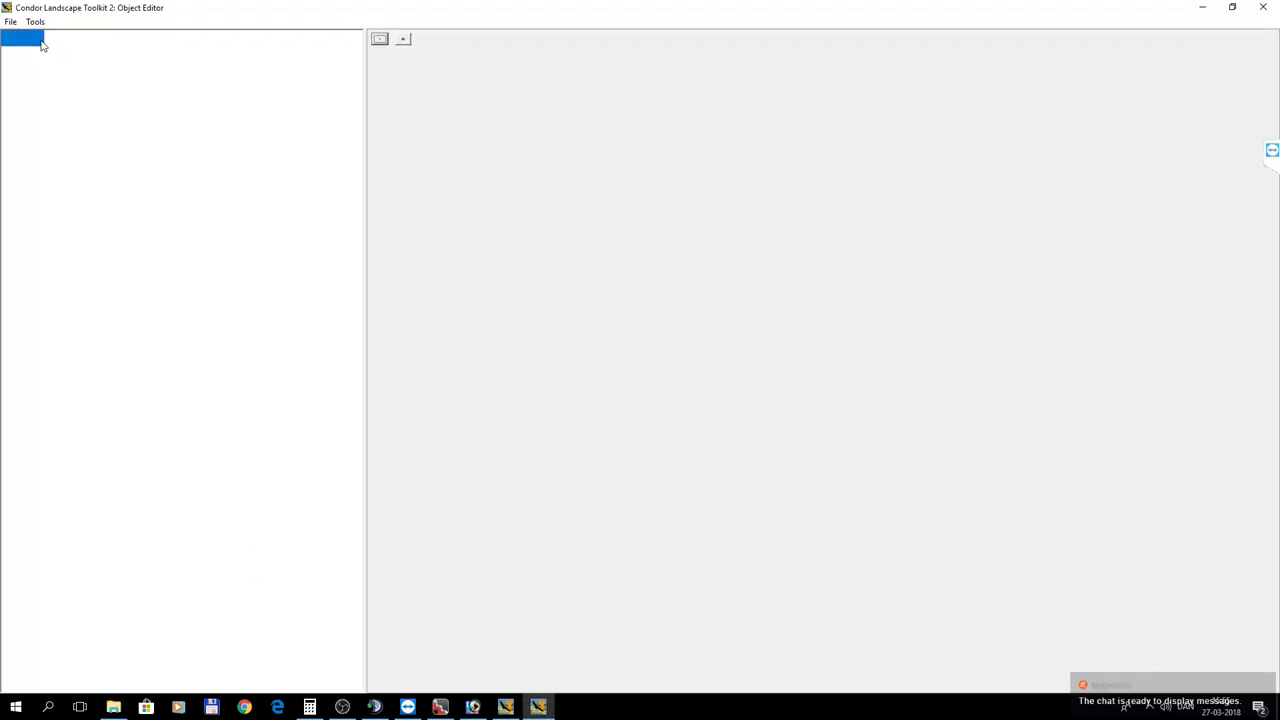
Open fffklubhus.obj from the inner FFFklubhus subfolder of 3d arbejdsmappe\FFFklubhus and turn the model to show its dark gable wall.
left_click(10, 21)
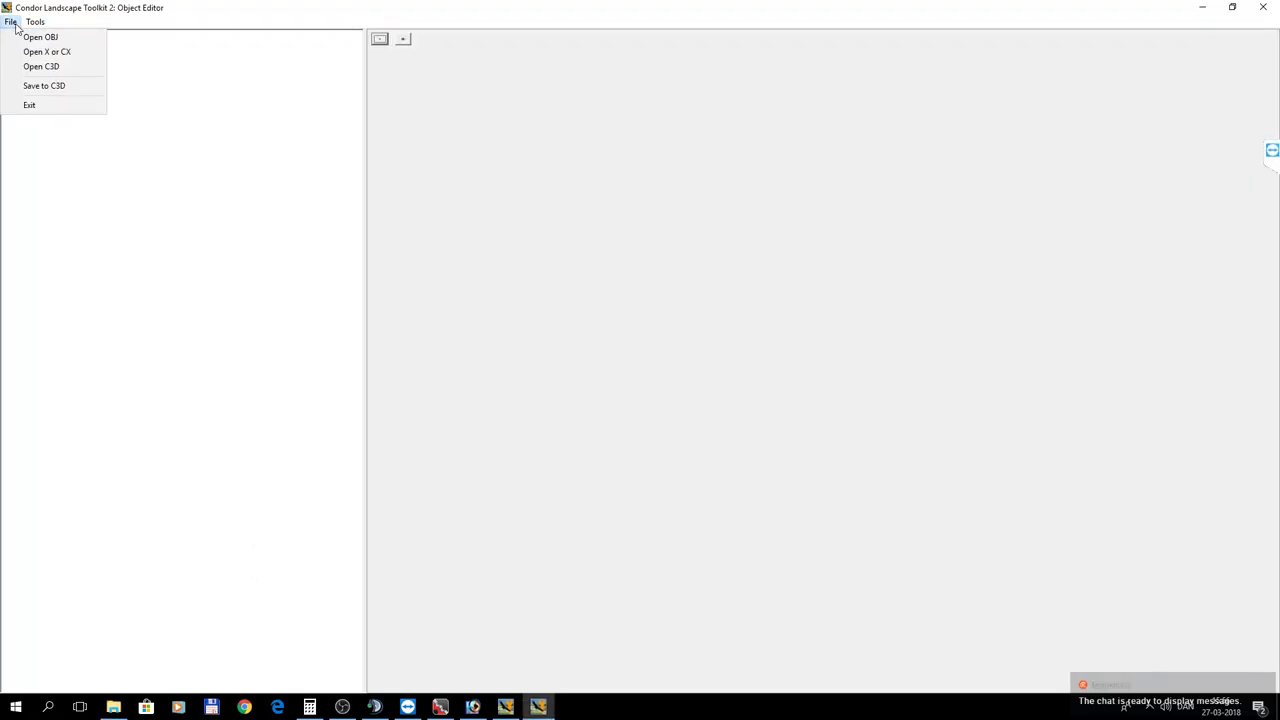
left_click(28, 40)
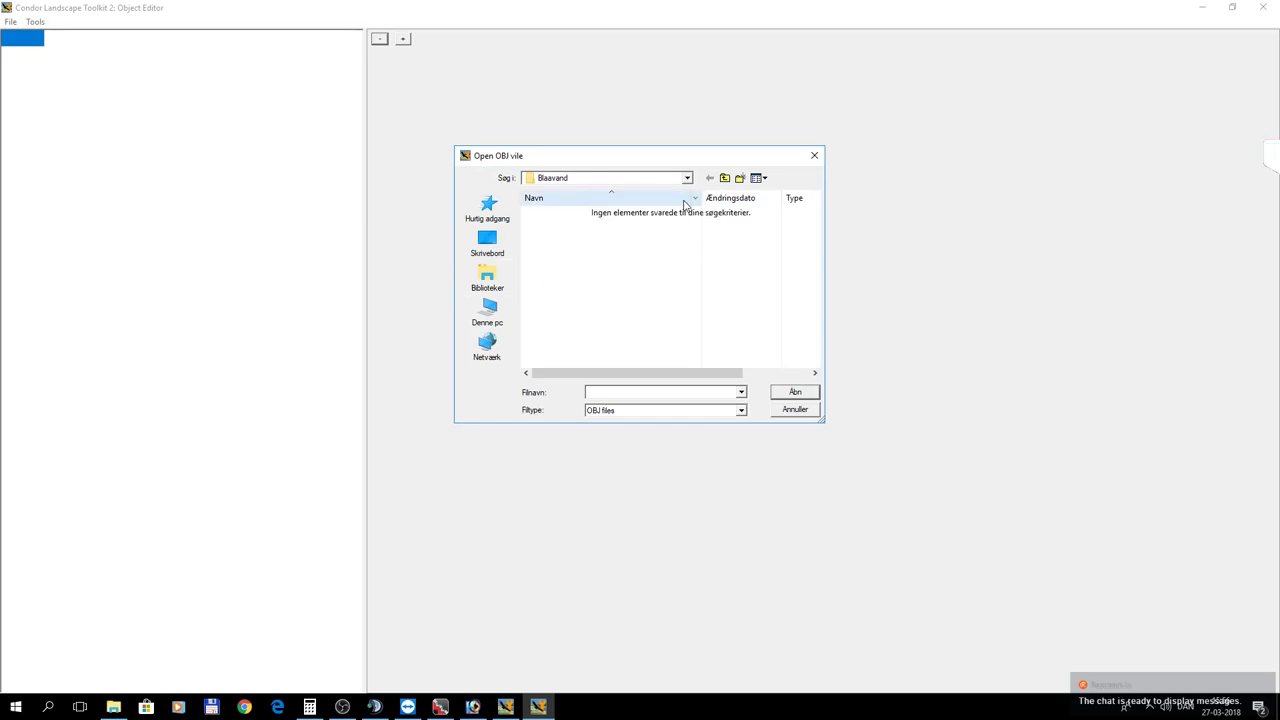
left_click(487, 279)
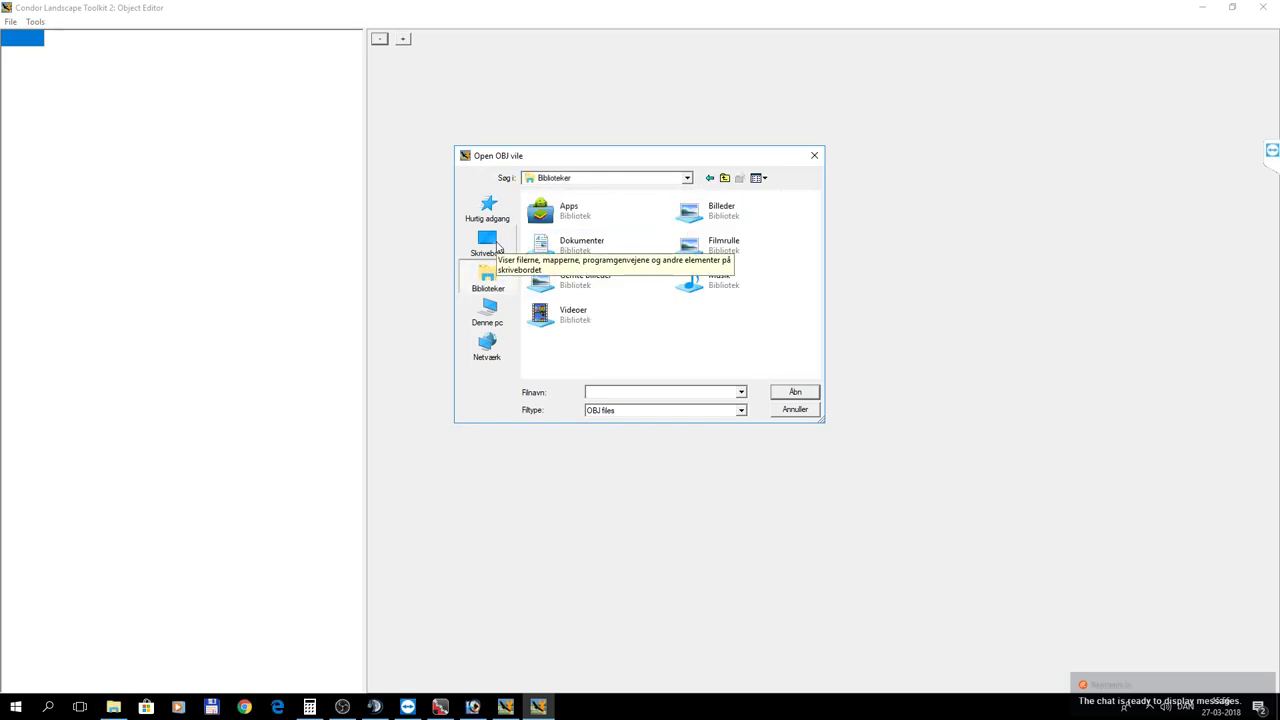
double_click(557, 243)
double_click(557, 242)
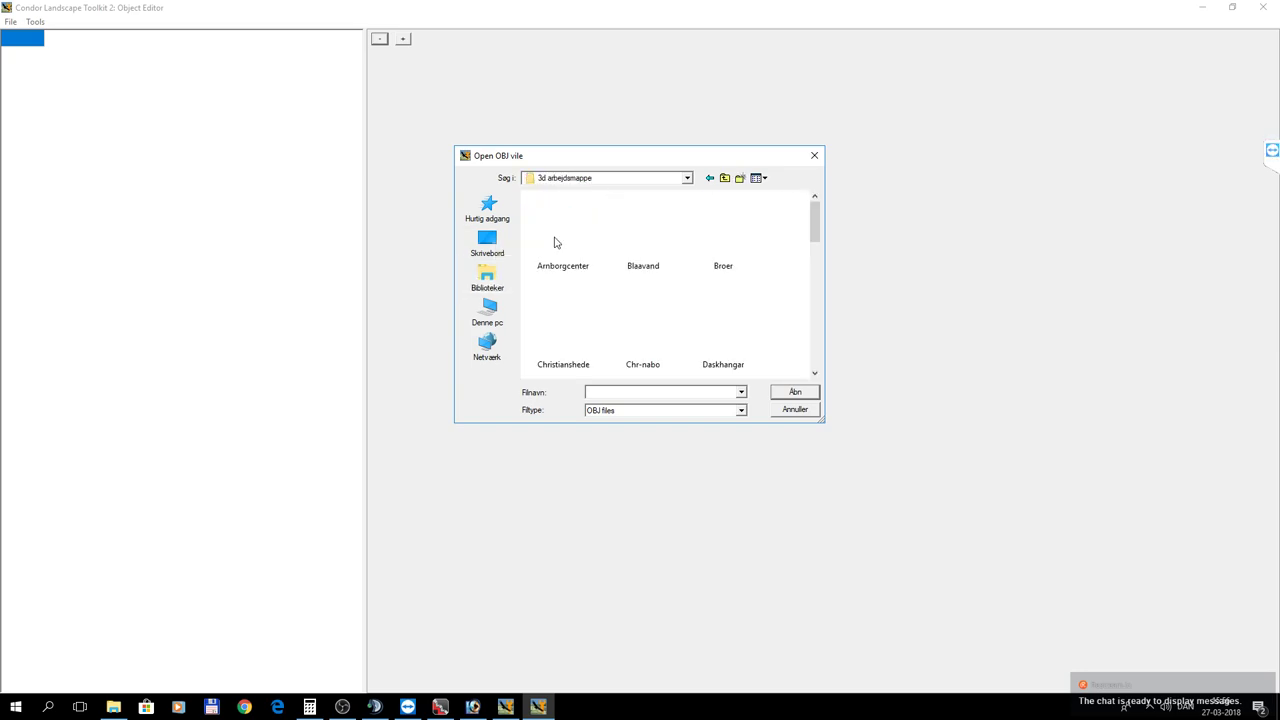
scroll(658, 275, "down", 3)
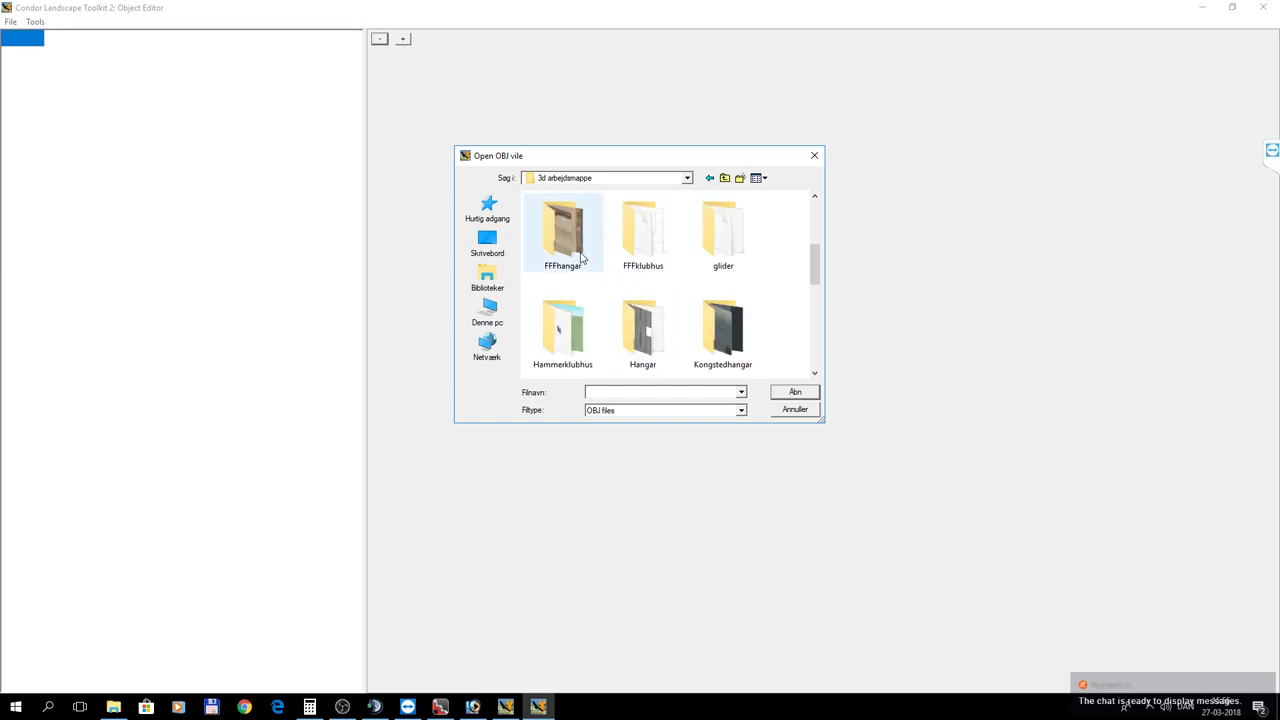
double_click(618, 250)
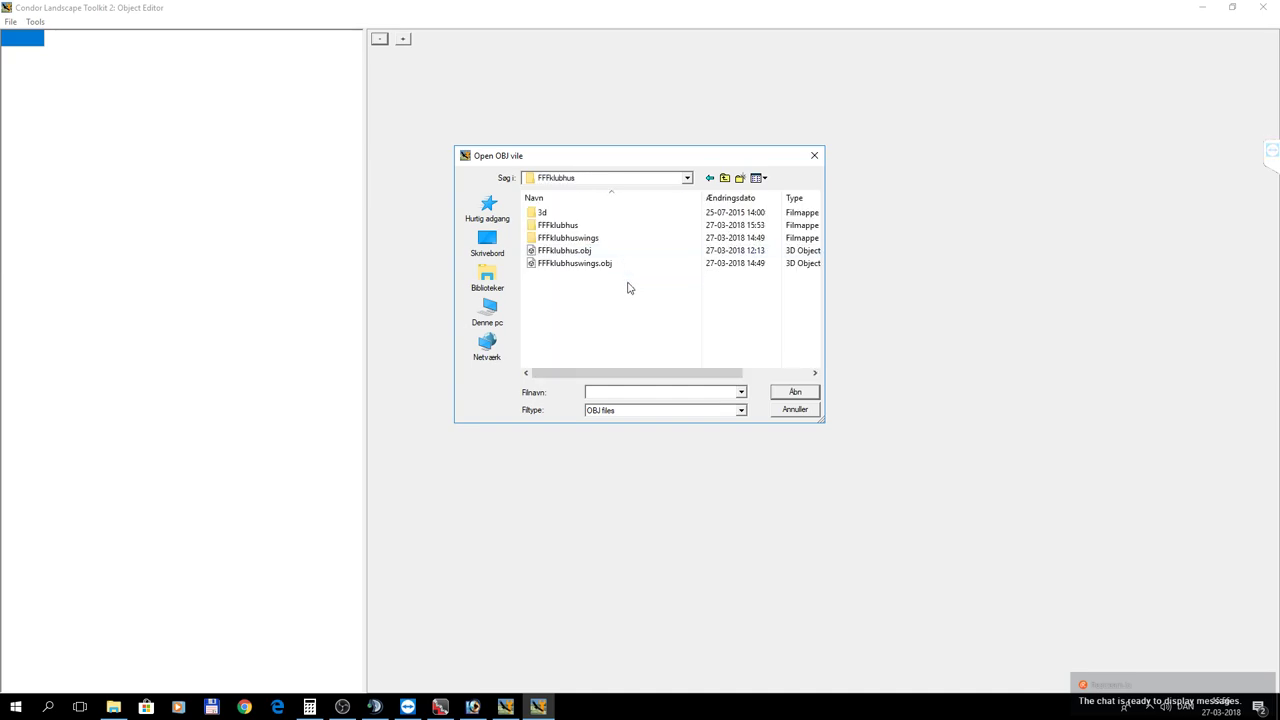
left_click(572, 252)
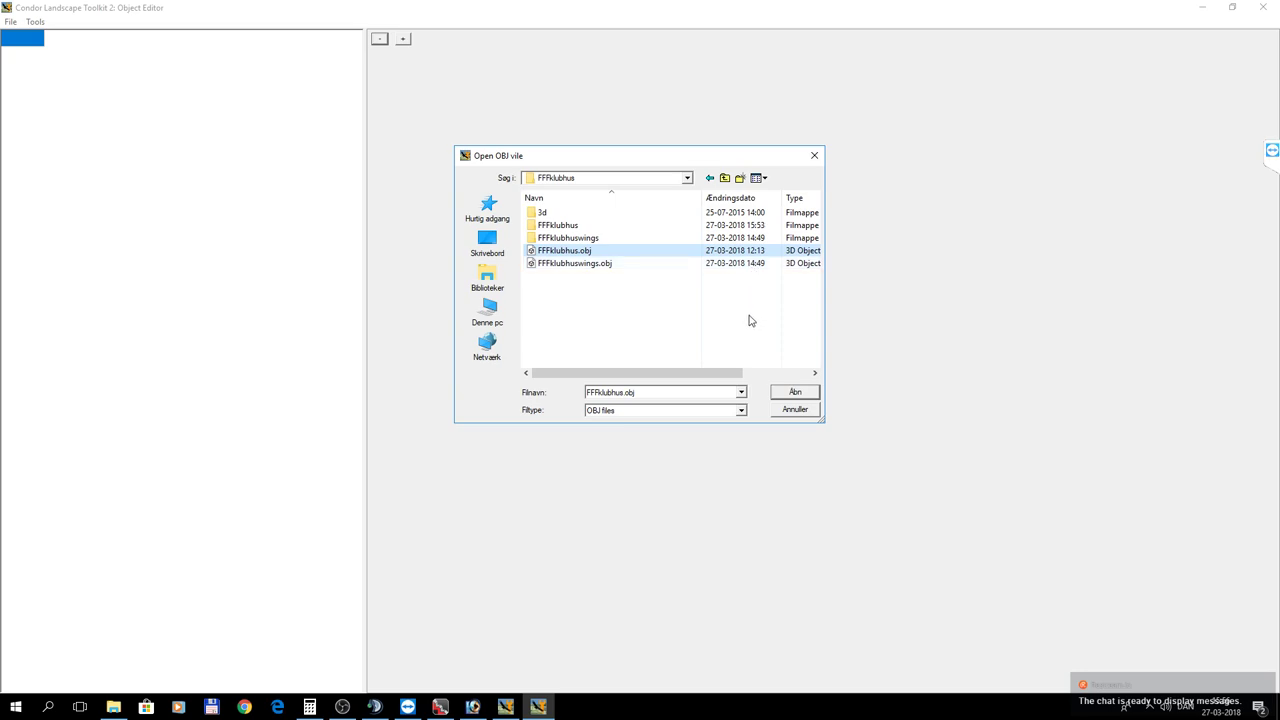
mouse_move(711, 374)
left_mouse_down()
mouse_move(785, 374)
mouse_move(697, 368)
left_mouse_up()
double_click(562, 226)
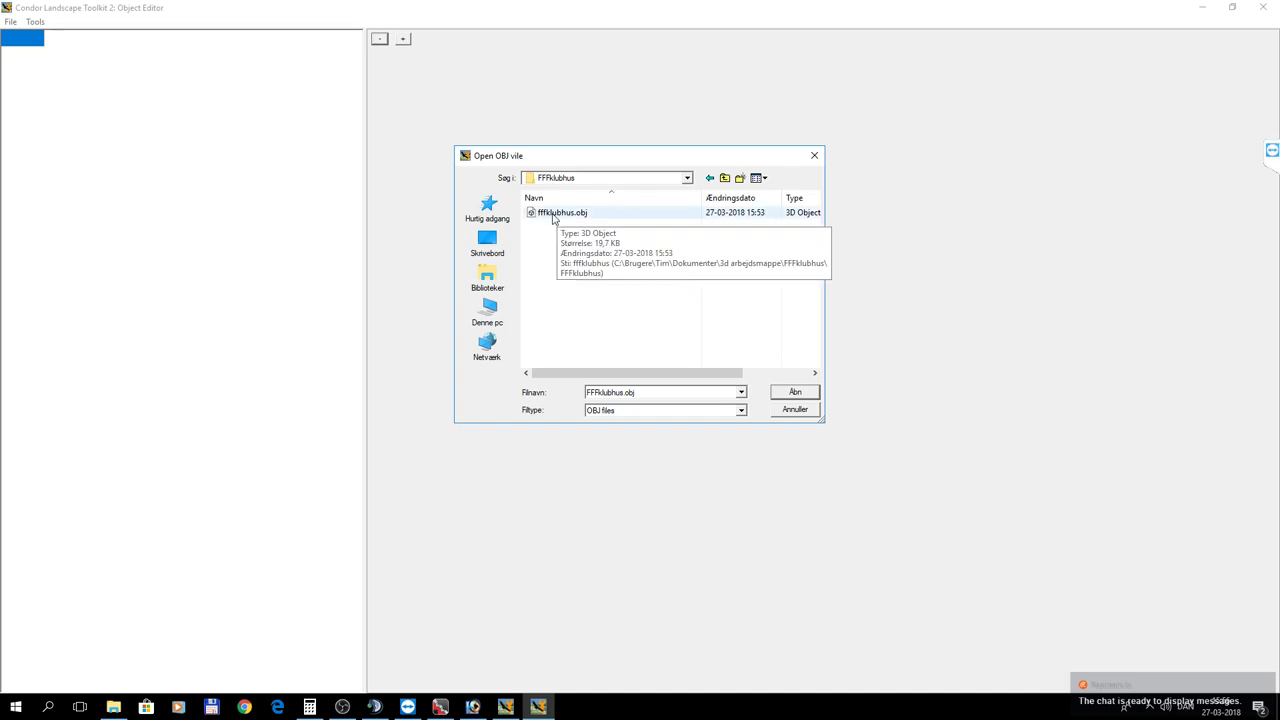
left_click(555, 216)
left_click(796, 393)
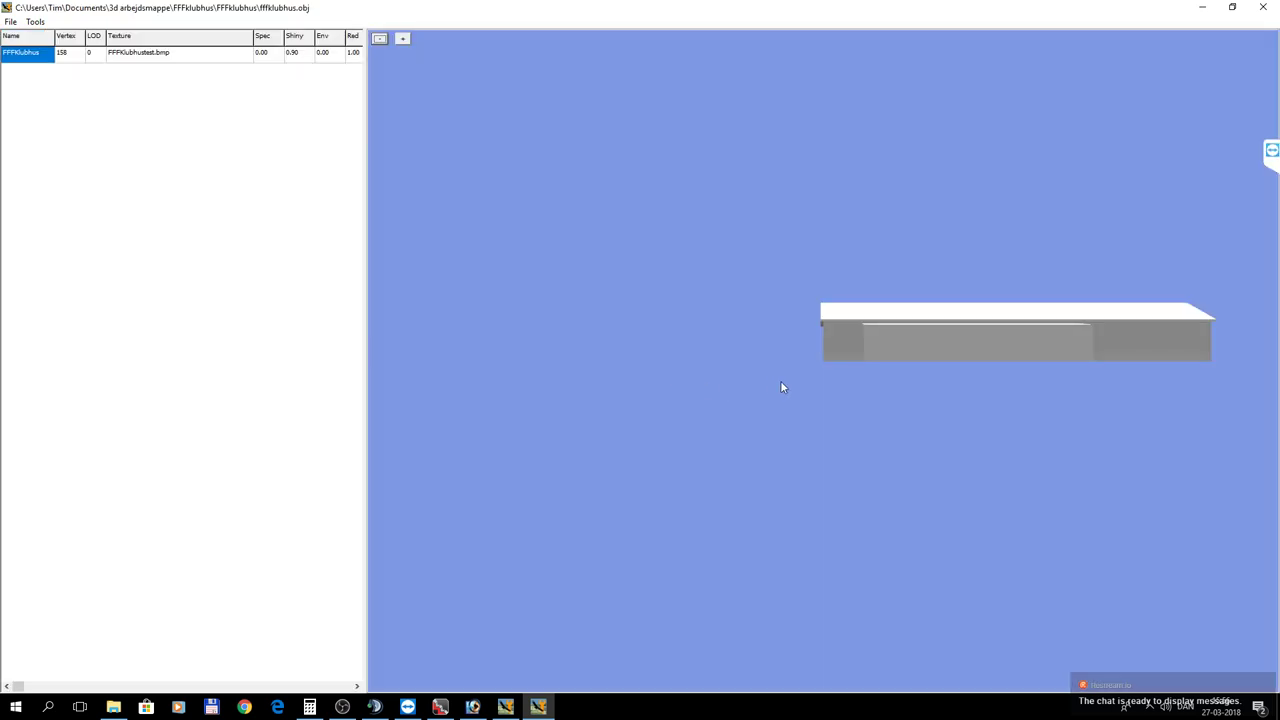
left_click_drag(806, 393, 913, 415)
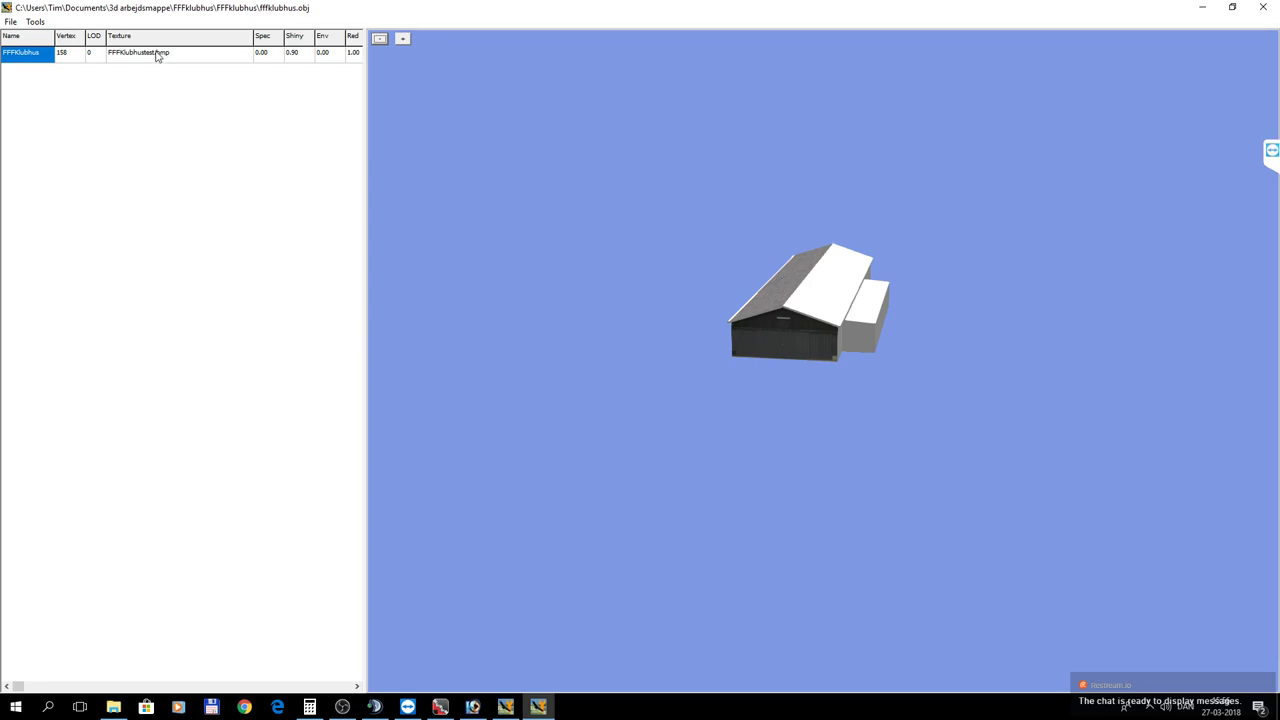
Switch to File Explorer and find FFFKlubhustest.bmp in the inner FFFklubhus folder under Dokumenter\3d arbejdsmappe\FFFklubhus.
left_click(114, 57)
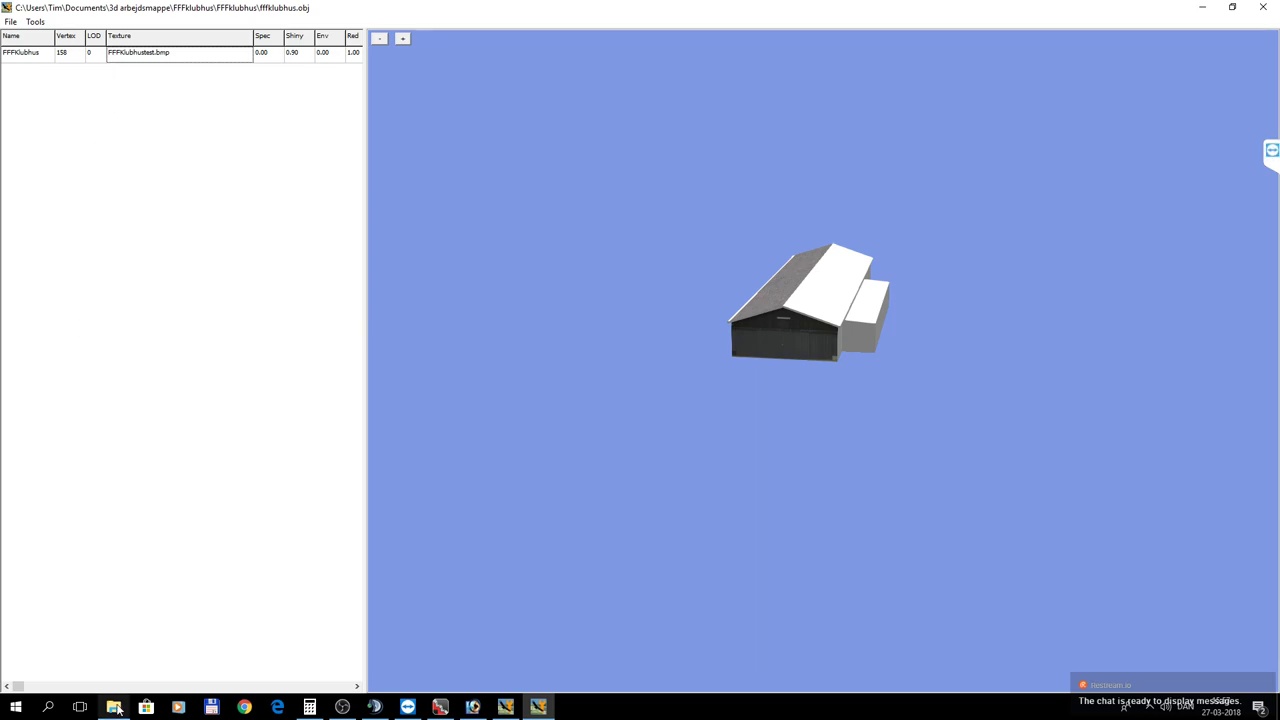
mouse_move(118, 709)
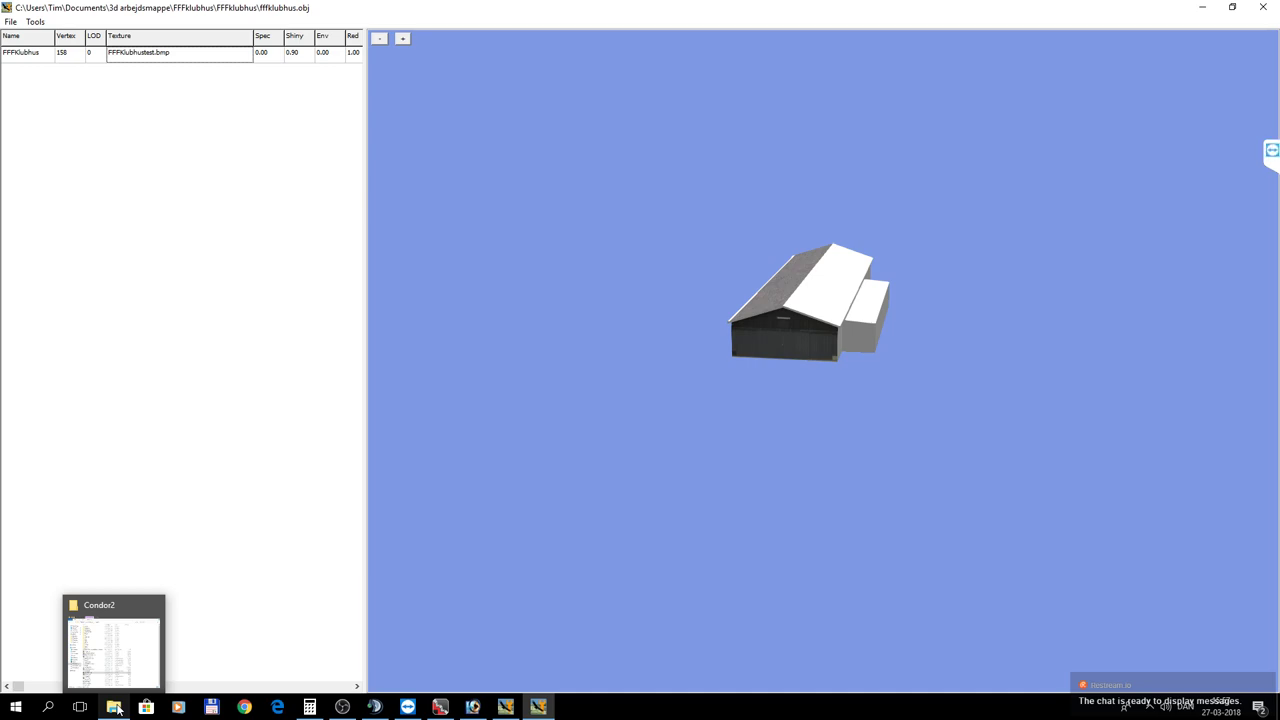
left_click(116, 707)
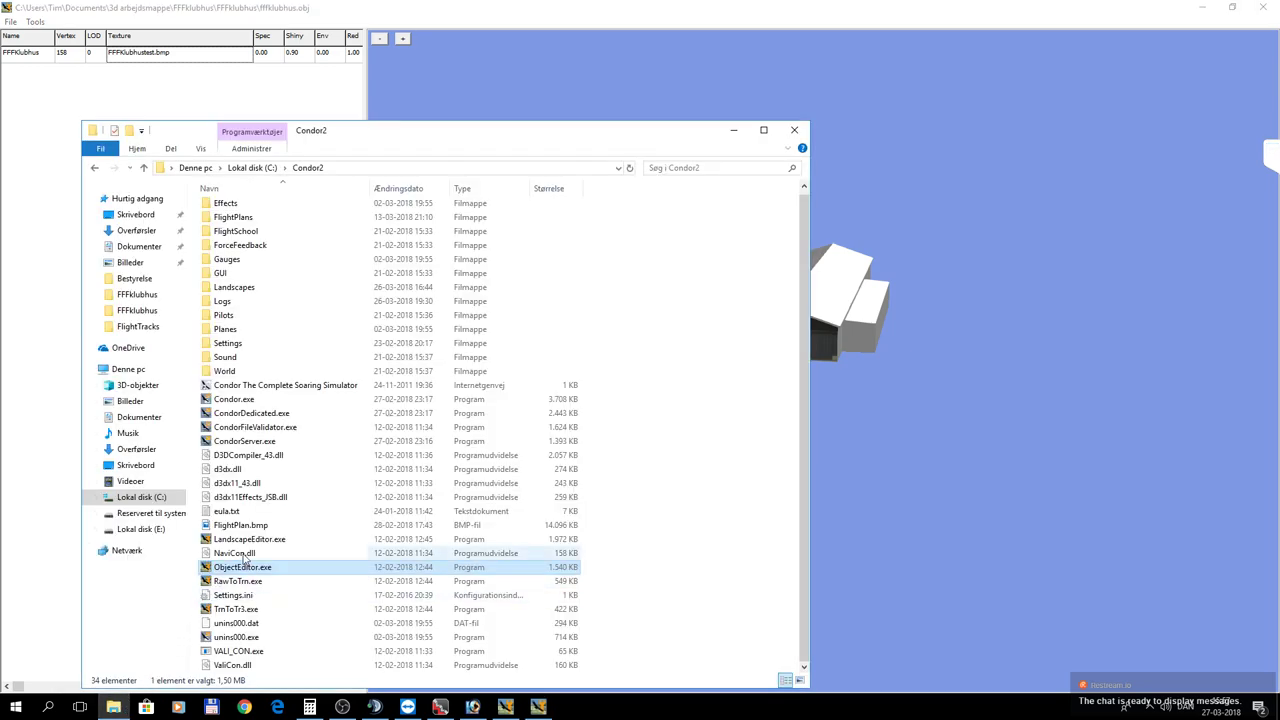
left_click(138, 418)
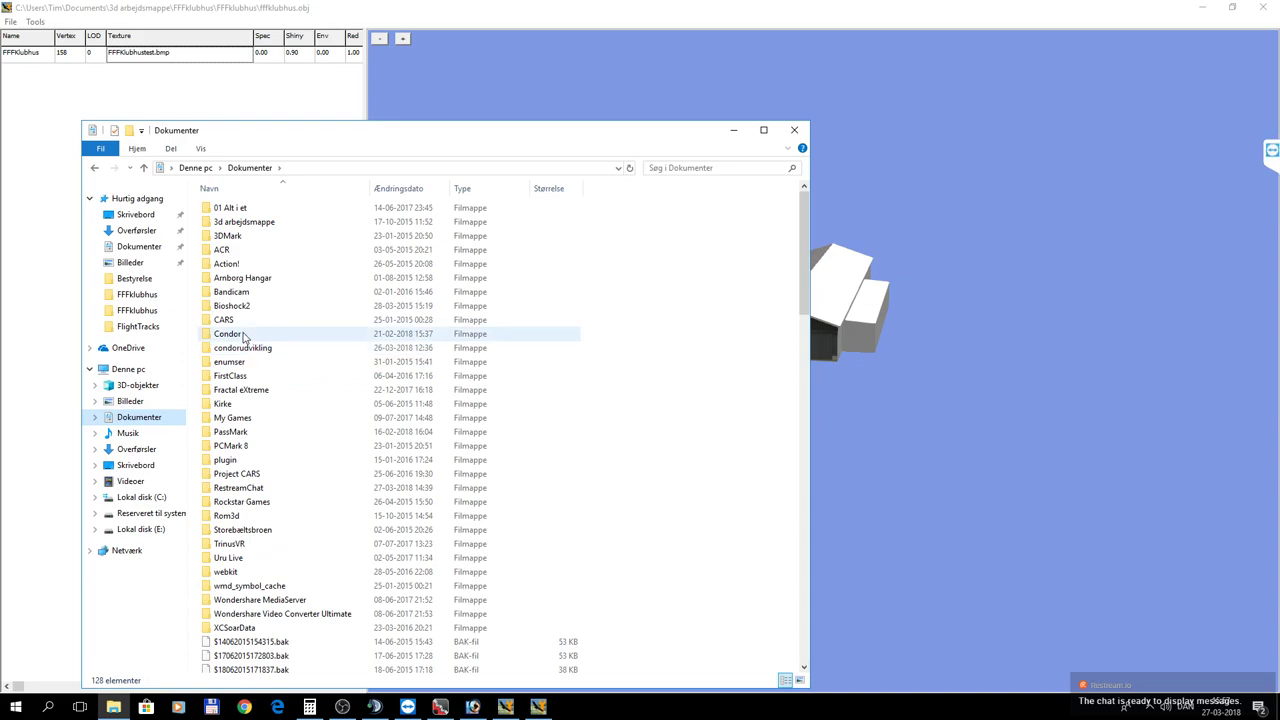
left_click(243, 224)
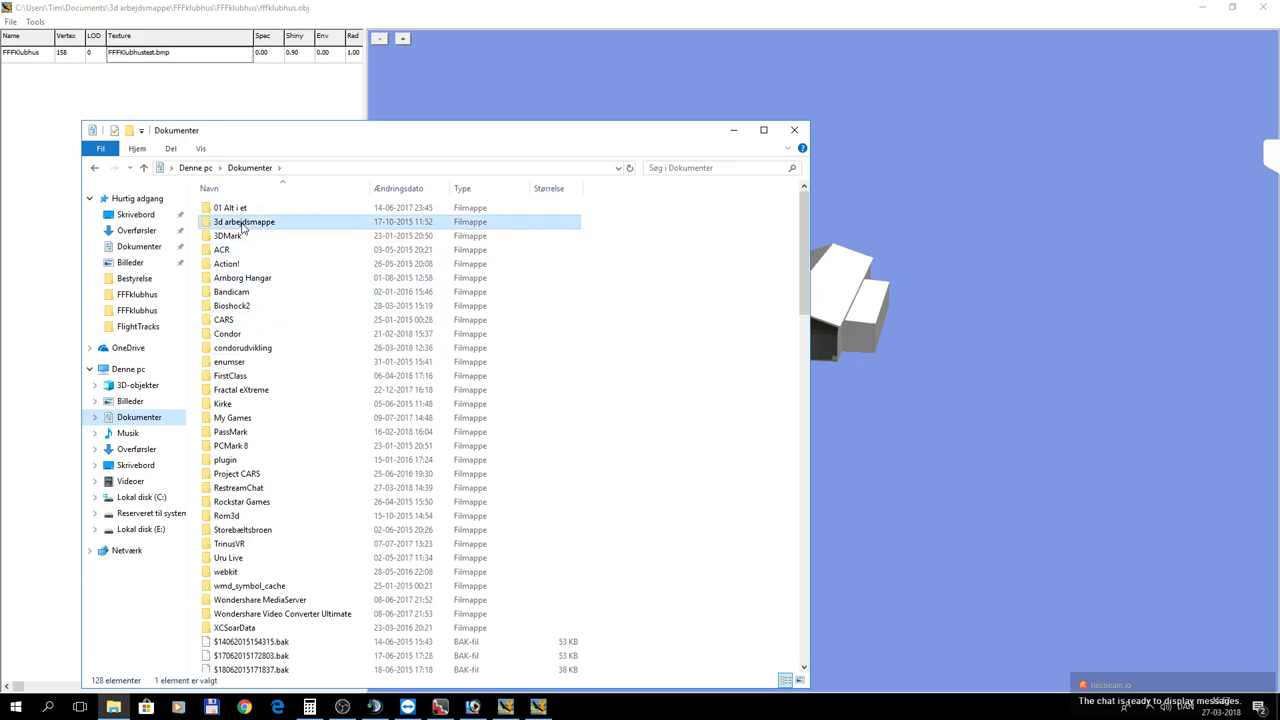
double_click(243, 224)
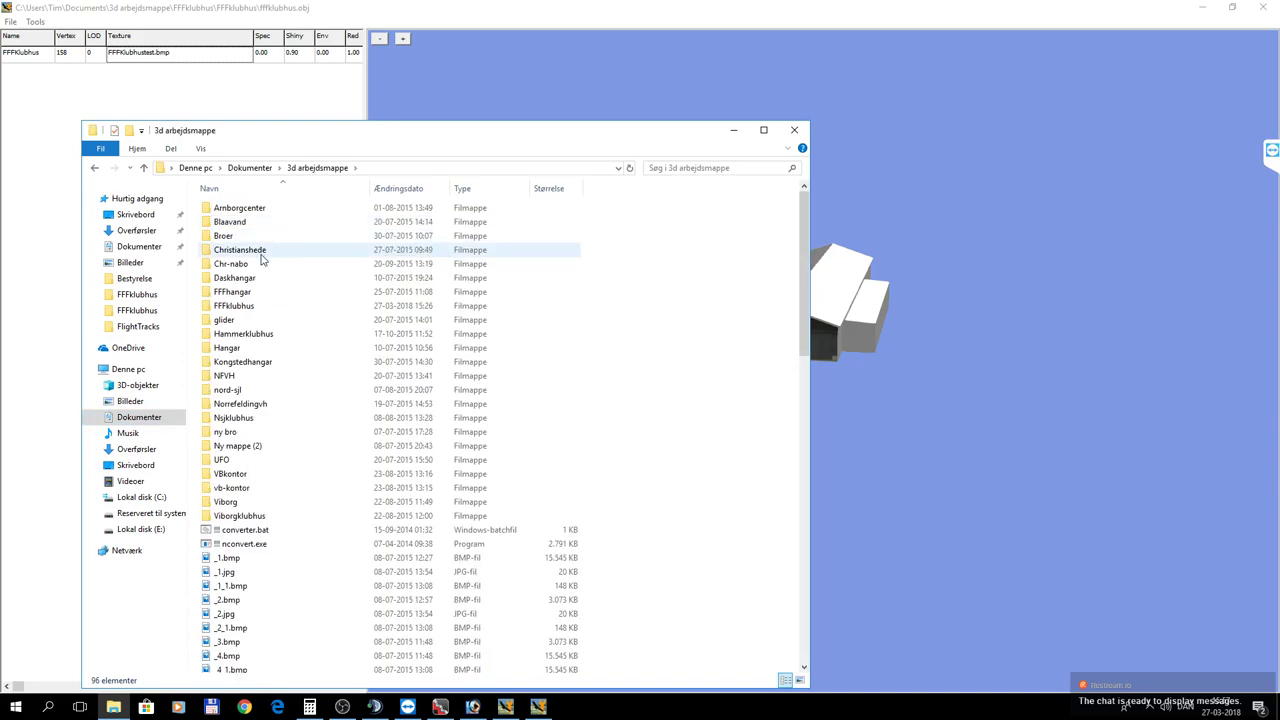
double_click(243, 305)
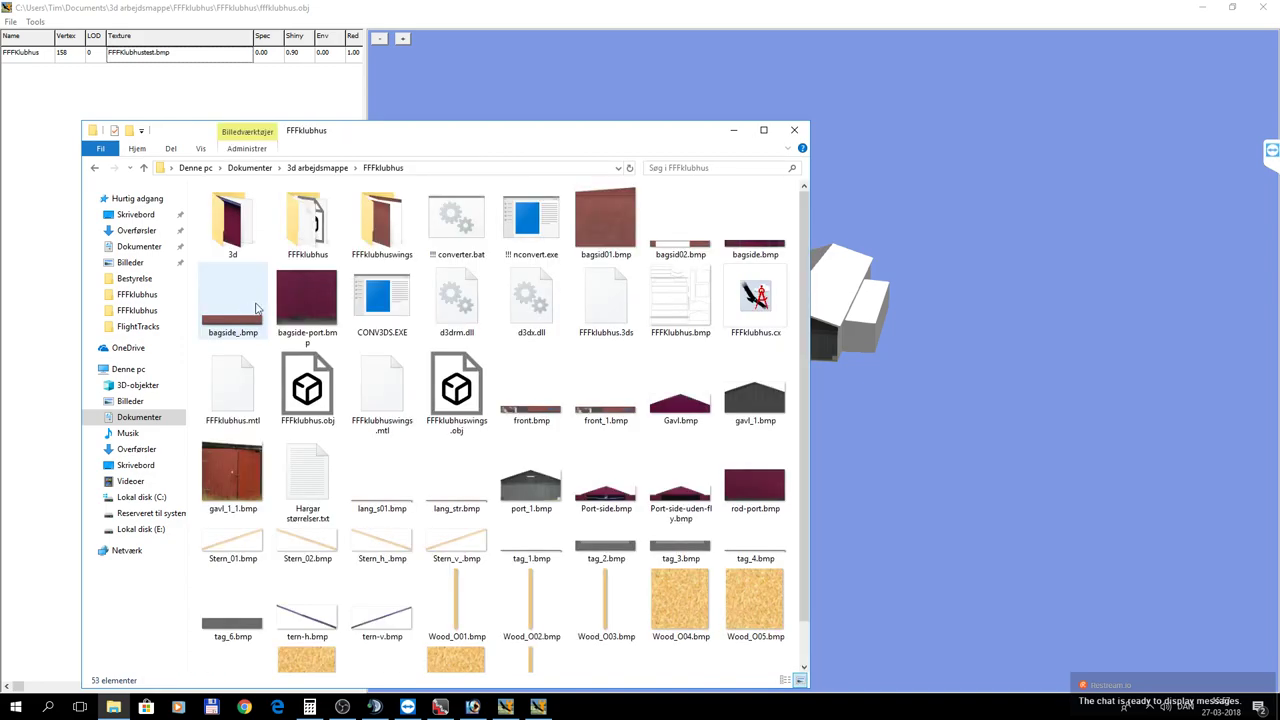
double_click(310, 222)
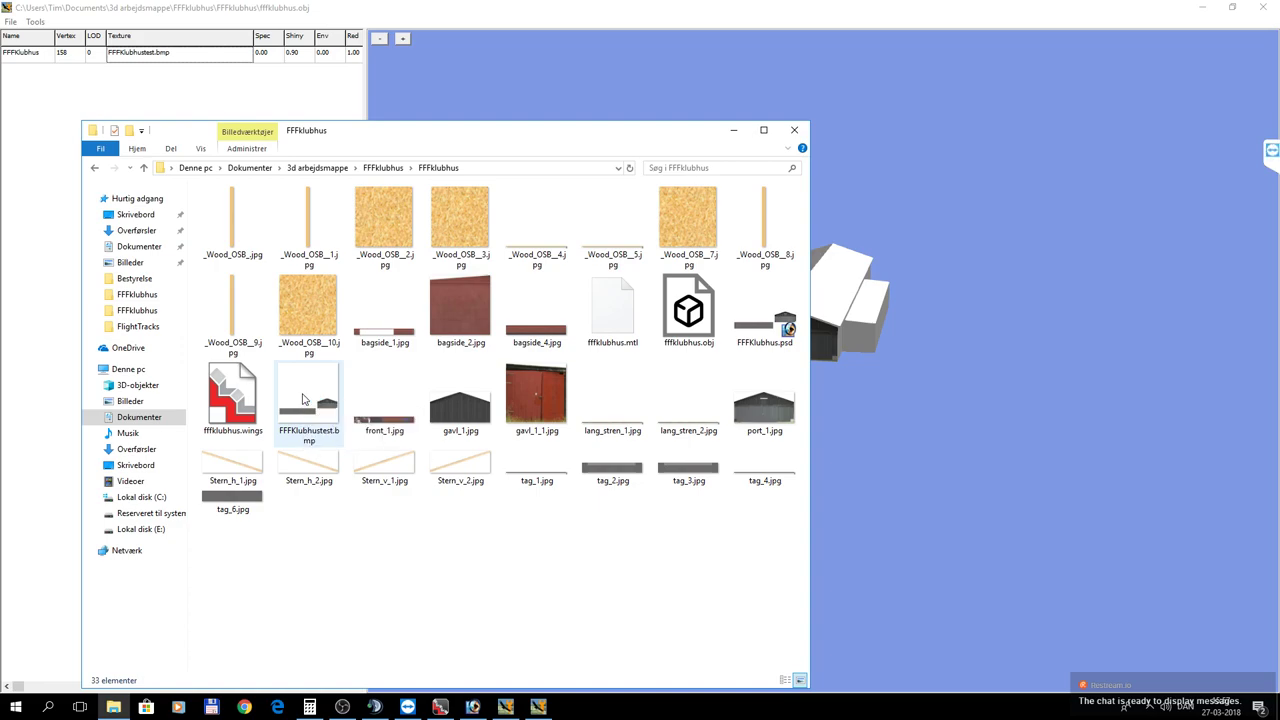
Open the Denmark5 landscape folder under C:\Condor2\Landscapes.
left_click(155, 498)
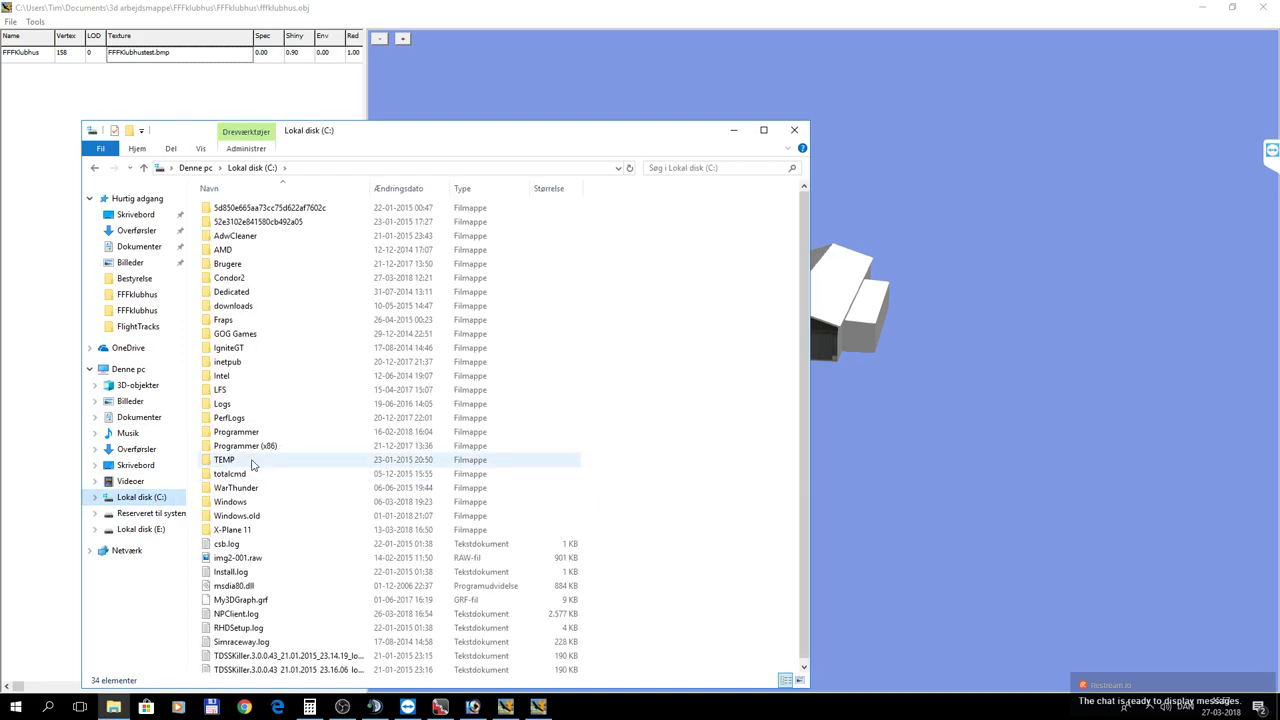
double_click(229, 278)
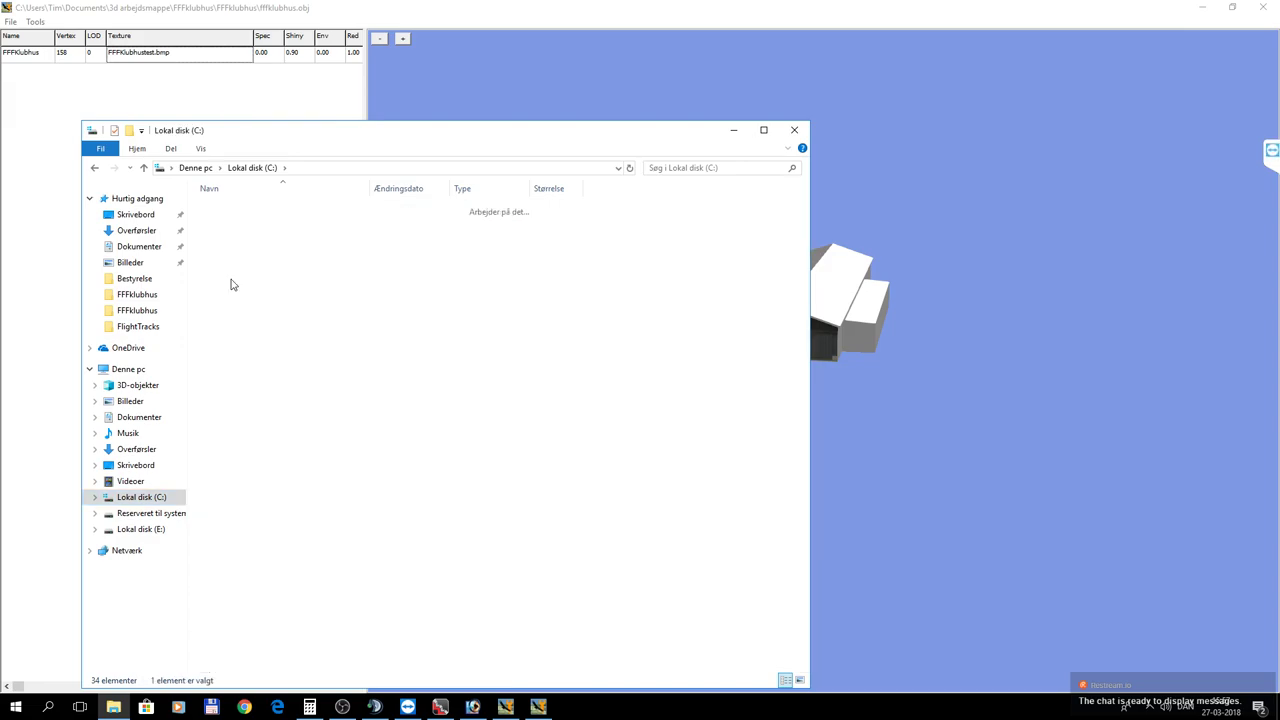
double_click(234, 291)
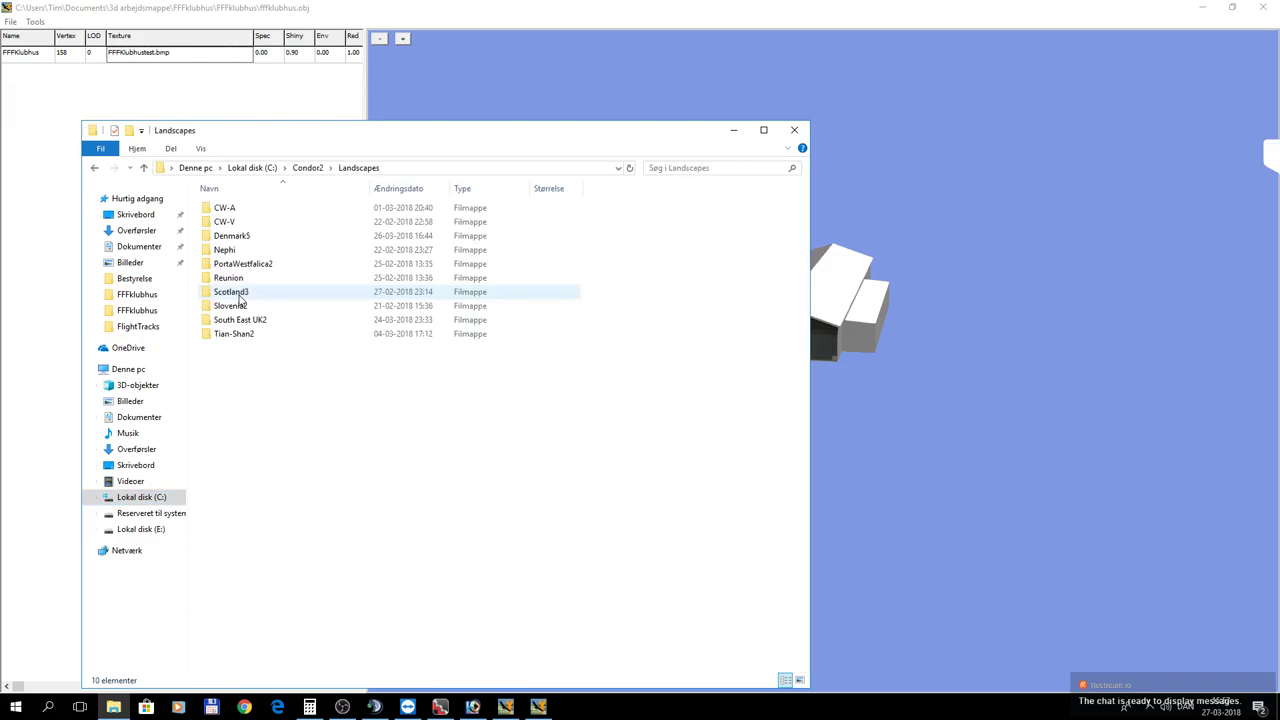
double_click(234, 245)
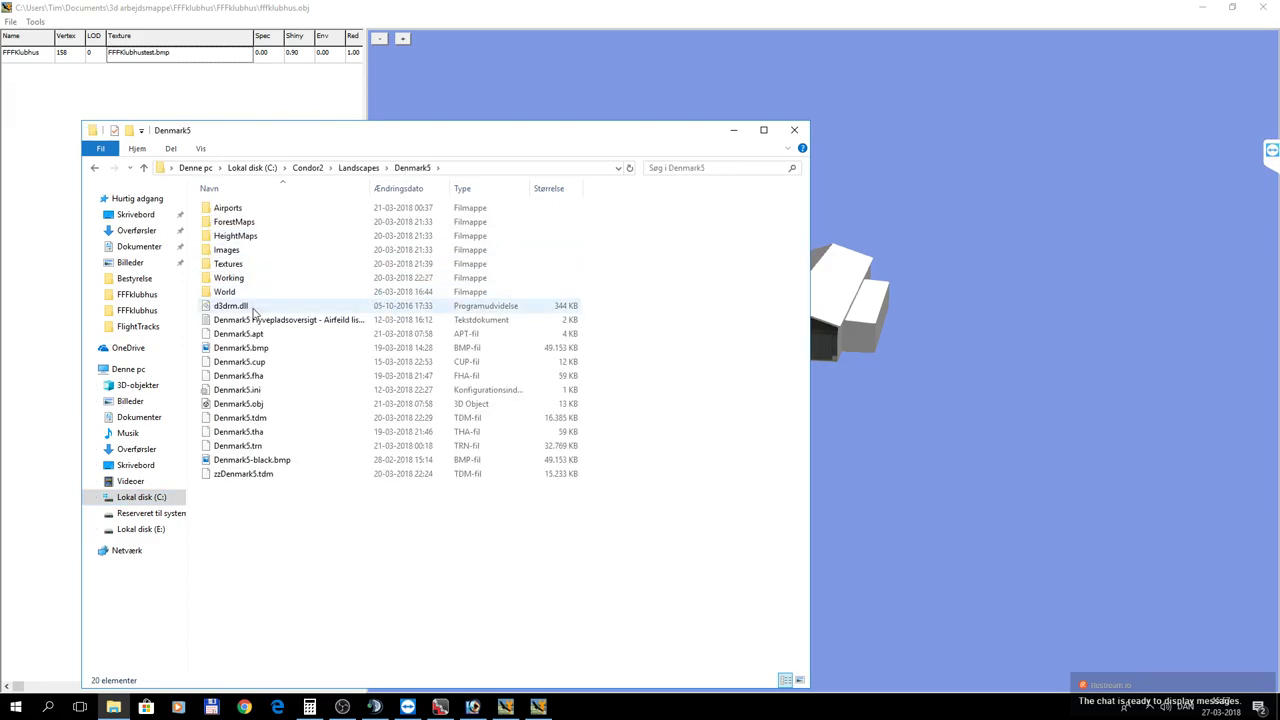
Check the Textures and Airports folders of Denmark5 and return to the Denmark5 folder.
double_click(230, 264)
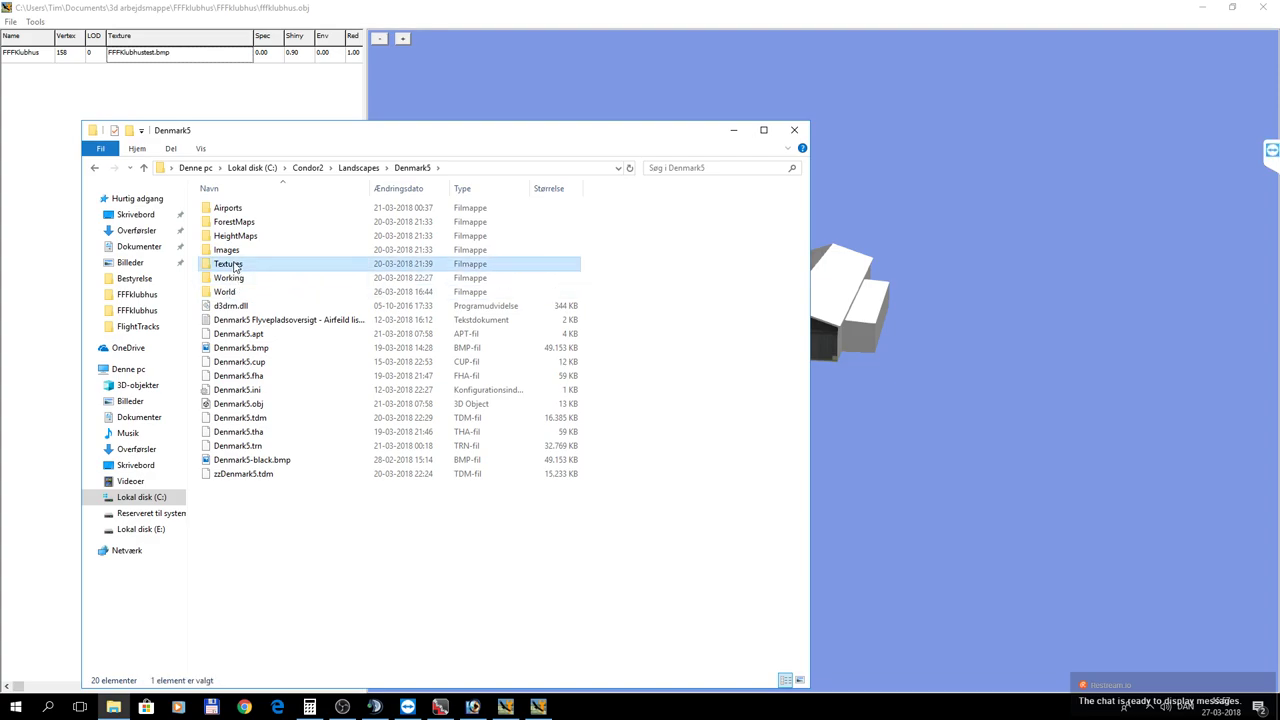
left_click(143, 167)
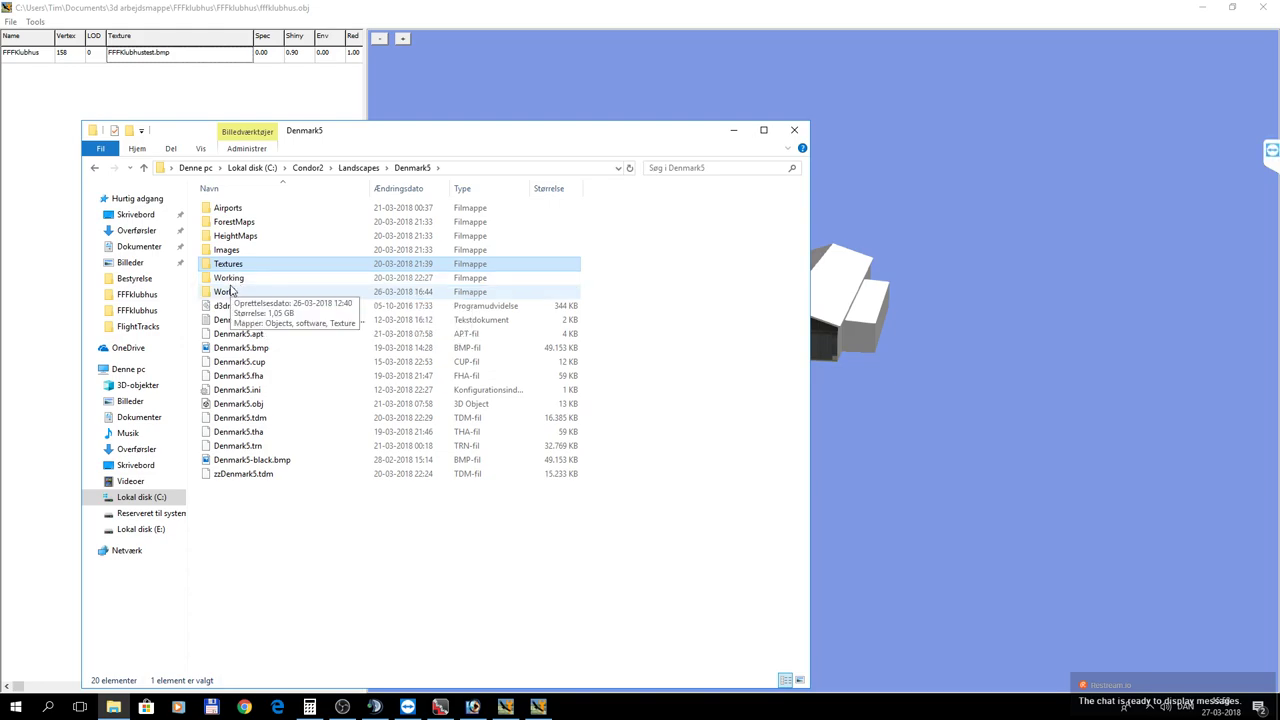
double_click(240, 210)
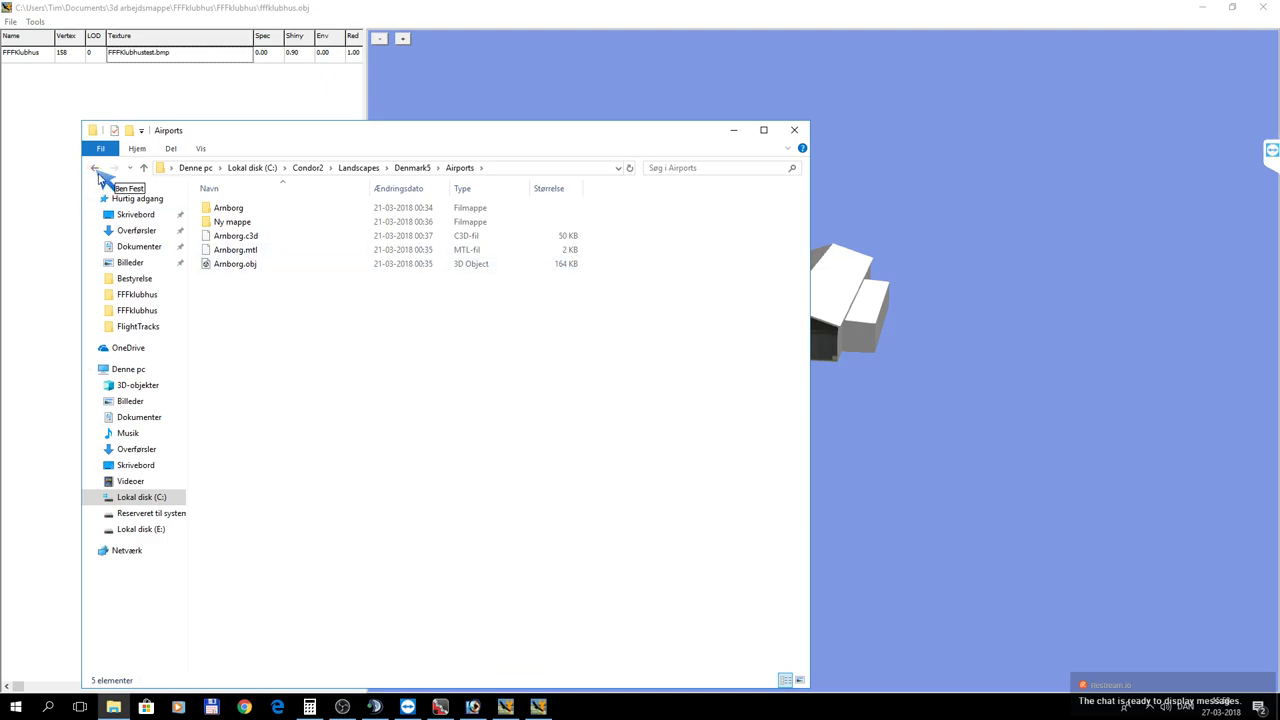
left_click(95, 168)
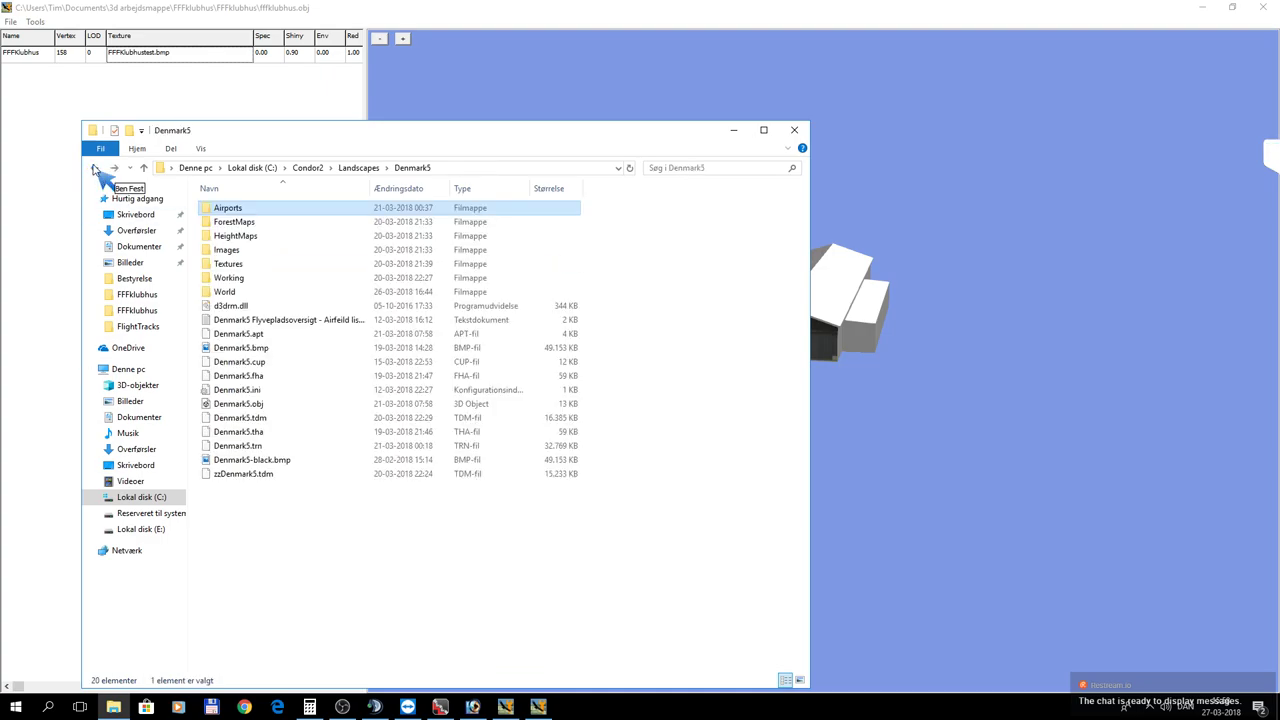
Open the FFF-klubhus texture folder inside World\Texture of Denmark5.
double_click(228, 292)
left_click(222, 238)
double_click(222, 237)
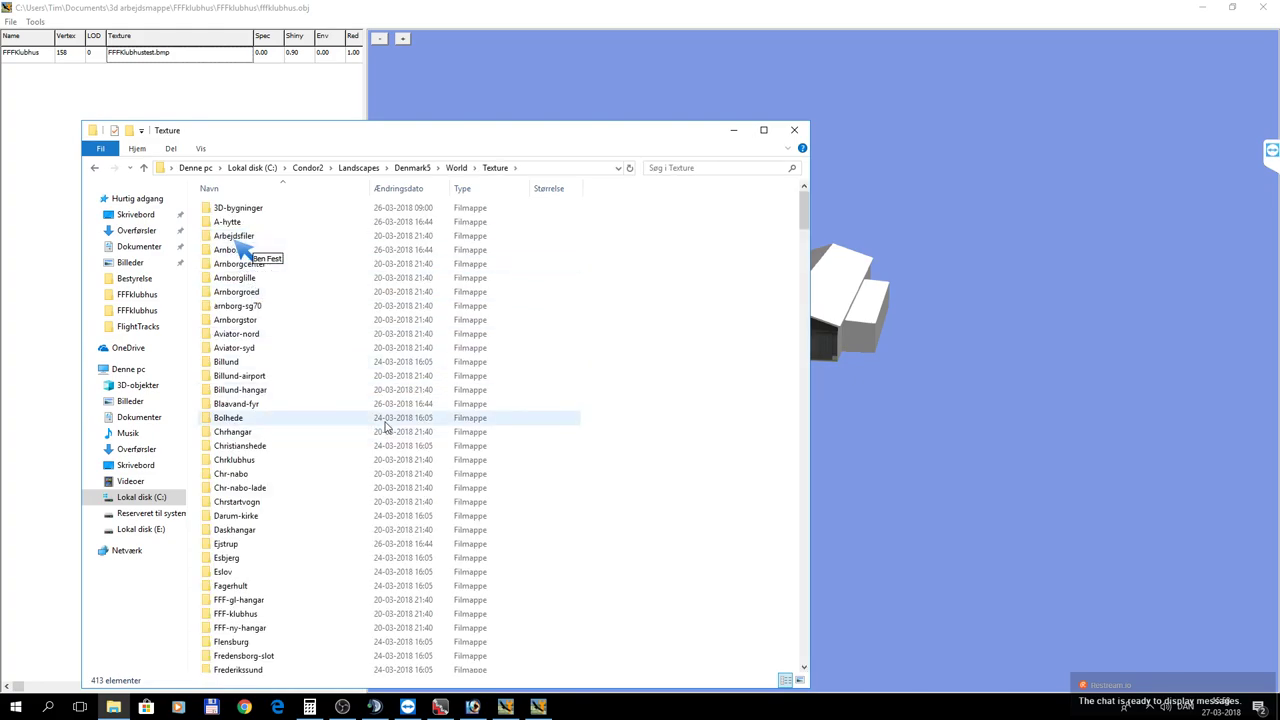
scroll(510, 506, "down", 3)
left_click(252, 499)
double_click(252, 500)
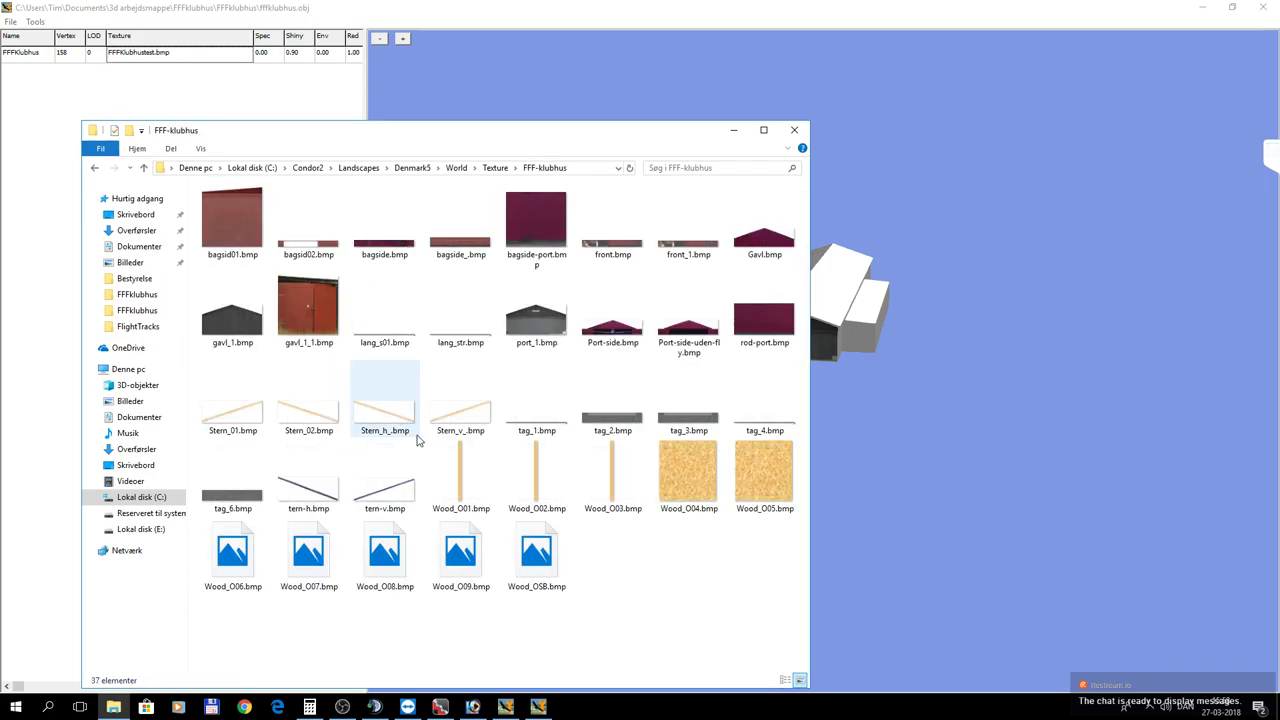
right_click(646, 600)
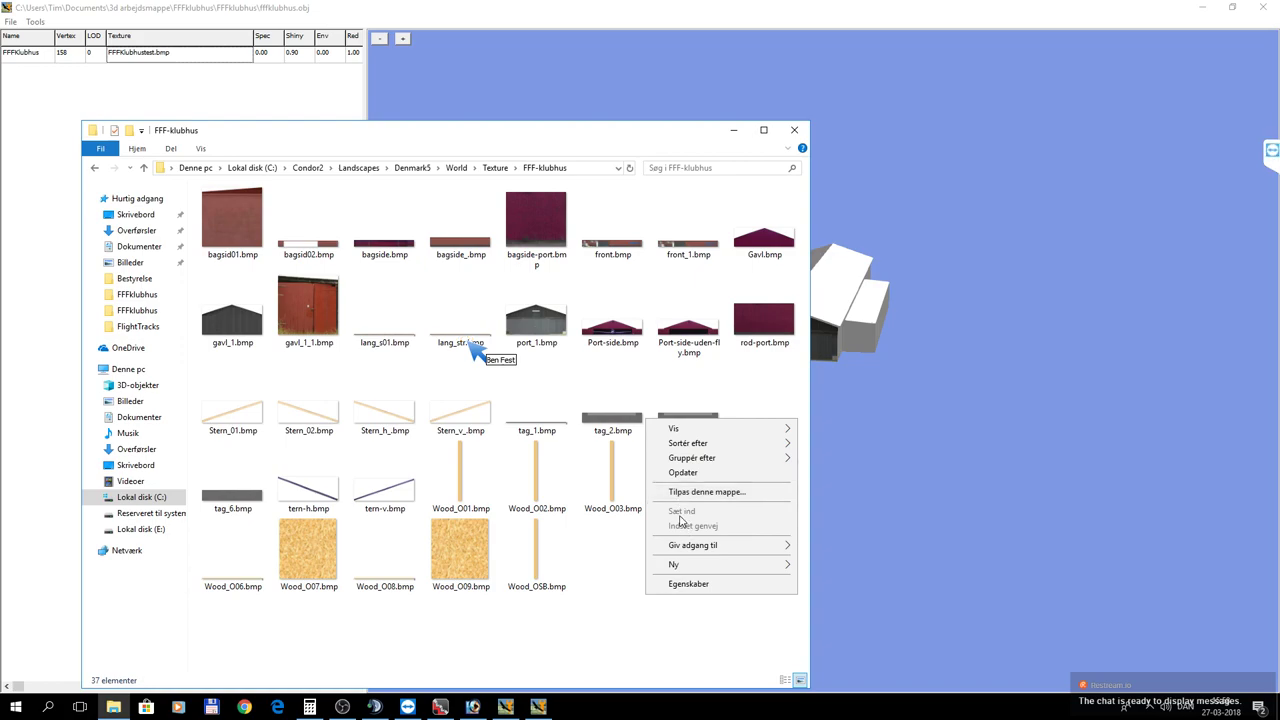
left_click(628, 606)
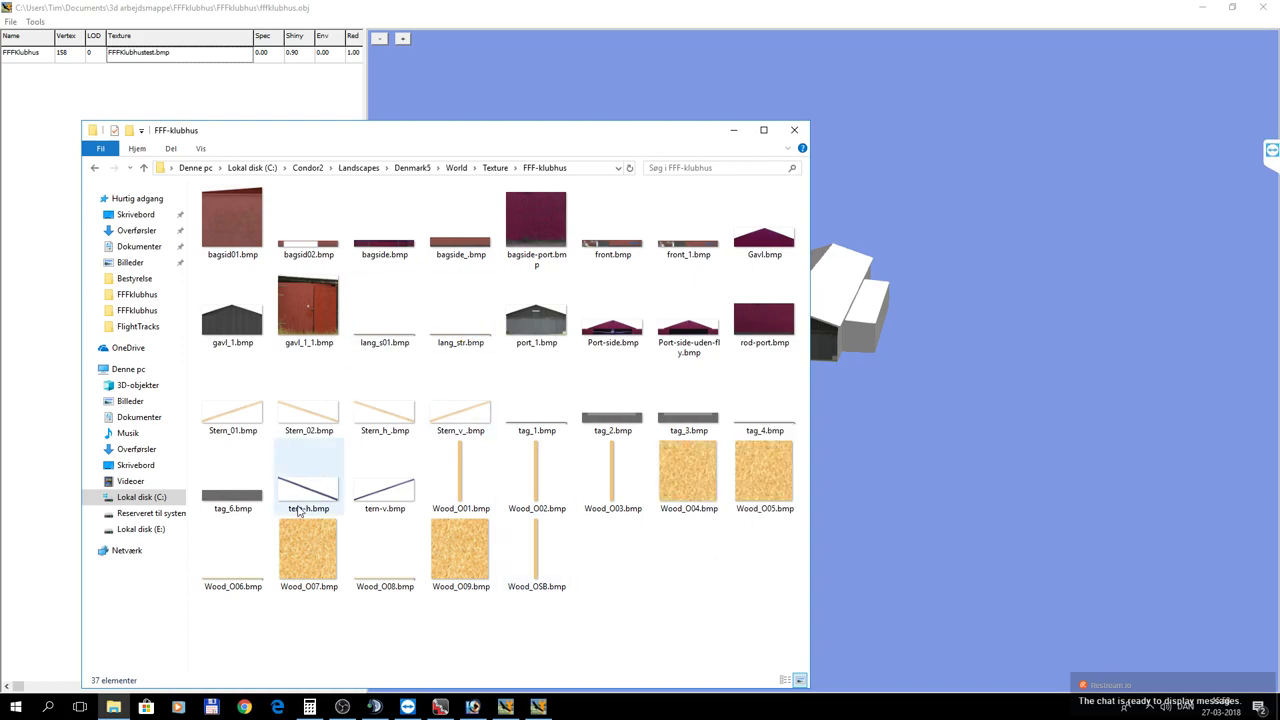
Open a second File Explorer window and copy FFFKlubhustest.bmp from its recent files.
mouse_move(298, 511)
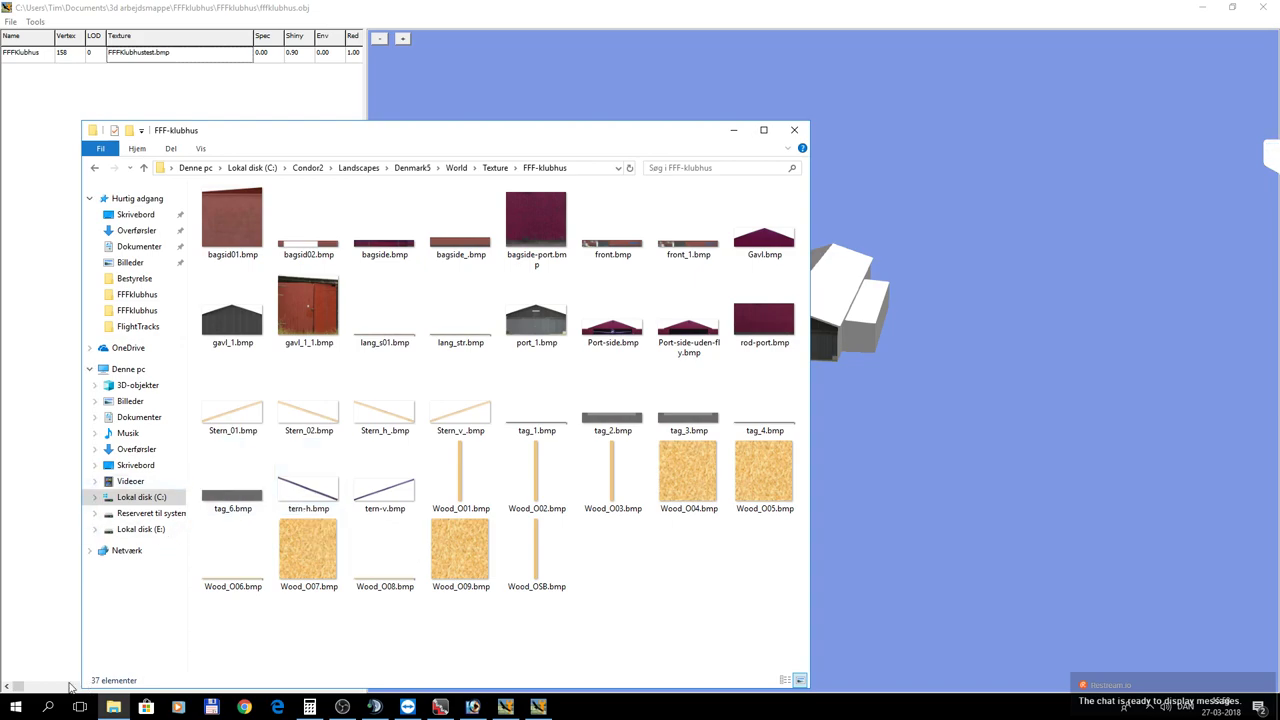
left_click(16, 707)
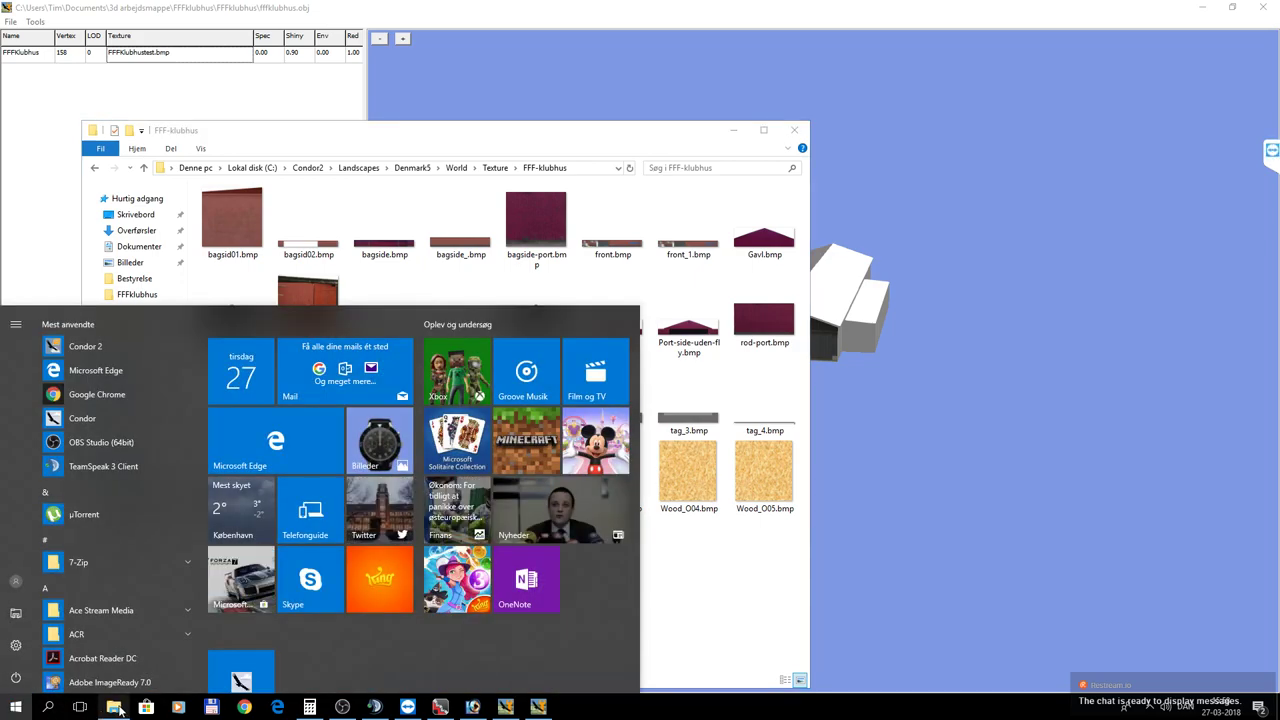
right_click(118, 708)
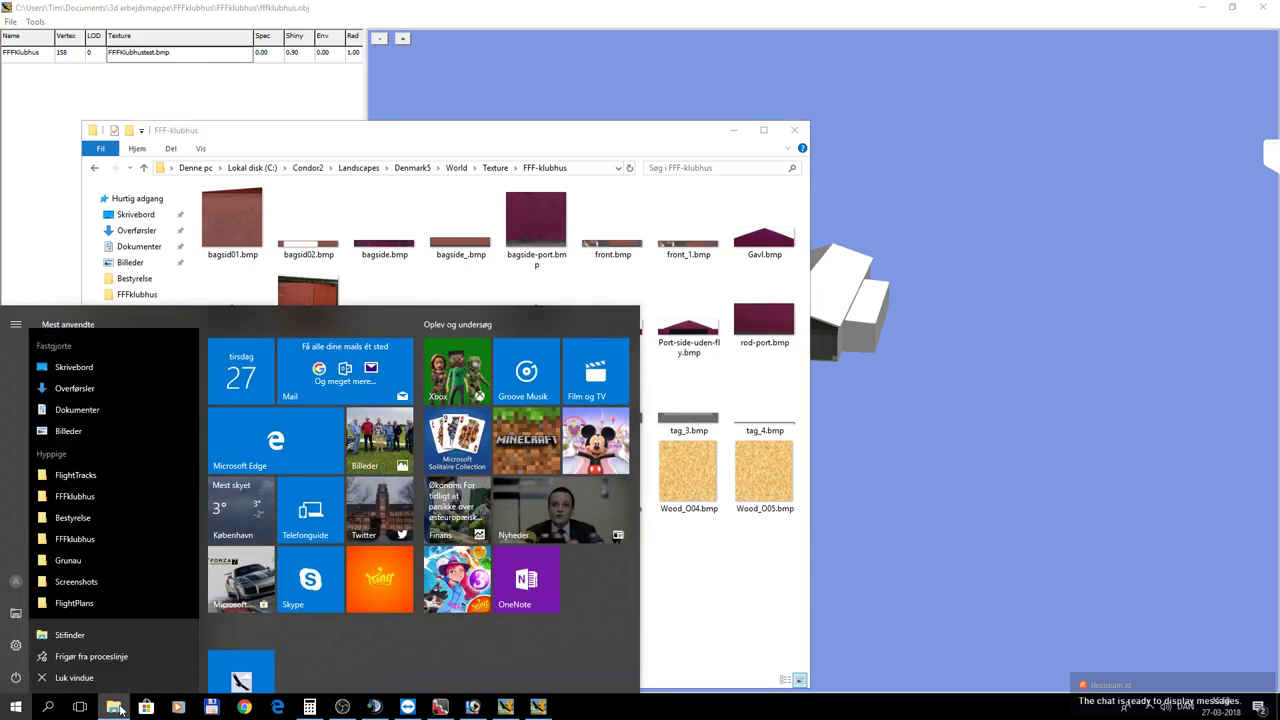
left_click(62, 635)
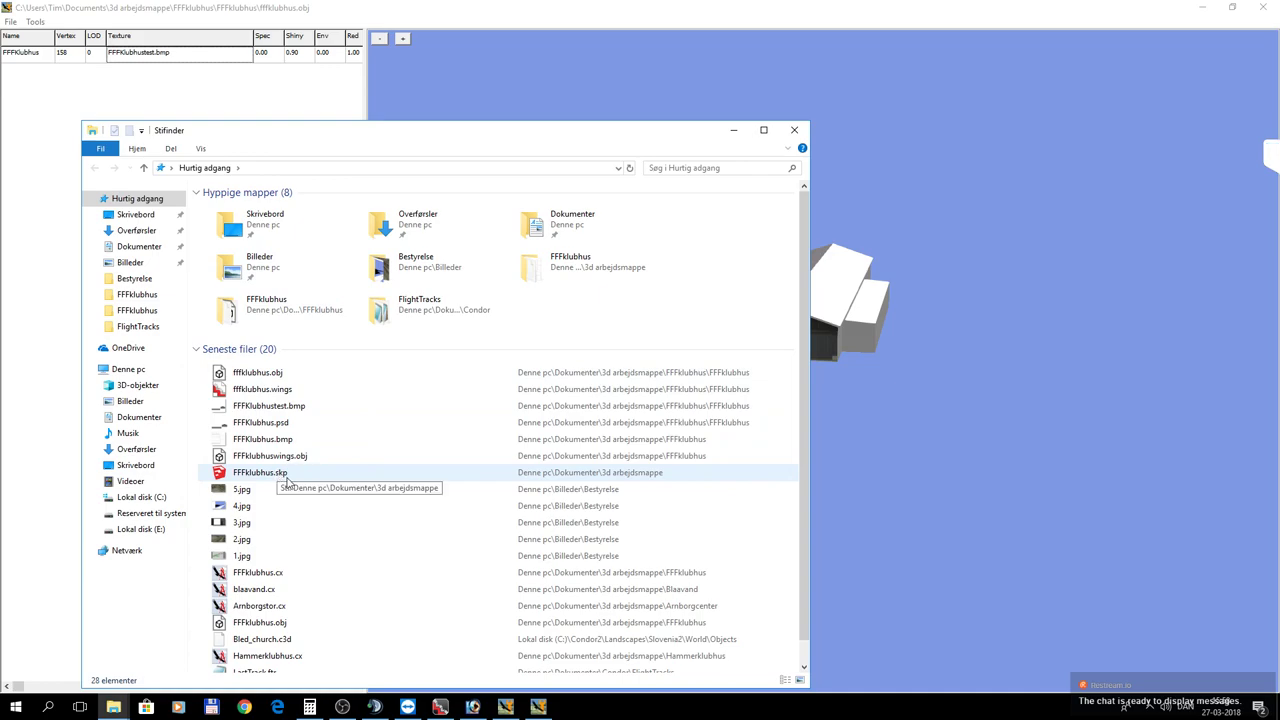
right_click(287, 406)
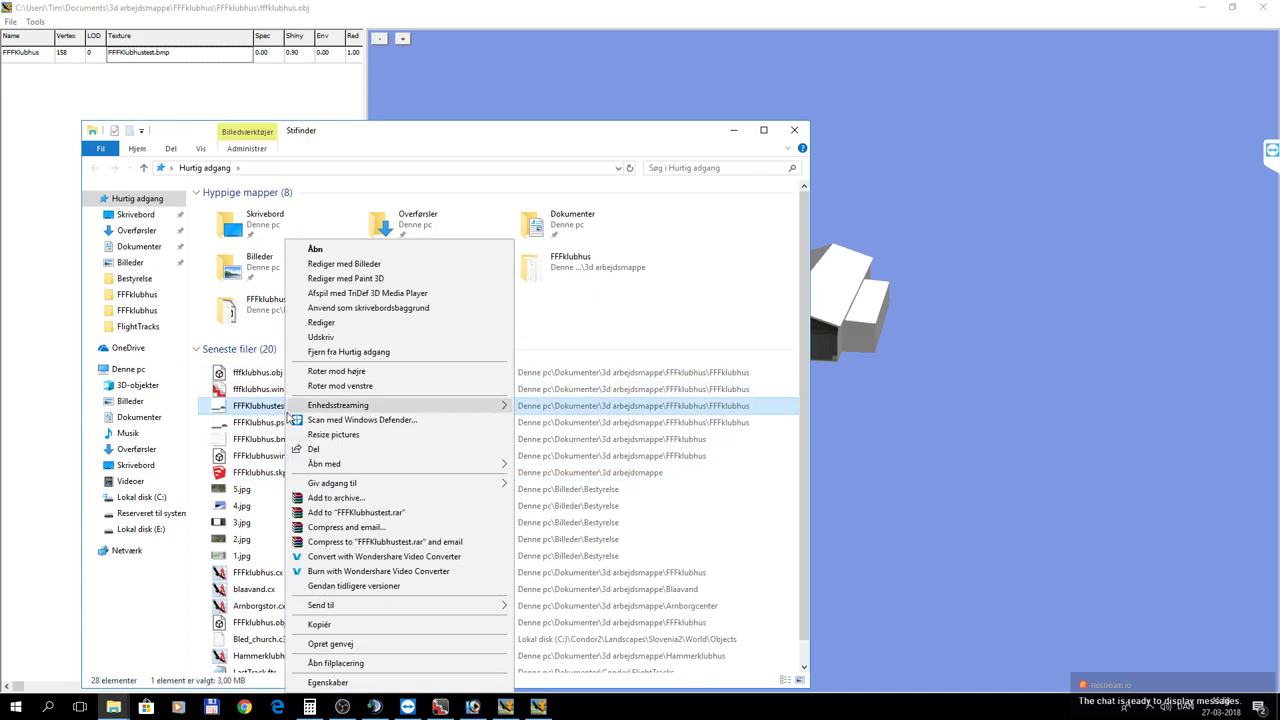
left_click(338, 625)
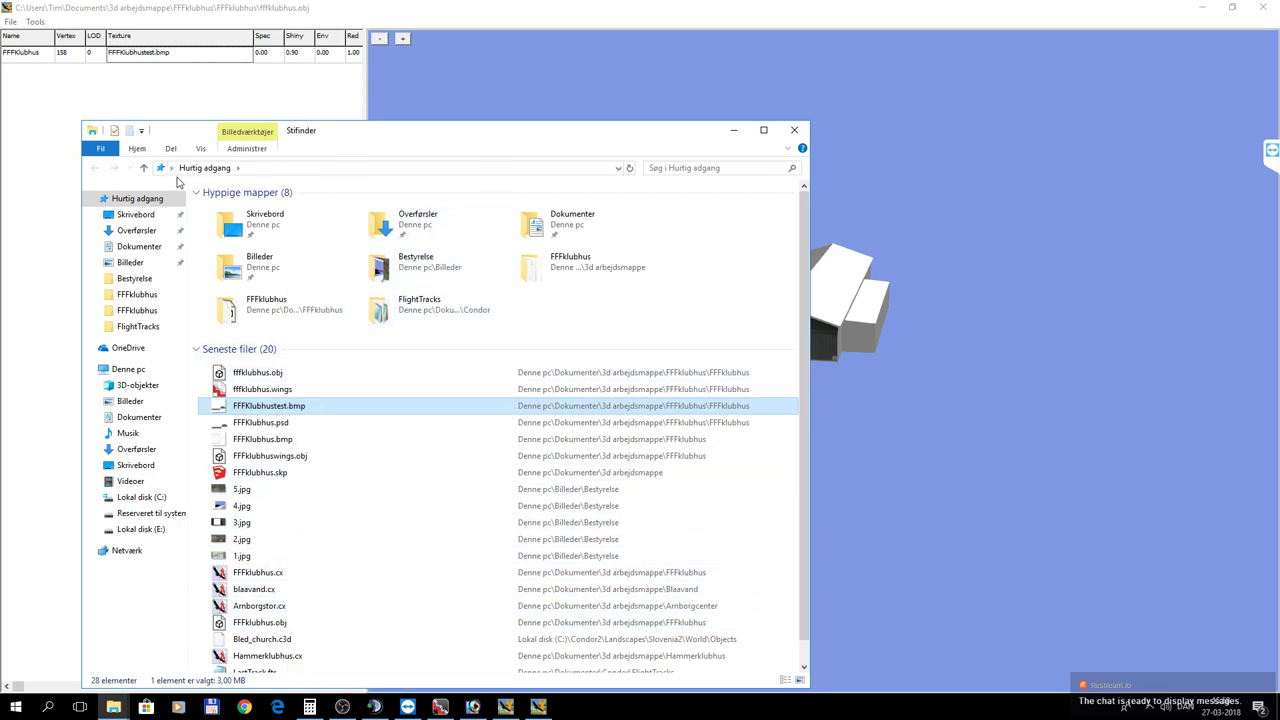
Move the second File Explorer window aside and paste FFFKlubhustest.bmp into the FFF-klubhus texture folder.
left_click_drag(373, 136, 718, 156)
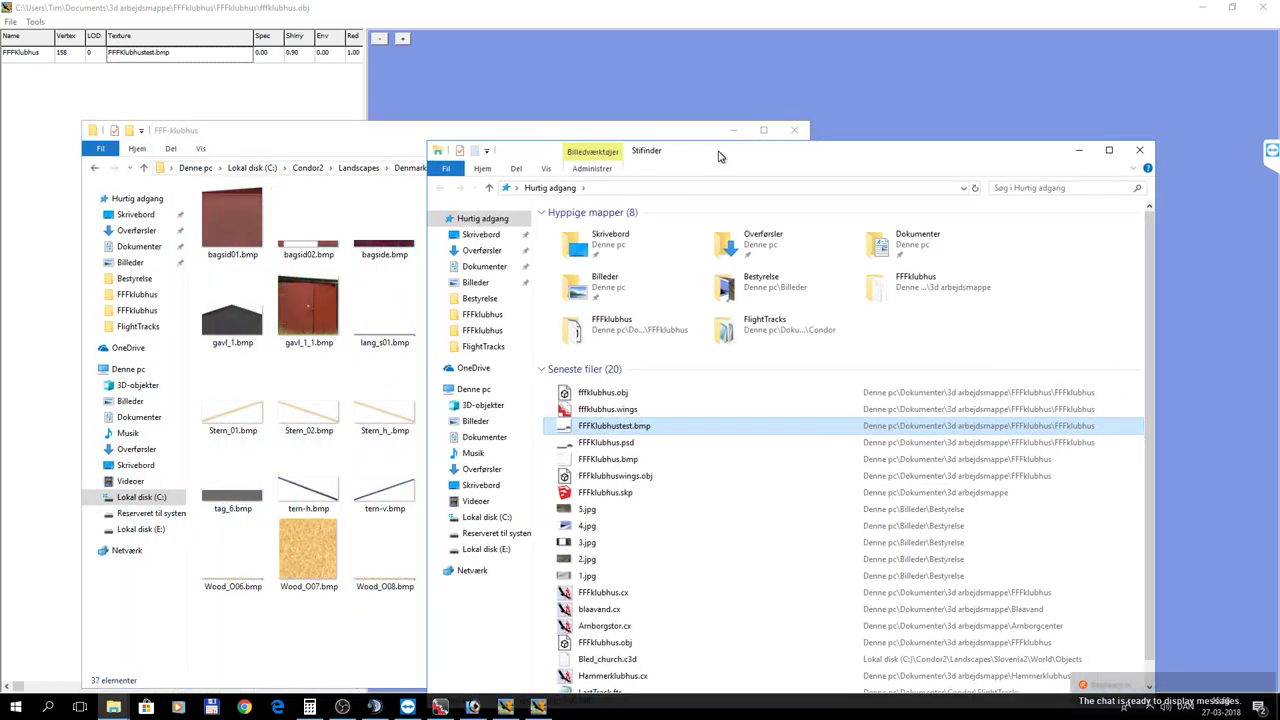
left_click(334, 626)
right_click(341, 628)
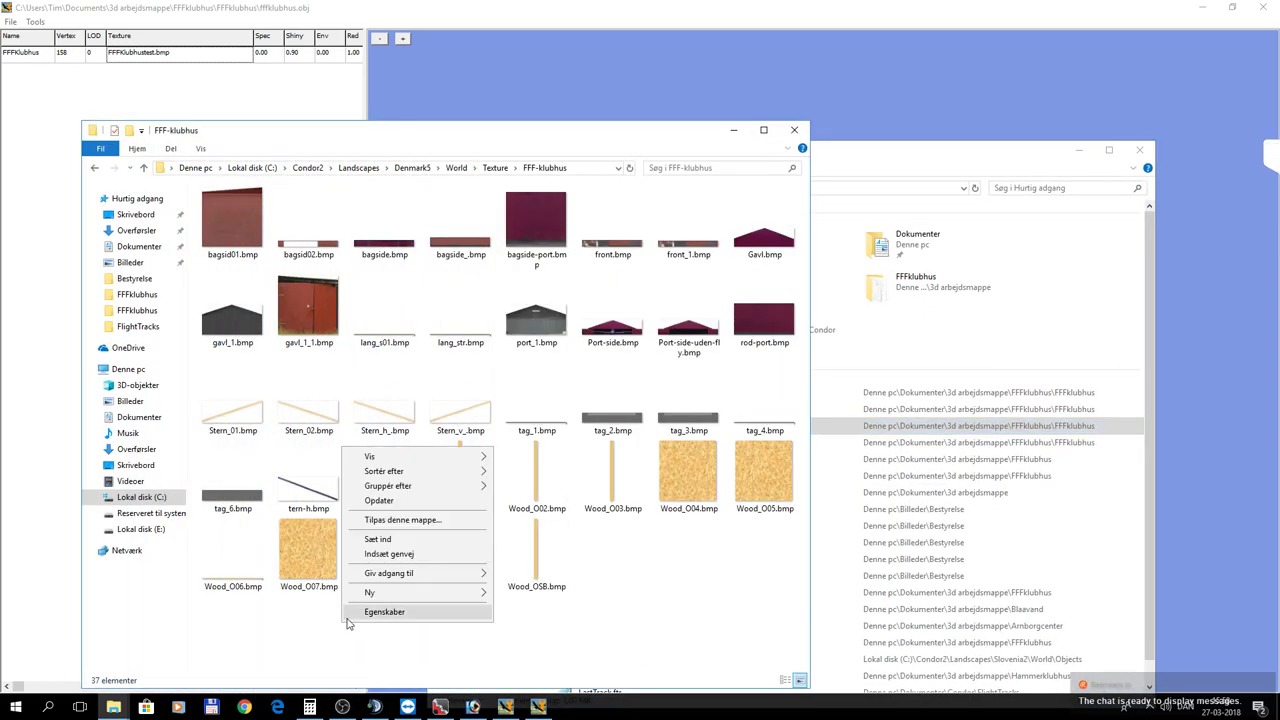
left_click(420, 539)
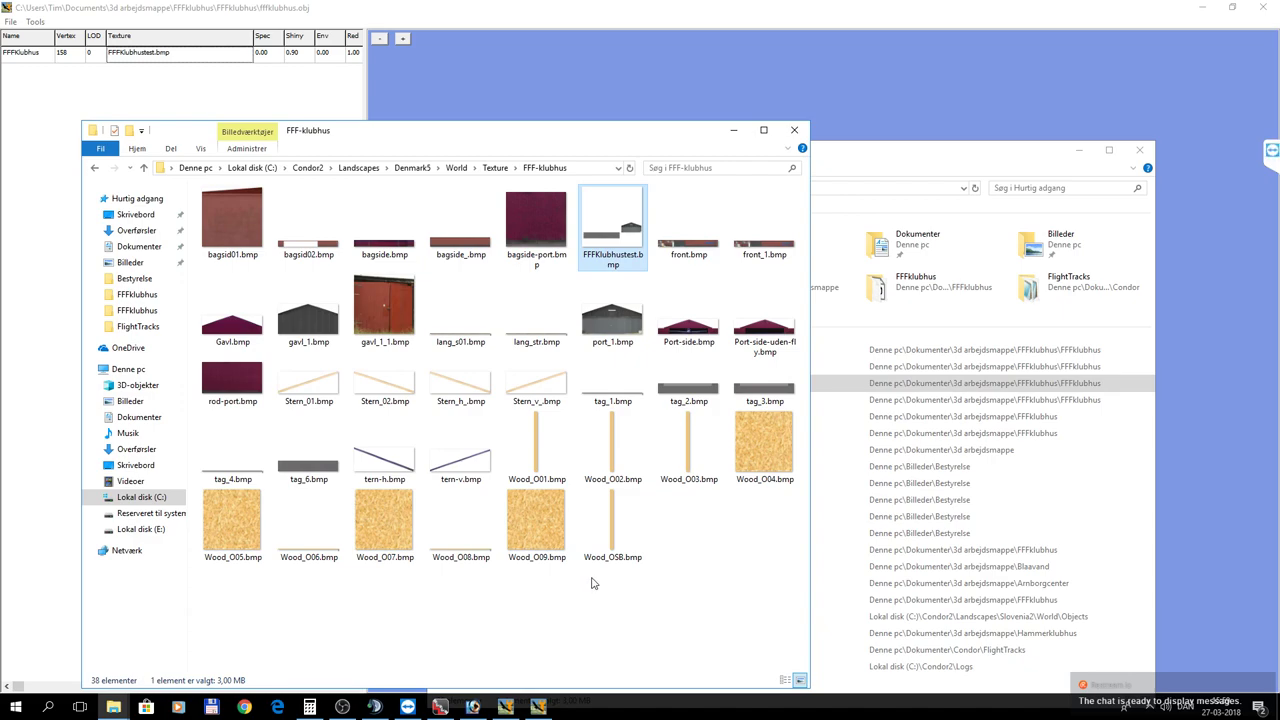
left_click(595, 612)
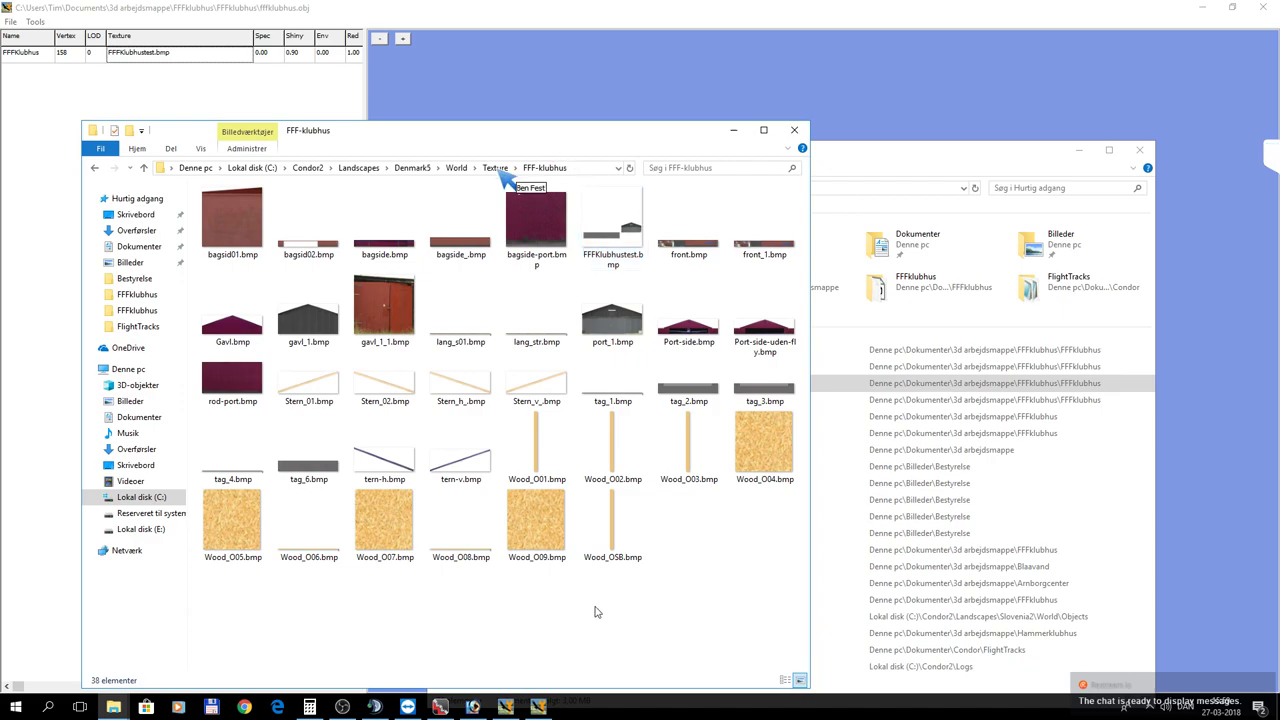
Copy the FFF-klubhus folder path from Landscapes onward, Landscapes\Denmark5\World\Texture\FFF-klubhus, and switch back to the Condor Object Editor.
left_click(598, 167)
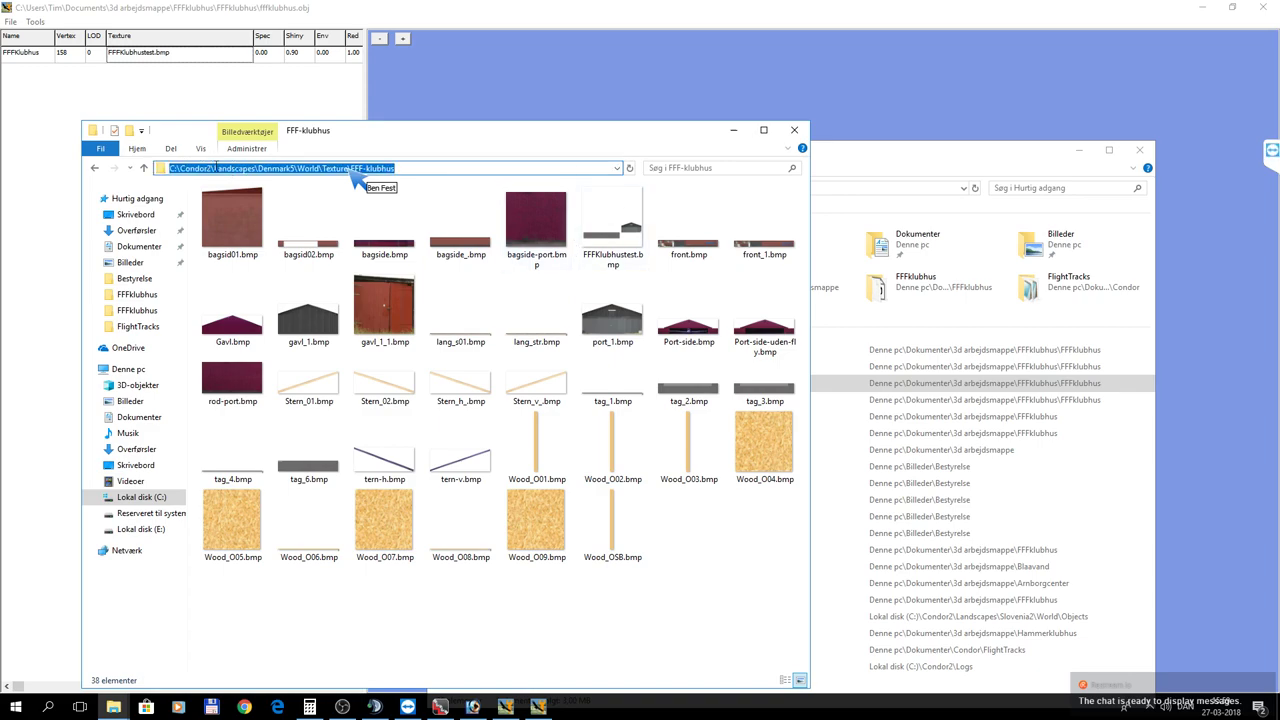
left_click_drag(214, 167, 397, 168)
left_click(329, 9)
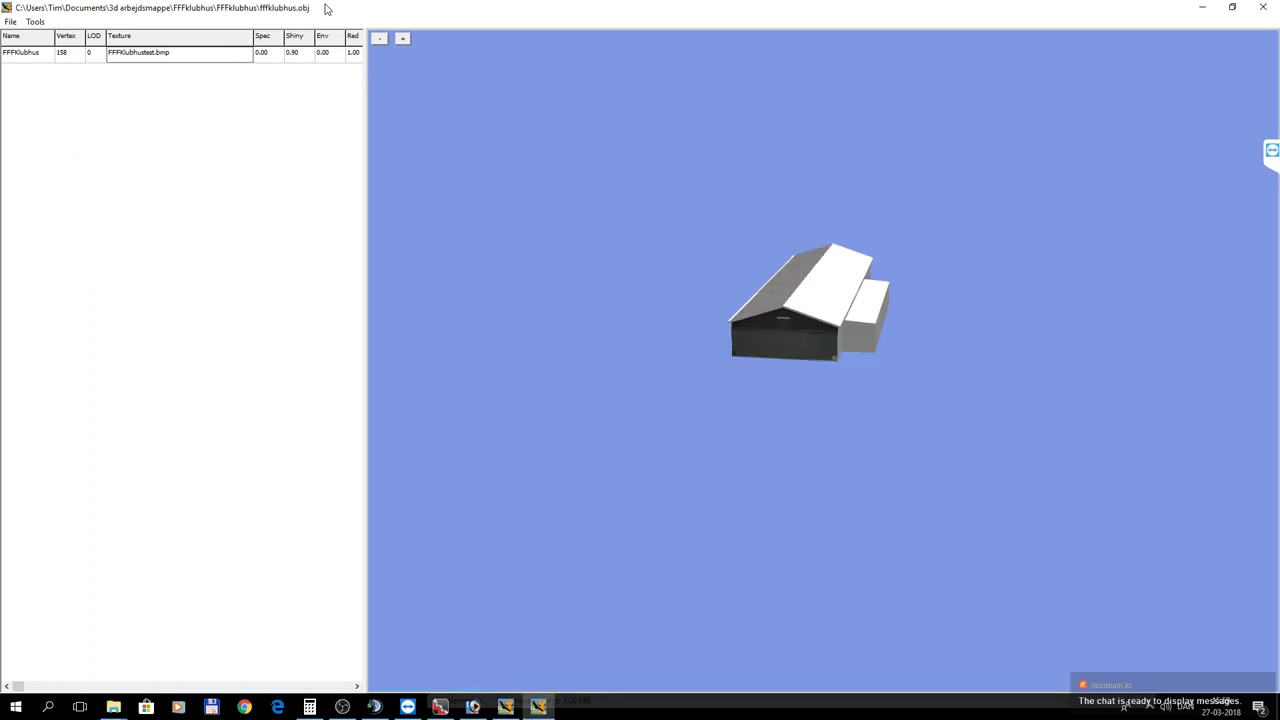
Put the copied folder path and a backslash before FFFKlubhustest.bmp in the clubhouse's texture entry, and select the whole entry.
double_click(113, 57)
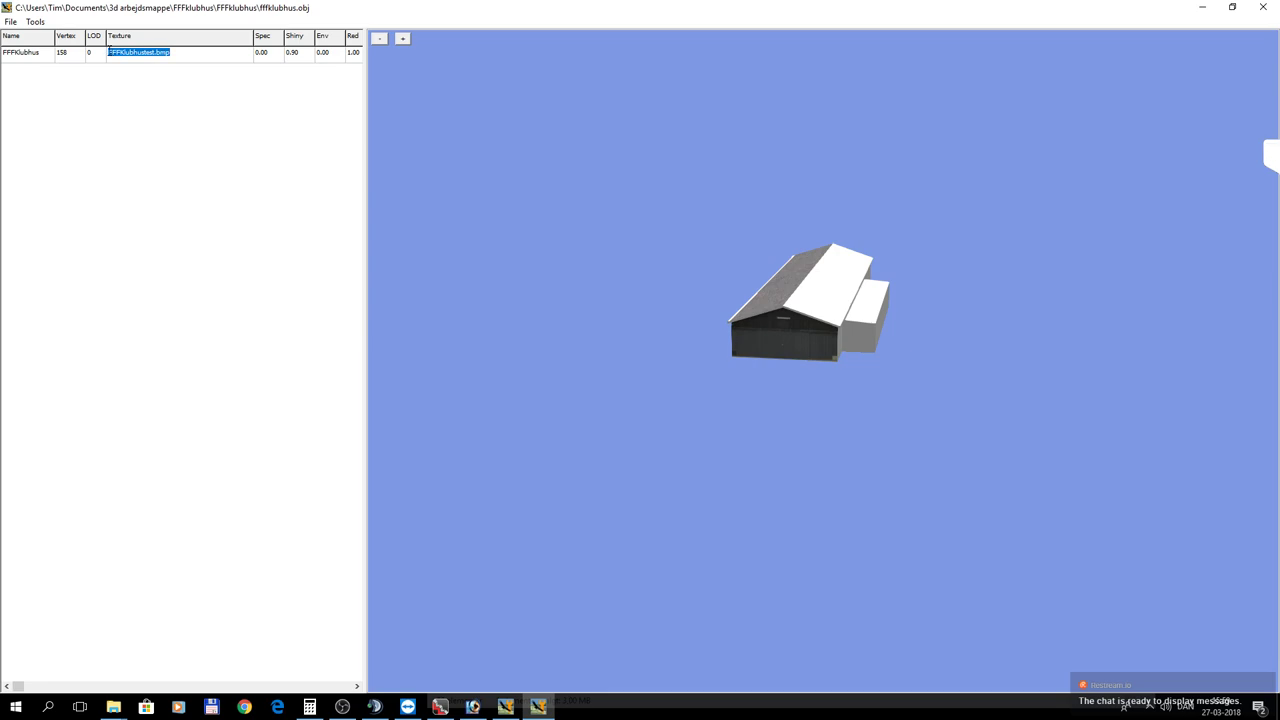
left_click(135, 53)
key("ctrl+v")
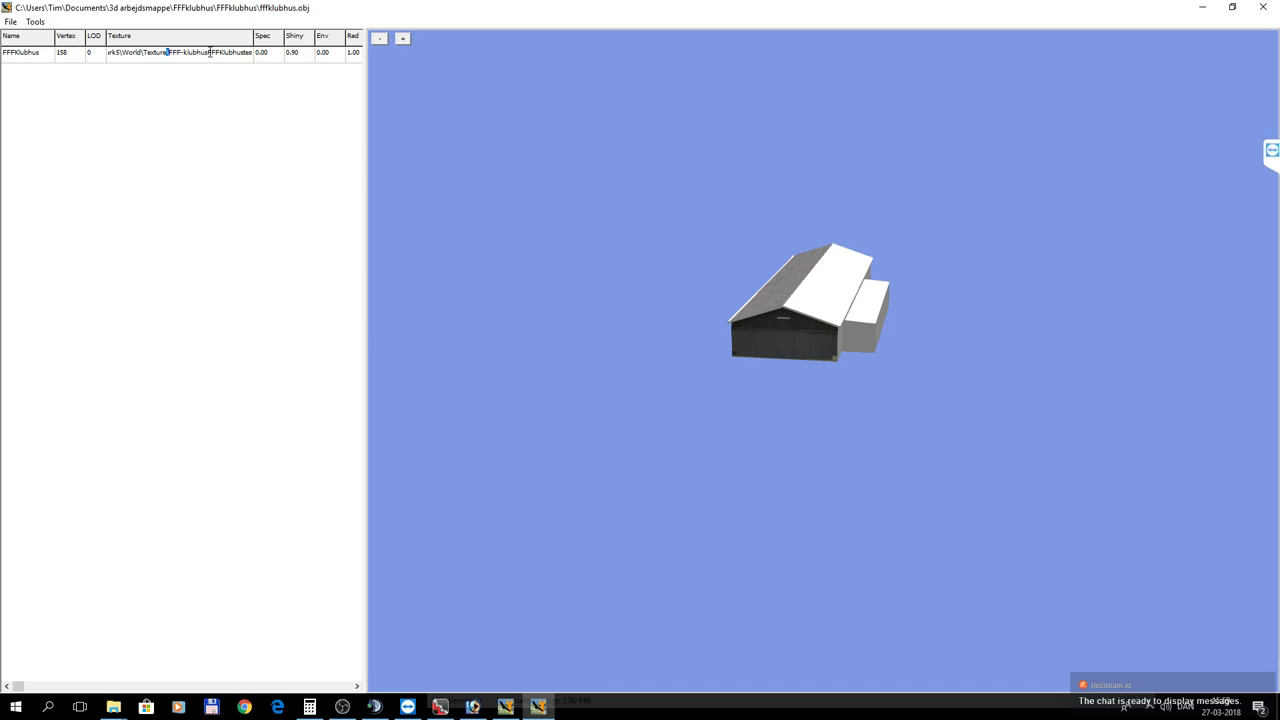
type("\\")
key("ctrl+a")
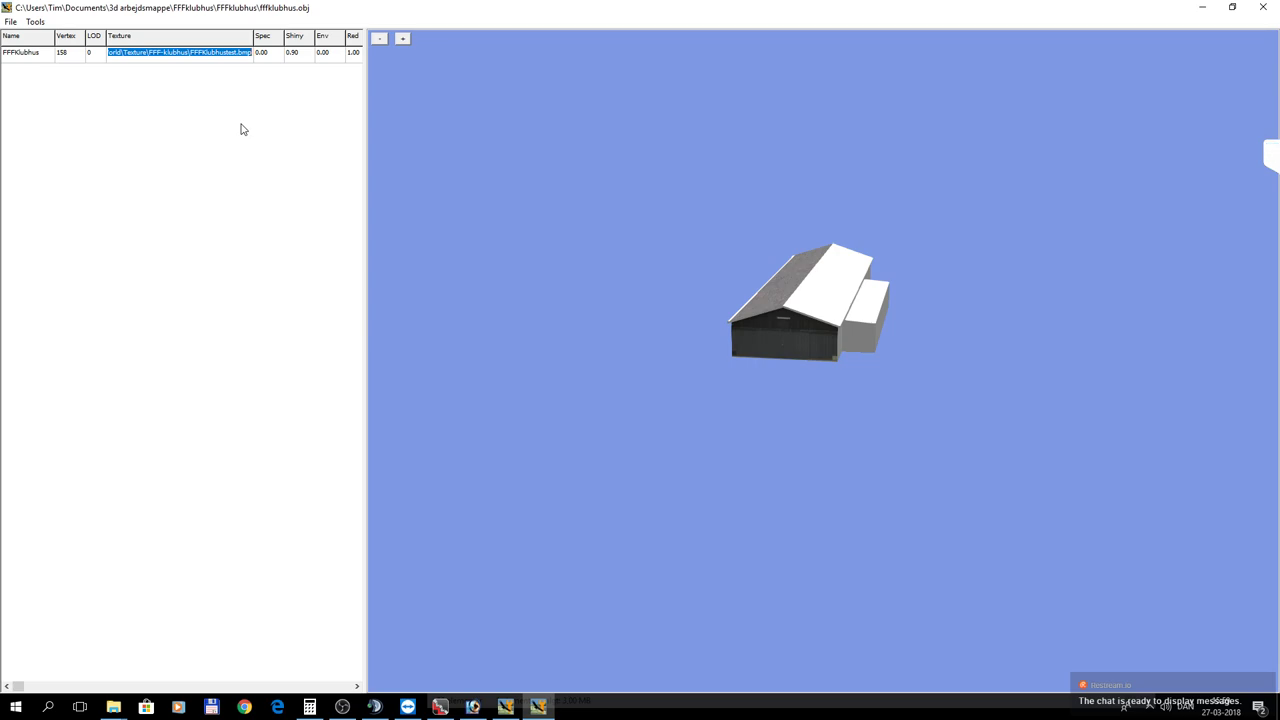
Save the clubhouse as fffklubhus.c3d in C:\Condor2\Landscapes\Denmark5\World\Objects.
left_click(10, 22)
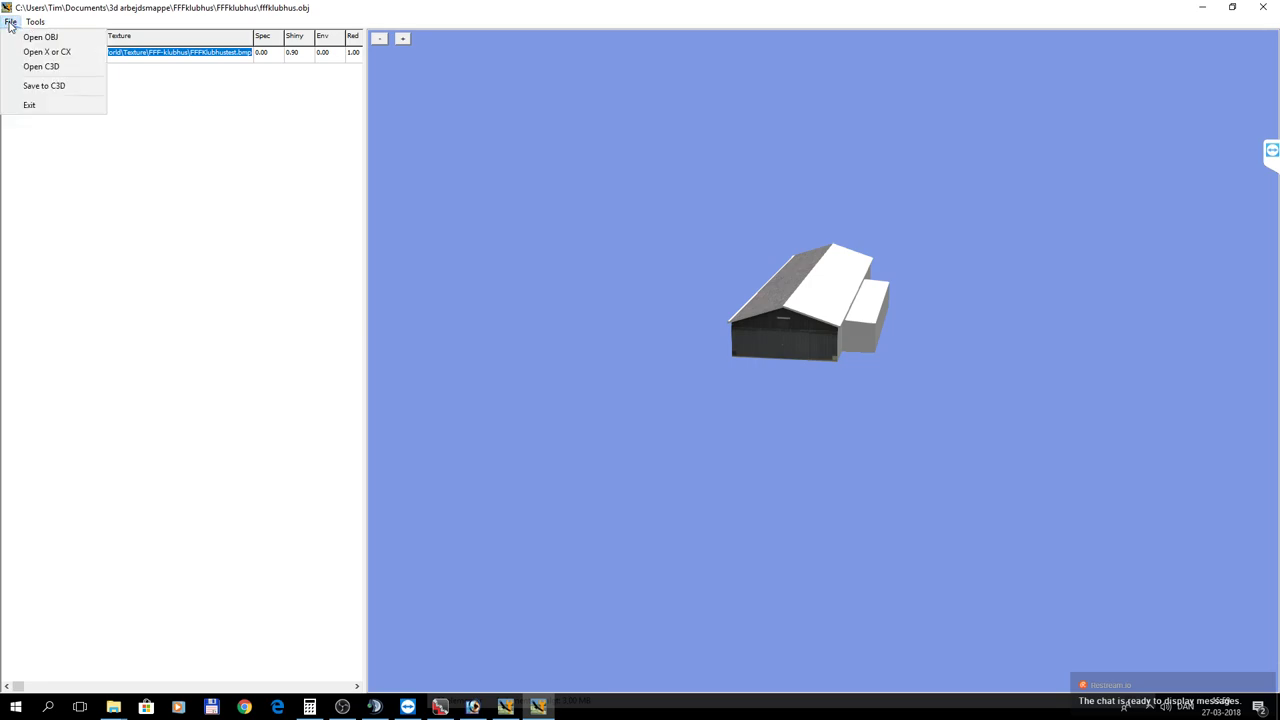
left_click(46, 88)
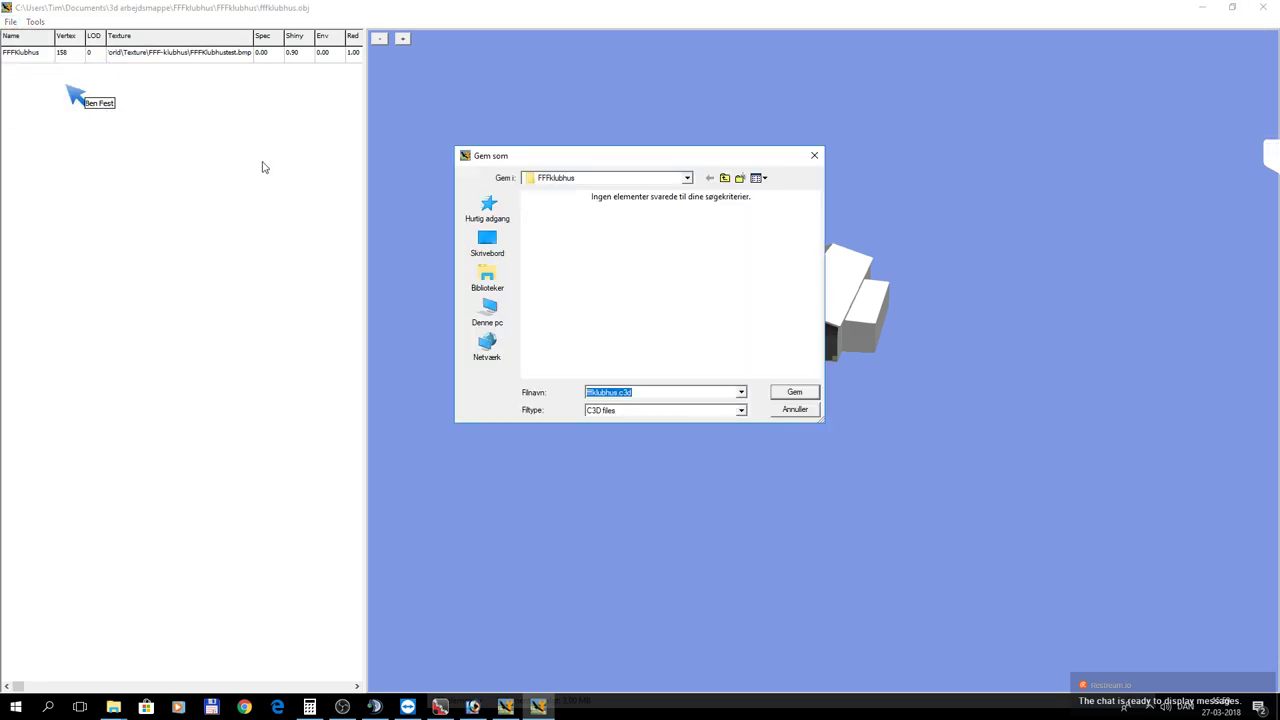
left_click(501, 278)
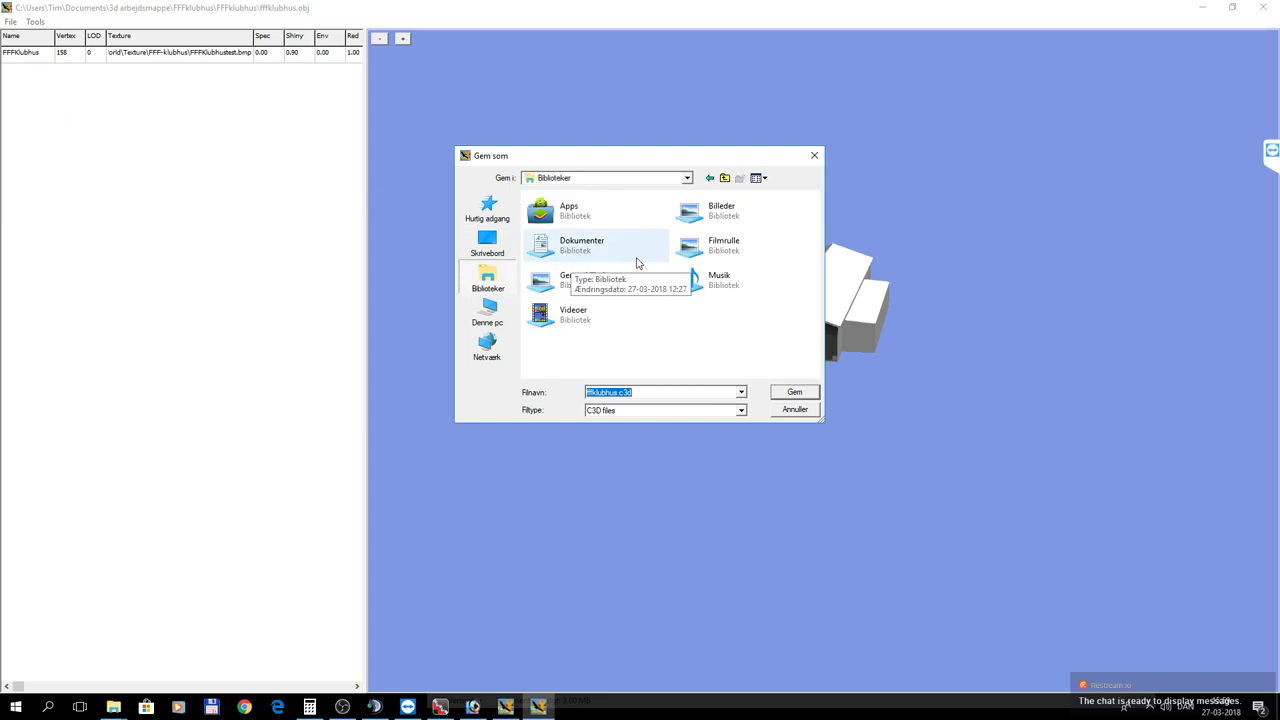
left_click(489, 313)
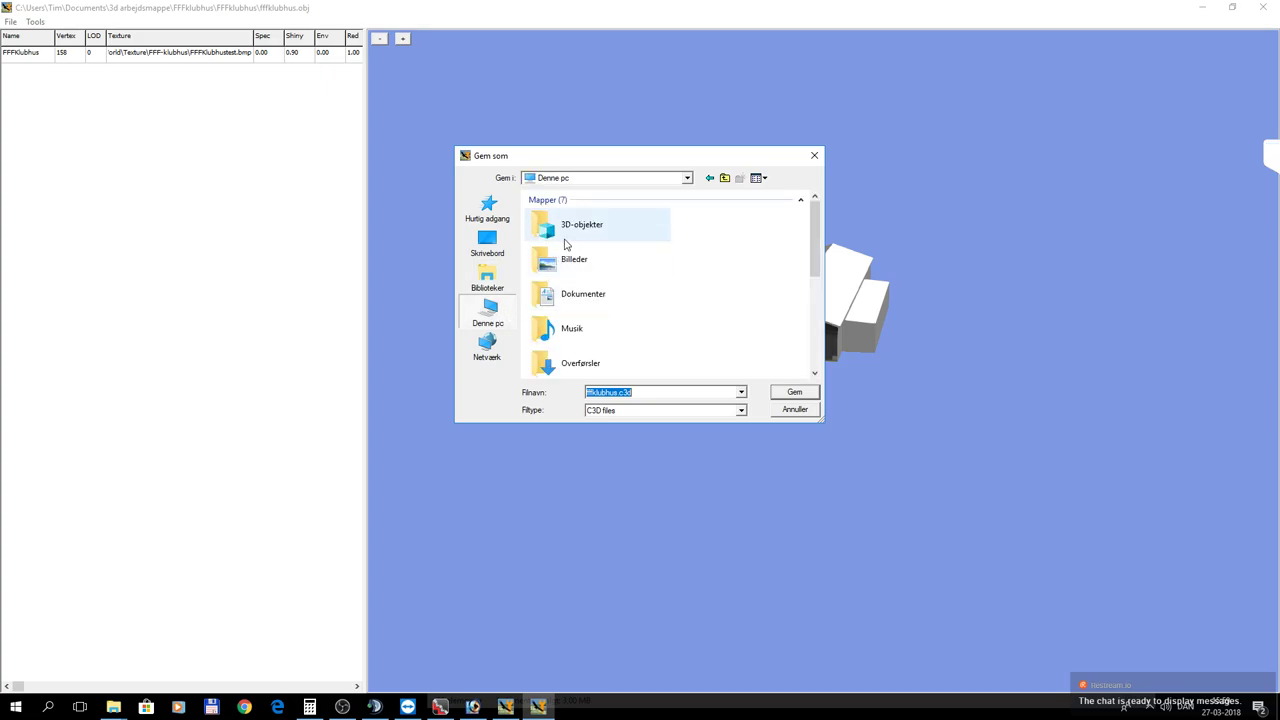
left_click_drag(815, 240, 814, 325)
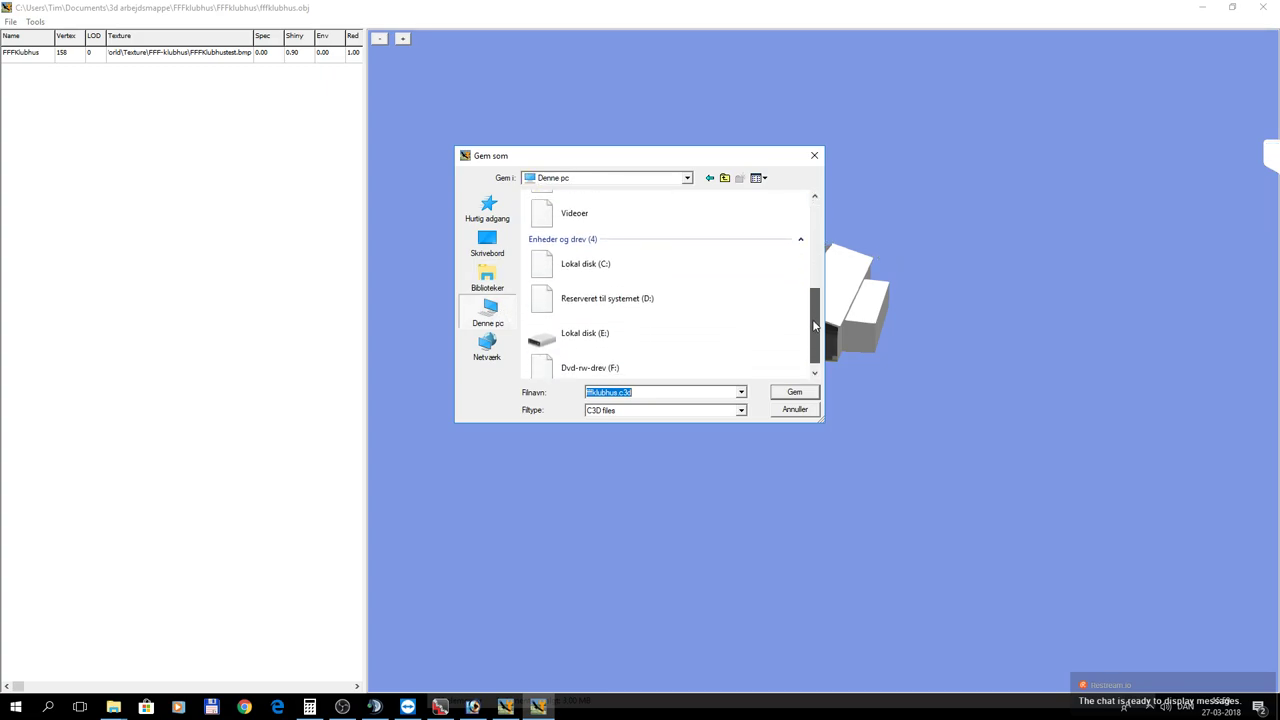
double_click(611, 267)
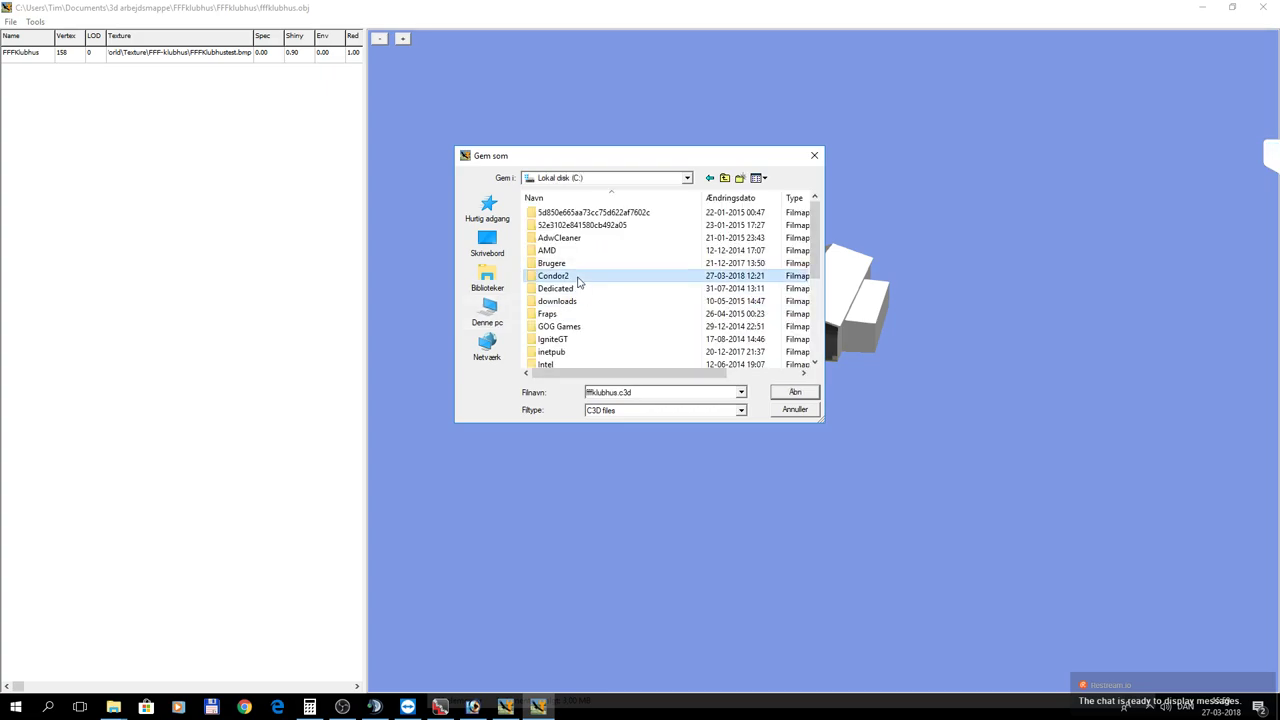
double_click(560, 276)
double_click(563, 287)
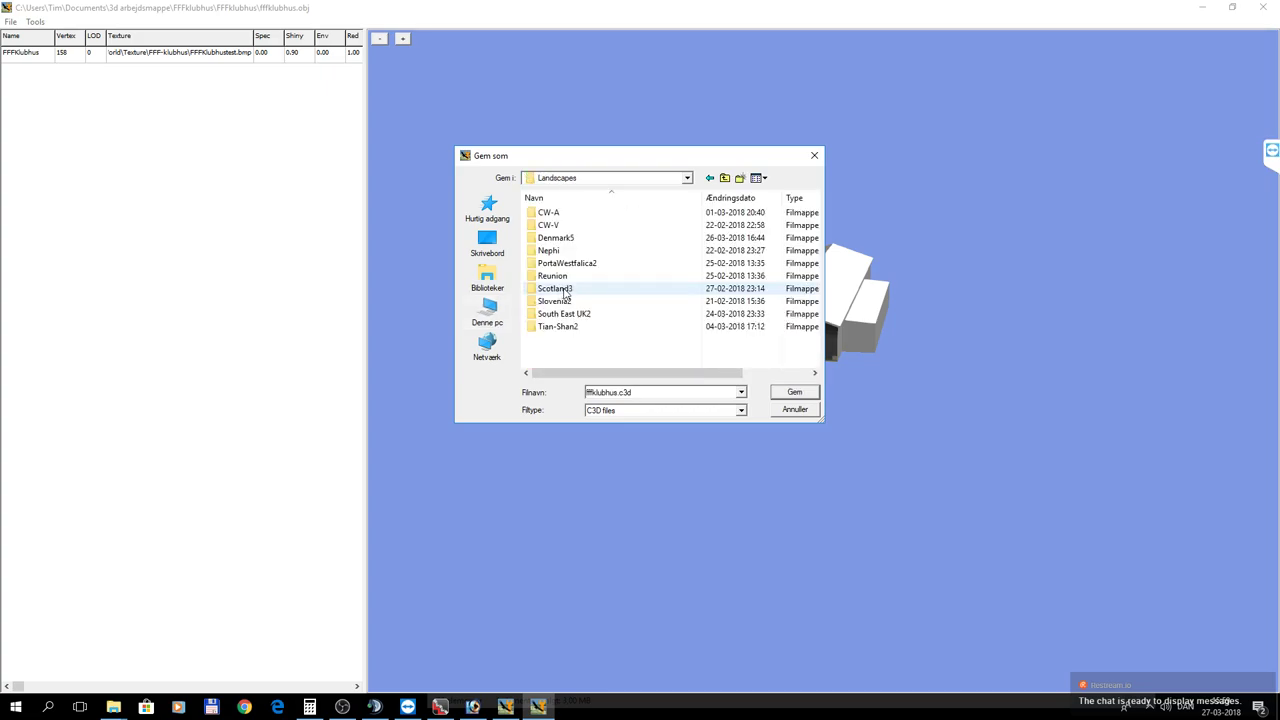
double_click(556, 239)
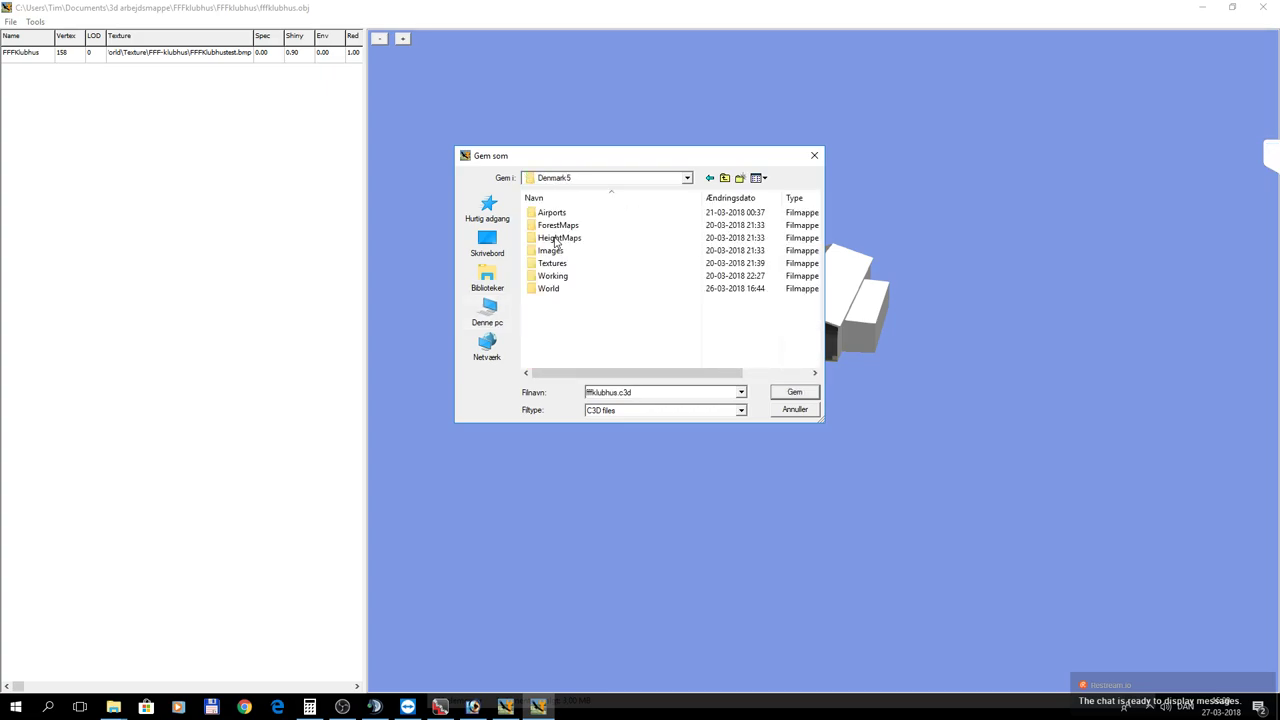
double_click(554, 289)
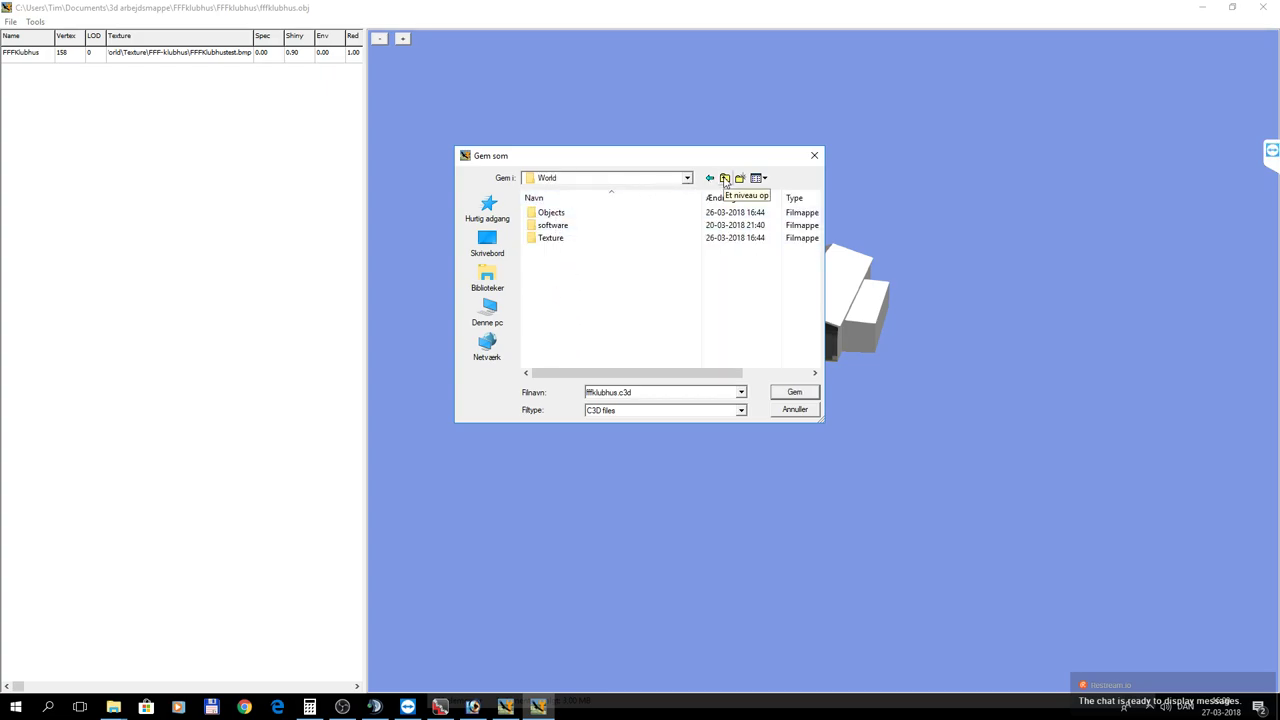
double_click(556, 213)
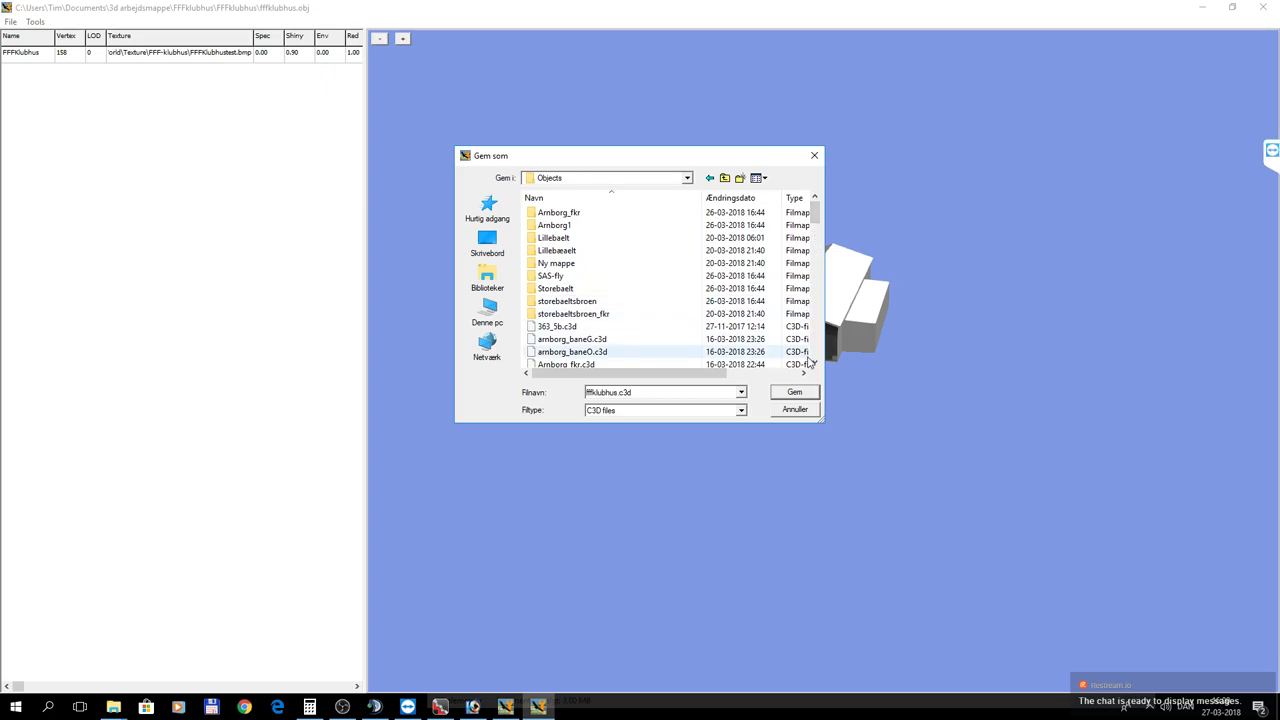
left_click(795, 393)
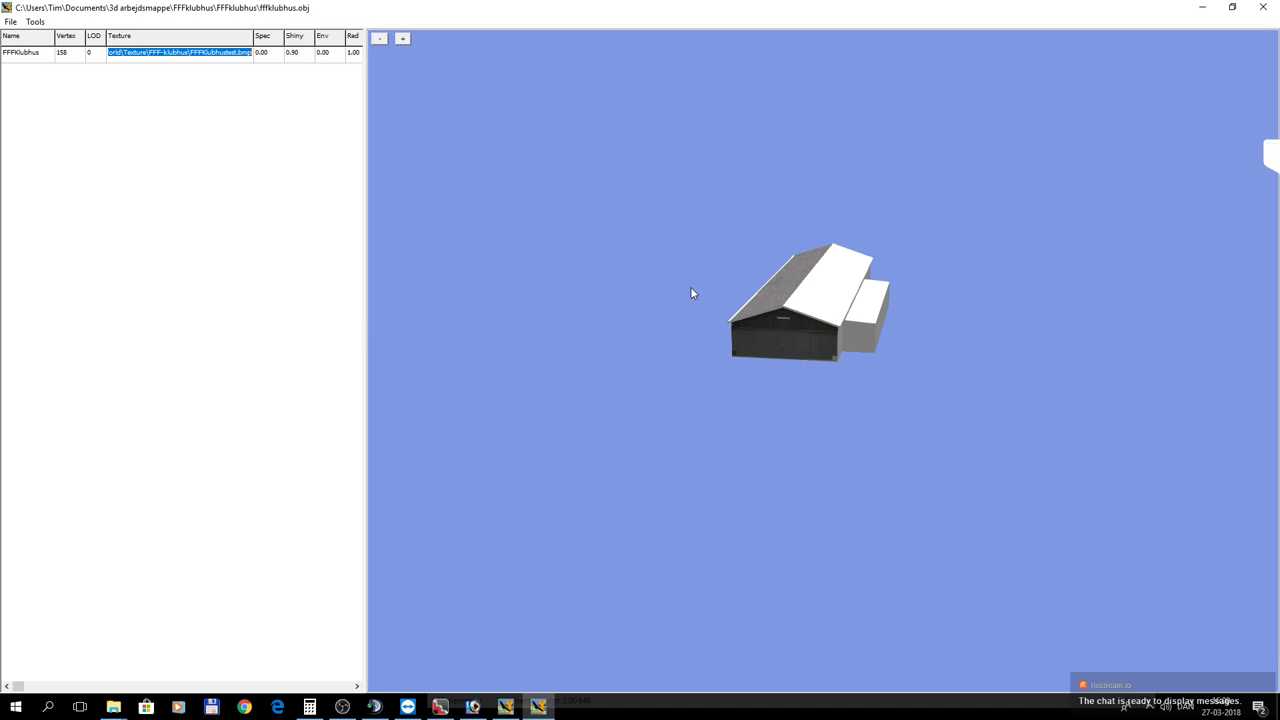
Close the Condor Object Editor, switch to the Landscape Editor and look through its ground object list.
left_click(1262, 7)
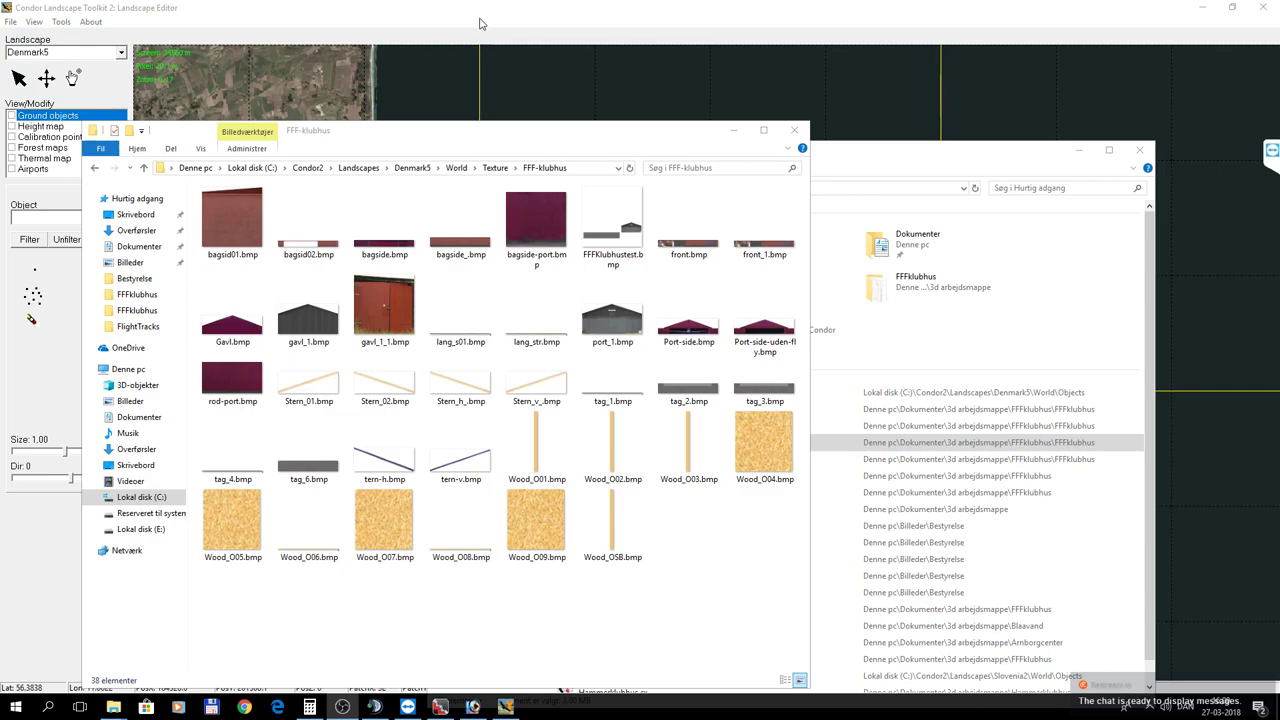
left_click(480, 15)
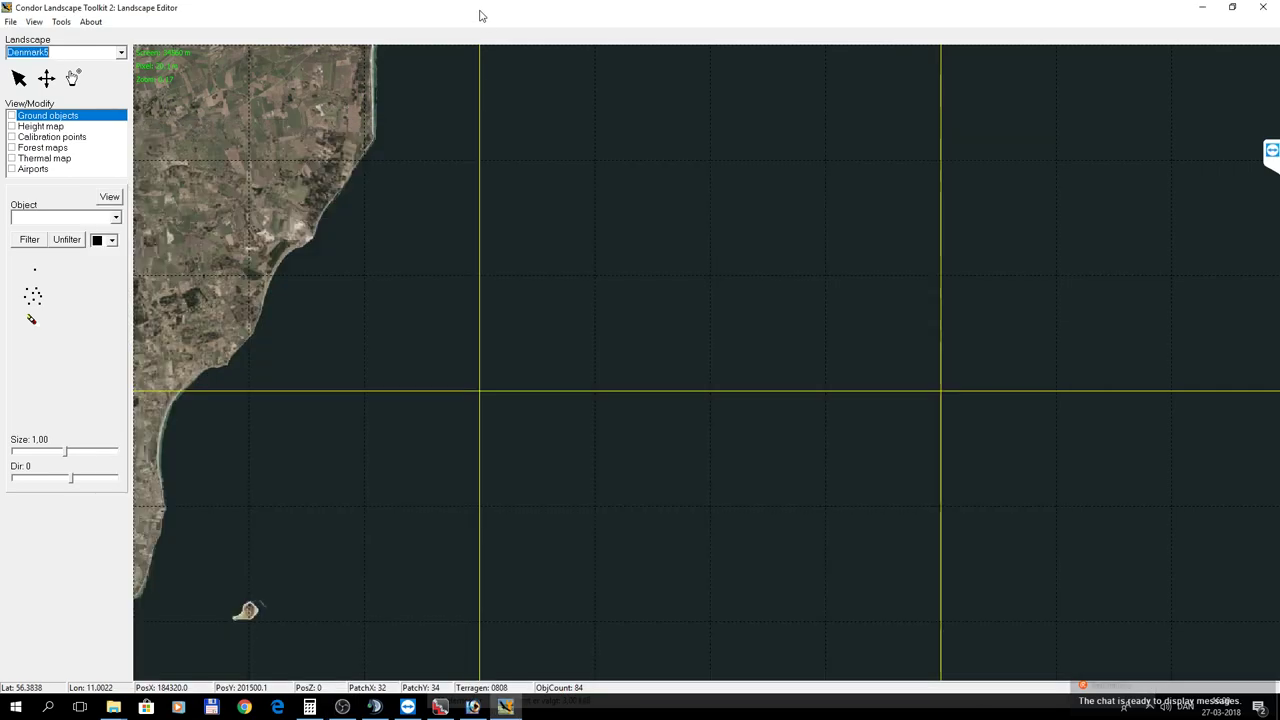
left_click(117, 218)
left_click_drag(118, 250, 251, 243)
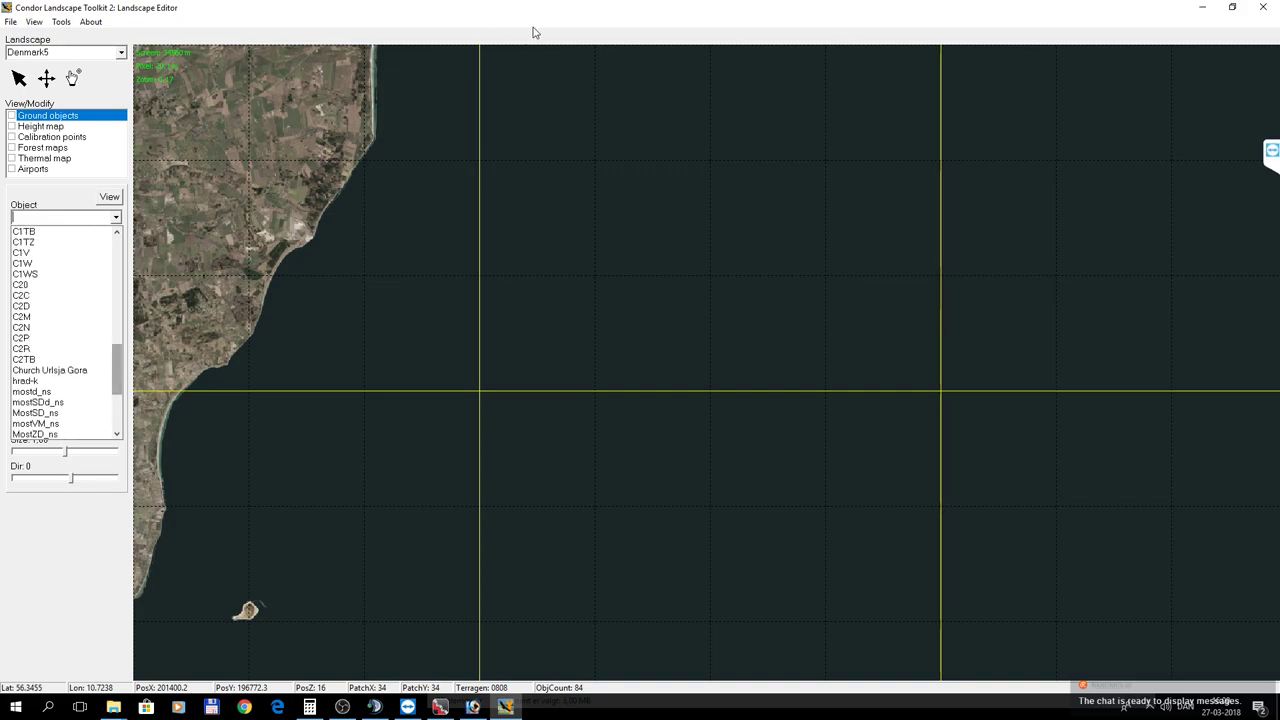
Reload the Denmark5 landscape by switching to Reunion and back to Denmark5.
left_click(123, 54)
left_click(121, 53)
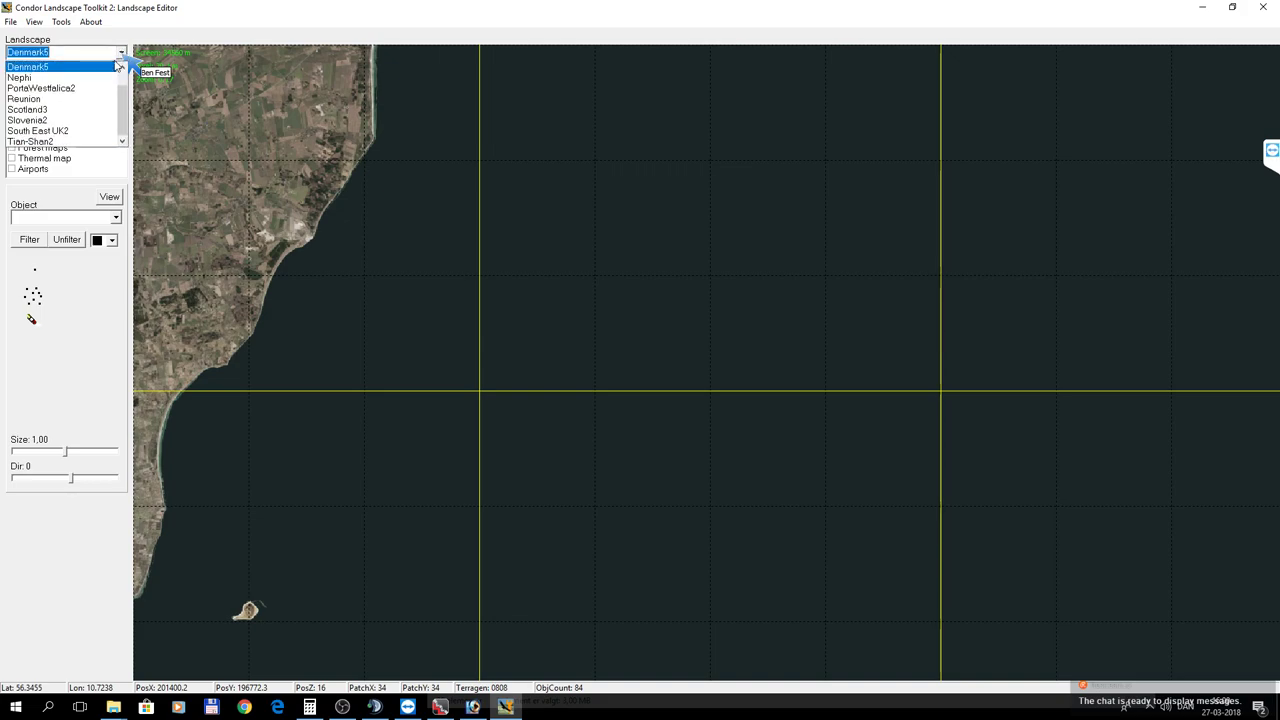
left_click(72, 99)
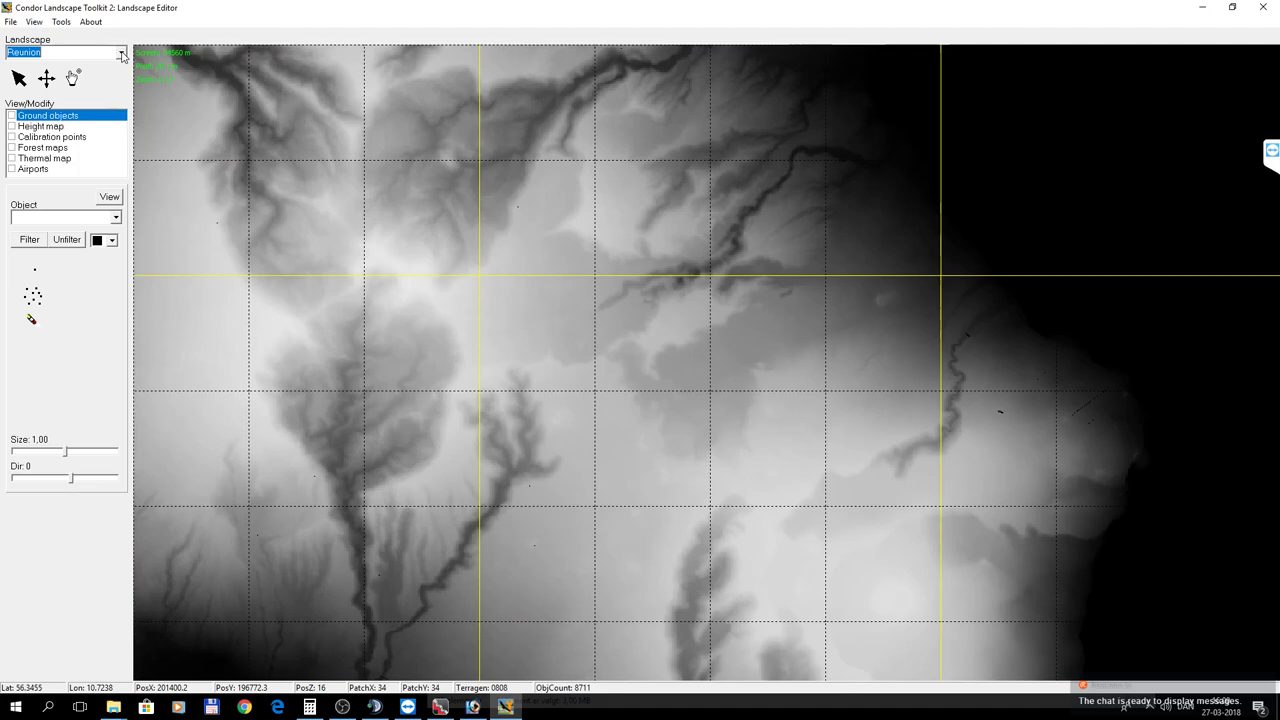
left_click(120, 52)
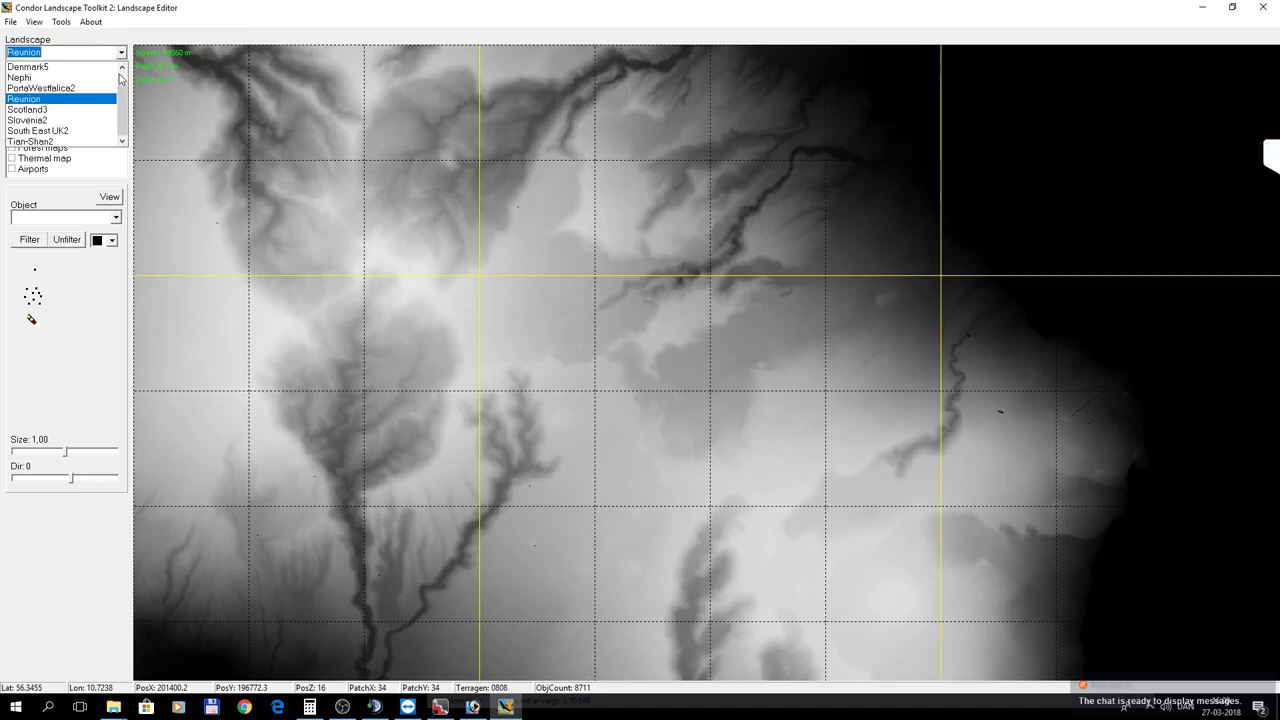
left_click(16, 67)
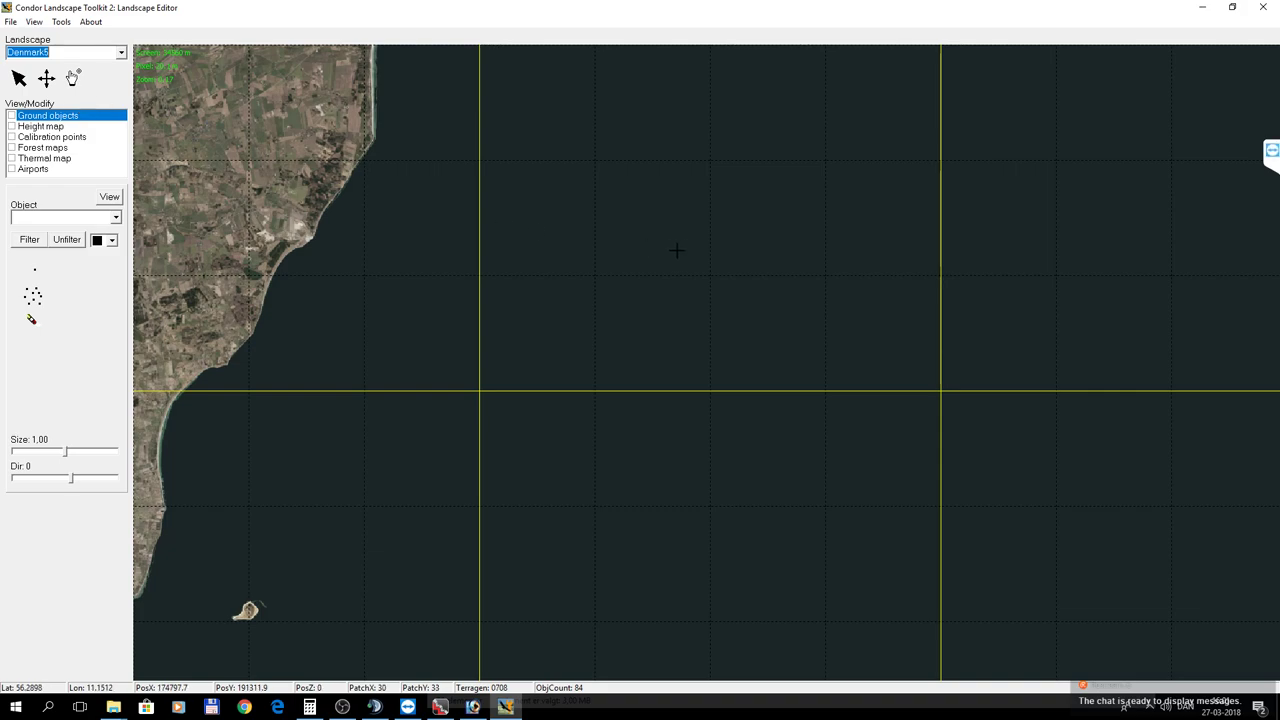
Examine the Denmark5 map with the hand tool, moving east across the sea to the mainland beyond it.
left_click(19, 78)
left_click(46, 78)
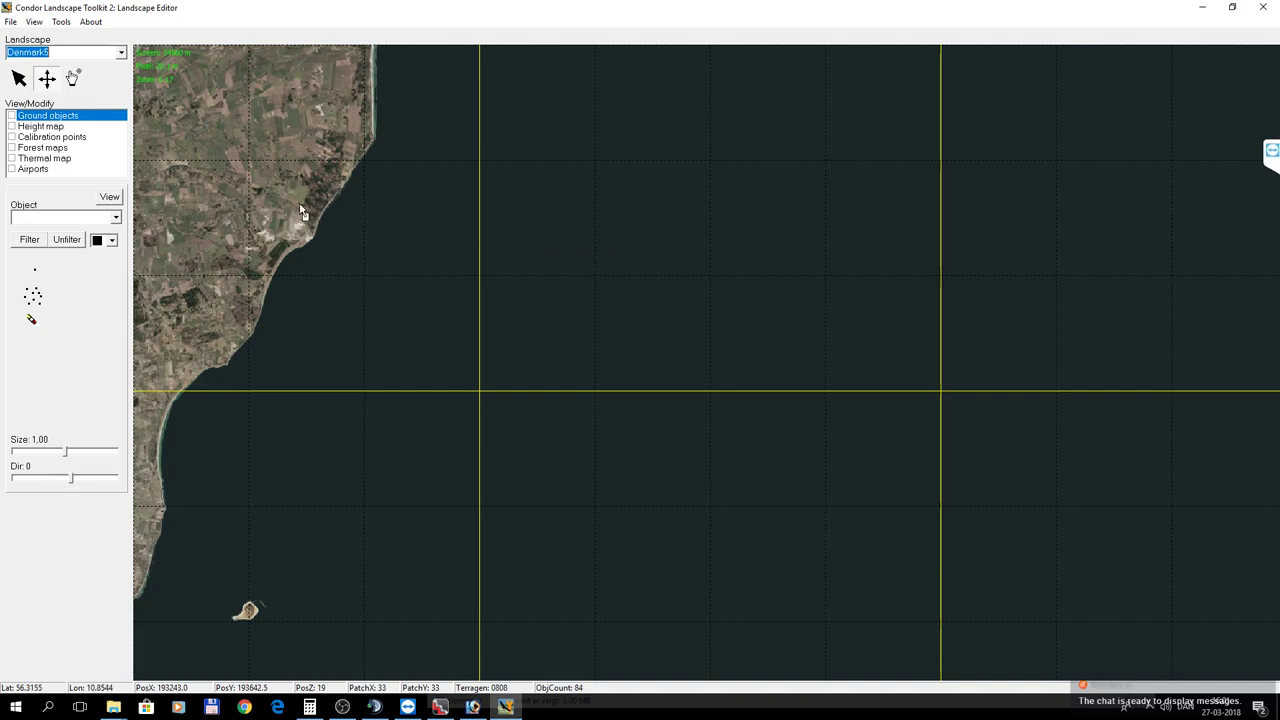
left_click(19, 78)
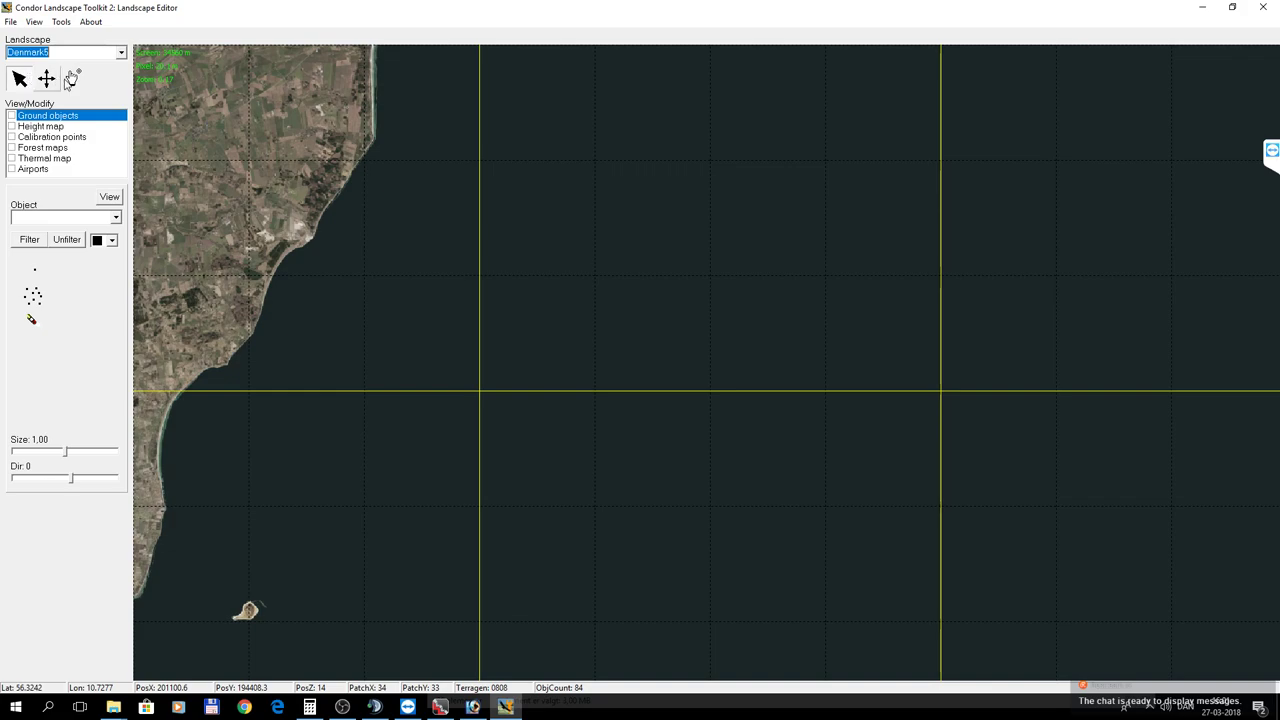
left_click(74, 79)
left_click_drag(770, 293, 534, 326)
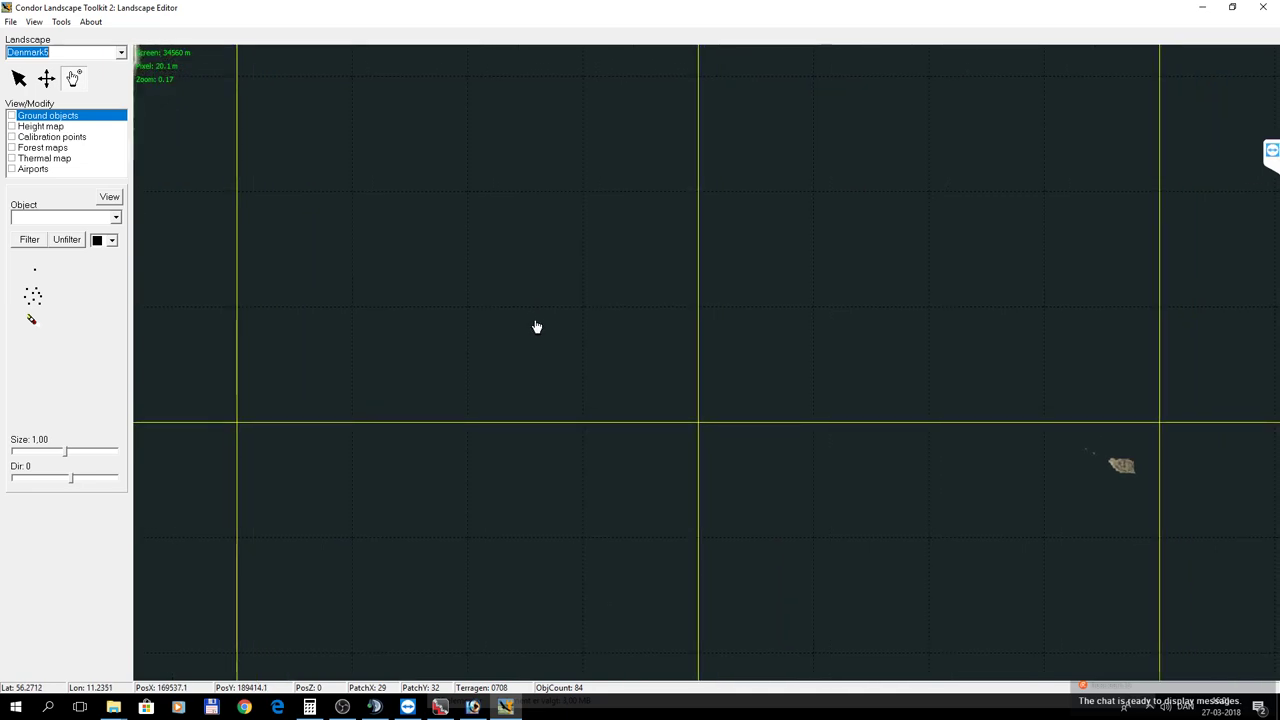
left_click_drag(797, 309, 491, 320)
left_click_drag(616, 280, 370, 300)
left_click_drag(833, 280, 431, 251)
left_click_drag(964, 318, 584, 298)
left_click_drag(842, 285, 466, 333)
left_click_drag(917, 269, 580, 245)
left_click_drag(821, 264, 627, 282)
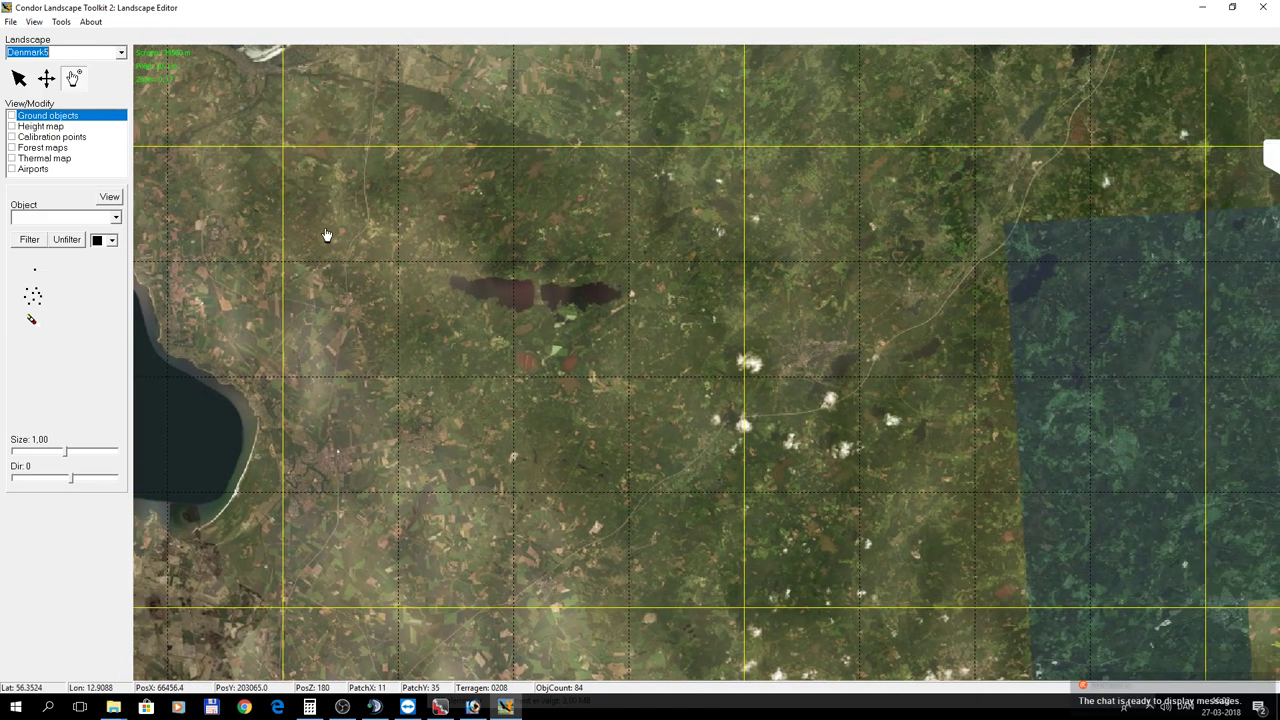
Show the airports layer on the Denmark5 map and search back westward over the sea for the airfields.
left_click(12, 170)
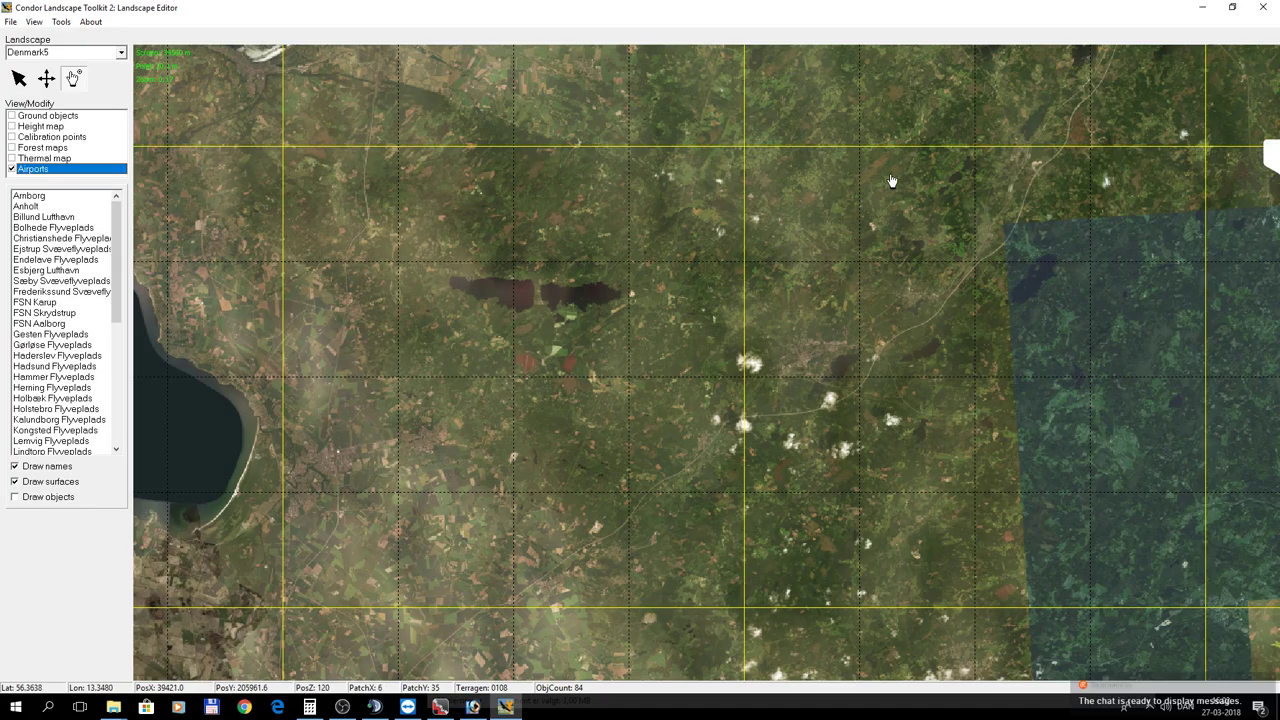
left_click_drag(915, 183, 420, 310)
left_click_drag(930, 90, 818, 220)
left_click_drag(499, 310, 880, 270)
left_click_drag(445, 395, 832, 352)
left_click_drag(380, 292, 720, 302)
left_click_drag(364, 380, 606, 394)
mouse_move(617, 344)
left_mouse_down()
mouse_move(649, 237)
mouse_move(853, 254)
left_mouse_up()
left_click_drag(506, 275, 846, 309)
left_click_drag(572, 325, 606, 329)
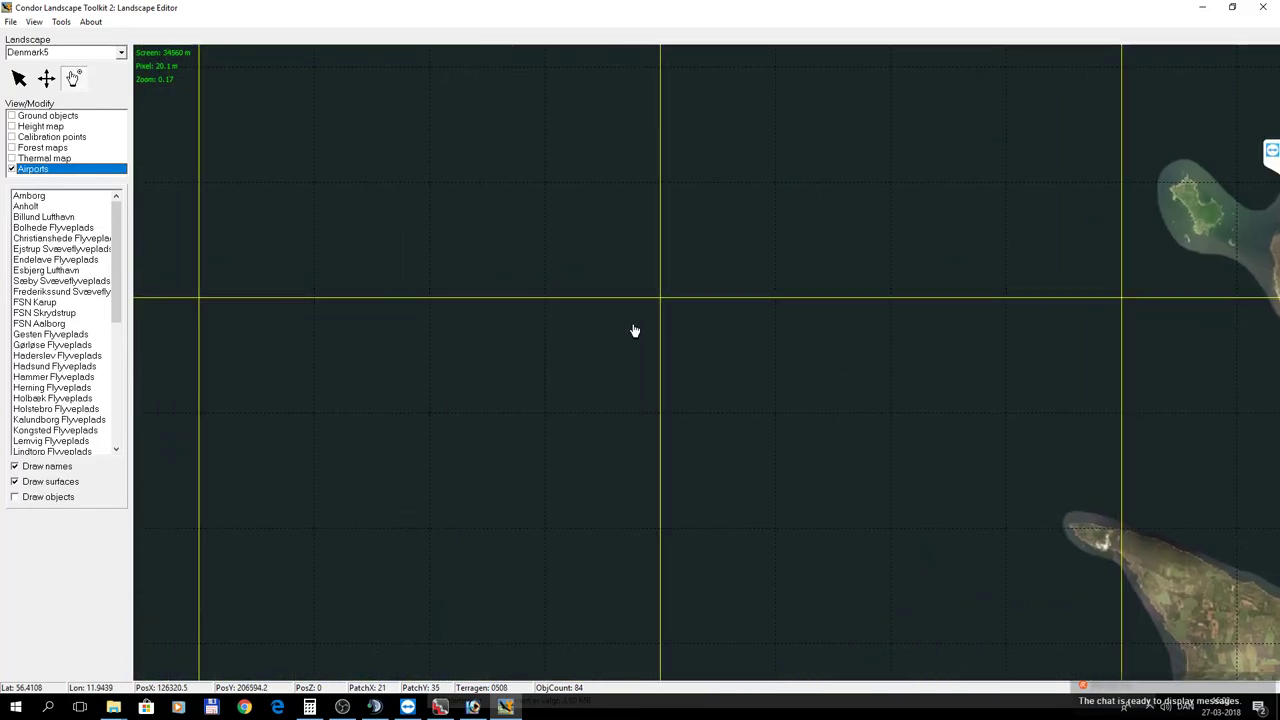
left_click_drag(433, 319, 698, 337)
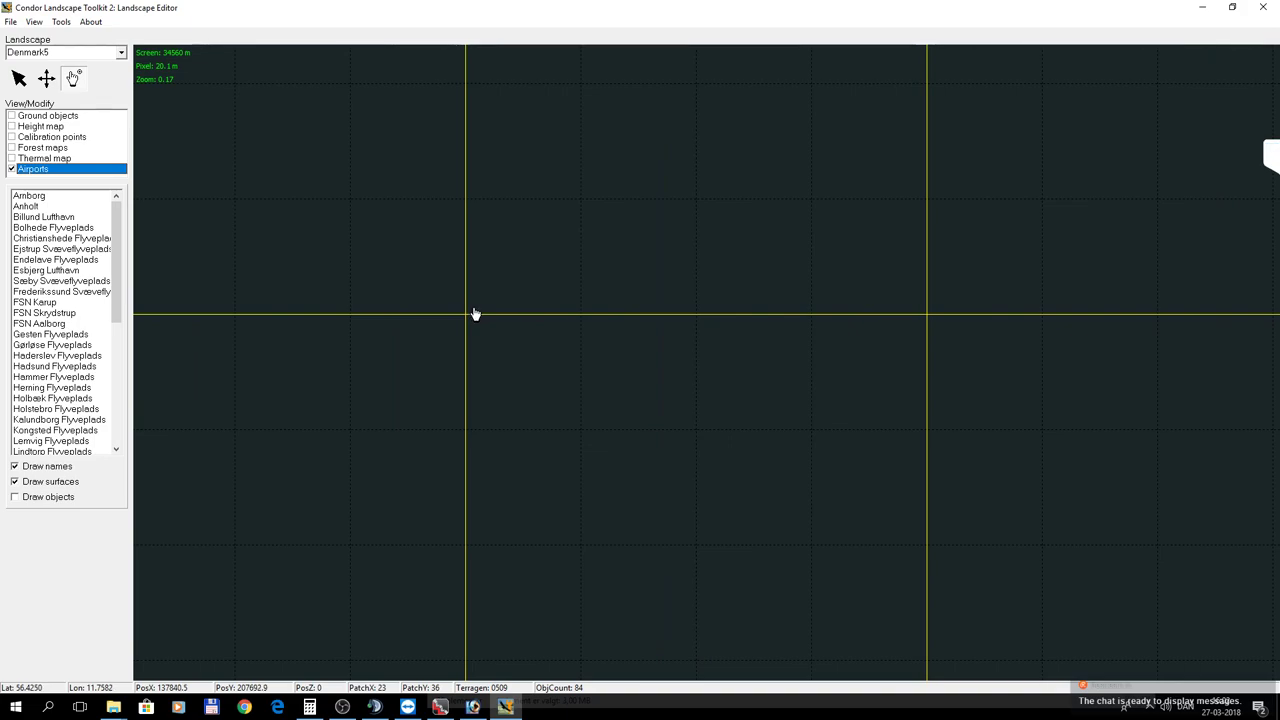
left_click(34, 22)
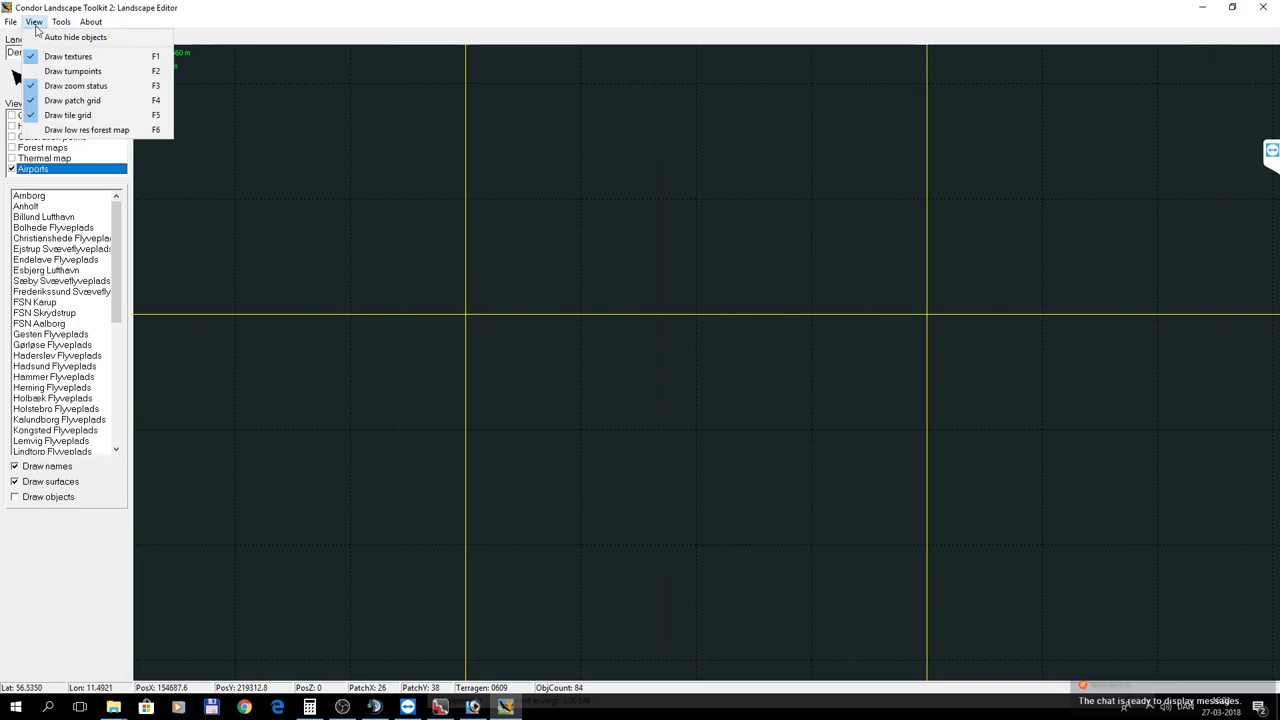
left_click(121, 8)
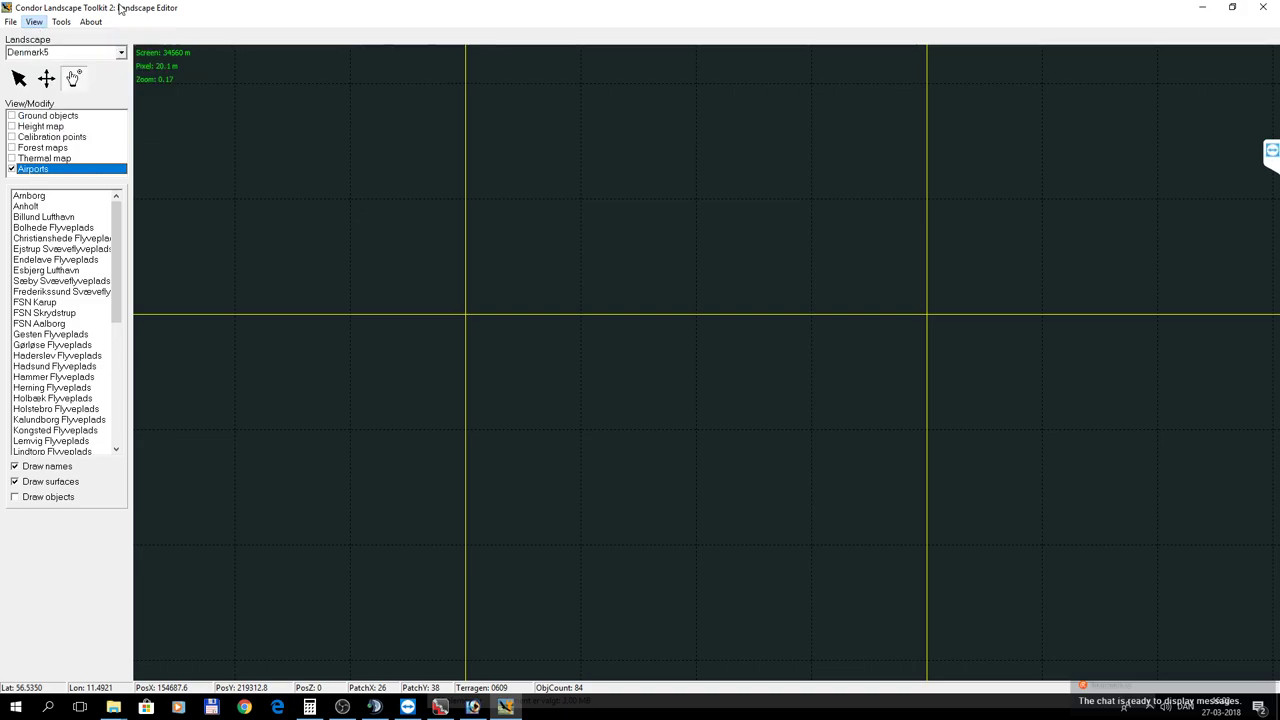
Locate the Frederikssund Svæveflyveplads airfield on the Denmark5 map and examine its runway area up close.
scroll(373, 245, "down", 1)
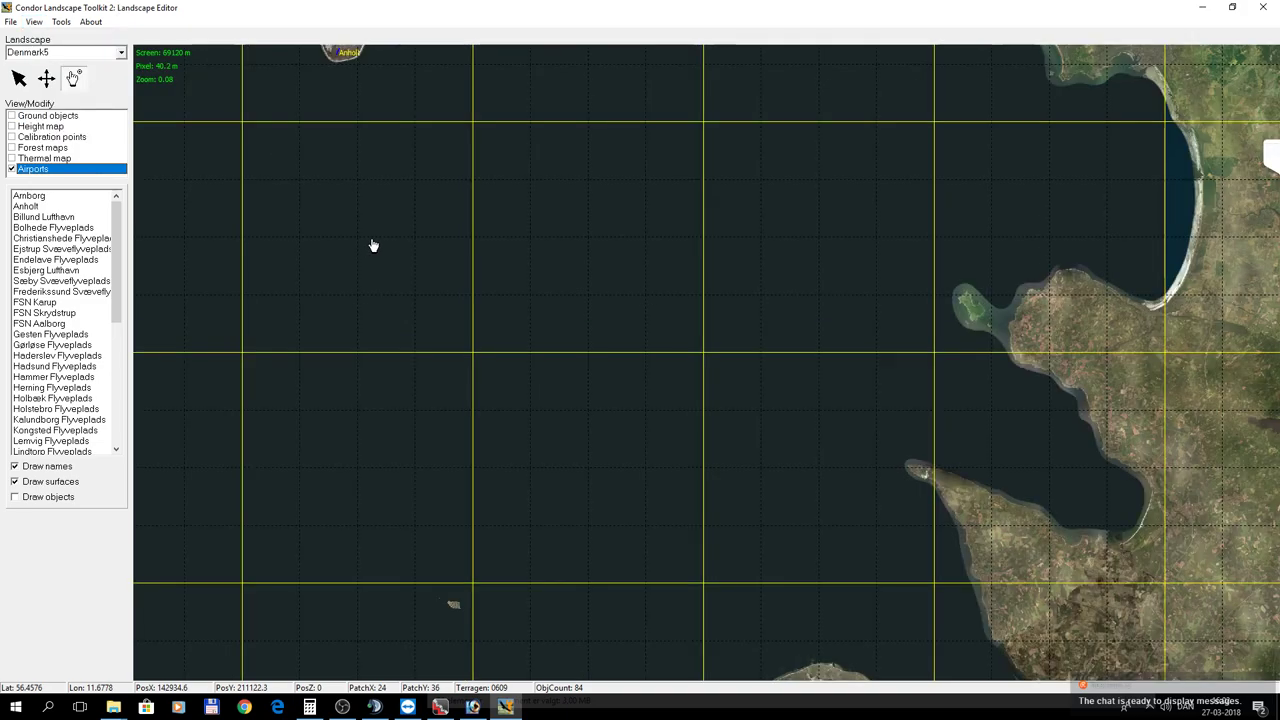
scroll(373, 245, "down", 1)
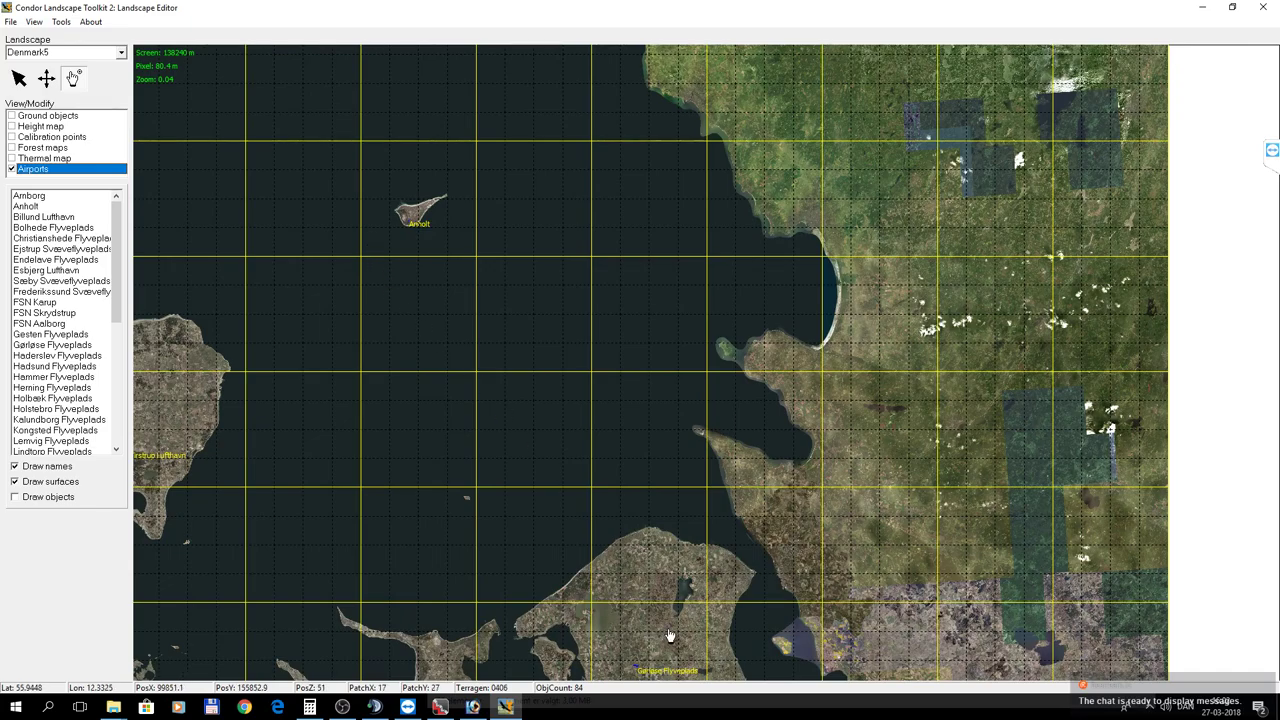
left_click_drag(641, 569, 623, 517)
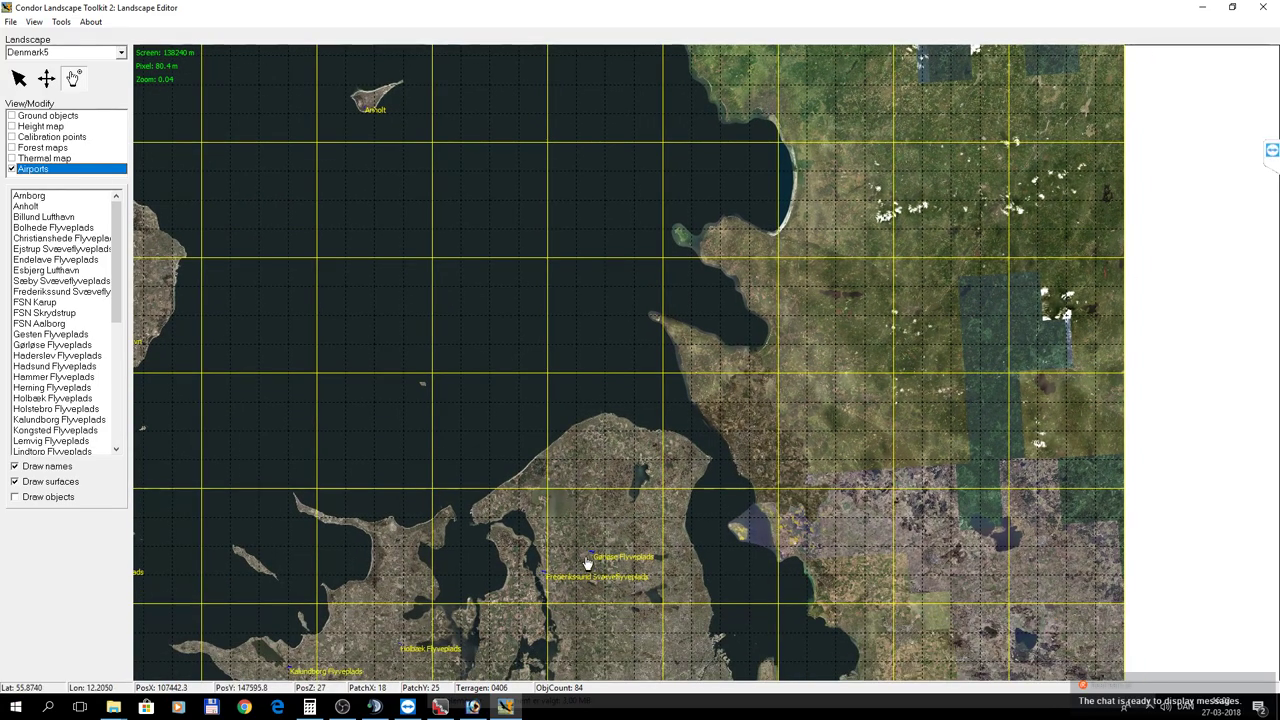
left_click_drag(563, 580, 557, 337)
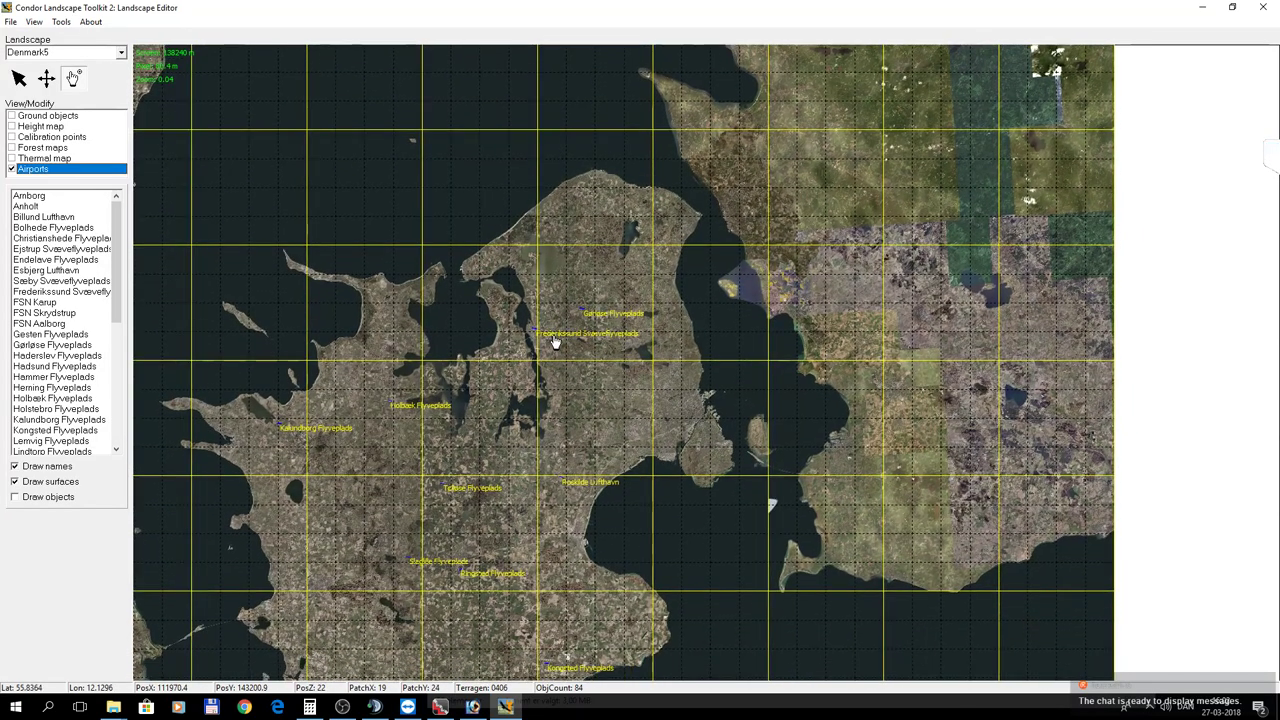
scroll(545, 340, "up", 1)
scroll(480, 390, "up", 1)
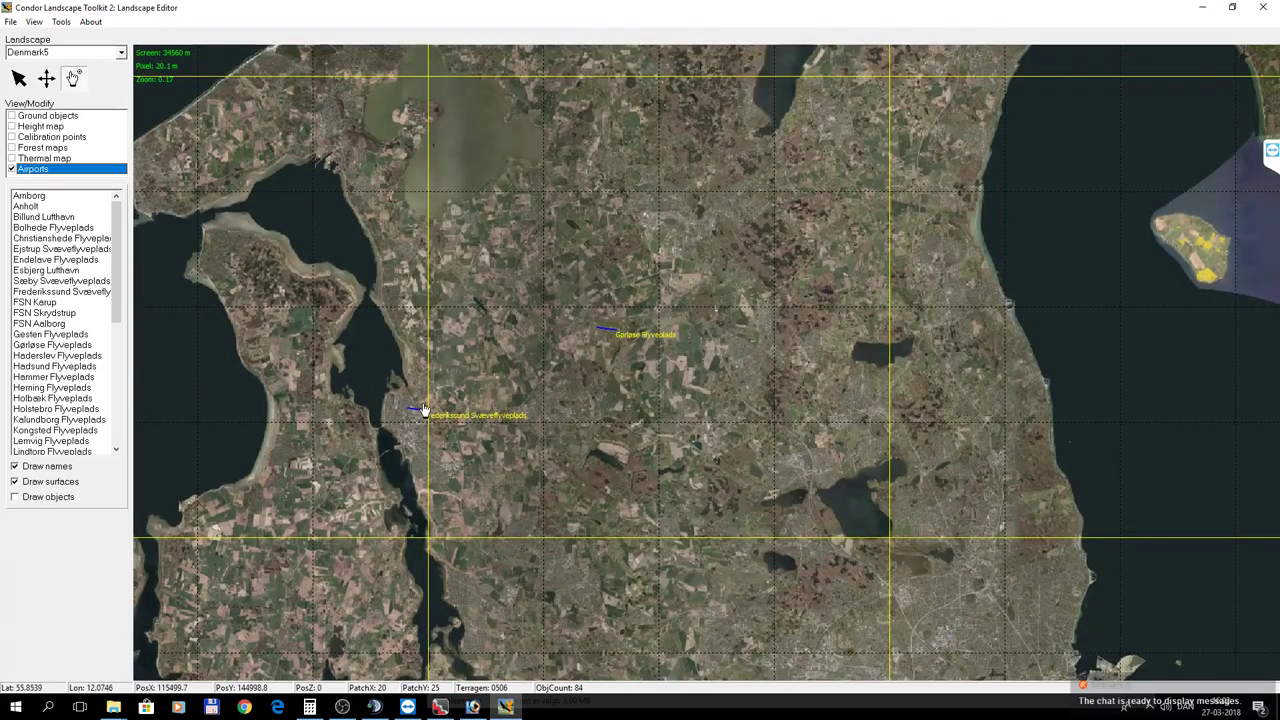
scroll(423, 420, "up", 1)
scroll(463, 390, "up", 1)
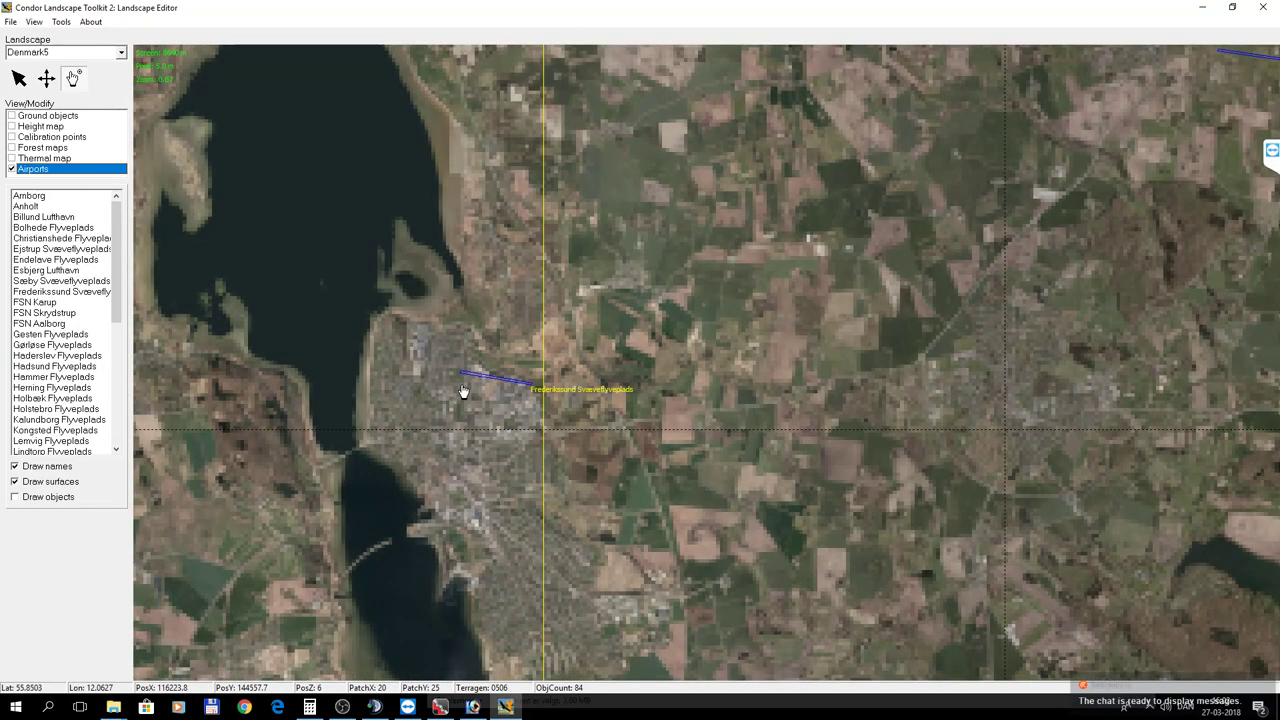
scroll(485, 410, "up", 1)
scroll(530, 418, "up", 1)
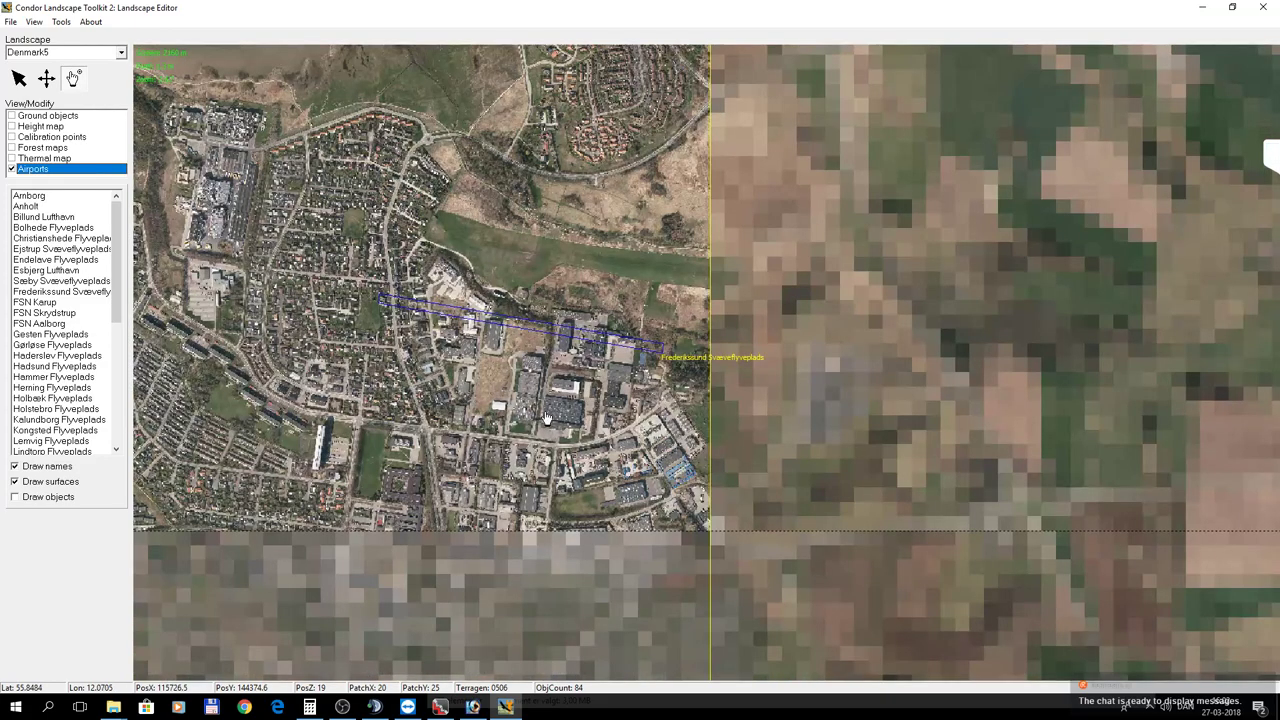
left_click_drag(577, 403, 522, 450)
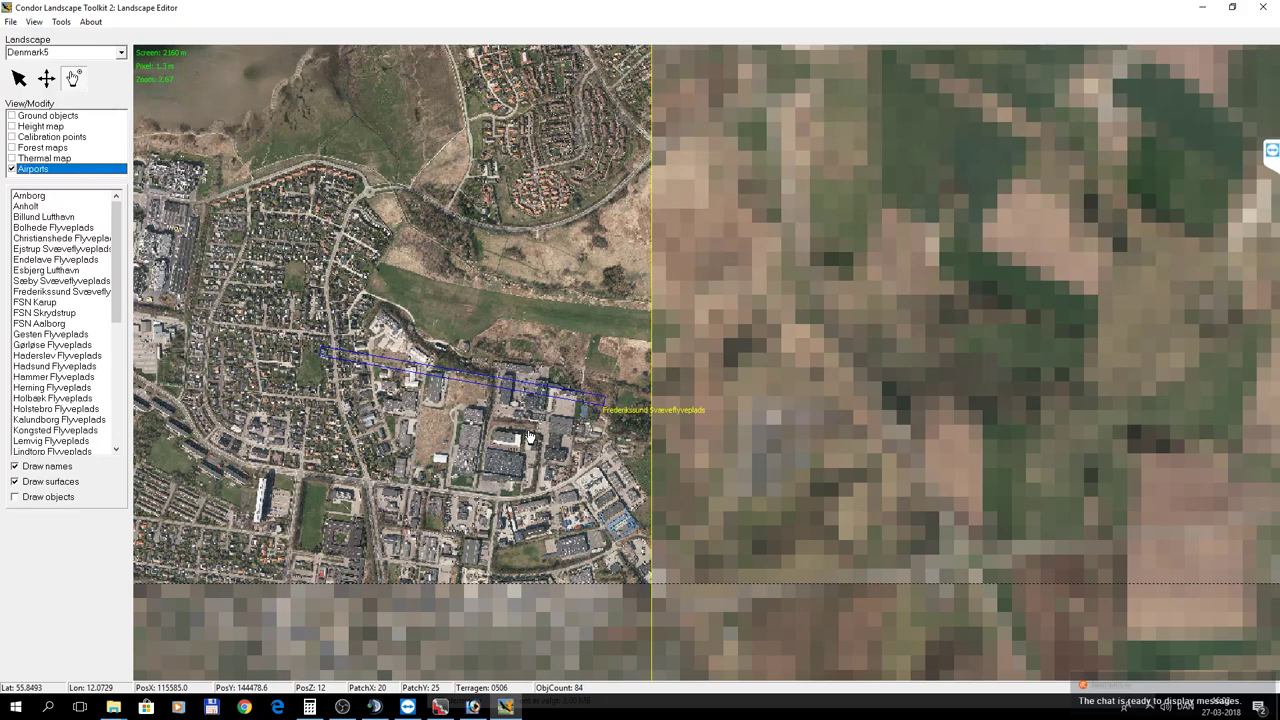
Show the ground objects layer on the Denmark5 map and choose fffklubhus as the object to place.
left_click_drag(520, 440, 384, 467)
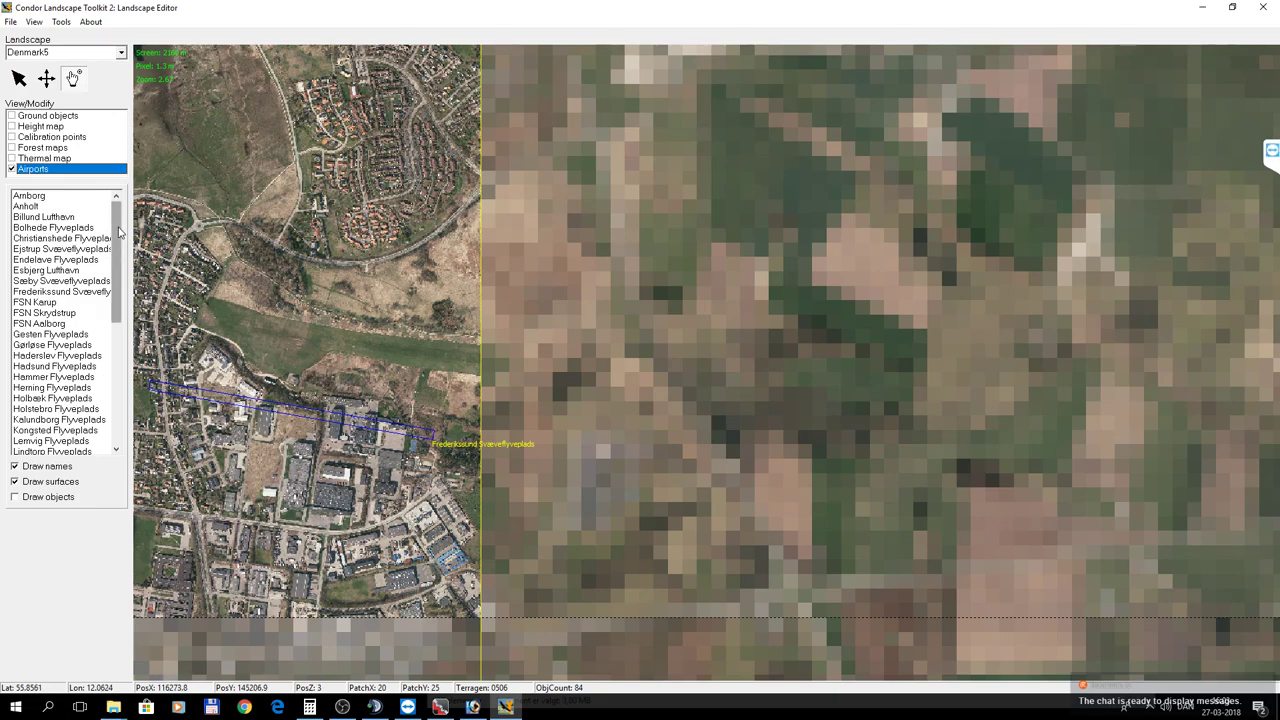
left_click_drag(119, 231, 128, 263)
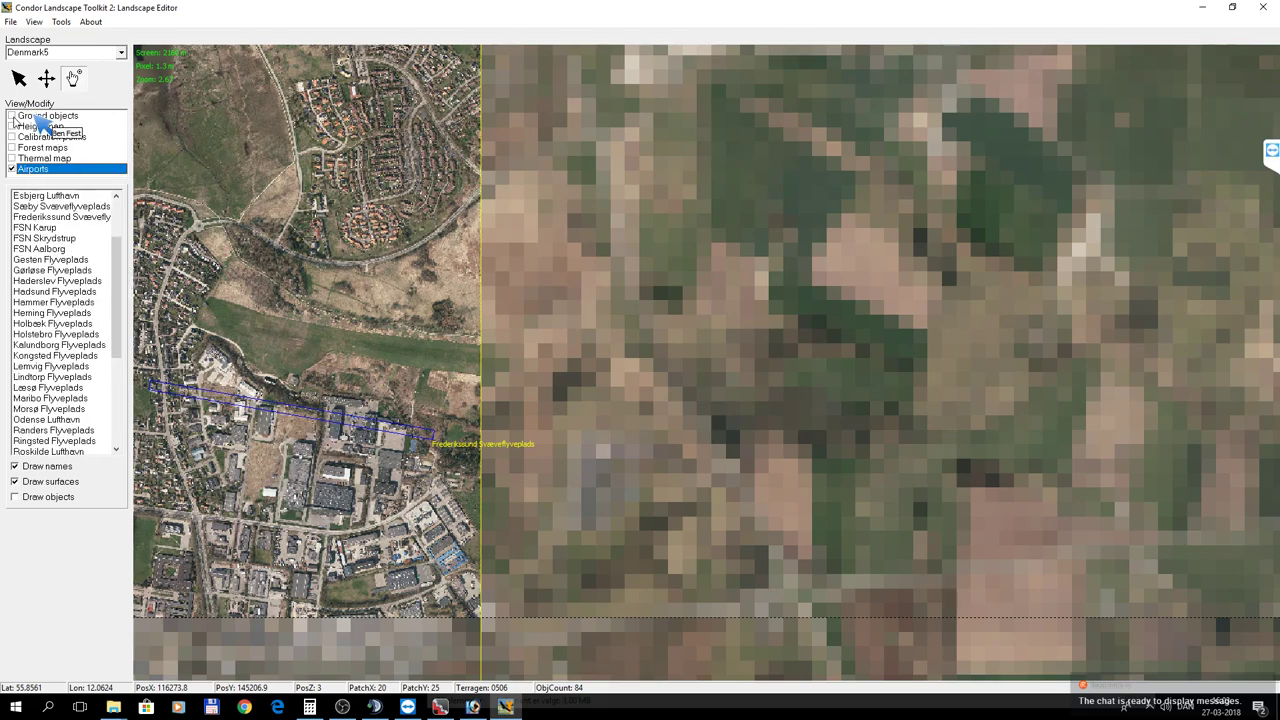
left_click(13, 117)
left_click(115, 217)
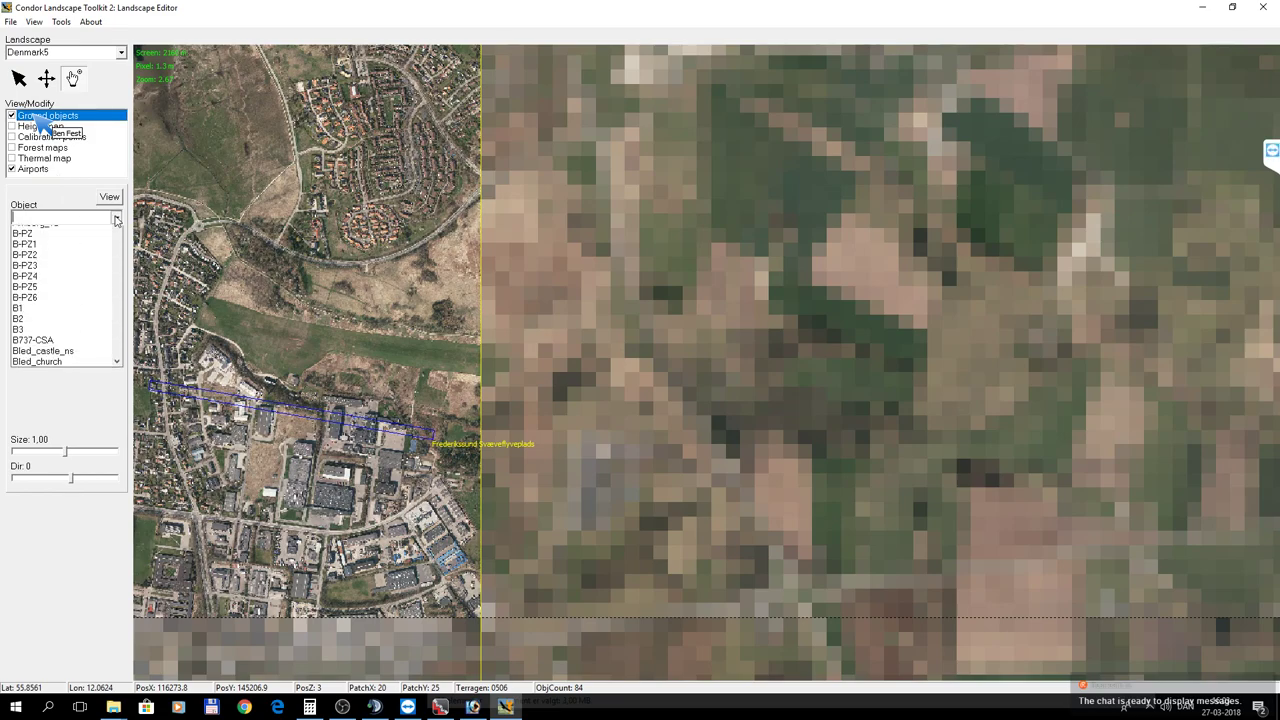
left_click_drag(118, 246, 118, 356)
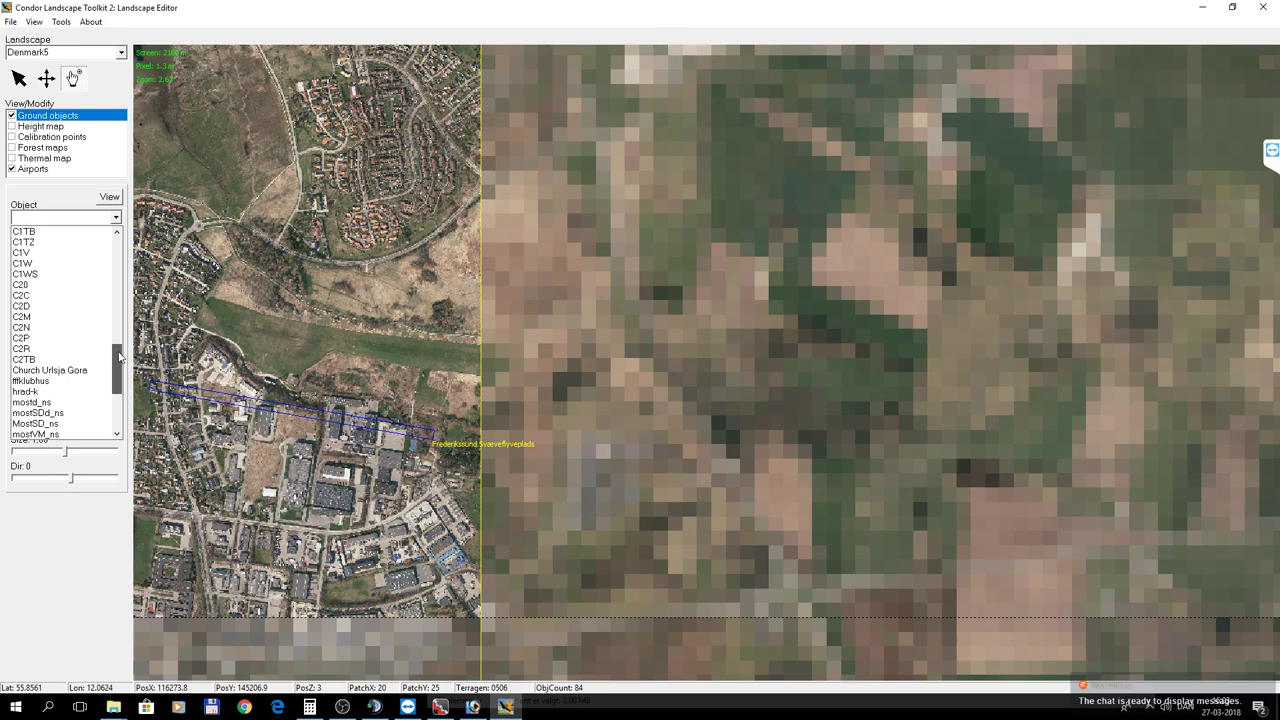
left_click(30, 381)
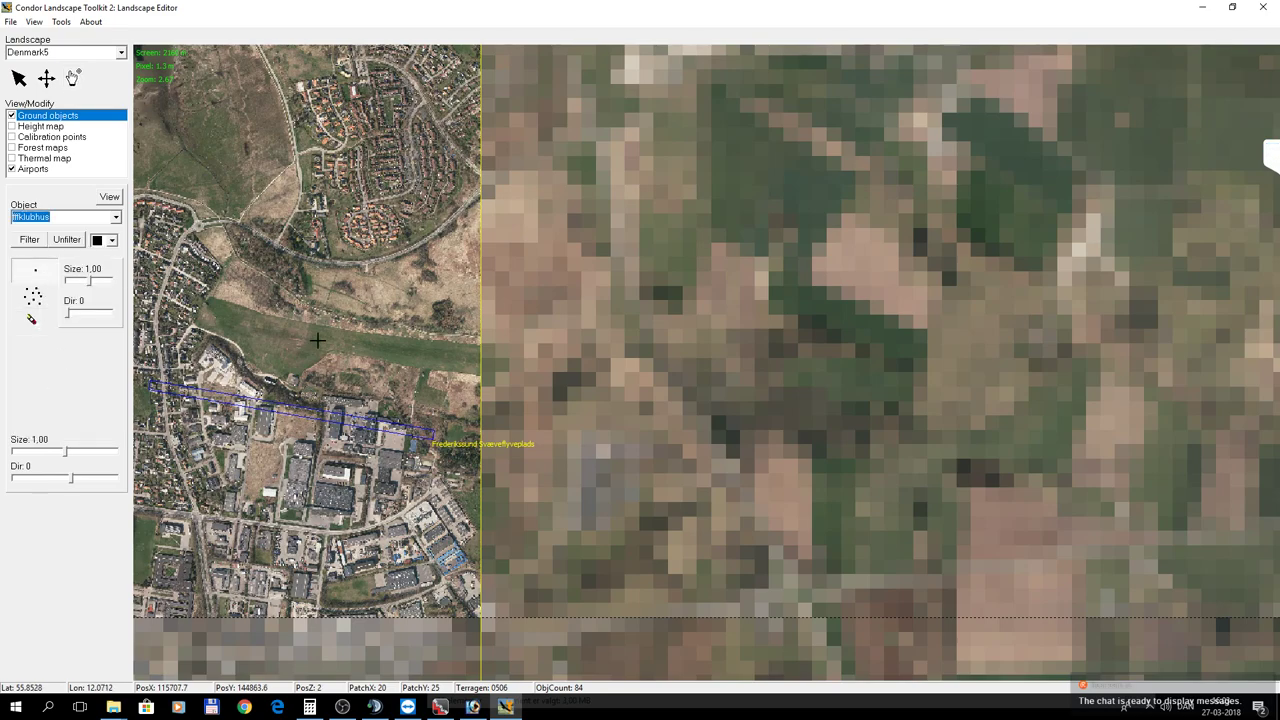
Place two fffklubhus objects near the green airfield strip north of the Frederikssund runway outline and erase the eastern one.
left_click(297, 371)
left_click(329, 353)
left_click(32, 319)
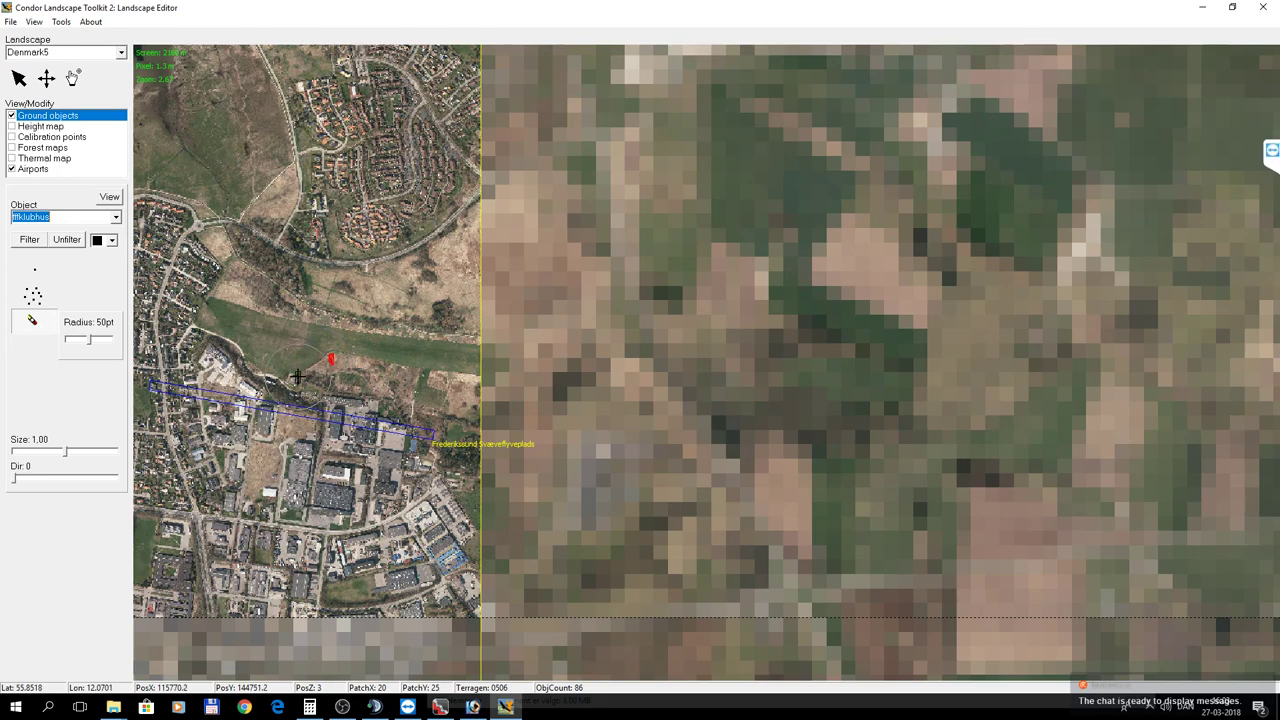
left_click(331, 358)
Move the remaining fffklubhus object slightly north onto the green airfield strip.
left_click(46, 78)
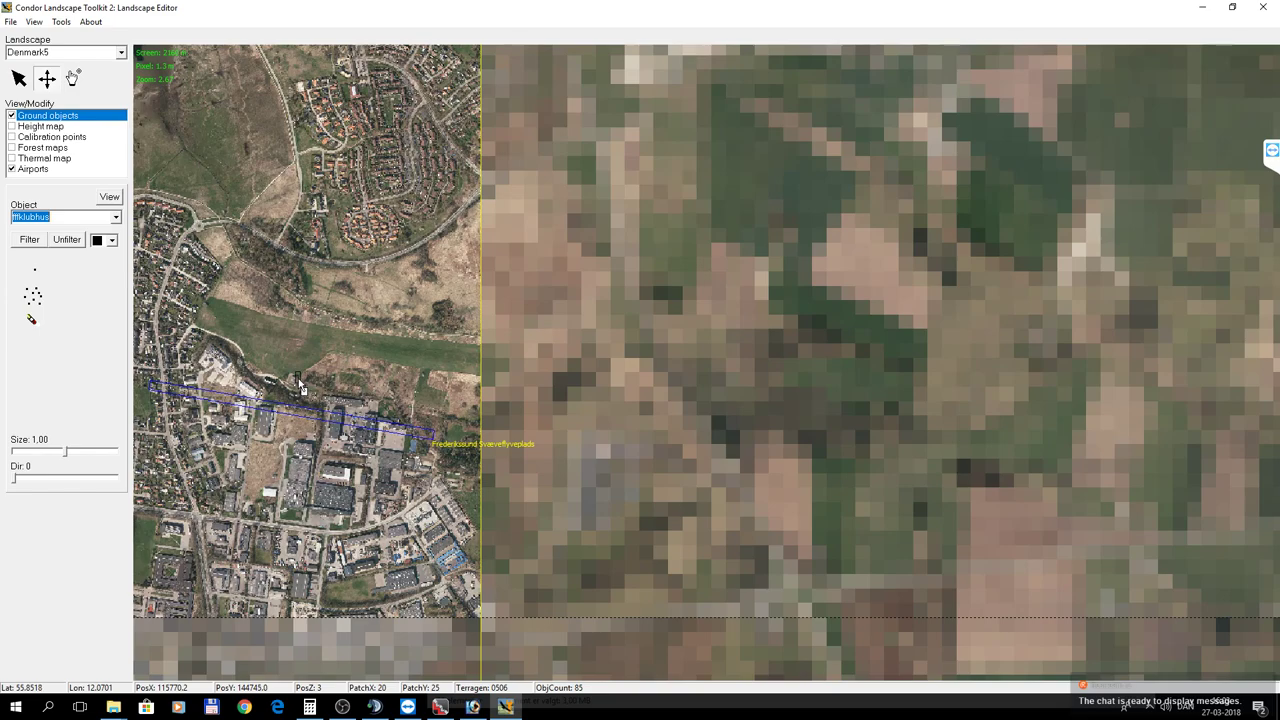
left_click(18, 78)
left_click(298, 381)
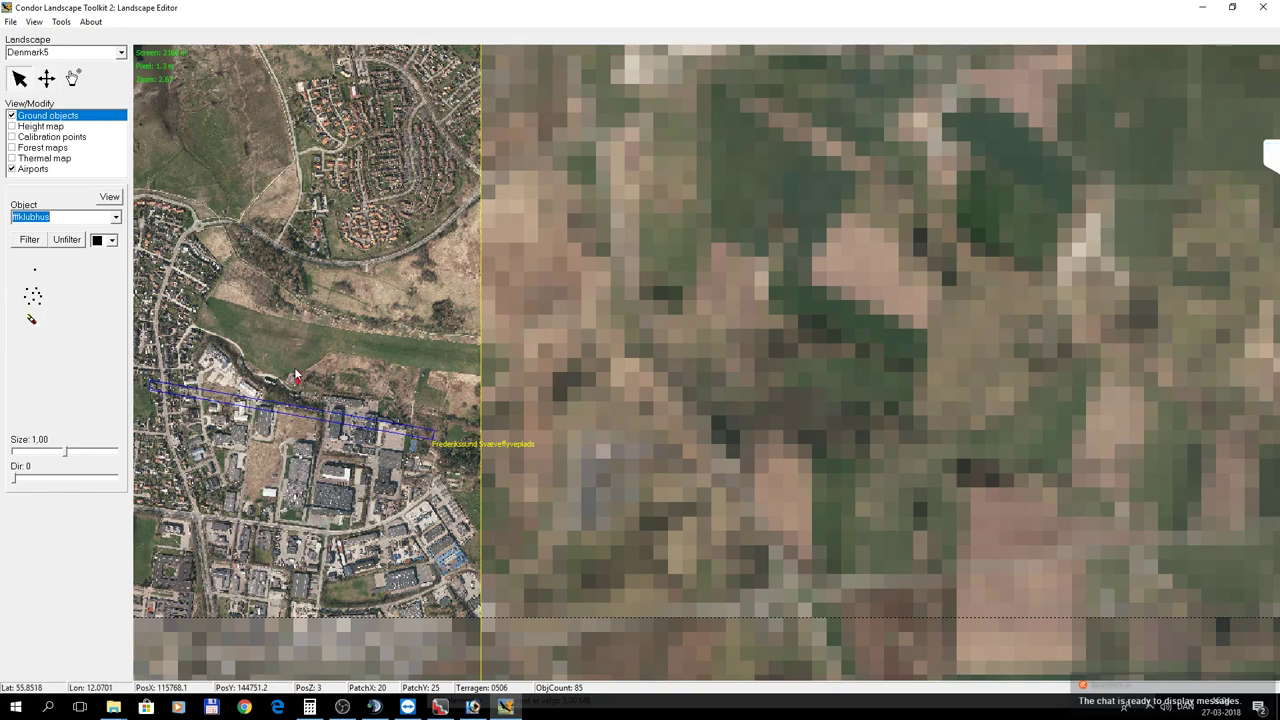
left_click(48, 84)
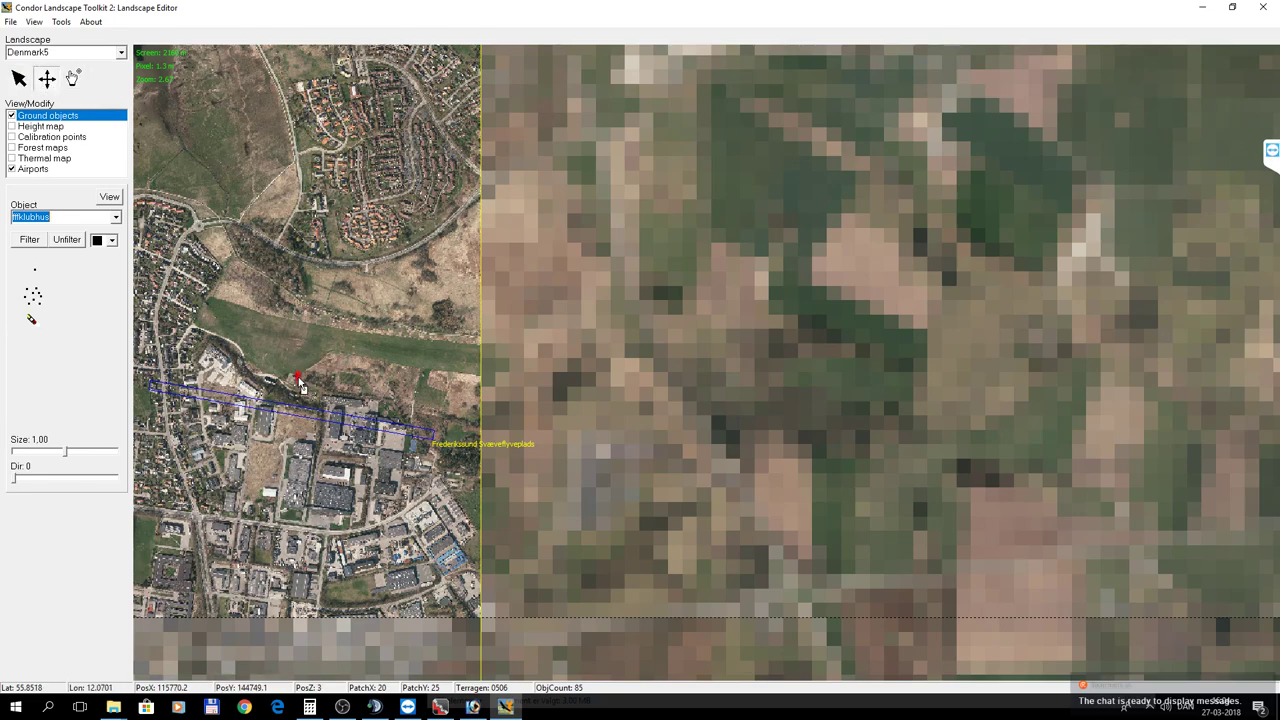
left_click_drag(298, 377, 287, 350)
Save the Denmark5 landscape with the placed clubhouse object.
left_click(10, 21)
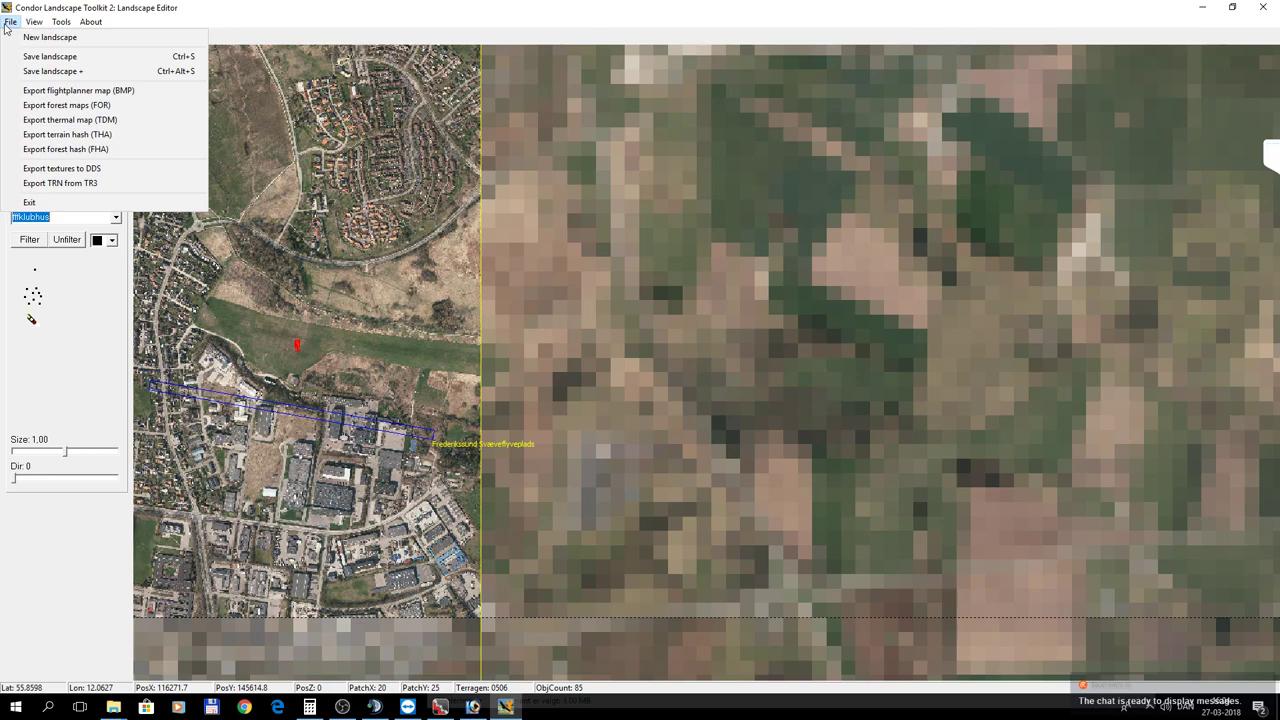
left_click(44, 57)
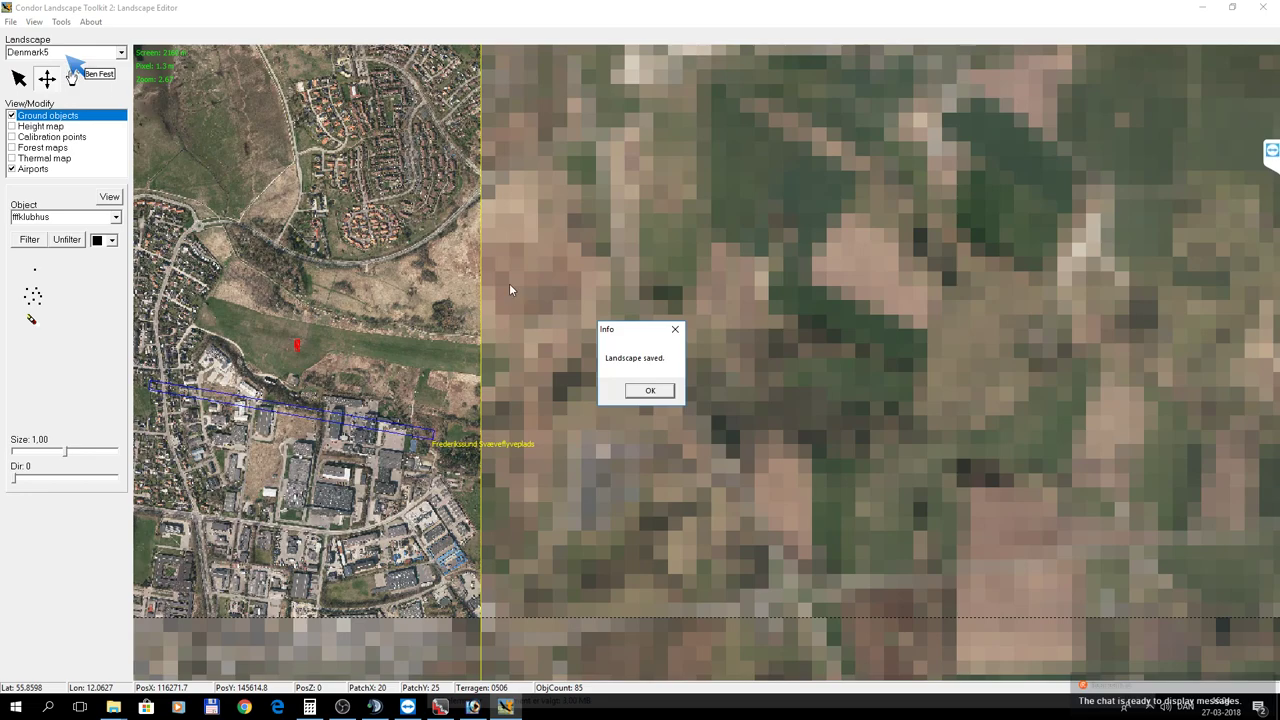
left_click(642, 391)
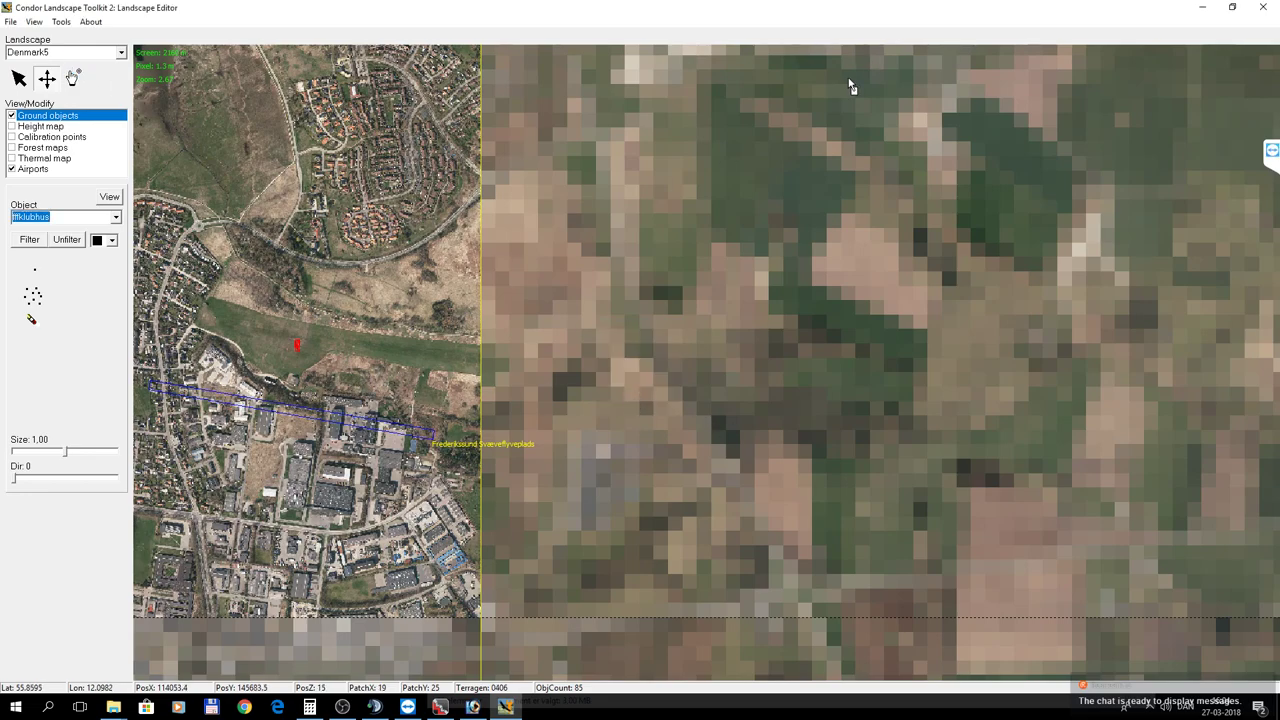
Launch Condor 2, plan a free flight and set its landscape to Denmark5, discarding the current task.
left_click(1202, 8)
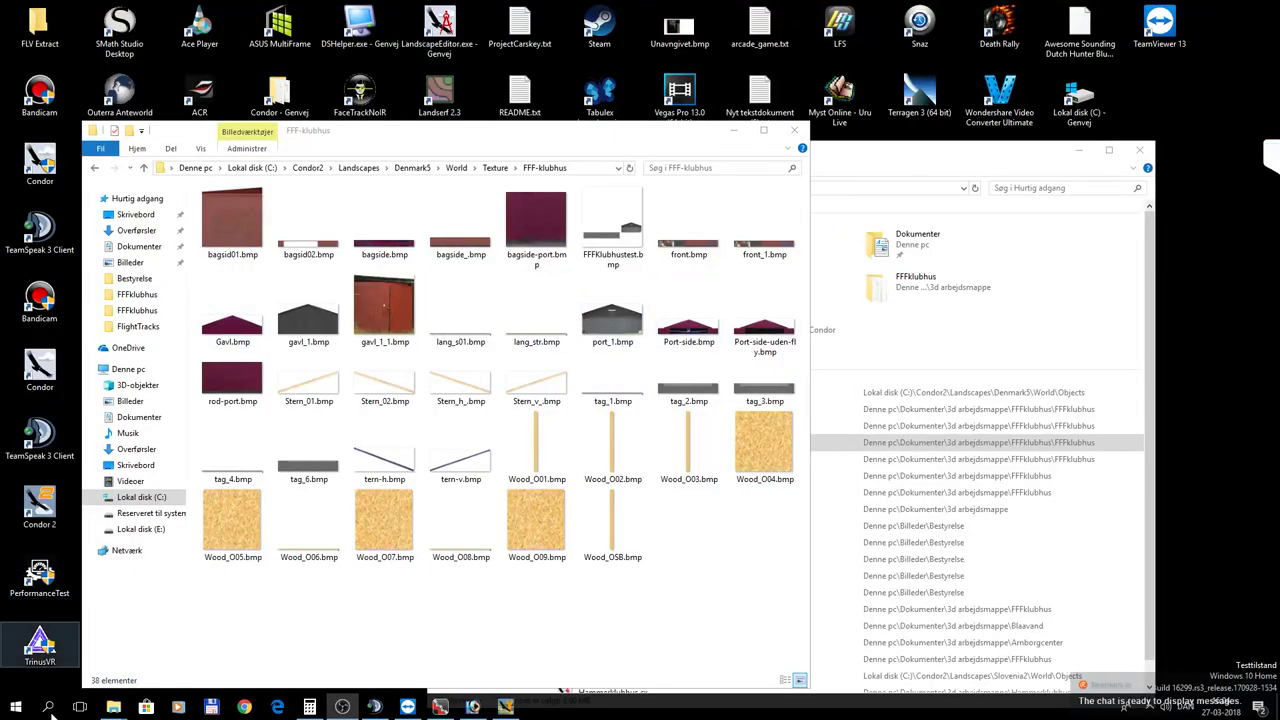
left_click(16, 707)
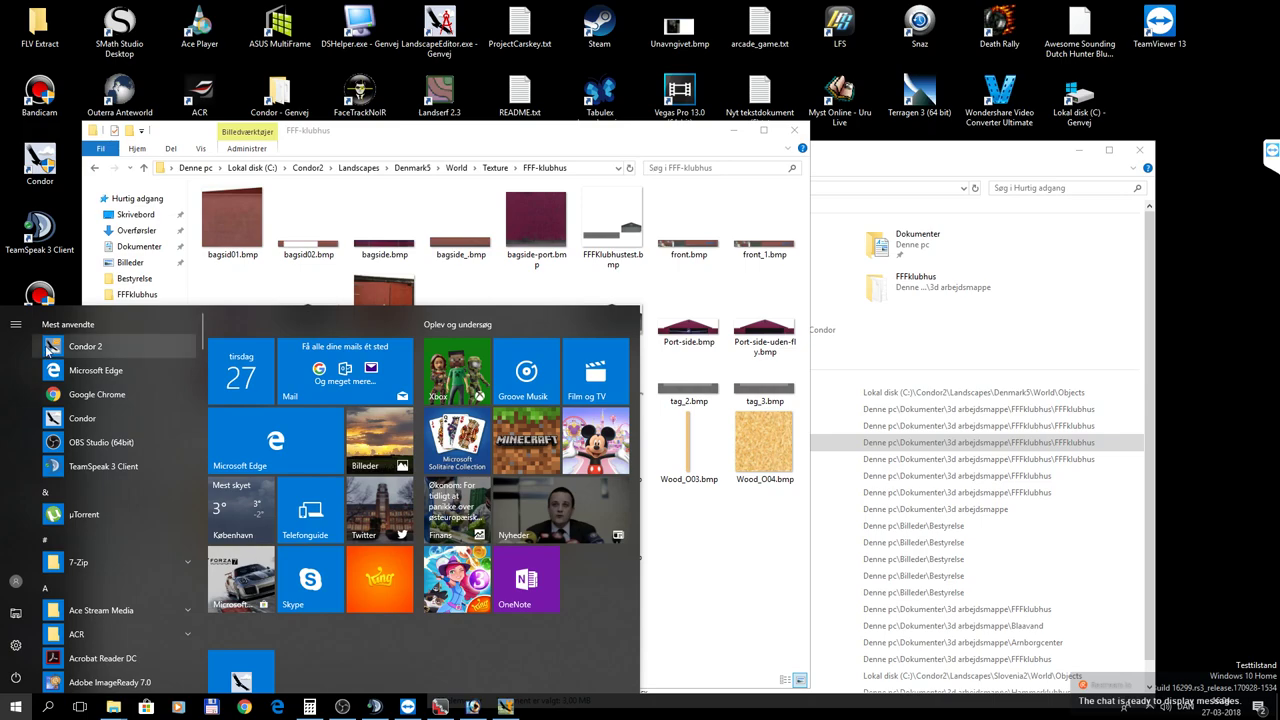
left_click(77, 347)
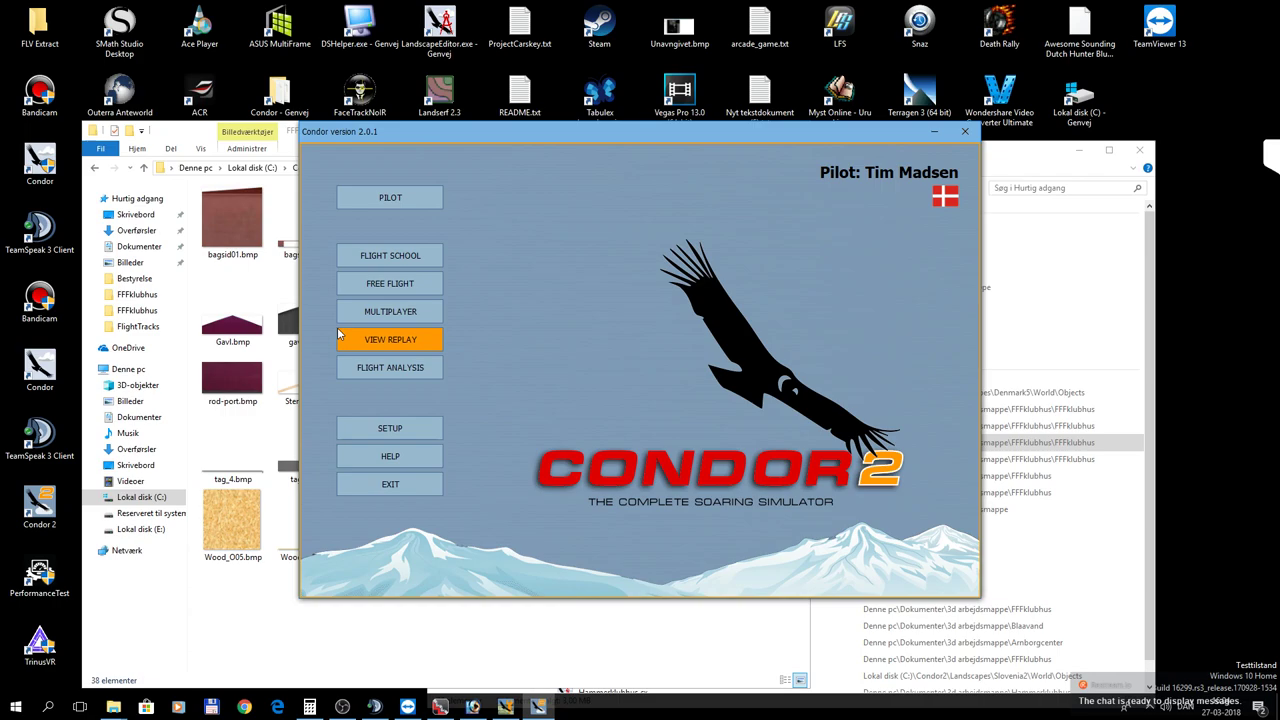
left_click(389, 284)
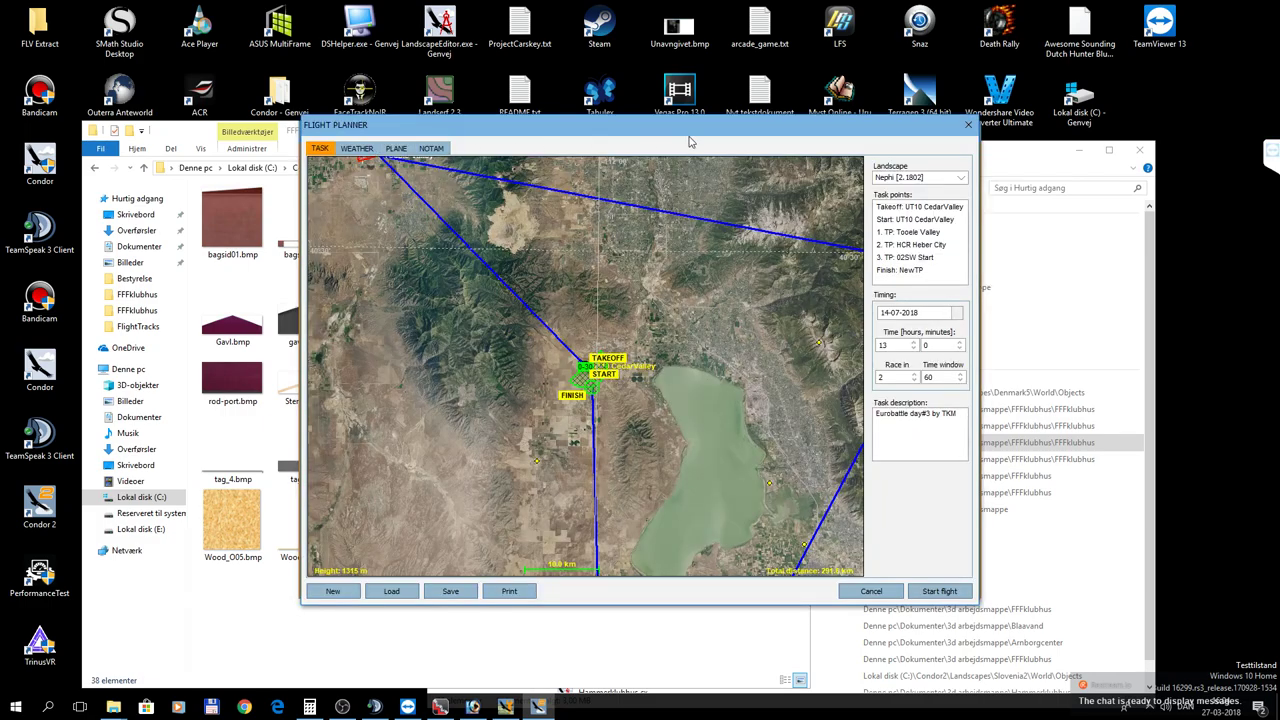
left_click(958, 178)
left_click(936, 194)
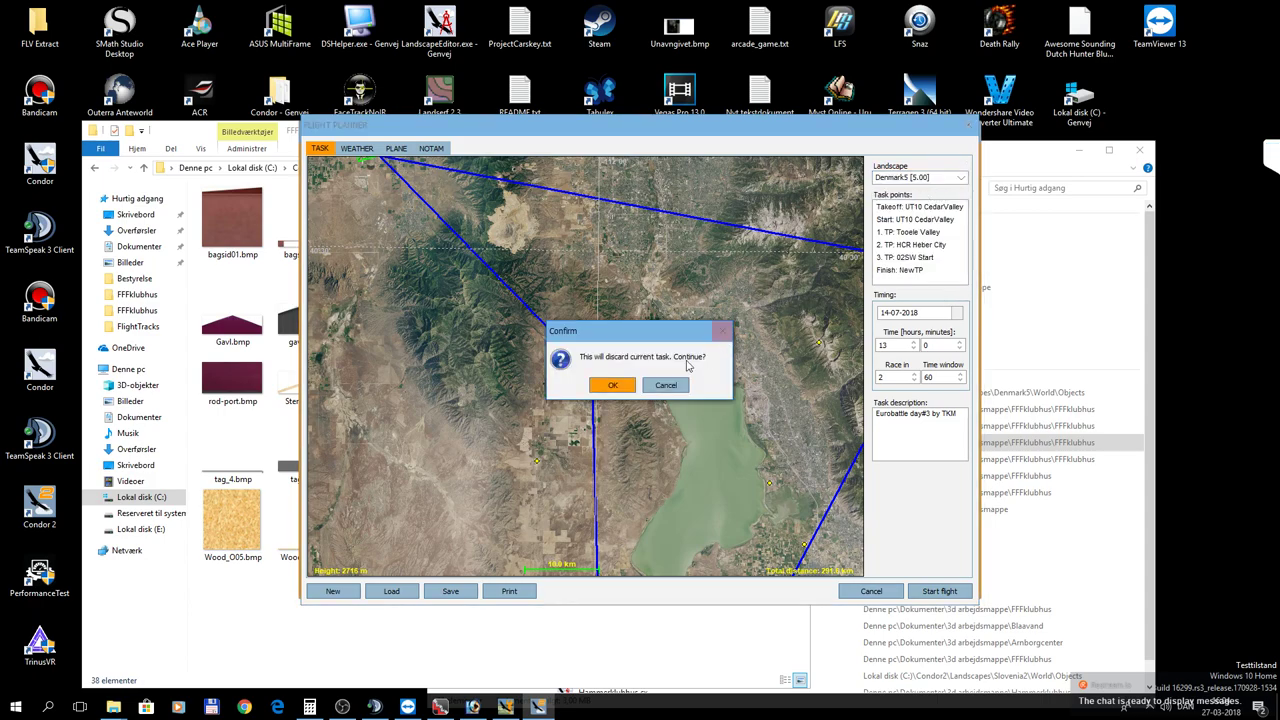
left_click(622, 387)
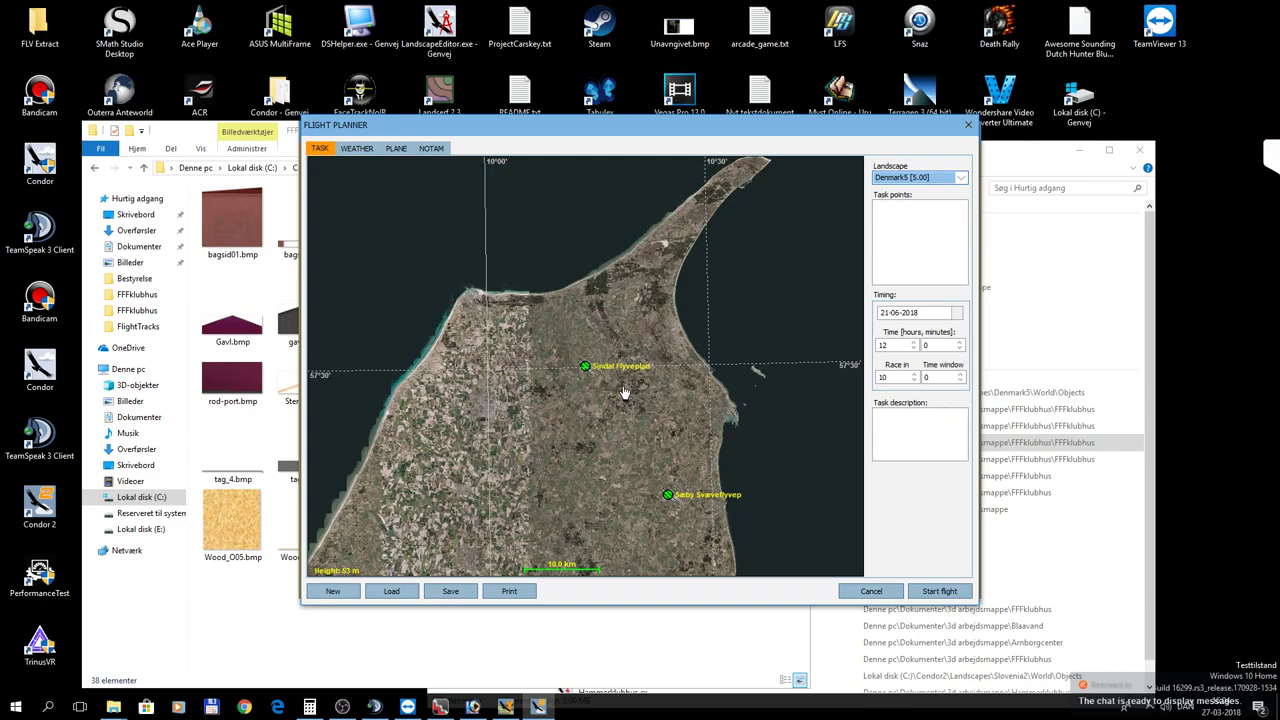
Locate the Frederikssund airfield on the flight planner map and set it as both takeoff and start point.
right_click_drag(680, 470, 354, 365)
right_click_drag(734, 449, 537, 371)
right_click_drag(552, 438, 584, 266)
right_click_drag(514, 429, 734, 306)
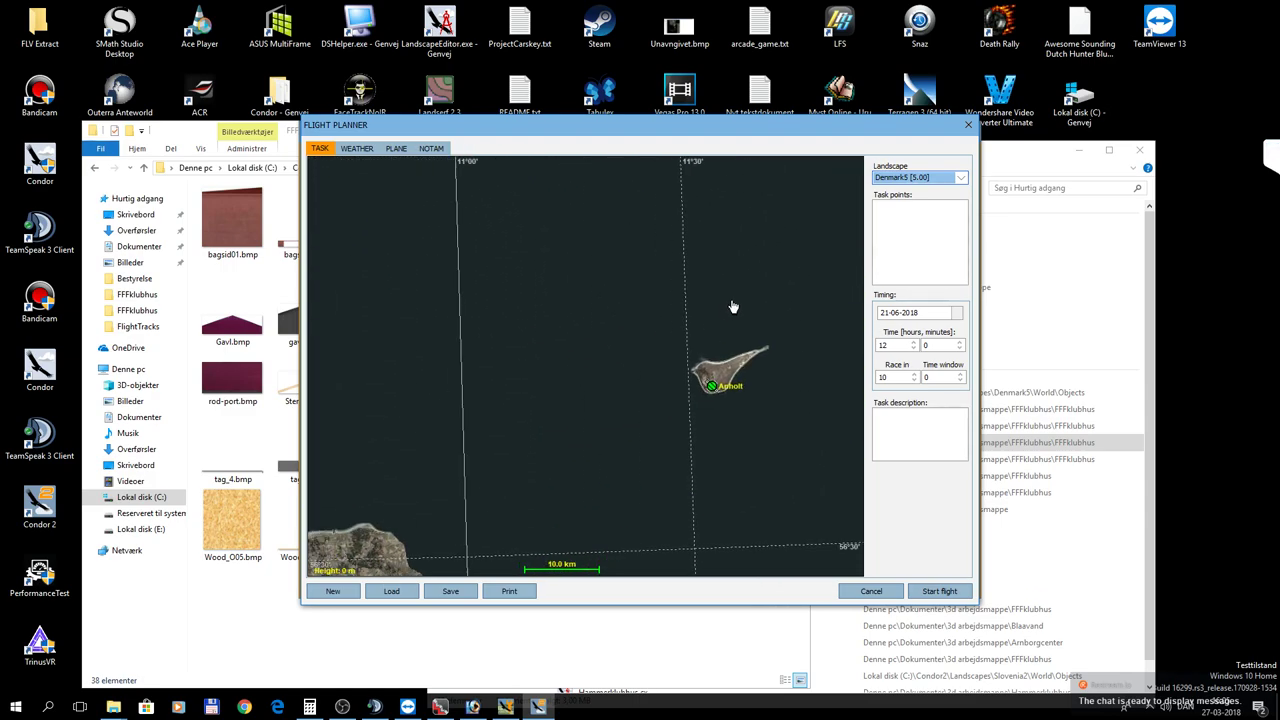
right_click_drag(594, 423, 568, 307)
scroll(491, 391, "up", 2)
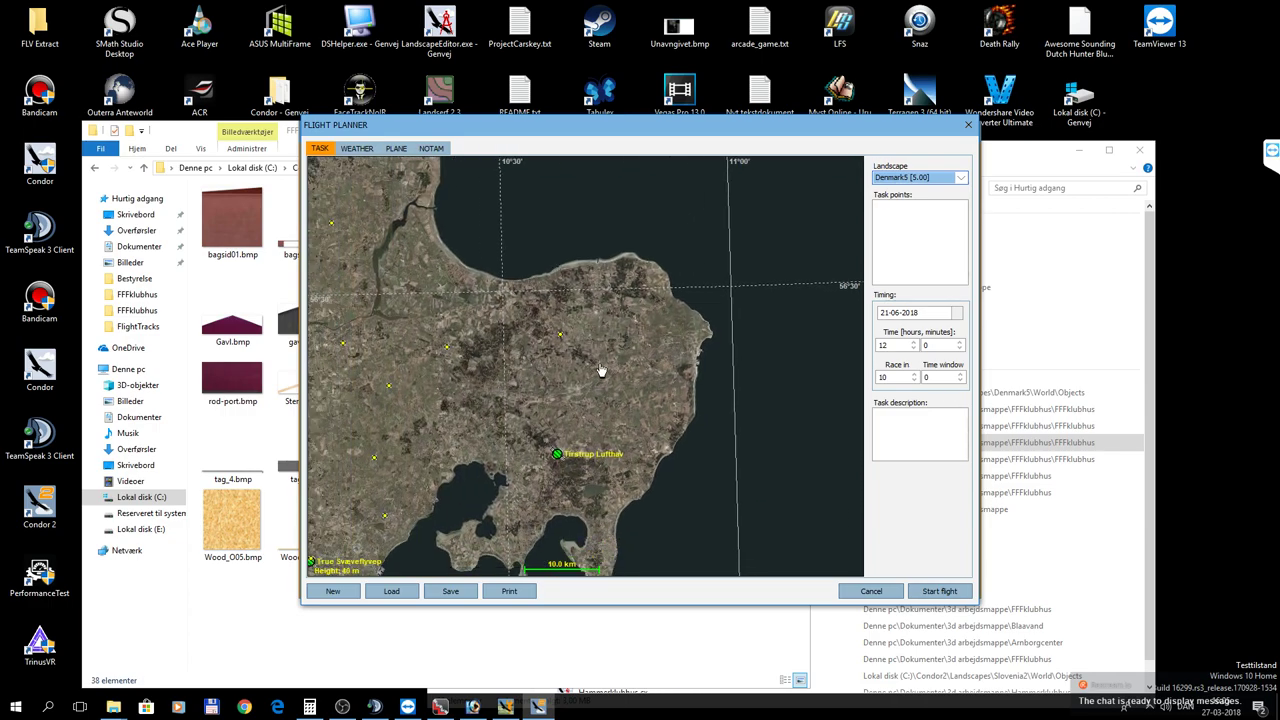
scroll(490, 332, "down", 2)
right_click_drag(490, 332, 397, 290)
right_click_drag(614, 400, 379, 286)
right_click_drag(529, 378, 405, 334)
left_click(520, 482)
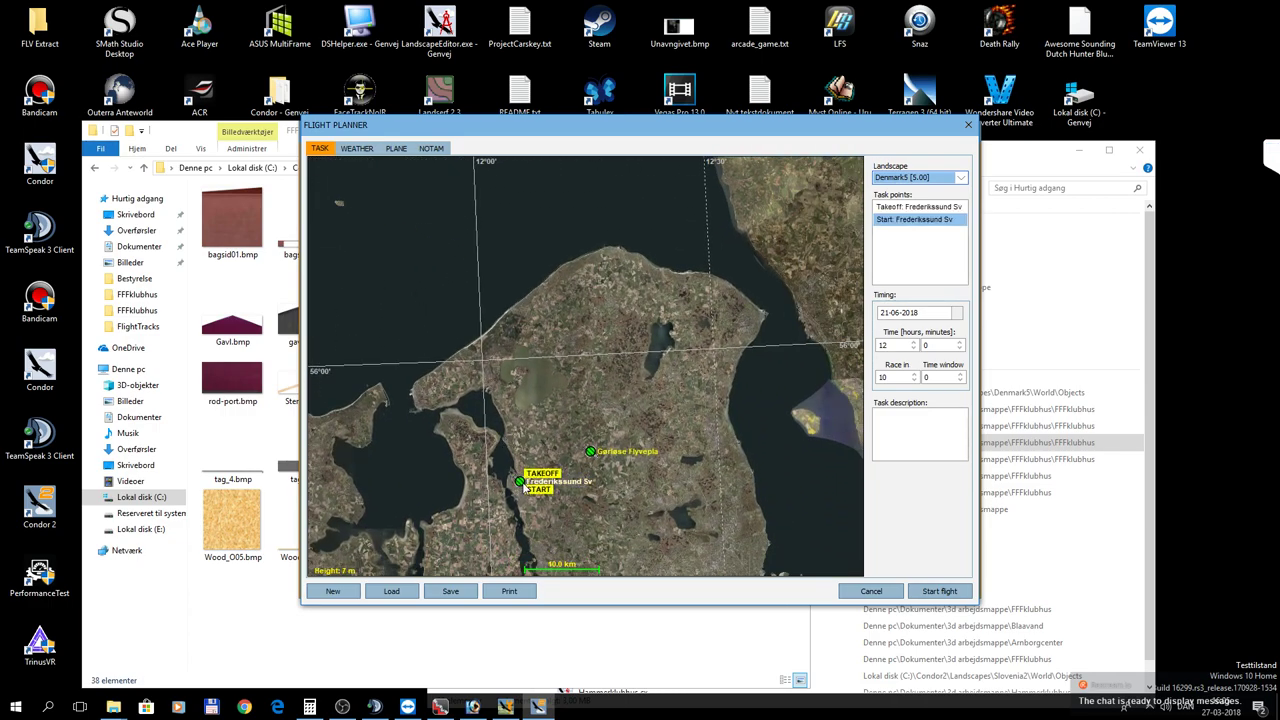
left_click(521, 484)
right_click(522, 486)
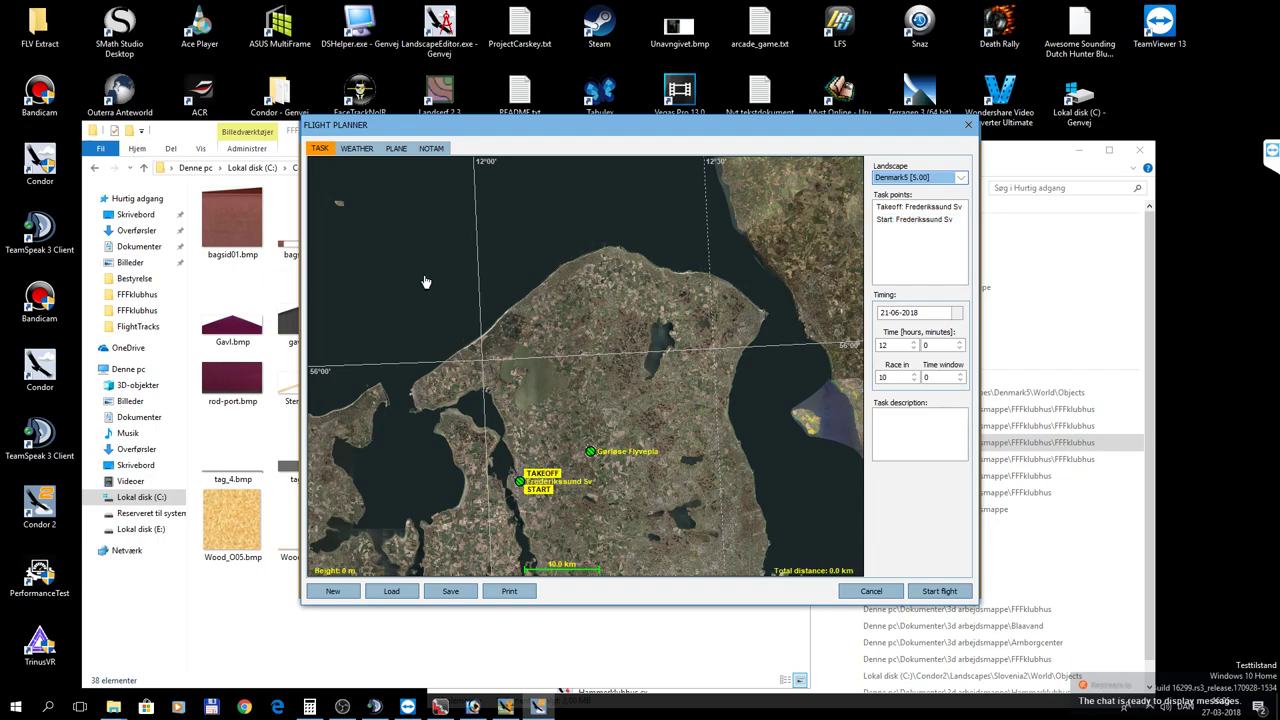
Set the plane type to StdCirrus and check the plane settings and weather conditions.
left_click(396, 148)
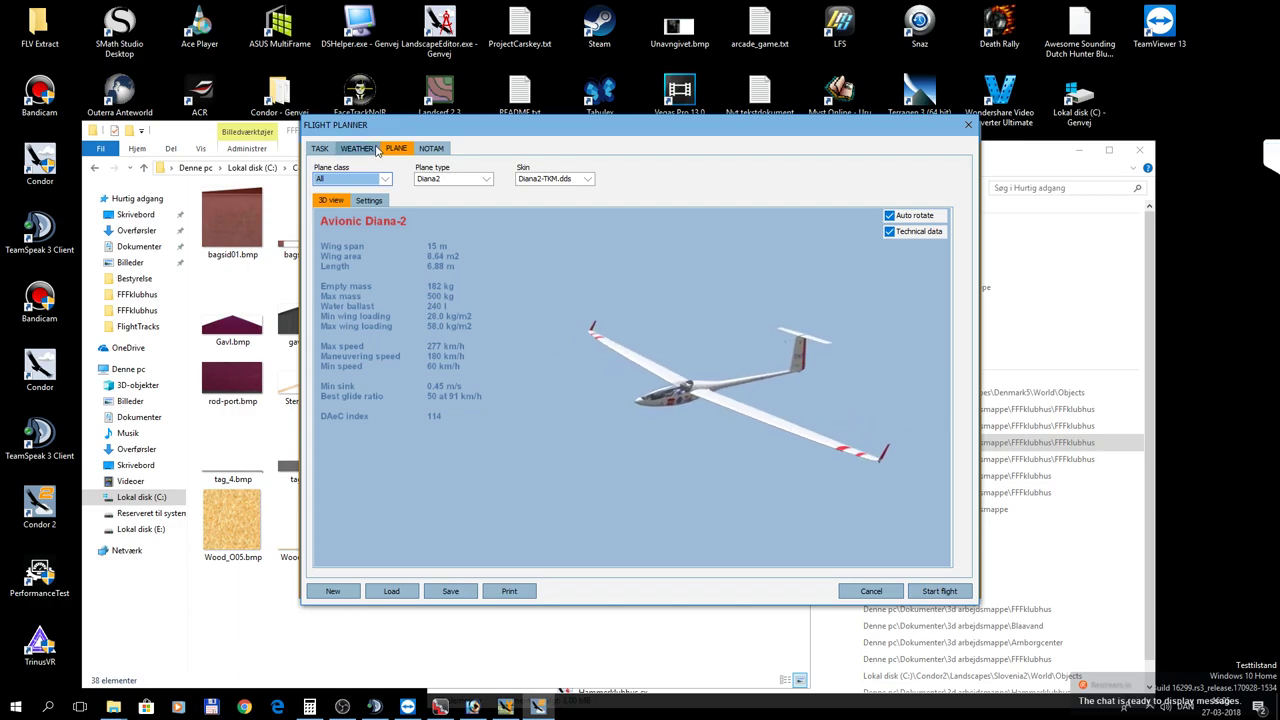
left_click(378, 153)
left_click(394, 150)
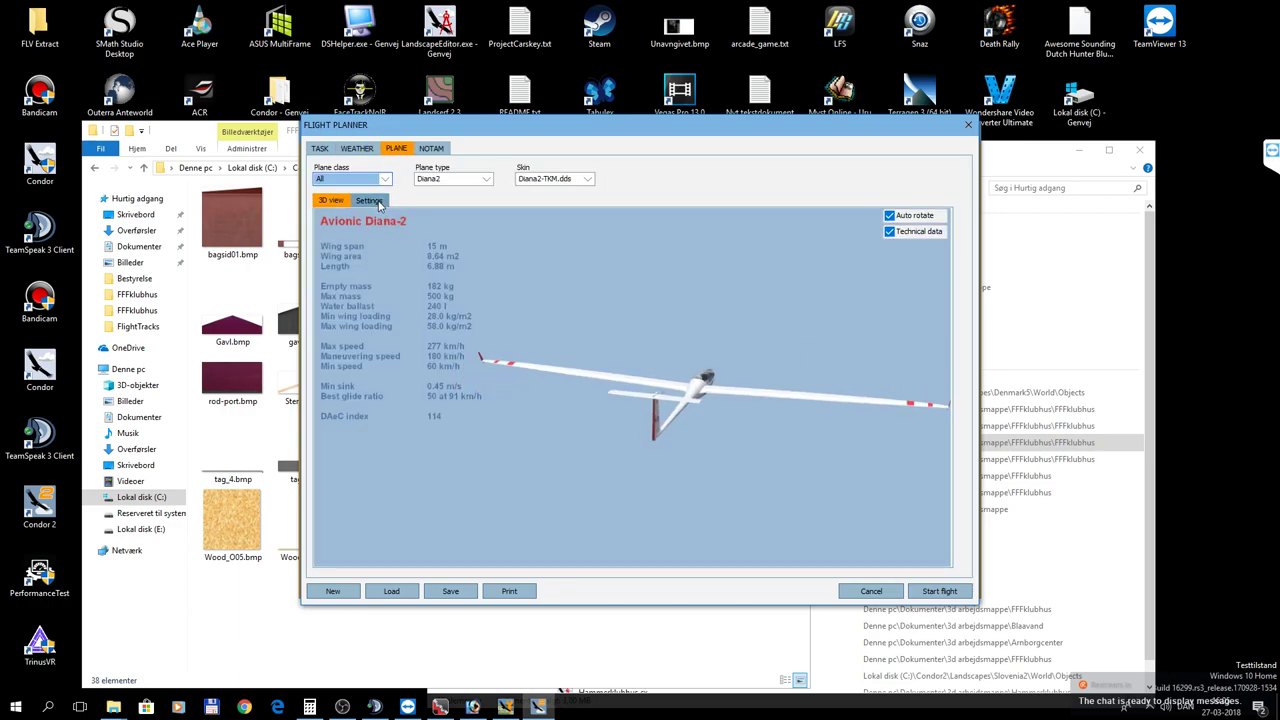
left_click(483, 179)
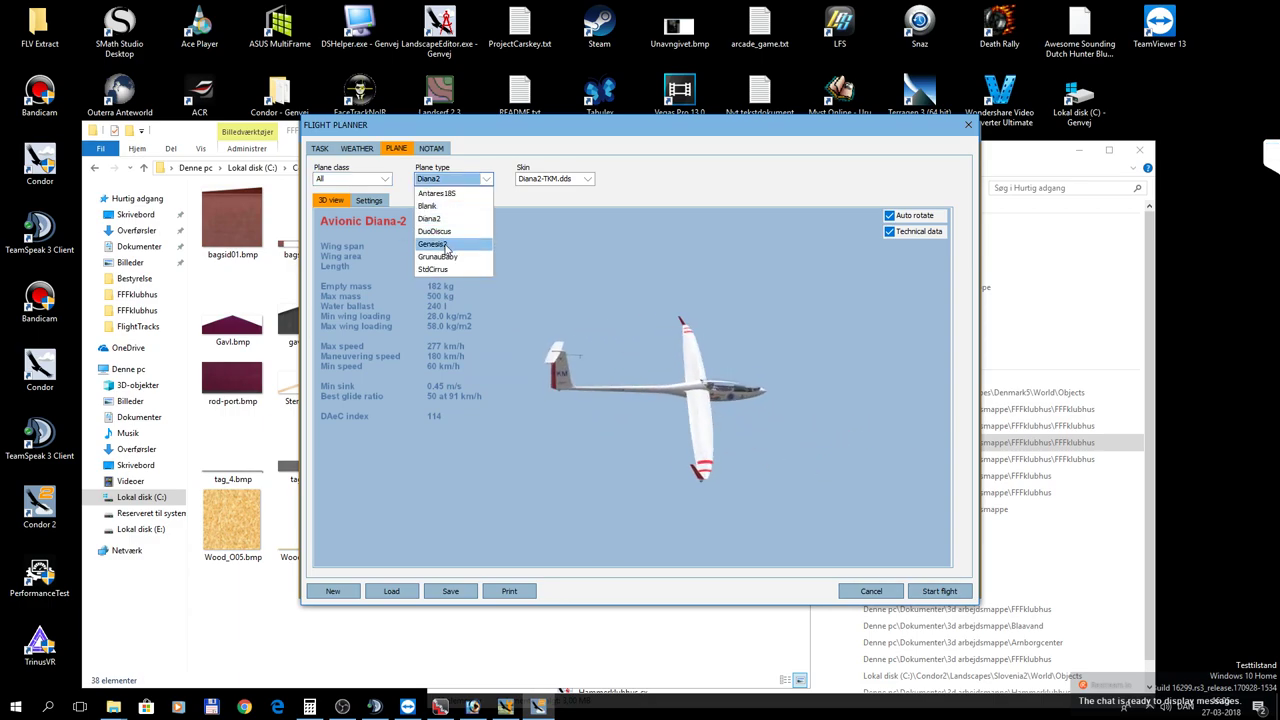
left_click(446, 270)
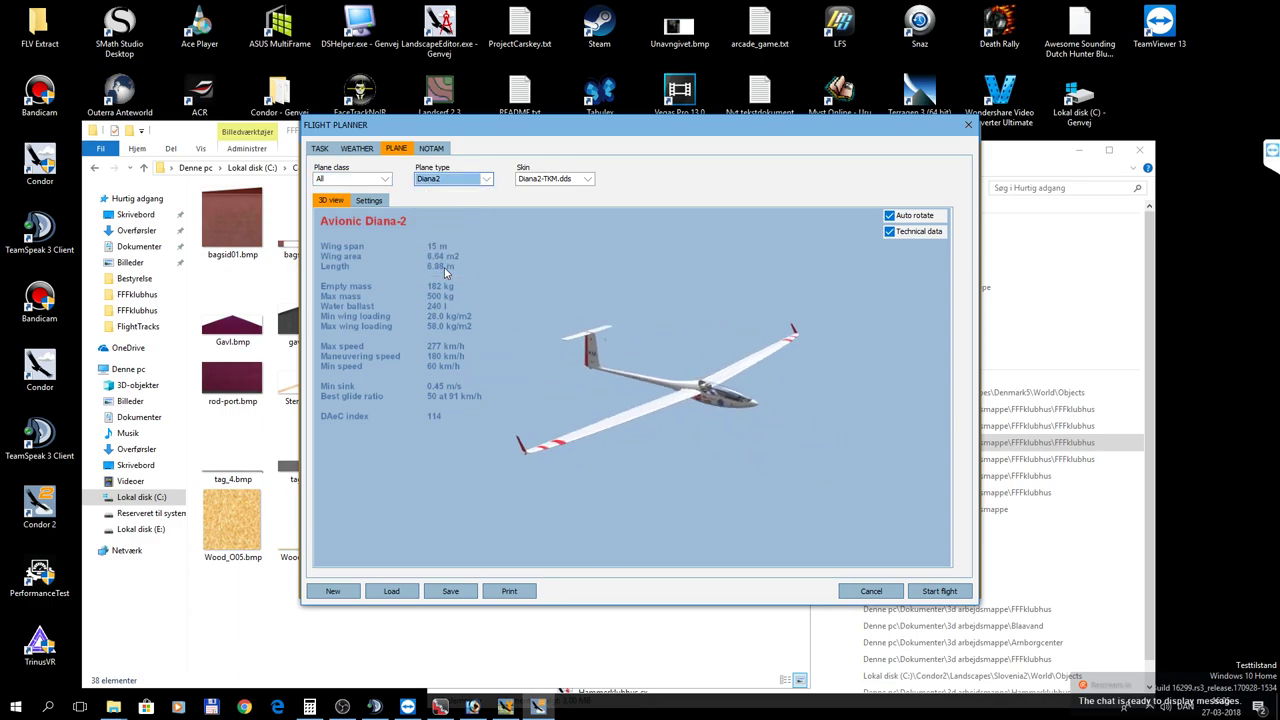
left_click(369, 200)
left_click(350, 149)
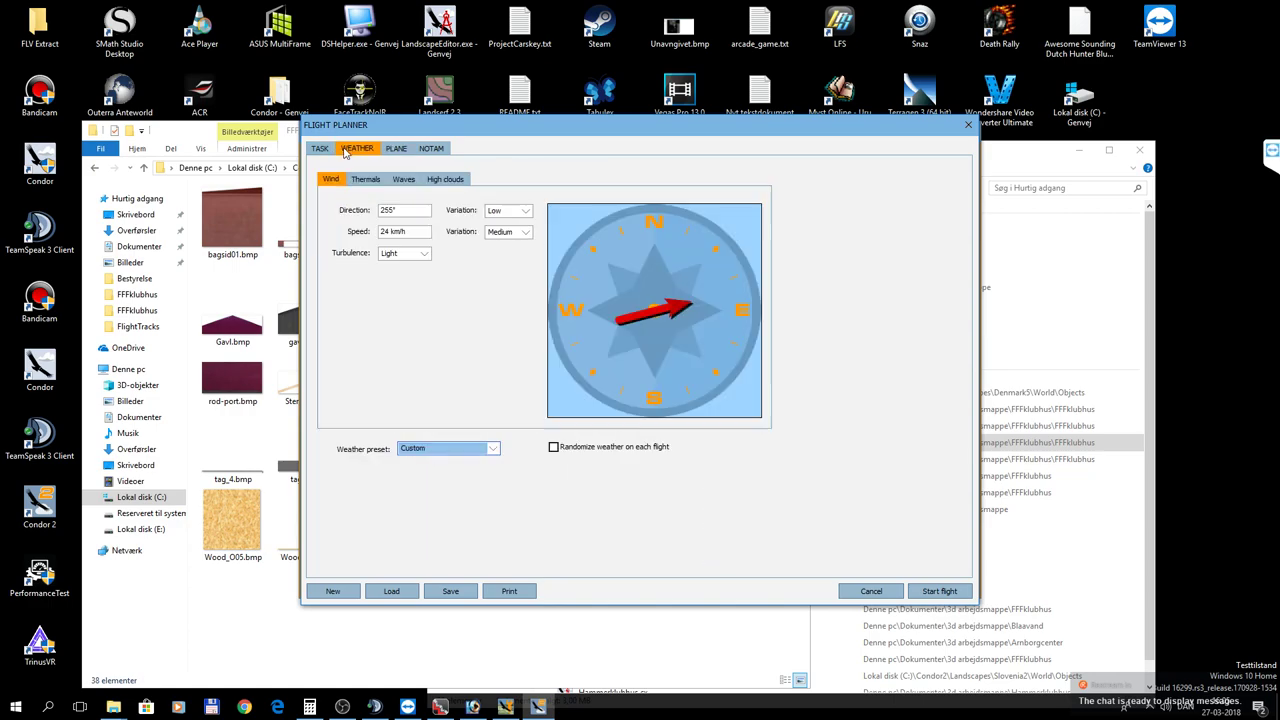
left_click(320, 149)
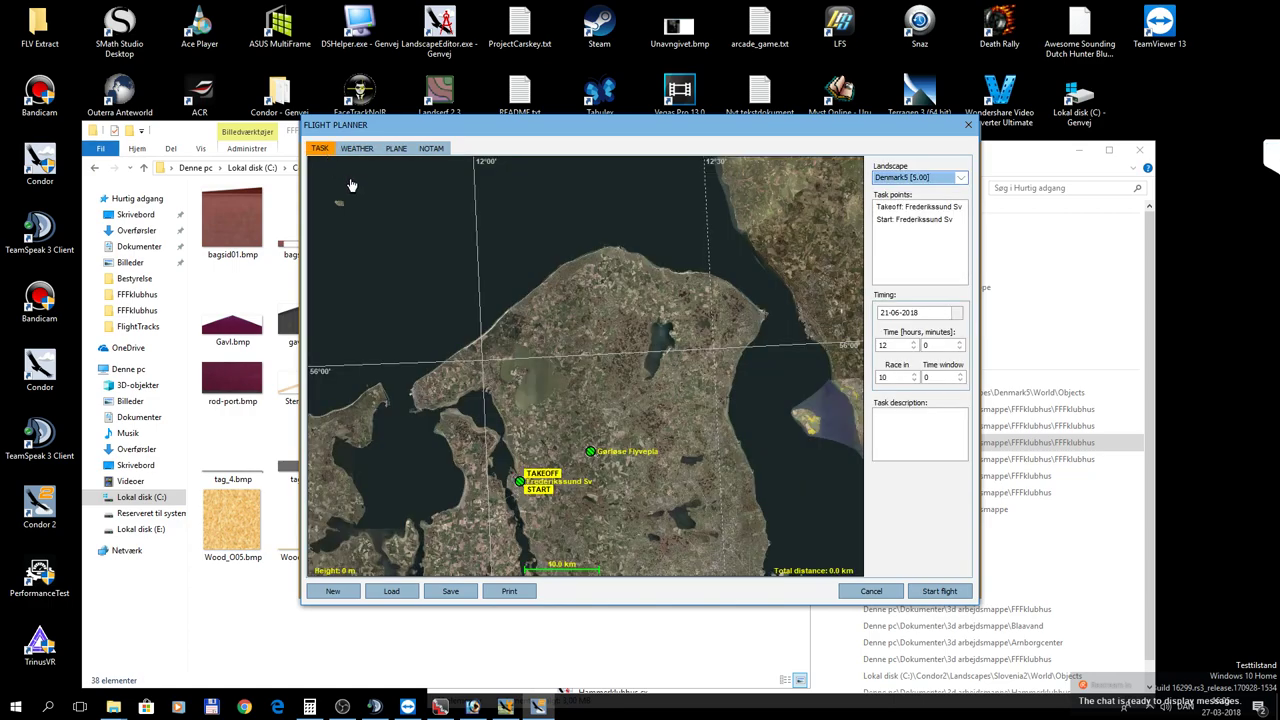
Set the airborne start height to 320 m and start the flight.
left_click(429, 148)
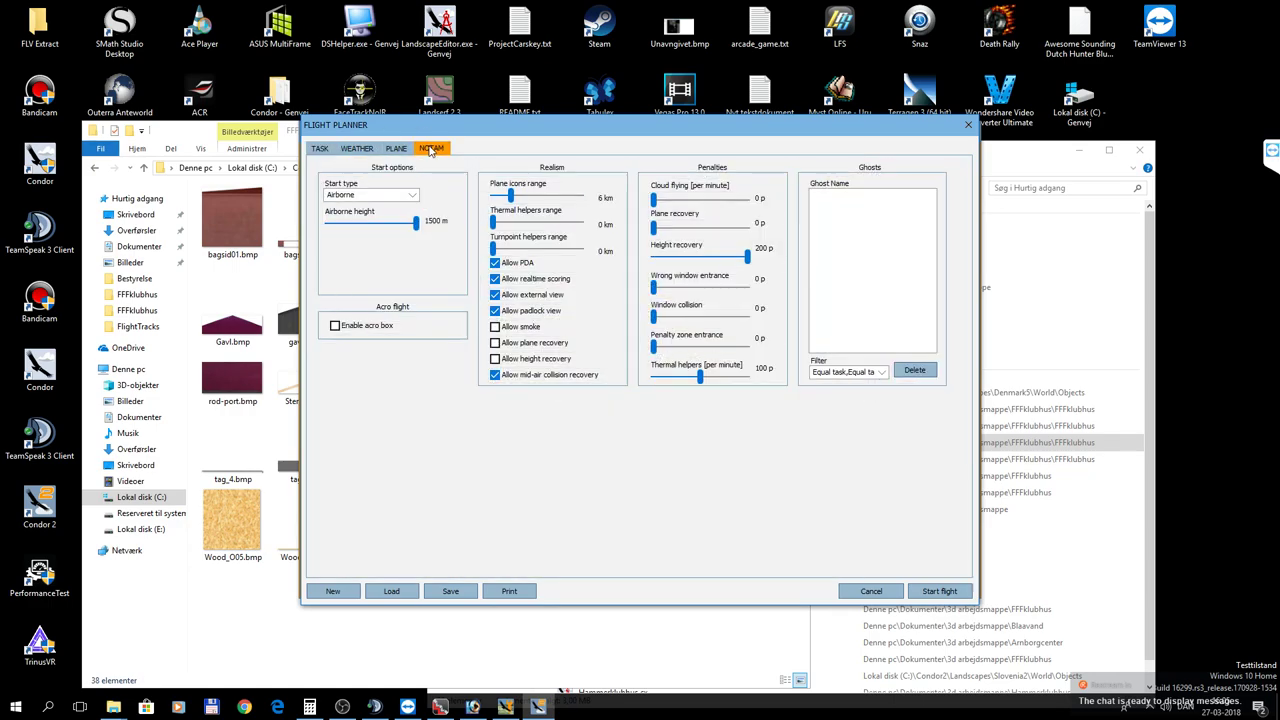
left_click_drag(421, 222, 343, 228)
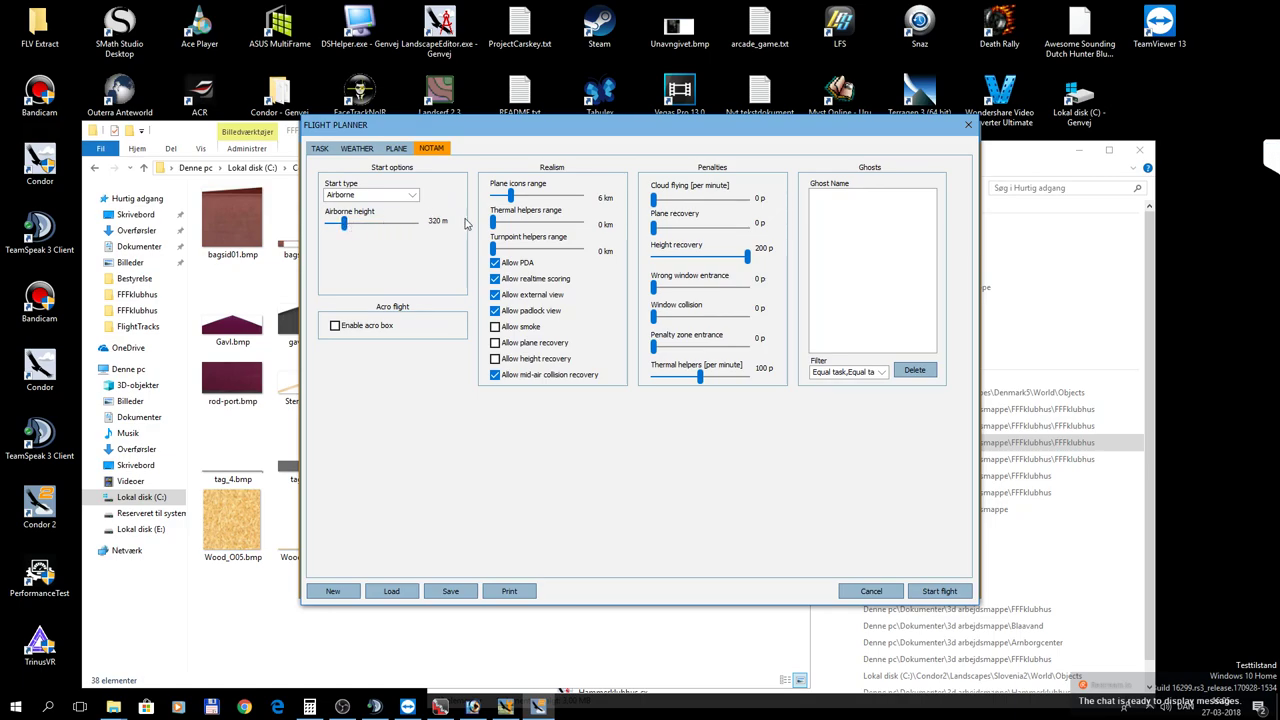
left_click(940, 591)
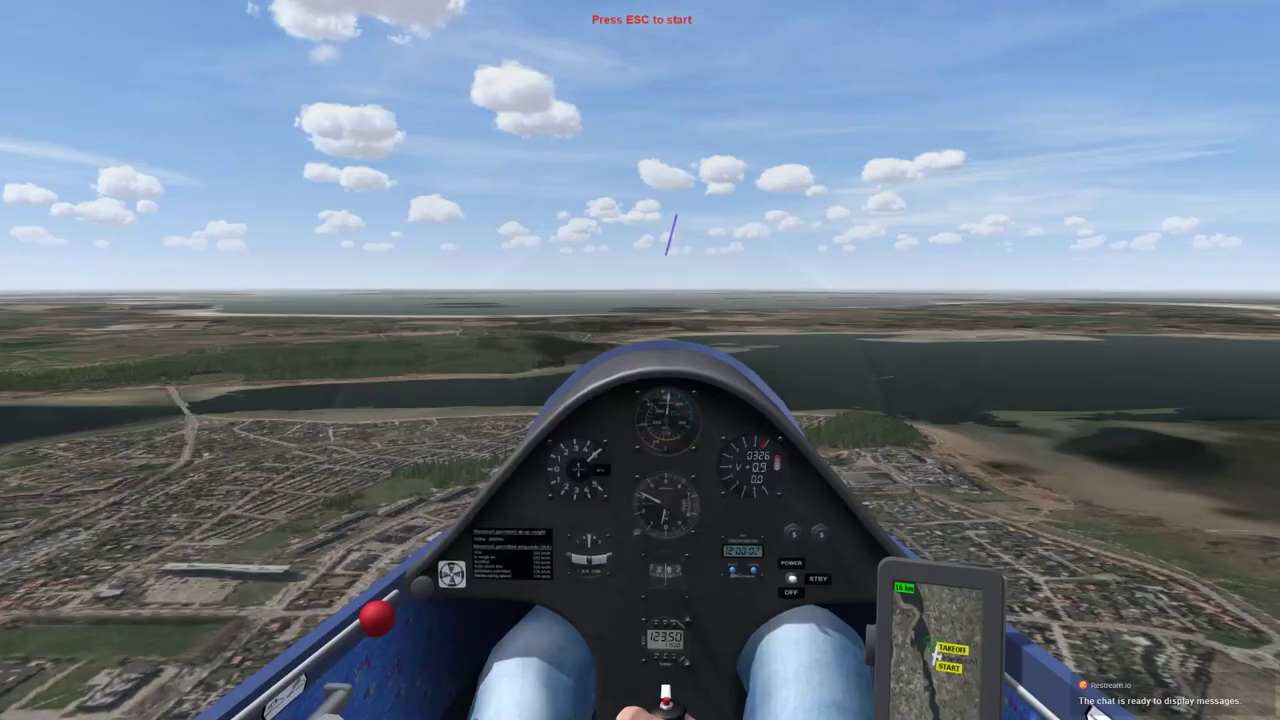
key("Escape")
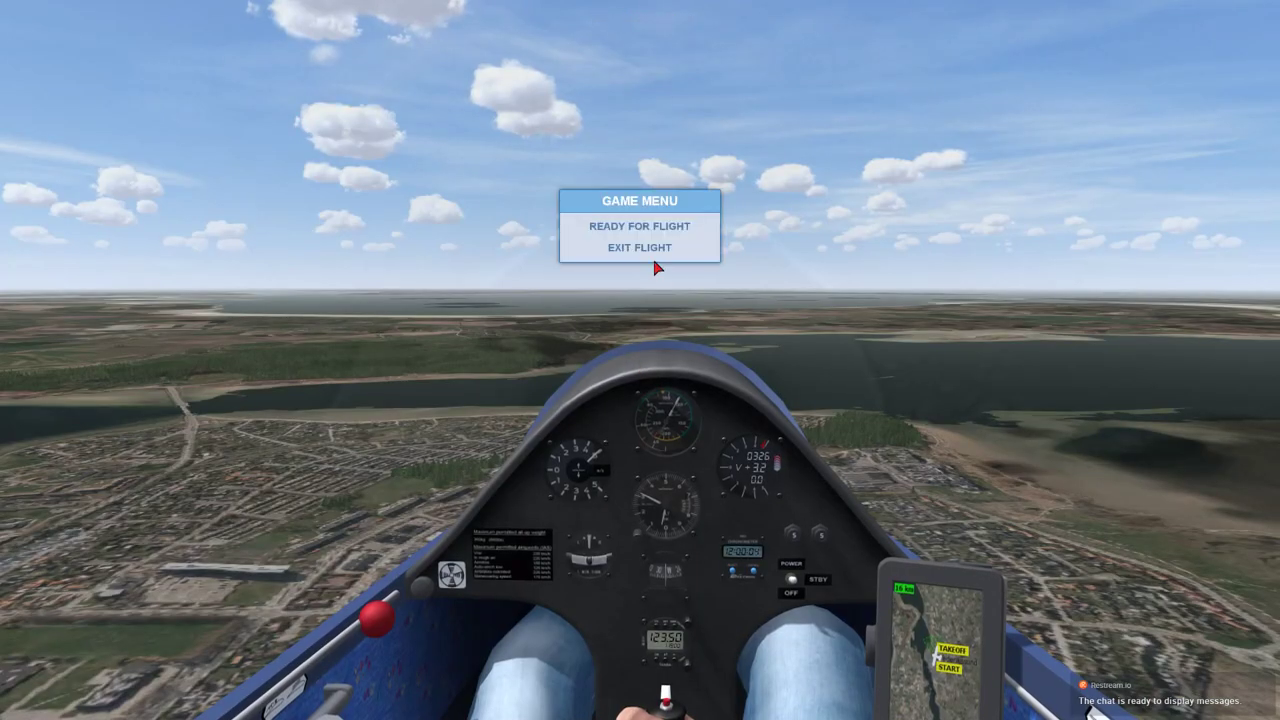
left_click(644, 226)
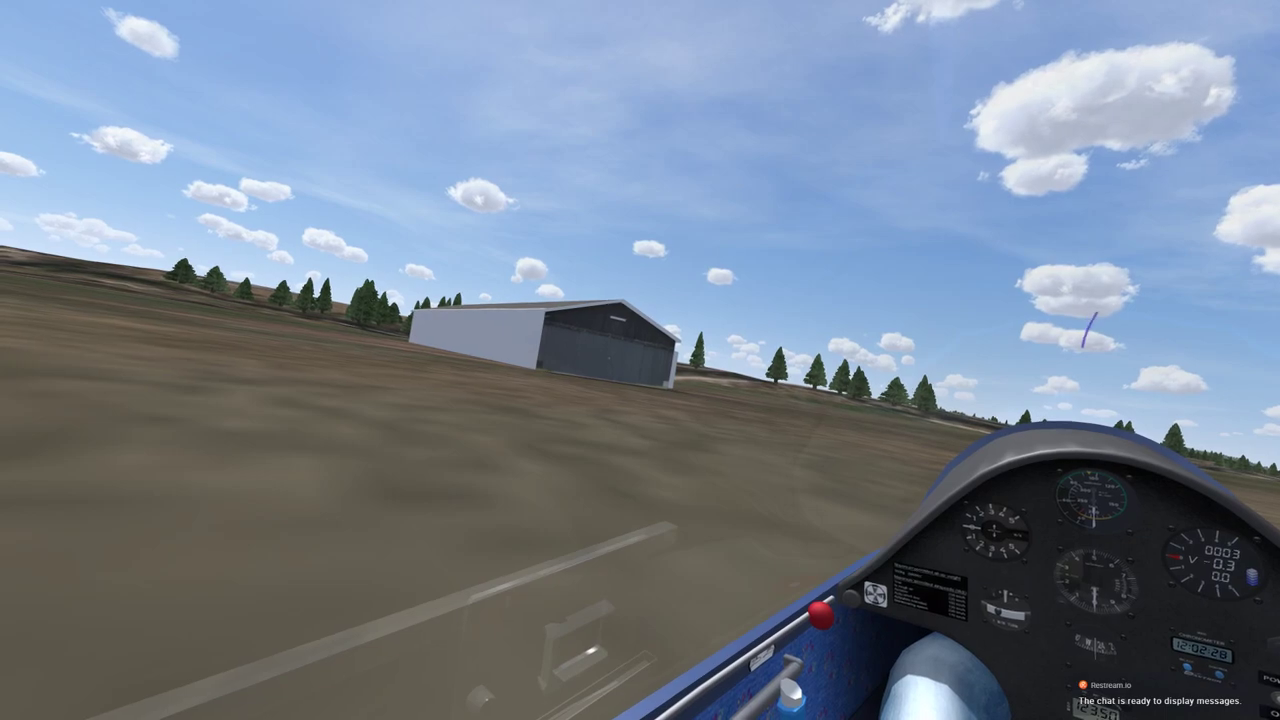
Exit the flight beside the clubhouse and return to the FFF-klubhus texture folder in File Explorer.
key("Escape")
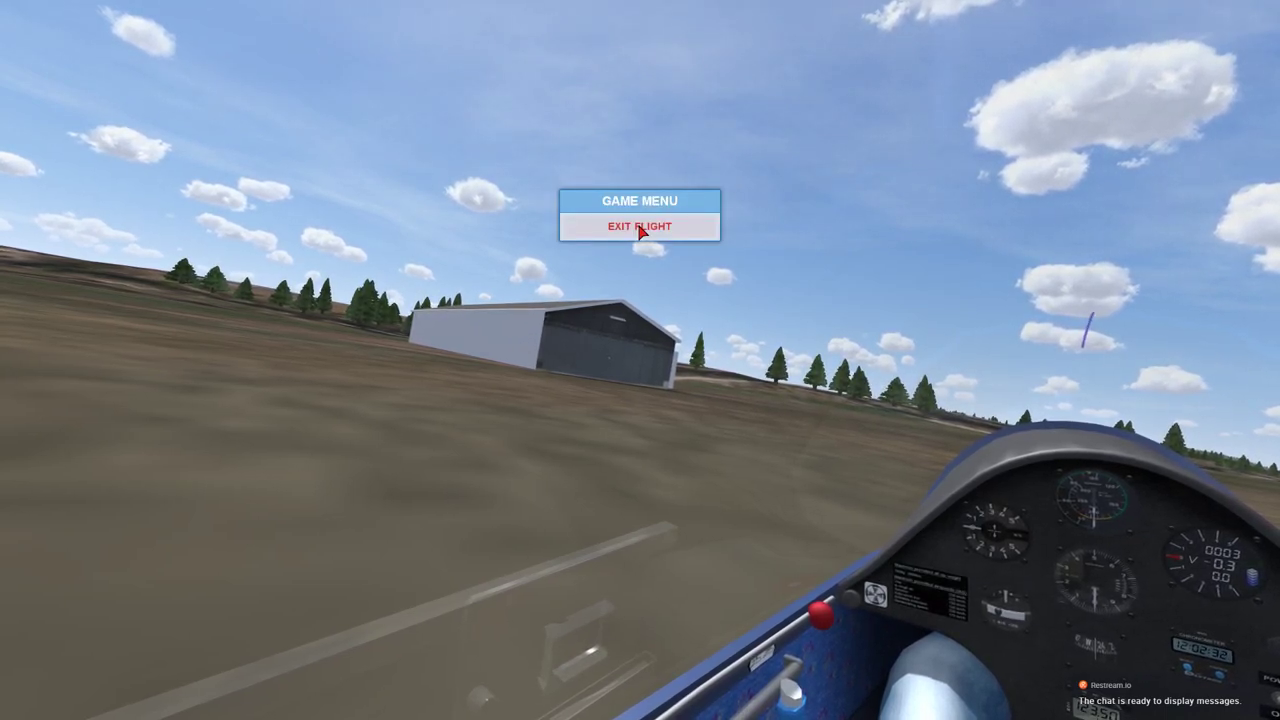
left_click(640, 228)
left_click(603, 226)
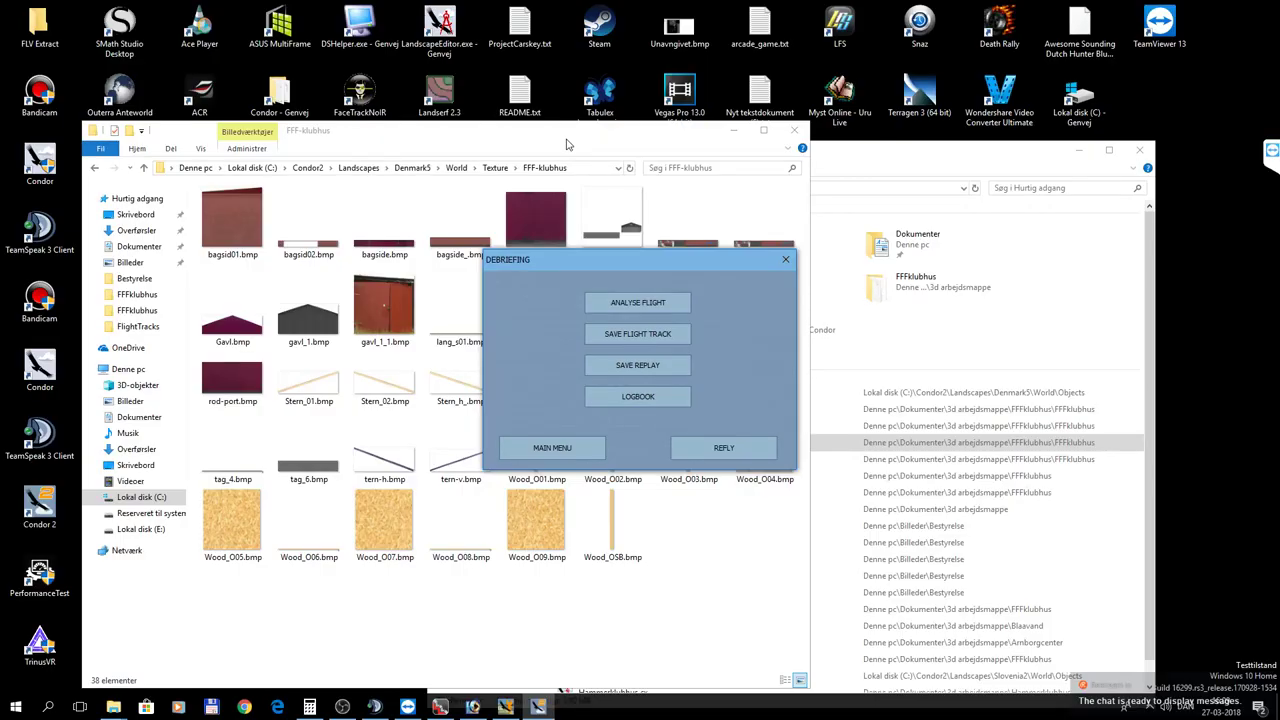
left_click(565, 142)
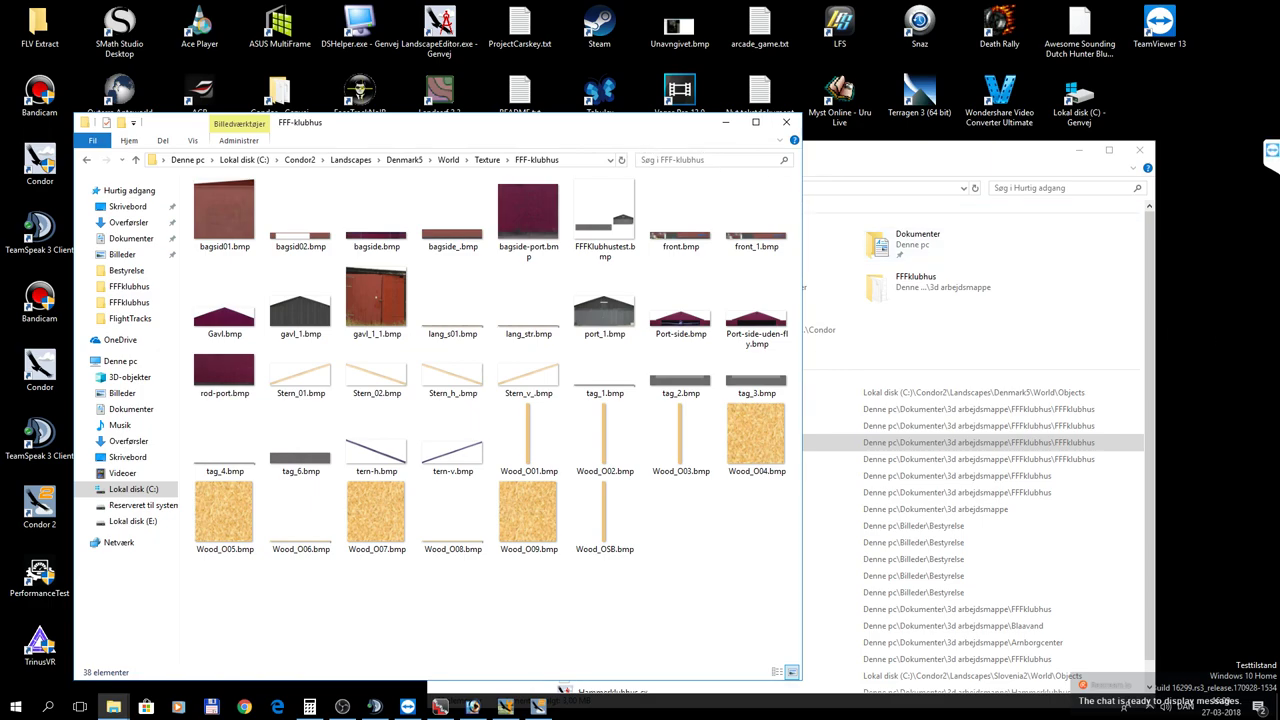
key("alt+Tab")
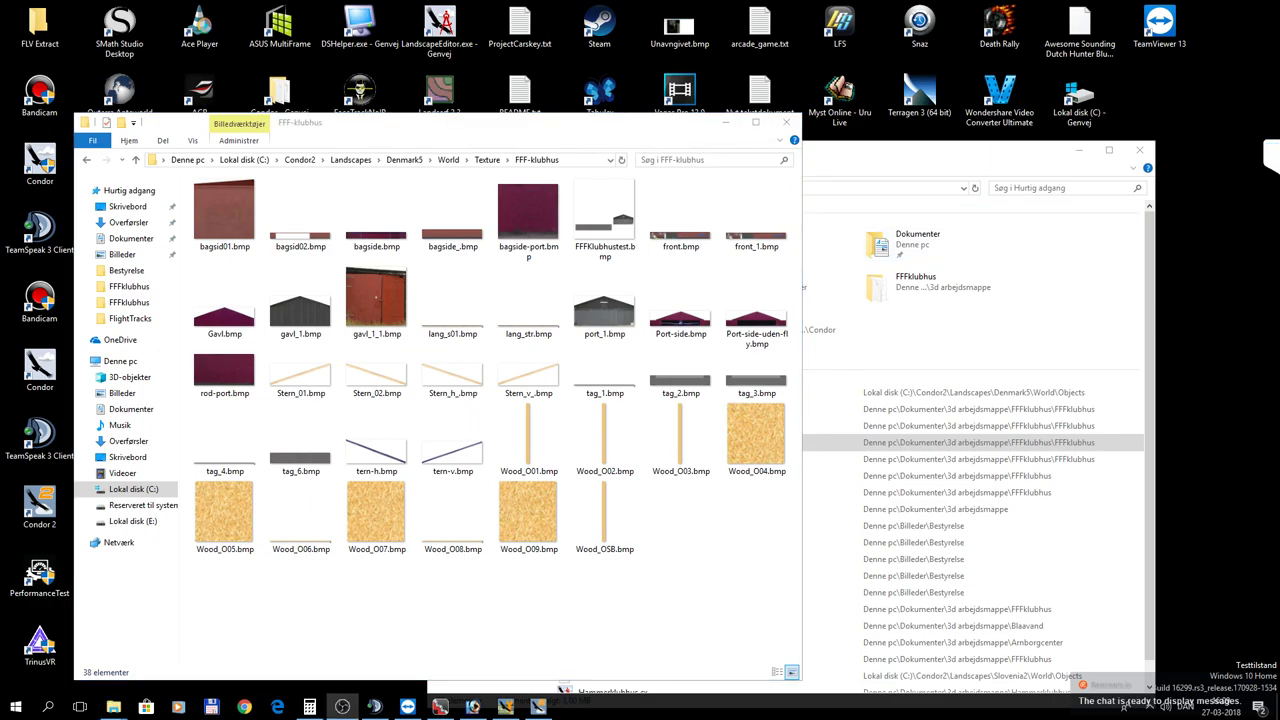